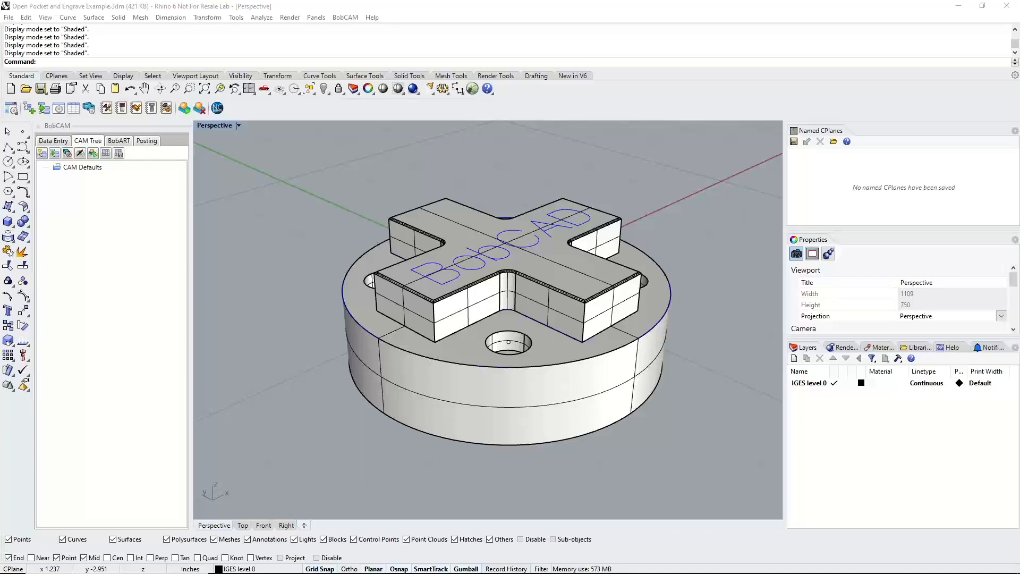
pyautogui.click(117, 17)
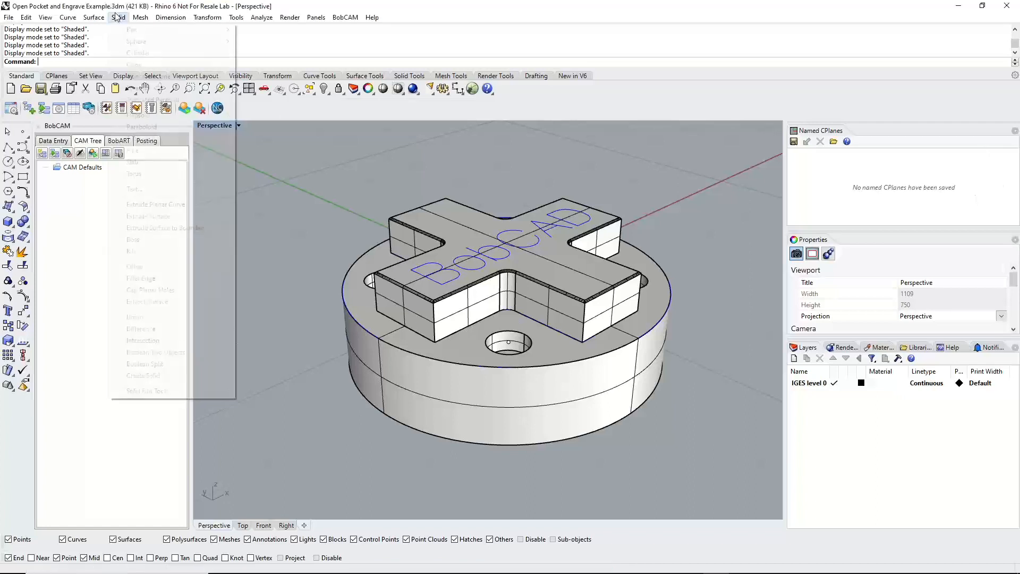
pyautogui.click(182, 375)
pyautogui.moveTo(251, 157); pyautogui.dragTo(352, 186)
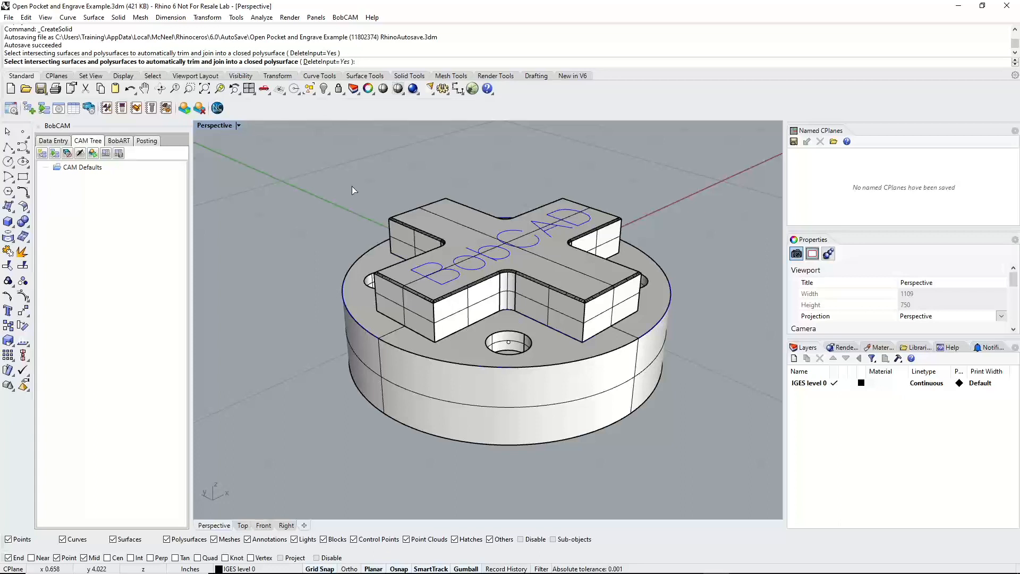
pyautogui.press('Return')
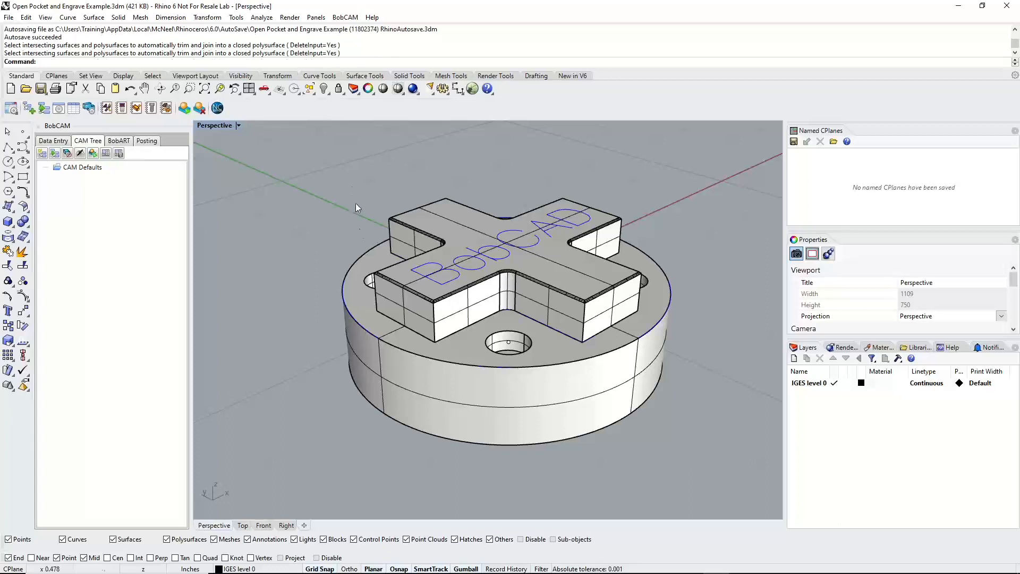
# Examine the part by highlighting its solid body and comparing the perspective view with the four-viewport layout
pyautogui.click(455, 341)
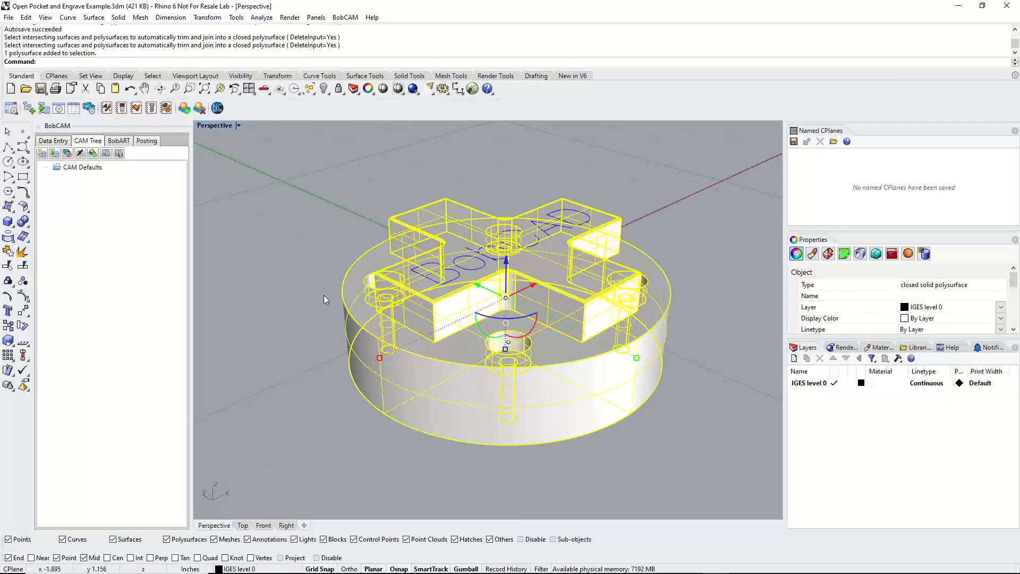
pyautogui.click(329, 239)
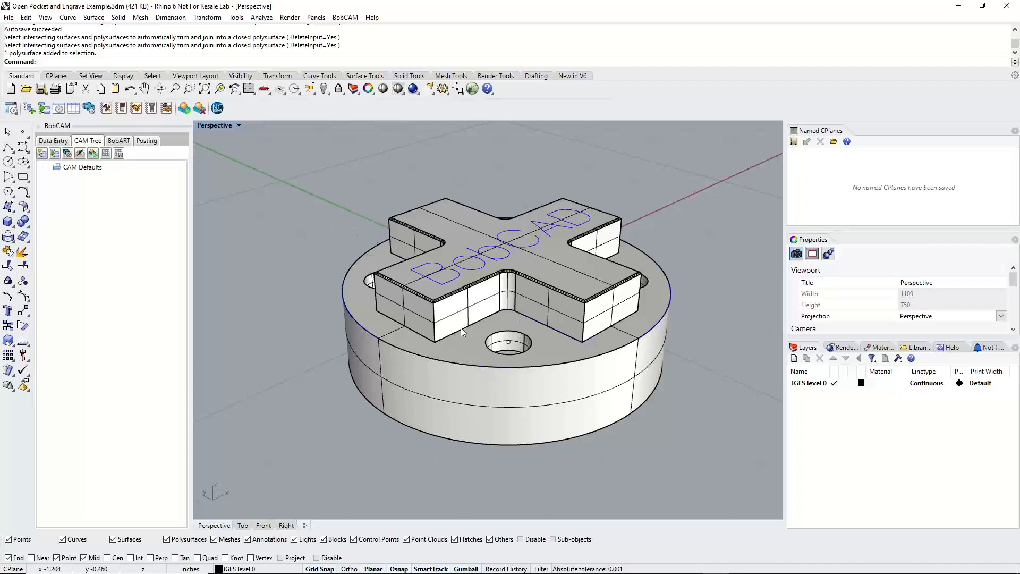
pyautogui.doubleClick(211, 127)
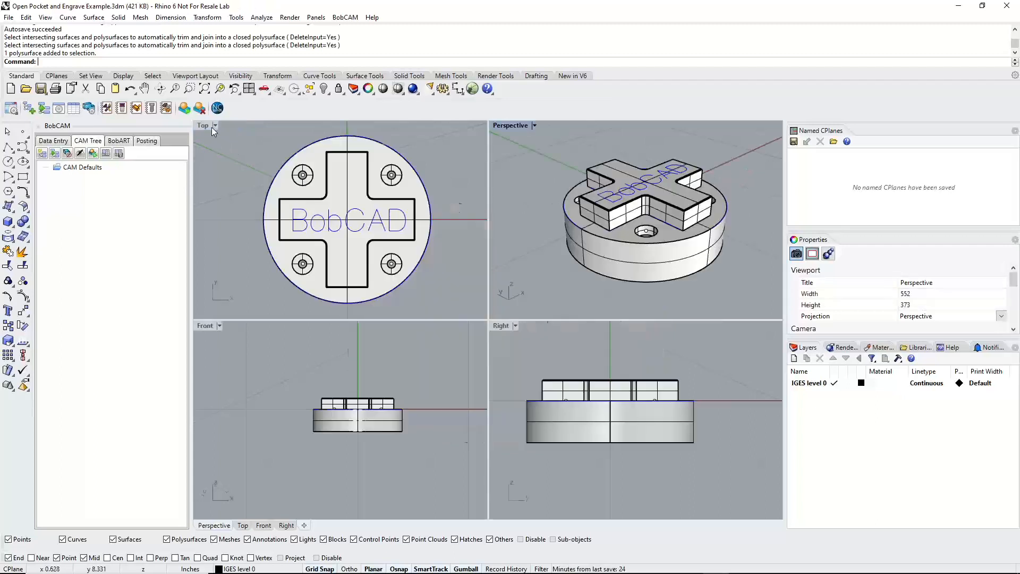
pyautogui.doubleClick(508, 127)
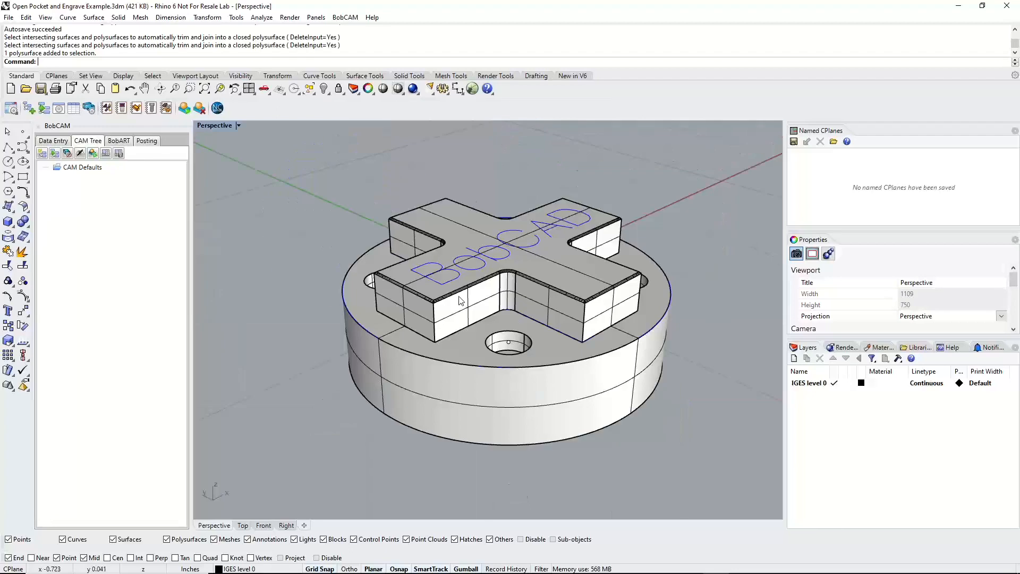
pyautogui.doubleClick(213, 127)
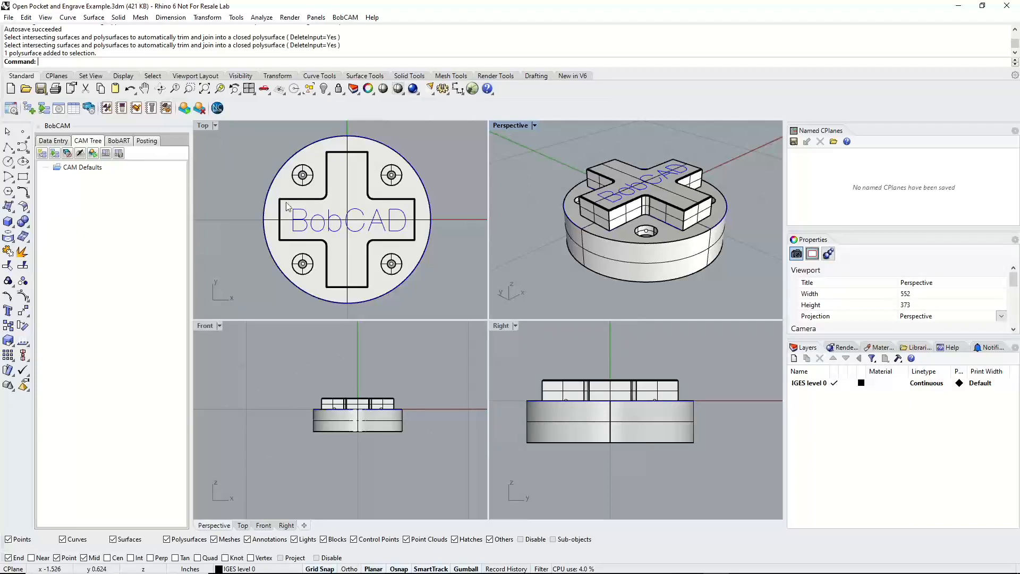
pyautogui.doubleClick(508, 125)
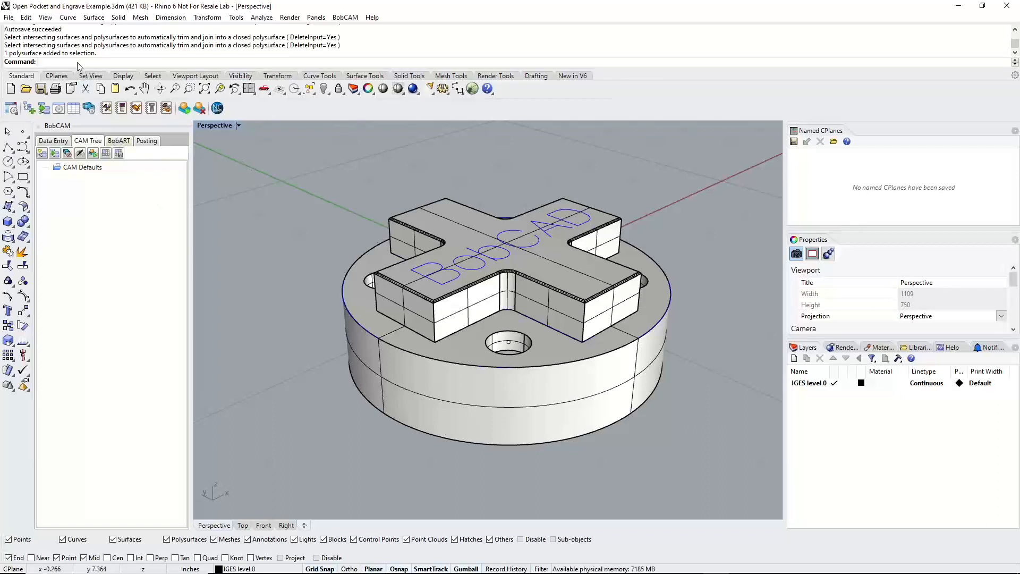
pyautogui.write('BobCAM')
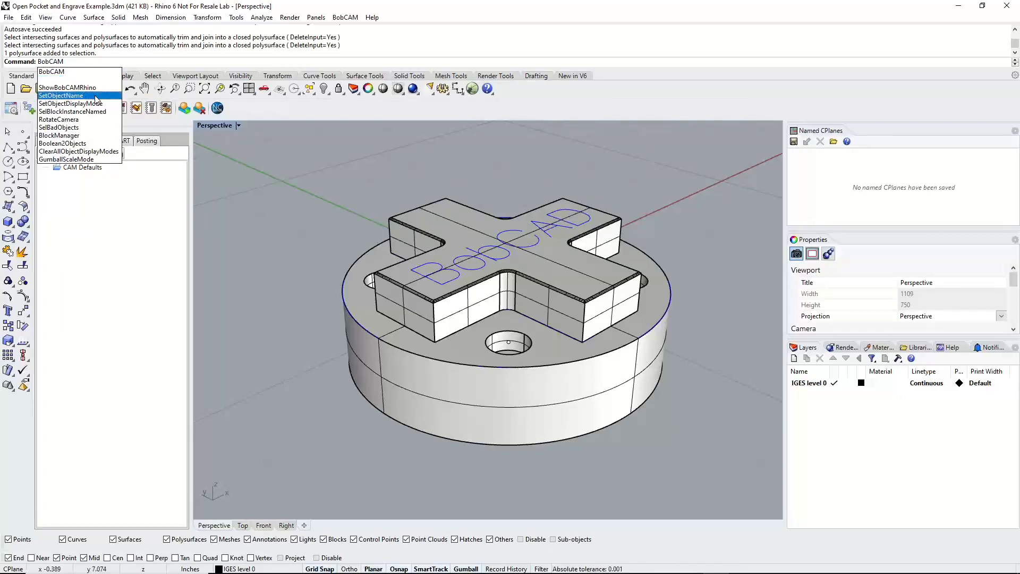
pyautogui.click(256, 225)
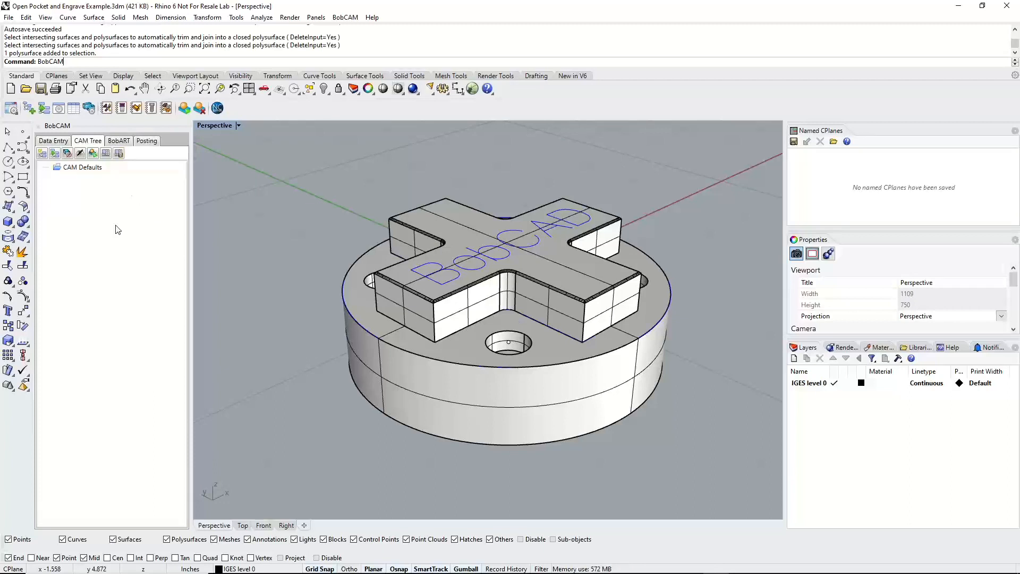
# Start a new machining job from the CAM defaults and set its job type to Milling
pyautogui.rightClick(85, 170)
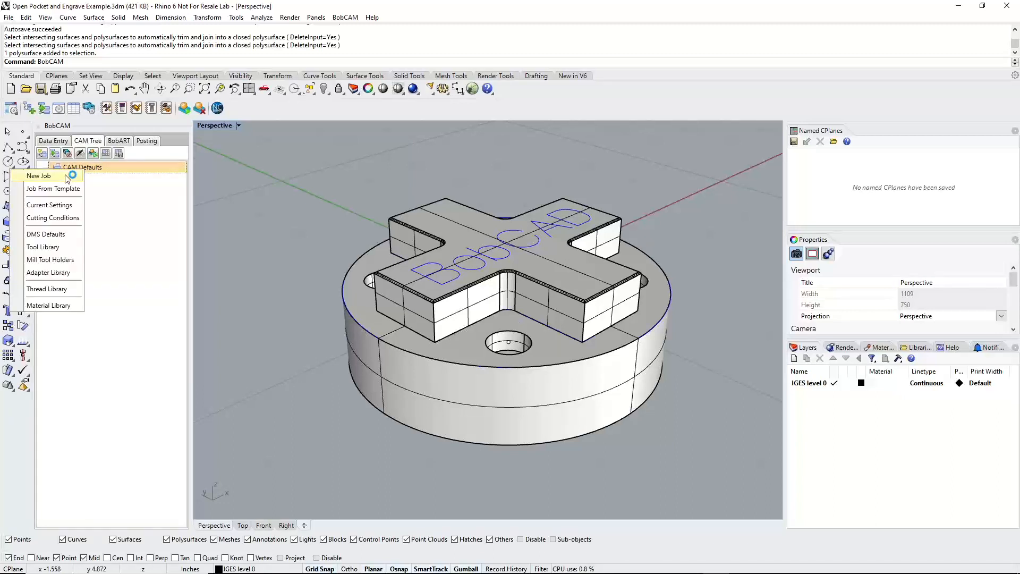
pyautogui.click(68, 177)
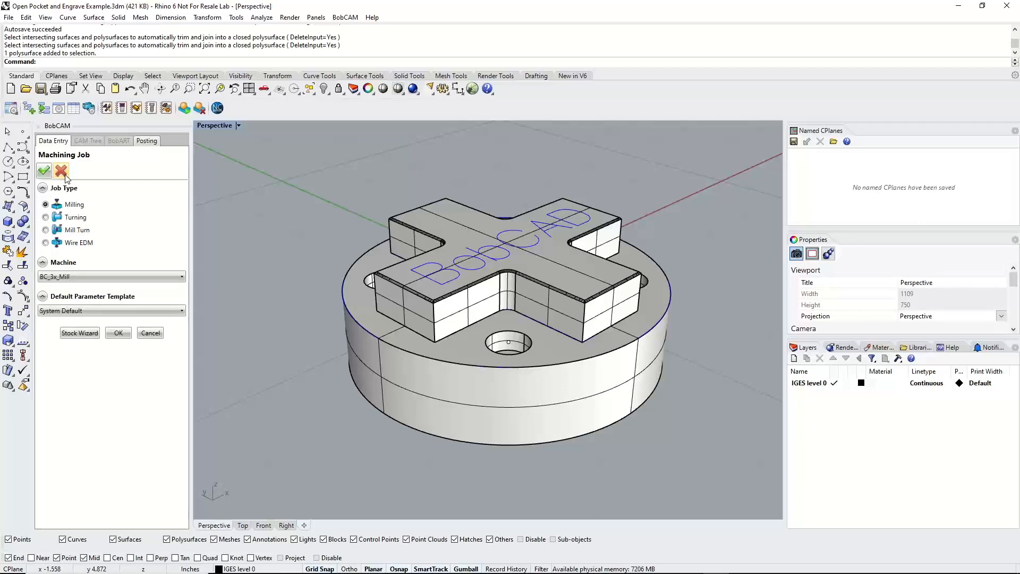
pyautogui.click(72, 223)
pyautogui.click(72, 229)
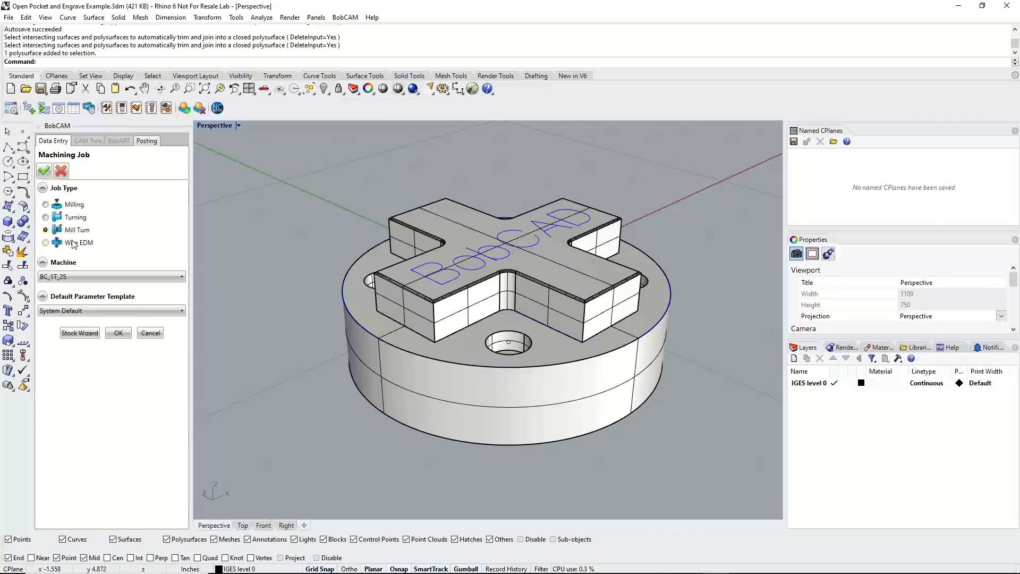
pyautogui.click(73, 242)
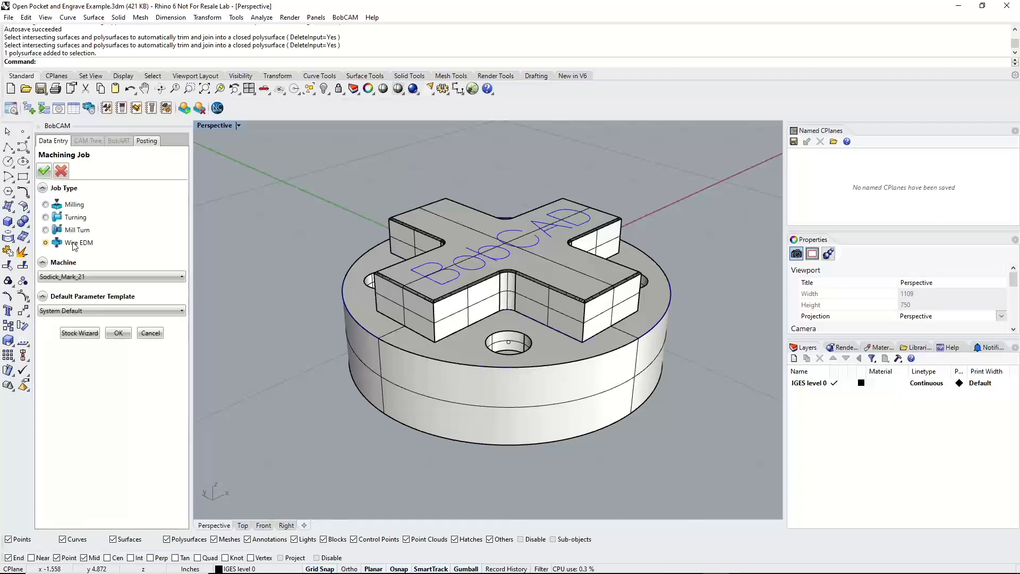
pyautogui.click(73, 208)
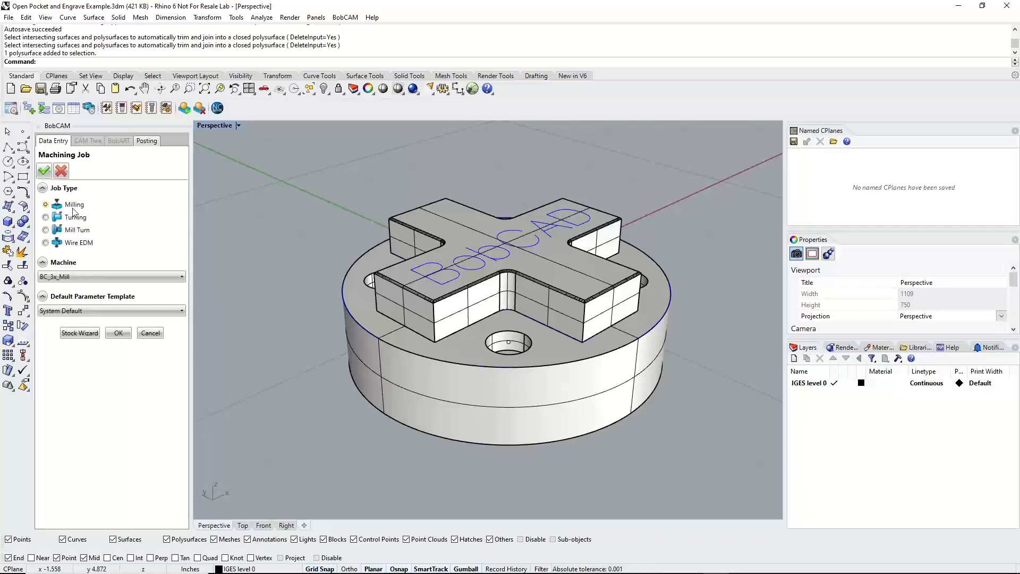
# Look through the machines available for the milling job
pyautogui.click(87, 277)
pyautogui.scroll(-3, 77, 314)
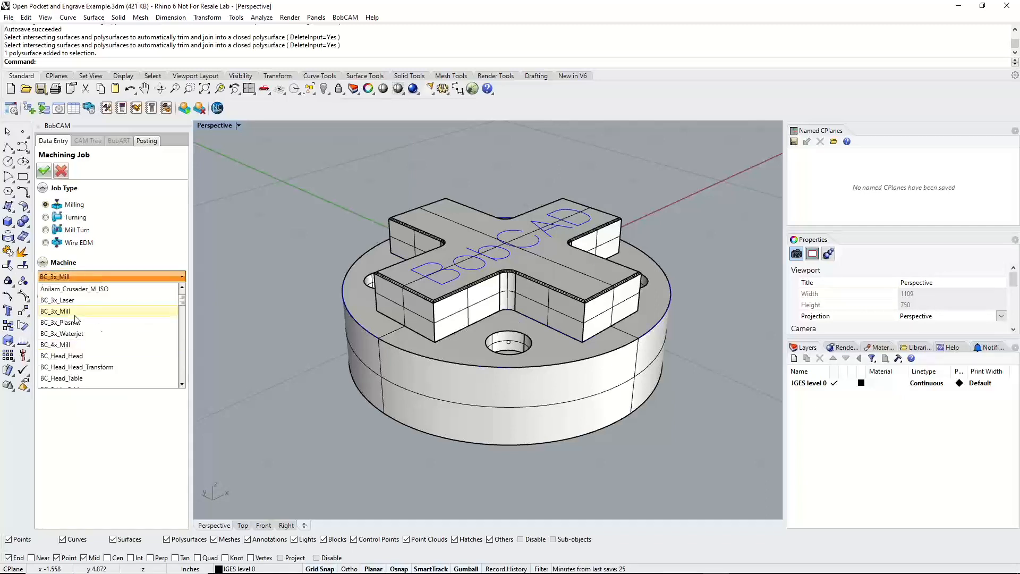
pyautogui.scroll(-6, 76, 318)
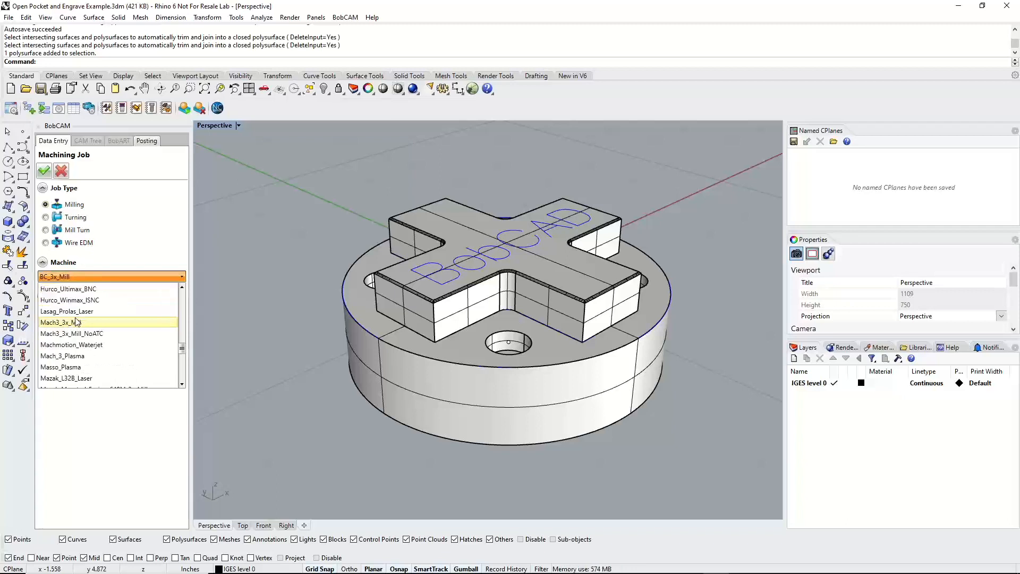
pyautogui.scroll(9, 74, 319)
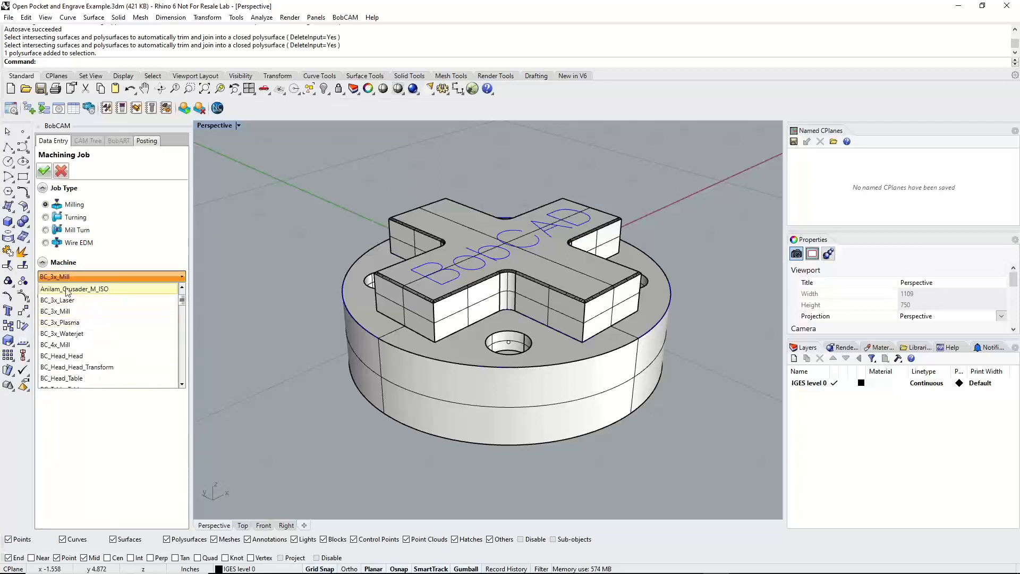
pyautogui.click(116, 262)
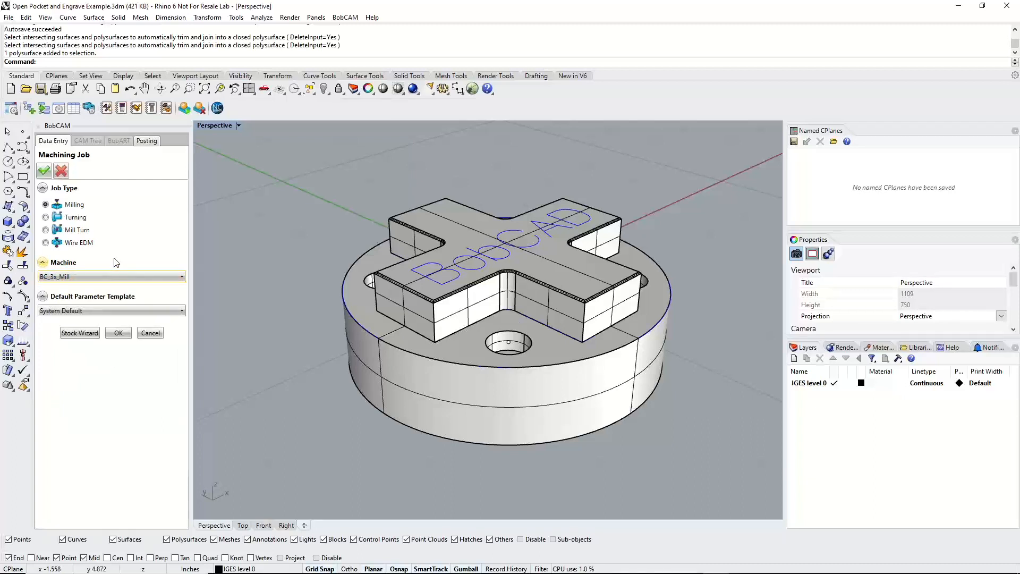
# Start the Stock Wizard, assign the part's solid as the workpiece and continue to the stock definition
pyautogui.click(79, 333)
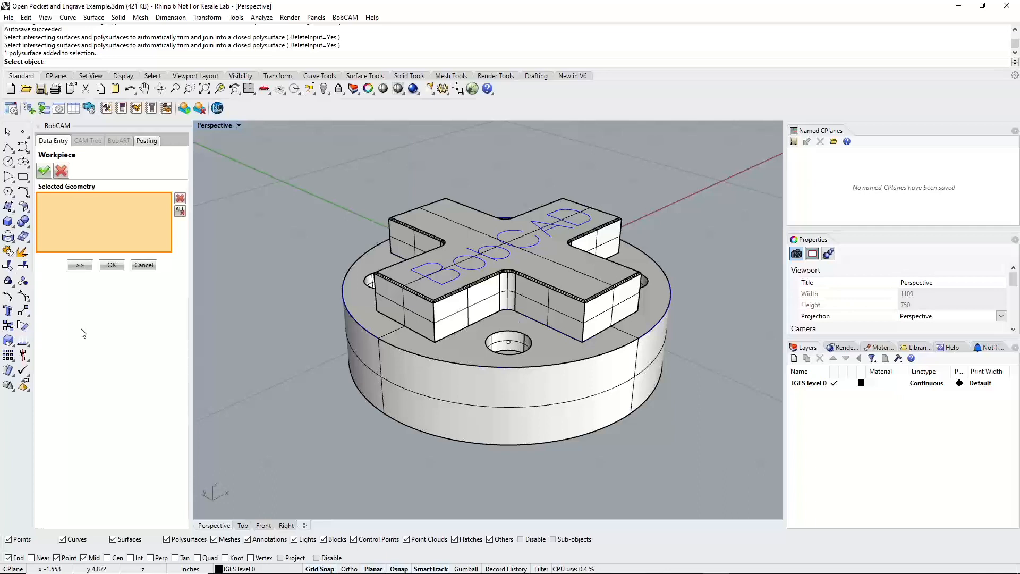
pyautogui.click(506, 405)
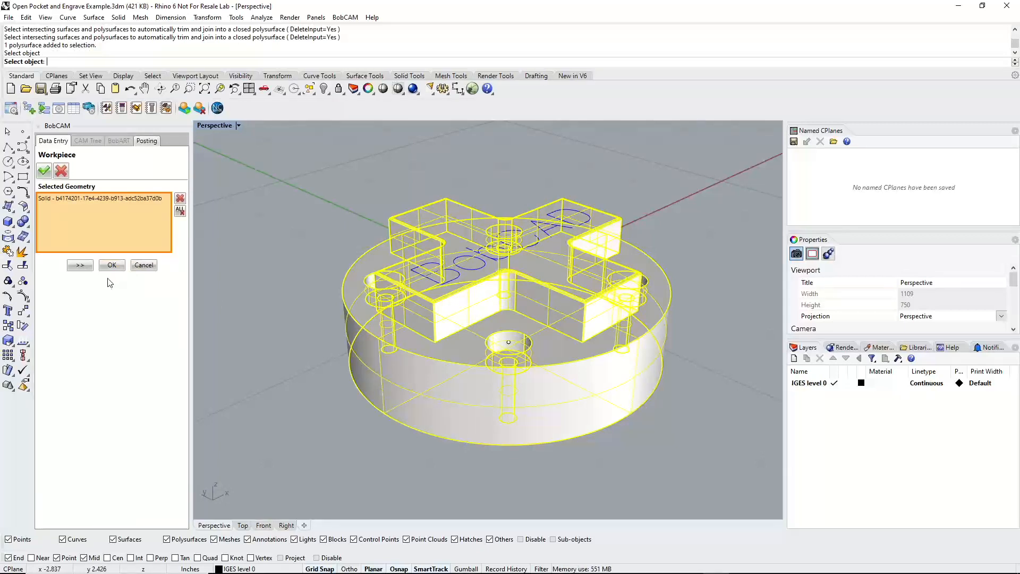
pyautogui.click(85, 265)
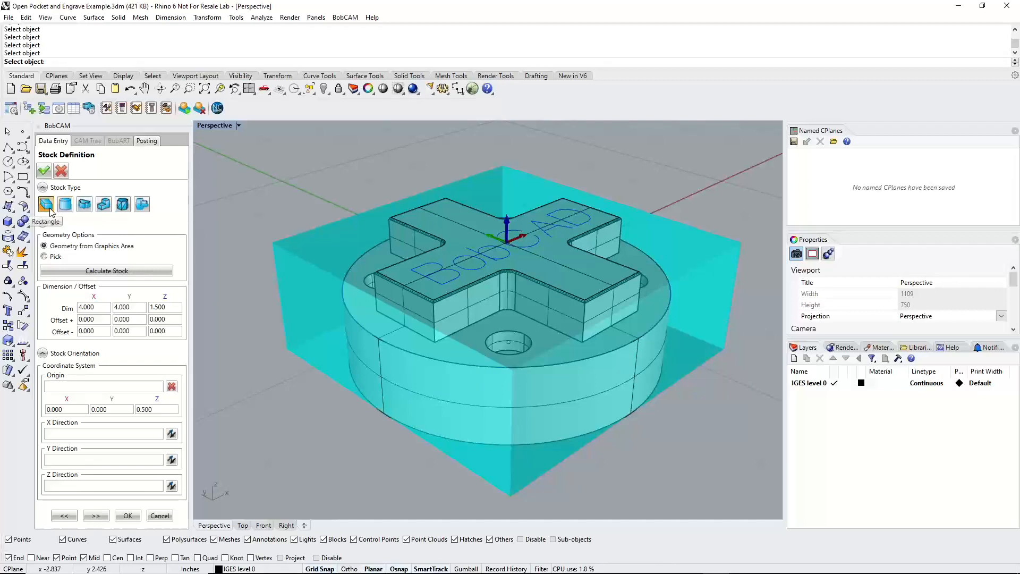
# Set the stock to a cylinder with the Bounding Cylinder option and calculate it around the part
pyautogui.moveTo(463, 346); pyautogui.dragTo(510, 393, button='right')
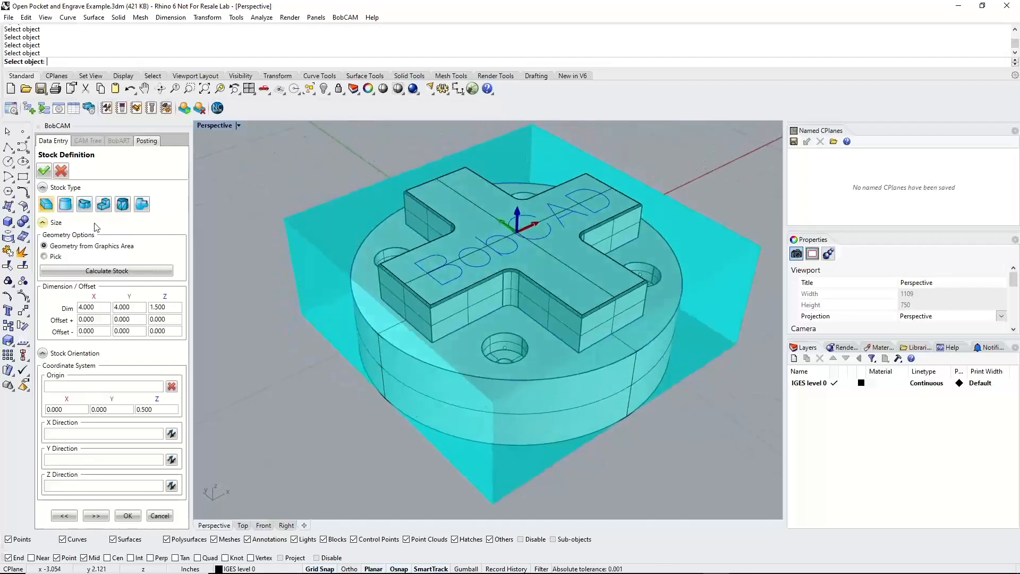
pyautogui.click(66, 204)
pyautogui.click(74, 255)
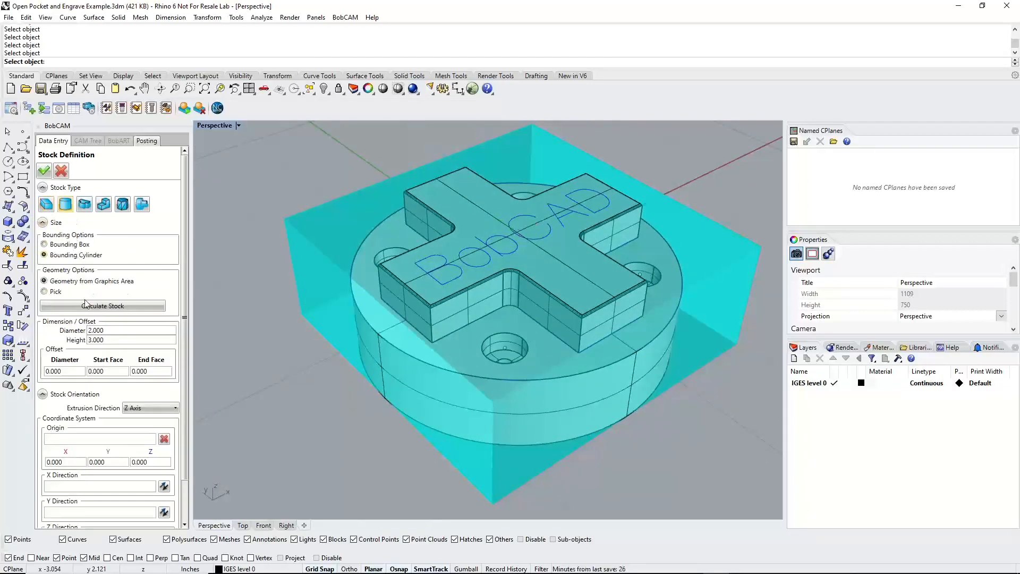
pyautogui.click(103, 306)
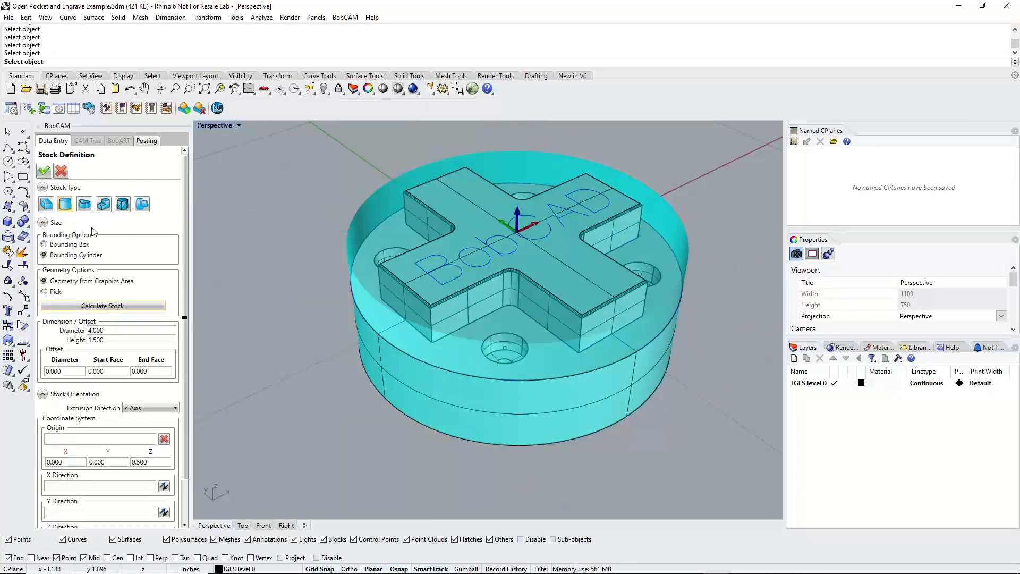
# Calculate an extruded stock from the circular bottom edge of the part
pyautogui.click(84, 204)
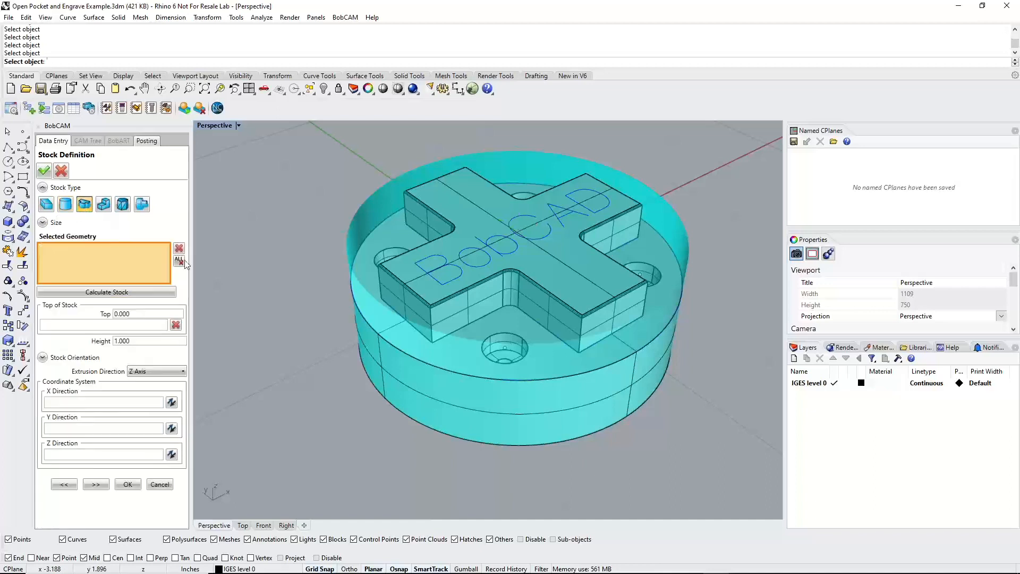
pyautogui.click(461, 438)
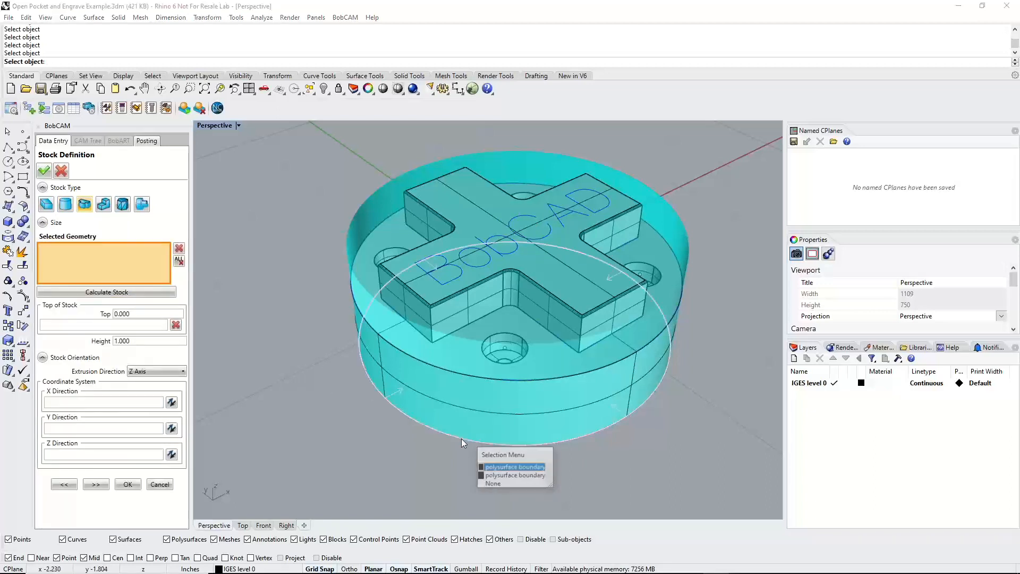
pyautogui.click(508, 468)
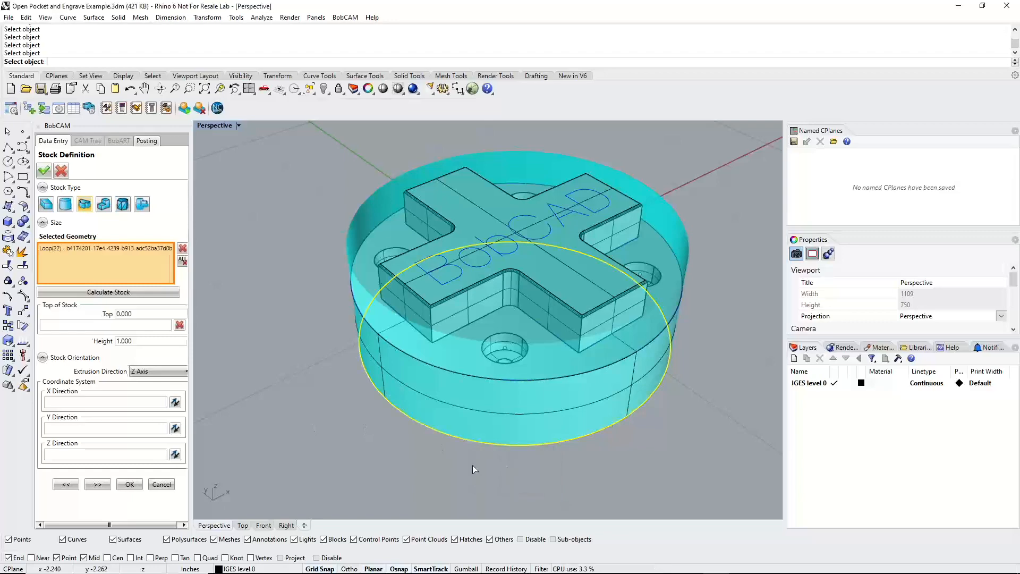
pyautogui.click(120, 292)
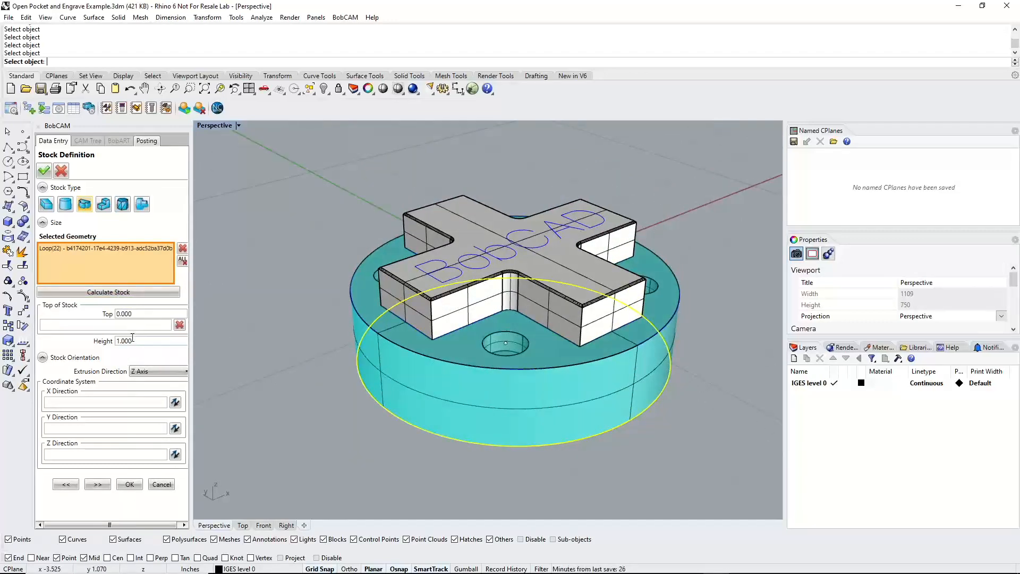
# Review the settings for the solid body, STL file and revolved stock types
pyautogui.click(106, 206)
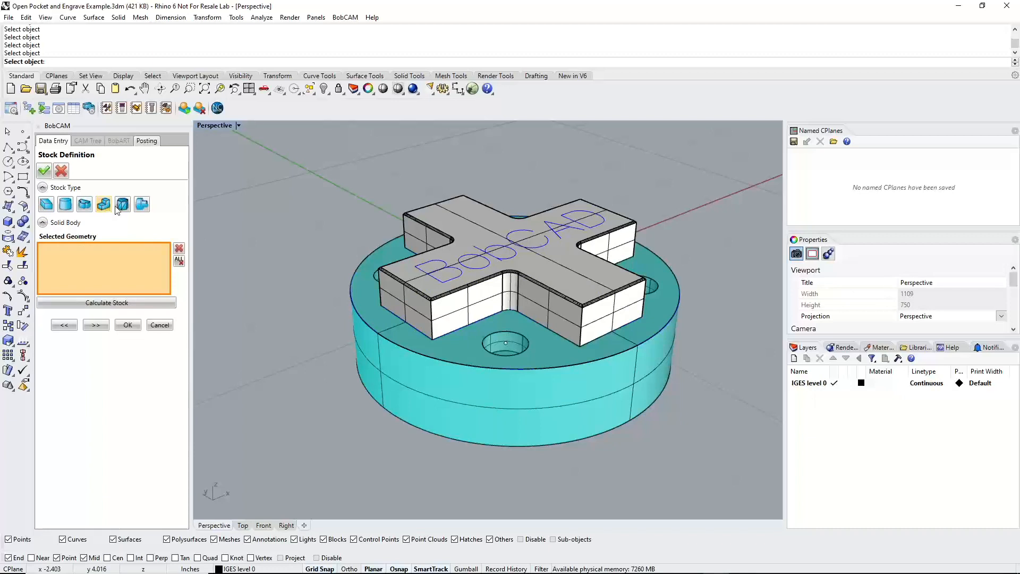
pyautogui.click(124, 207)
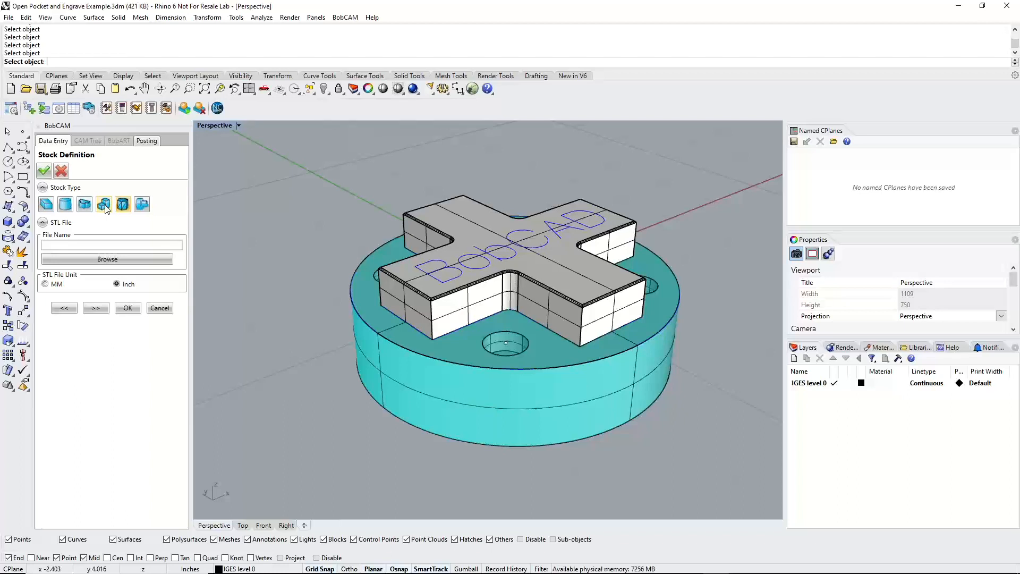
pyautogui.click(142, 205)
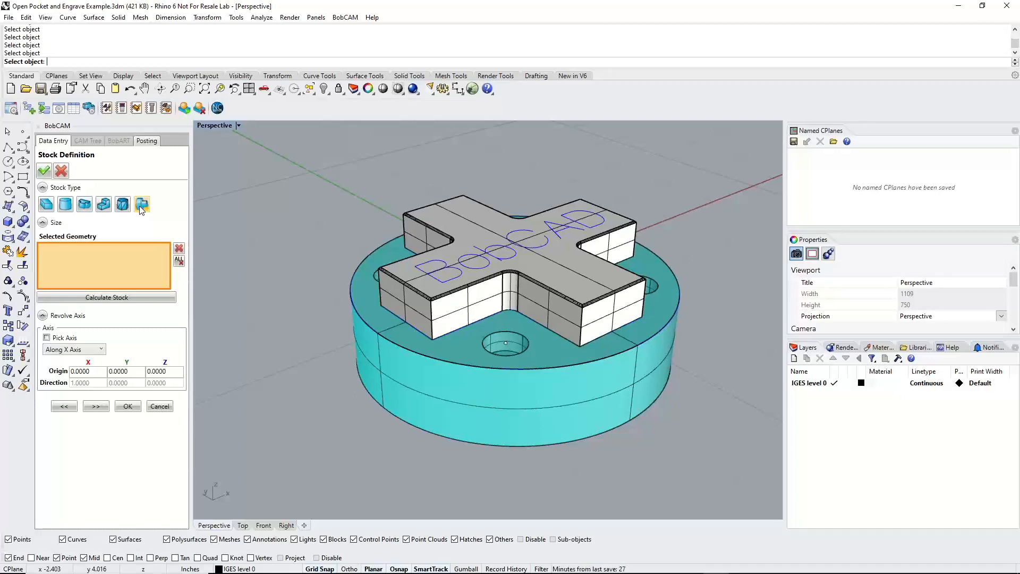
# Return the stock type to cylinder and recalculate the bounding cylinder around the part
pyautogui.click(65, 208)
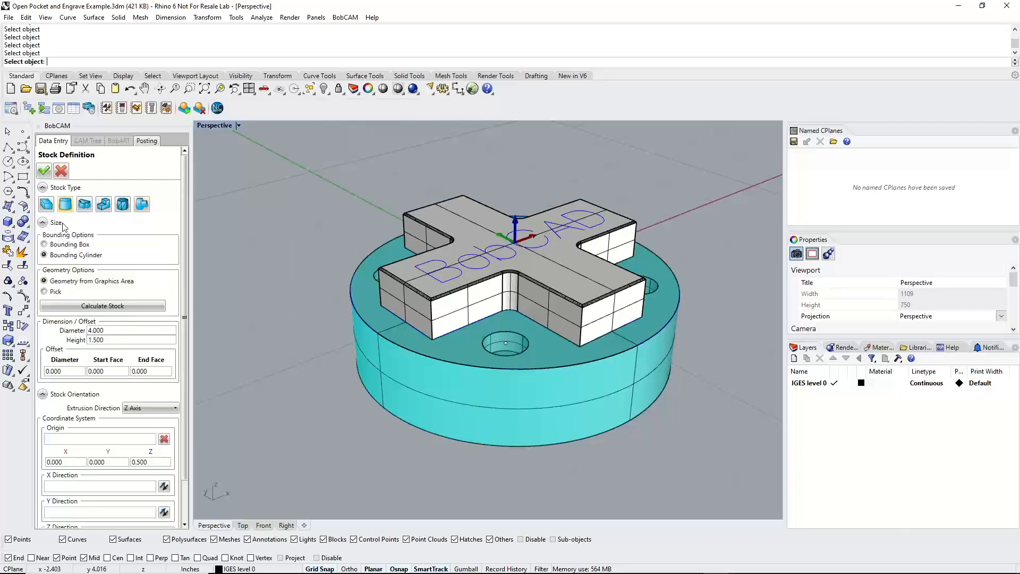
pyautogui.click(78, 305)
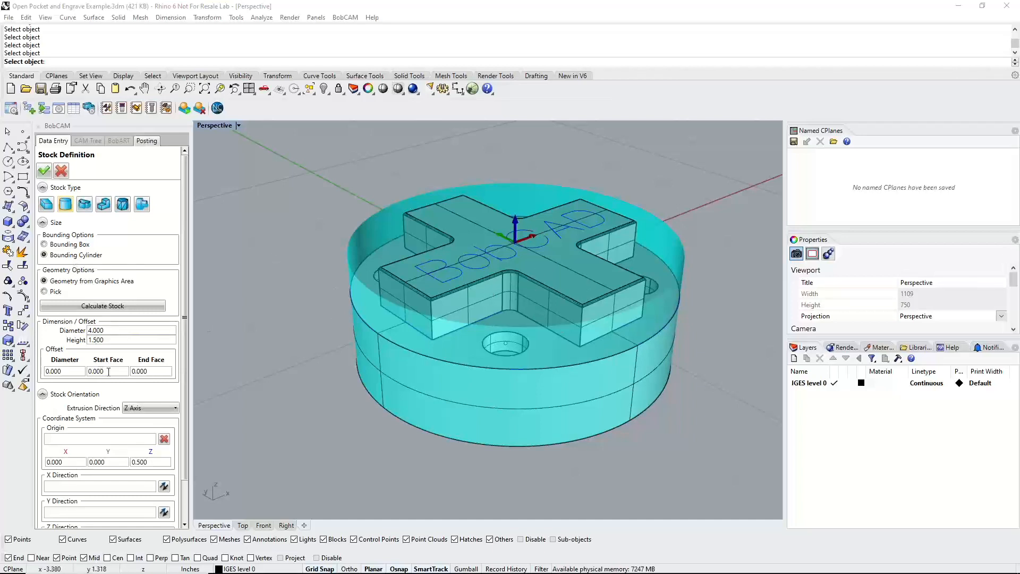
# Try a diameter offset of 0.5 on the cylindrical stock and return it to 0
pyautogui.click(111, 340)
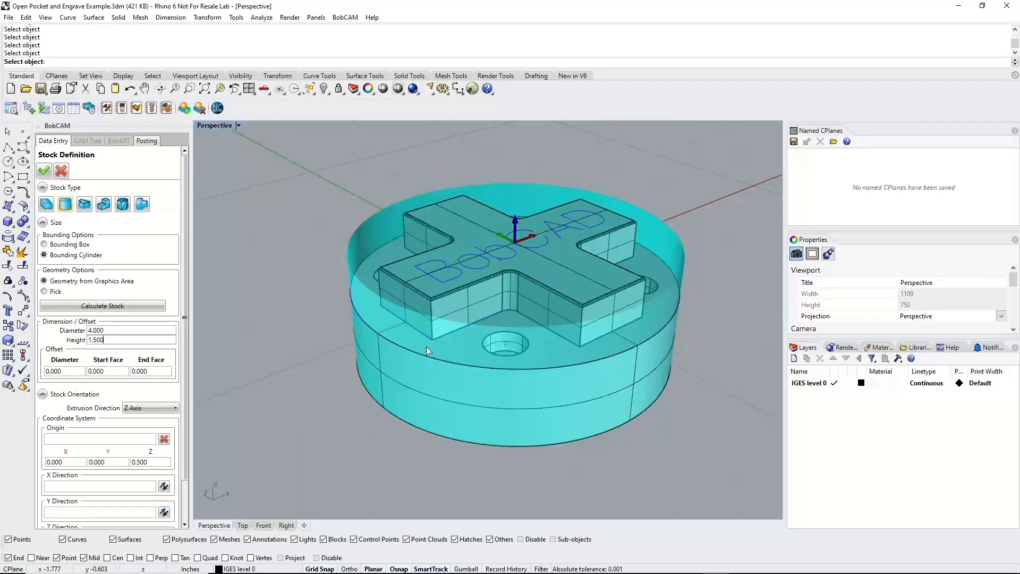
pyautogui.click(76, 366)
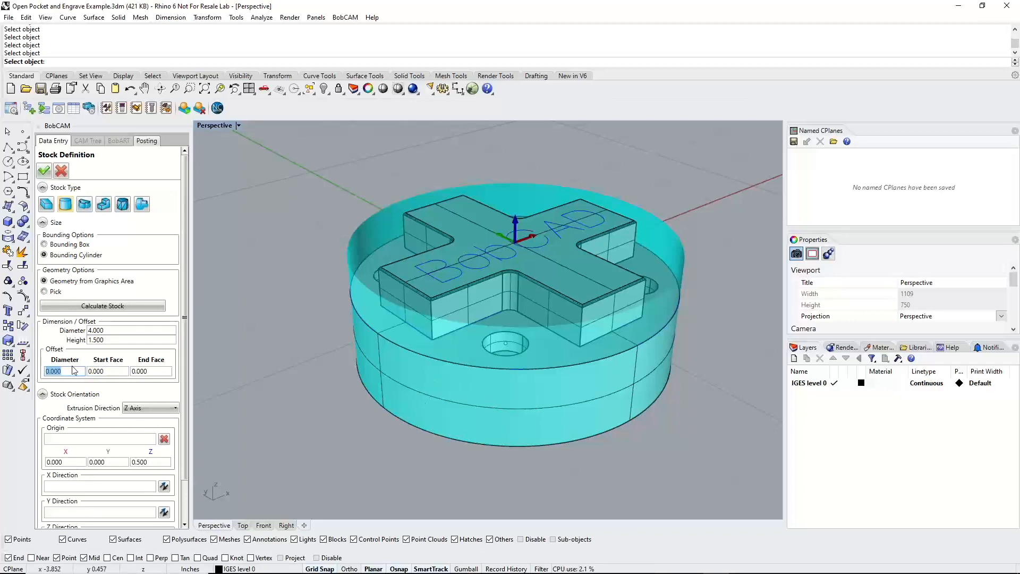
pyautogui.write('.5')
pyautogui.click(126, 371)
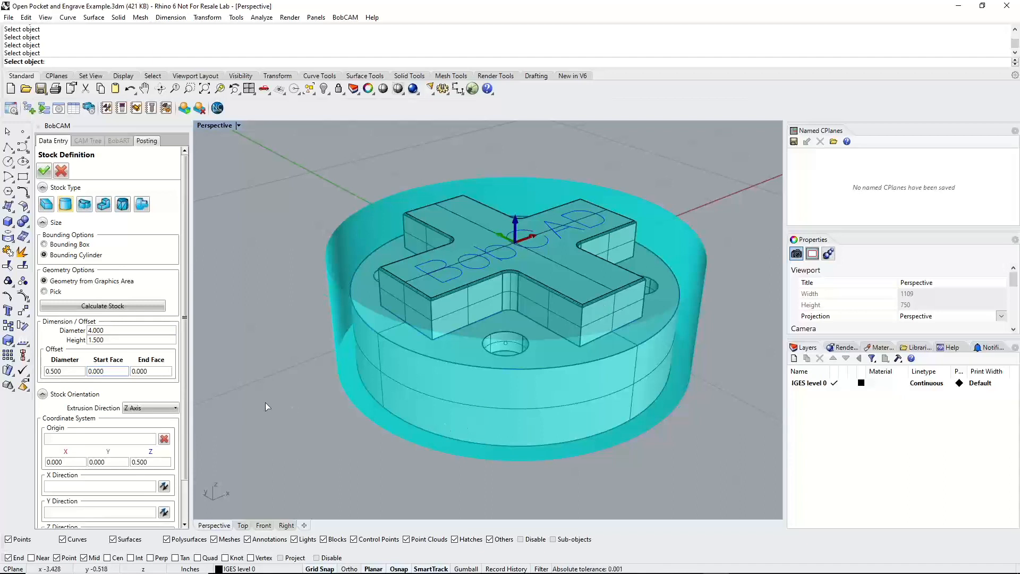
pyautogui.moveTo(79, 370); pyautogui.dragTo(34, 367)
pyautogui.write('0')
pyautogui.click(120, 371)
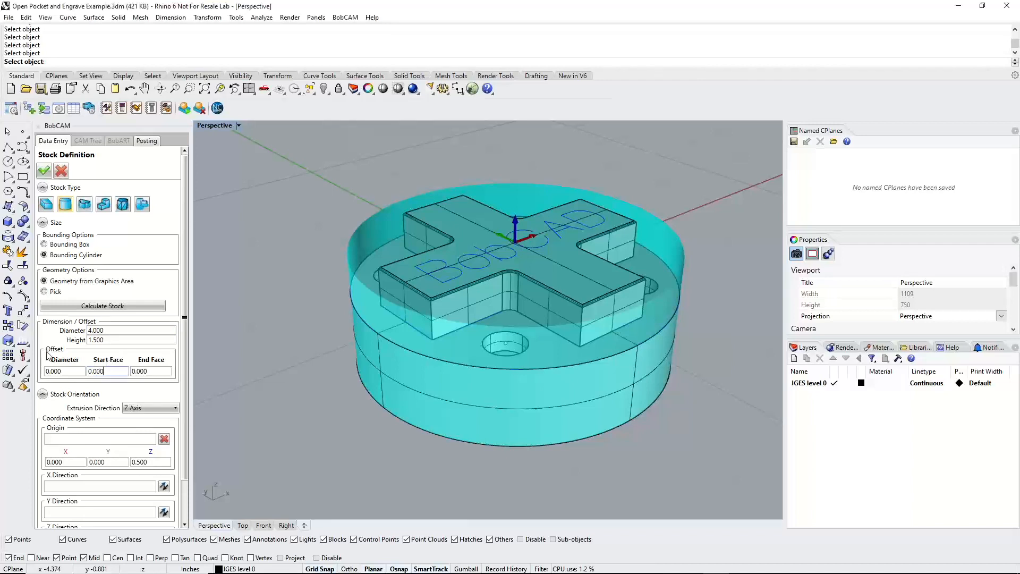
# Set the cylindrical stock's start face offset to 0.1 and its end face offset to 0.25
pyautogui.moveTo(109, 371); pyautogui.dragTo(86, 372)
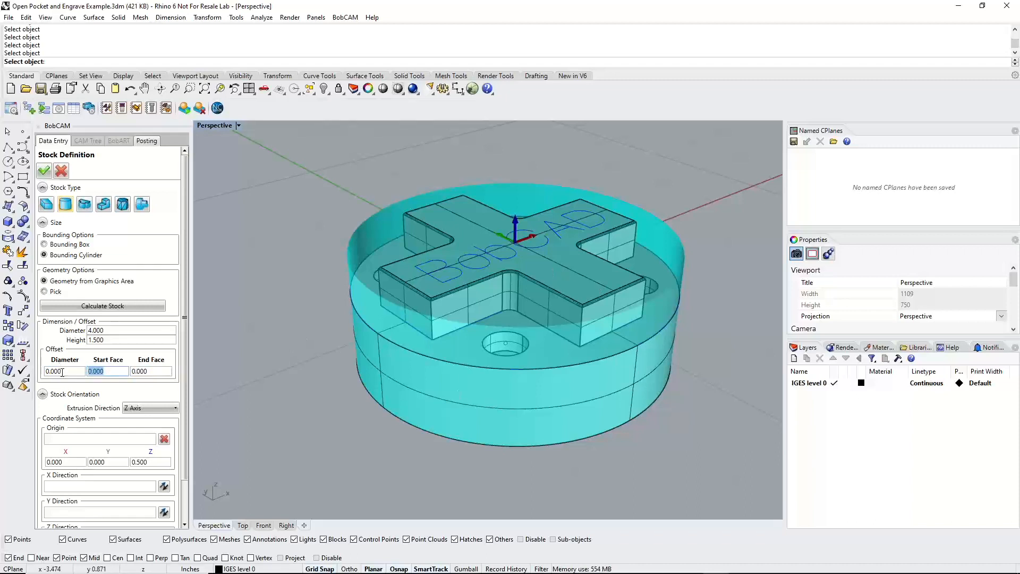
pyautogui.write('.1')
pyautogui.click(150, 373)
pyautogui.moveTo(540, 362); pyautogui.dragTo(509, 455, button='right')
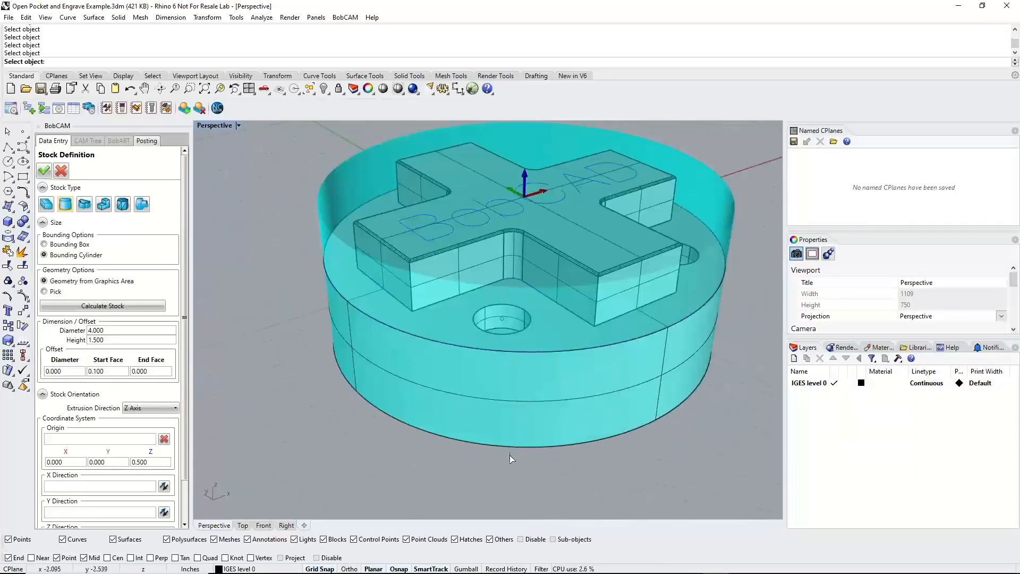
pyautogui.scroll(-3, 508, 441)
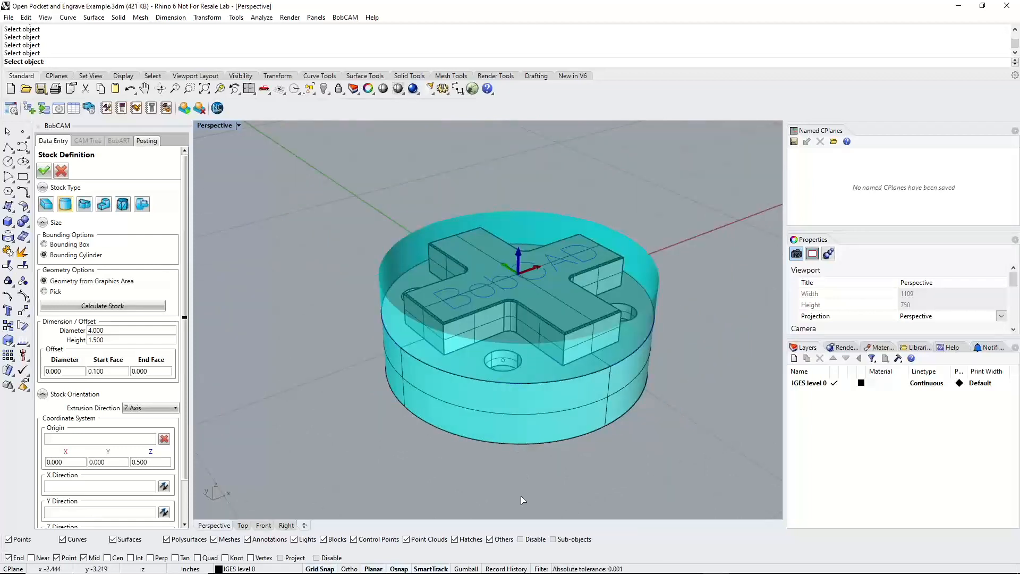
pyautogui.click(140, 371)
pyautogui.press('BackSpace')
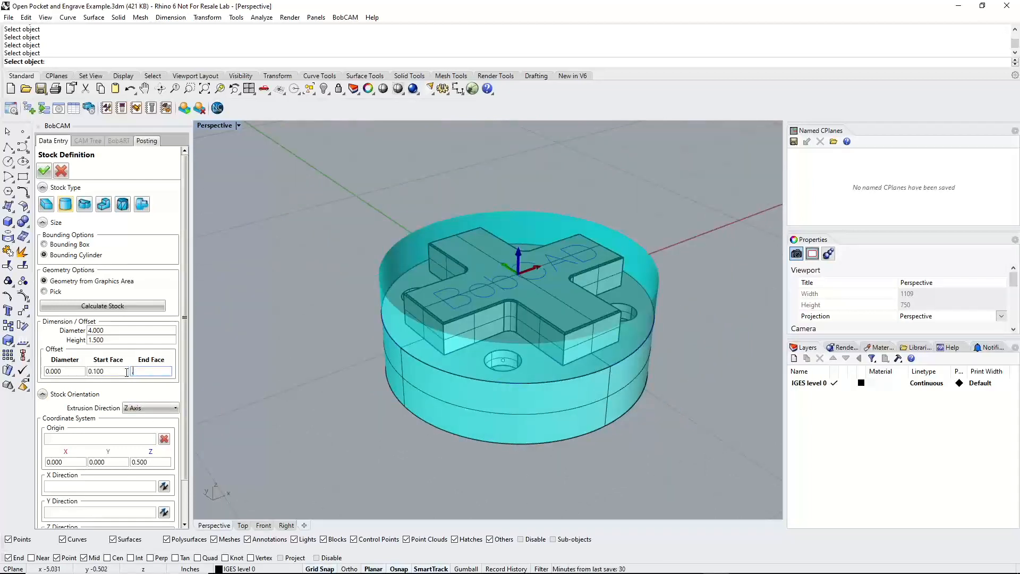
pyautogui.press('Tab')
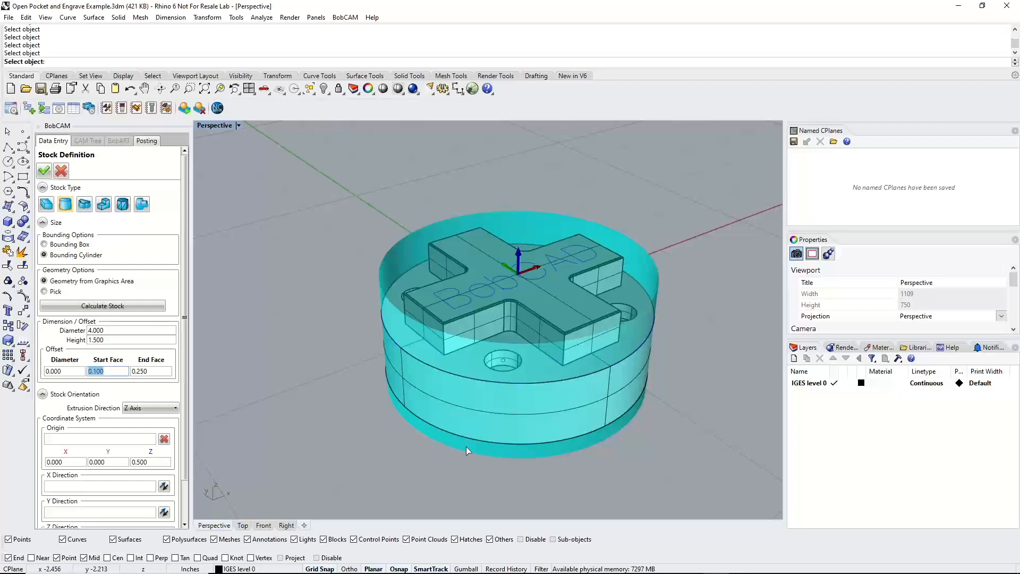
# Proceed from the stock definition to Machine Setup - 1 and place its origin on the centre point of the stock's top face
pyautogui.scroll(-2, 166, 359)
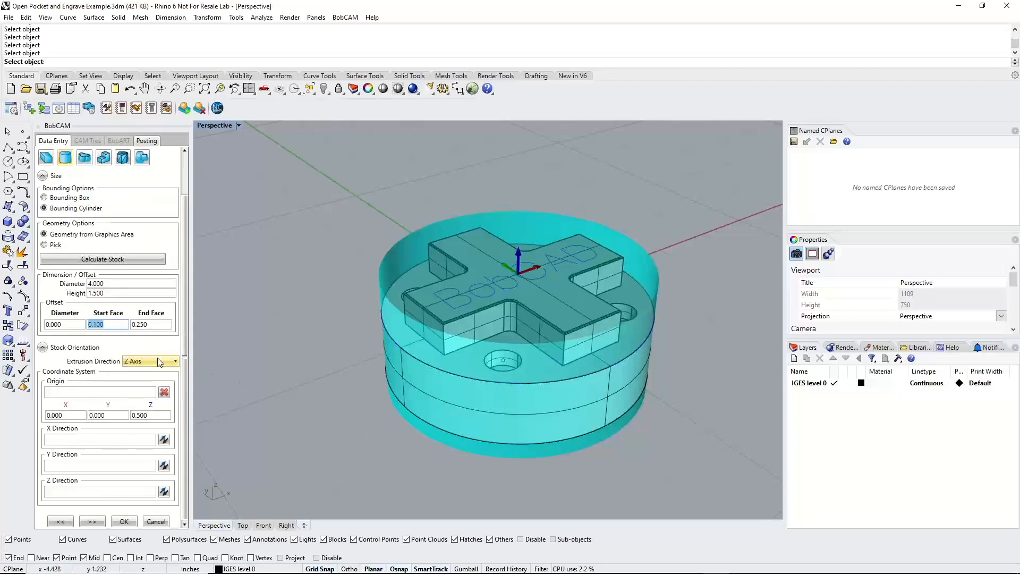
pyautogui.click(91, 521)
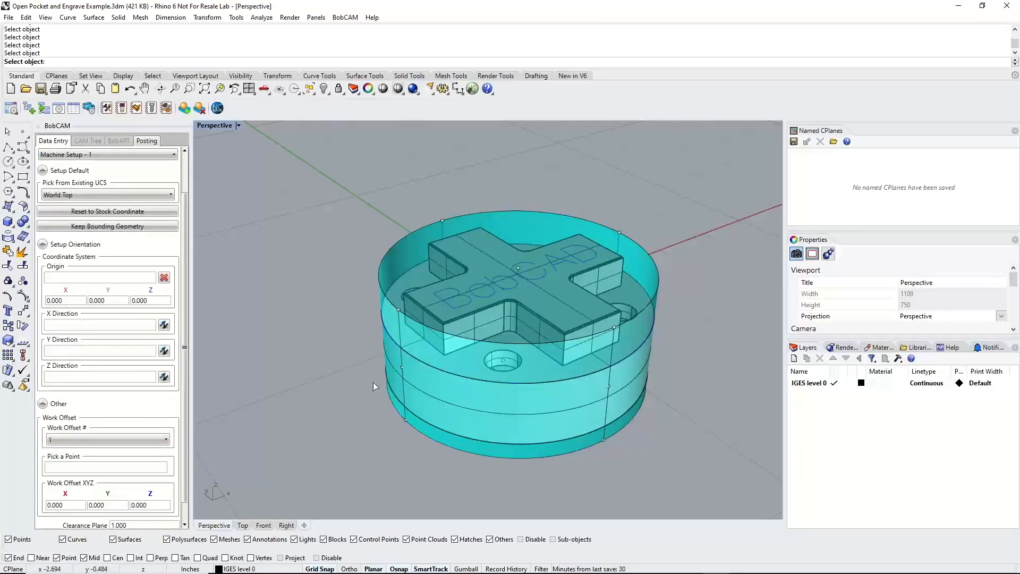
pyautogui.click(106, 278)
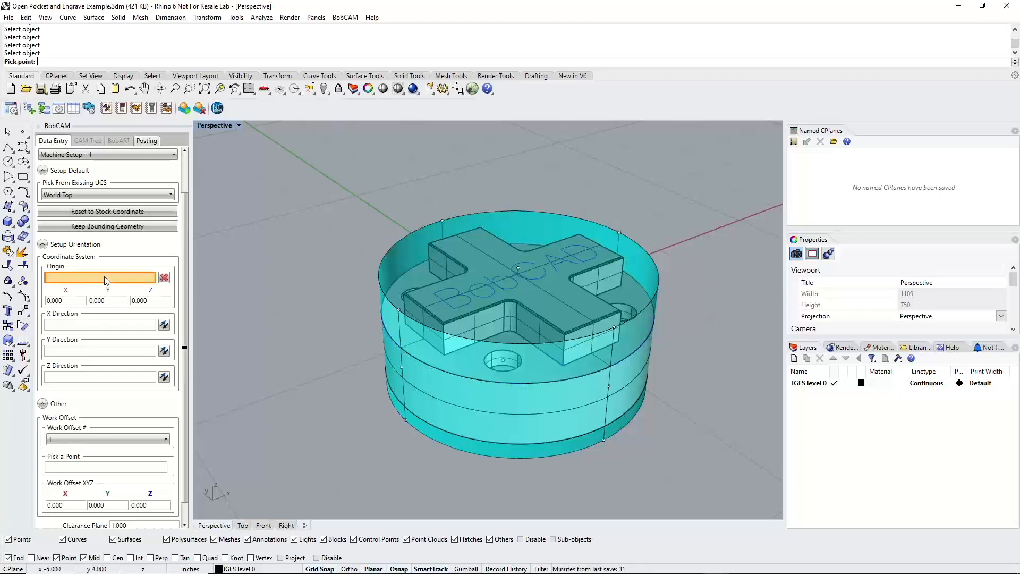
pyautogui.click(518, 267)
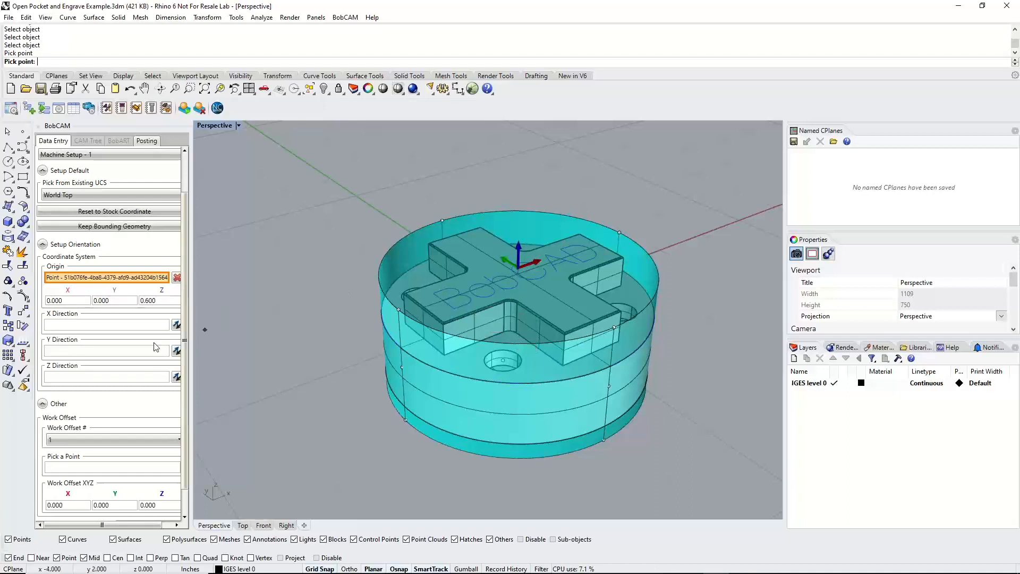
# Widen the BobCAM pane and narrow the Properties and Layers pane to fit the machine setup values
pyautogui.scroll(-2, 146, 366)
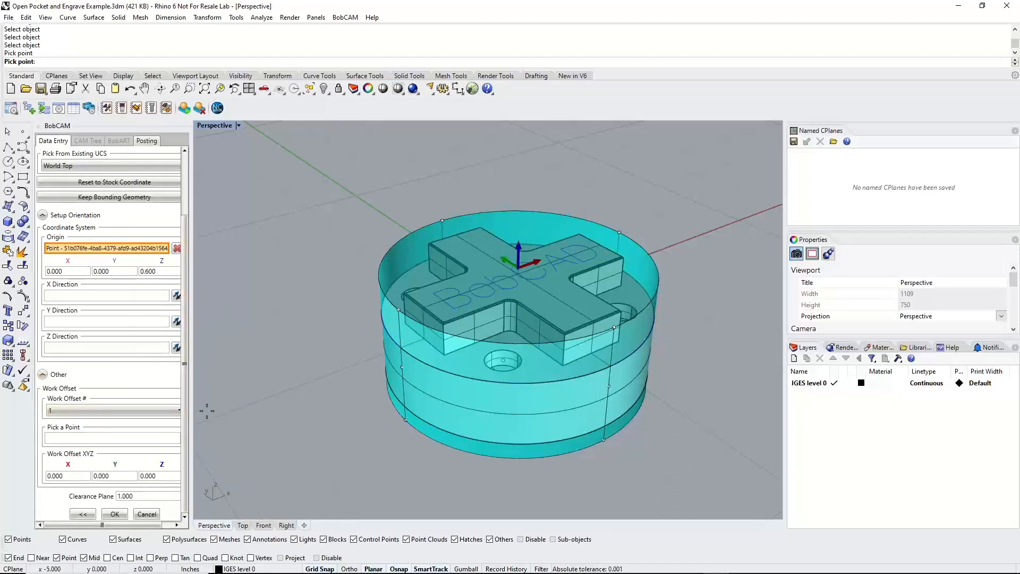
pyautogui.click(246, 417)
pyautogui.moveTo(191, 364); pyautogui.dragTo(230, 362)
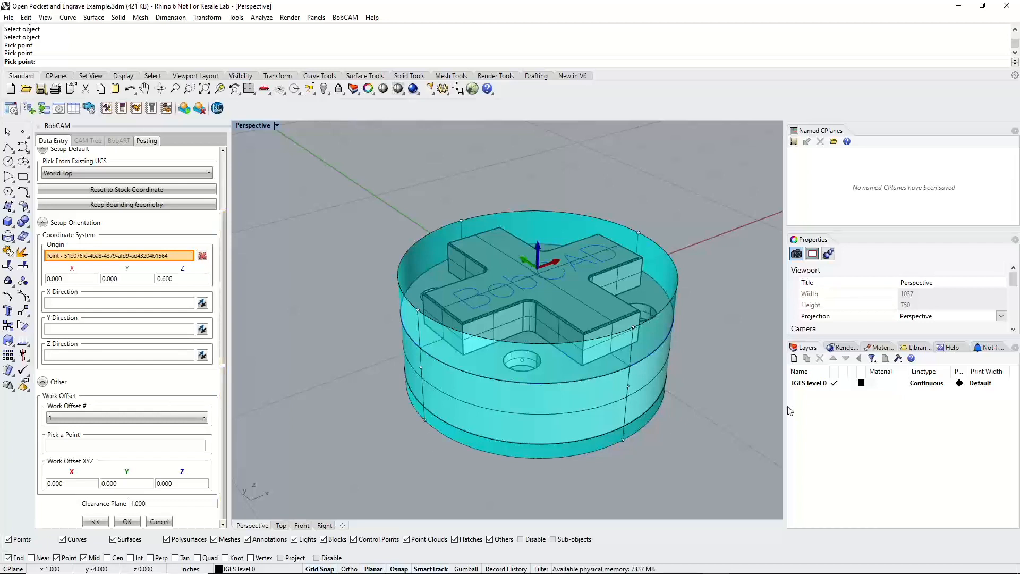
pyautogui.moveTo(787, 406); pyautogui.dragTo(863, 406)
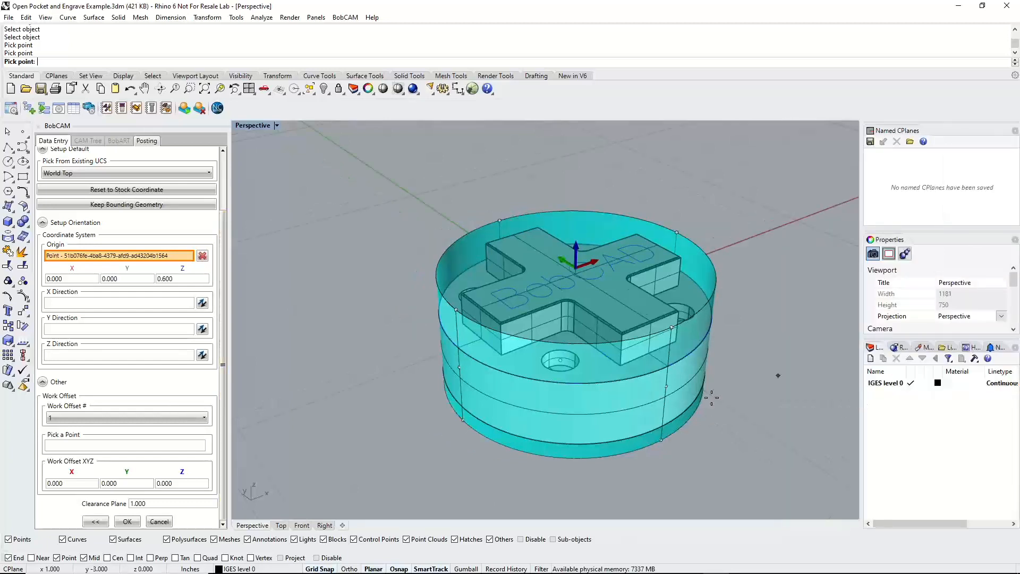
# Set the machine setup's work offset Z to 4 and accept the setup
pyautogui.moveTo(175, 483); pyautogui.dragTo(153, 483)
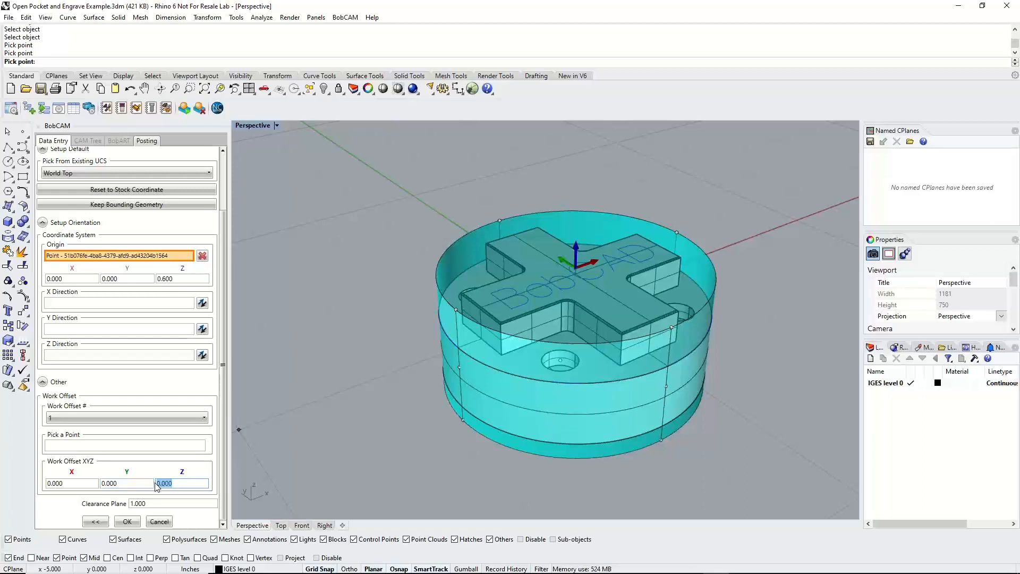
pyautogui.write('4')
pyautogui.click(161, 508)
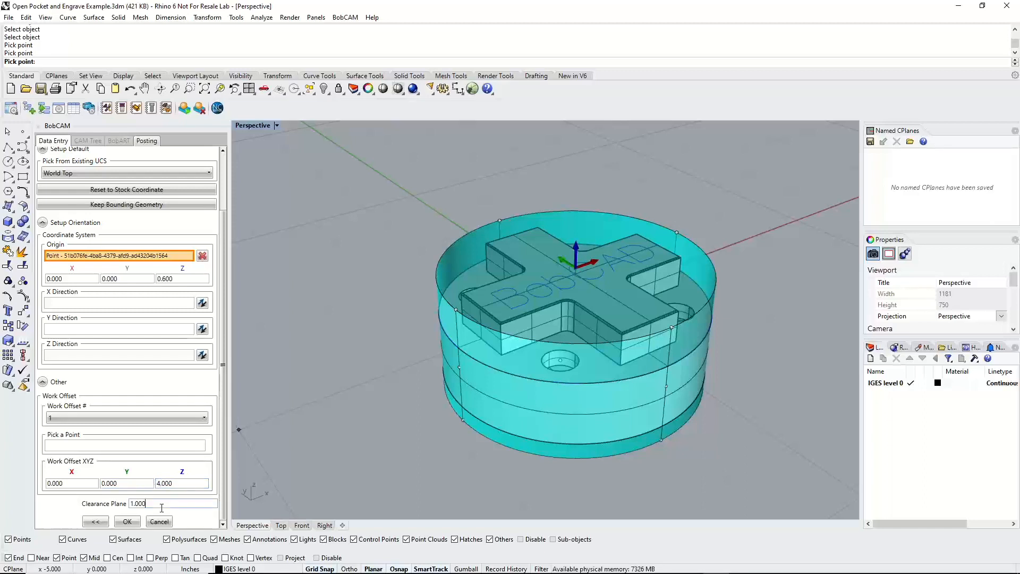
pyautogui.moveTo(166, 503); pyautogui.dragTo(118, 498)
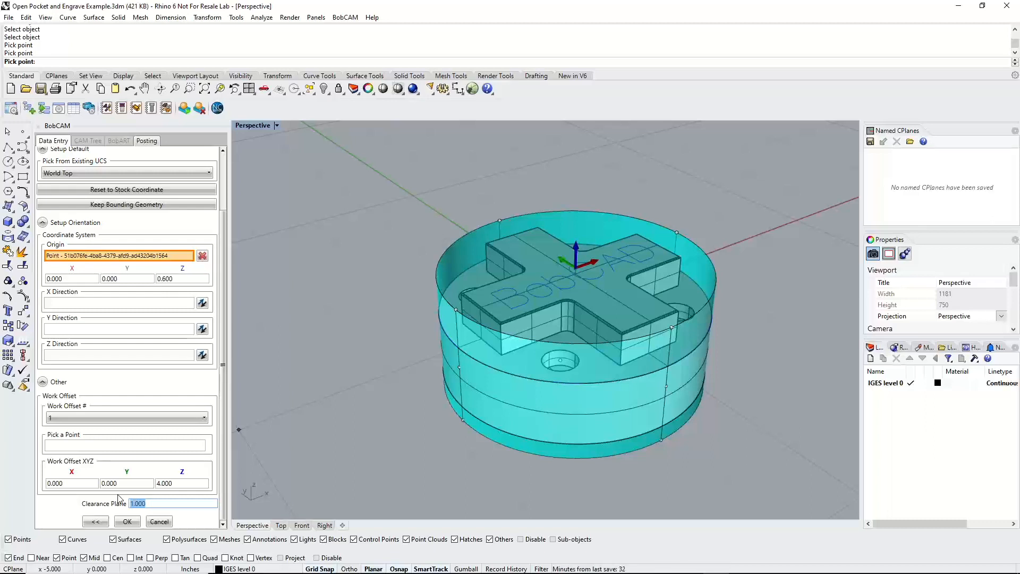
pyautogui.click(127, 522)
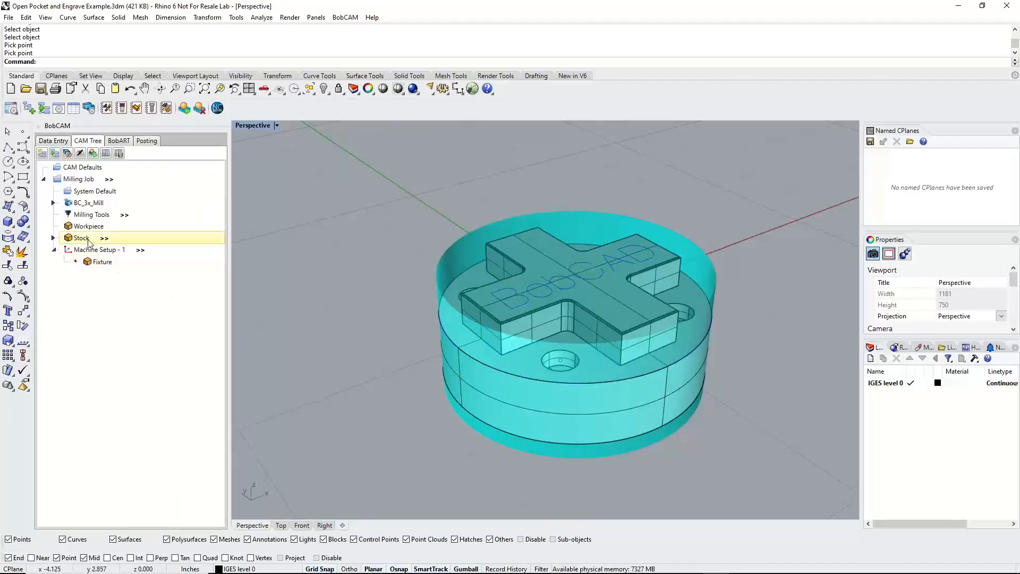
# Open the stock material library from the material assigned under the job's stock
pyautogui.click(53, 239)
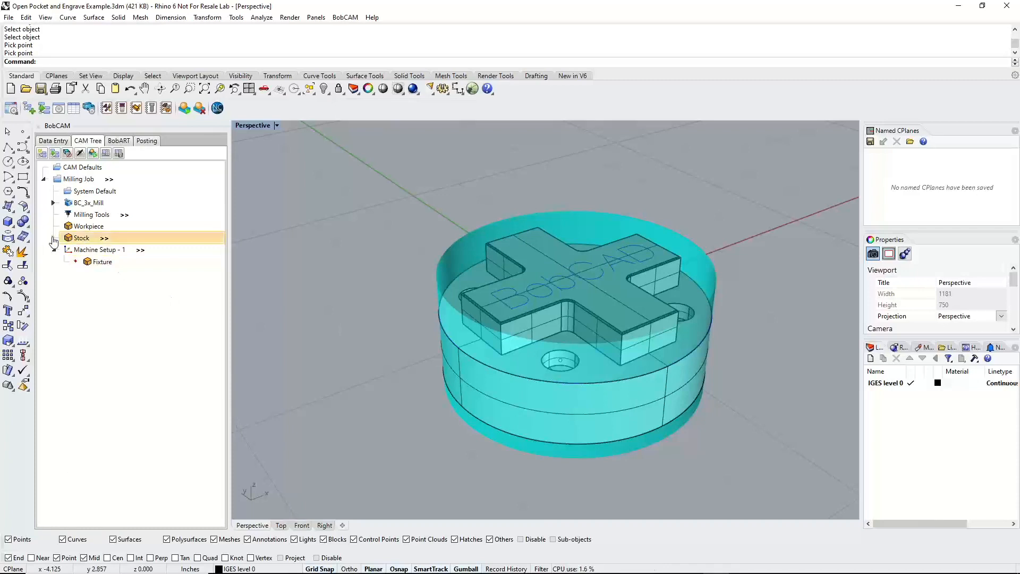
pyautogui.click(95, 251)
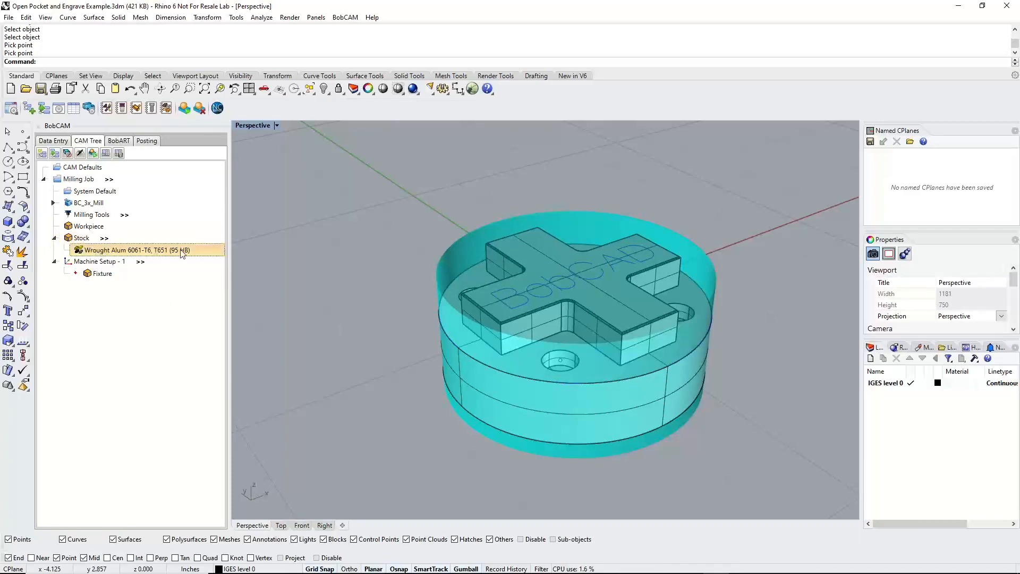
pyautogui.rightClick(131, 253)
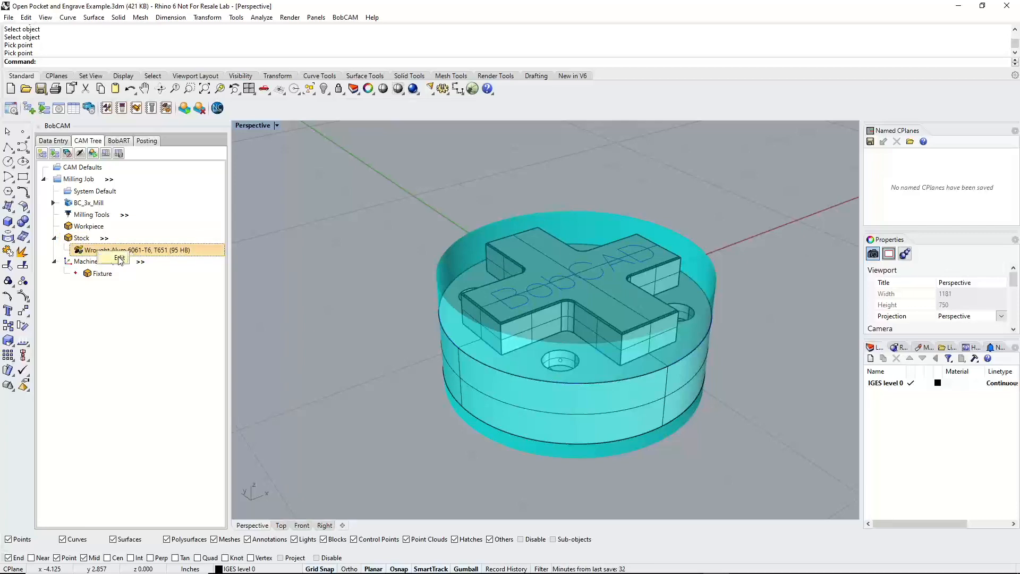
pyautogui.click(119, 258)
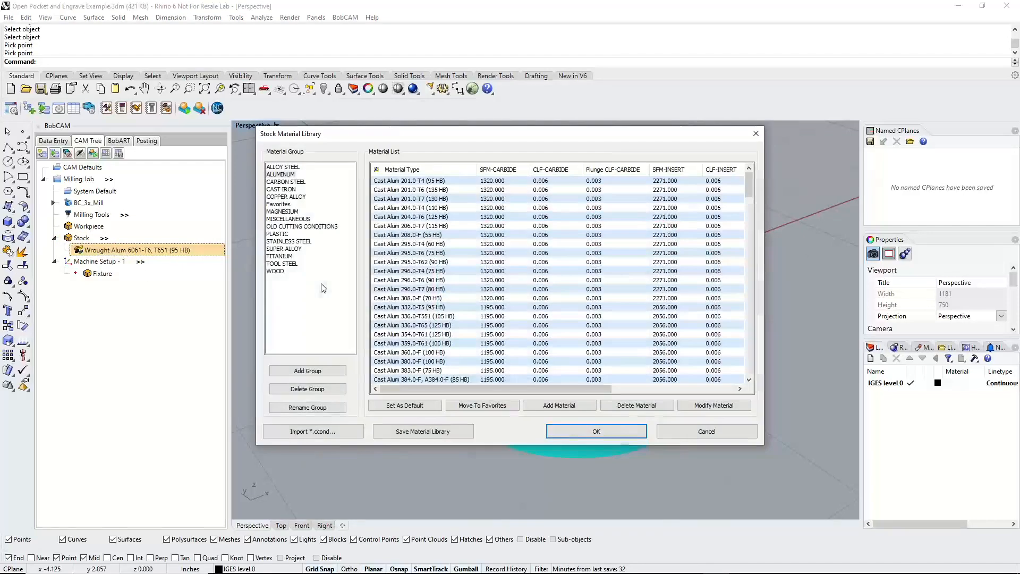
# Examine the material groups from alloy steel, magnesium and plastic through super alloy to wood, and close the library without changing the material
pyautogui.click(282, 167)
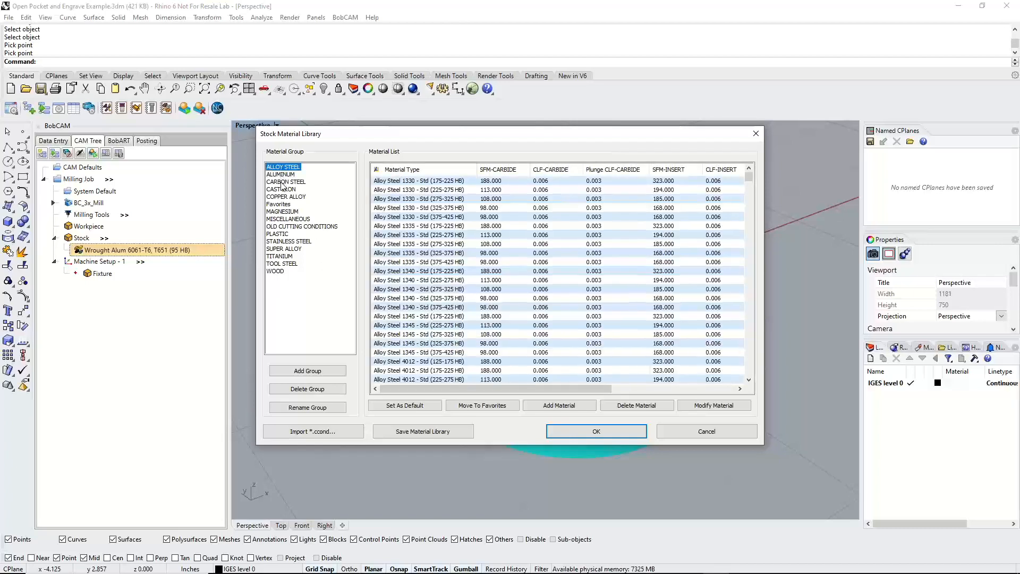
pyautogui.click(283, 212)
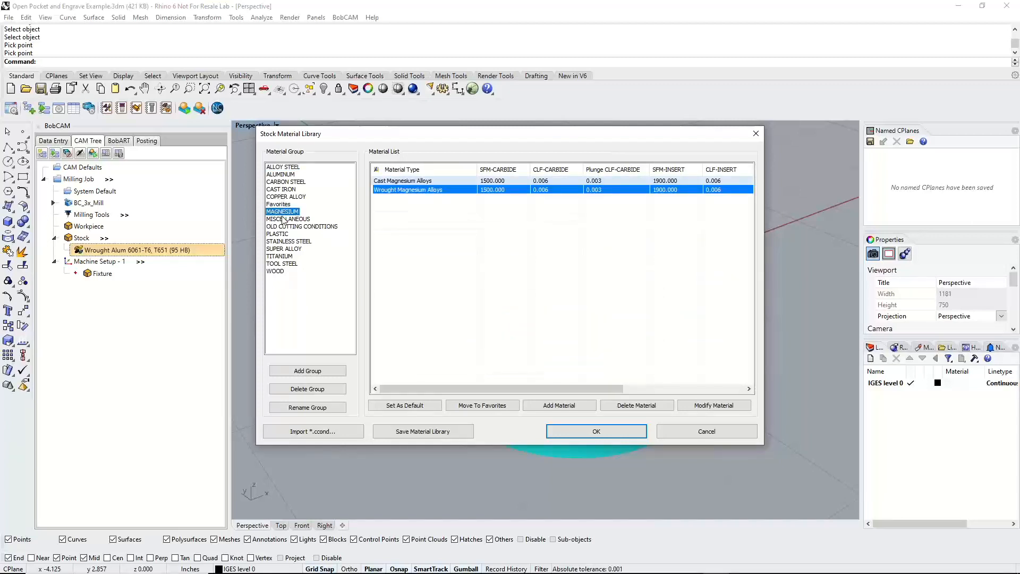
pyautogui.click(280, 222)
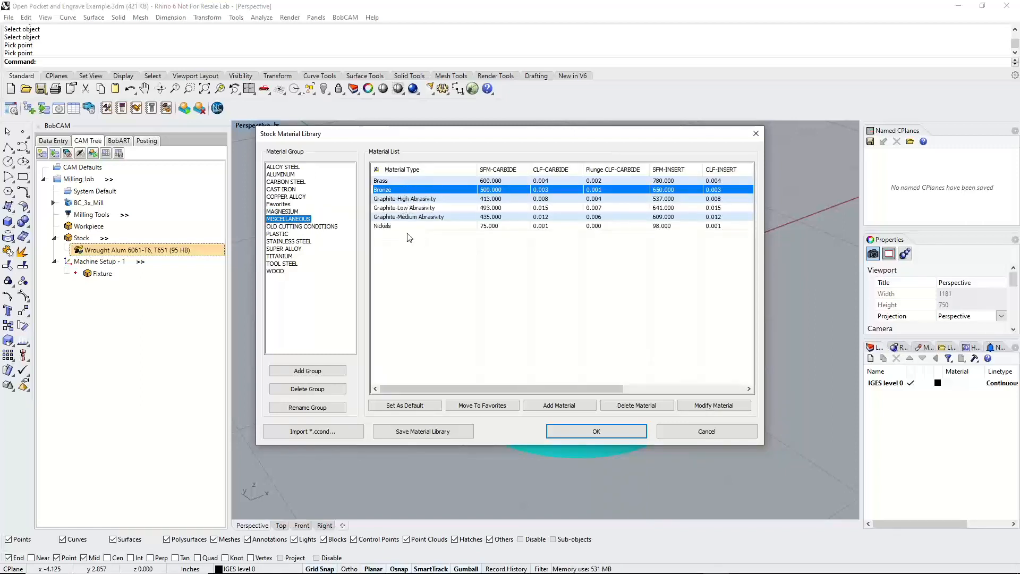
pyautogui.click(308, 227)
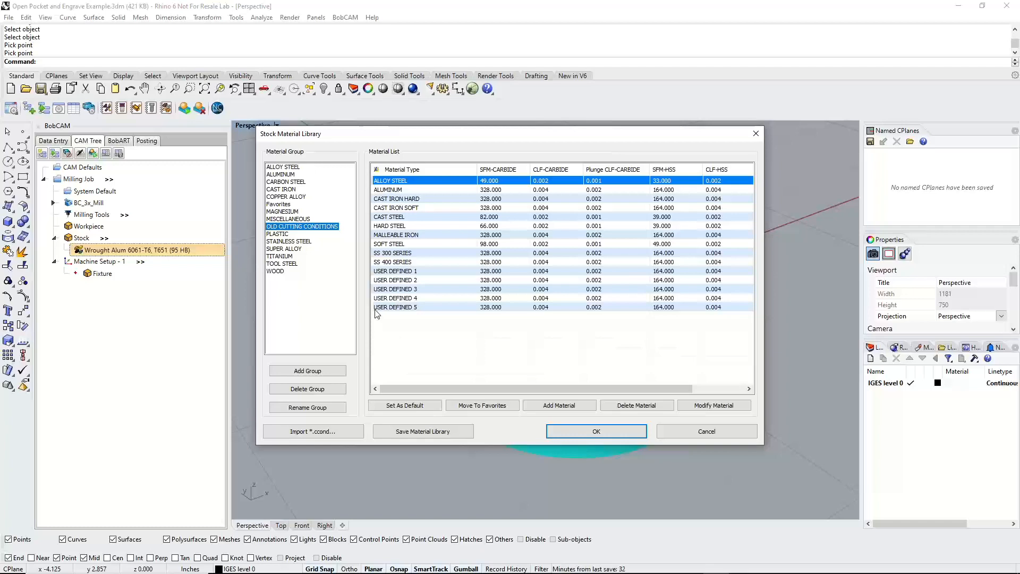
pyautogui.click(282, 234)
pyautogui.click(282, 242)
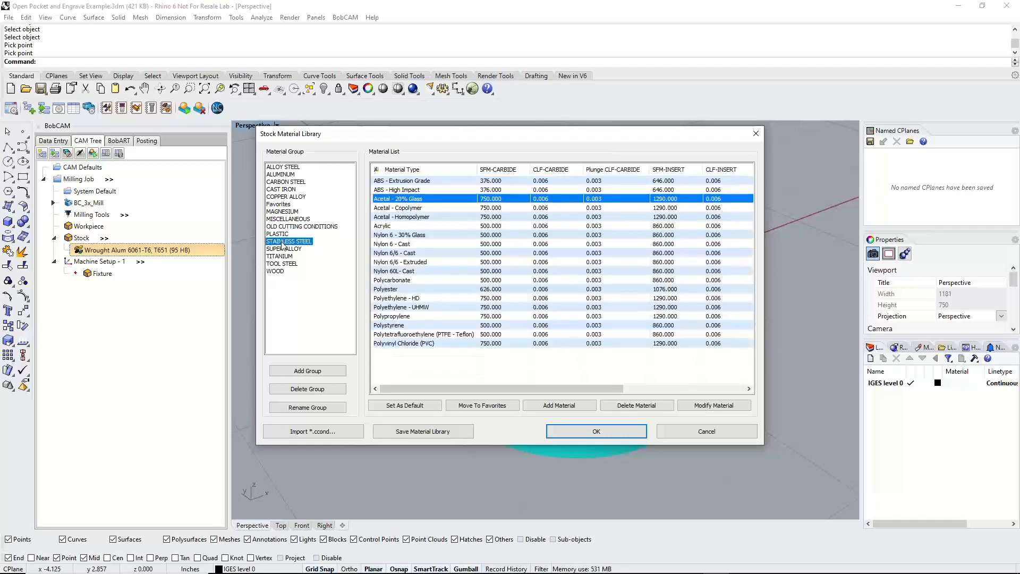
pyautogui.click(284, 249)
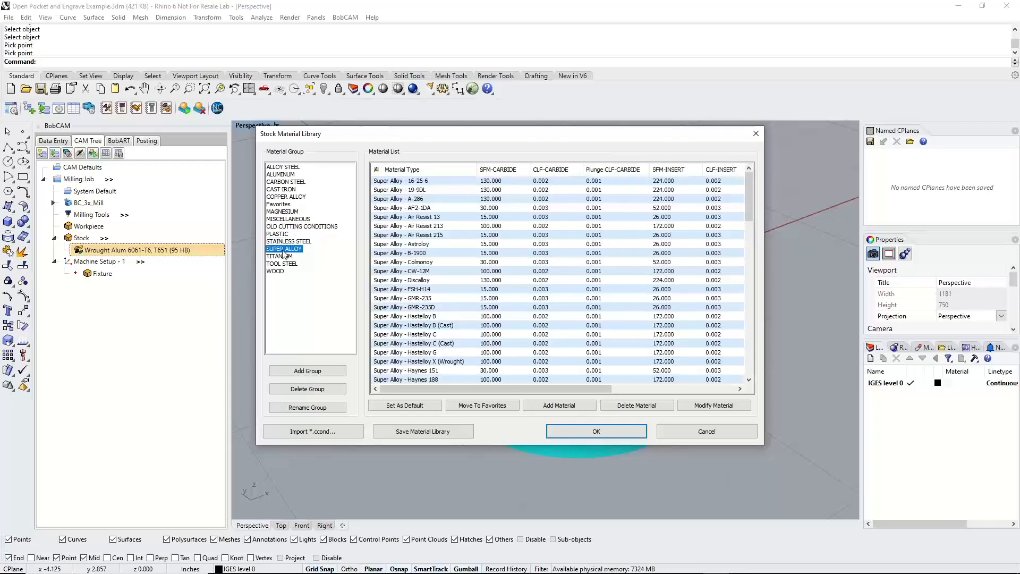
pyautogui.scroll(-8, 454, 296)
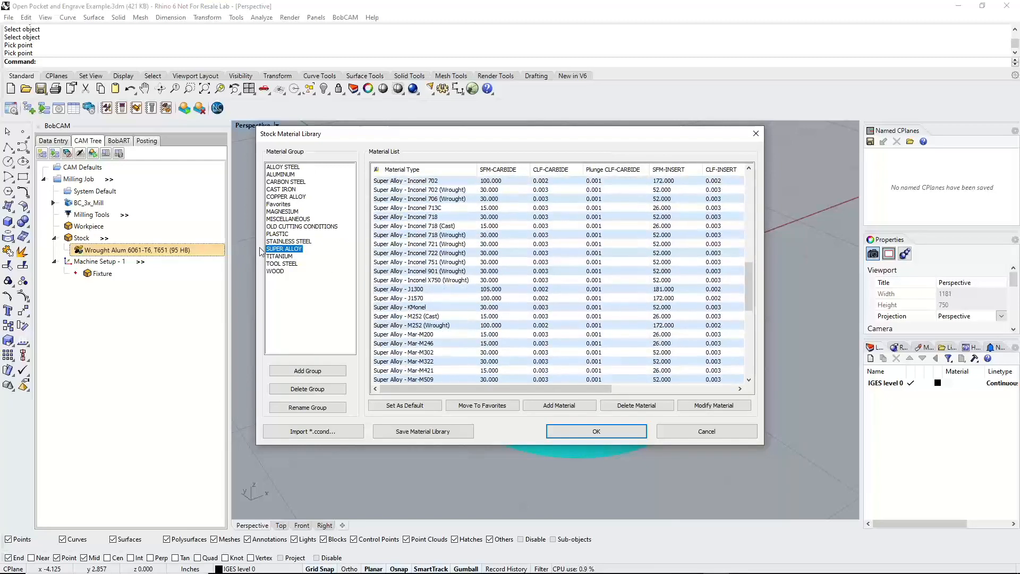
pyautogui.click(279, 257)
pyautogui.click(280, 265)
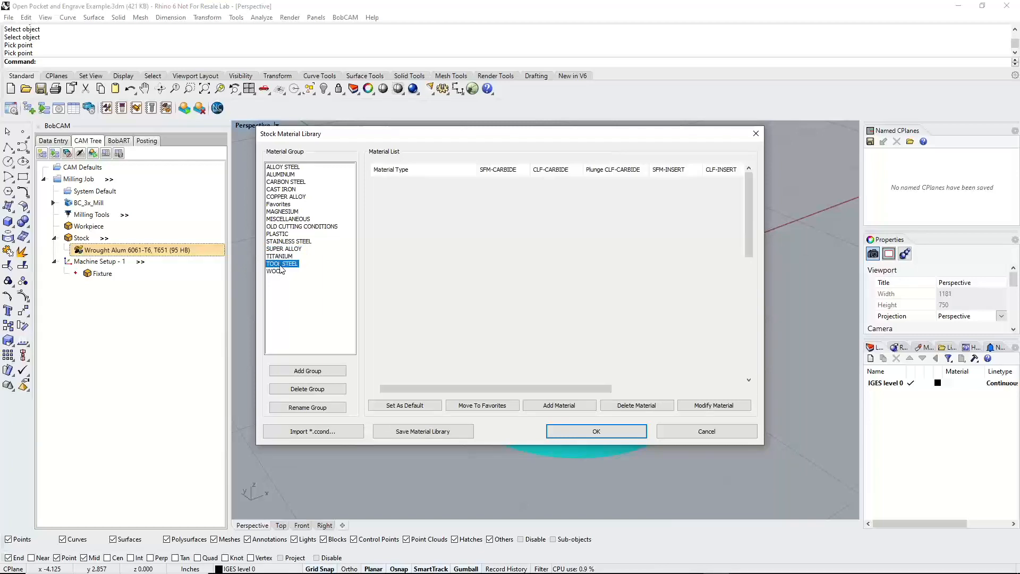
pyautogui.click(280, 272)
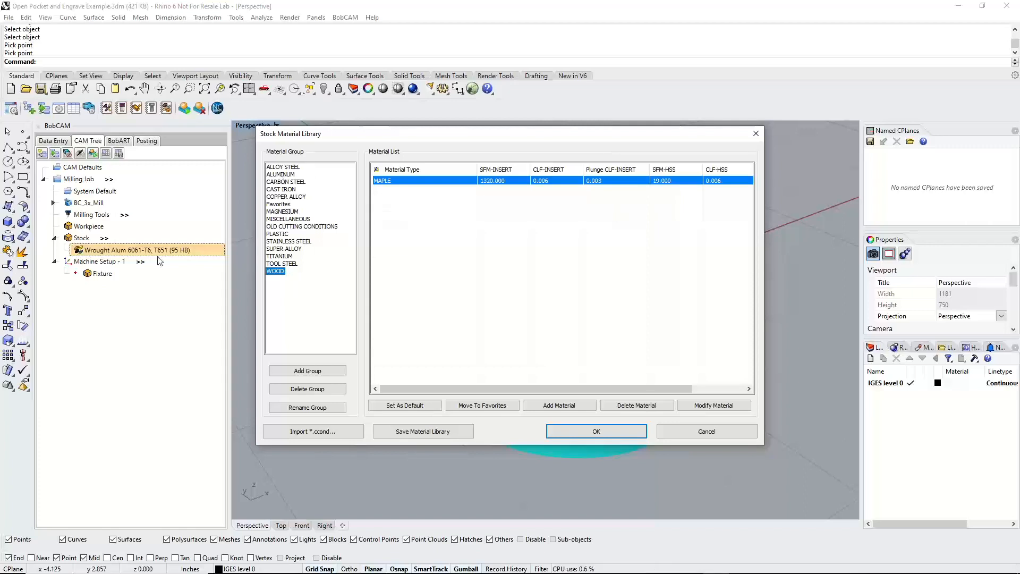
pyautogui.click(709, 434)
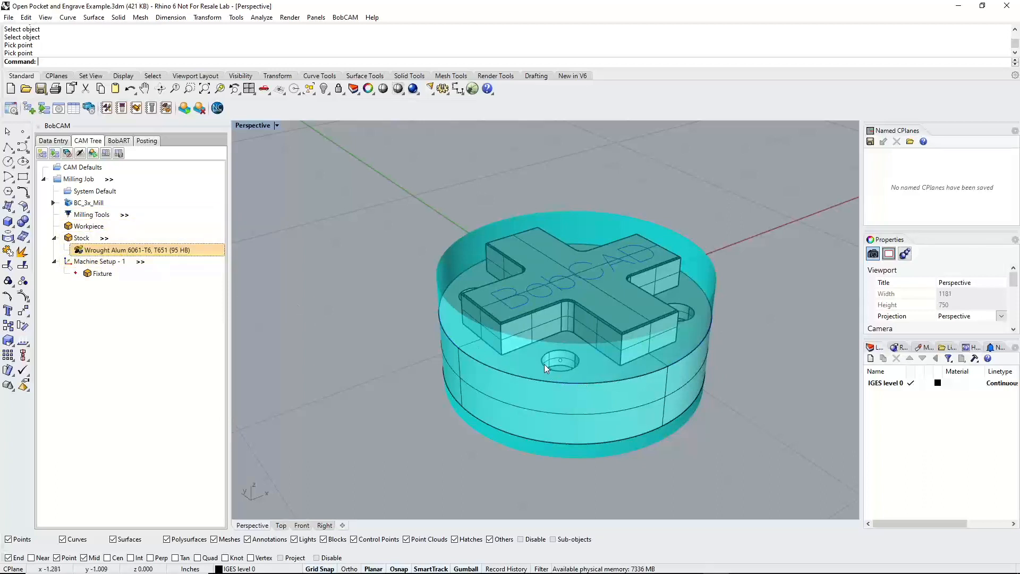
pyautogui.moveTo(562, 371); pyautogui.dragTo(563, 399, button='right')
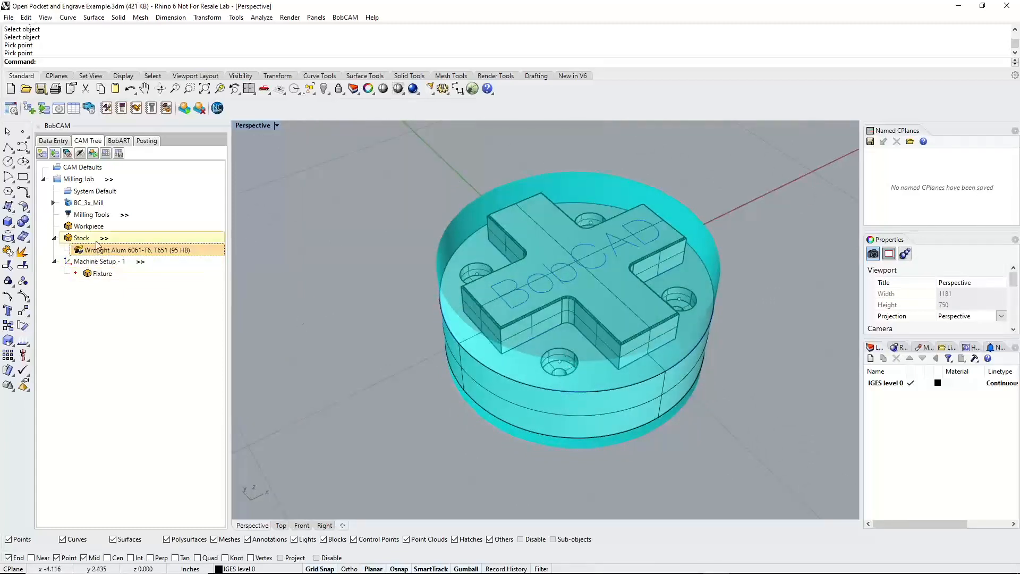
pyautogui.rightClick(99, 264)
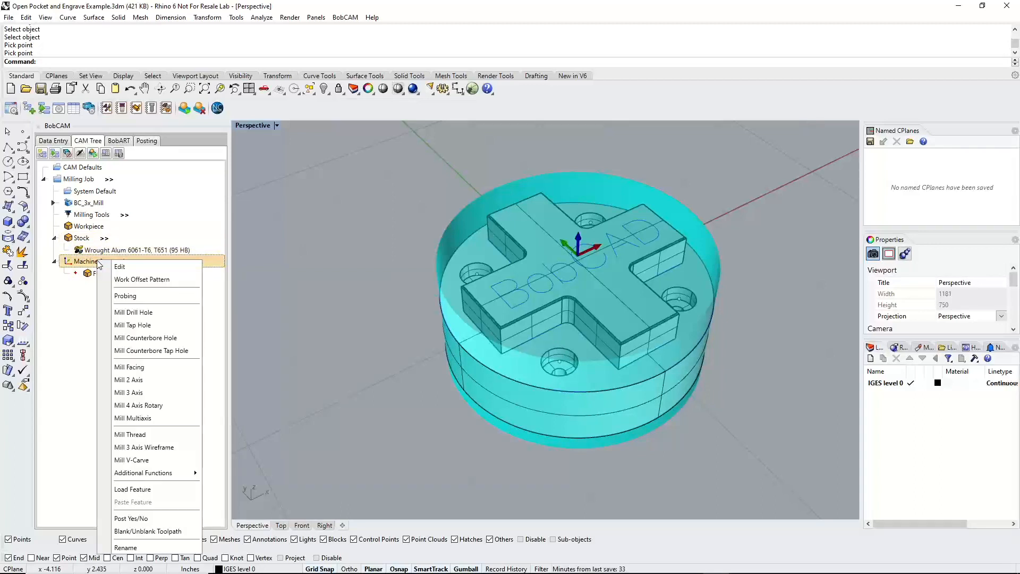
pyautogui.click(305, 284)
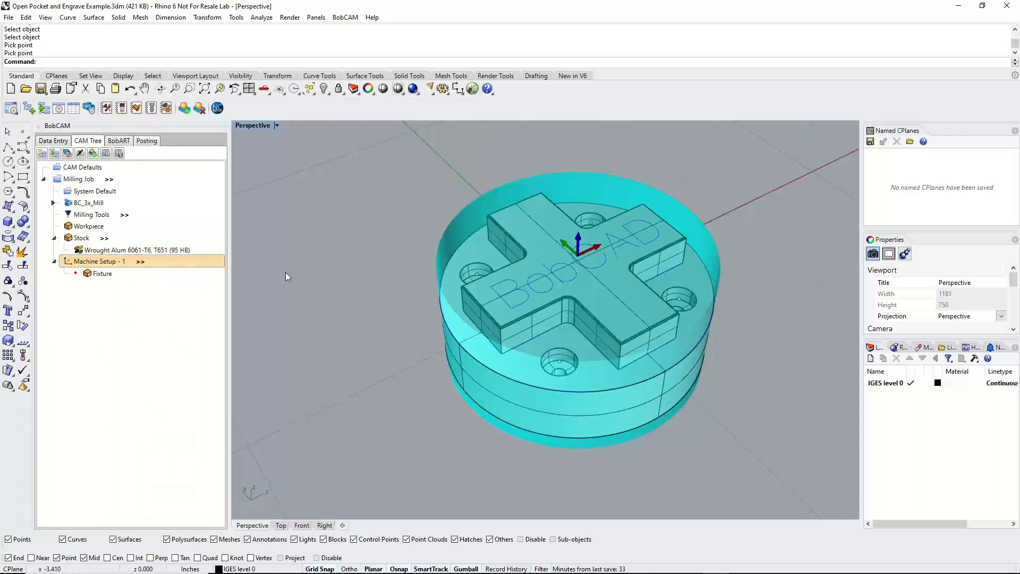
# Open the milling job's tool crib and bring up the center drills in the tool library
pyautogui.rightClick(98, 216)
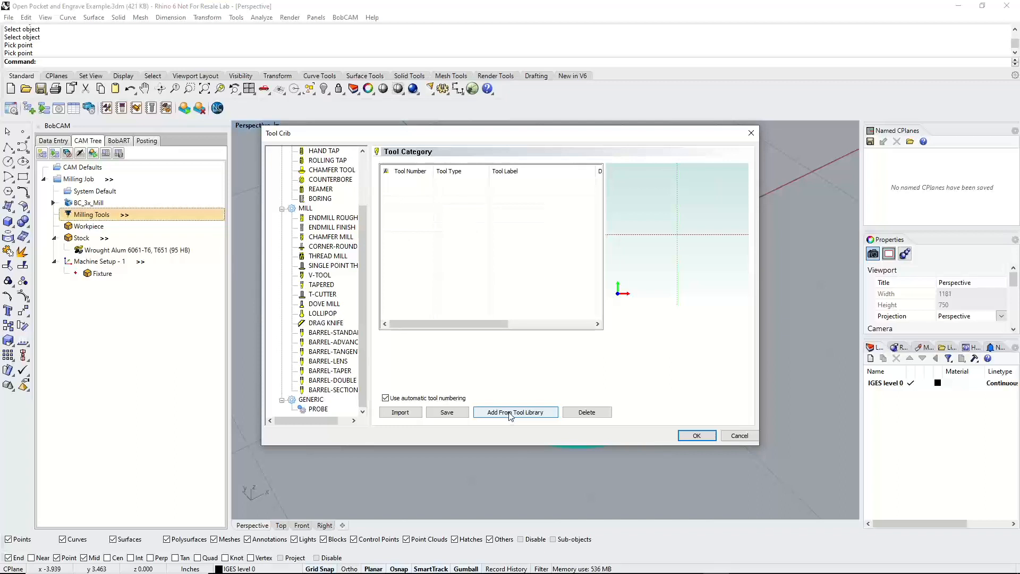
pyautogui.click(509, 412)
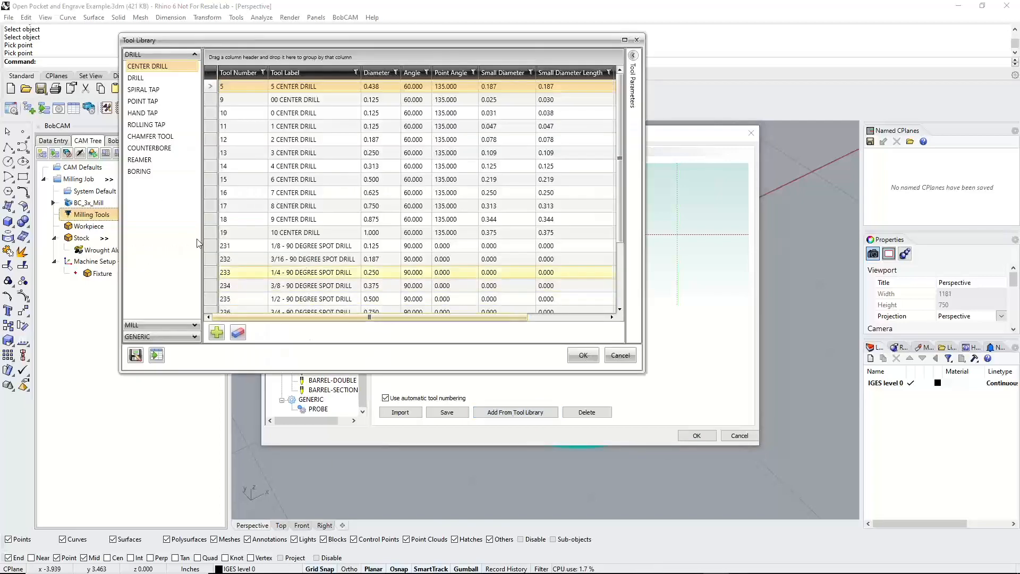
pyautogui.click(156, 325)
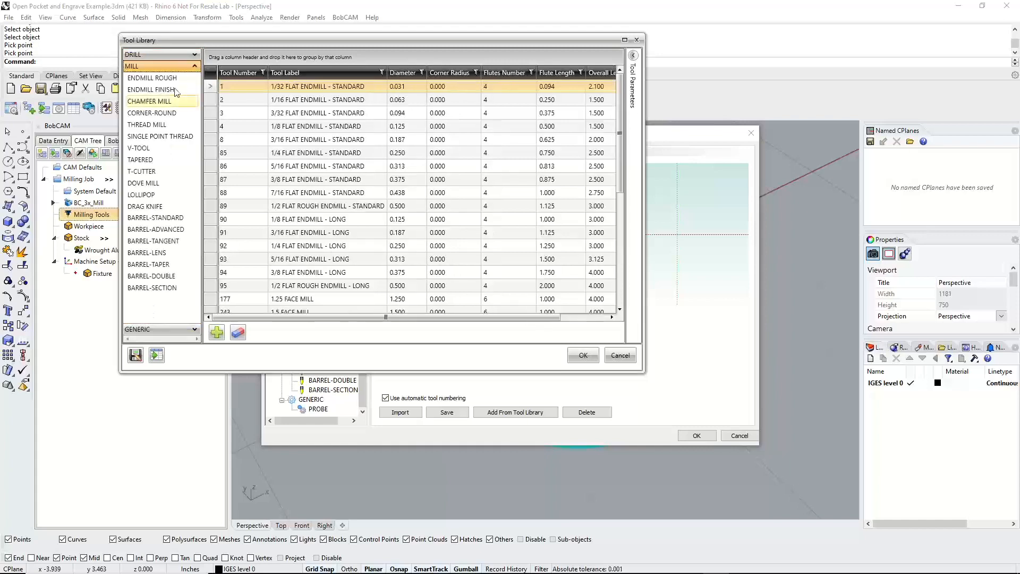
pyautogui.click(163, 55)
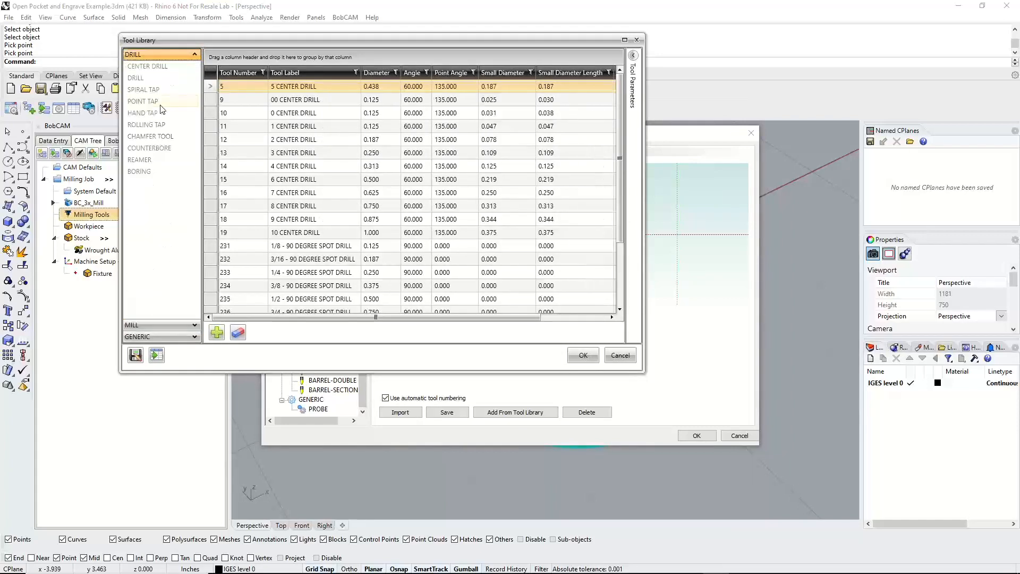
pyautogui.click(152, 68)
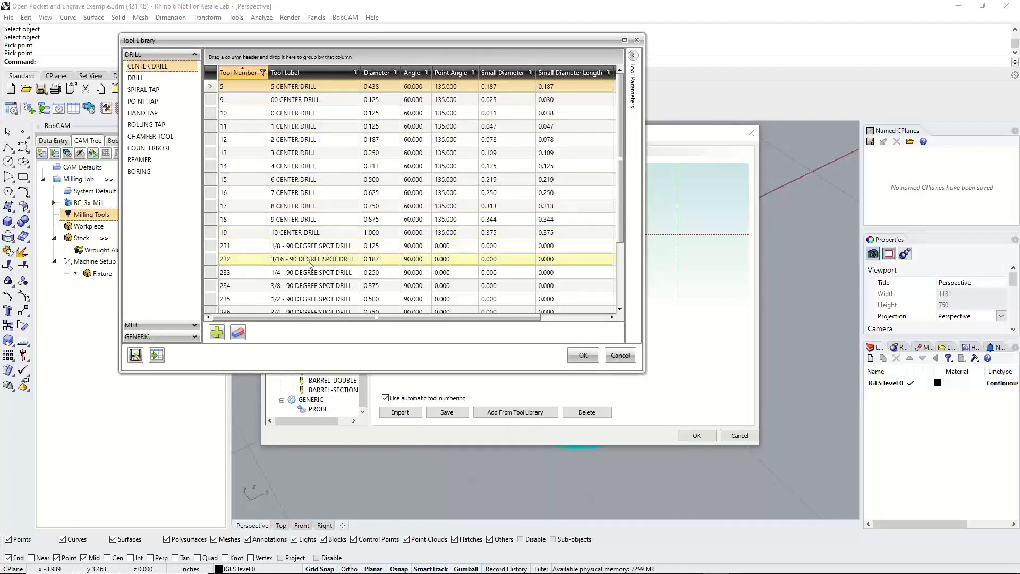
# Review the tool parameters of the 1/2 - 90 DEGREE SPOT DRILL and add it to the tool crib
pyautogui.click(313, 299)
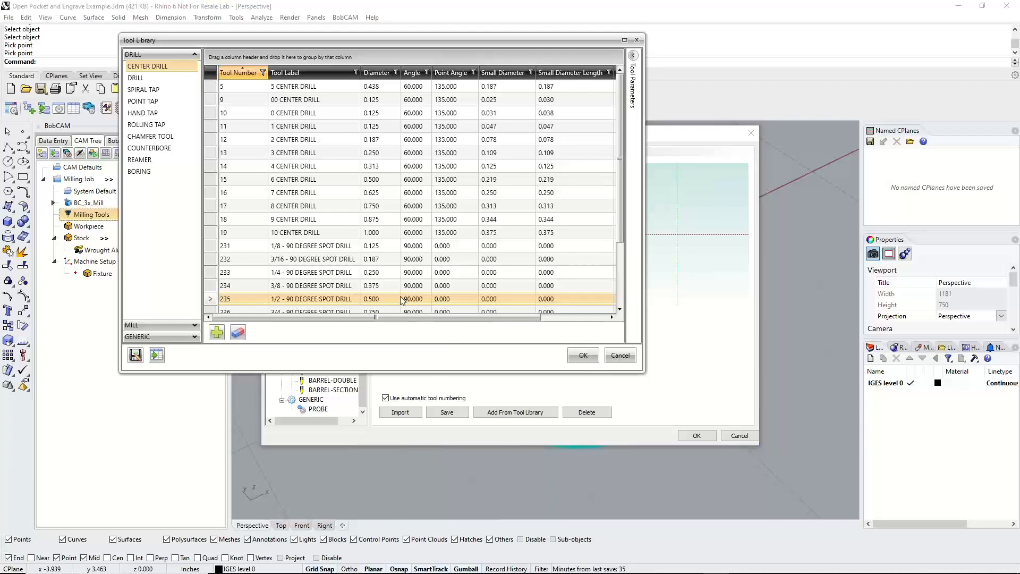
pyautogui.moveTo(378, 319); pyautogui.dragTo(593, 310)
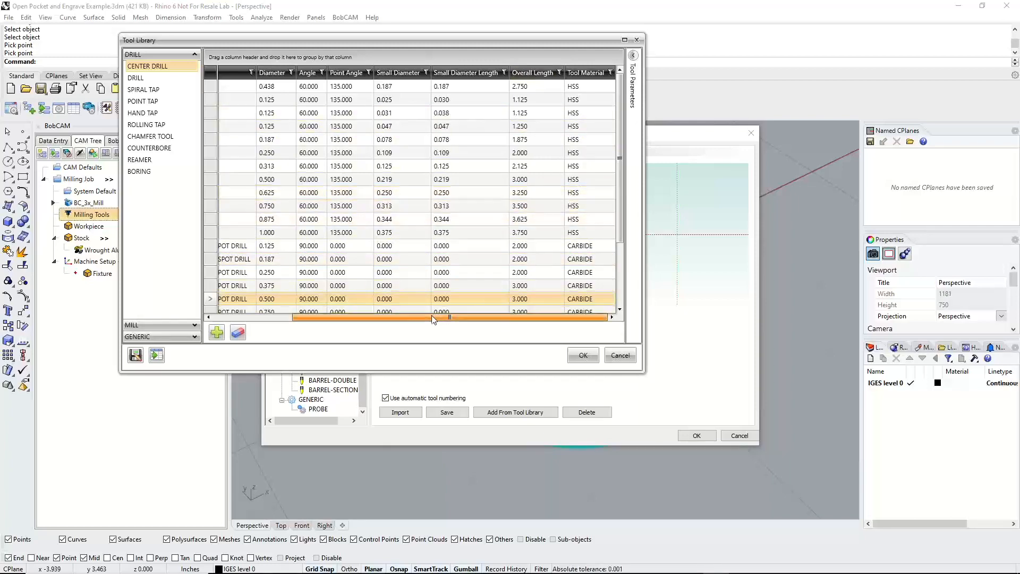
pyautogui.moveTo(433, 319); pyautogui.dragTo(352, 323)
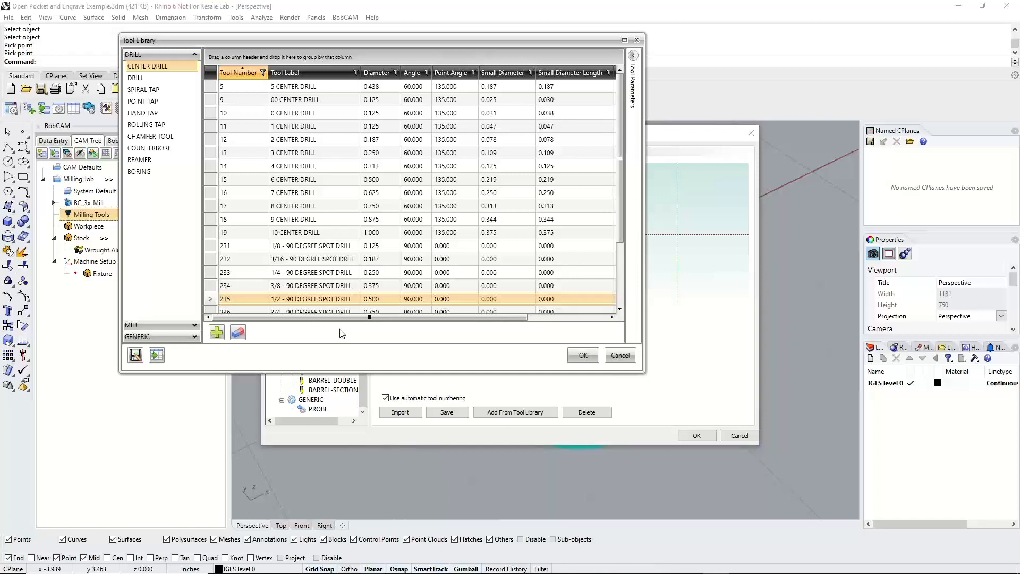
pyautogui.doubleClick(341, 300)
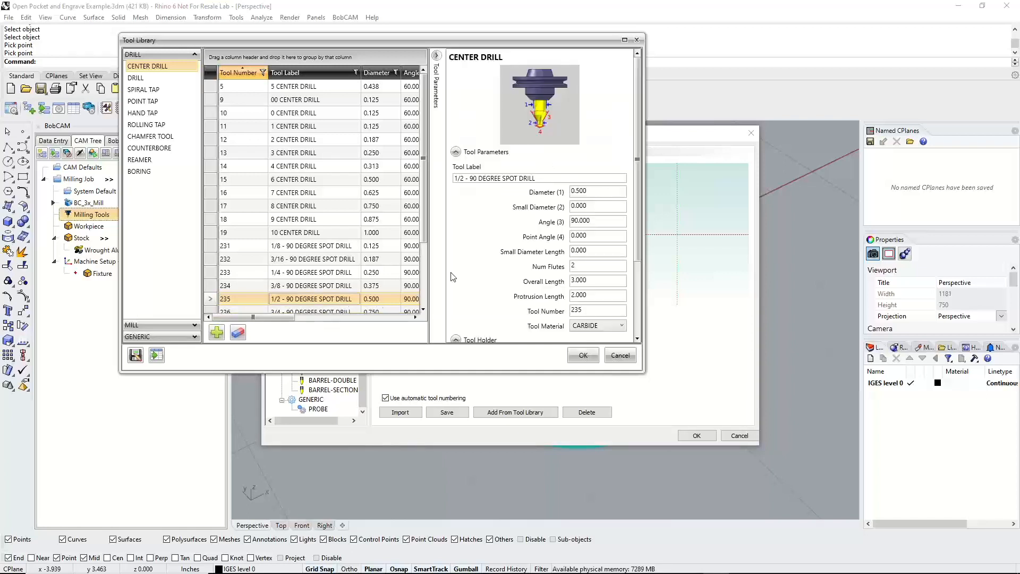
pyautogui.scroll(-3, 568, 236)
pyautogui.scroll(3, 568, 236)
pyautogui.click(583, 355)
pyautogui.scroll(3, 682, 231)
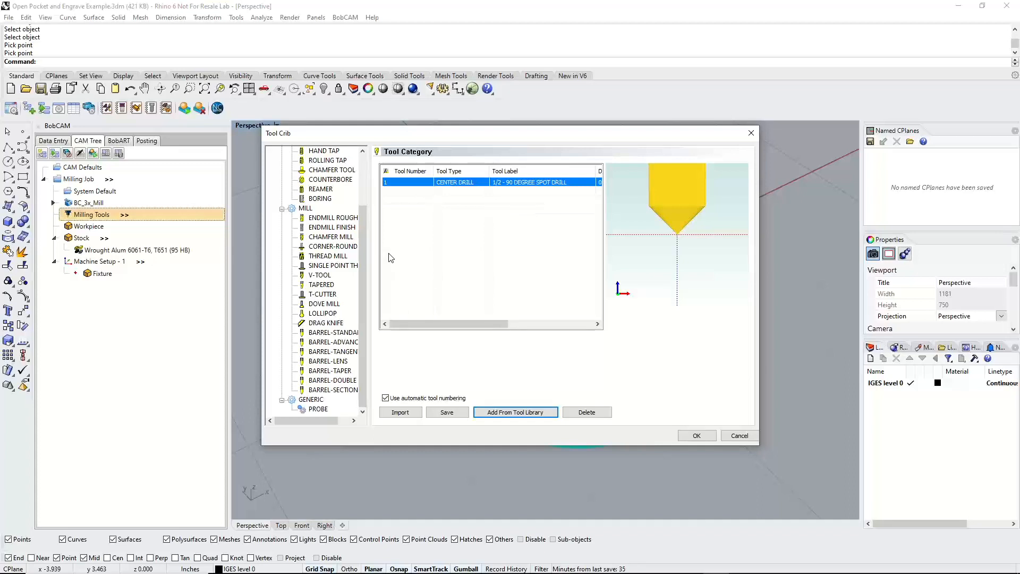
# Sort the library's rough endmills by descending diameter and add the 1 FLAT ENDMILL - STANDARD to the crib with tool material CARBIDE
pyautogui.click(332, 219)
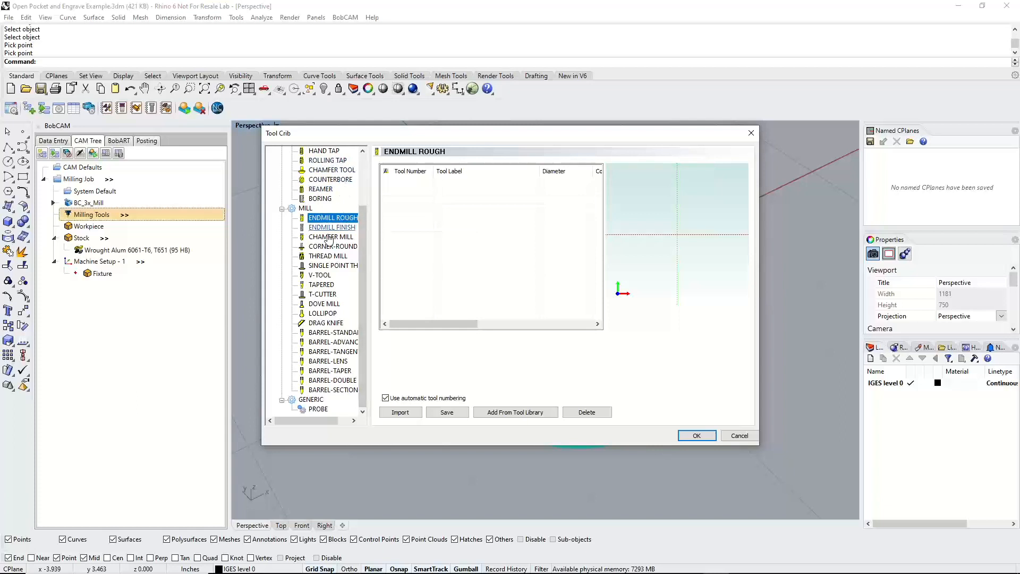
pyautogui.click(513, 414)
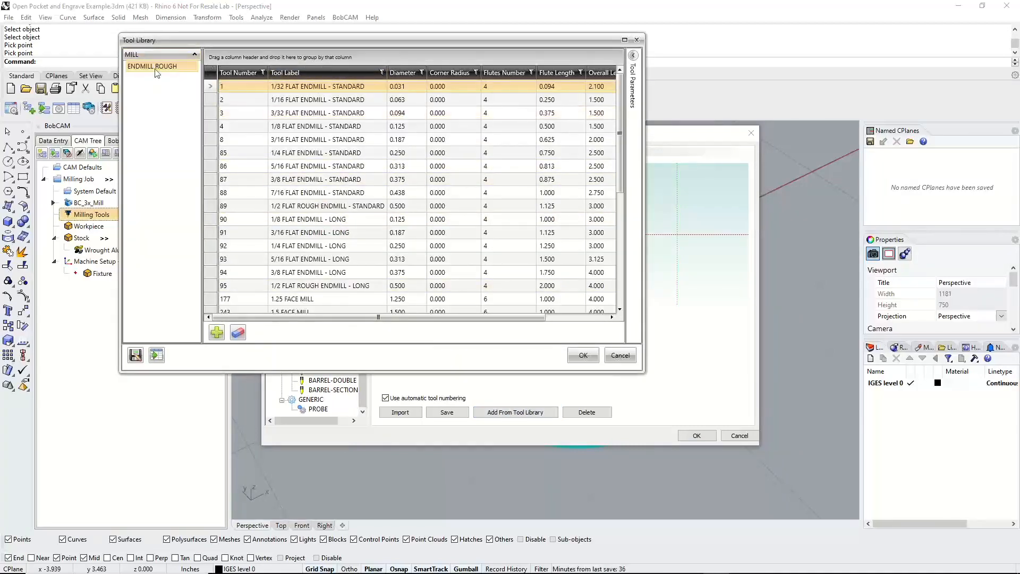
pyautogui.click(412, 74)
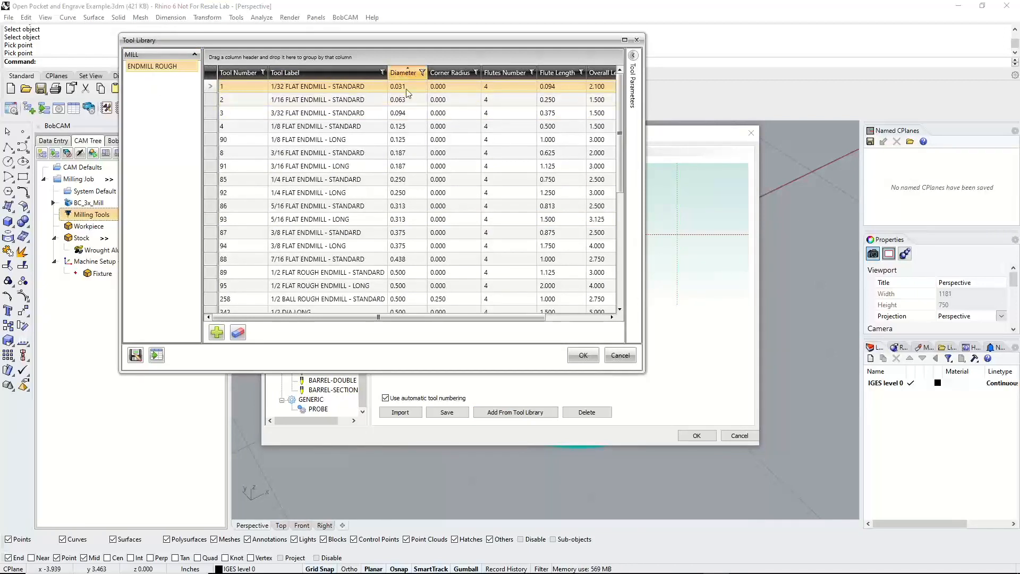
pyautogui.click(411, 72)
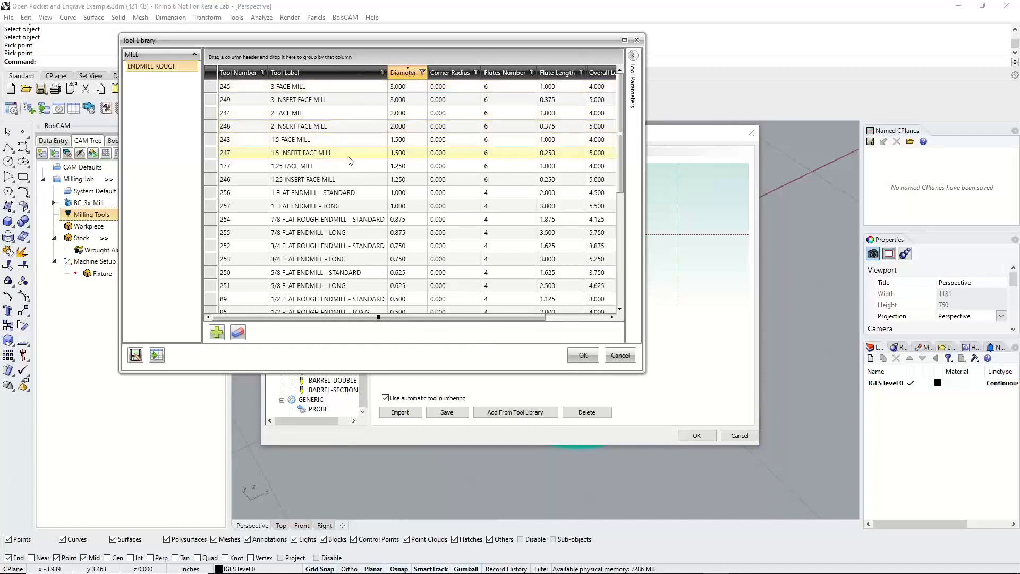
pyautogui.click(319, 198)
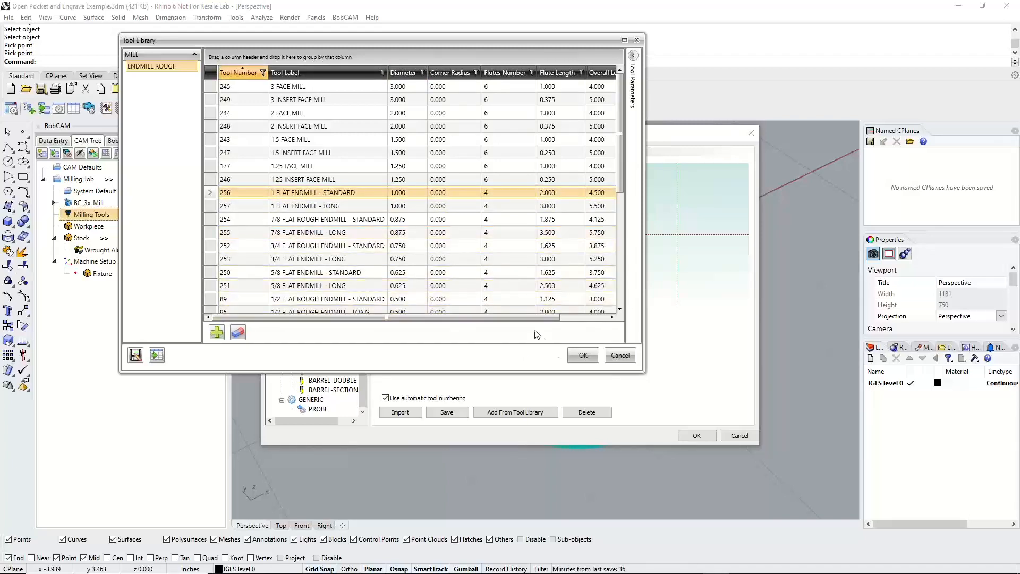
pyautogui.moveTo(527, 323); pyautogui.dragTo(606, 317)
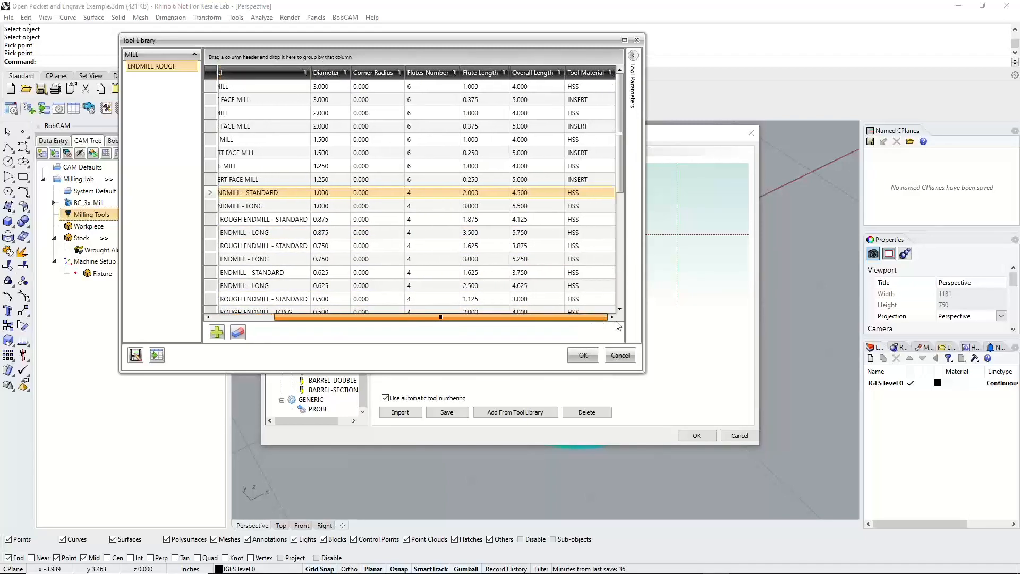
pyautogui.doubleClick(573, 195)
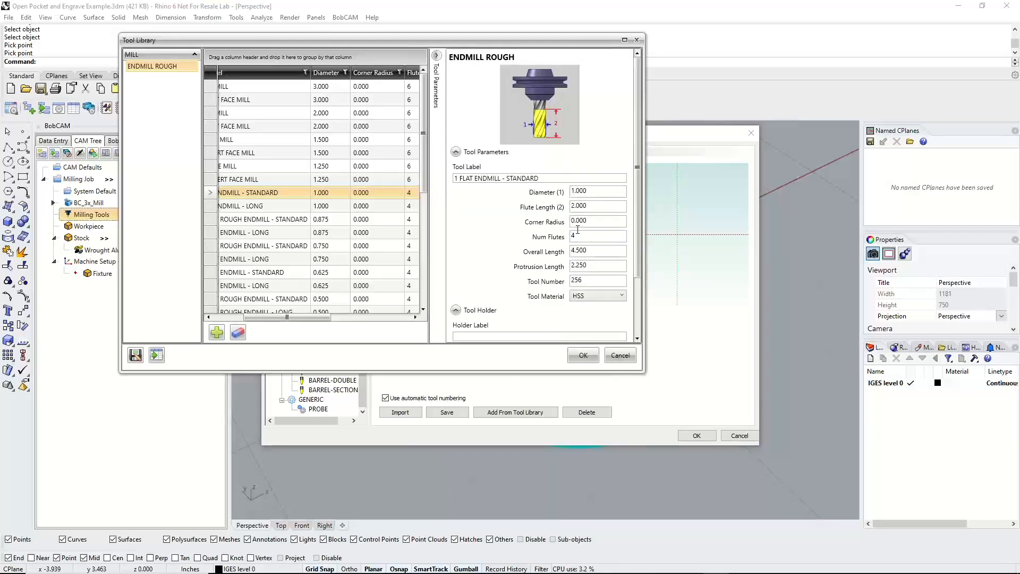
pyautogui.click(589, 296)
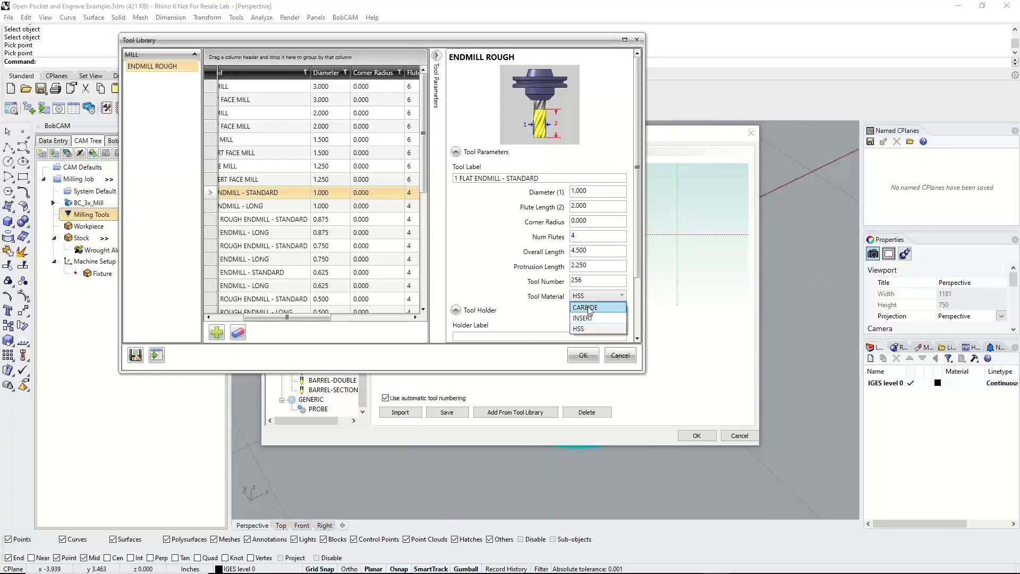
pyautogui.click(589, 309)
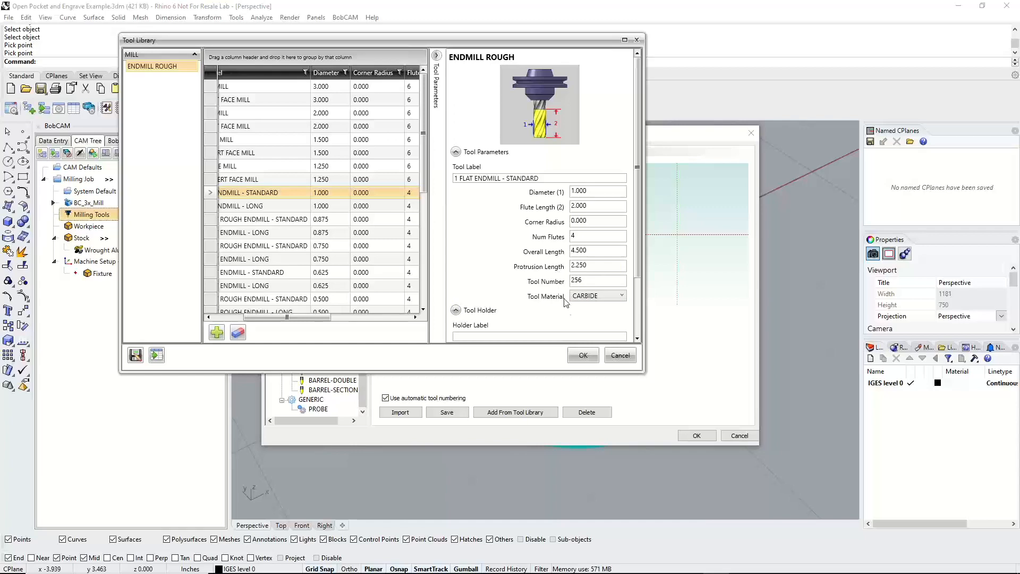
pyautogui.click(581, 355)
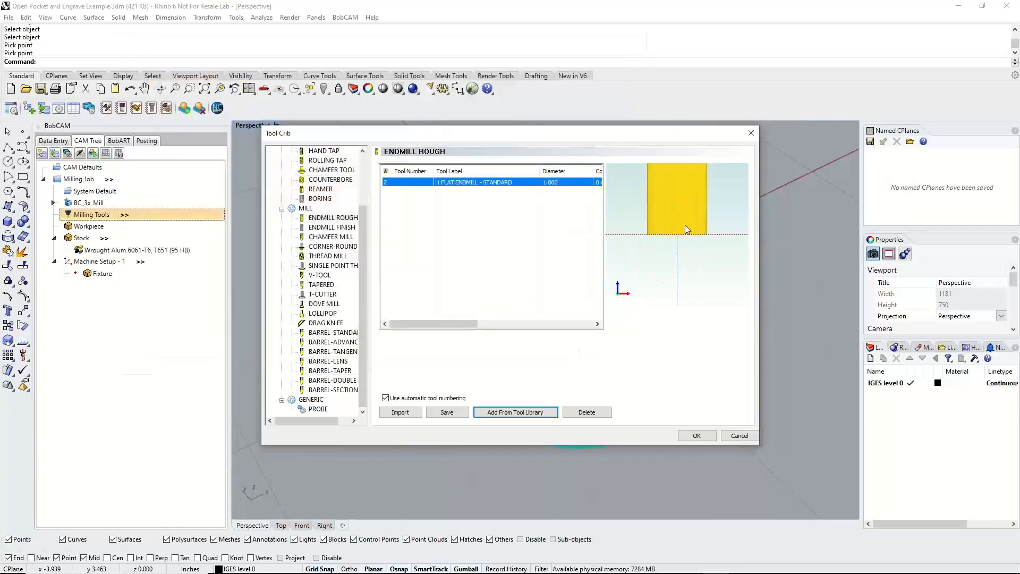
pyautogui.scroll(-2, 684, 228)
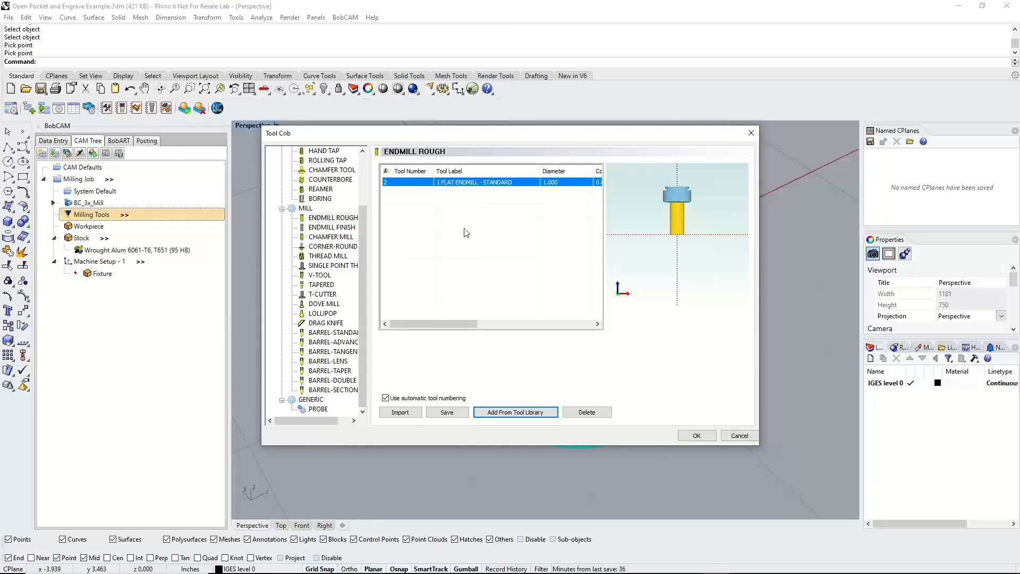
# Sort the rough endmills by ascending diameter and add the 1/2 FLAT ROUGH ENDMILL - STANDARD to the crib with tool material CARBIDE
pyautogui.click(501, 413)
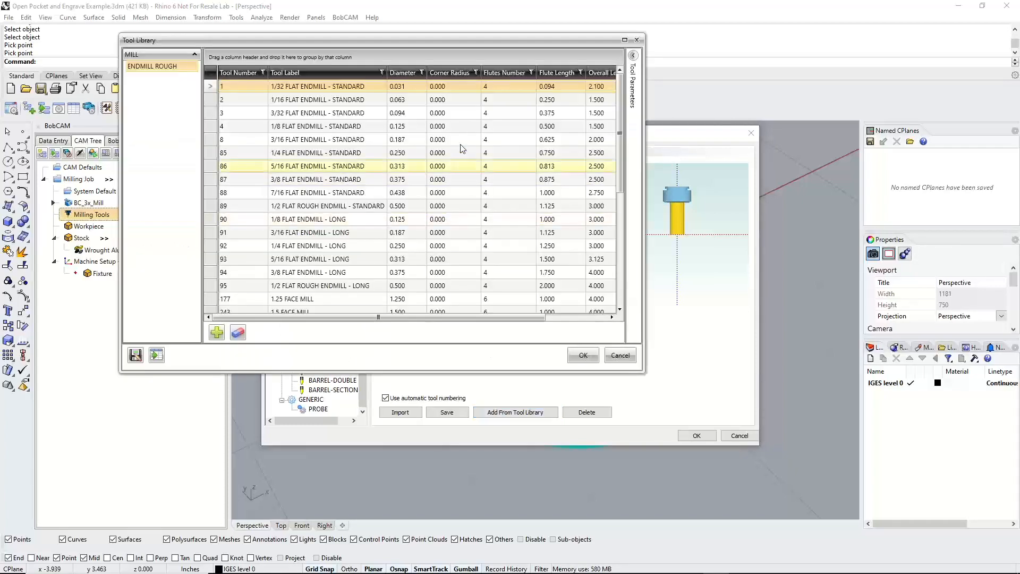
pyautogui.click(409, 72)
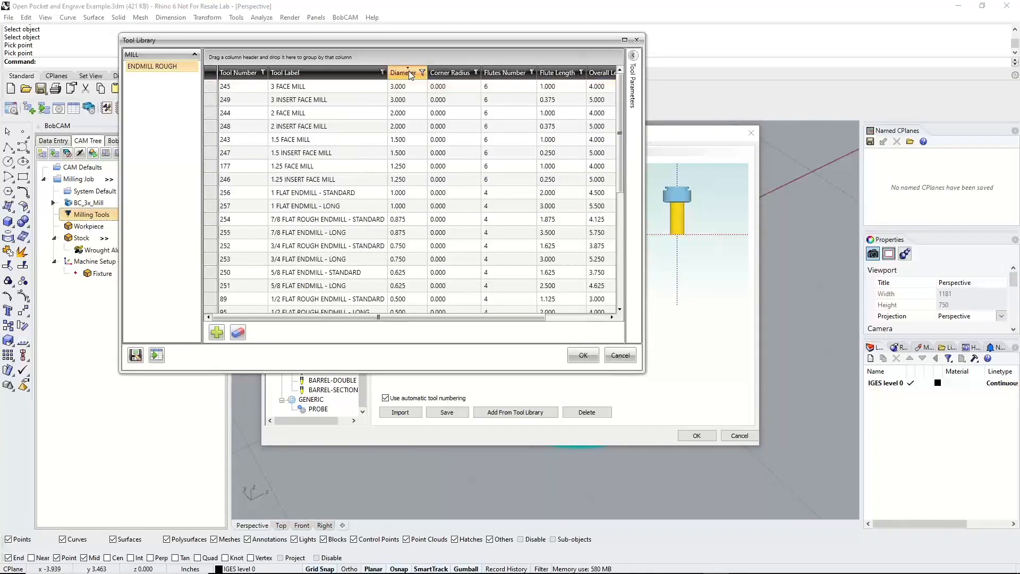
pyautogui.click(409, 72)
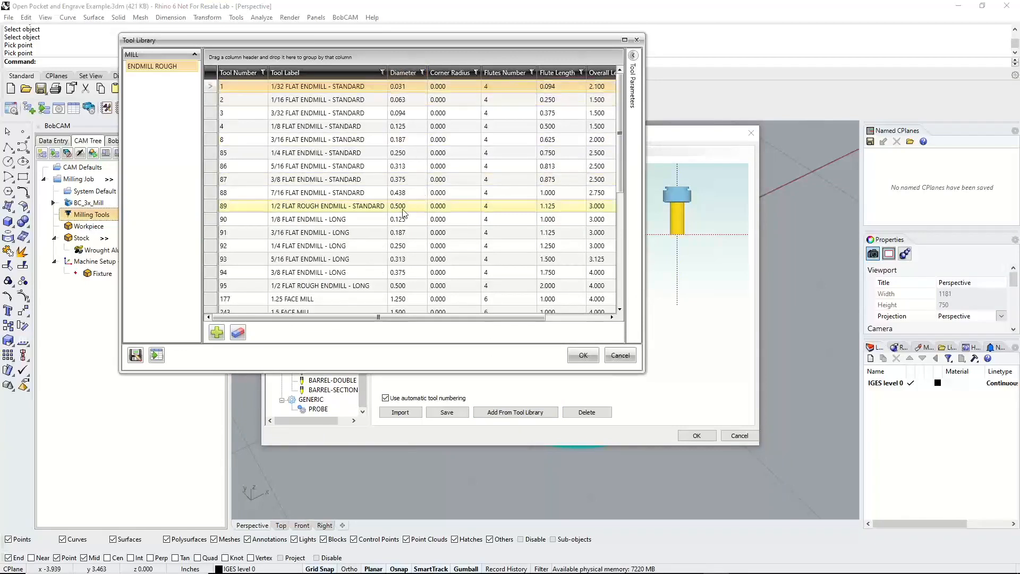
pyautogui.click(403, 72)
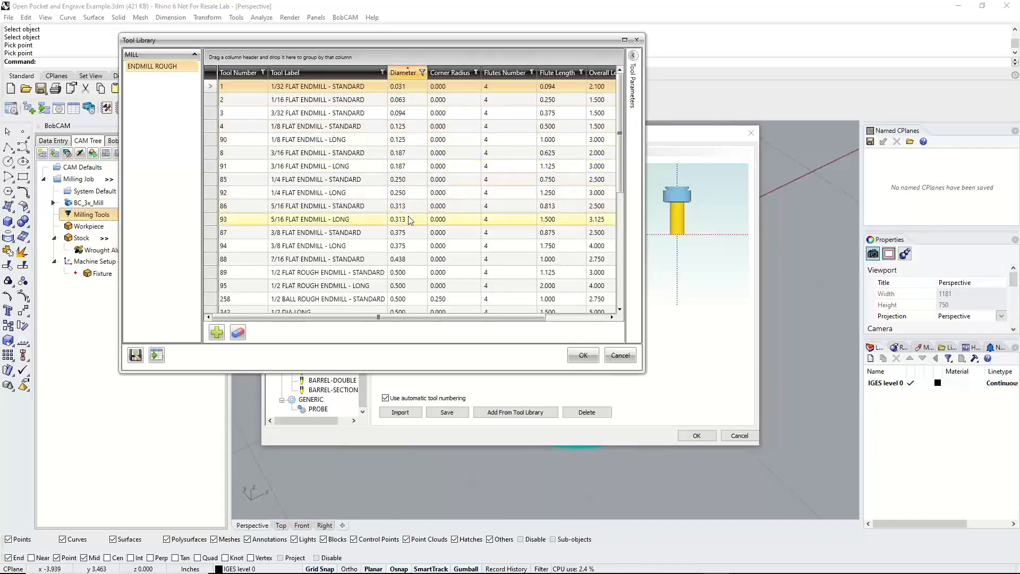
pyautogui.scroll(-4, 409, 219)
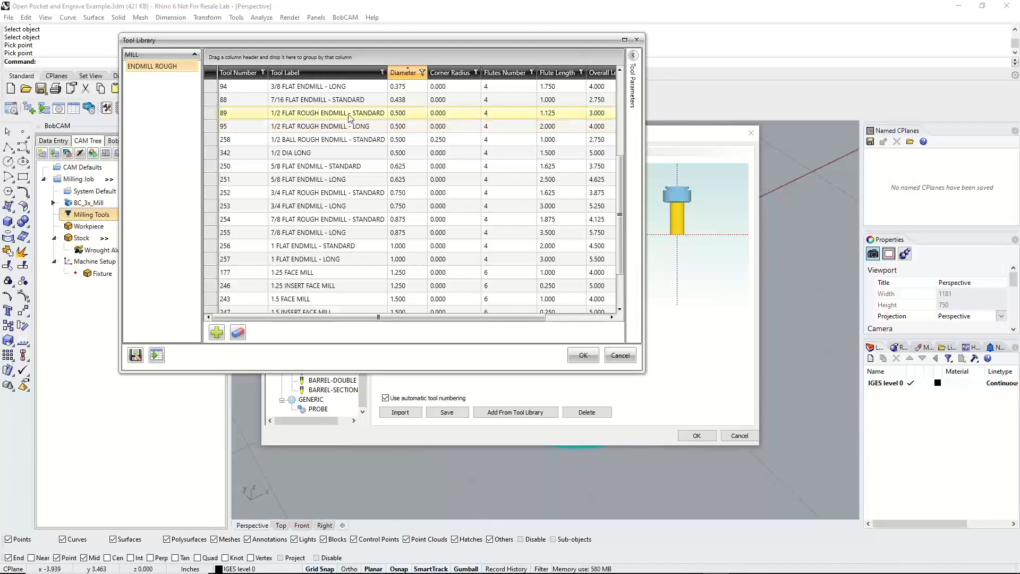
pyautogui.click(553, 102)
pyautogui.click(552, 112)
pyautogui.moveTo(477, 319); pyautogui.dragTo(579, 332)
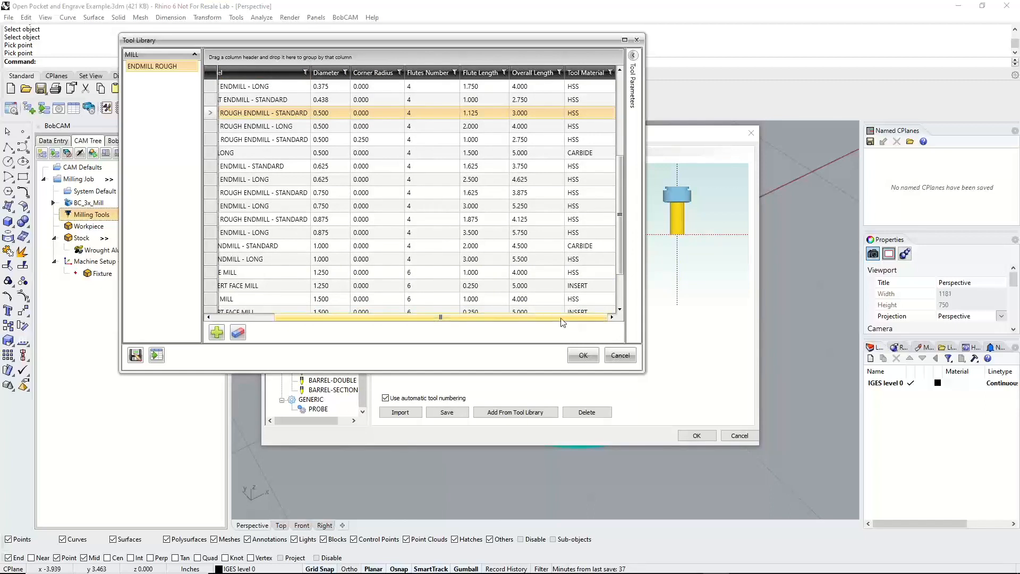
pyautogui.doubleClick(573, 113)
pyautogui.click(582, 299)
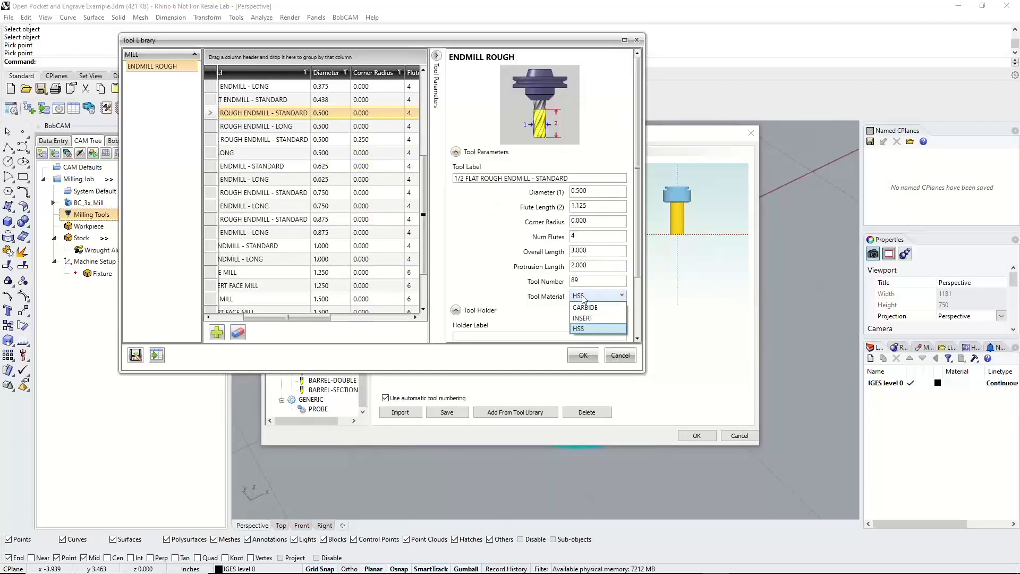
pyautogui.click(582, 314)
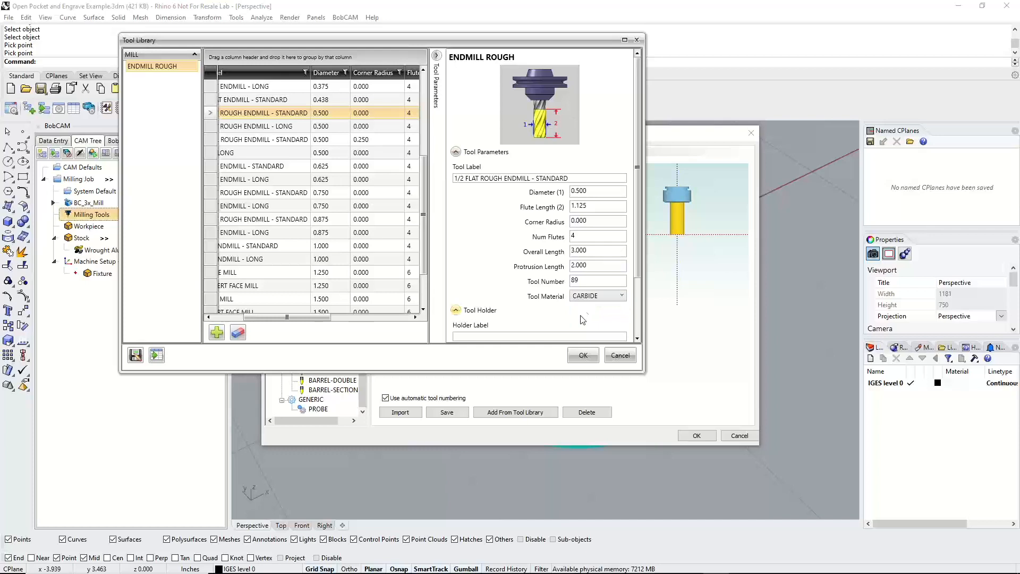
pyautogui.click(581, 357)
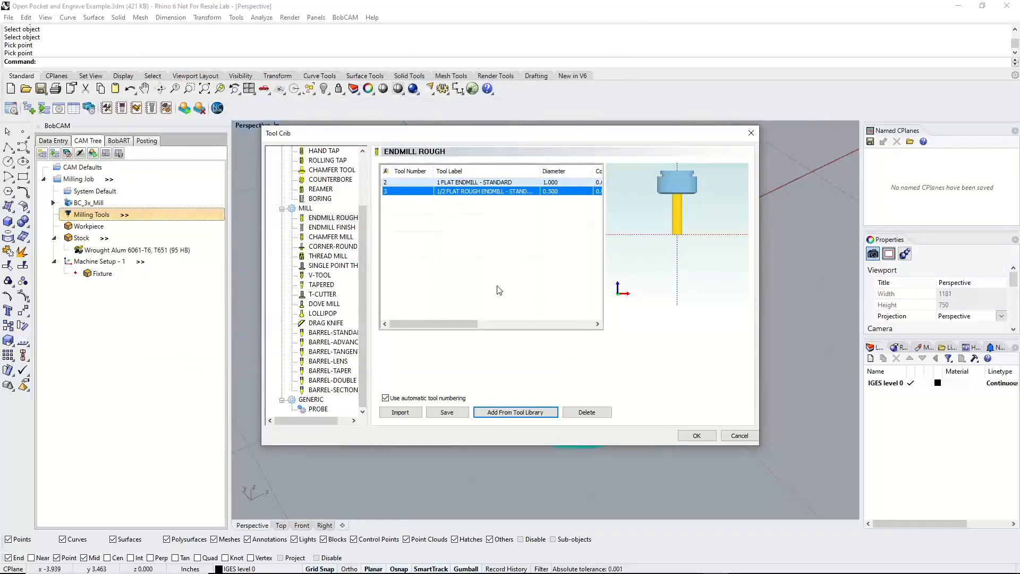
# Sort the library's rough endmills by diameter and add the 1/4 FLAT ENDMILL - STANDARD to the crib with tool material CARBIDE
pyautogui.click(519, 413)
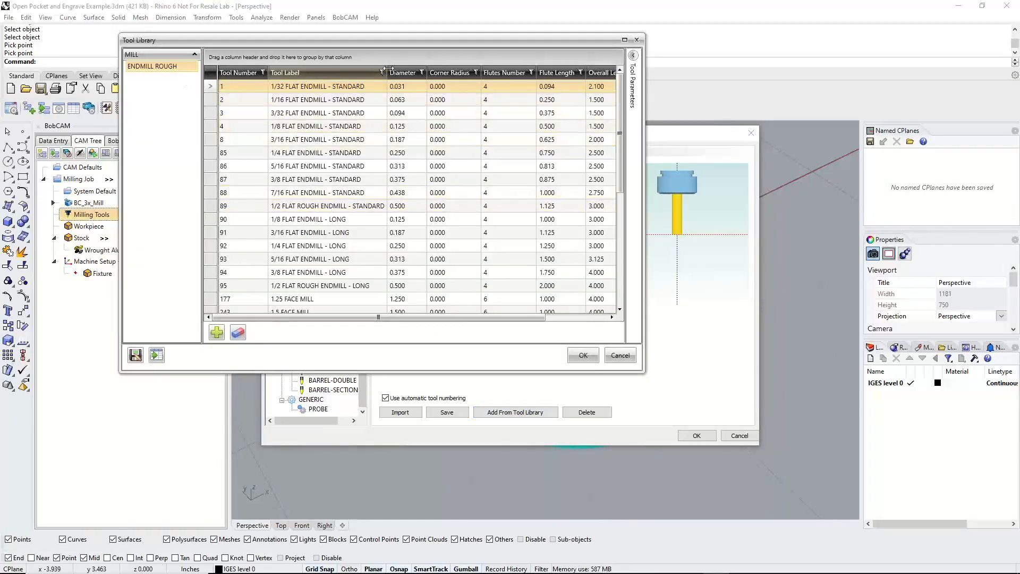
pyautogui.click(400, 75)
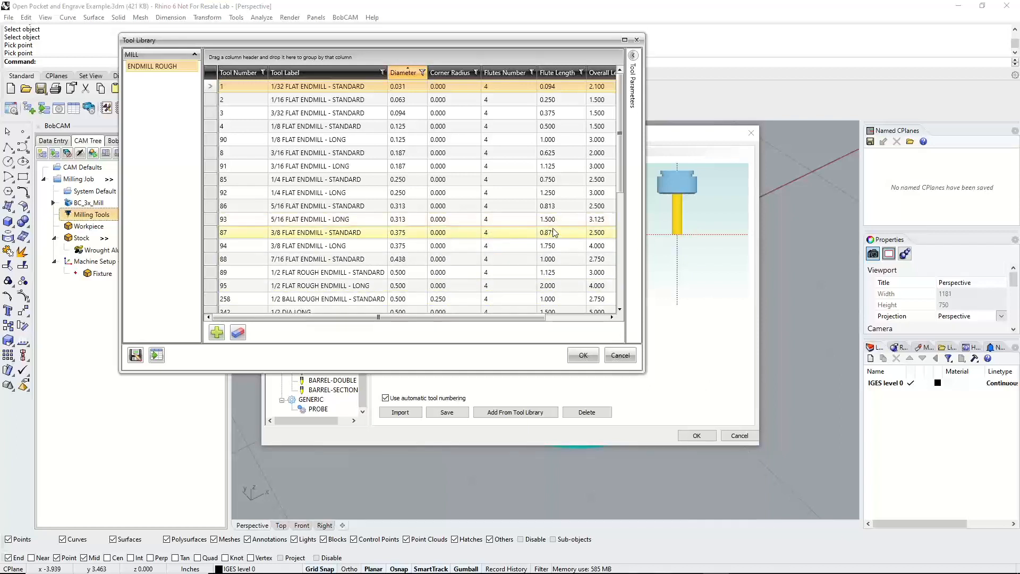
pyautogui.click(558, 183)
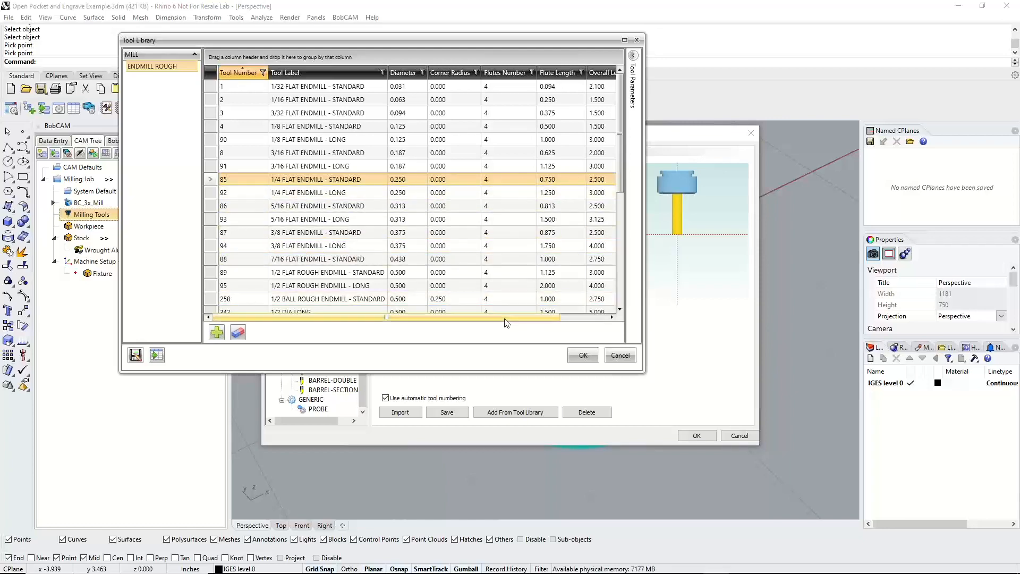
pyautogui.moveTo(510, 318); pyautogui.dragTo(607, 336)
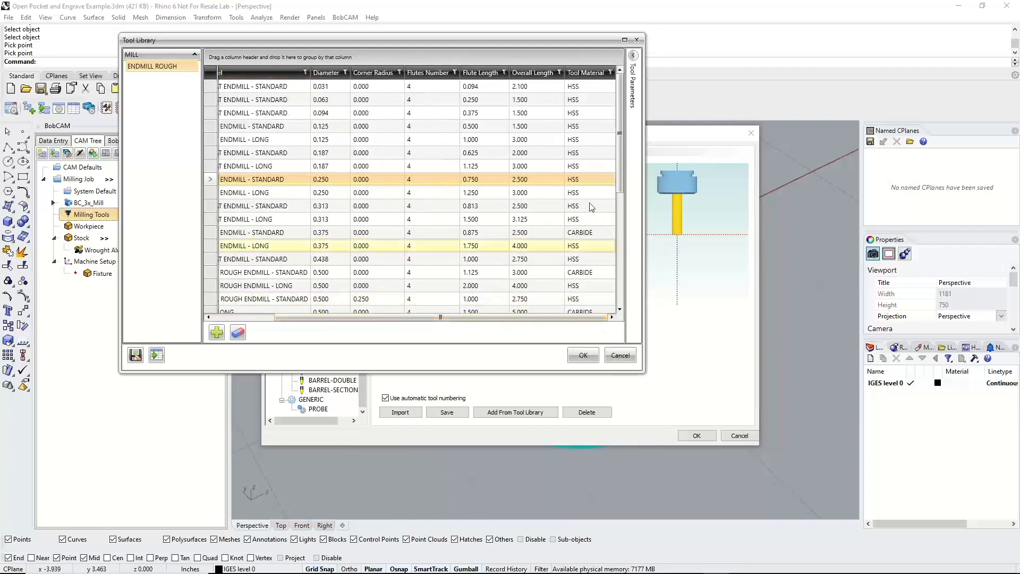
pyautogui.doubleClick(574, 180)
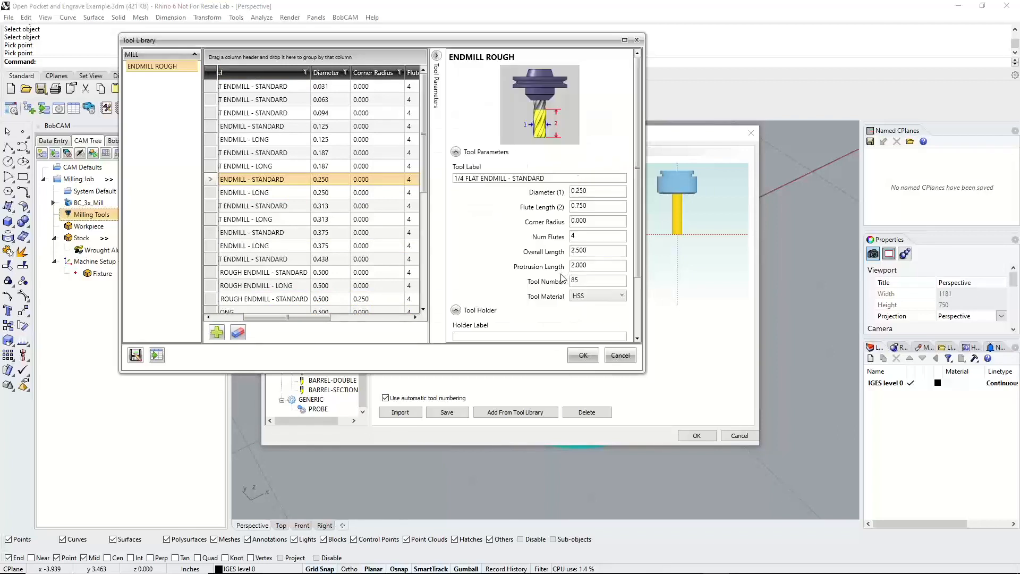
pyautogui.click(590, 298)
pyautogui.click(590, 308)
pyautogui.click(582, 354)
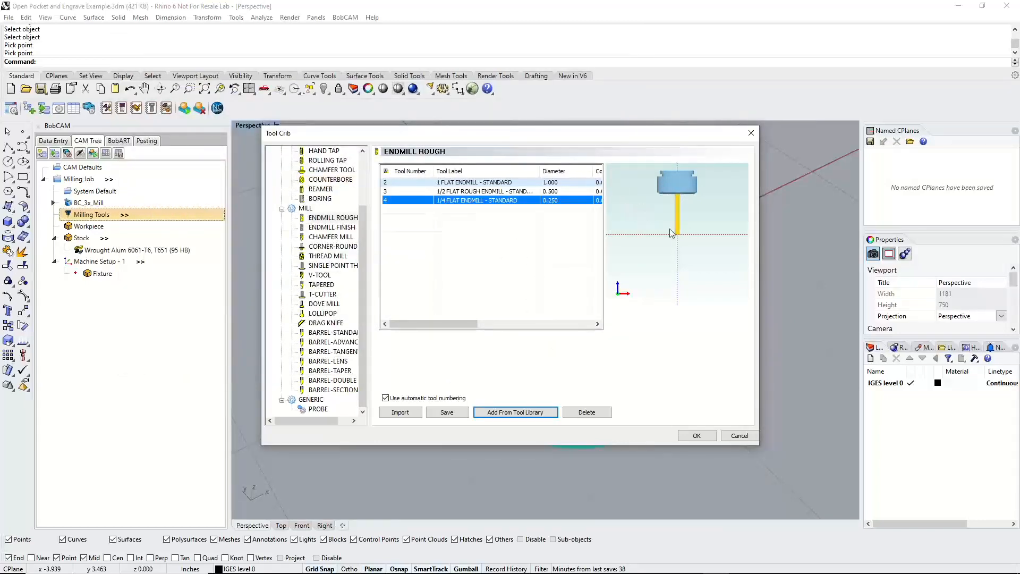
# Add the 1/4" Chamfer Endmill from the chamfer mill library to the tool crib and accept the crib
pyautogui.click(325, 275)
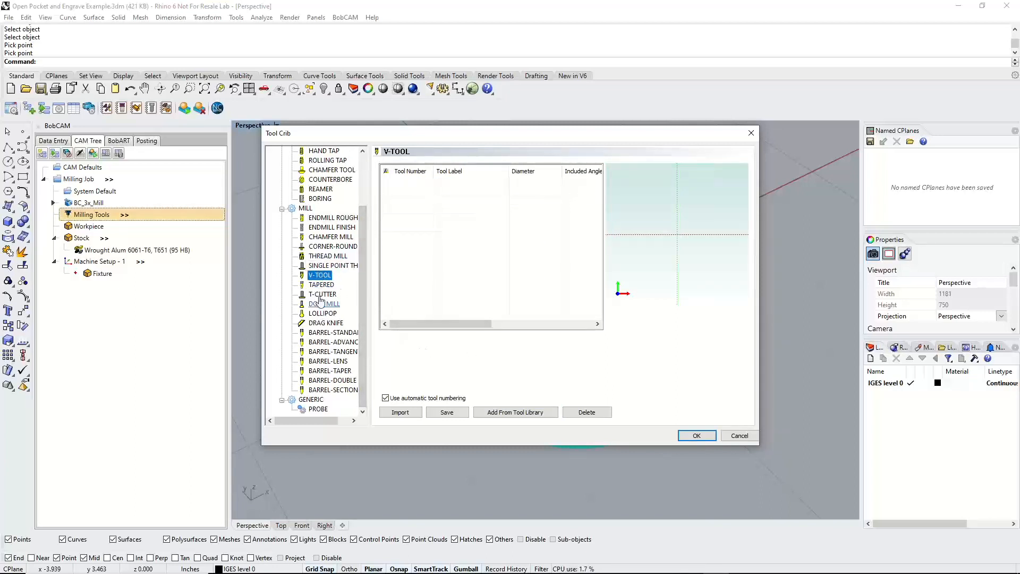
pyautogui.click(328, 238)
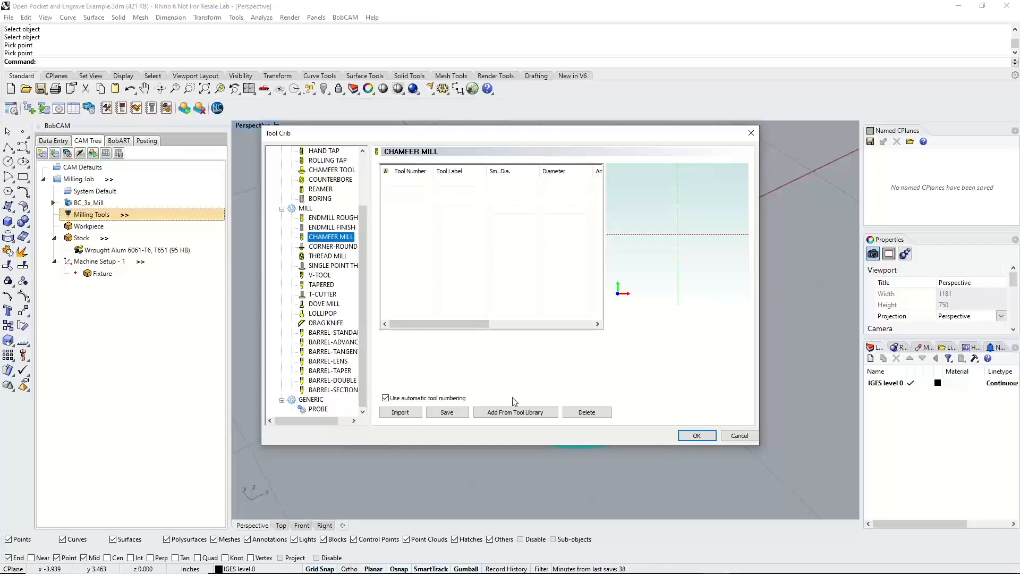
pyautogui.click(526, 411)
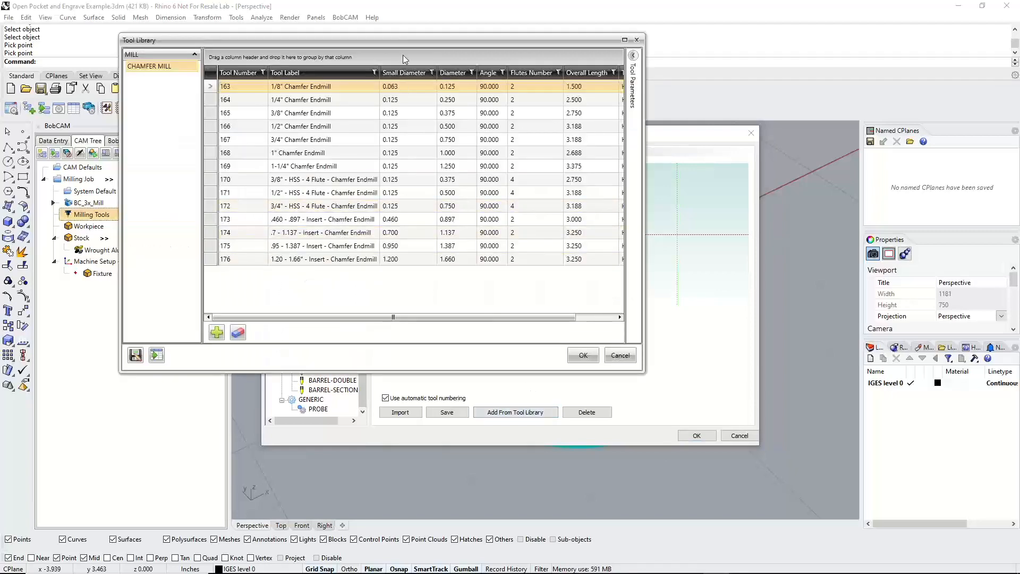
pyautogui.moveTo(403, 40); pyautogui.dragTo(664, 98)
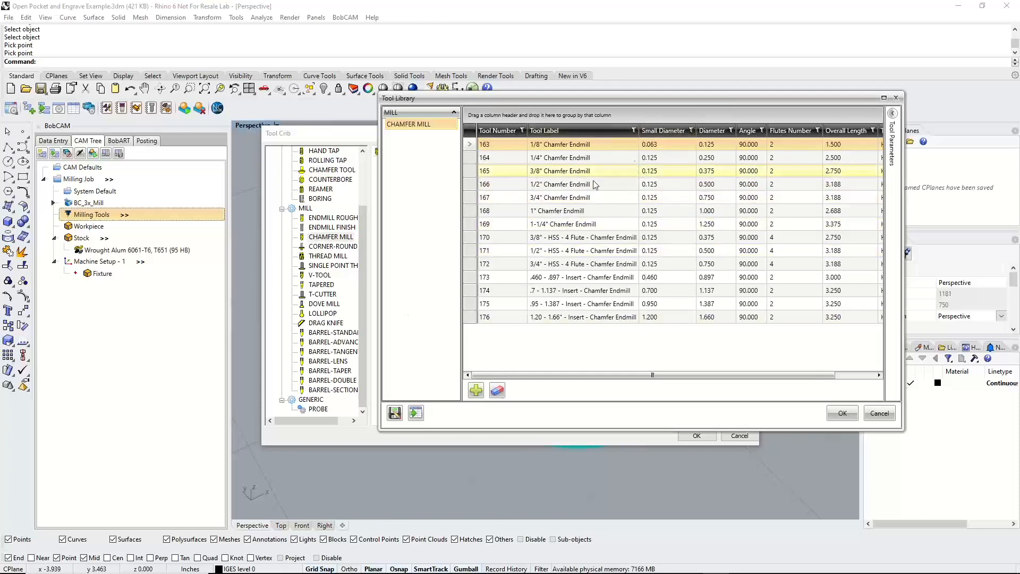
pyautogui.moveTo(638, 98); pyautogui.dragTo(511, 88)
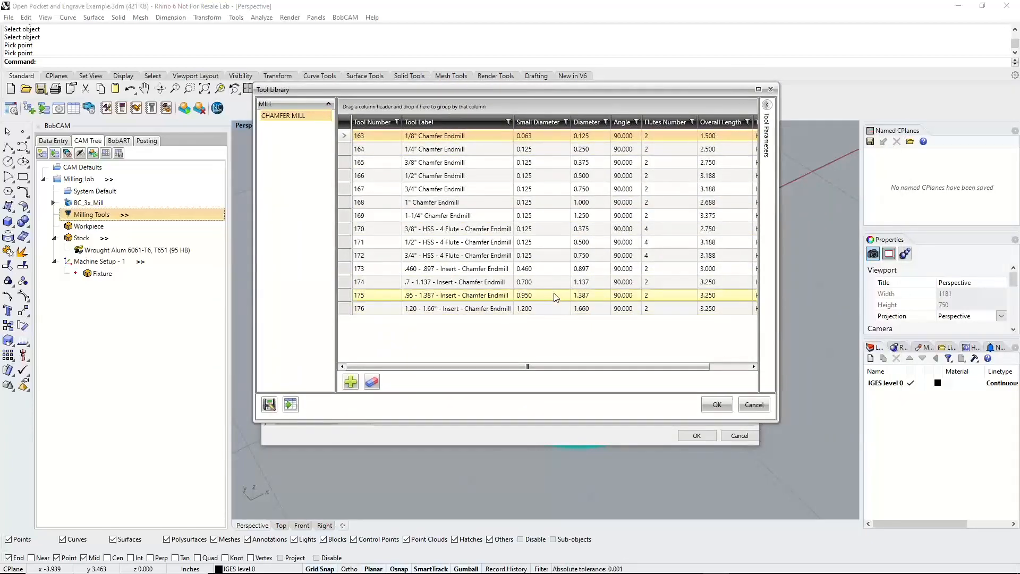
pyautogui.click(476, 151)
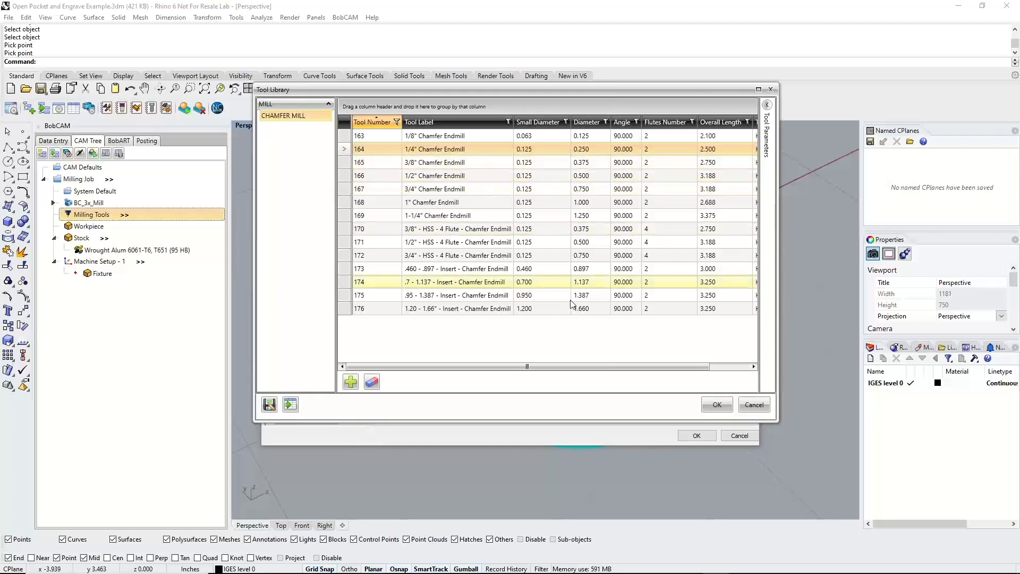
pyautogui.moveTo(597, 370); pyautogui.dragTo(638, 368)
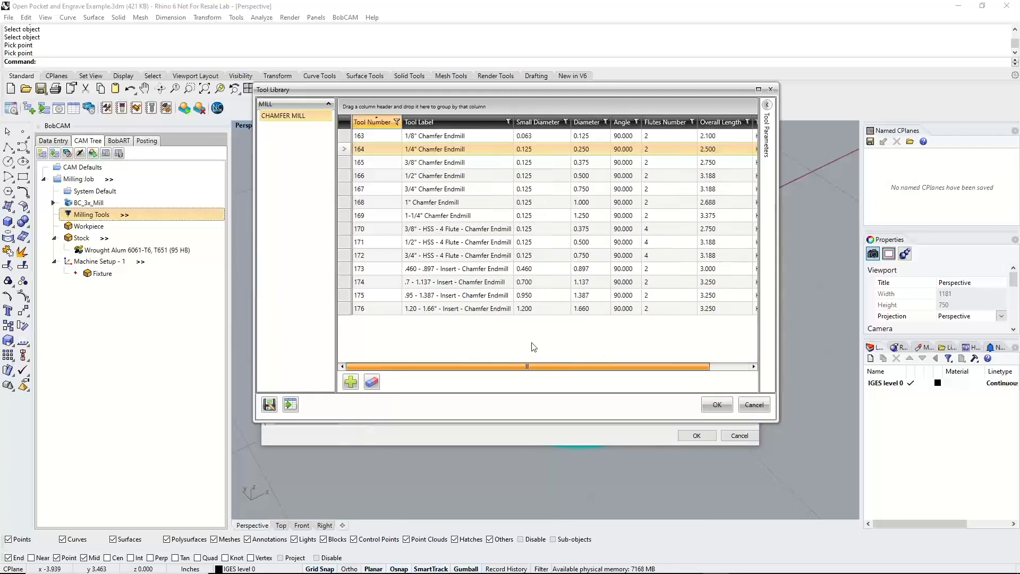
pyautogui.doubleClick(455, 152)
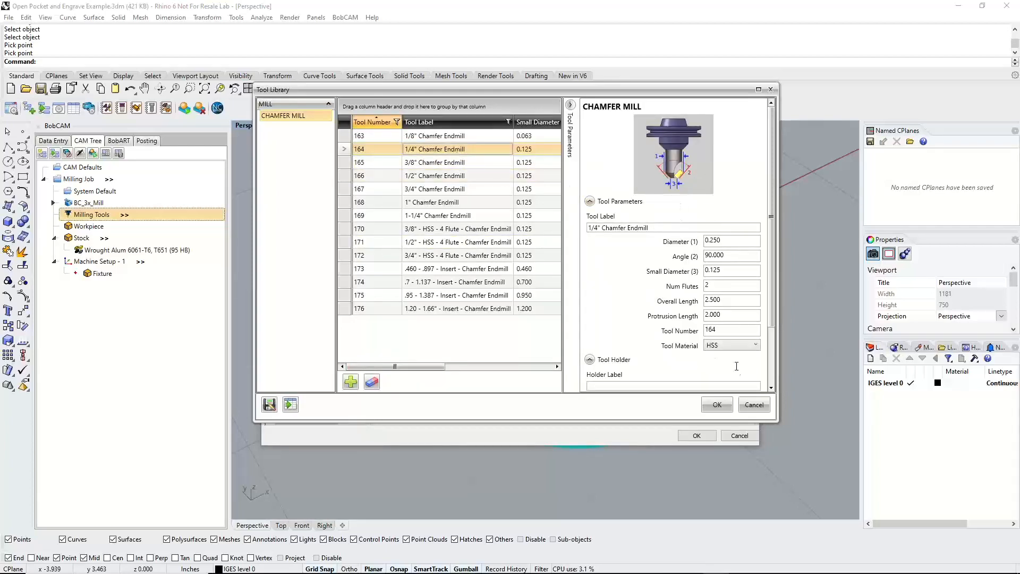
pyautogui.click(718, 405)
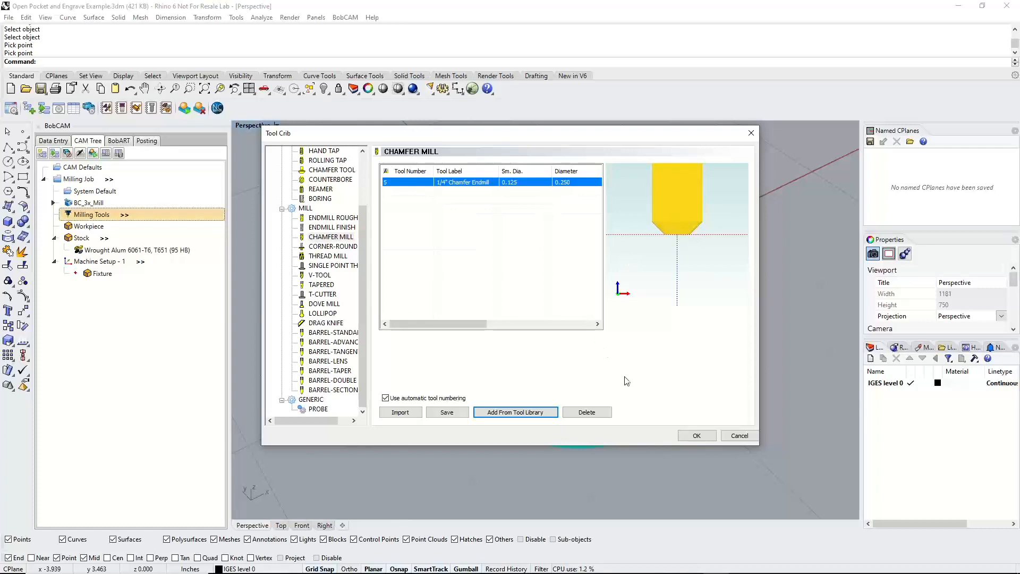
pyautogui.click(691, 437)
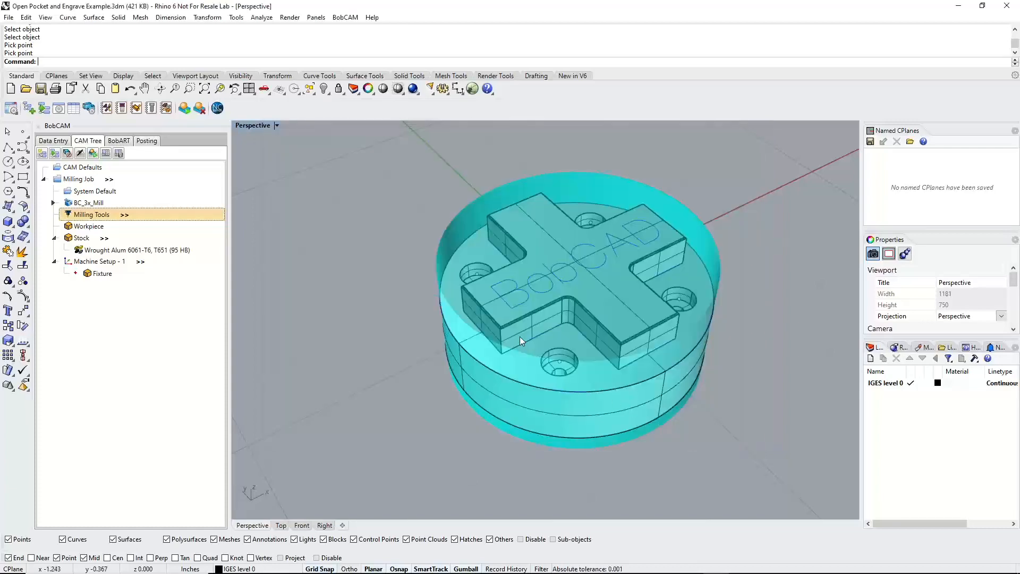
# Hide the stock in the model view and start a Mill Facing feature under Machine Setup - 1
pyautogui.rightClick(87, 238)
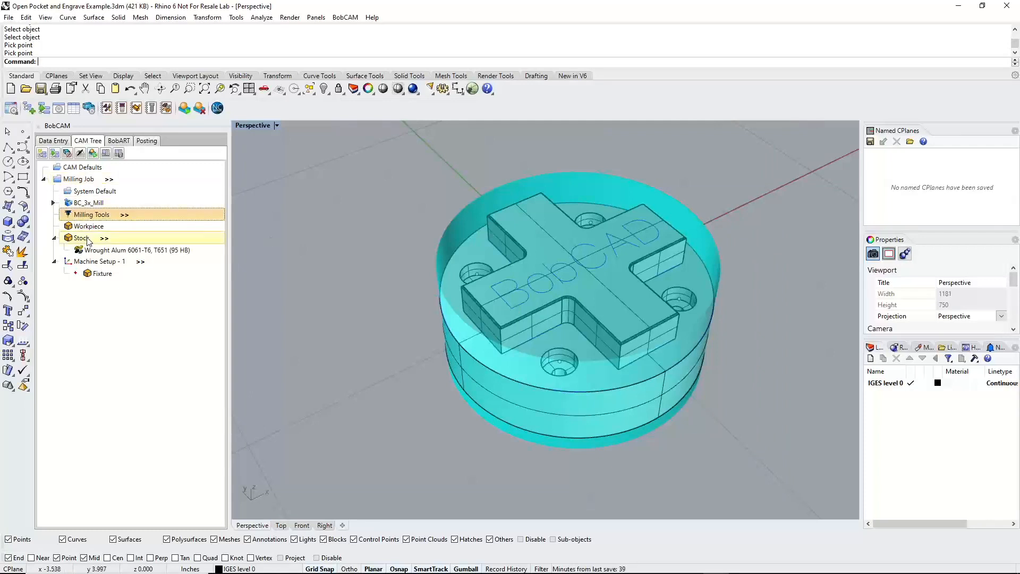
pyautogui.click(63, 287)
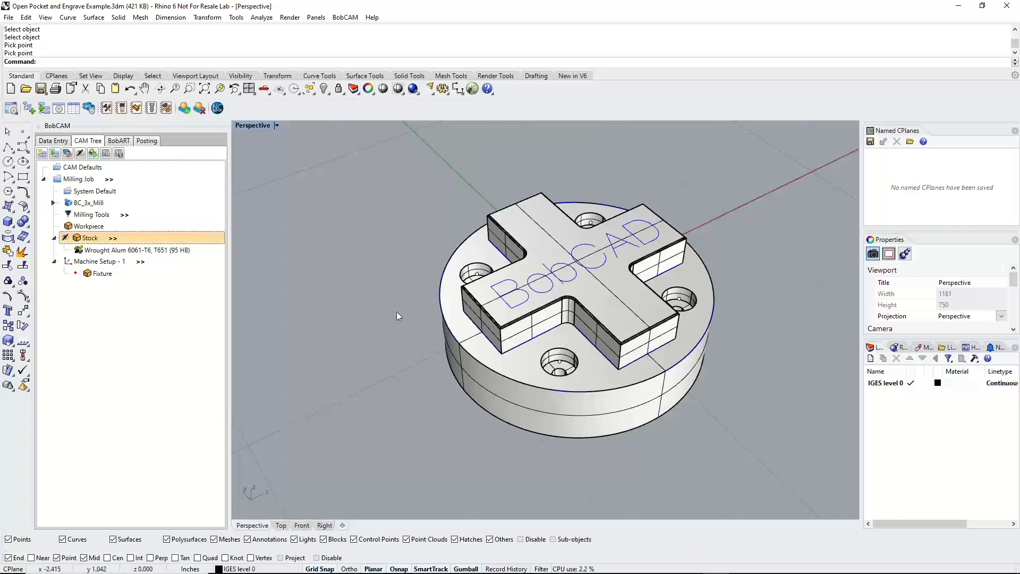
pyautogui.rightClick(106, 266)
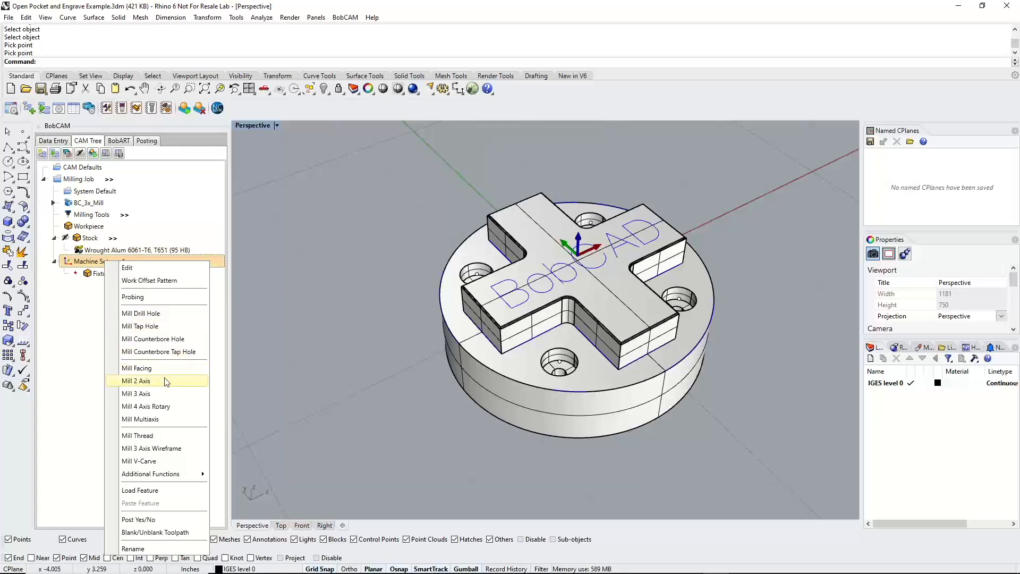
pyautogui.click(619, 402)
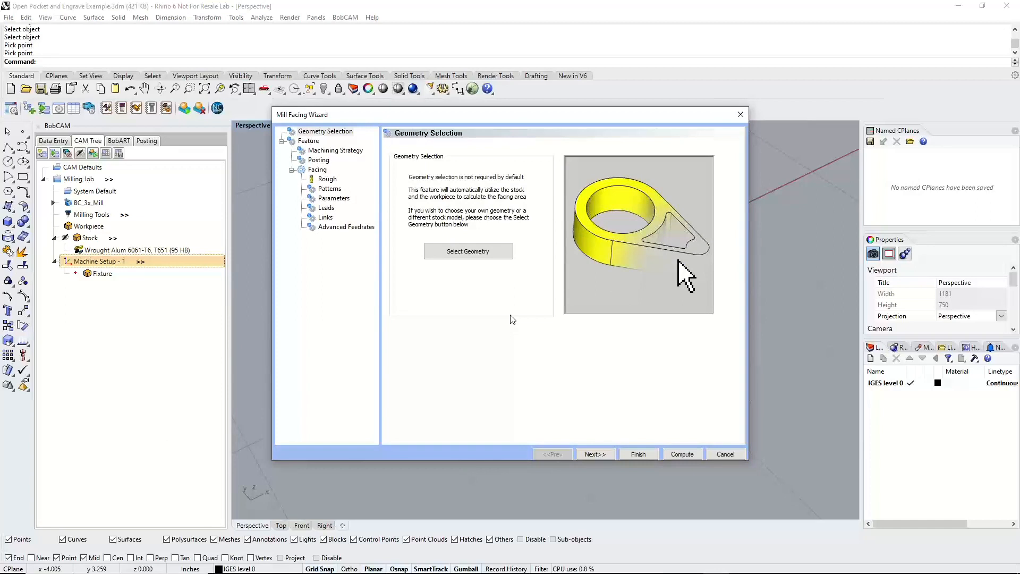
# Proceed through the facing wizard to the roughing tool settings, keeping top of feature 0.000, total depth 0.100, the Facing operation and work offset 1
pyautogui.click(596, 454)
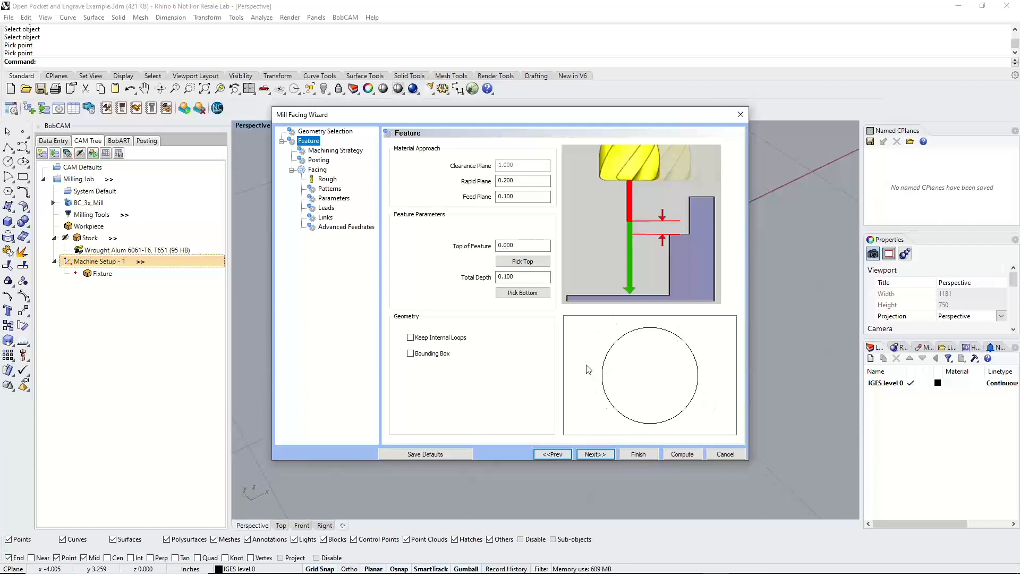
pyautogui.click(531, 246)
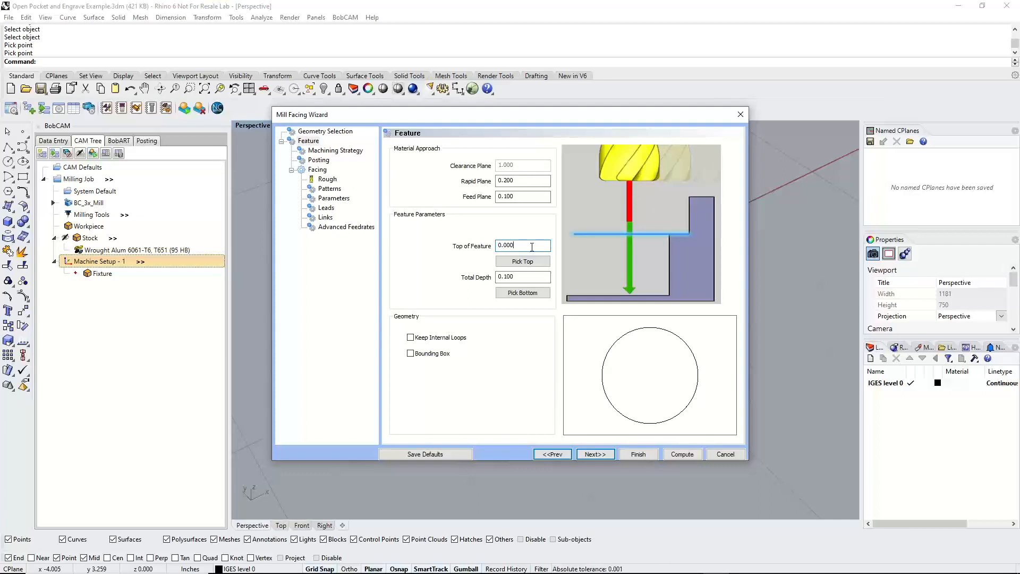
pyautogui.click(520, 276)
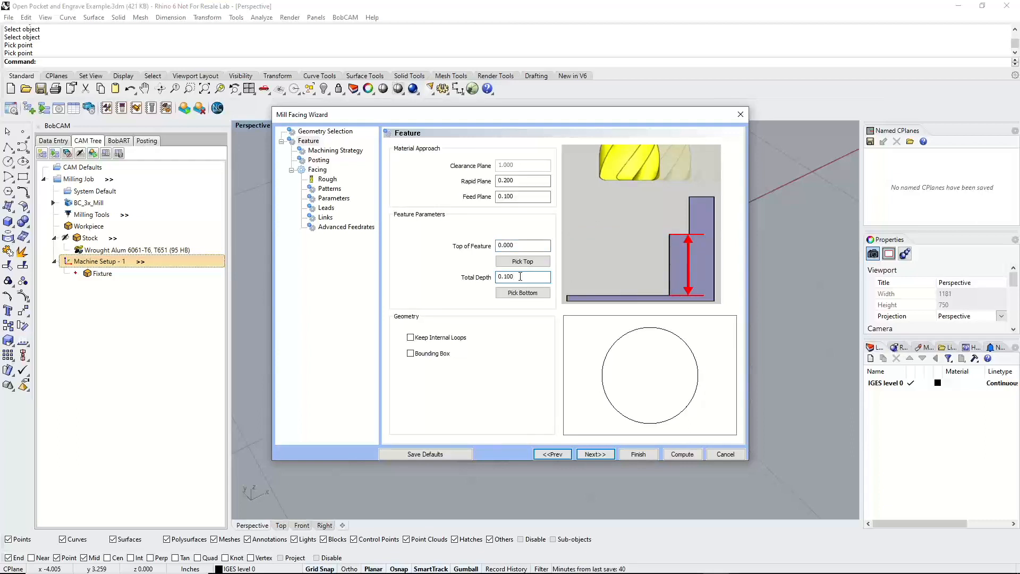
pyautogui.click(595, 454)
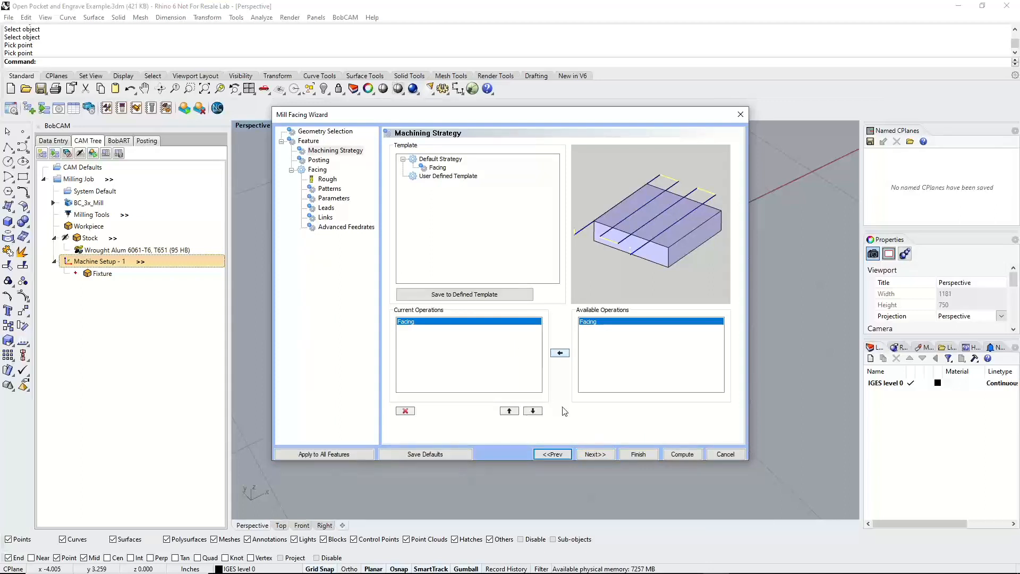
pyautogui.click(595, 454)
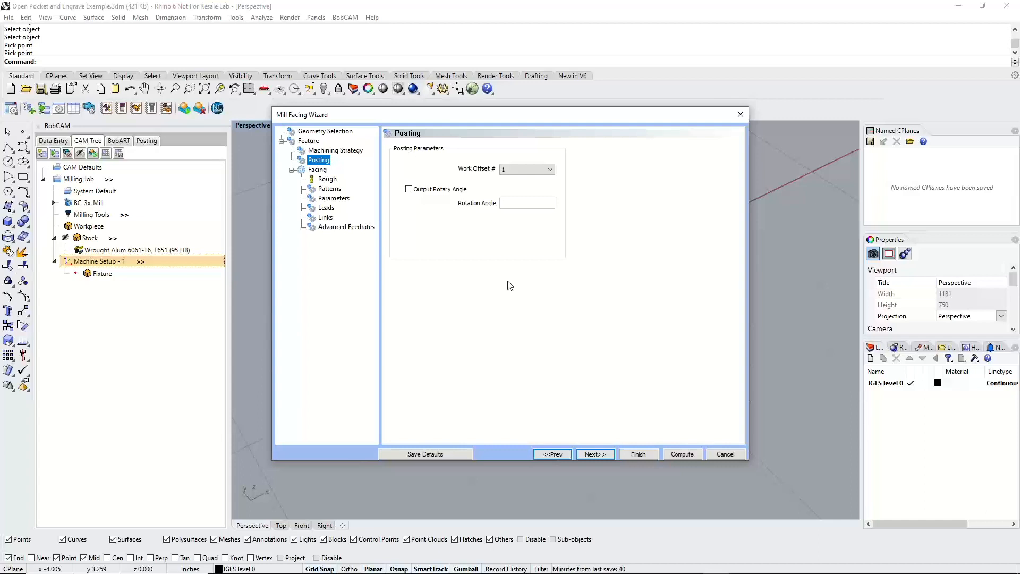
pyautogui.click(595, 454)
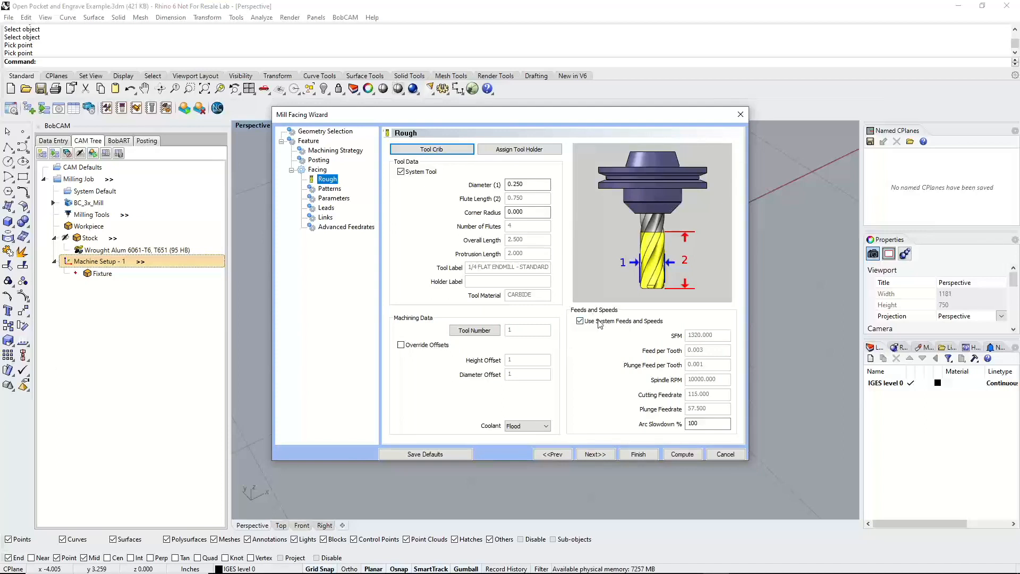
# Assign the 1 FLAT ENDMILL - STANDARD from the tool crib as the facing operation's rough tool
pyautogui.click(432, 150)
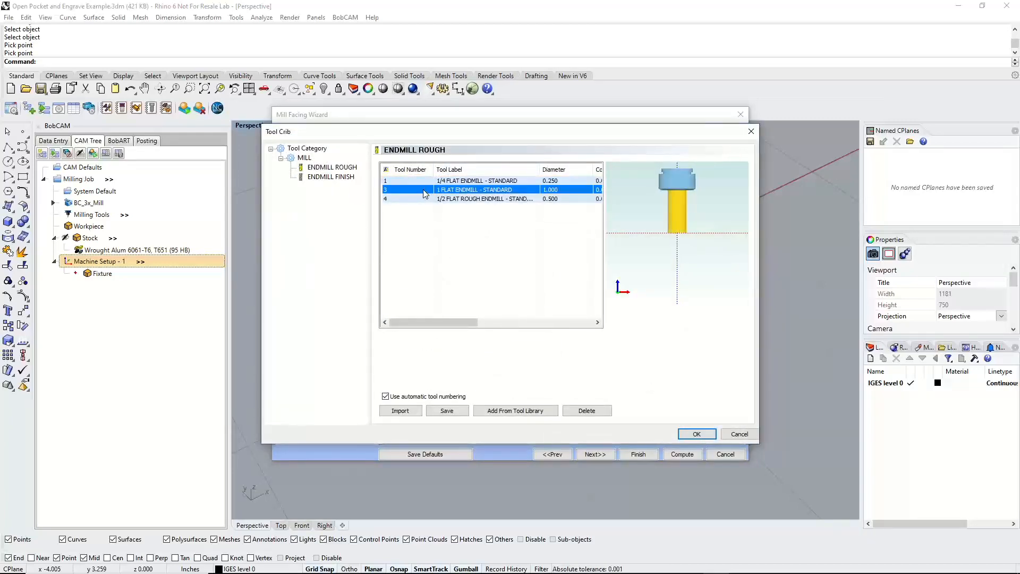
pyautogui.click(425, 190)
pyautogui.click(696, 434)
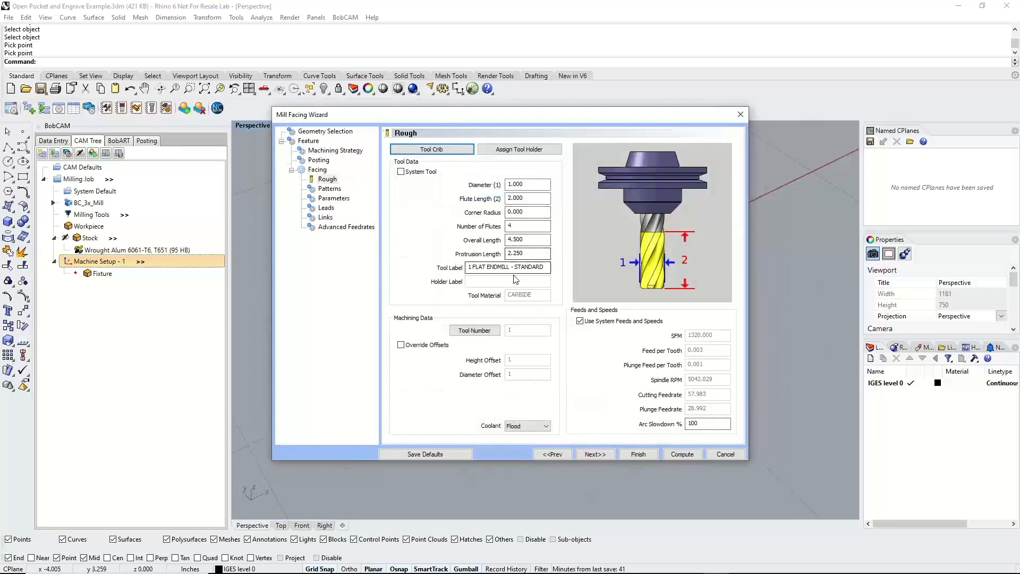
# Proceed to the facing pattern settings and compare the previews of the Adaptive, Zig and Zig Zag patterns
pyautogui.click(593, 454)
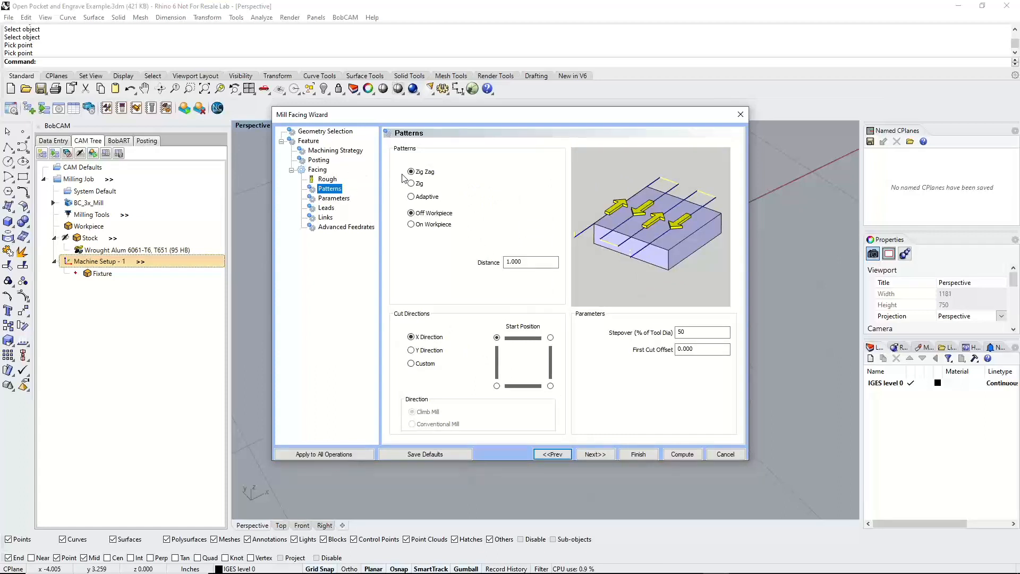
pyautogui.click(411, 196)
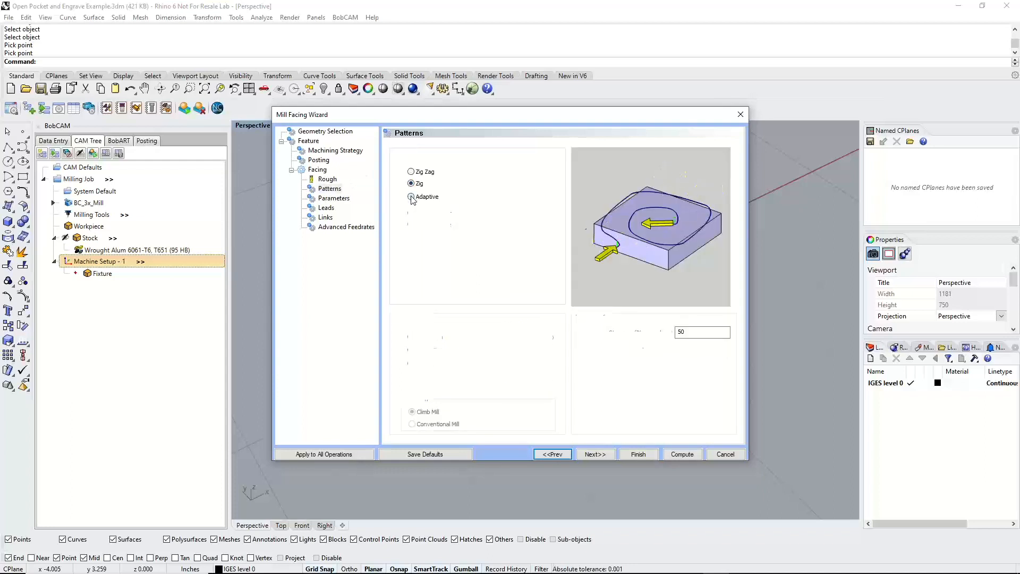
pyautogui.click(412, 184)
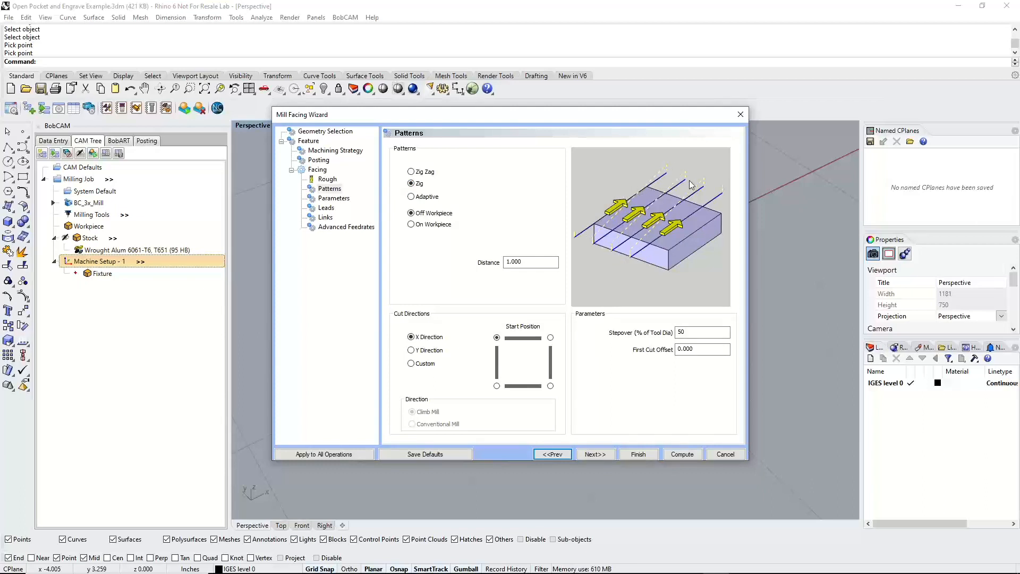
pyautogui.click(422, 171)
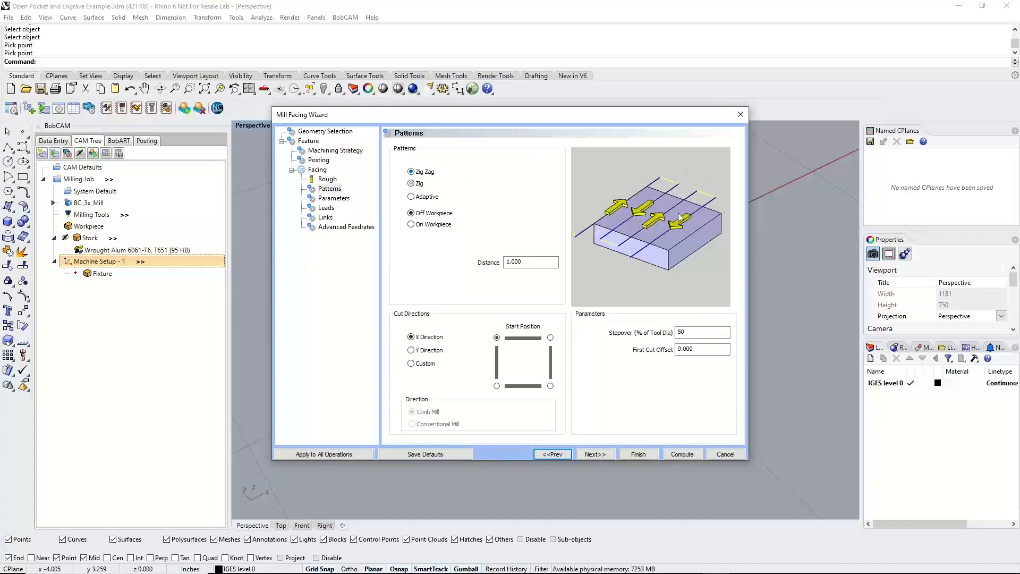
pyautogui.click(417, 183)
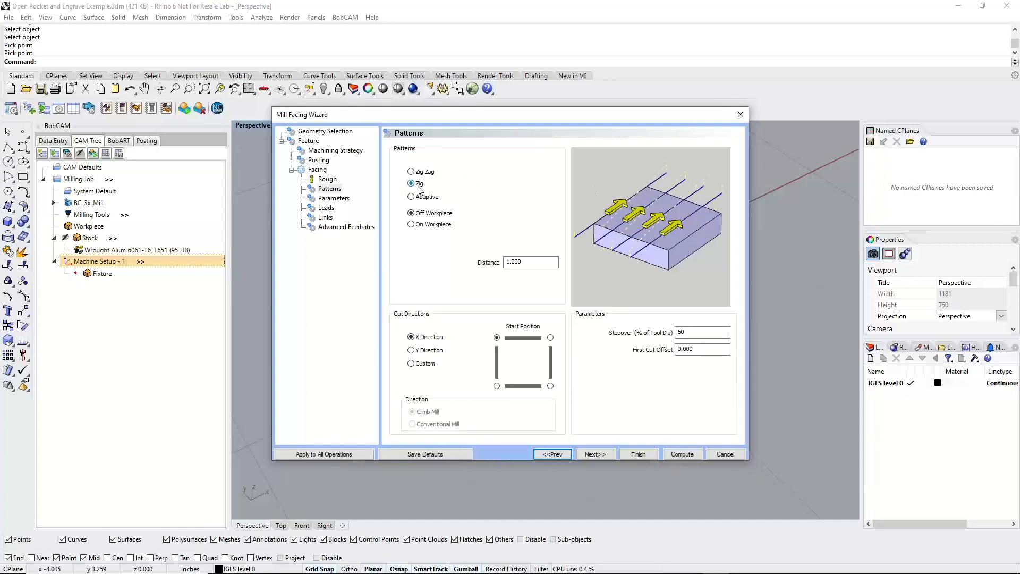
pyautogui.click(417, 174)
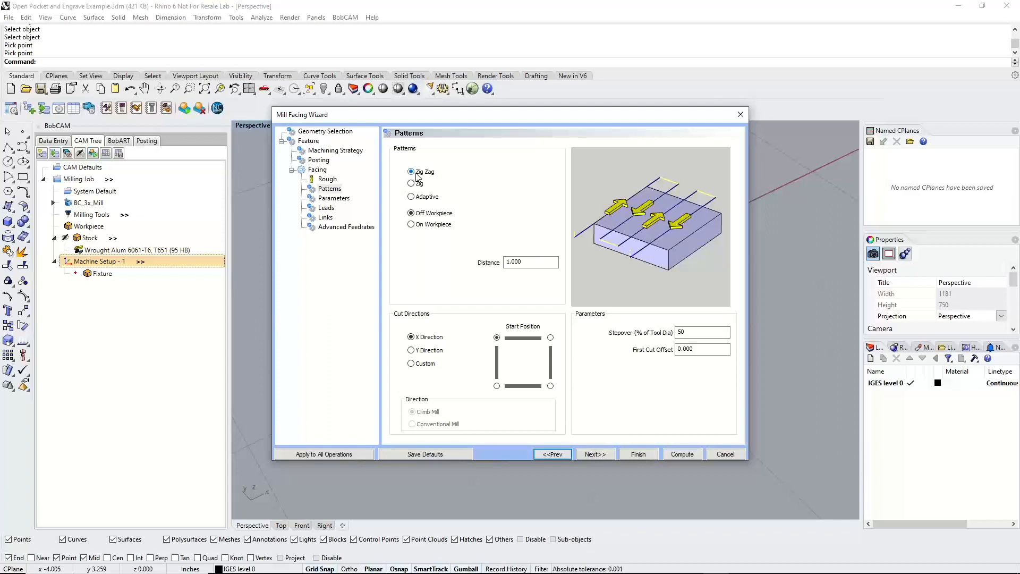
pyautogui.click(419, 183)
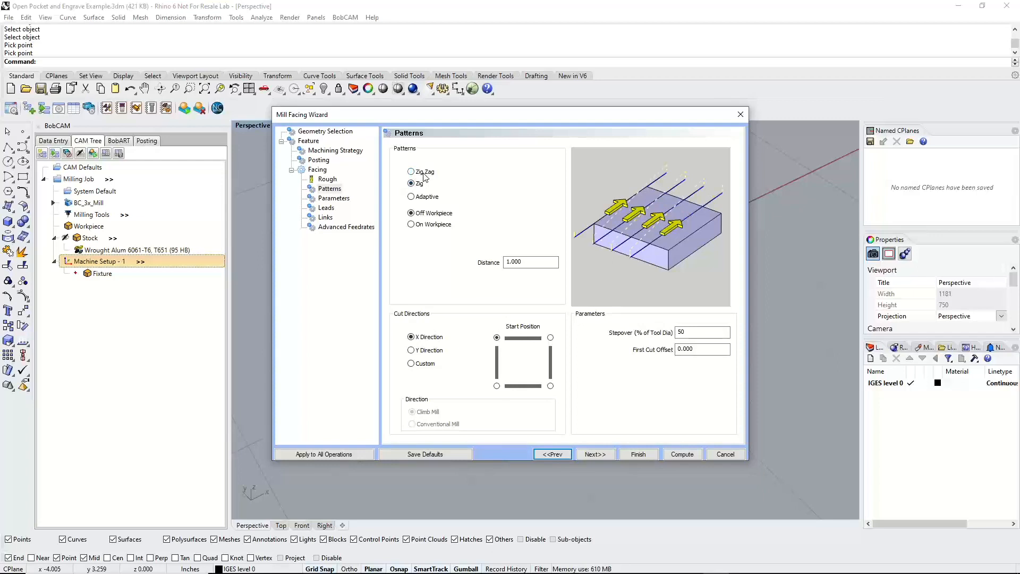
pyautogui.click(426, 173)
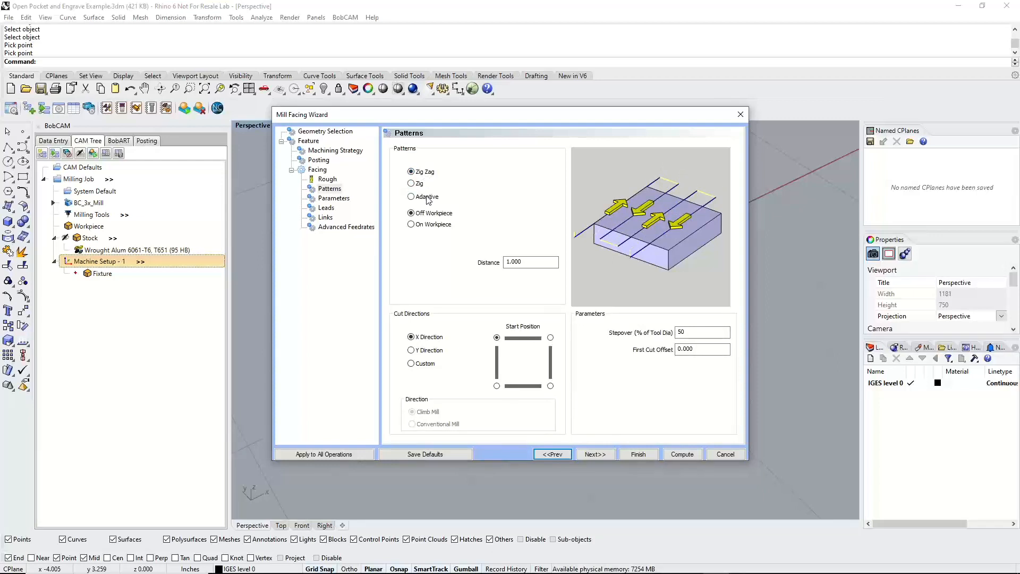
# Choose the Adaptive facing pattern with a stepover of 40% of tool diameter and continue to the depth parameters
pyautogui.click(427, 197)
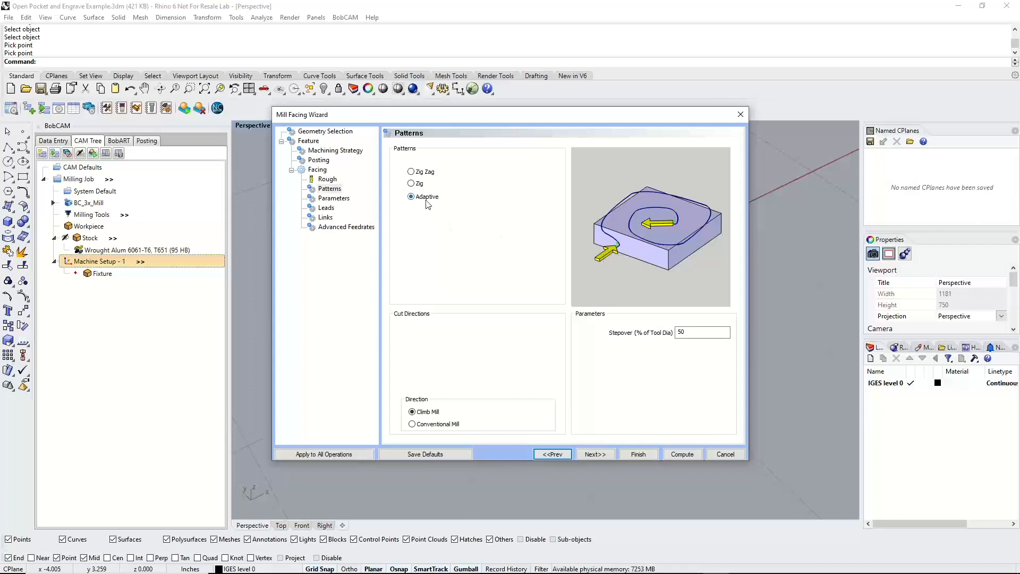
pyautogui.doubleClick(683, 332)
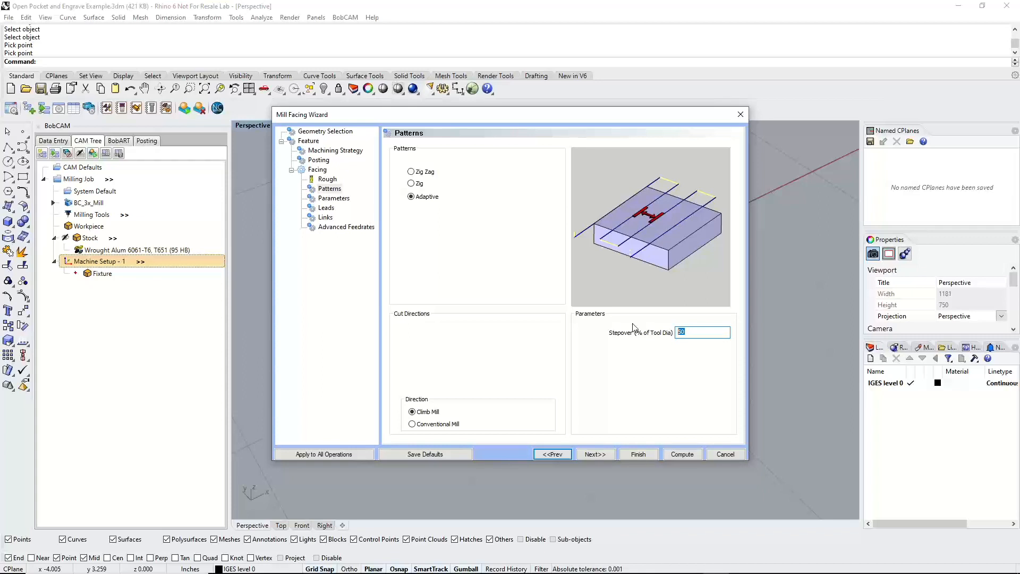
pyautogui.write('40')
pyautogui.click(595, 455)
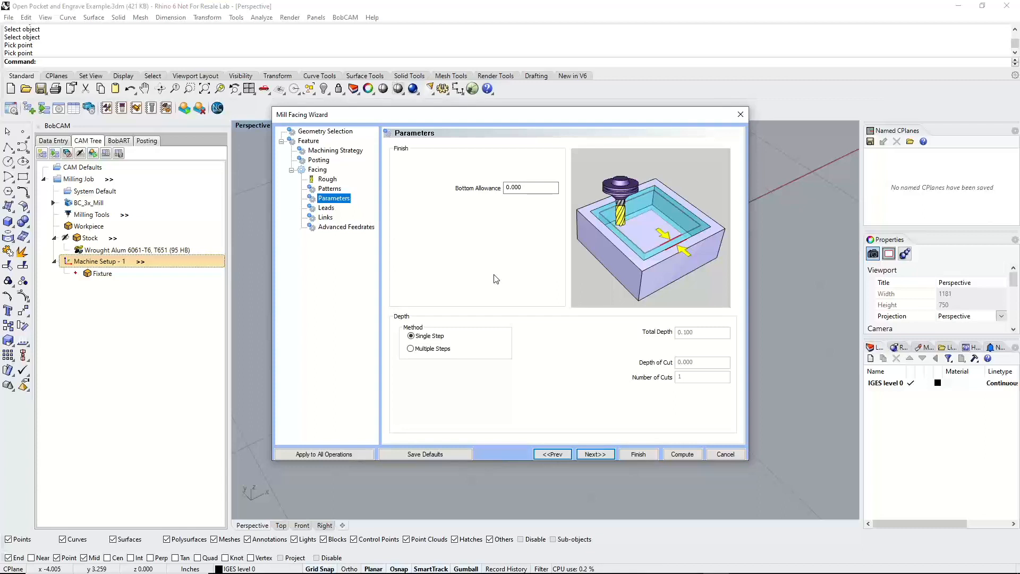
# Review the facing operation's bottom allowance and Single Step depth method against the feature's total depth
pyautogui.click(548, 188)
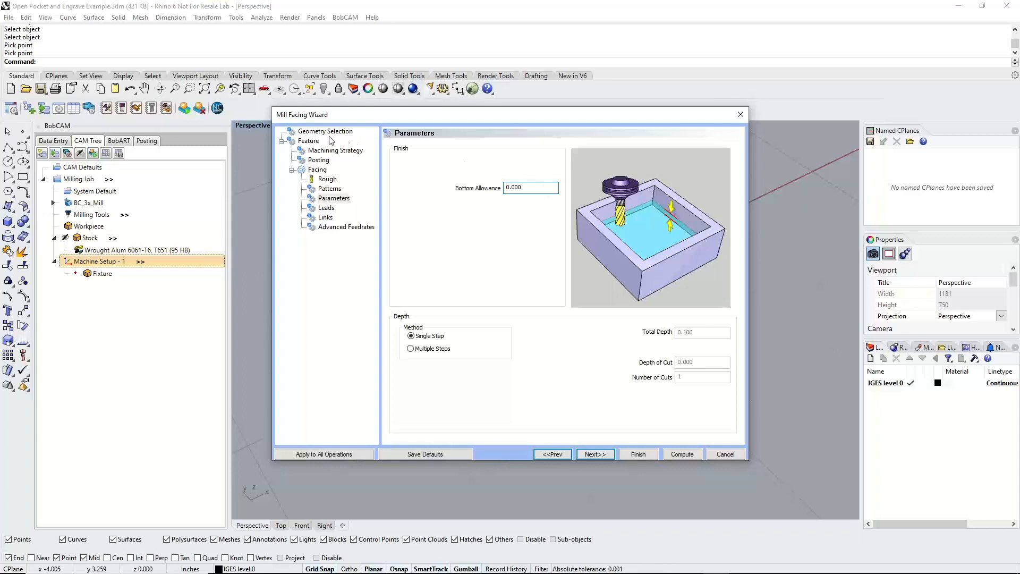
pyautogui.click(314, 141)
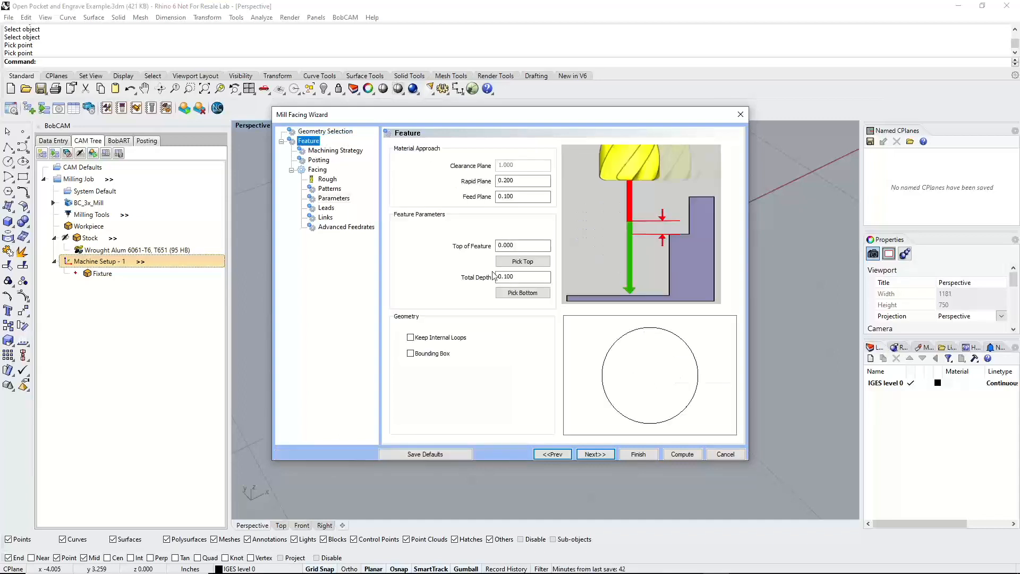
pyautogui.click(528, 277)
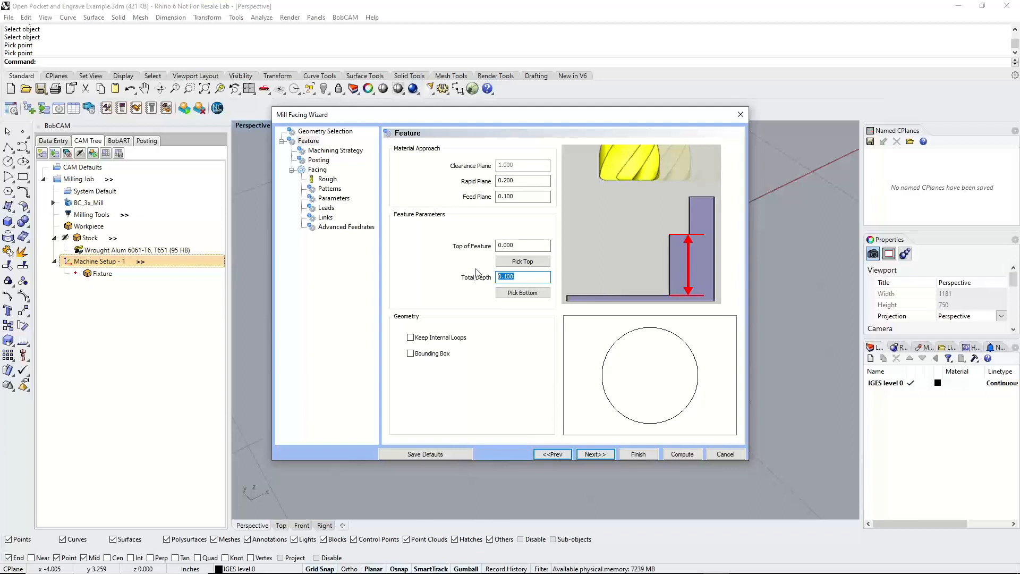
pyautogui.click(348, 199)
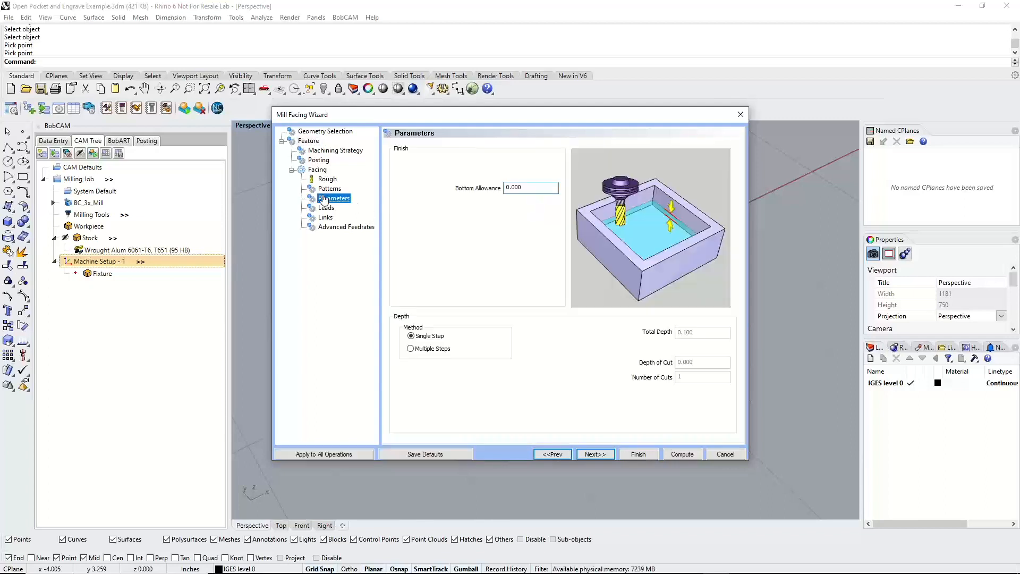
pyautogui.click(528, 187)
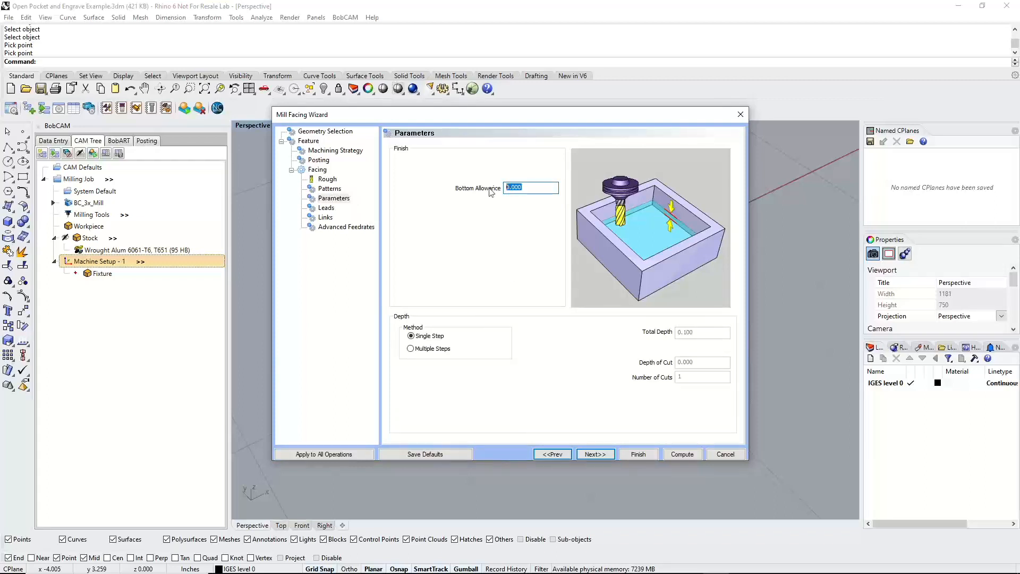
pyautogui.click(432, 337)
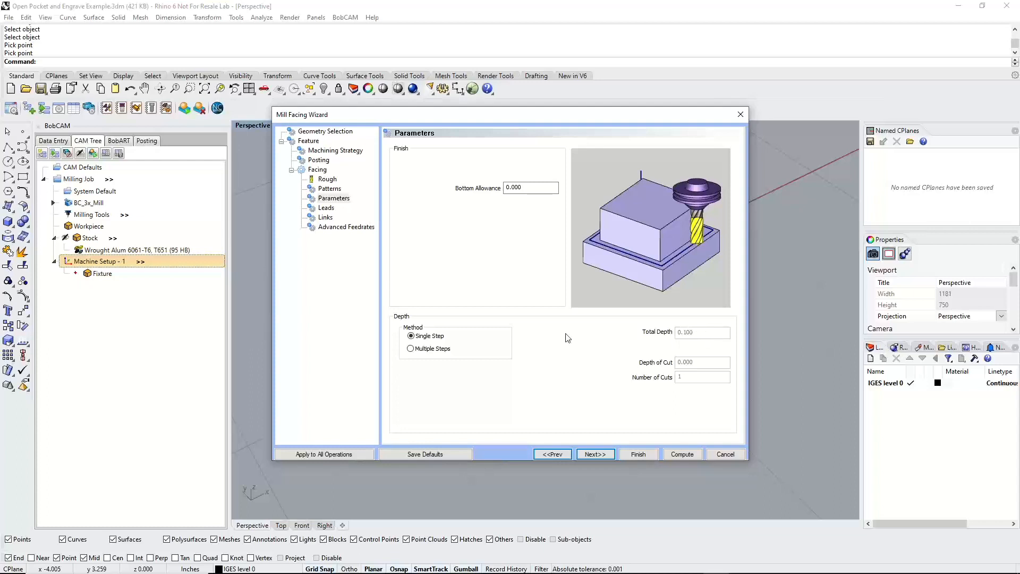
# Try the Multiple Steps depth method with Defined Depths and a 0.03 depth of cut, and return to Single Step
pyautogui.click(423, 349)
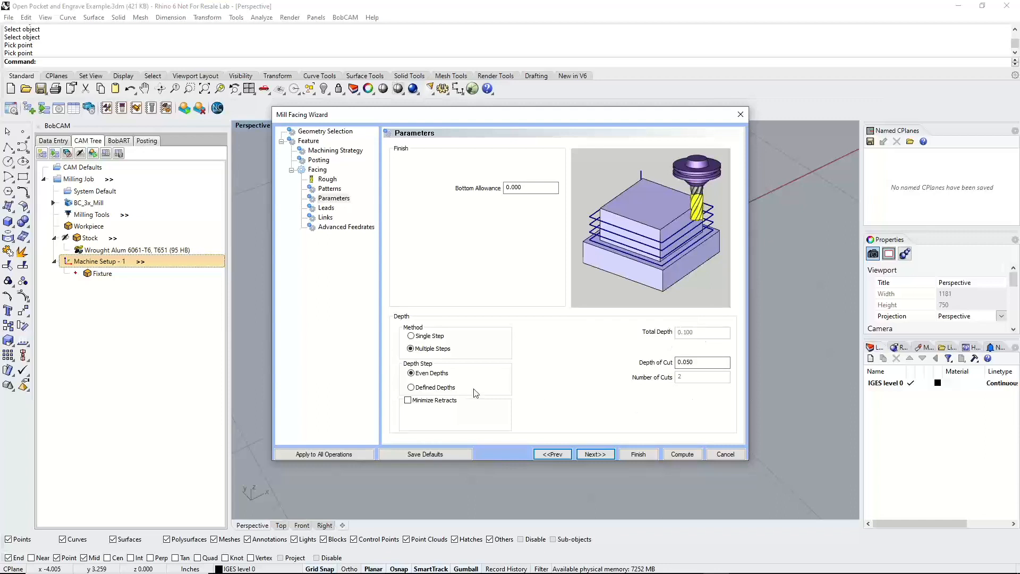
pyautogui.click(433, 387)
pyautogui.press('Tab')
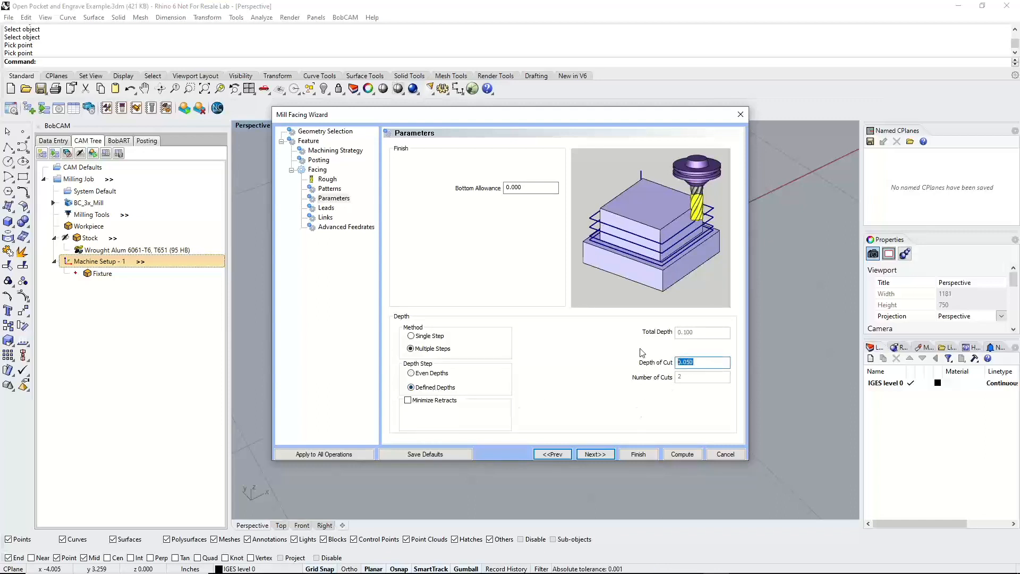
pyautogui.write('.03')
pyautogui.press('Tab')
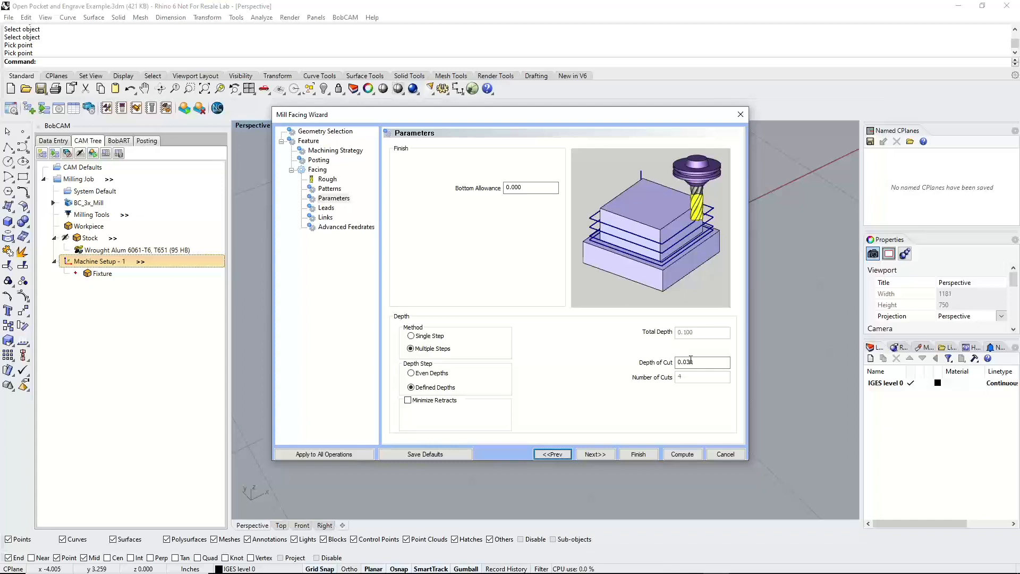
pyautogui.click(422, 336)
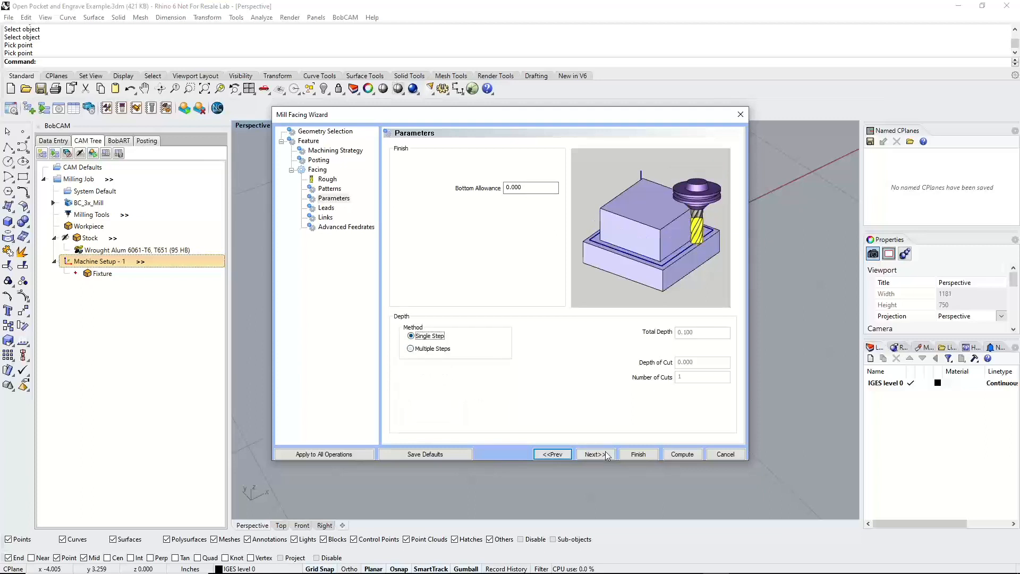
# Set the facing lead-in to Parallel with a length of 0.5, keeping the lead-out same as lead-in, and continue to the link settings
pyautogui.click(594, 453)
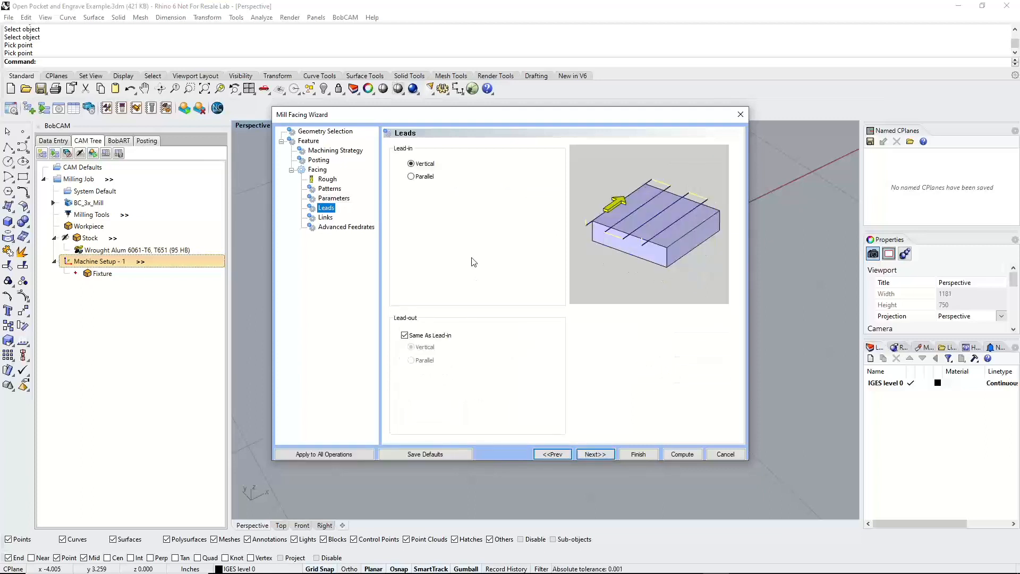
pyautogui.click(412, 165)
pyautogui.click(412, 178)
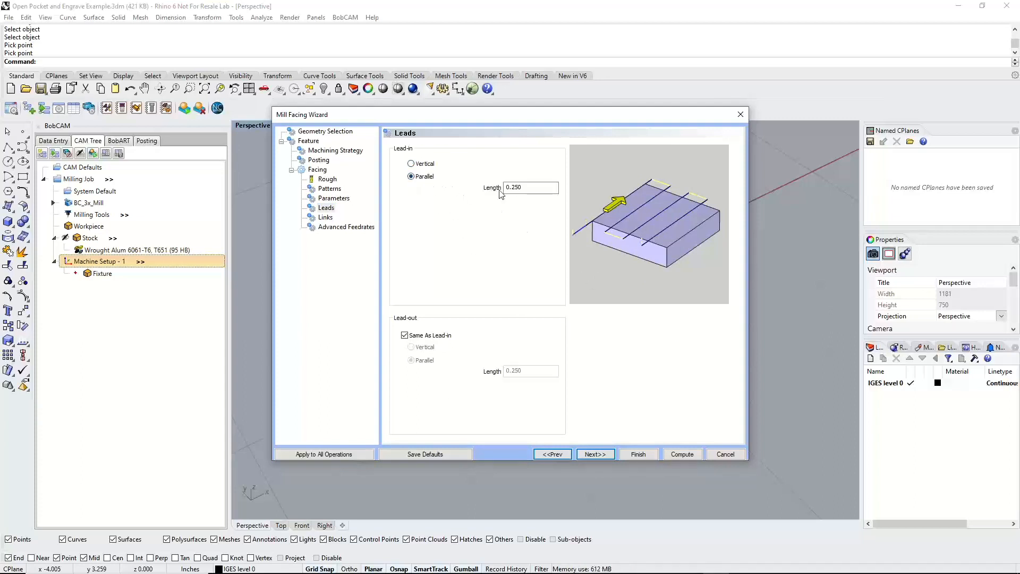
pyautogui.doubleClick(534, 187)
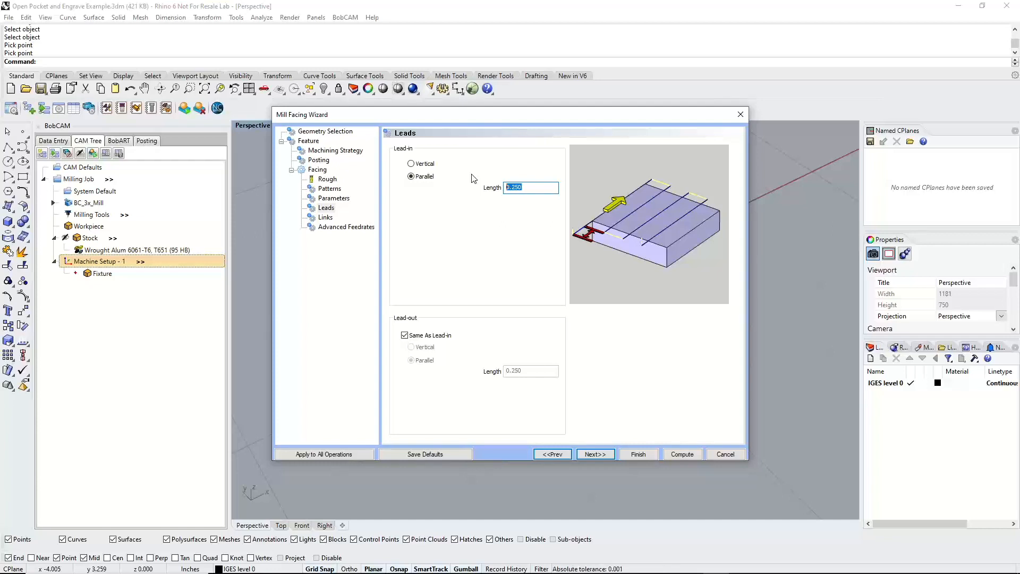
pyautogui.write('.5')
pyautogui.click(598, 457)
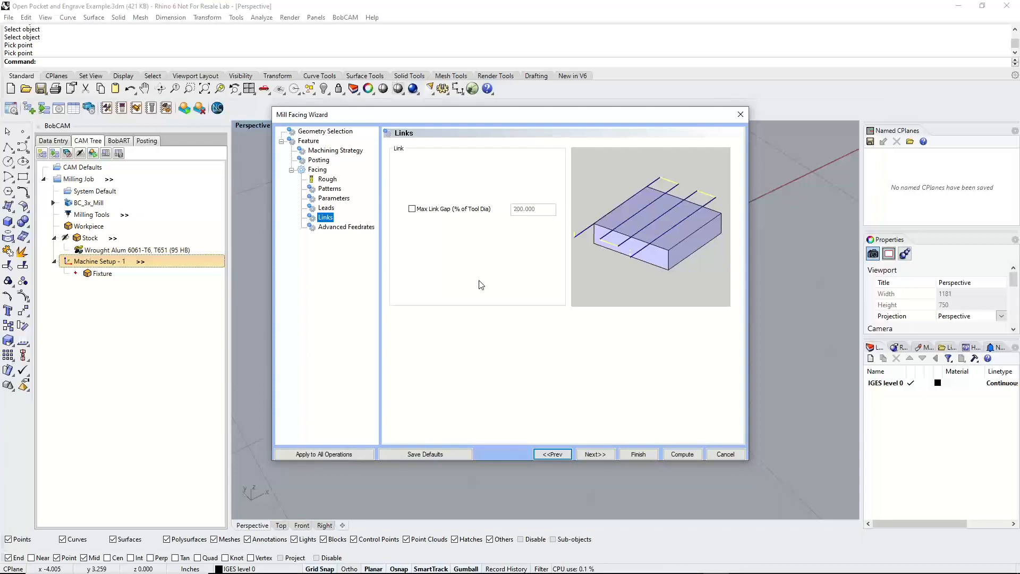
# Try enabling Max Link Gap at 200% of tool diameter for the facing links and switch it back off
pyautogui.click(412, 210)
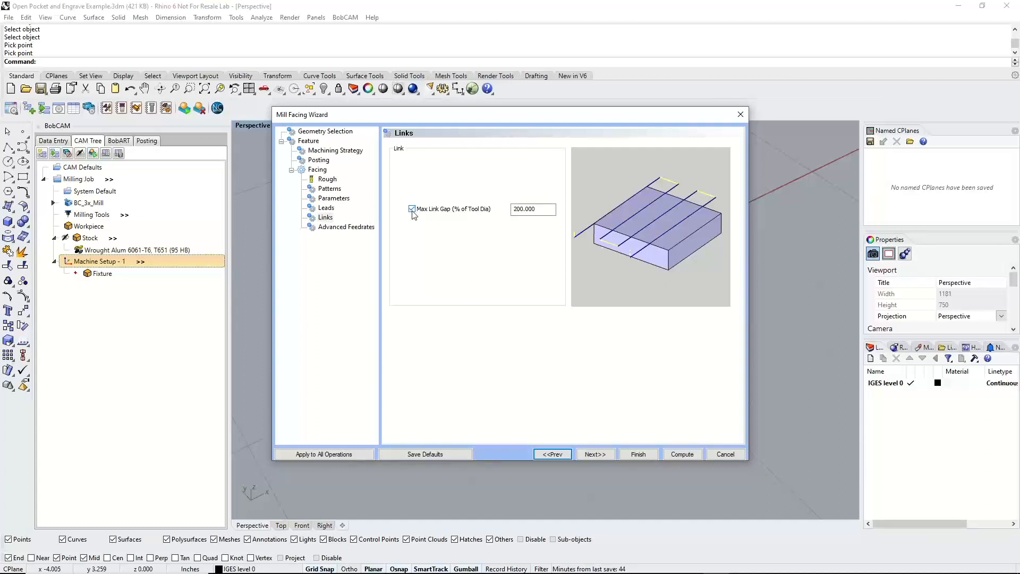
pyautogui.click(531, 209)
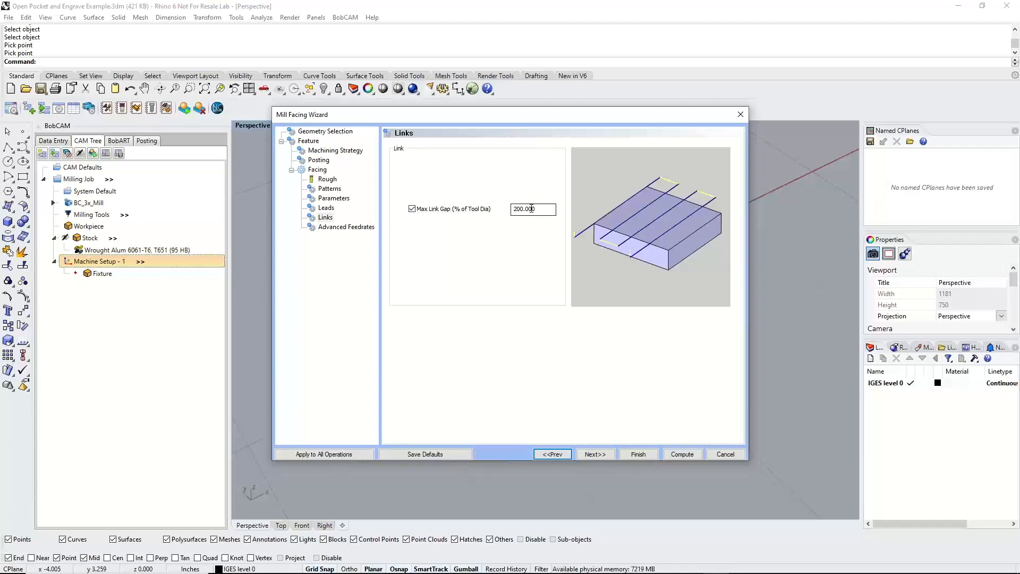
pyautogui.click(420, 209)
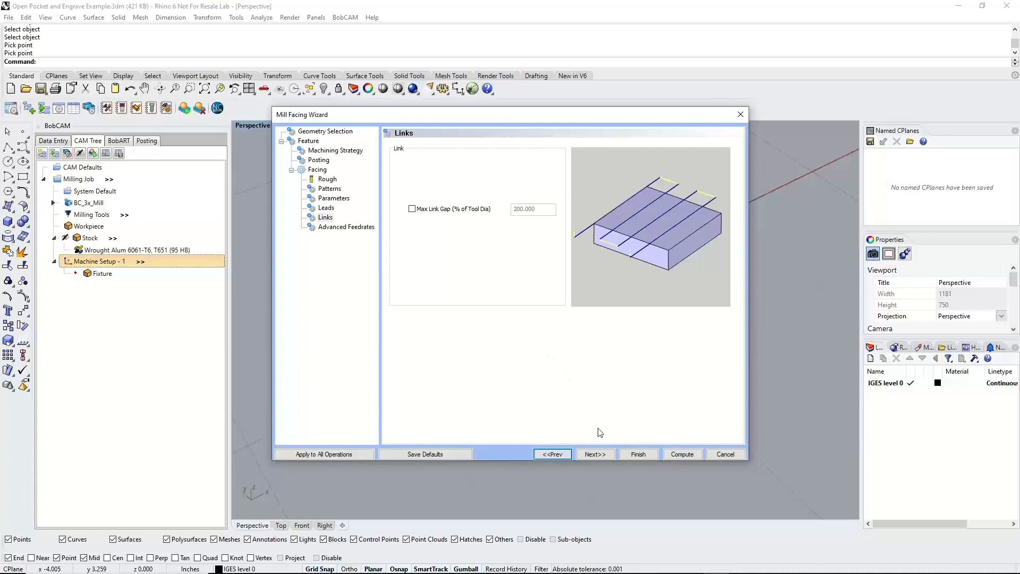
# Try Convert Rapid to Feed in the advanced feedrates, switch it back off, and compute the facing toolpath
pyautogui.click(607, 454)
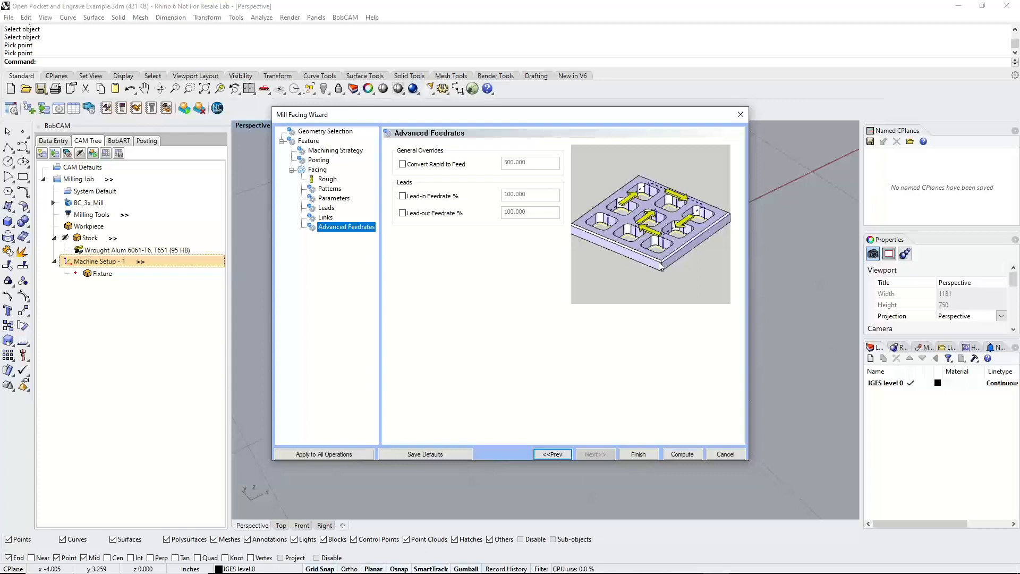
pyautogui.click(403, 164)
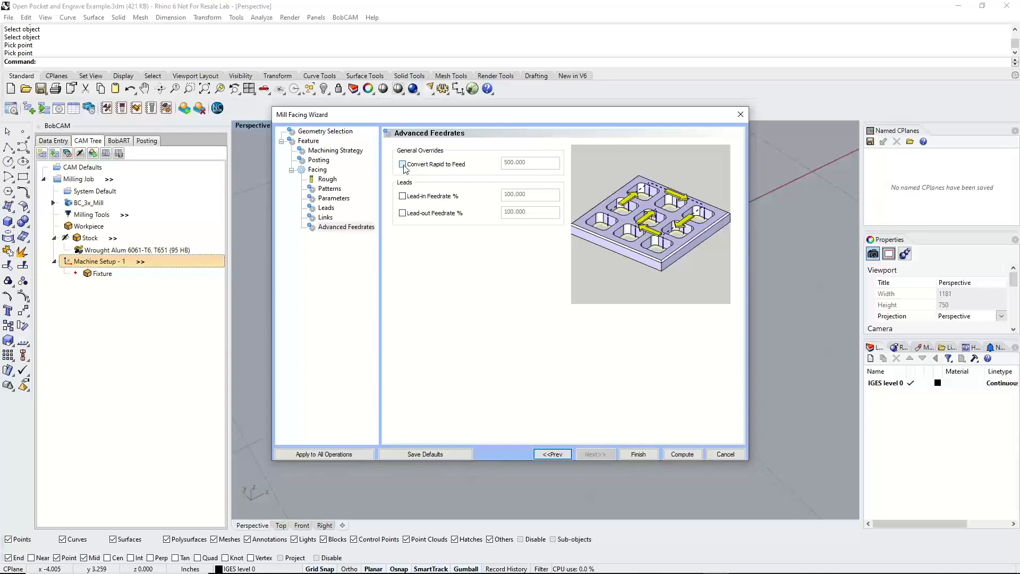
pyautogui.press('Tab')
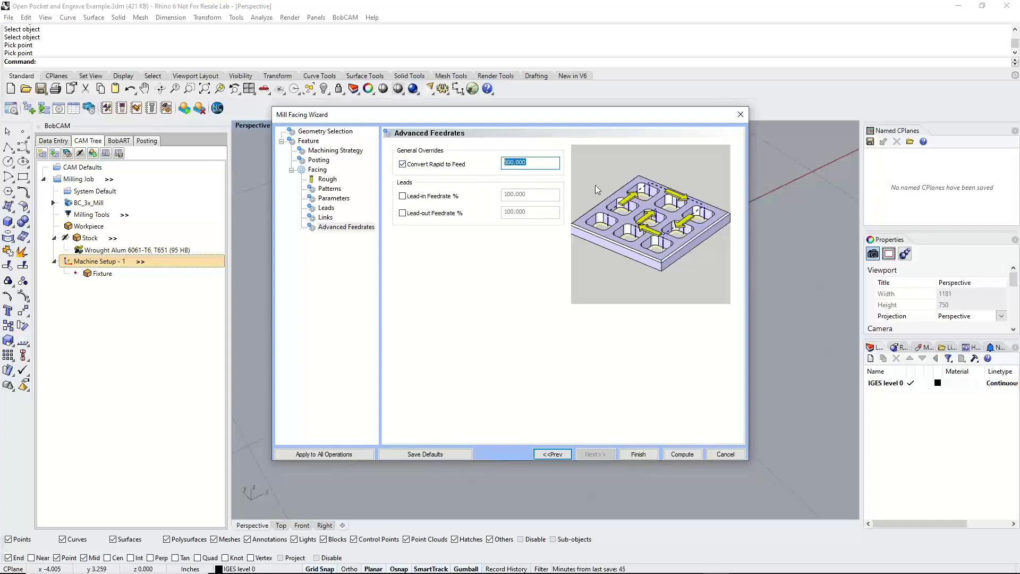
pyautogui.click(402, 165)
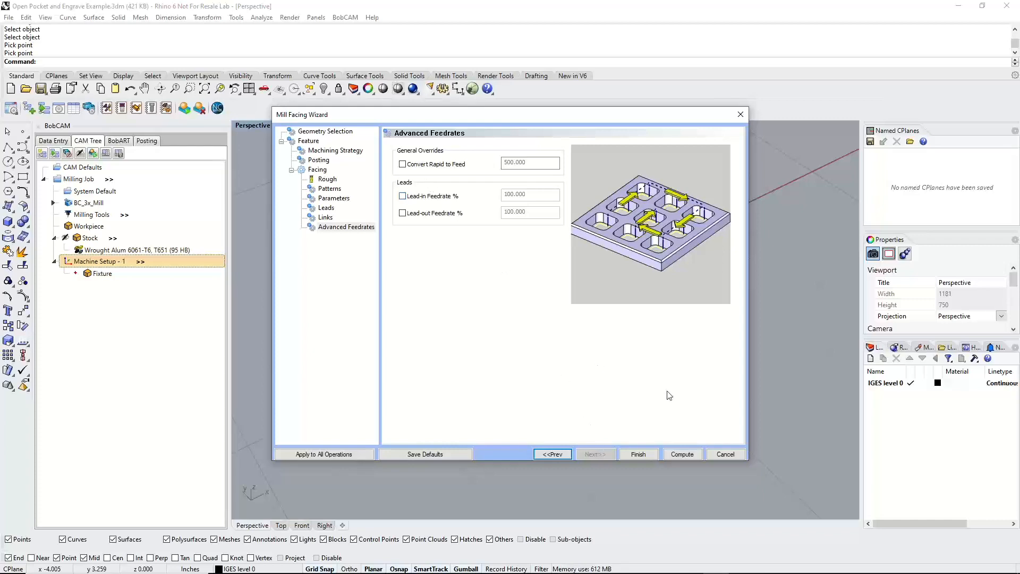
pyautogui.click(683, 454)
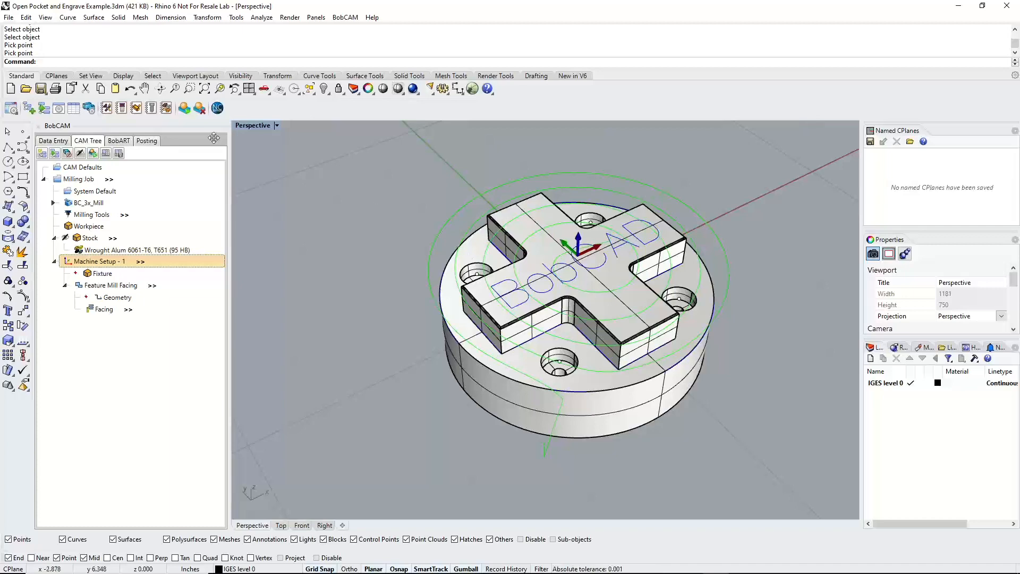
# Save the file over the existing Open Pocket and Engrave Example.3dm and blank the facing feature's toolpath
pyautogui.click(9, 17)
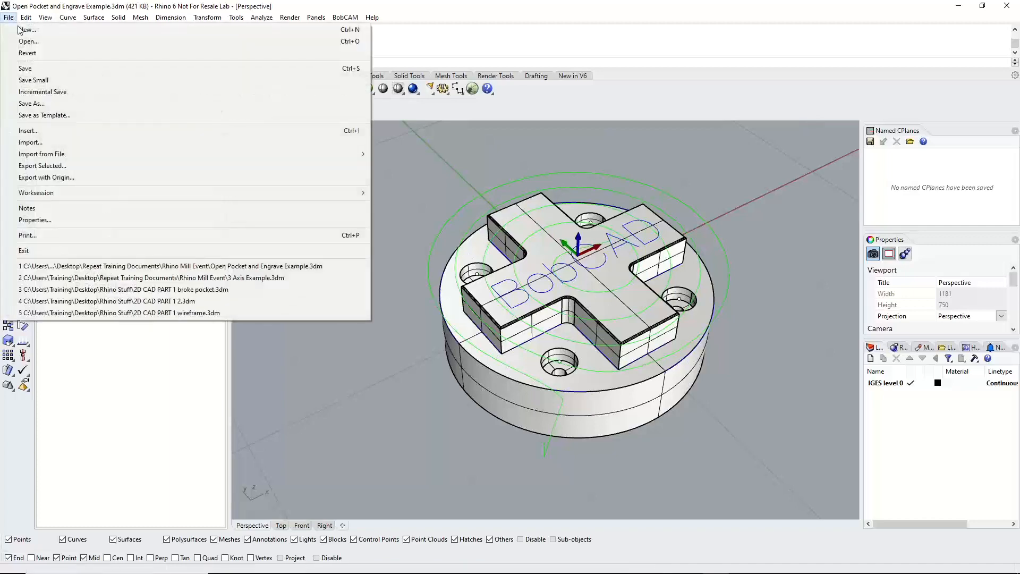
pyautogui.click(31, 103)
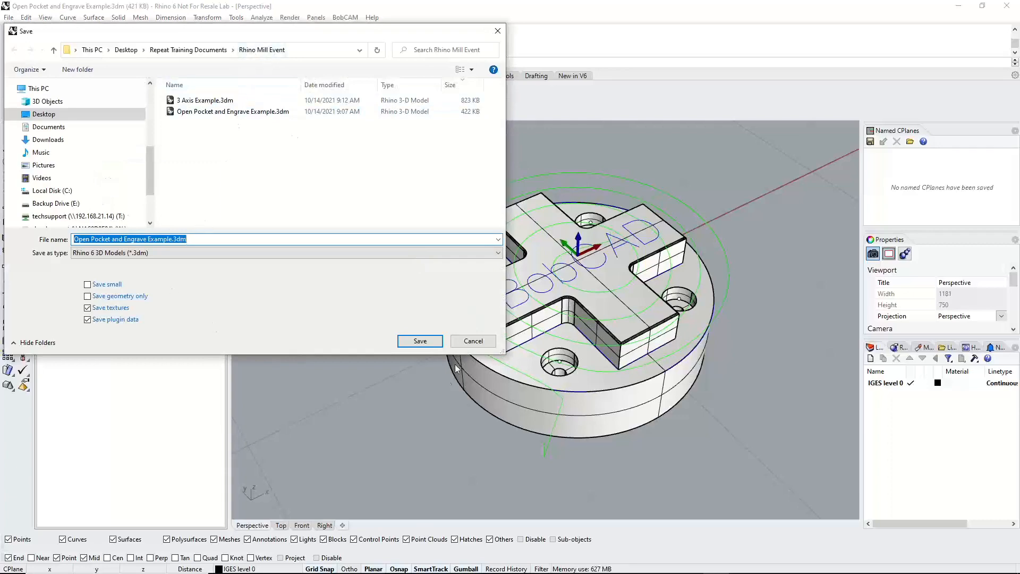
pyautogui.click(431, 345)
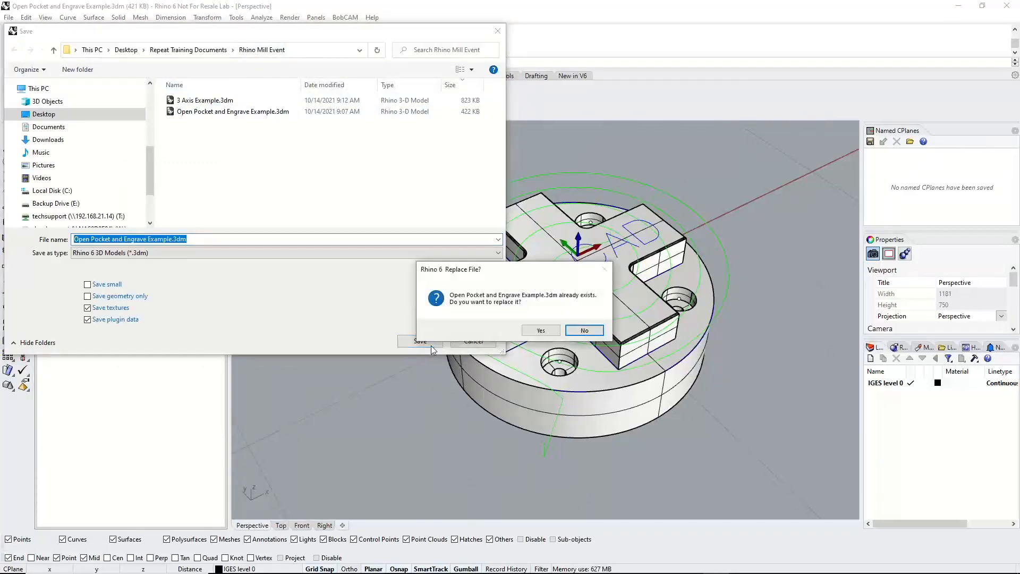
pyautogui.click(540, 331)
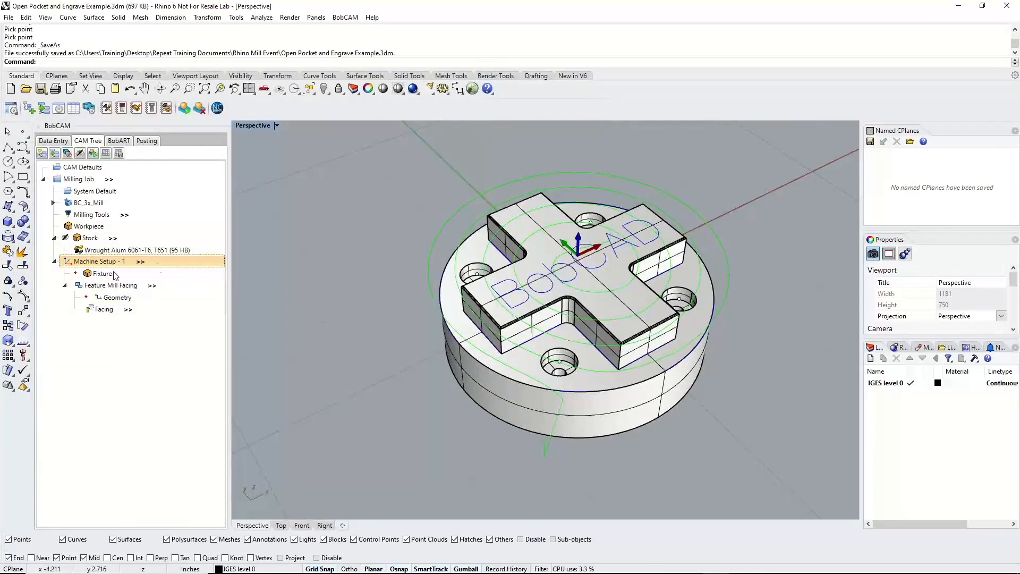
pyautogui.rightClick(95, 286)
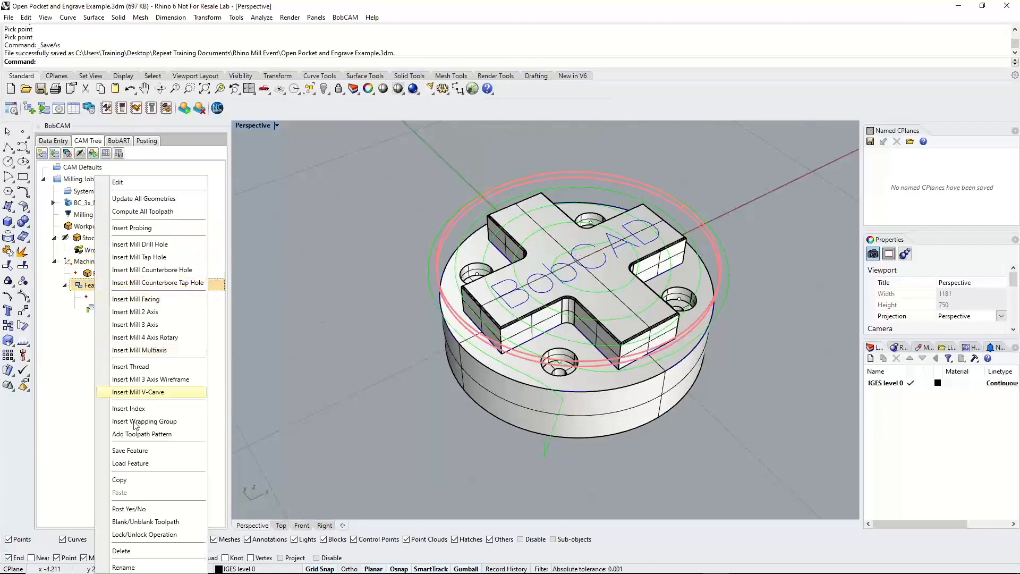
pyautogui.click(146, 521)
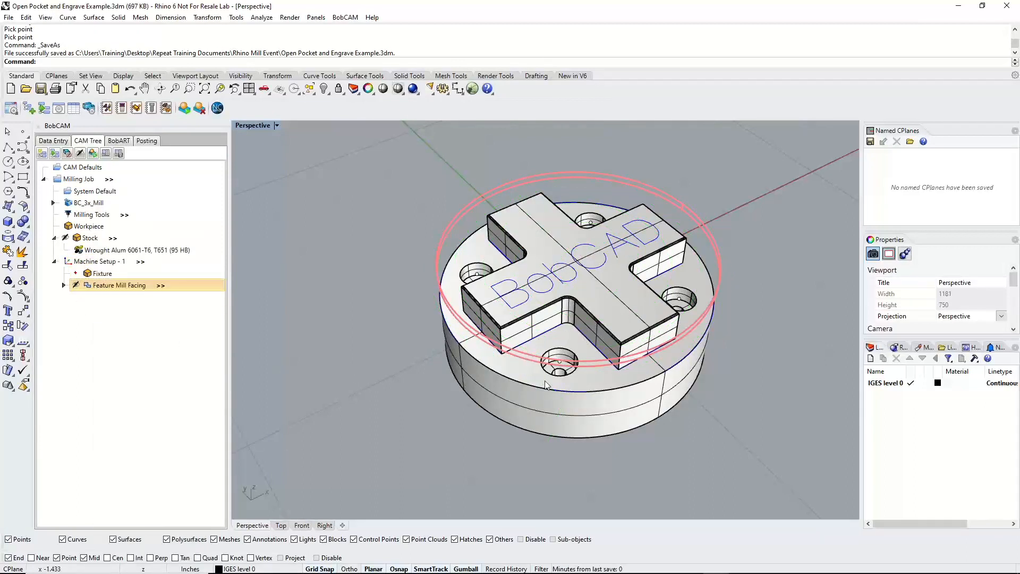
# Add a Mill 2 Axis feature to Machine Setup - 1, selecting the floor face around the raised cross as its geometry
pyautogui.rightClick(105, 264)
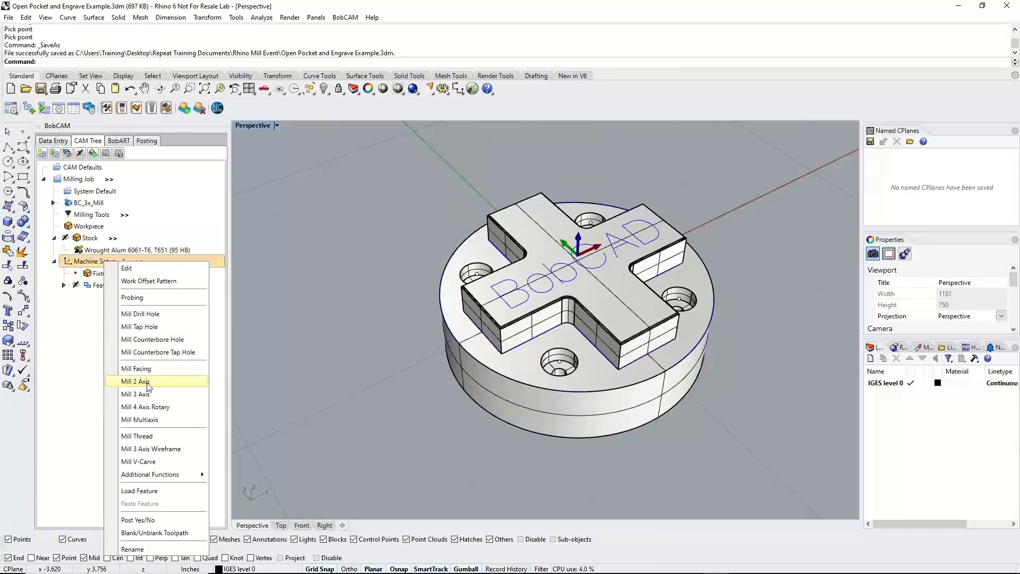
pyautogui.click(144, 381)
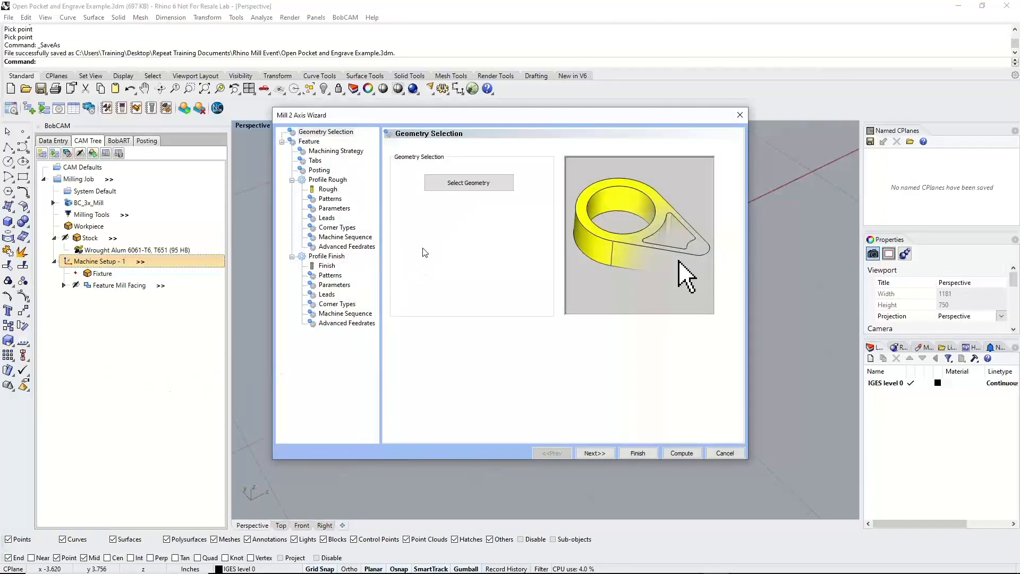
pyautogui.click(439, 187)
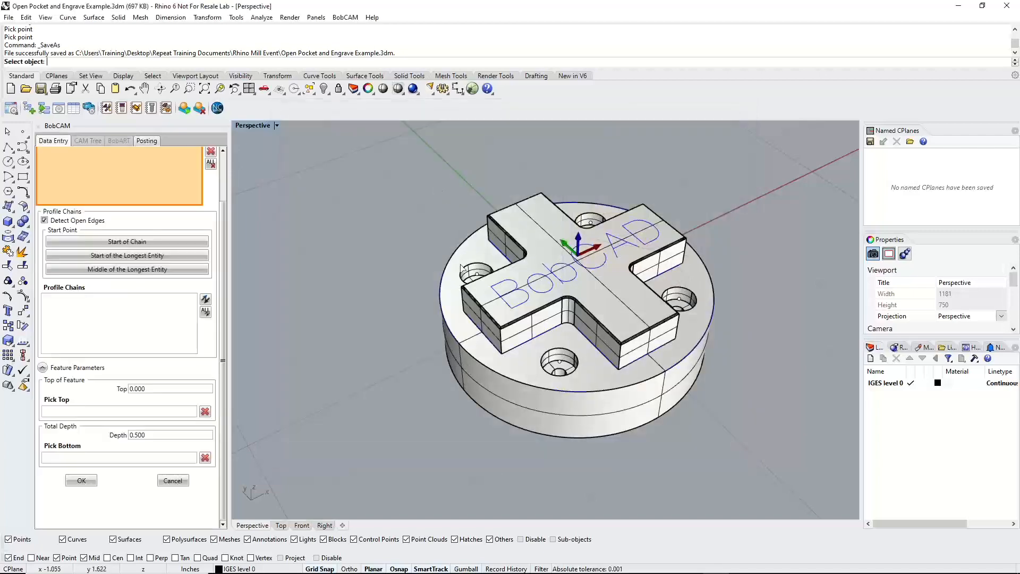
pyautogui.click(482, 353)
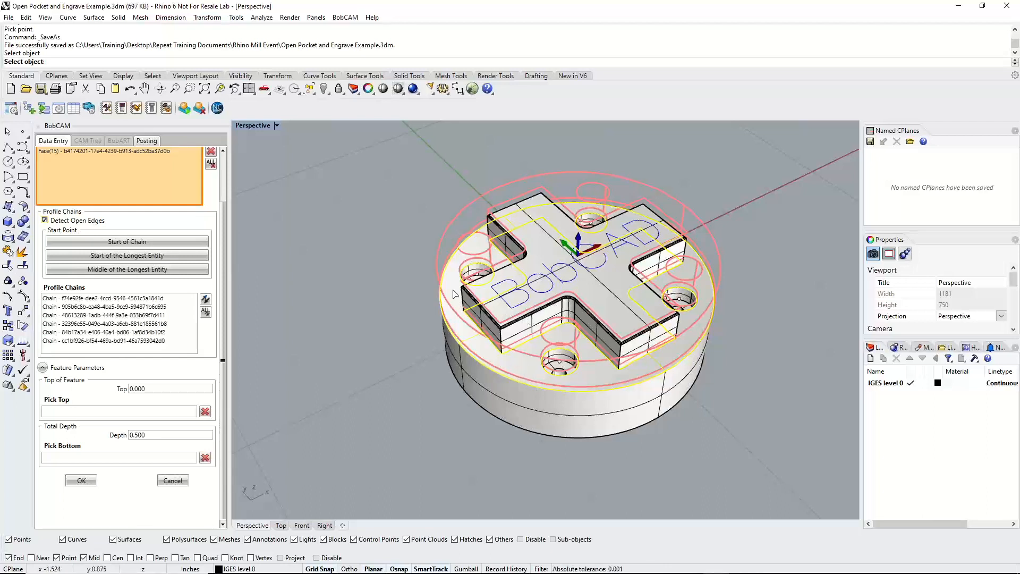
pyautogui.click(118, 17)
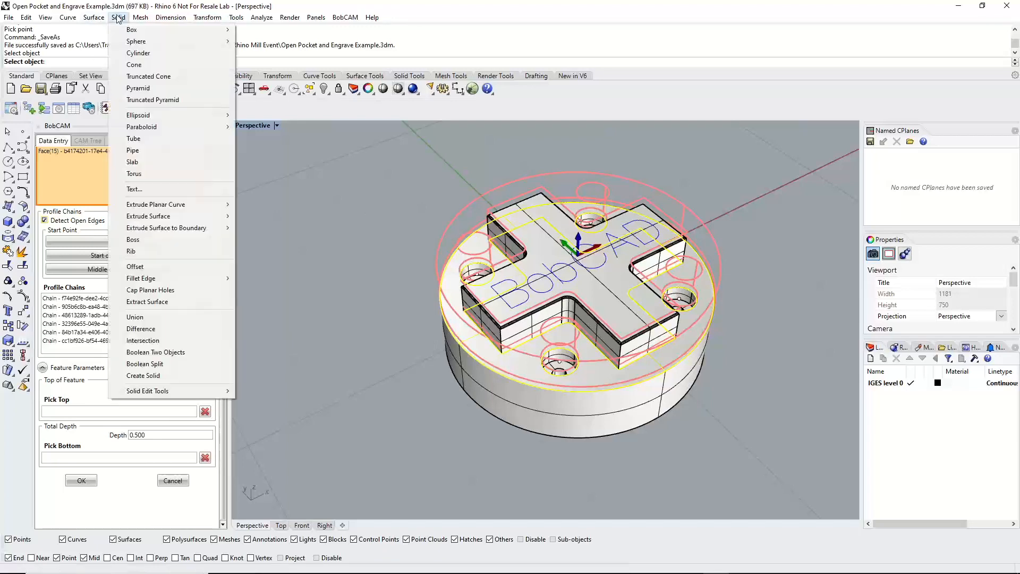
pyautogui.click(334, 316)
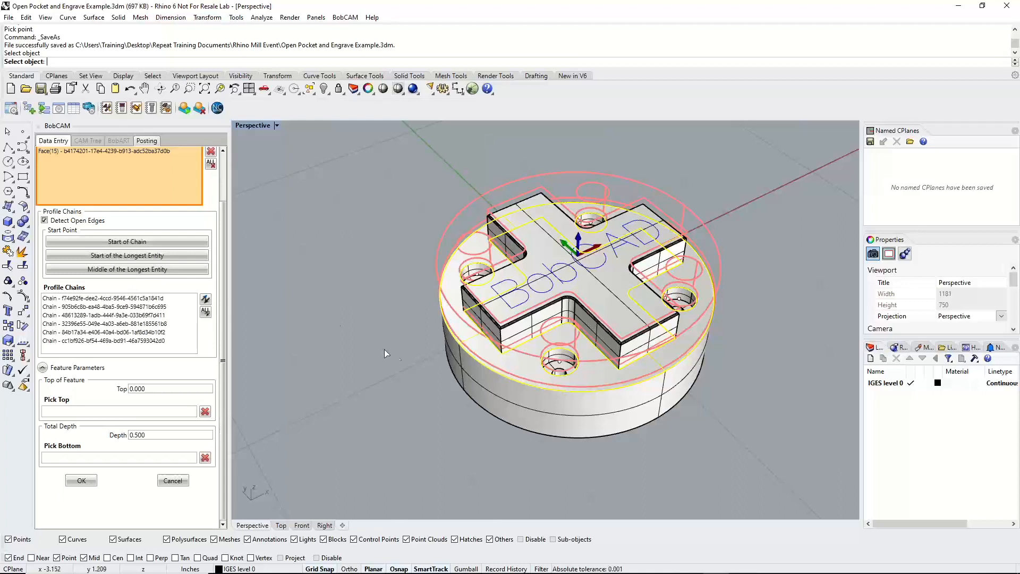
pyautogui.click(140, 17)
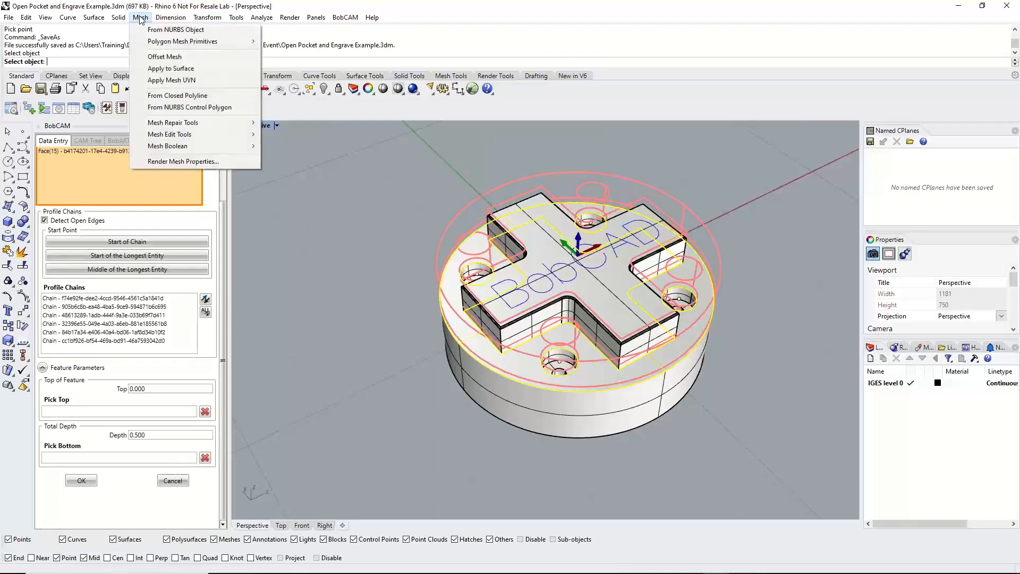
pyautogui.click(372, 242)
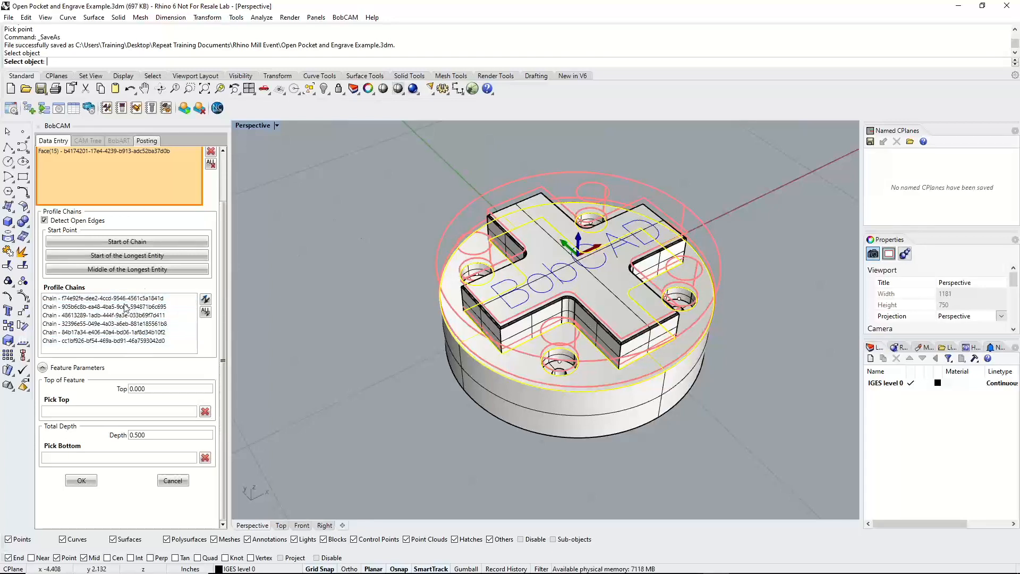
# Move the start point of the cross-shaped profile chain from its corner to the middle of an arm's end edge
pyautogui.click(150, 352)
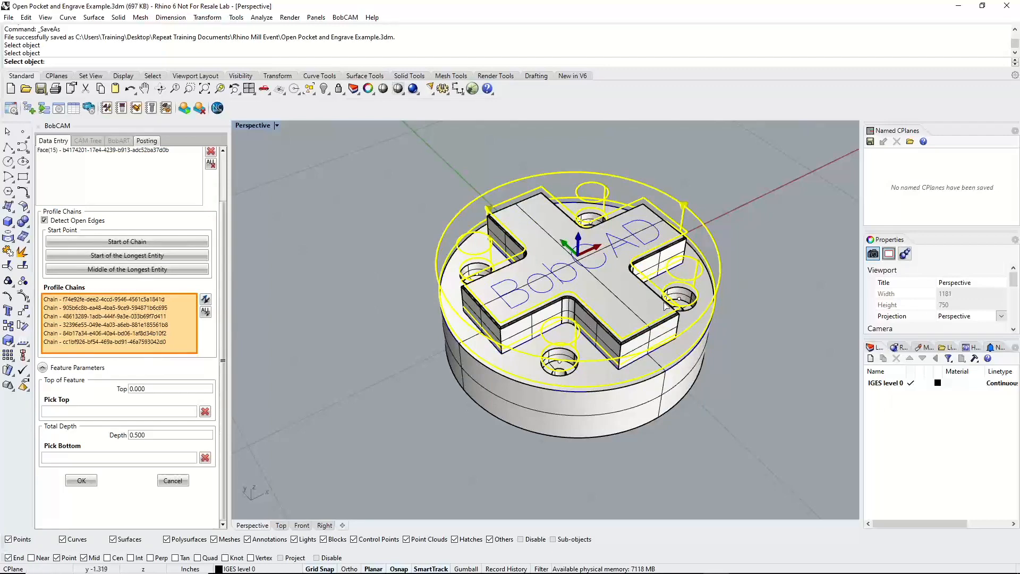
pyautogui.scroll(4, 706, 249)
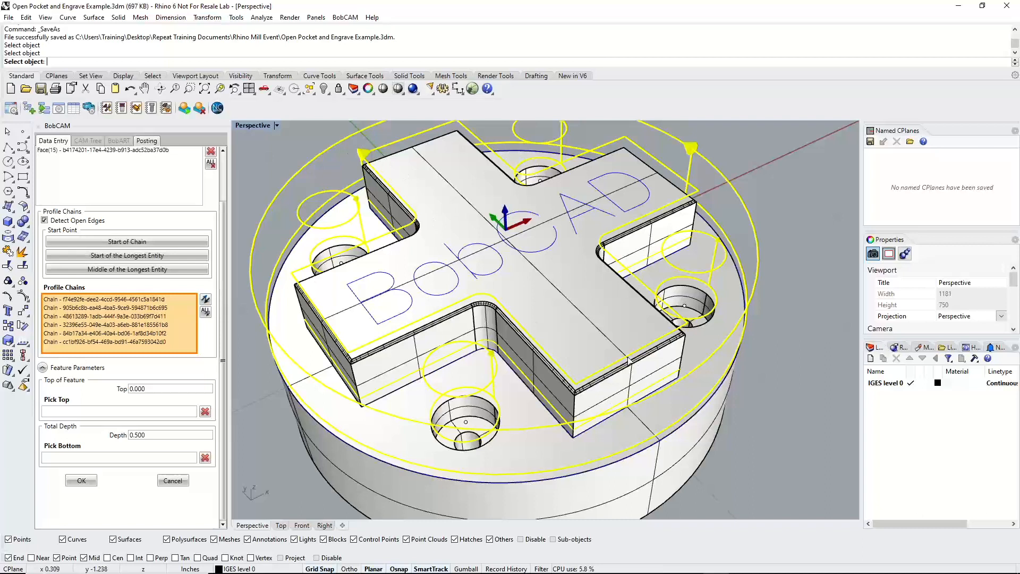
pyautogui.click(632, 355)
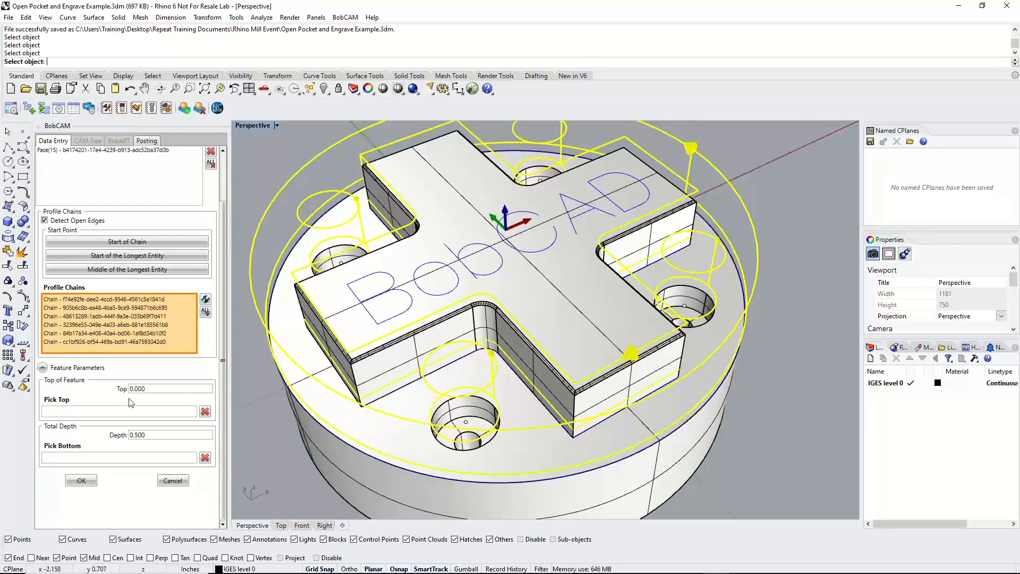
# Pick the lower edge of the cross's chamfer as the top of the feature
pyautogui.click(116, 412)
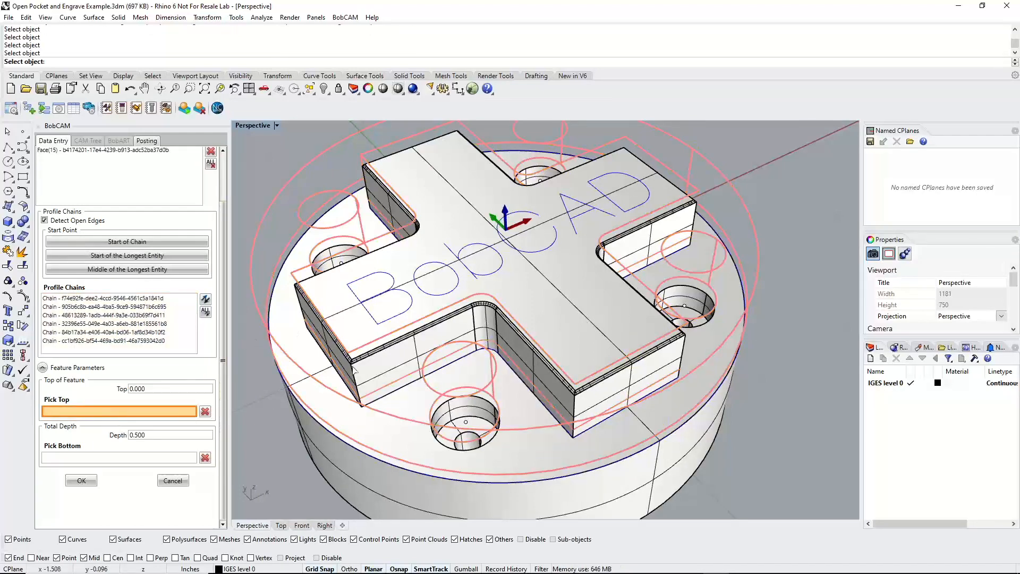
pyautogui.scroll(5, 353, 365)
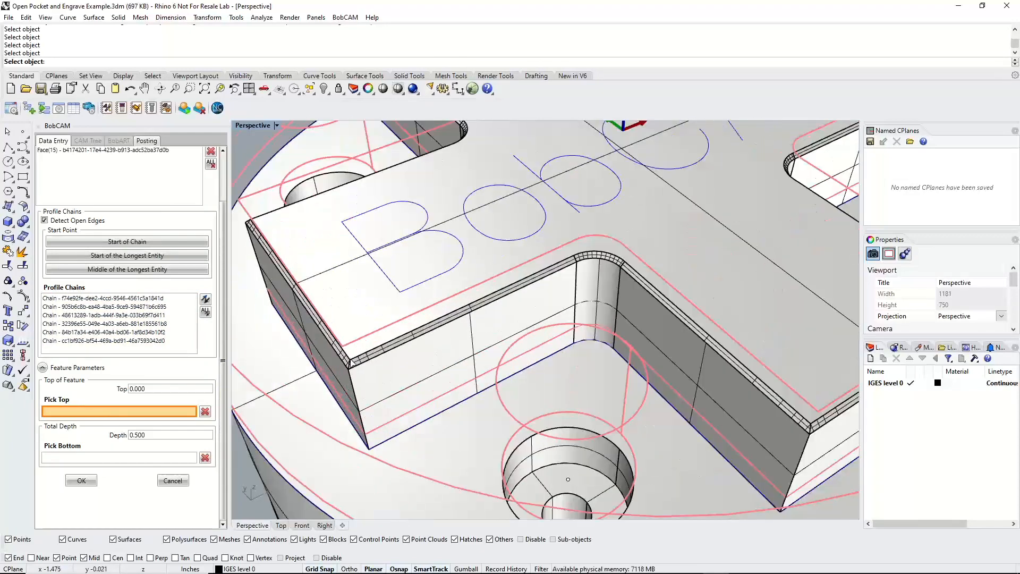
pyautogui.click(350, 364)
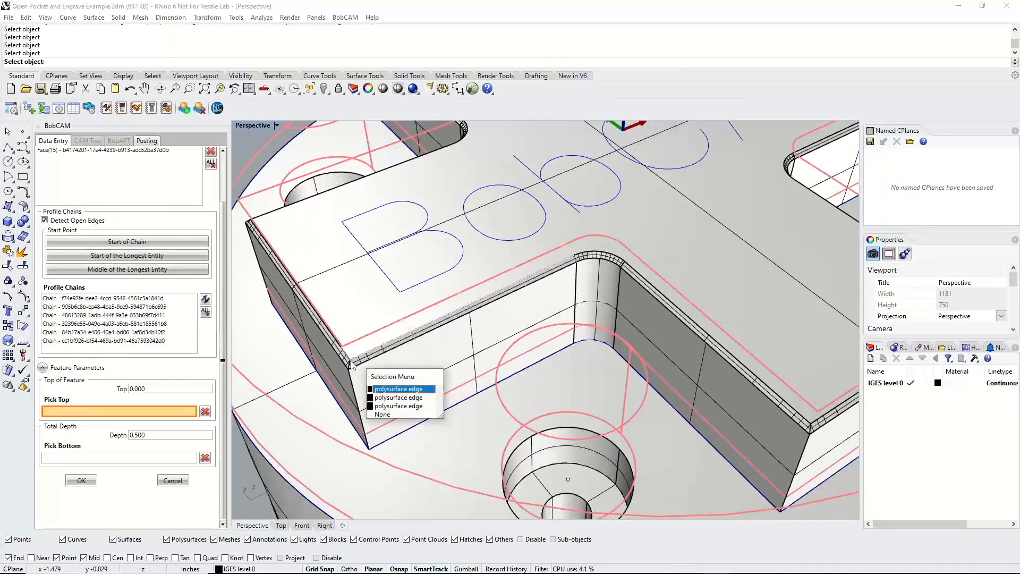
pyautogui.click(393, 389)
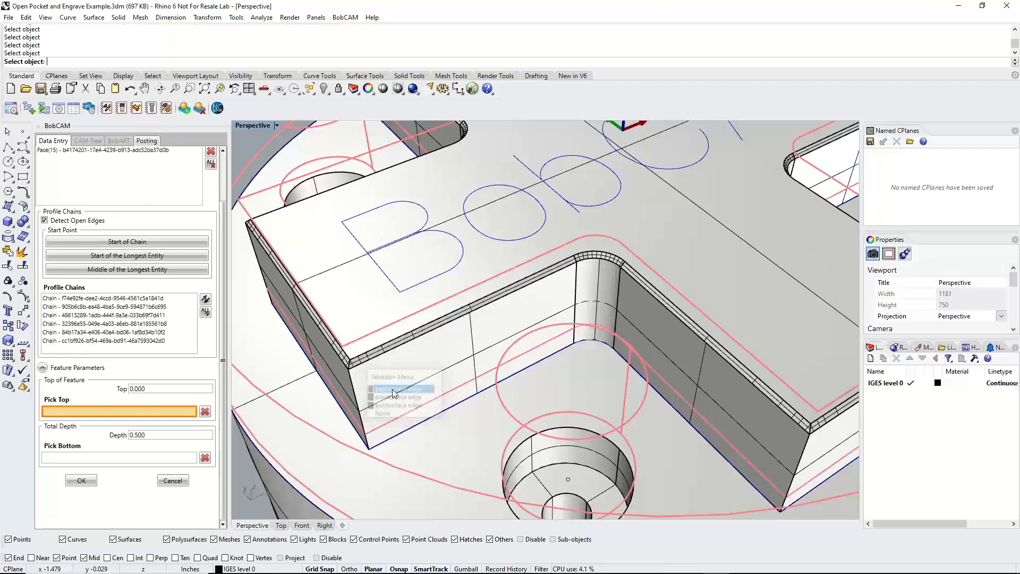
pyautogui.moveTo(155, 387); pyautogui.dragTo(123, 390)
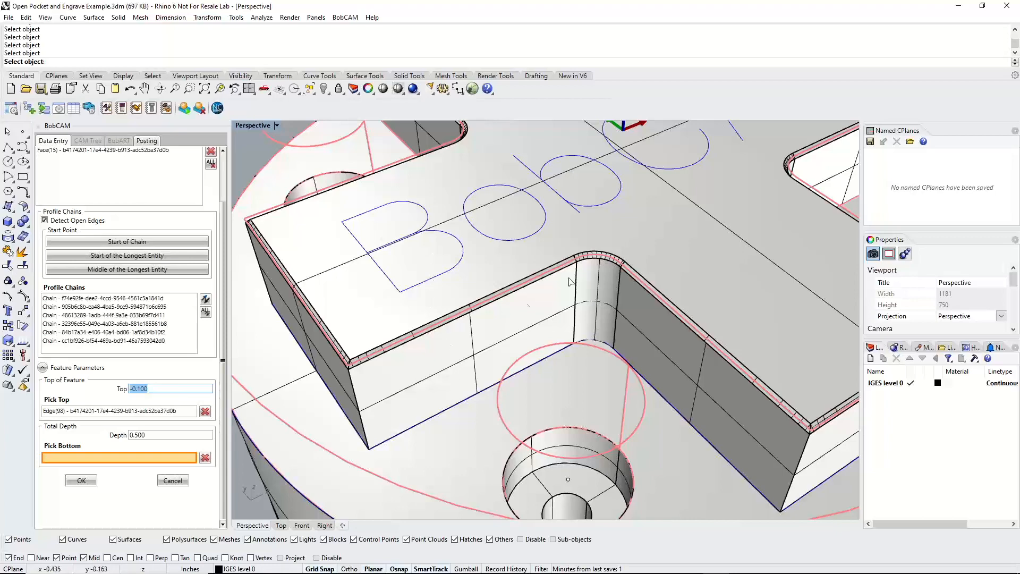
# Pick a counterbore's rim on the pocket floor as the bottom of the feature and accept the geometry selection
pyautogui.scroll(-3, 514, 270)
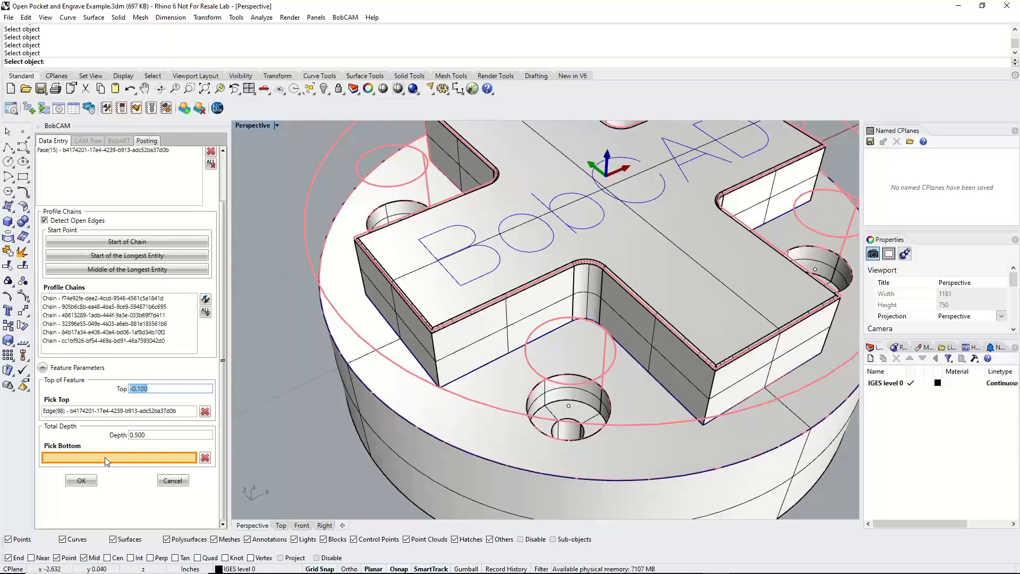
pyautogui.click(105, 458)
pyautogui.click(545, 437)
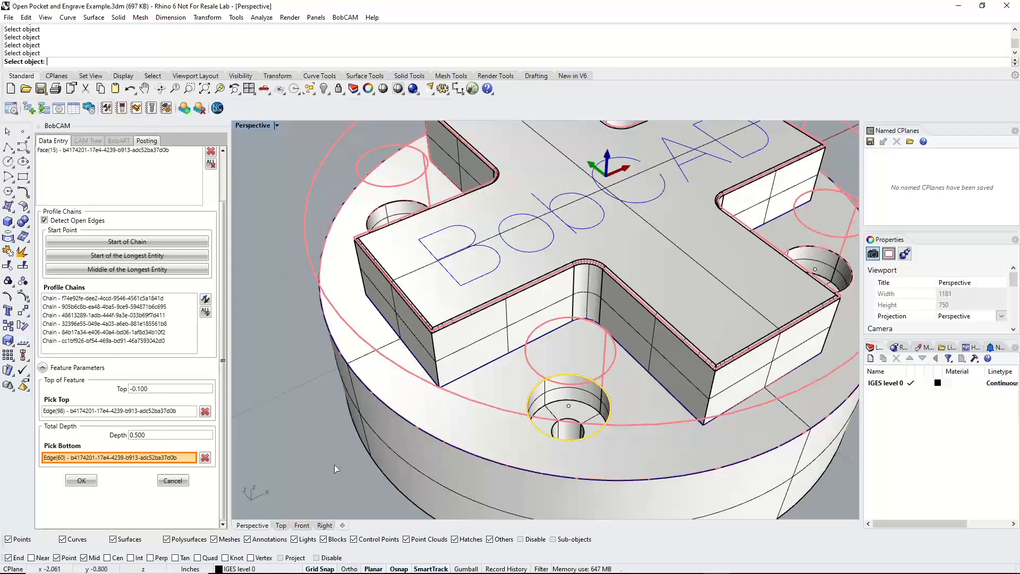
pyautogui.moveTo(165, 435); pyautogui.dragTo(112, 429)
pyautogui.click(92, 482)
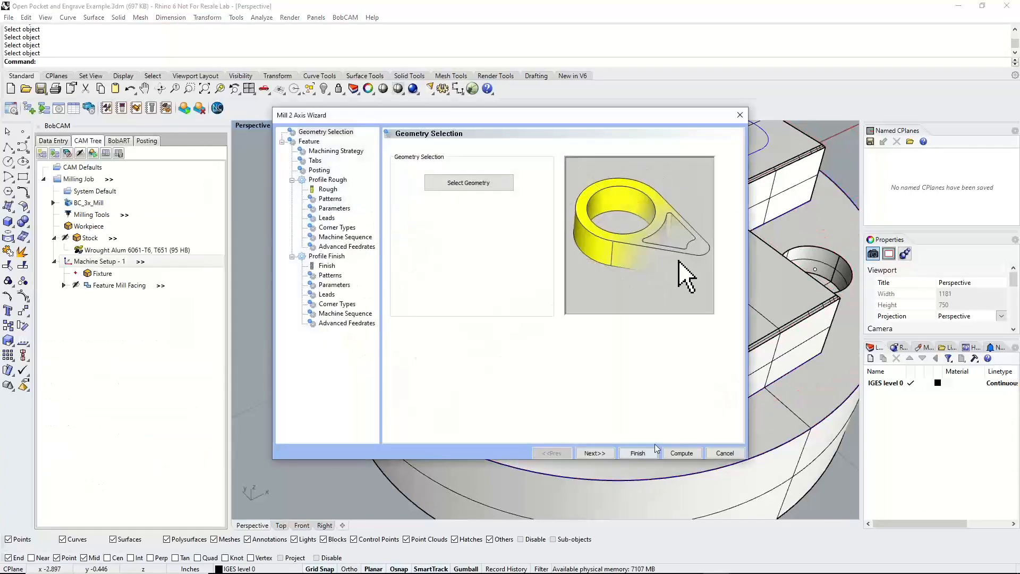
# Review the feature's rapid and feed planes and continue to the machining strategy
pyautogui.click(602, 453)
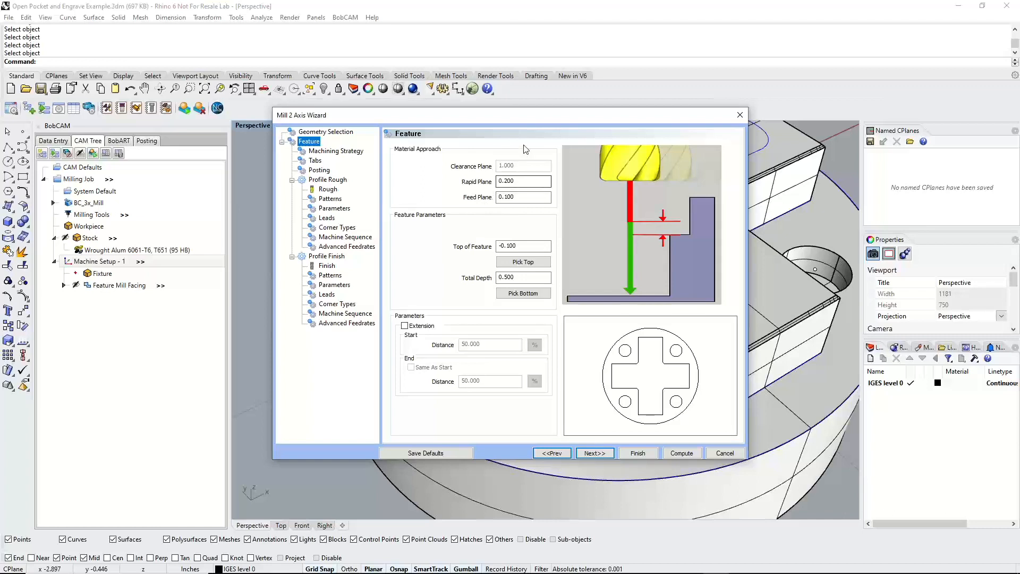
pyautogui.click(521, 181)
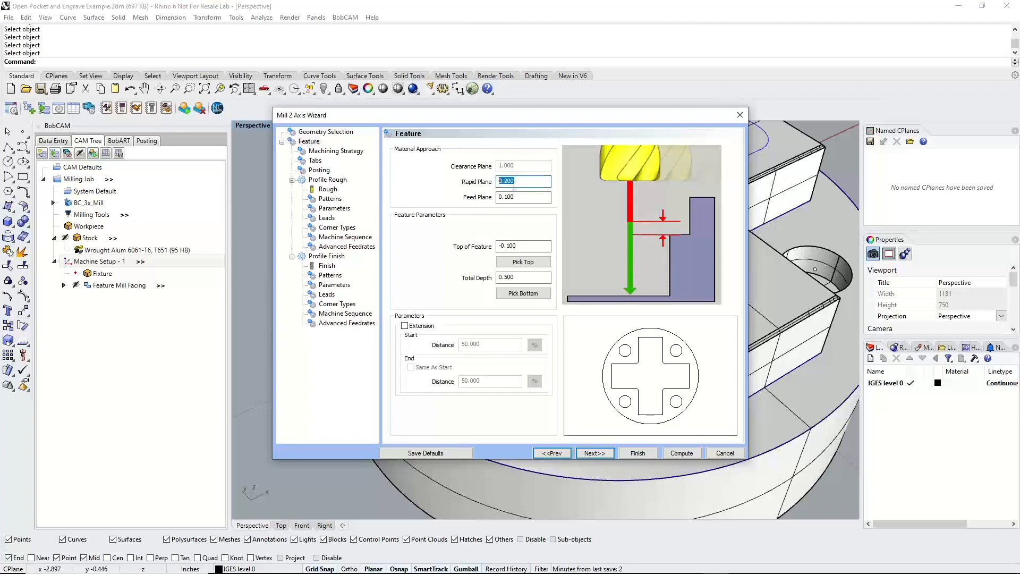
pyautogui.press('Tab')
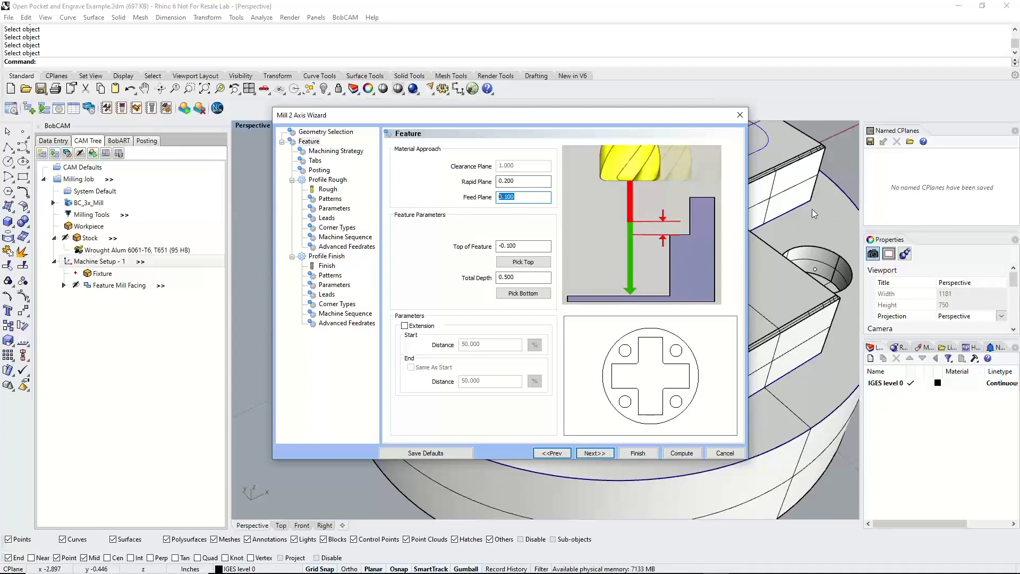
pyautogui.hotkey('shift', 'Tab')
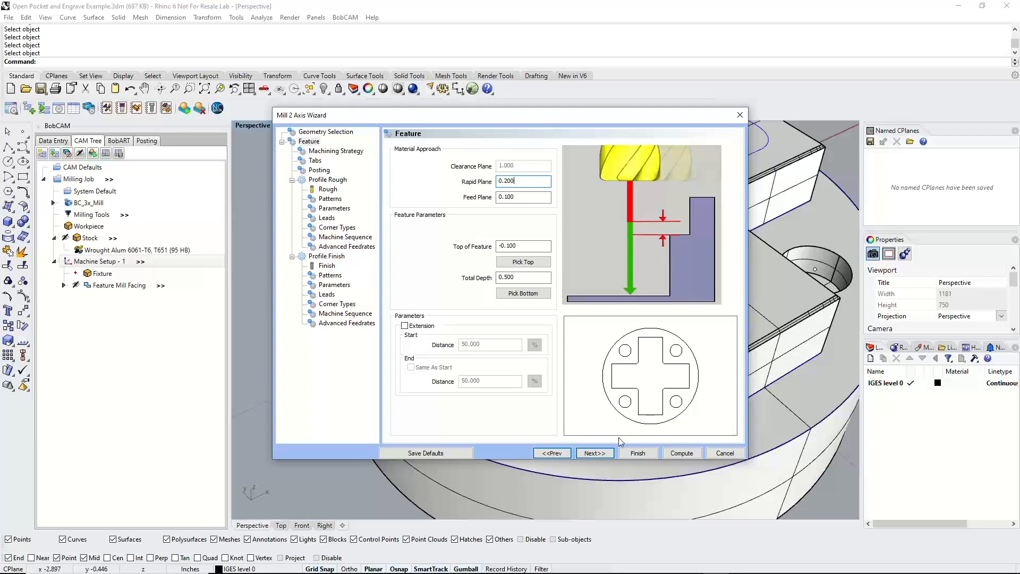
pyautogui.click(595, 453)
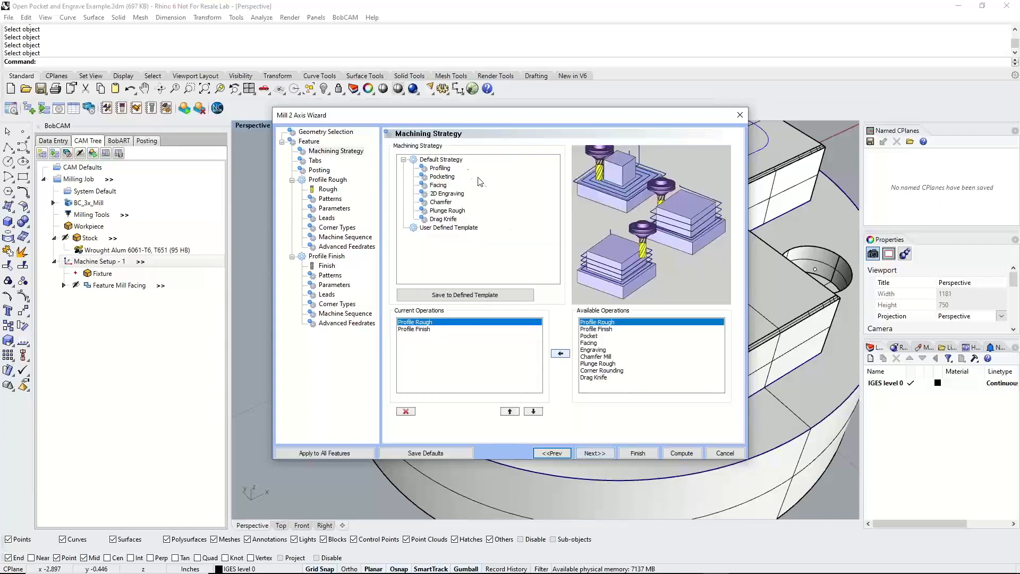
# Apply the Pocketing strategy to the feature and add a Chamfer Mill operation after Profile Finish
pyautogui.click(442, 176)
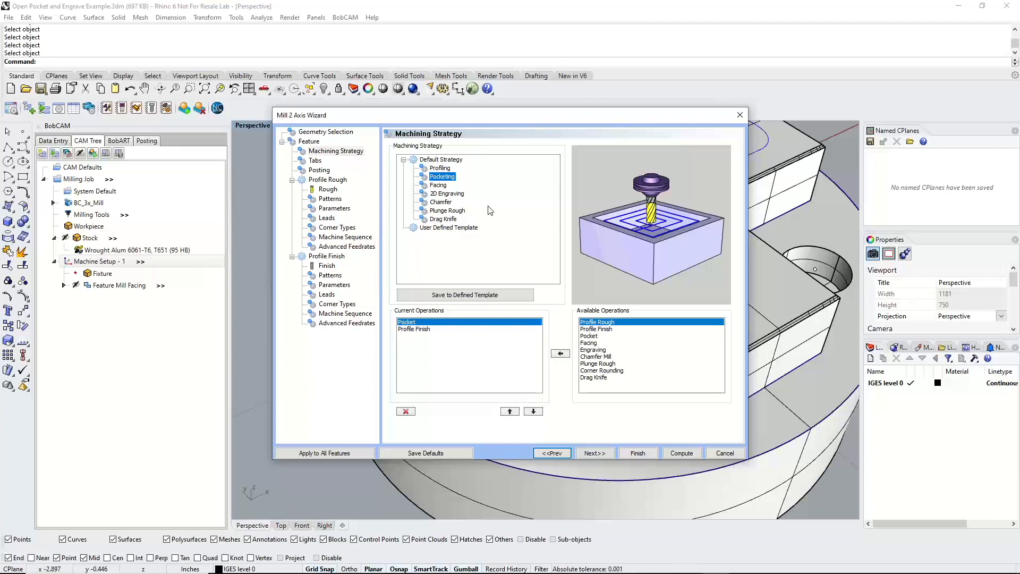
pyautogui.click(420, 322)
pyautogui.click(421, 329)
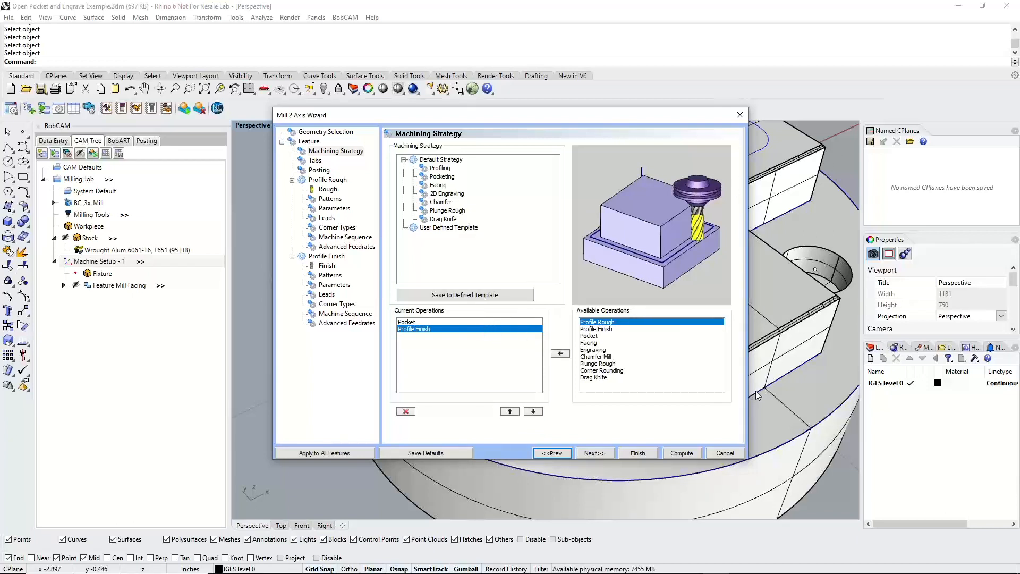
pyautogui.click(599, 357)
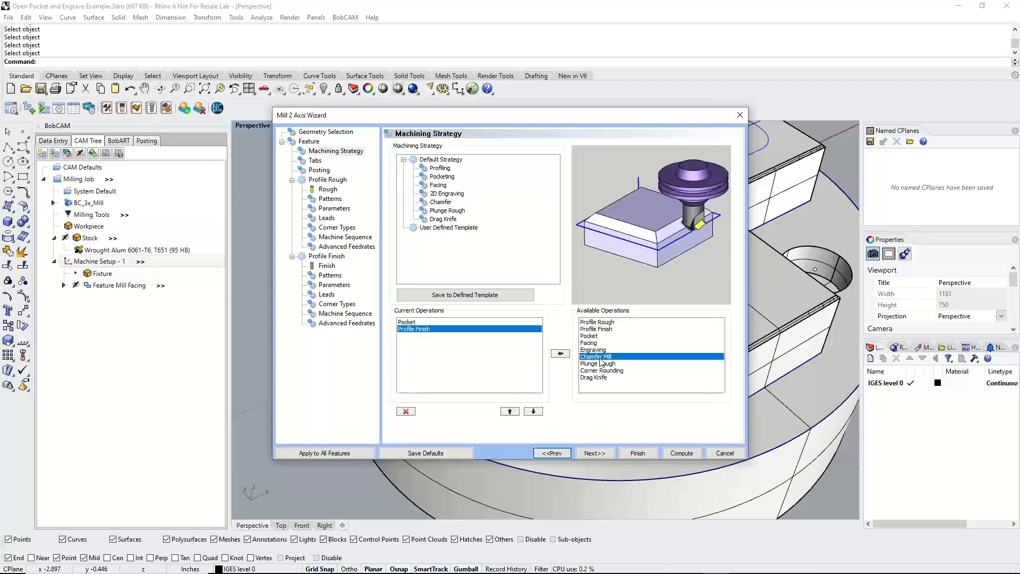
pyautogui.click(560, 354)
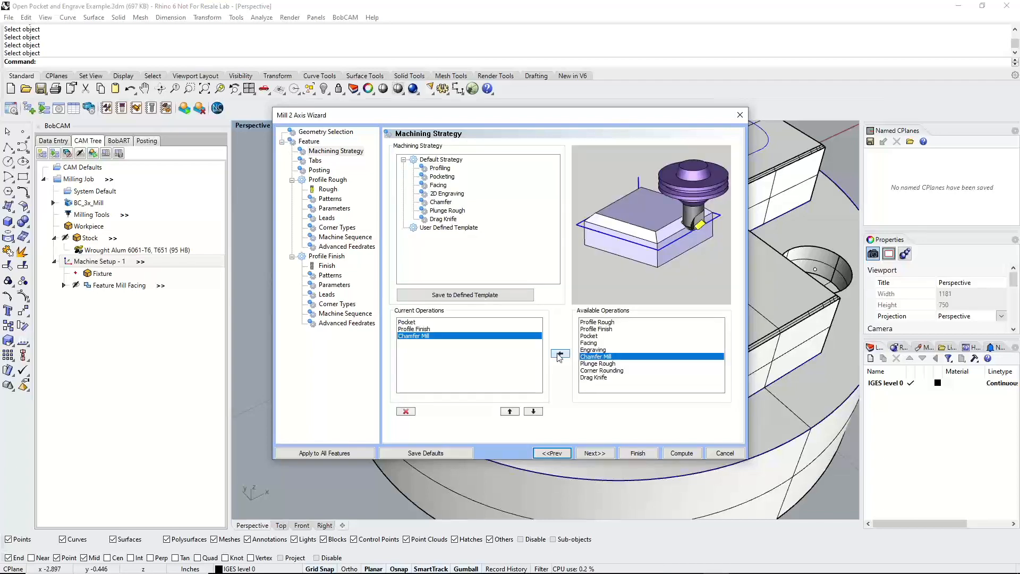
pyautogui.click(408, 322)
pyautogui.click(409, 329)
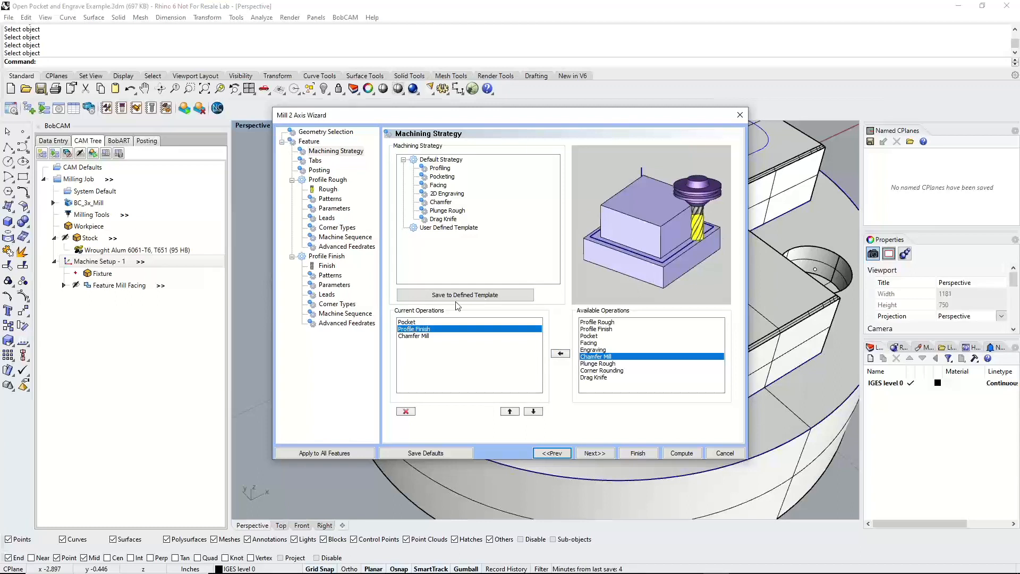
# Accept the machining strategy and pass the tabs and posting settings as they are to reach the pocket's rough tool
pyautogui.click(424, 336)
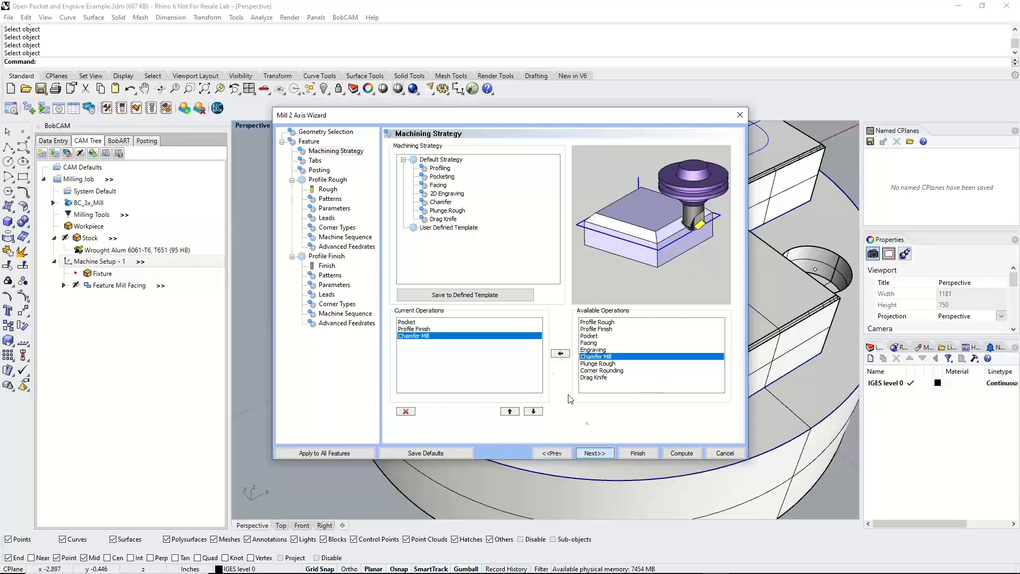
pyautogui.click(595, 453)
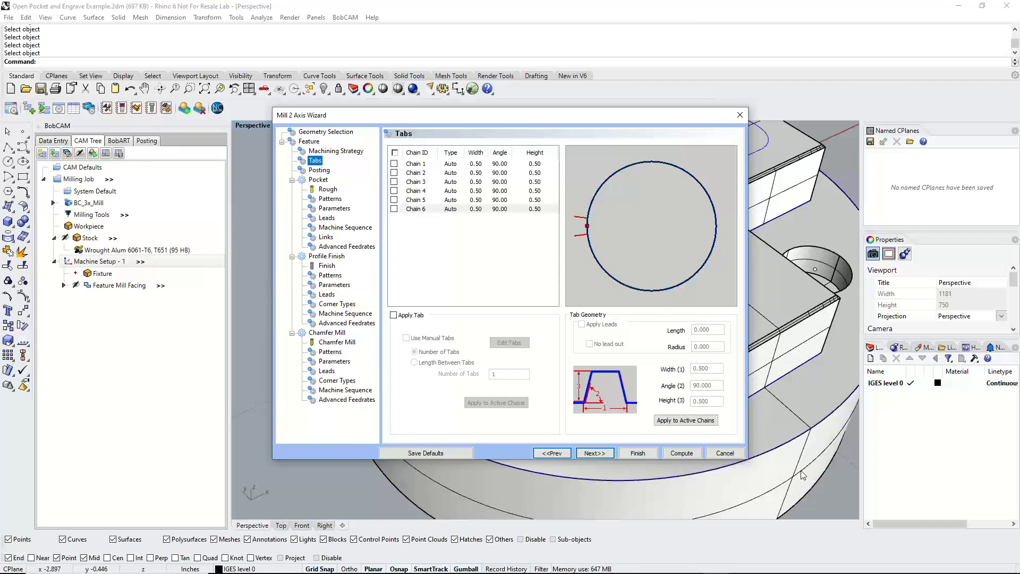
pyautogui.click(604, 453)
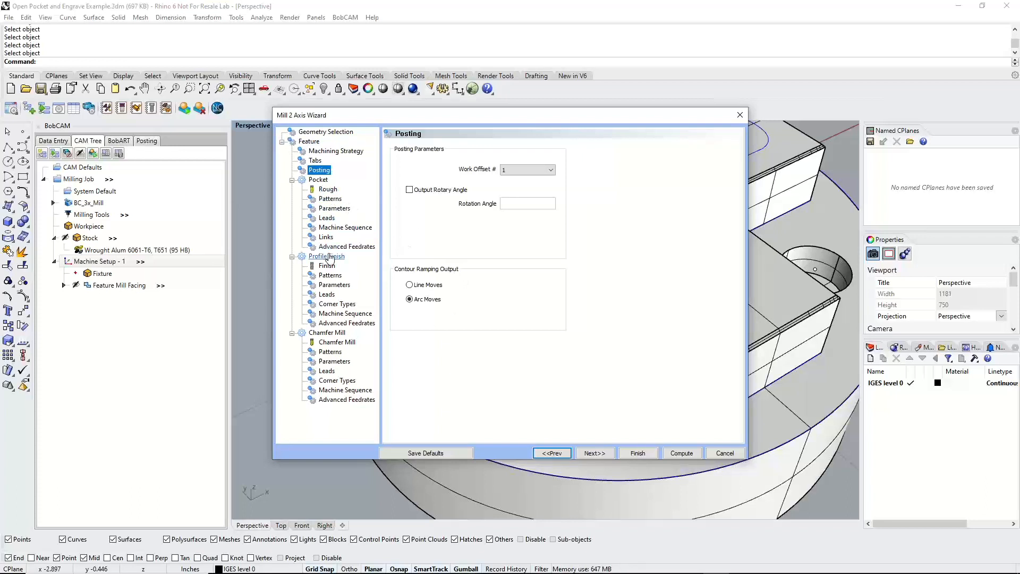
pyautogui.click(595, 453)
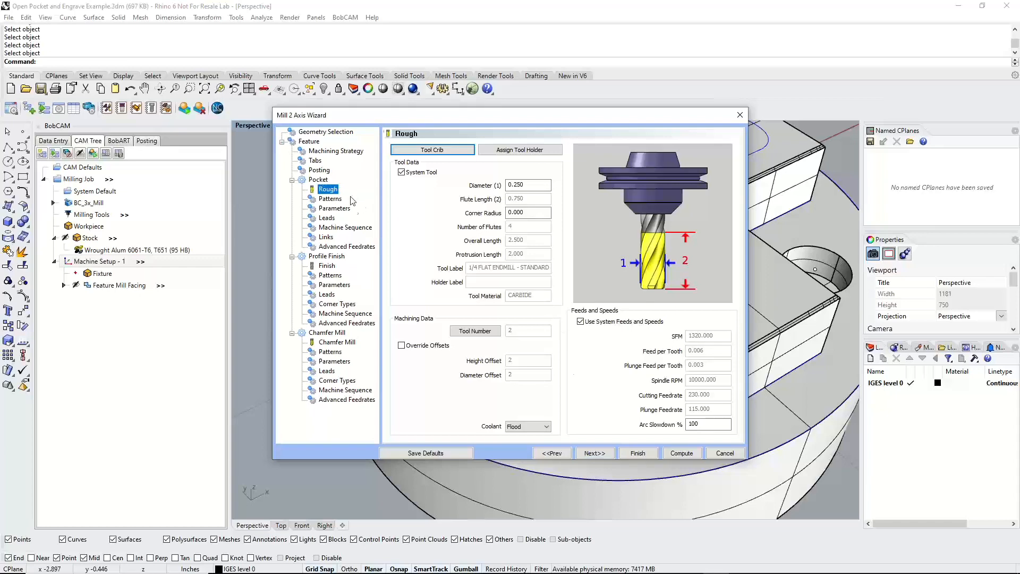
# Assign the 1/2 flat rough endmill from the tool crib to the pocket operation and keep the coolant on Flood
pyautogui.click(444, 151)
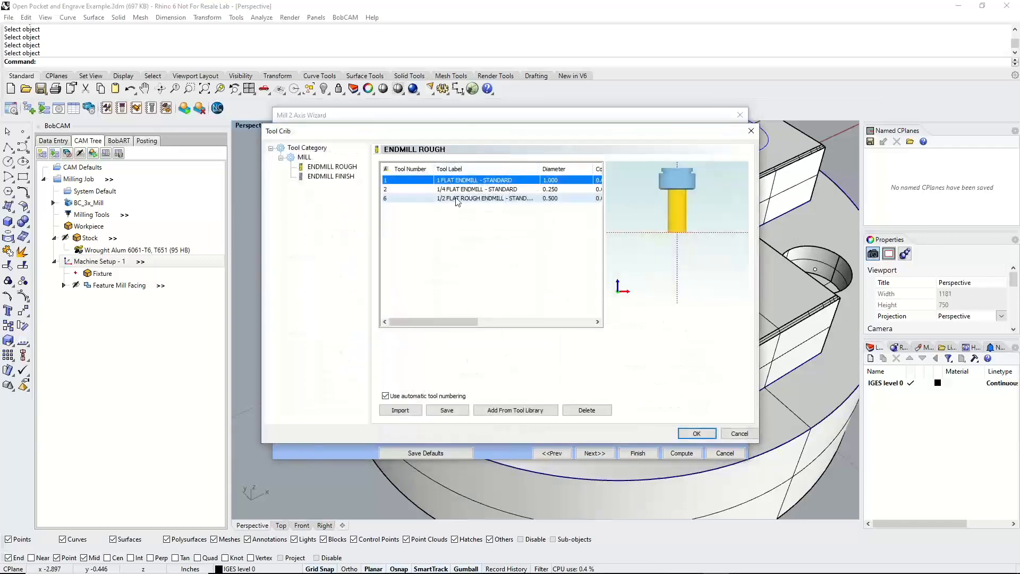
pyautogui.click(456, 198)
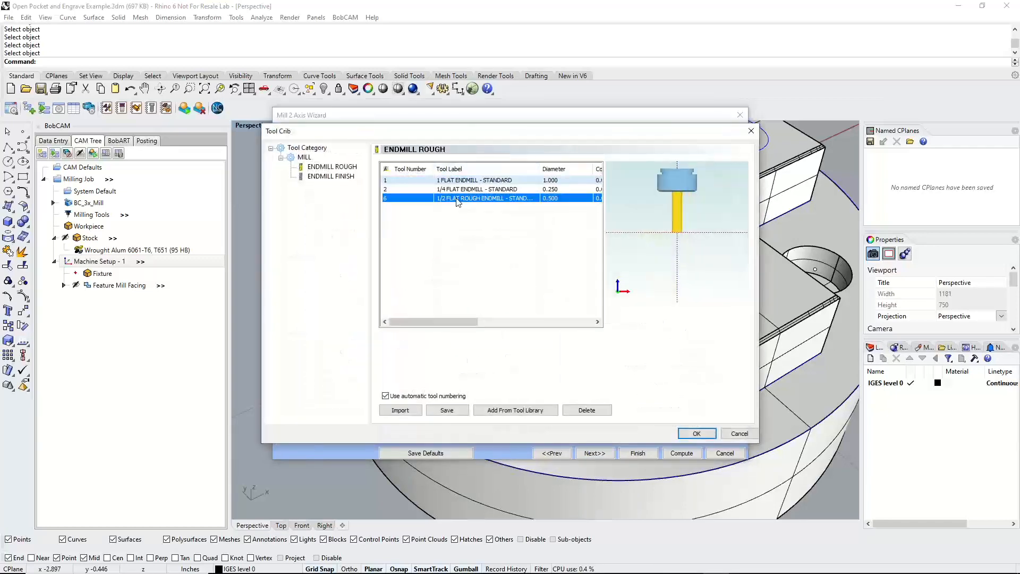
pyautogui.click(695, 434)
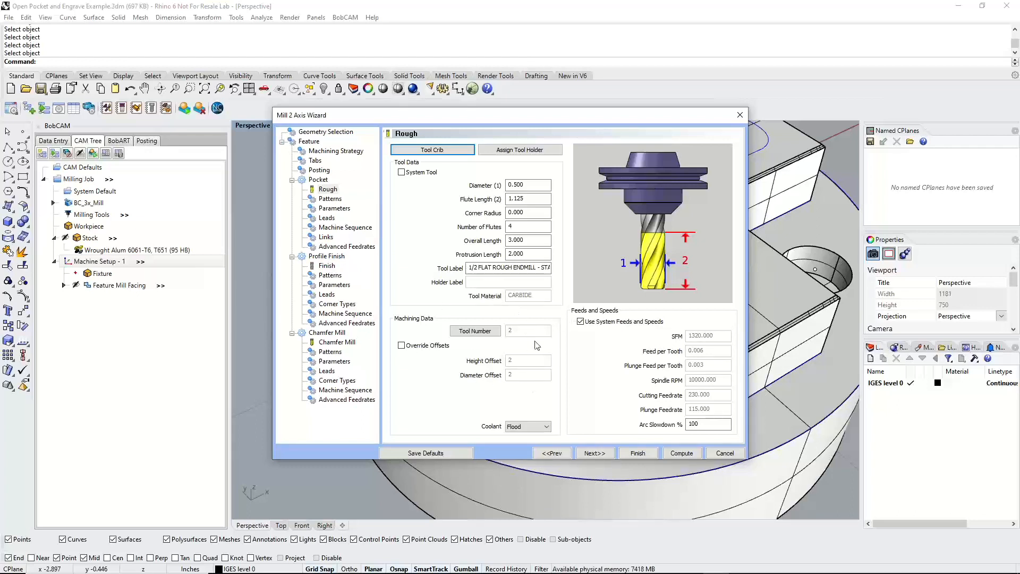
pyautogui.click(537, 428)
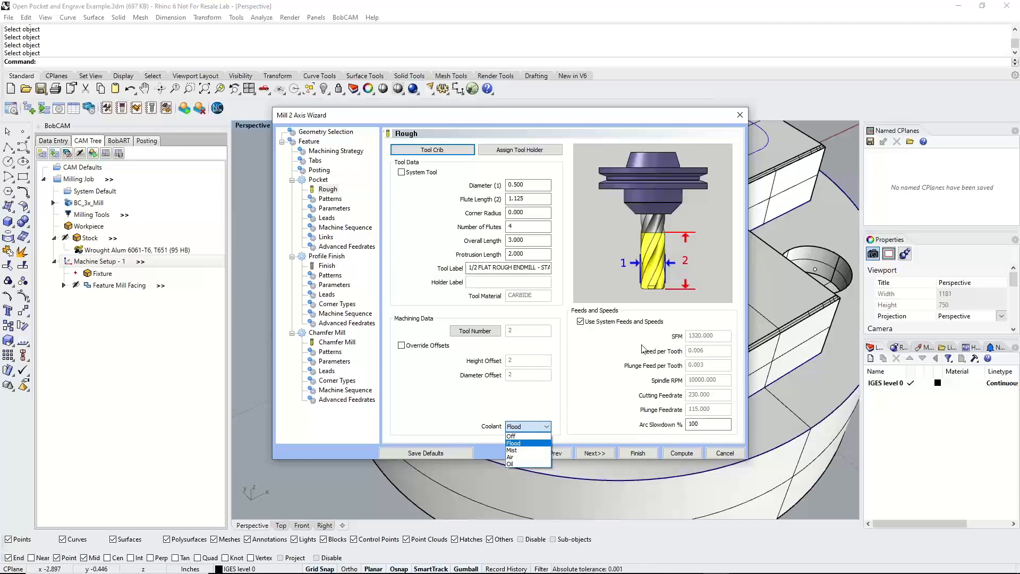
pyautogui.click(590, 340)
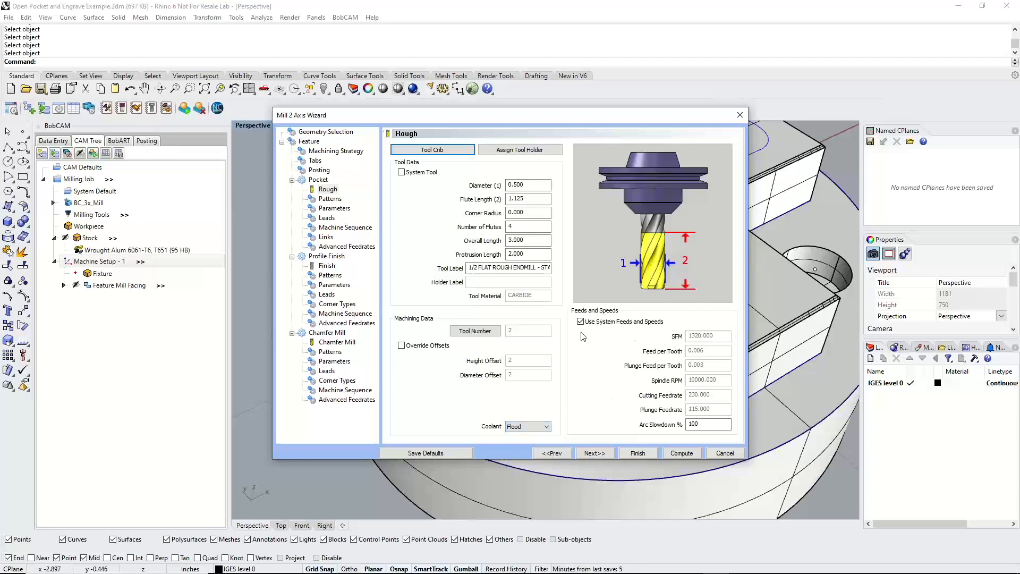
# Turn off system feeds and speeds for the rough tool and check its SFM, spindle speed and feedrate values
pyautogui.click(581, 322)
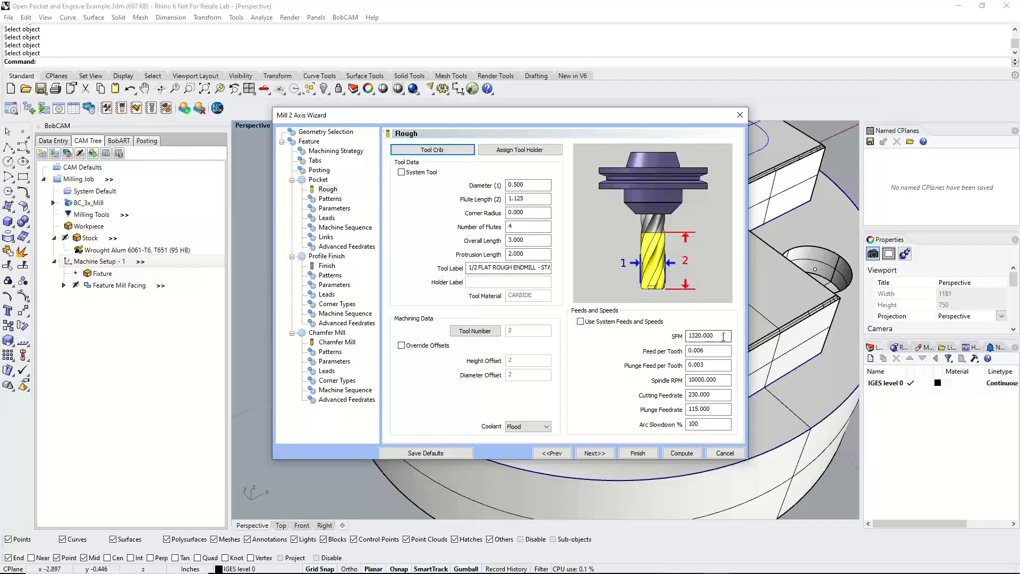
pyautogui.moveTo(729, 336); pyautogui.dragTo(661, 330)
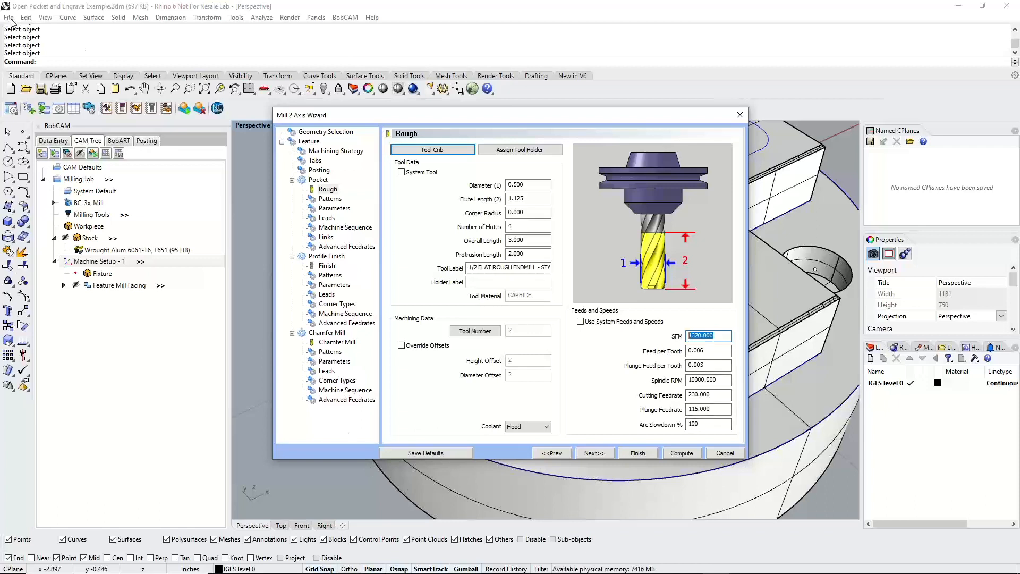
pyautogui.click(712, 362)
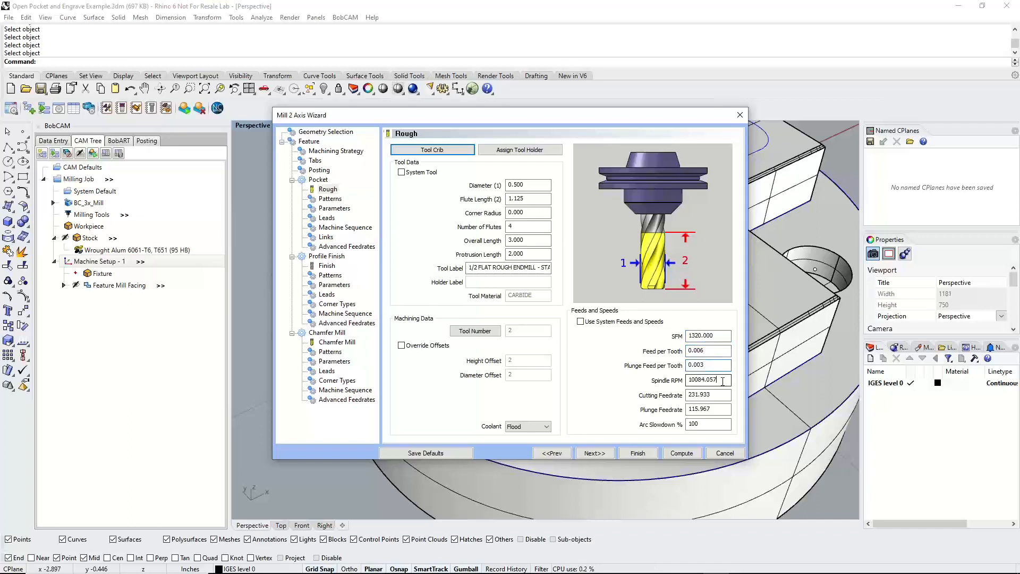
pyautogui.press('Tab')
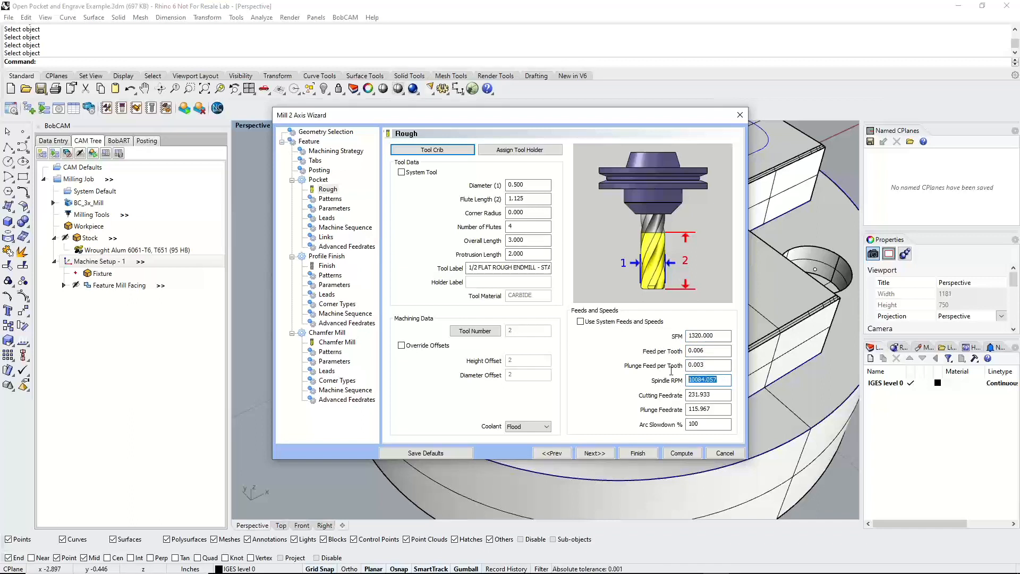
pyautogui.press('Tab')
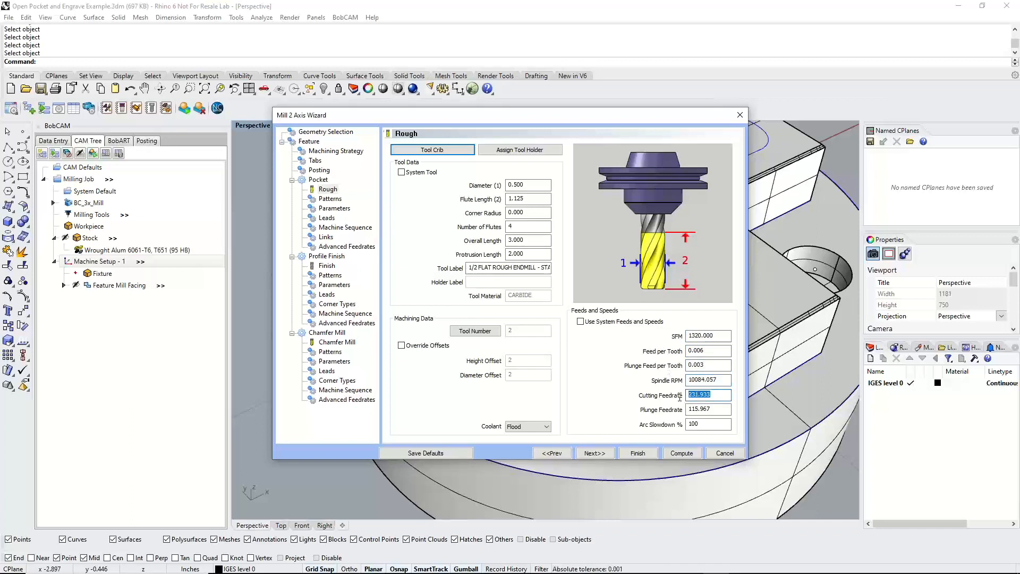
pyautogui.press('Tab')
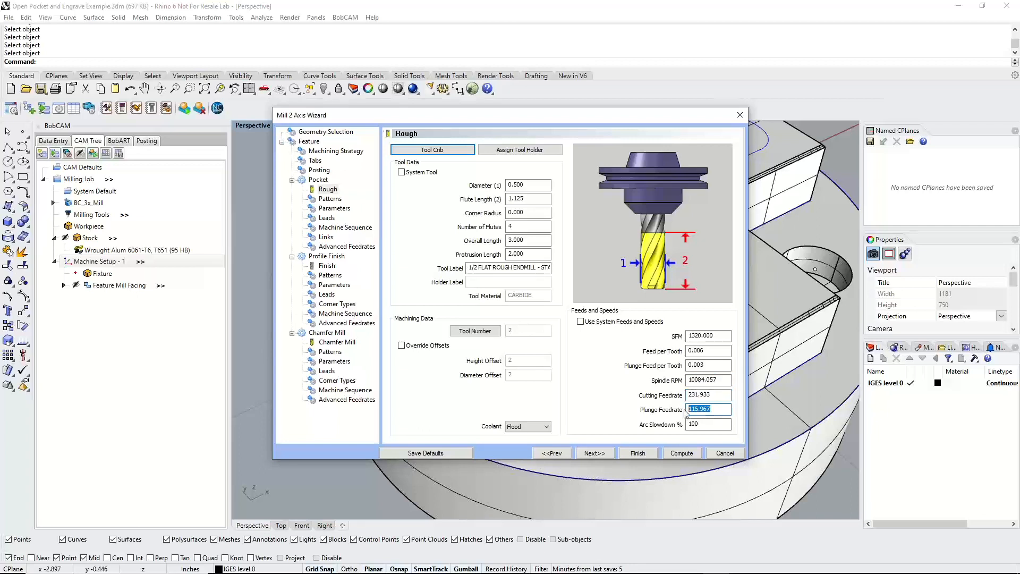
# Set the rough tool's spindle speed to 6000 RPM, cutting feedrate to 100 and plunge feedrate to 25, and continue to the patterns
pyautogui.doubleClick(714, 381)
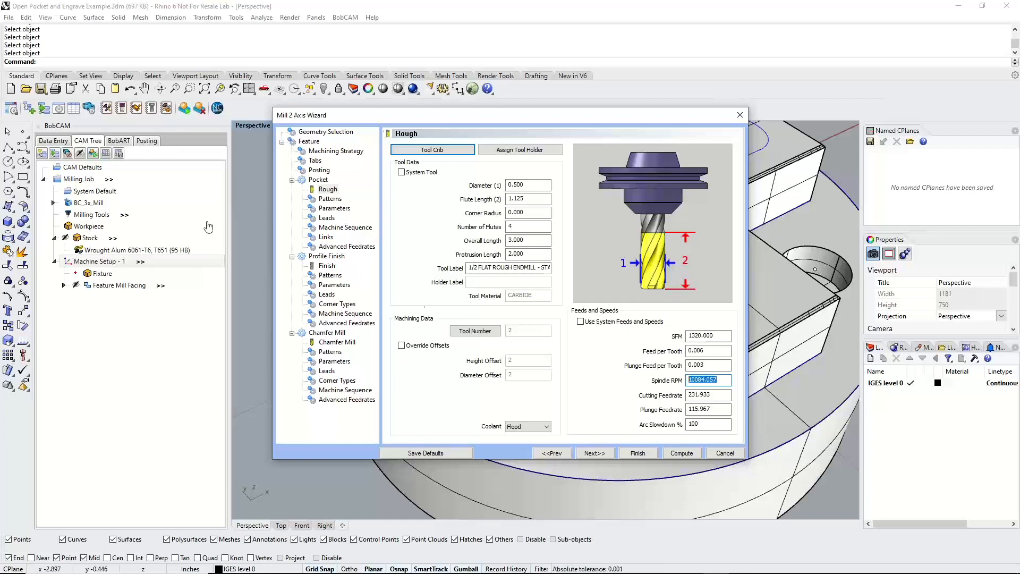
pyautogui.write('6000')
pyautogui.press('Tab')
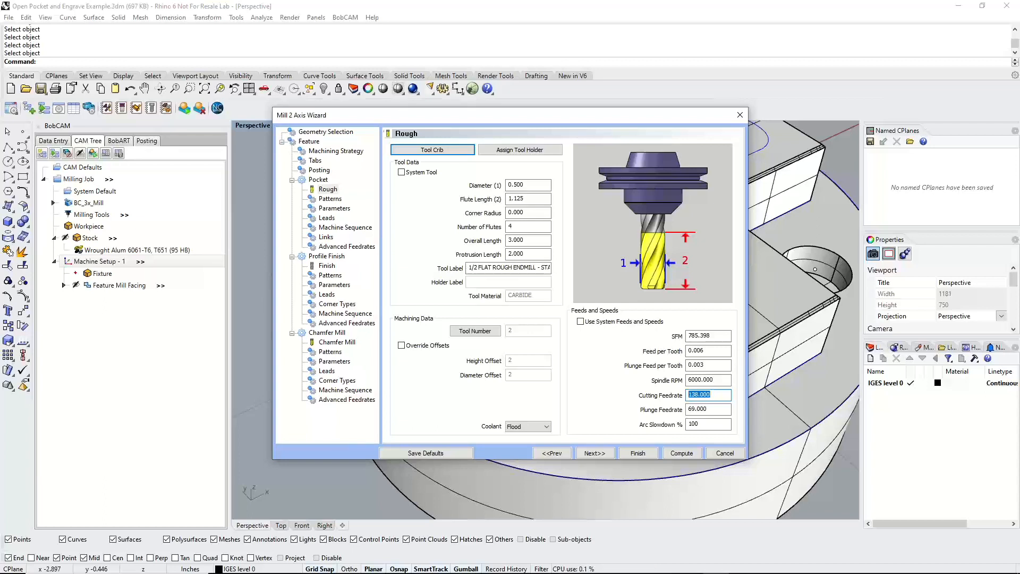
pyautogui.write('100')
pyautogui.press('Tab')
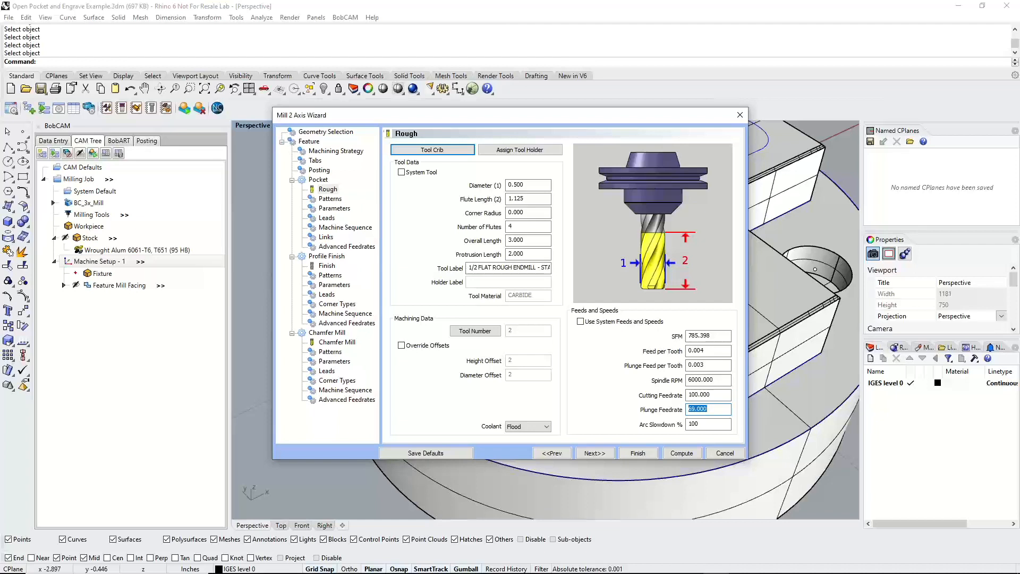
pyautogui.write('25')
pyautogui.press('Tab')
pyautogui.click(711, 394)
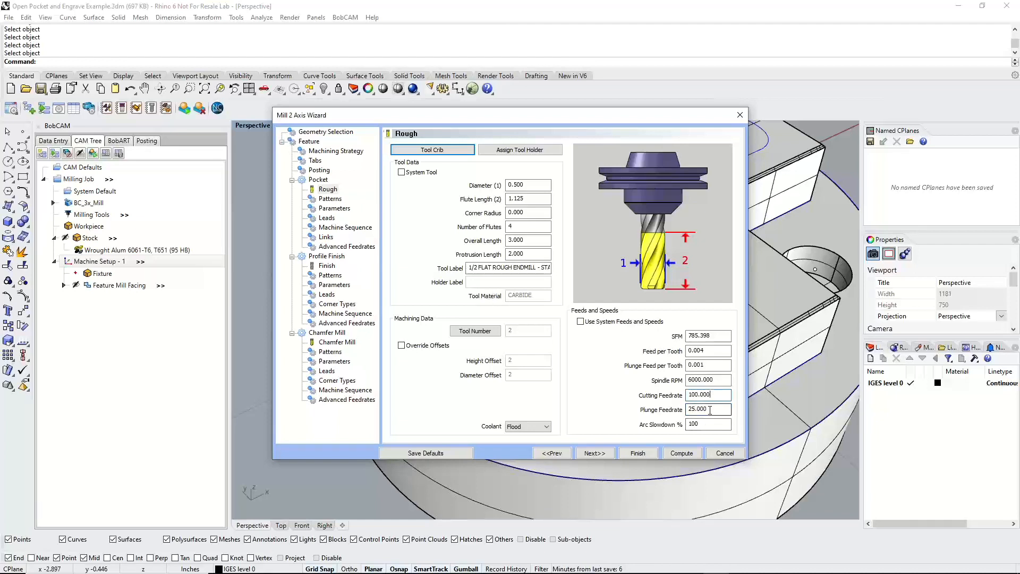
pyautogui.click(719, 380)
pyautogui.click(594, 454)
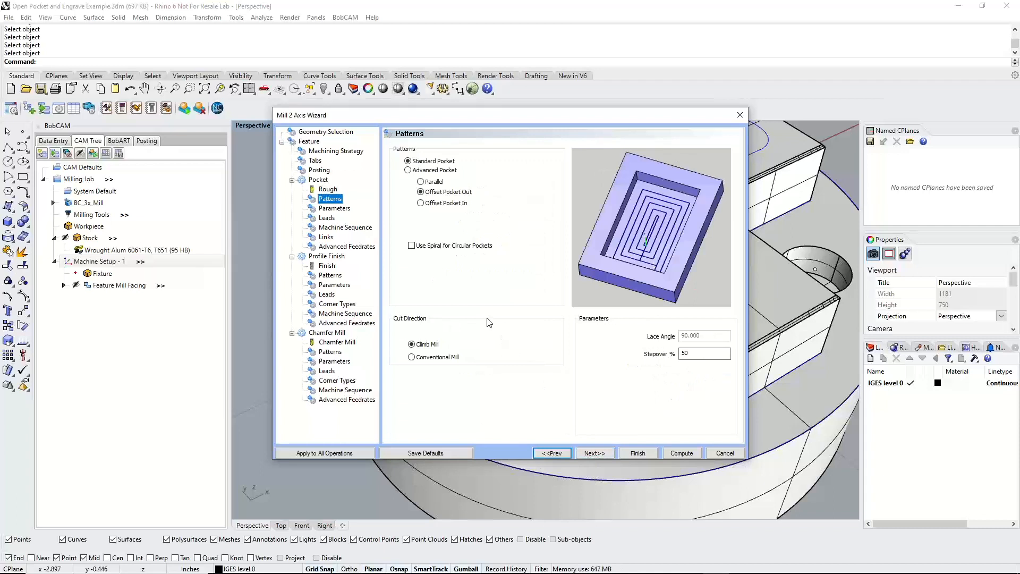
# Keep the Standard Pocket pattern with climb milling, set the stepover to 35%, and continue to the parameters
pyautogui.click(408, 162)
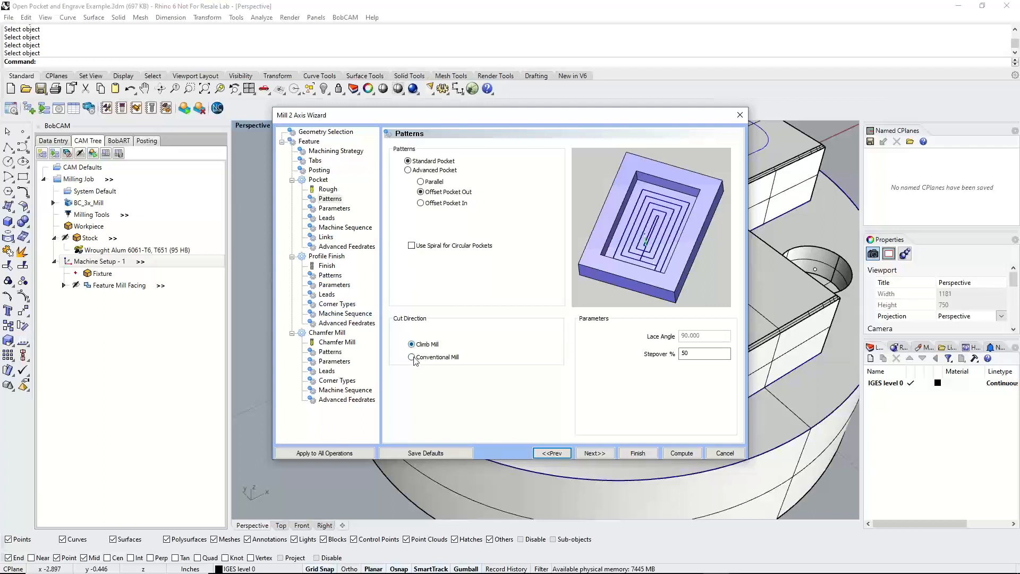
pyautogui.doubleClick(696, 353)
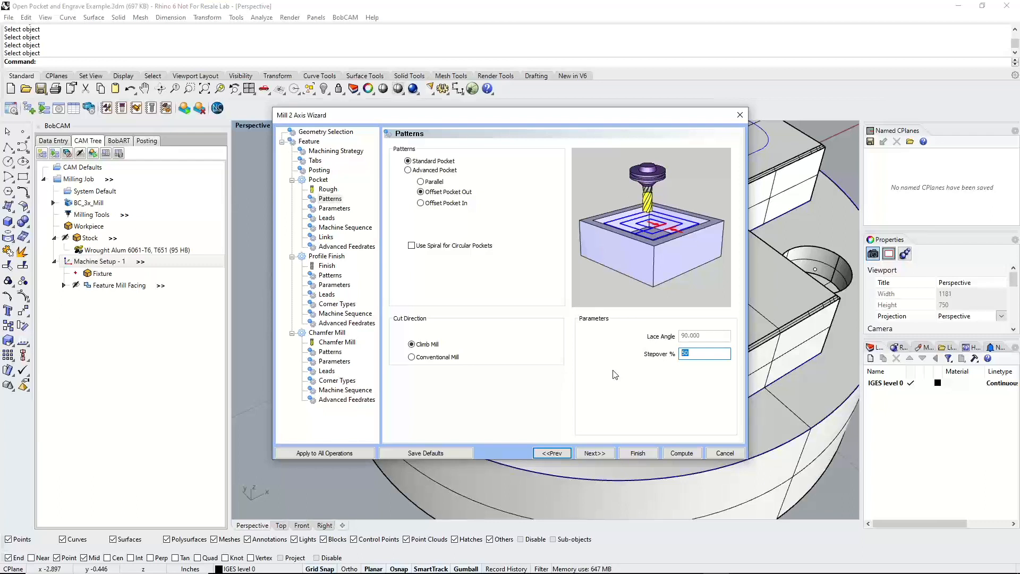
pyautogui.write('35')
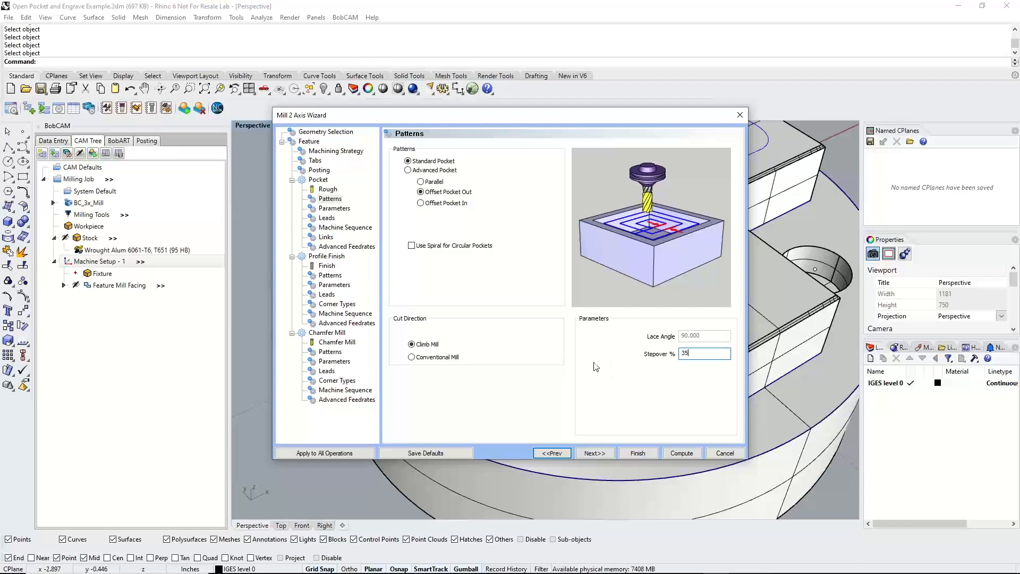
pyautogui.click(593, 453)
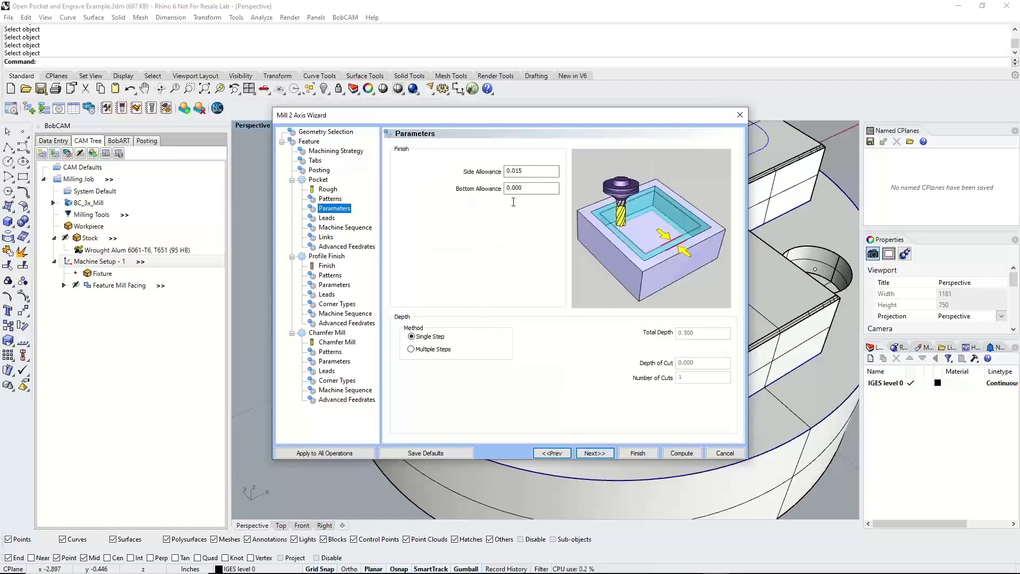
# Review the pocket's side and bottom allowances and set the depth method to Multiple Steps with a 0.250 depth of cut
pyautogui.press('Tab')
pyautogui.press('Tab')
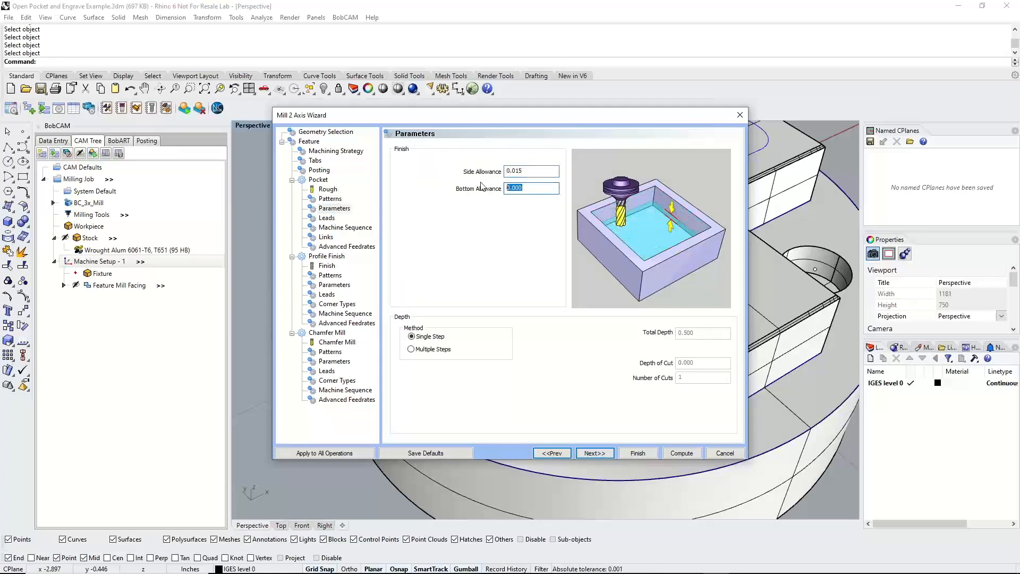
pyautogui.hotkey('shift', 'Tab')
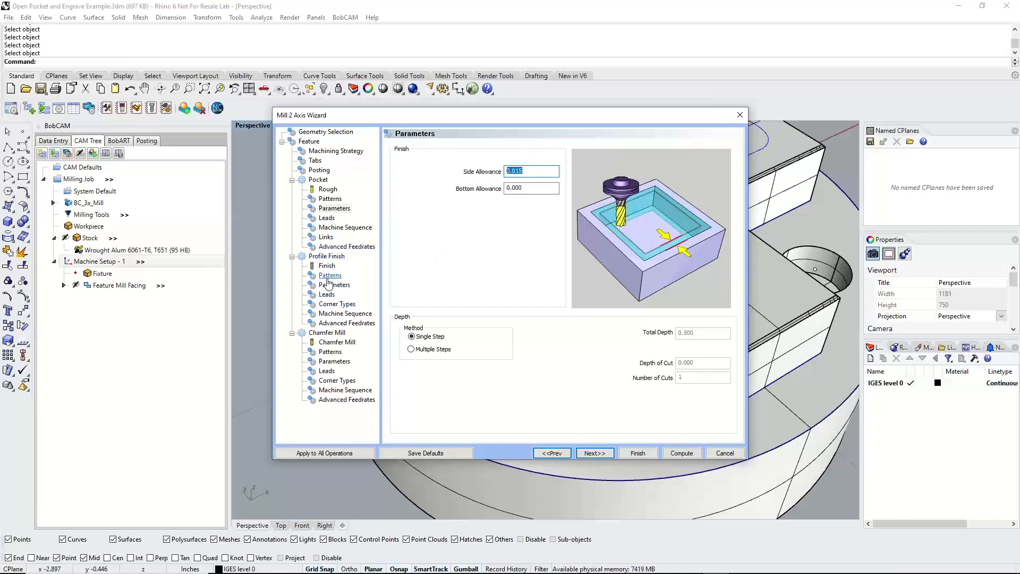
pyautogui.click(528, 192)
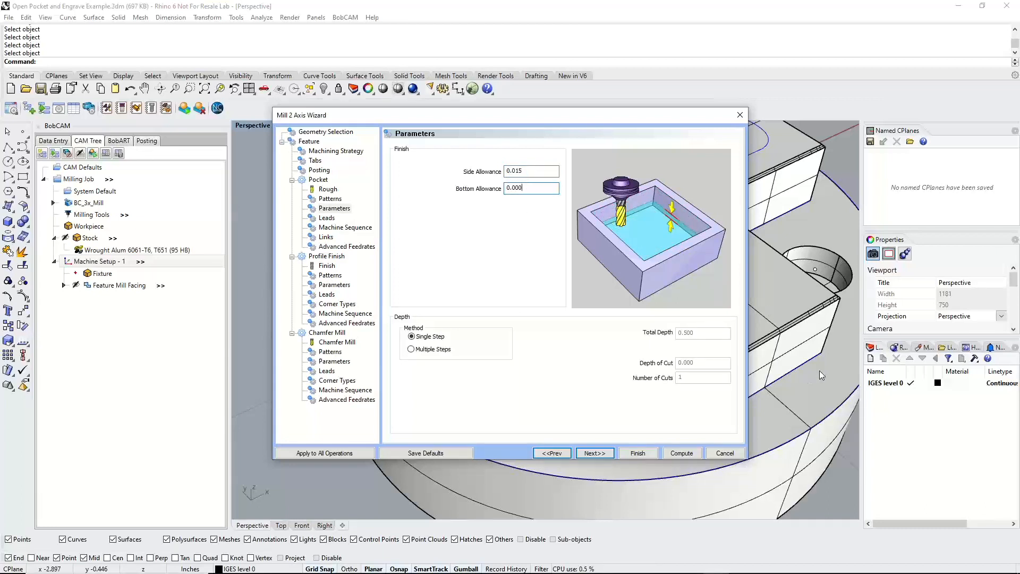
pyautogui.doubleClick(505, 187)
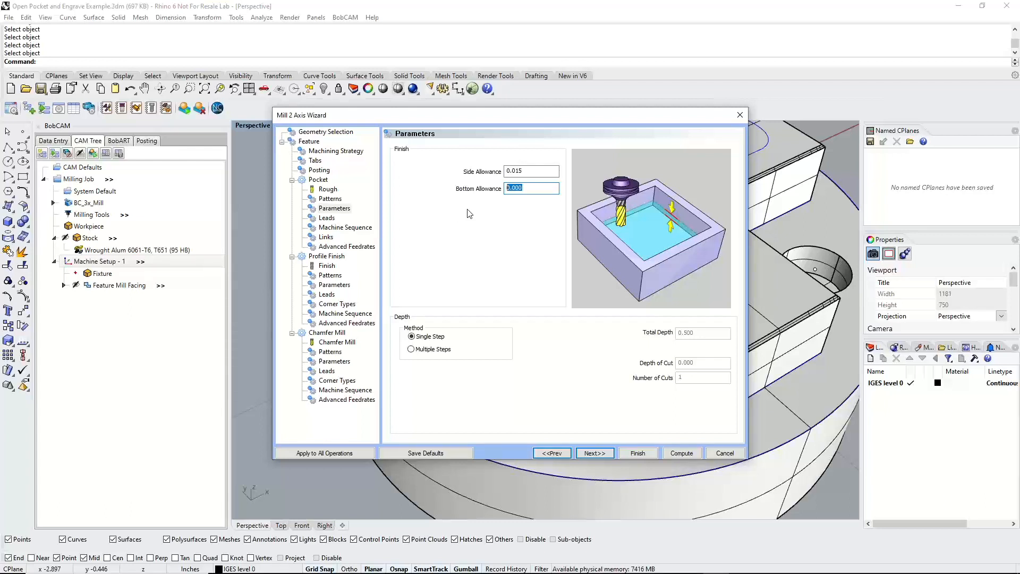
pyautogui.click(412, 350)
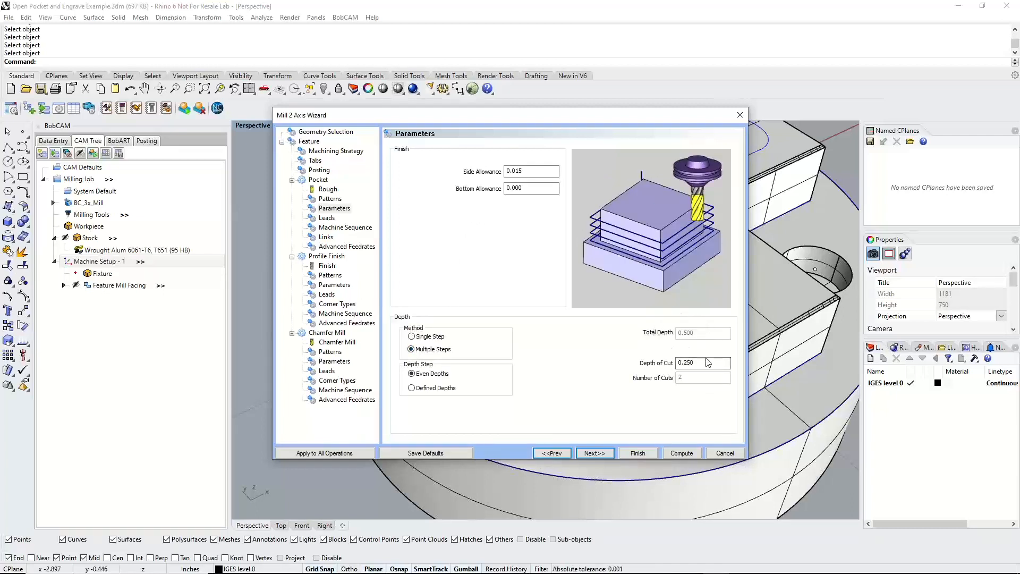
pyautogui.moveTo(709, 362); pyautogui.dragTo(669, 362)
pyautogui.click(596, 449)
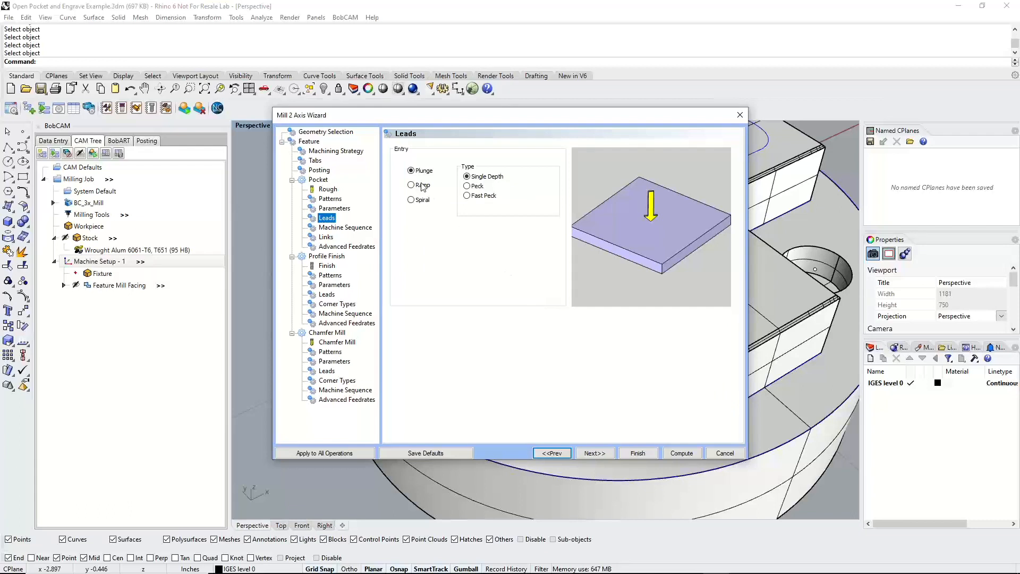
# Compare the Ramp and Spiral entry options for the pocket's leads and return the entry to Plunge
pyautogui.click(411, 186)
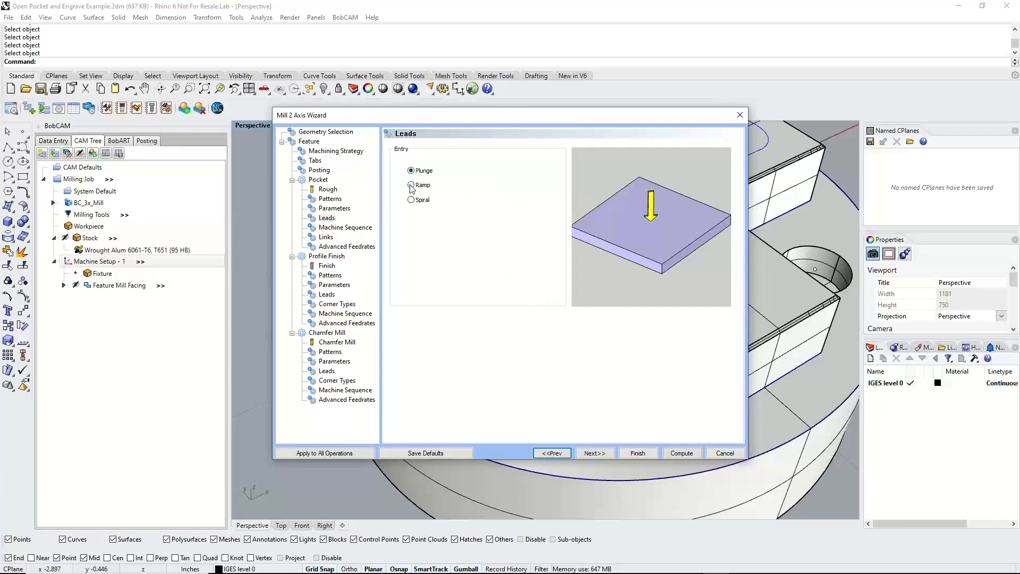
pyautogui.click(411, 200)
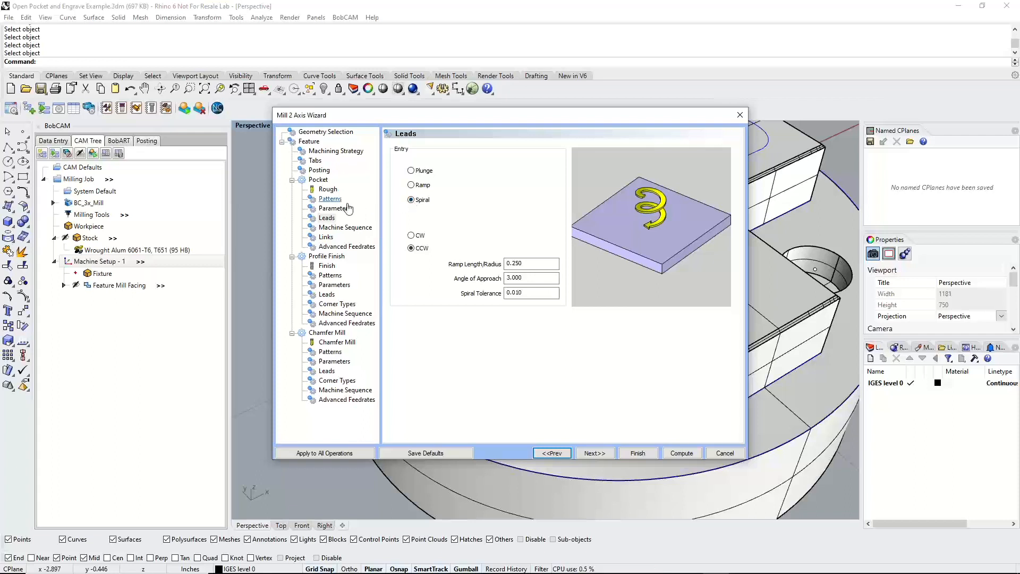
pyautogui.click(411, 185)
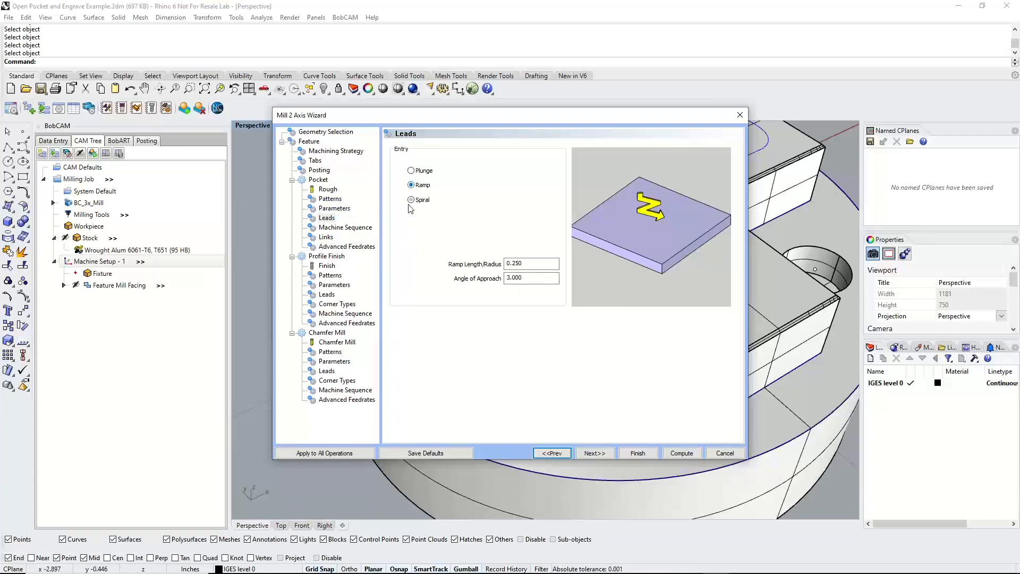
pyautogui.click(410, 200)
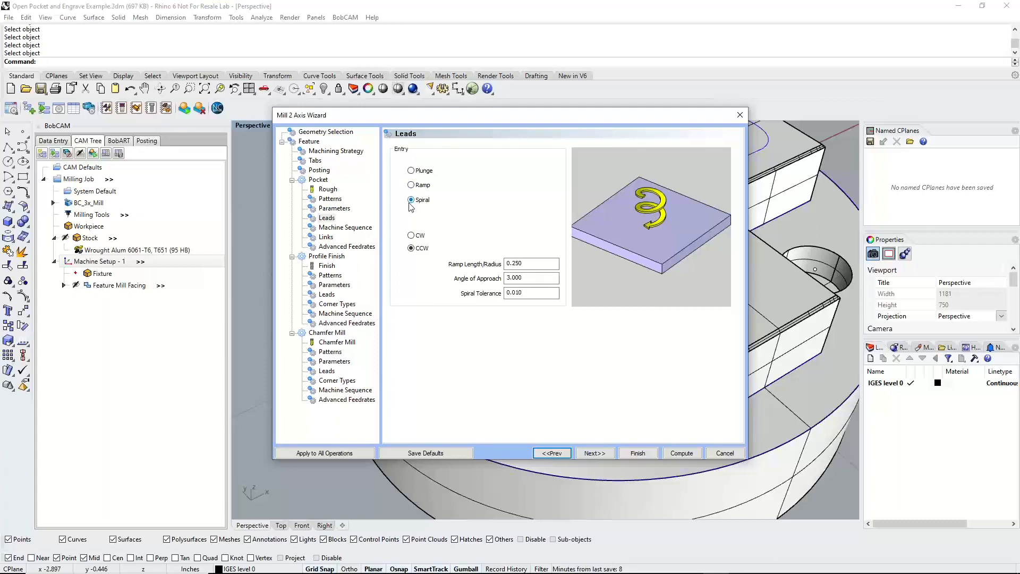
pyautogui.click(412, 170)
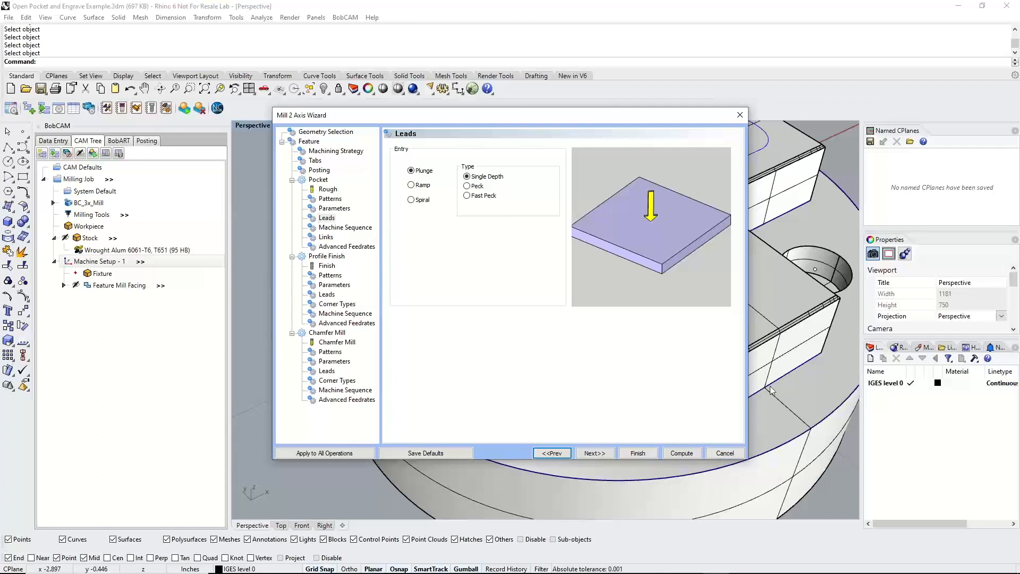
# Compare the sort orders for the pocket's machine sequence, set it to Optimized, and continue to the links
pyautogui.click(606, 451)
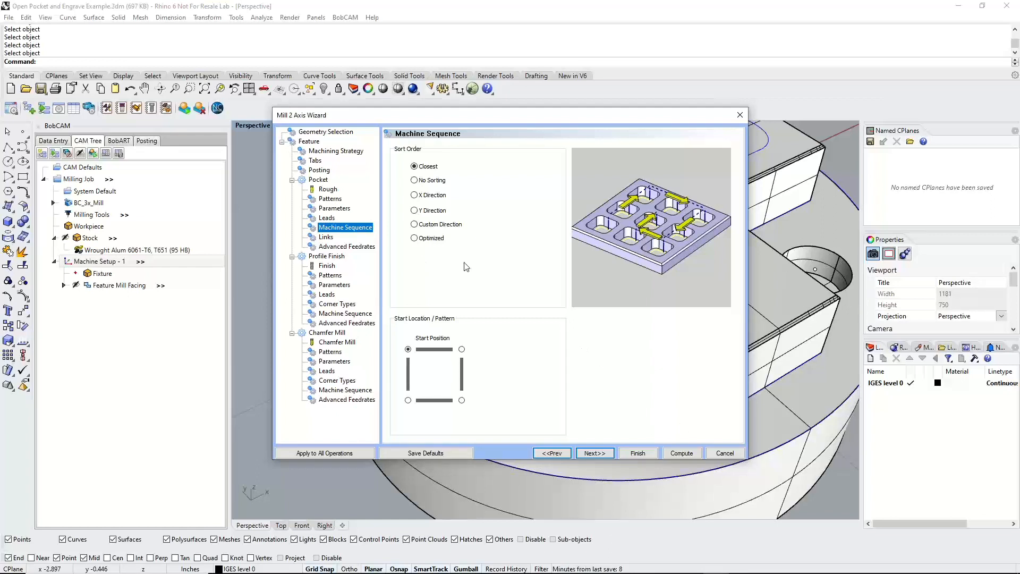
pyautogui.click(414, 238)
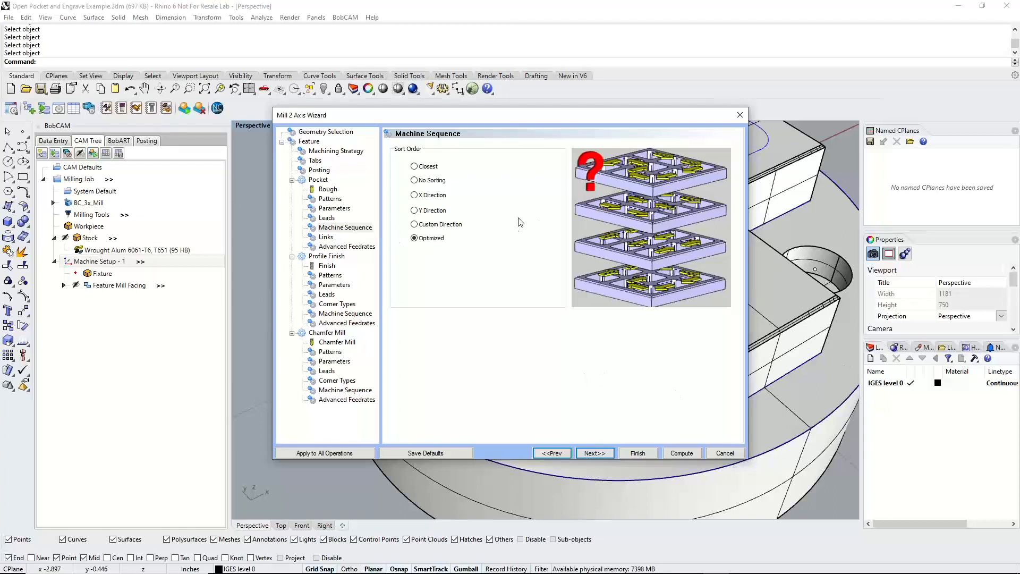
pyautogui.click(415, 166)
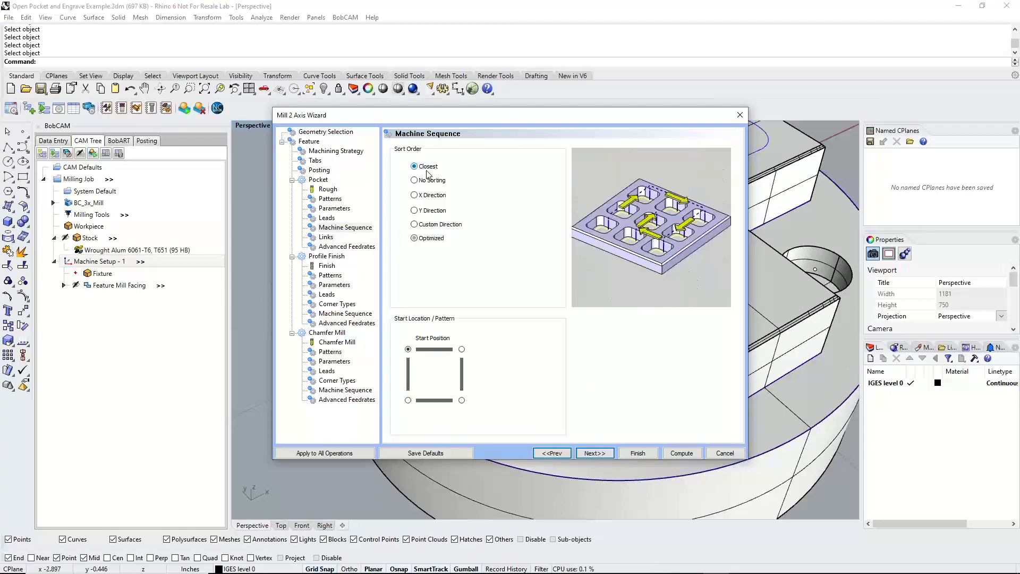
pyautogui.click(431, 181)
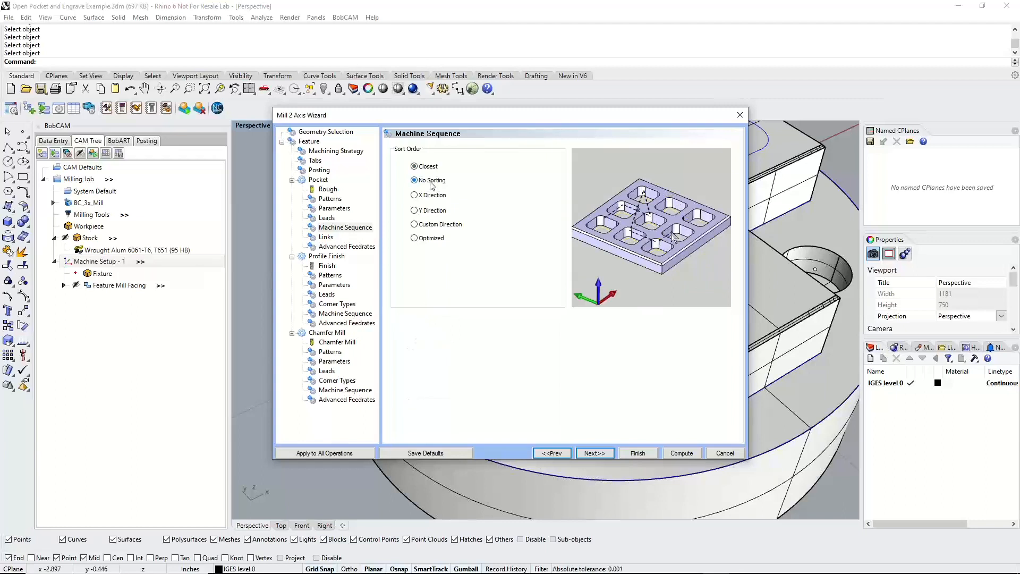
pyautogui.click(434, 210)
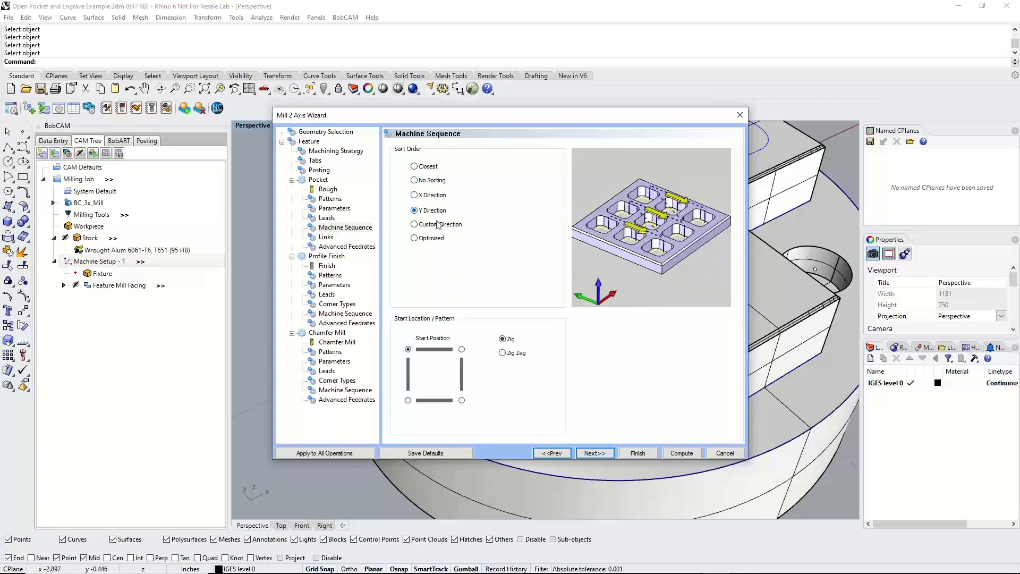
pyautogui.click(439, 225)
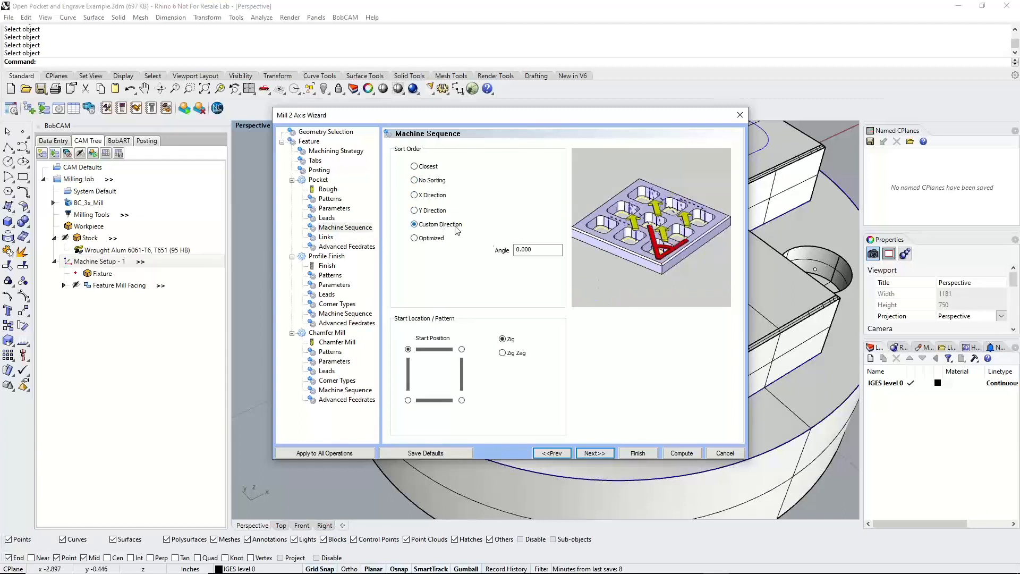
pyautogui.press('Tab')
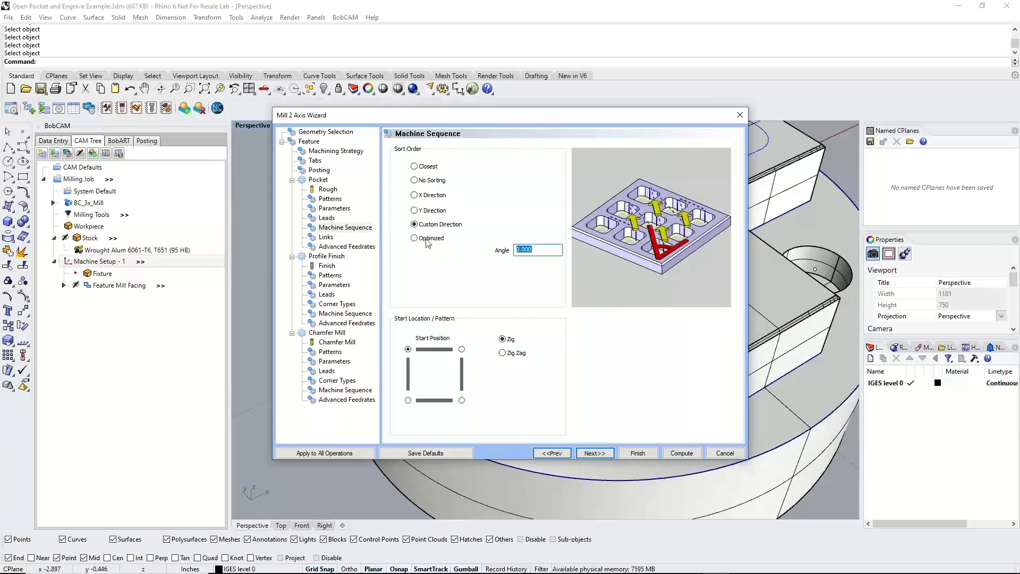
pyautogui.click(426, 239)
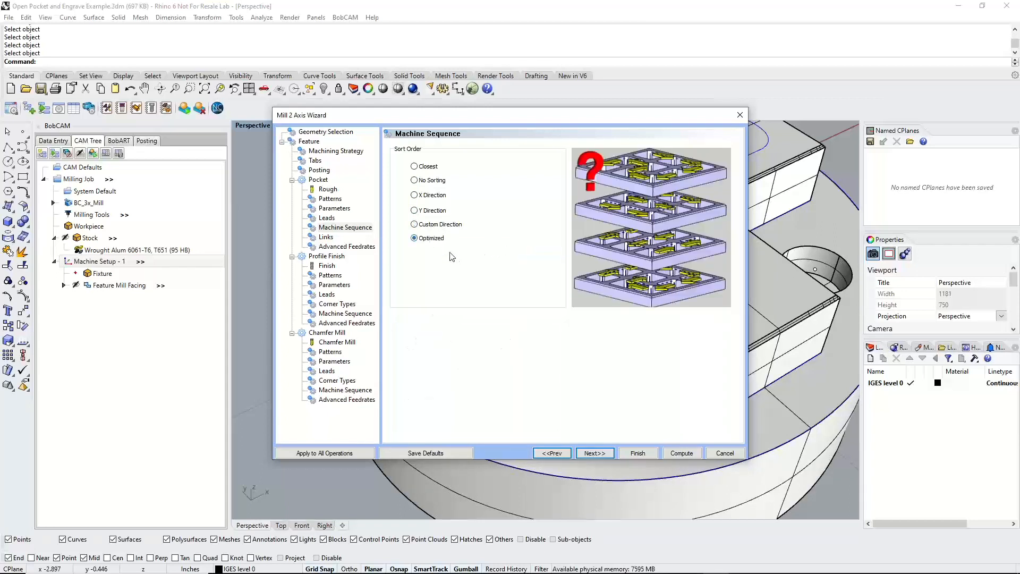
pyautogui.click(595, 453)
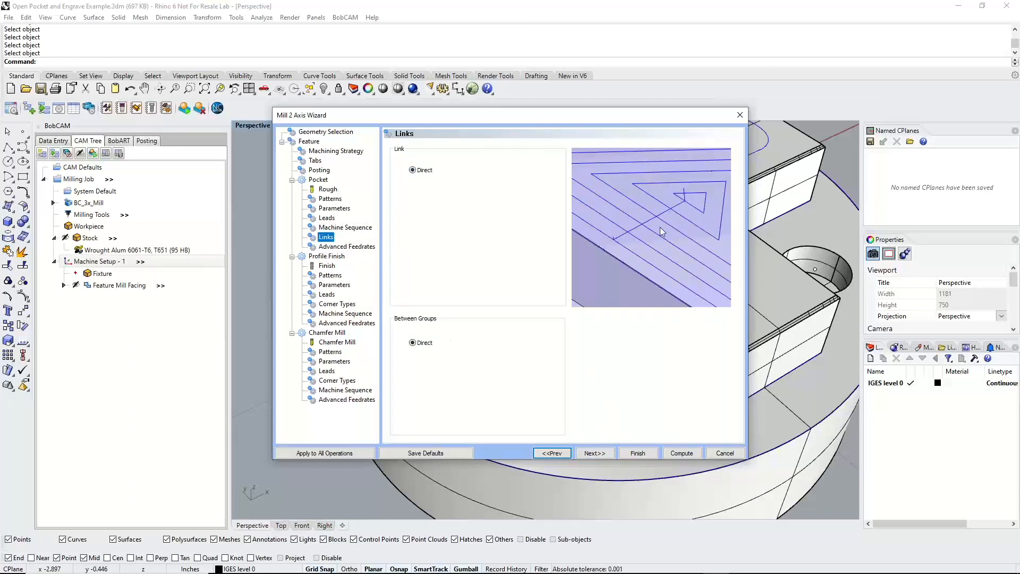
# Review the corner slowdown settings in the pocket's advanced feedrates, leave the option off, and continue to the profile finish tool
pyautogui.click(595, 453)
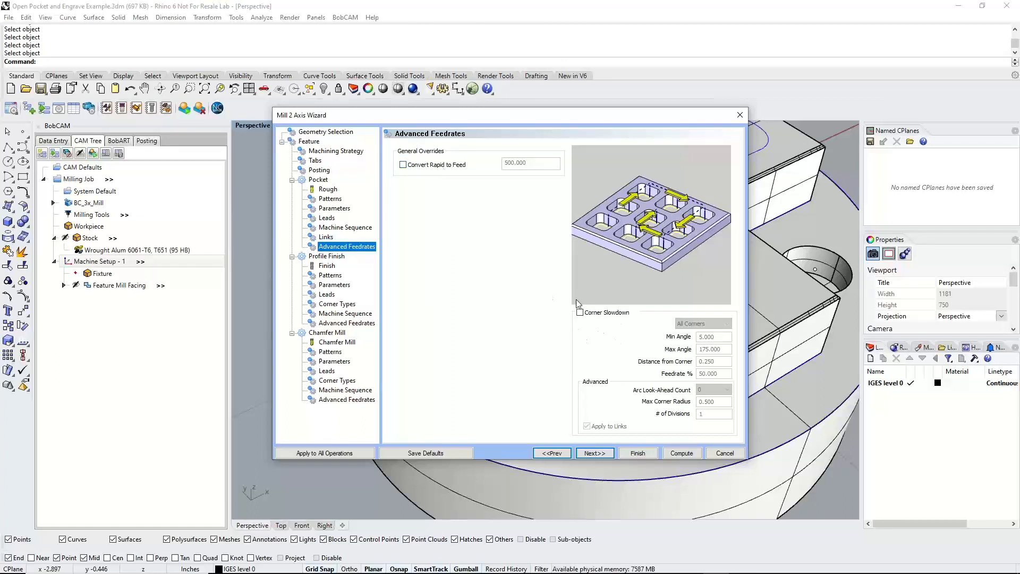
pyautogui.click(580, 313)
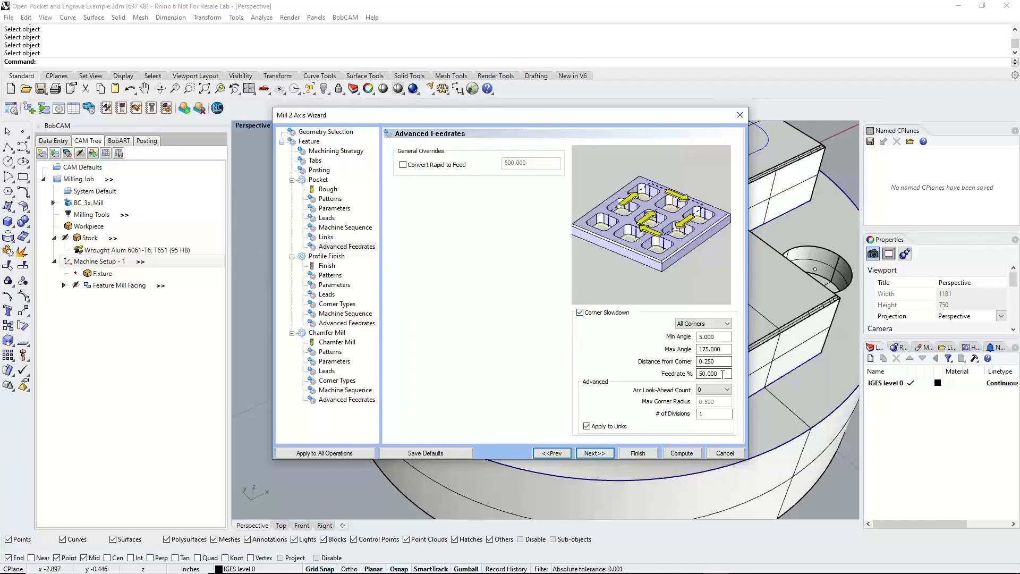
pyautogui.moveTo(723, 374); pyautogui.dragTo(692, 375)
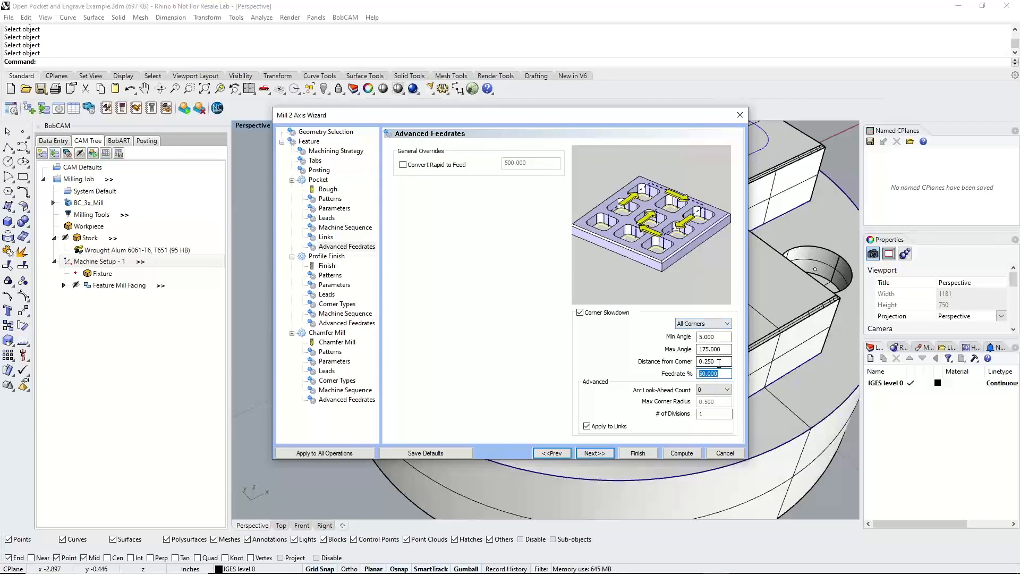
pyautogui.click(719, 361)
pyautogui.click(724, 349)
pyautogui.click(719, 362)
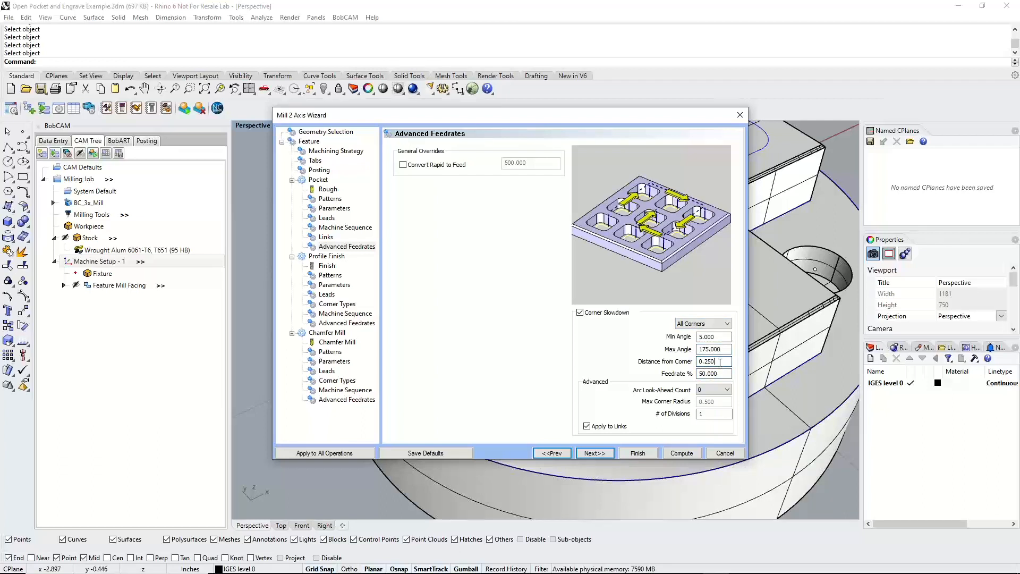
pyautogui.click(722, 391)
pyautogui.click(720, 398)
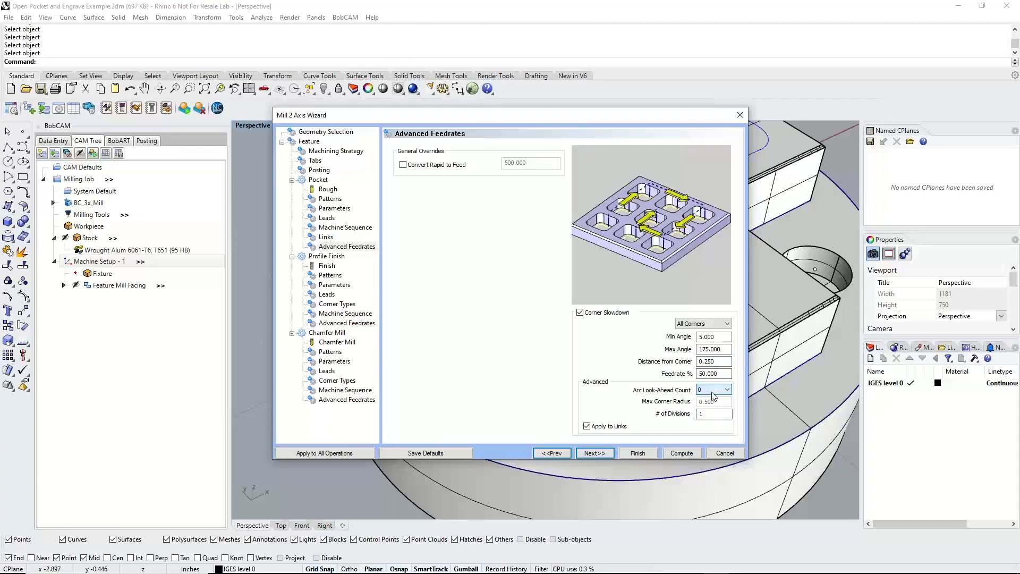
pyautogui.click(580, 312)
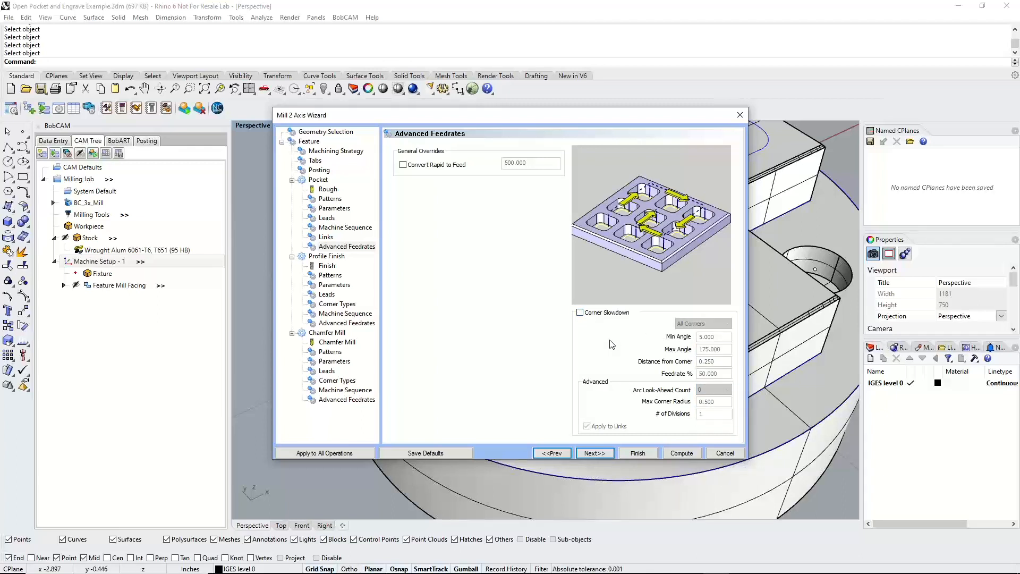
pyautogui.click(595, 452)
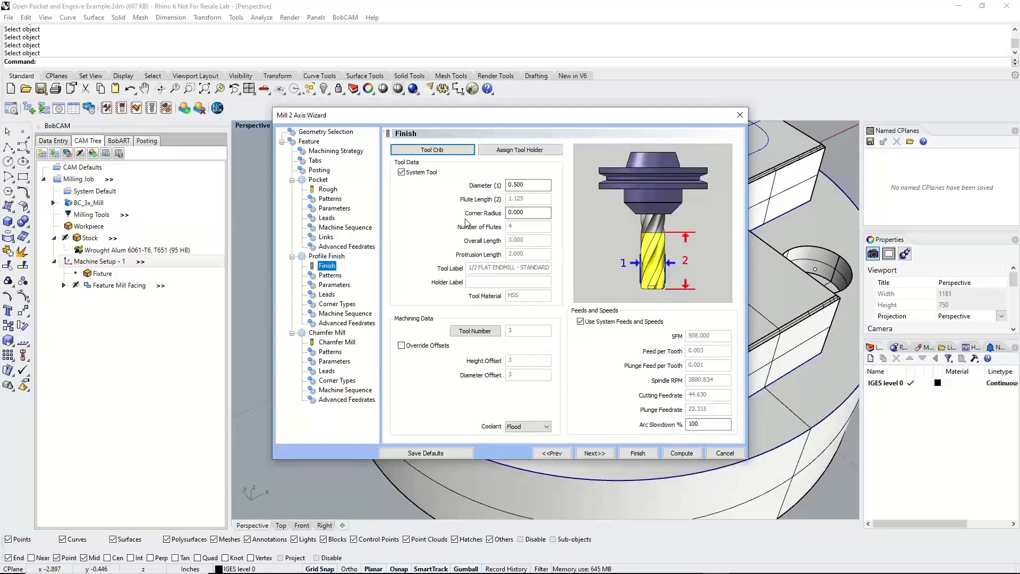
# Compare the material and source of the finish and rough endmills in the tool crib
pyautogui.click(432, 149)
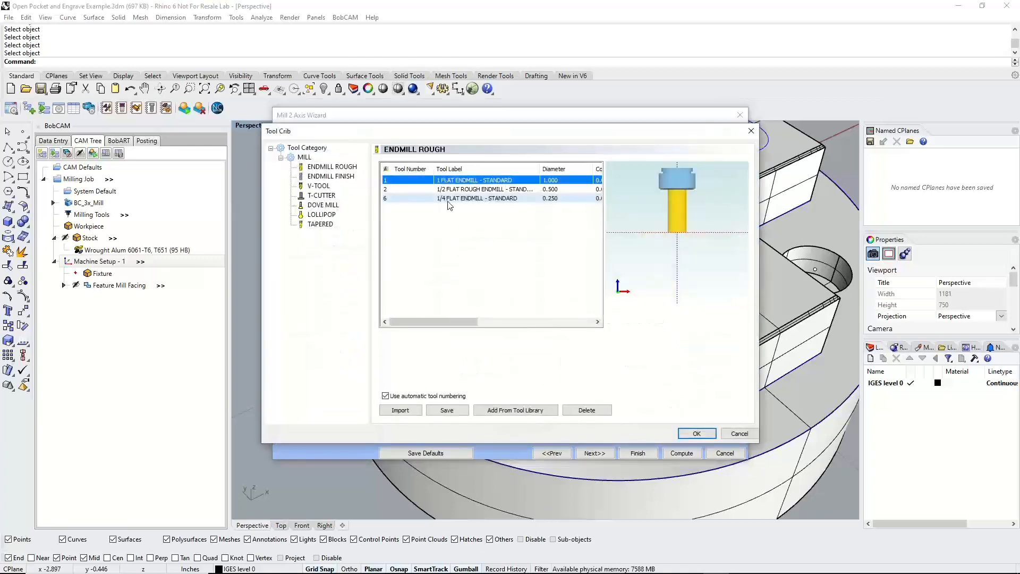
pyautogui.click(330, 176)
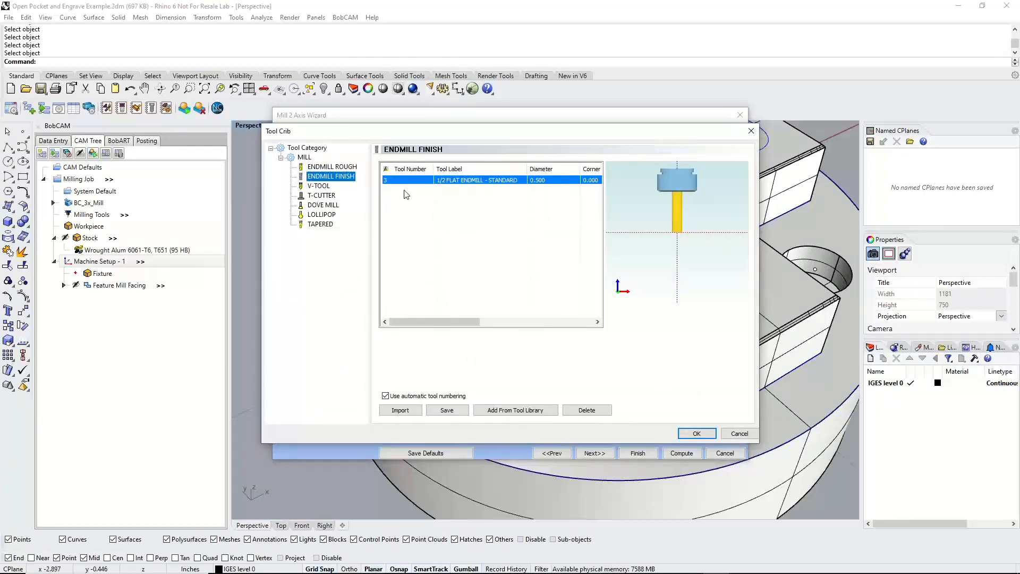
pyautogui.moveTo(435, 318); pyautogui.dragTo(548, 318)
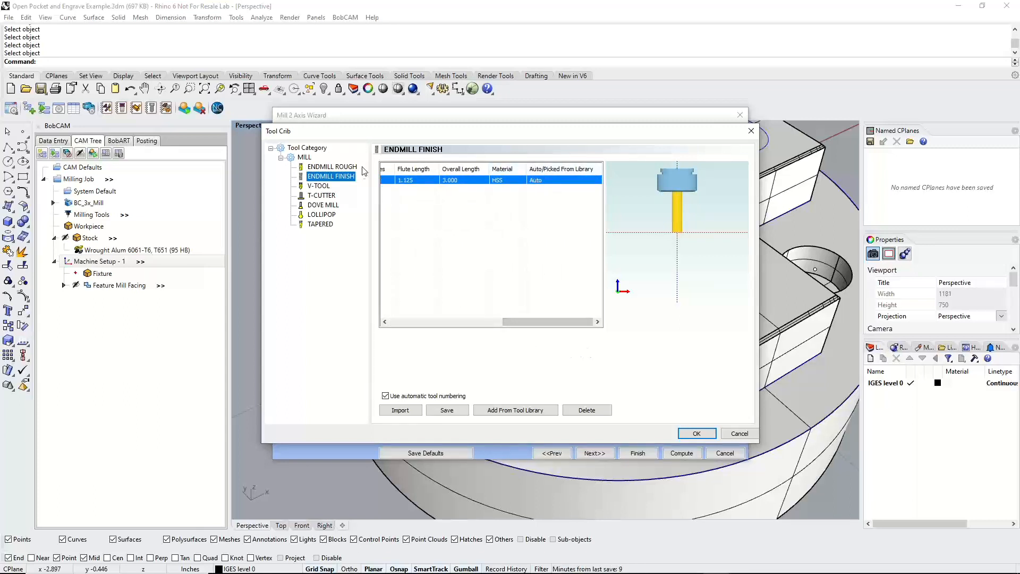
pyautogui.click(332, 166)
pyautogui.moveTo(443, 324); pyautogui.dragTo(559, 322)
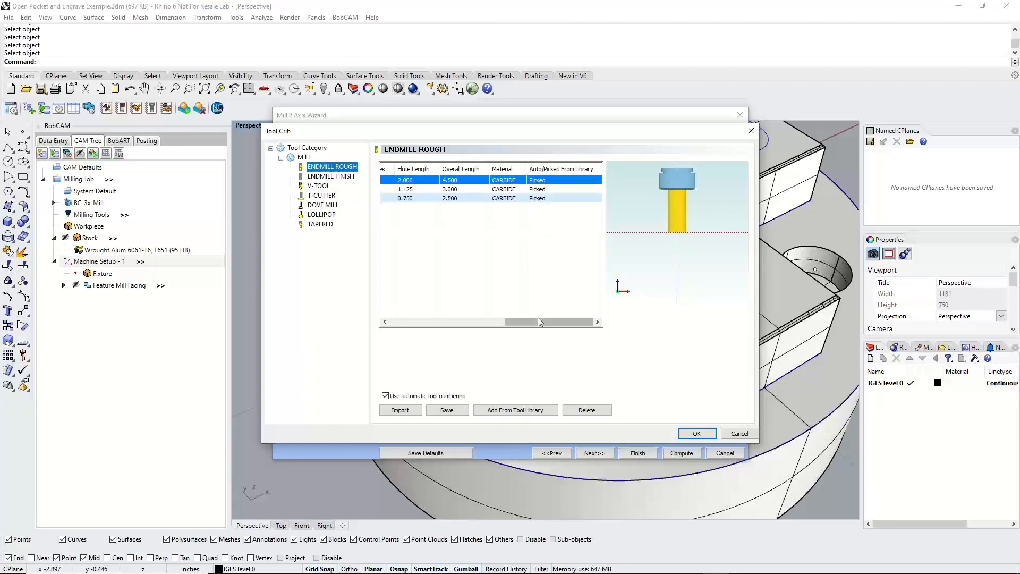
pyautogui.moveTo(538, 321); pyautogui.dragTo(419, 322)
pyautogui.click(328, 178)
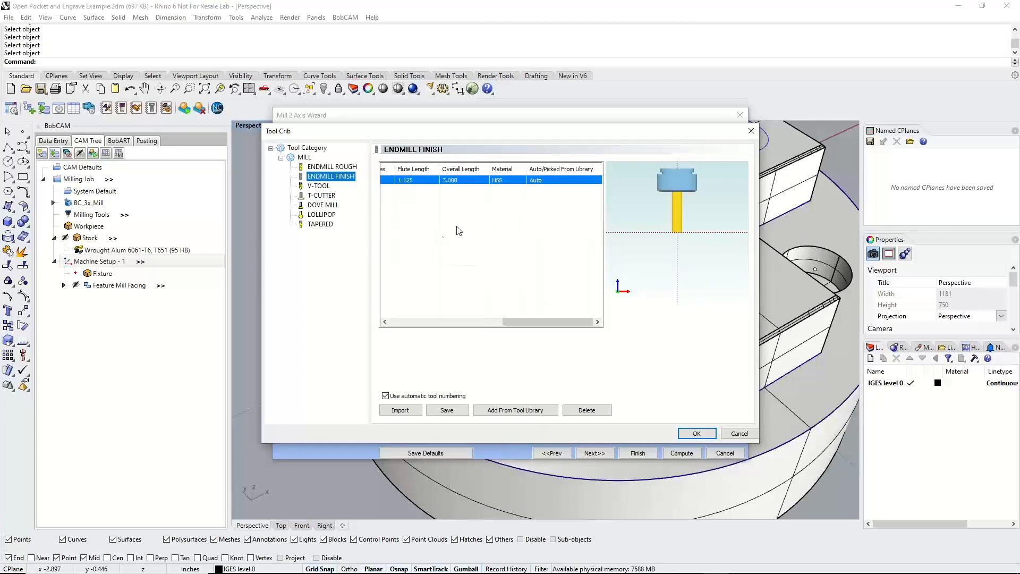
pyautogui.moveTo(520, 321); pyautogui.dragTo(397, 320)
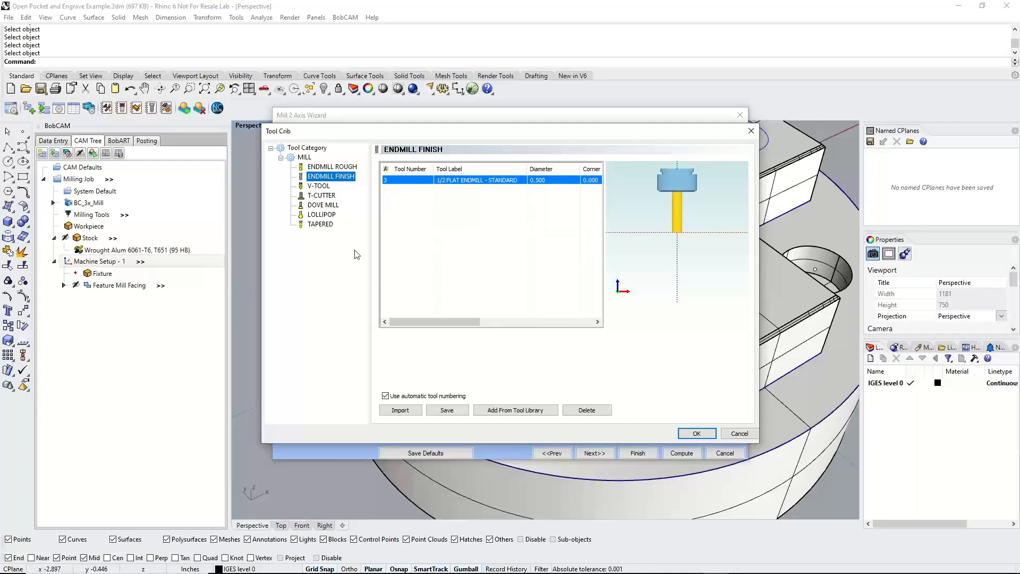
# Assign the 1/4 Flat Endmill - Standard from the rough endmills as the profile finish tool
pyautogui.click(332, 167)
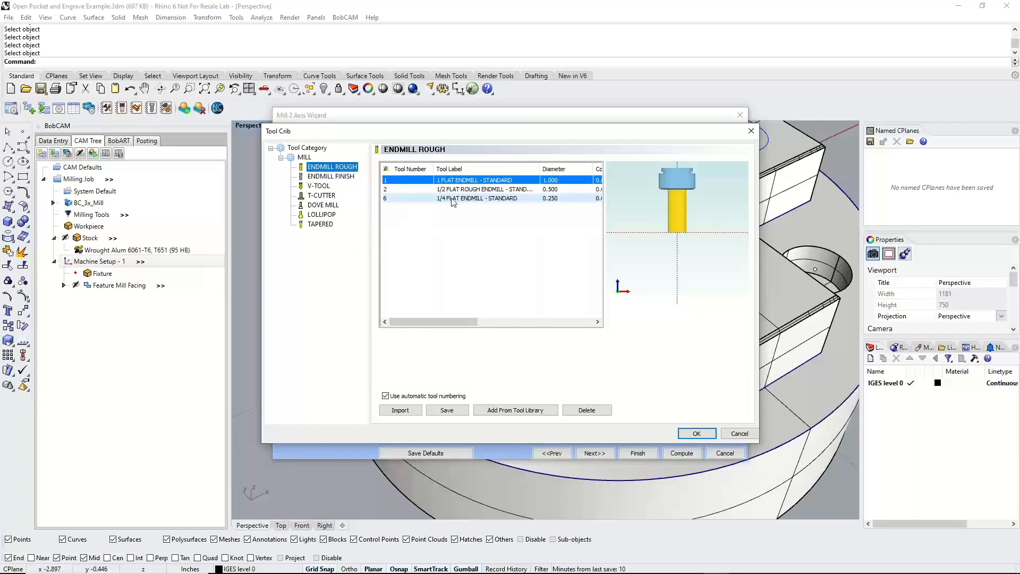
pyautogui.click(453, 201)
pyautogui.click(696, 433)
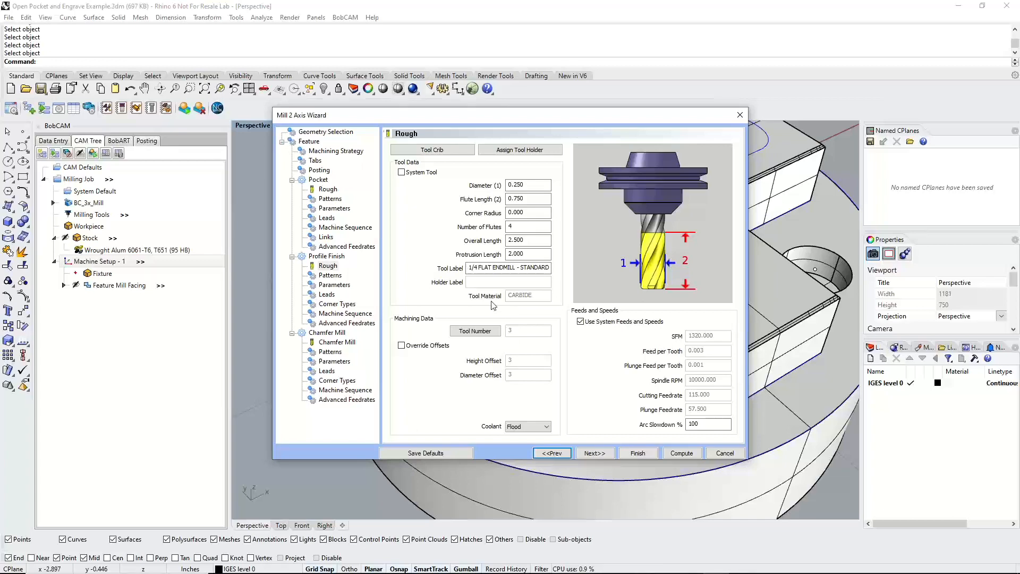
# Recheck the finish endmill category in the tool crib and keep the 1/4 Flat Endmill for the profile finish
pyautogui.click(429, 152)
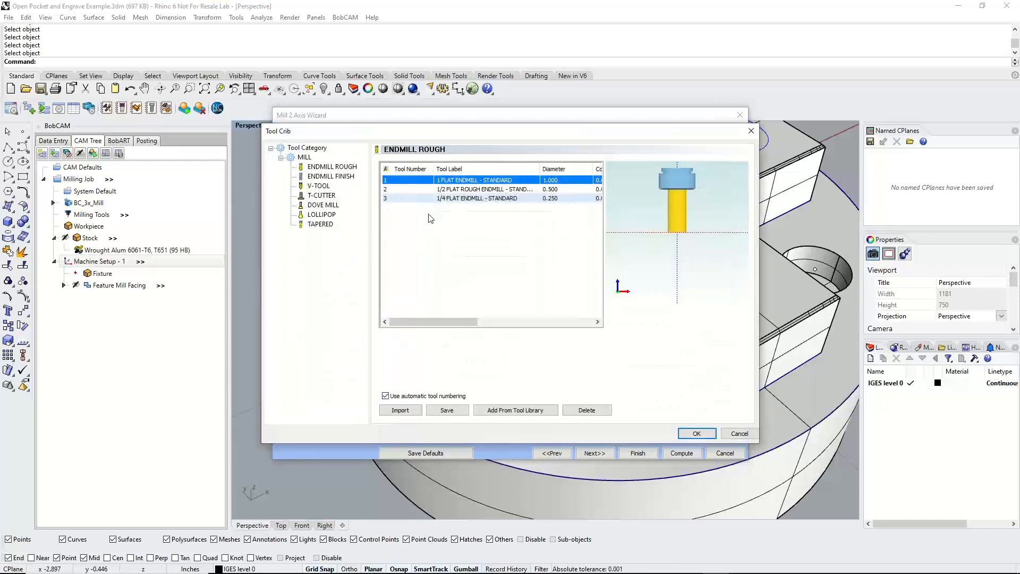
pyautogui.click(335, 178)
pyautogui.moveTo(428, 321); pyautogui.dragTo(397, 326)
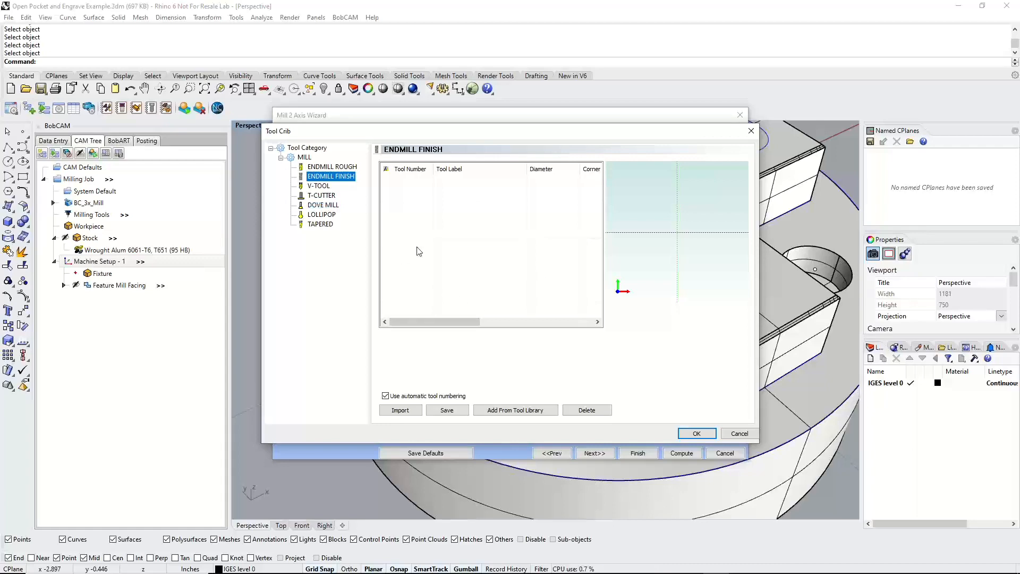
pyautogui.click(330, 166)
pyautogui.click(425, 198)
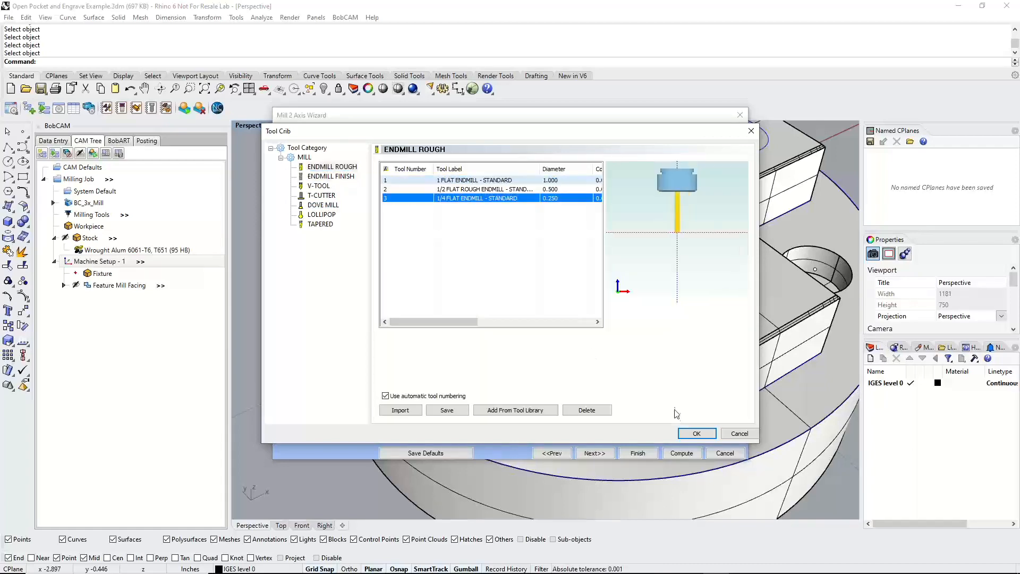
pyautogui.click(697, 433)
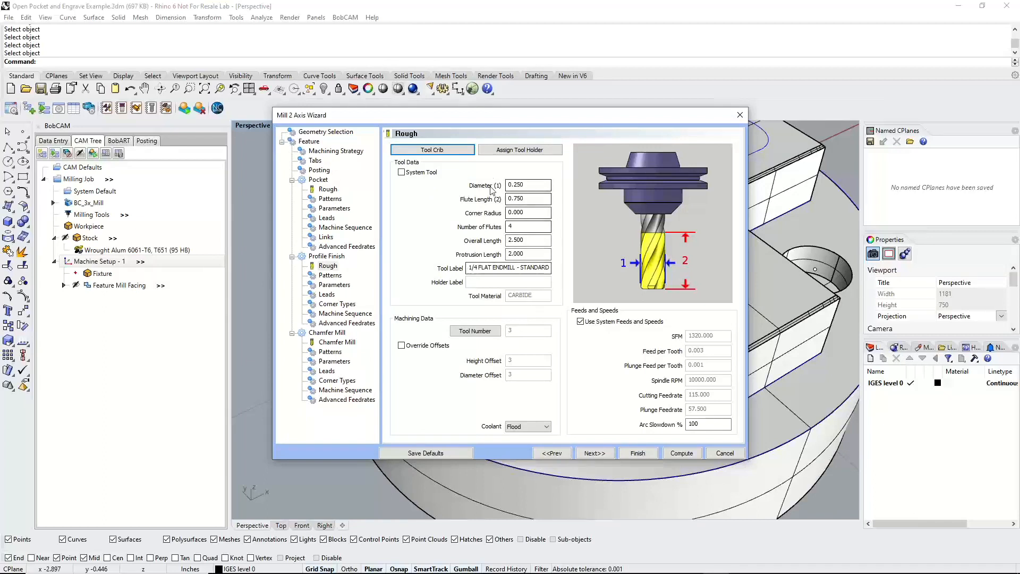
# Override the system feeds and speeds with 6000 RPM spindle speed, 75 cutting feedrate and 25 plunge feedrate, and continue to the patterns
pyautogui.click(580, 321)
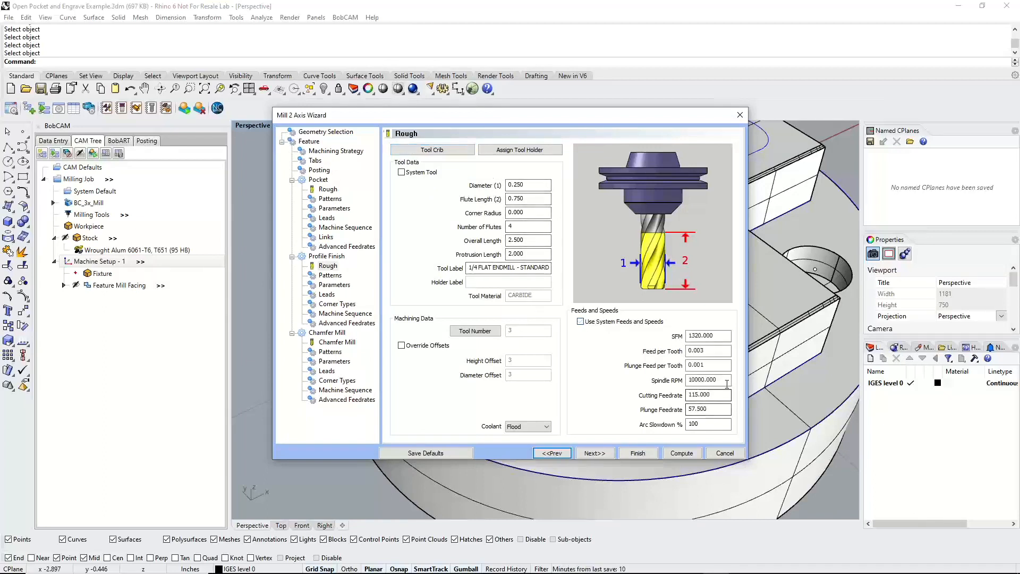
pyautogui.doubleClick(707, 379)
pyautogui.write('6000')
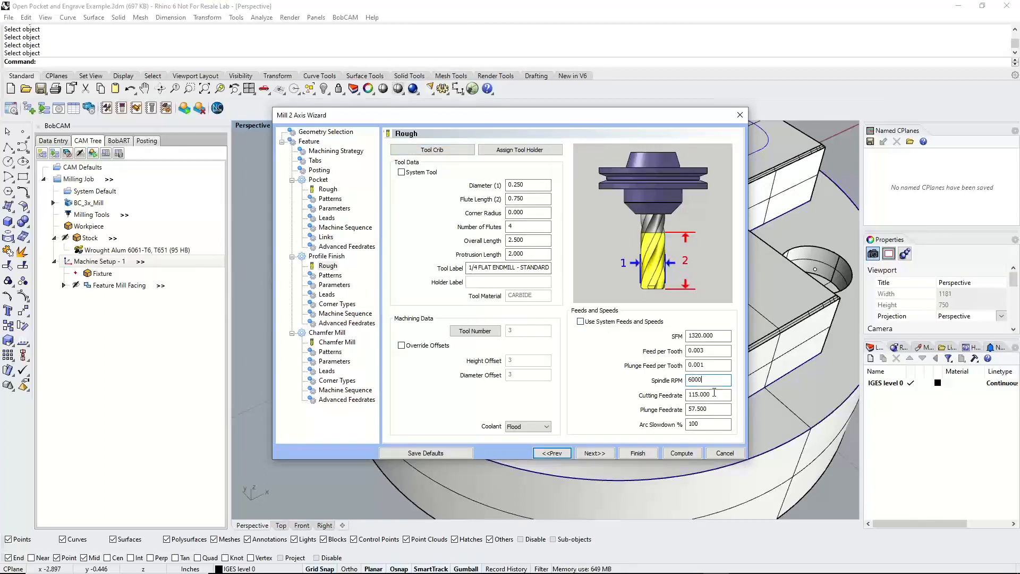
pyautogui.press('Tab')
pyautogui.write('75')
pyautogui.press('Tab')
pyautogui.write('25')
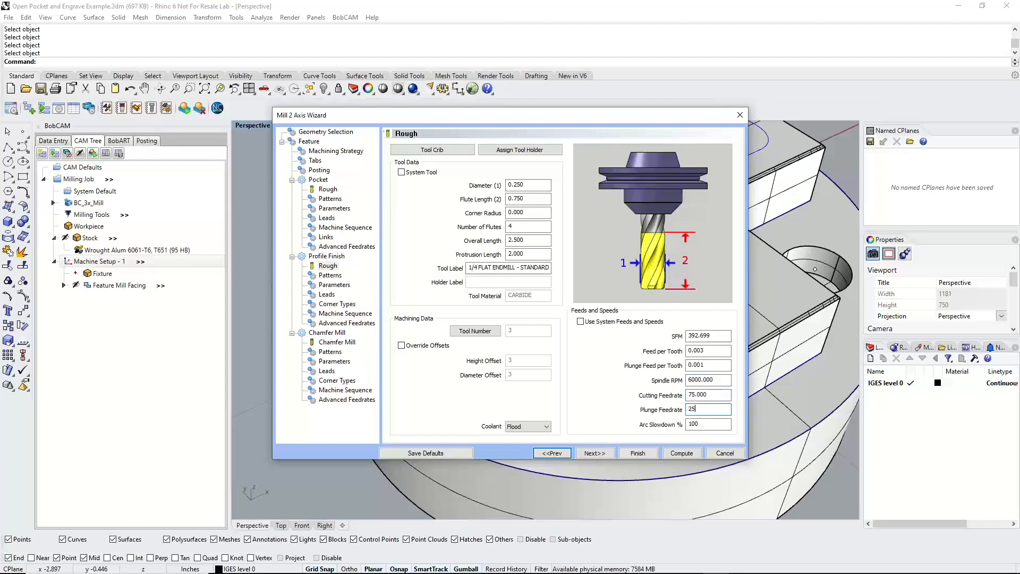
pyautogui.click(722, 394)
pyautogui.click(602, 454)
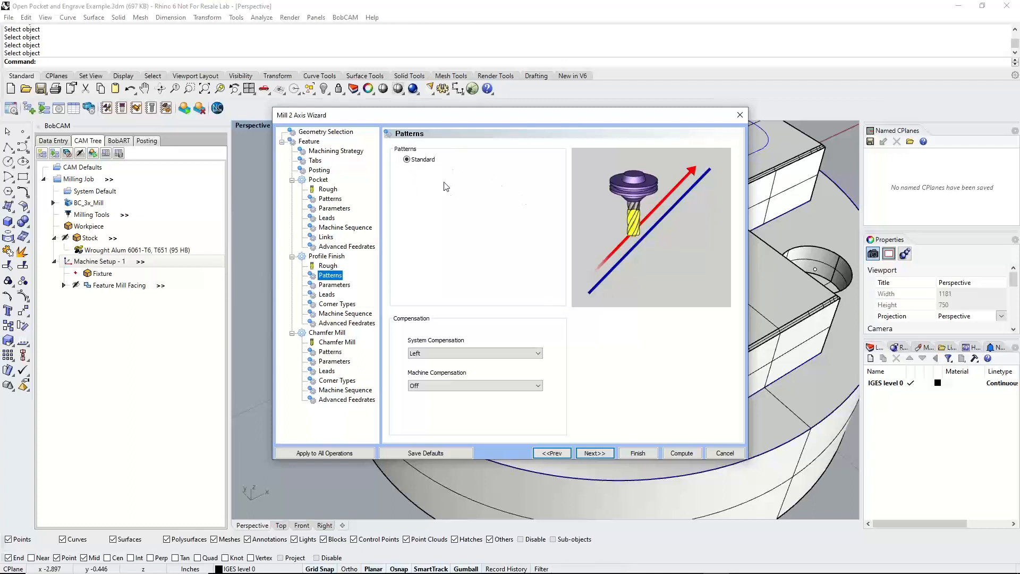
# Set the profile finish compensation to Left for the system and Comp Left / G41 for the machine, and continue to the leads
pyautogui.click(476, 354)
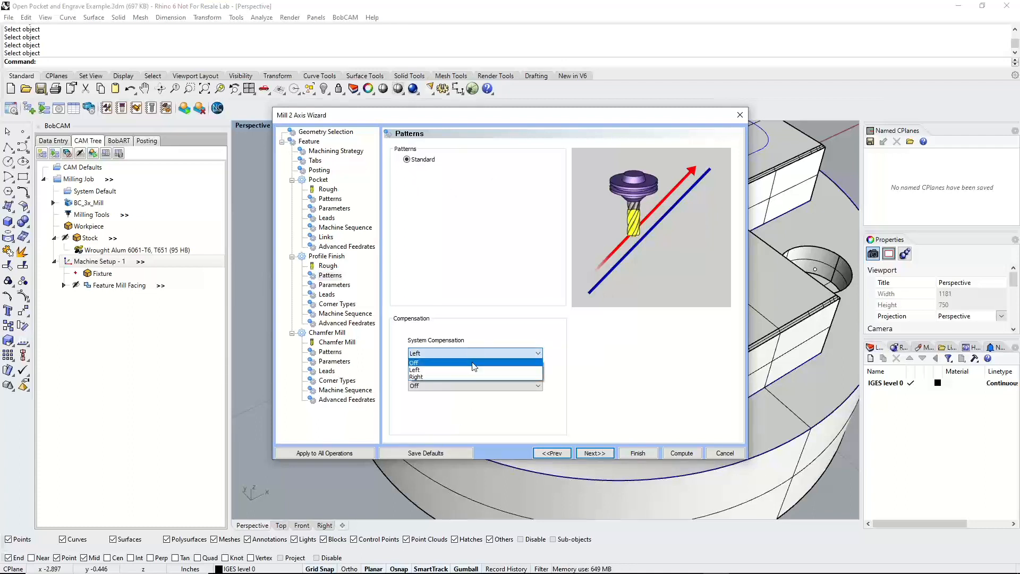
pyautogui.click(471, 370)
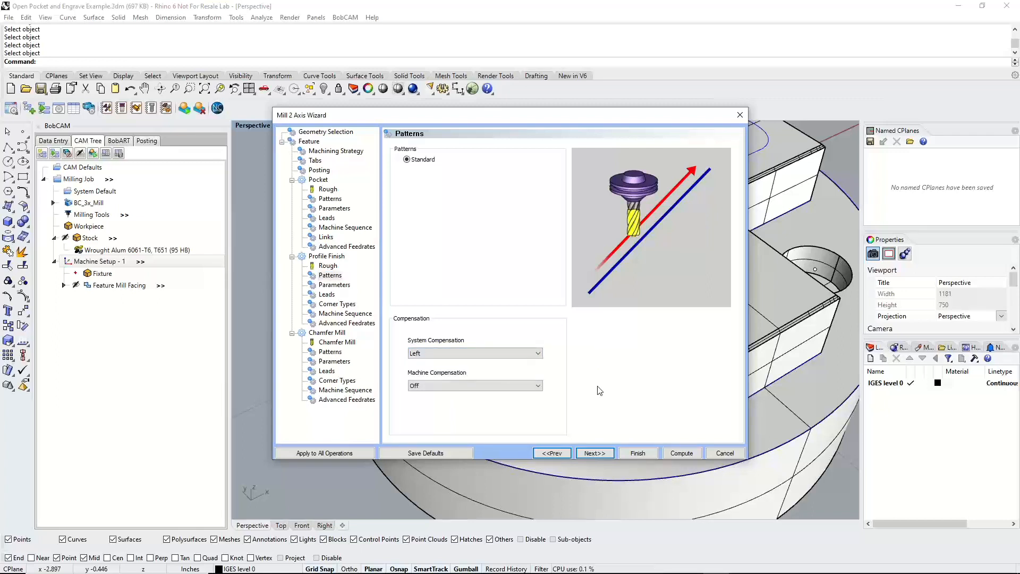
pyautogui.click(513, 386)
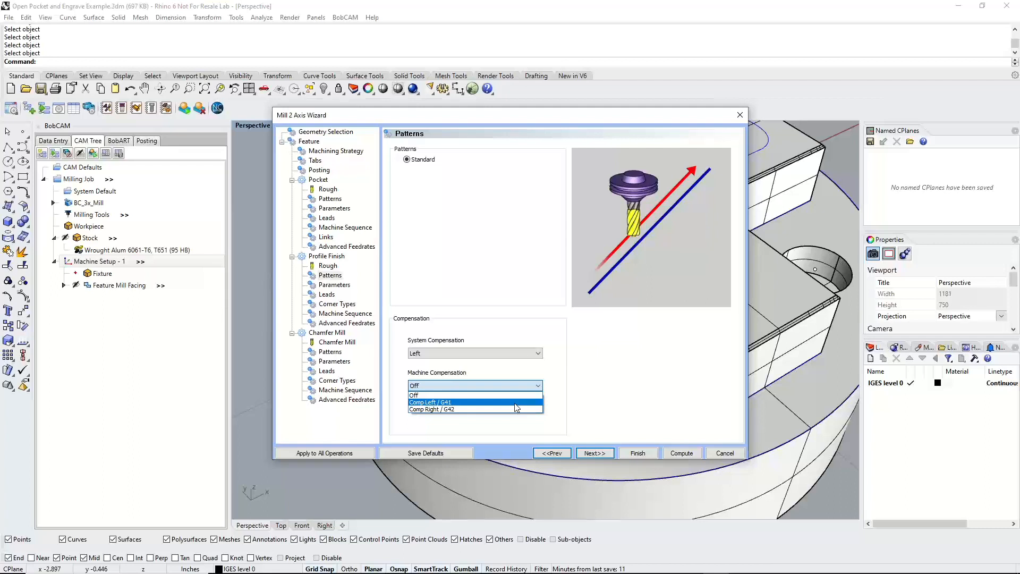
pyautogui.click(514, 403)
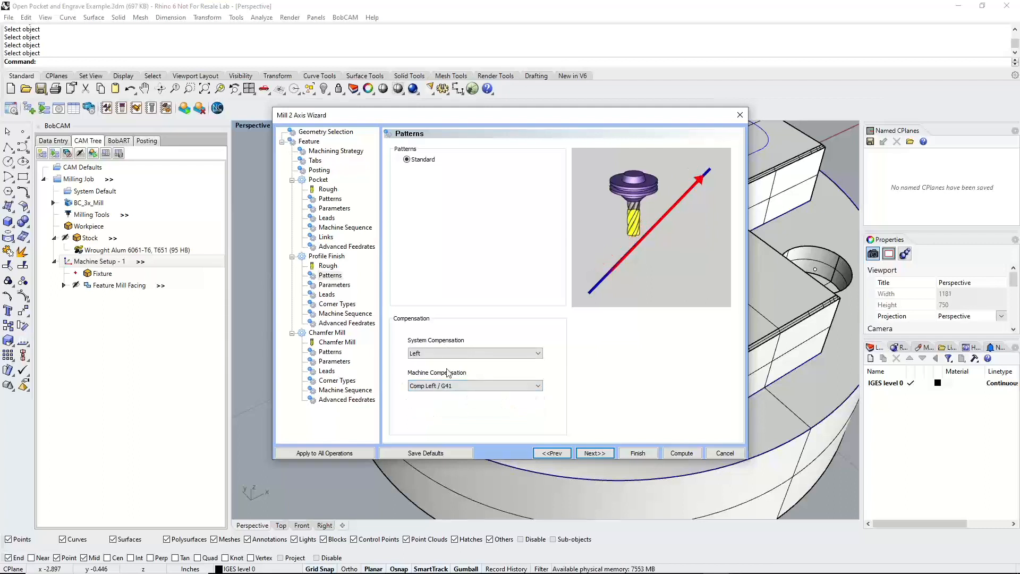
pyautogui.click(609, 455)
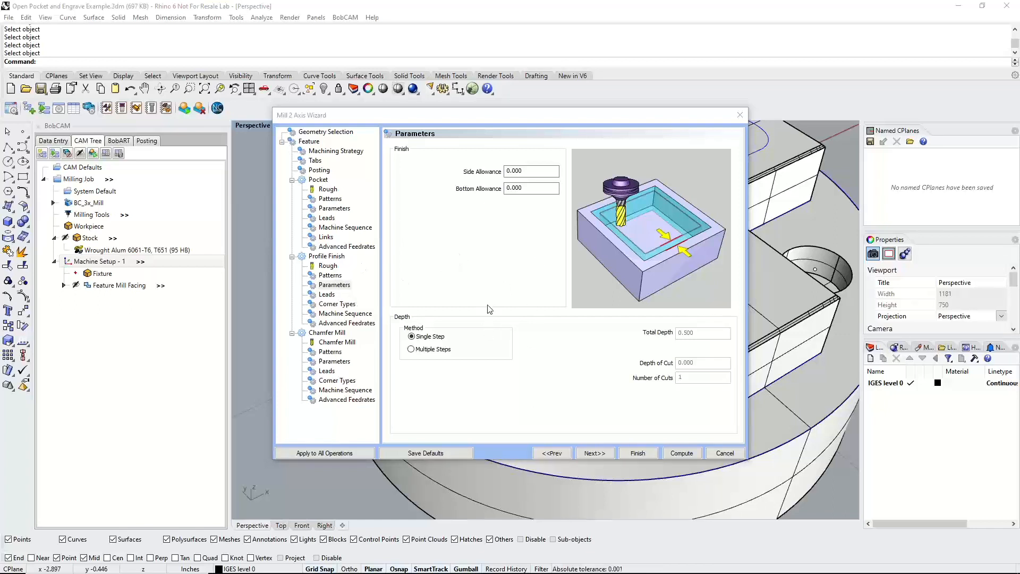
pyautogui.click(593, 454)
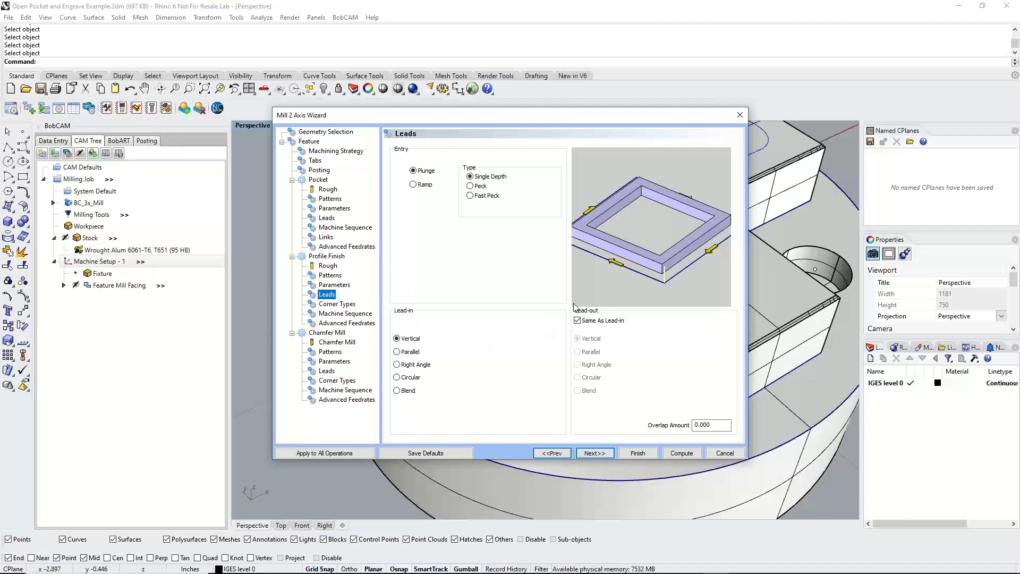
# Give the profile finish a circular lead-in with a line length of 0.125 and continue to the corner types
pyautogui.click(333, 277)
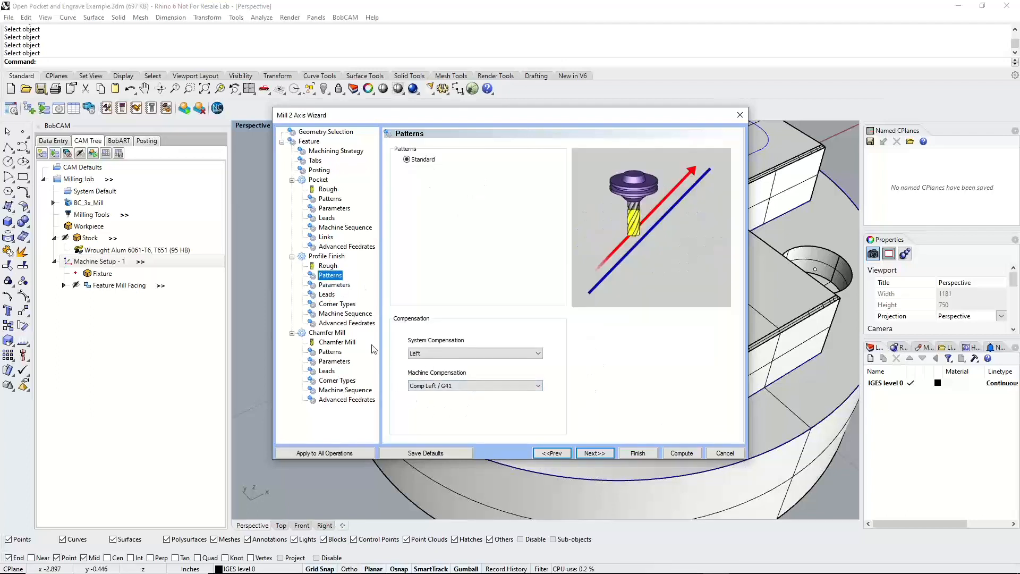
pyautogui.click(326, 294)
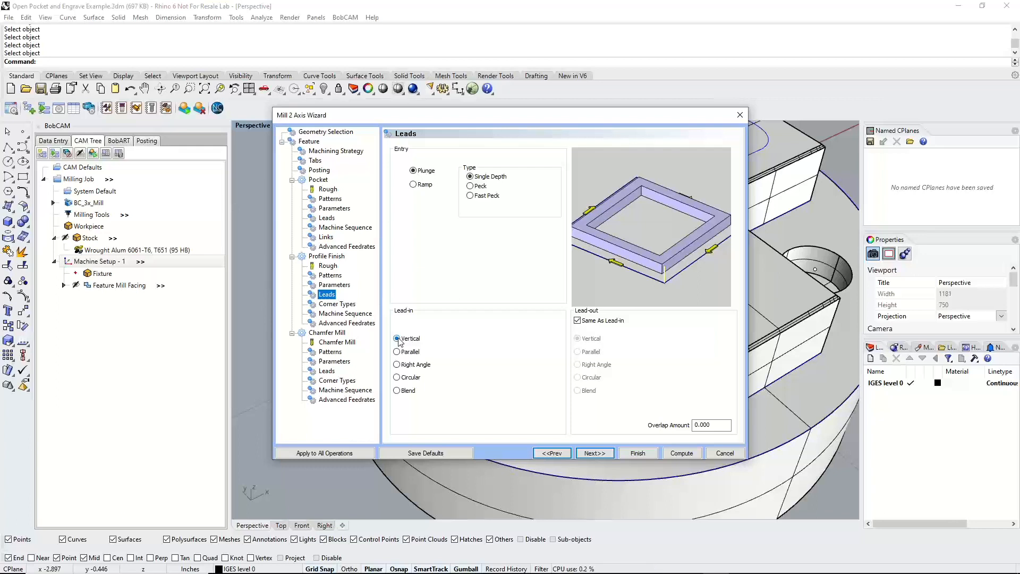
pyautogui.click(397, 377)
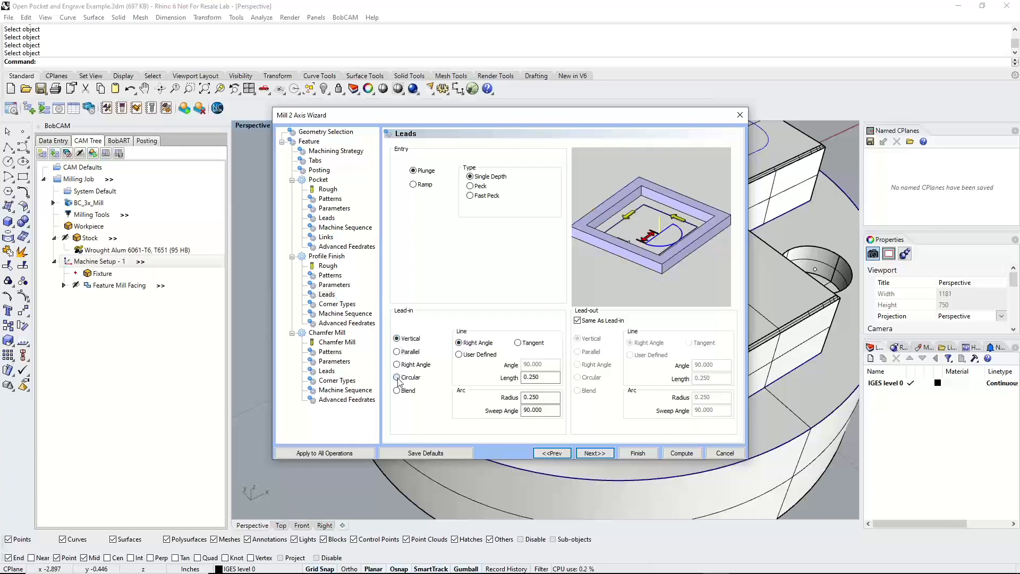
pyautogui.click(546, 377)
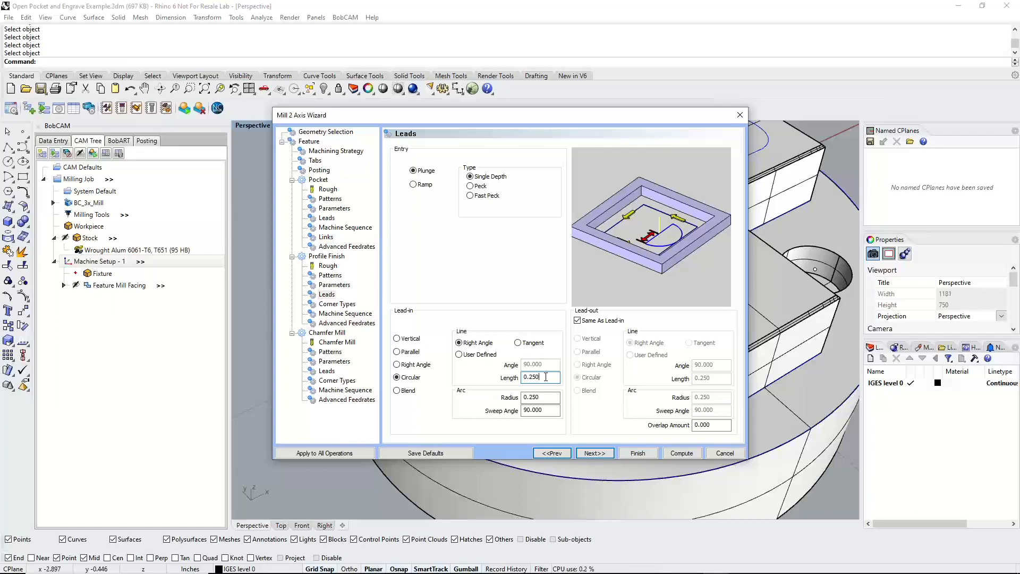
pyautogui.moveTo(552, 378); pyautogui.dragTo(482, 379)
pyautogui.write('.12')
pyautogui.write('5')
pyautogui.click(529, 377)
pyautogui.press('BackSpace')
pyautogui.click(604, 452)
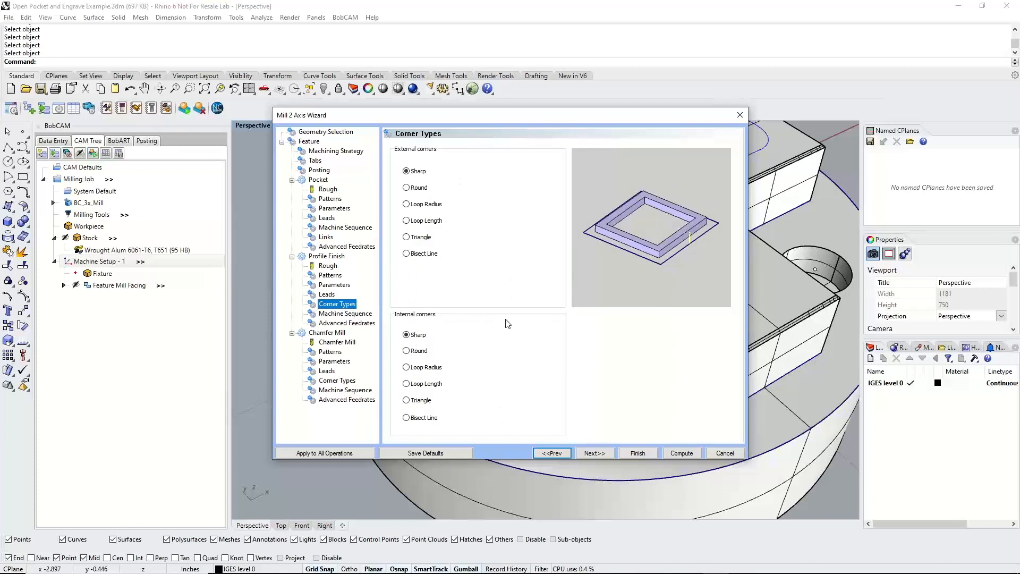
# Keep the sharp corner types, set the profile finish sort order to Optimized, and continue to the chamfer mill tool
pyautogui.click(595, 453)
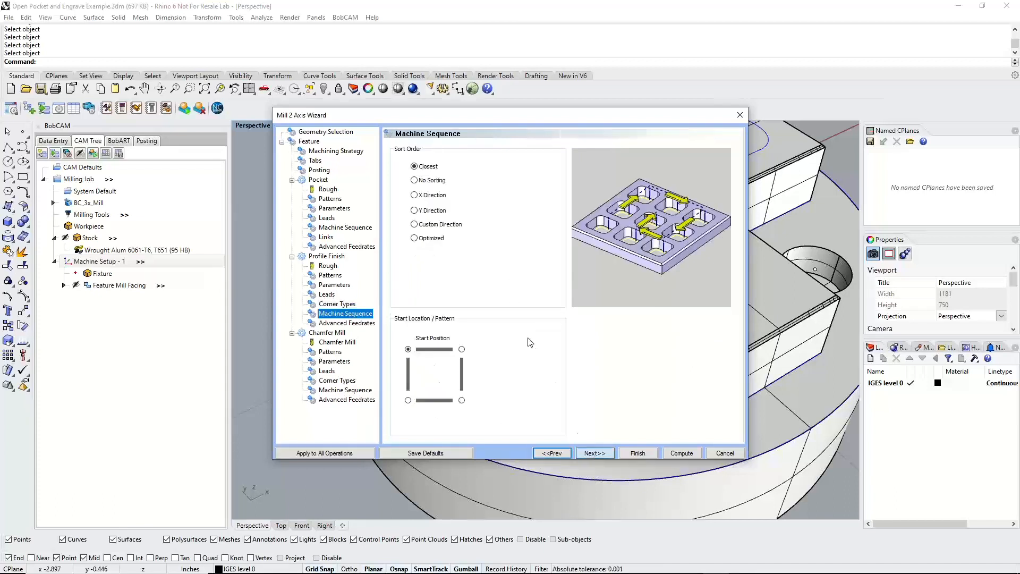
pyautogui.click(430, 238)
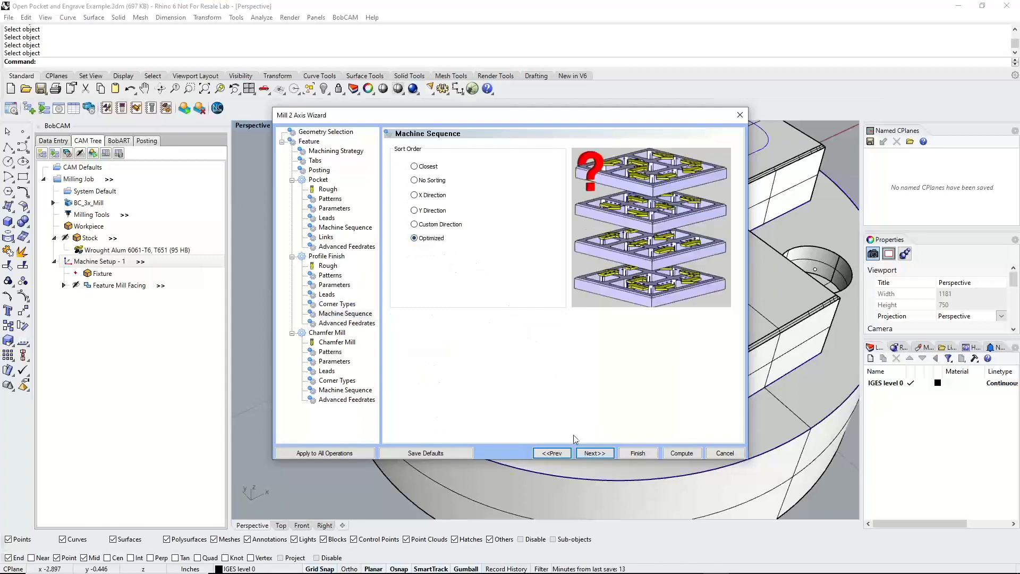
pyautogui.click(585, 453)
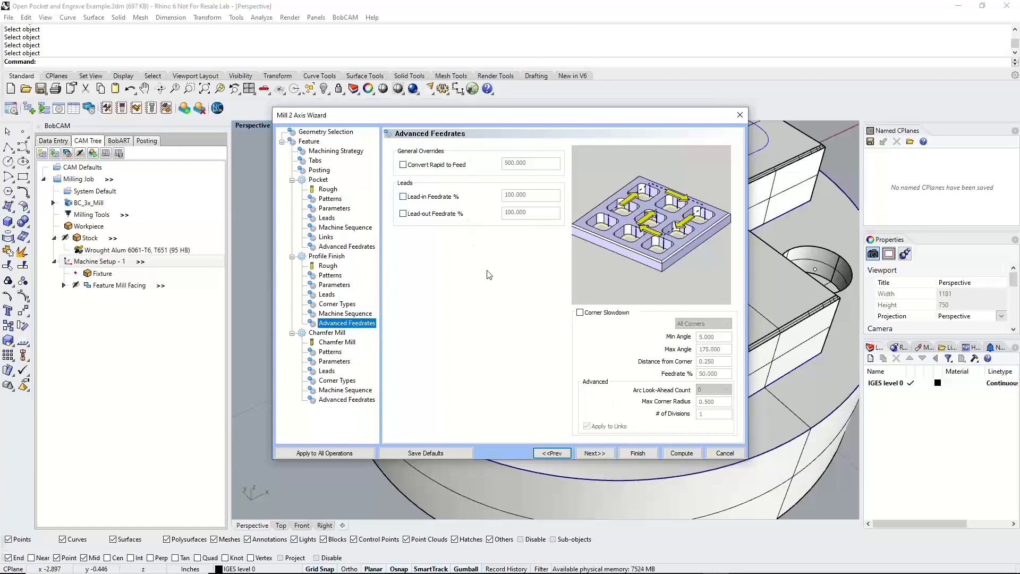
pyautogui.click(593, 452)
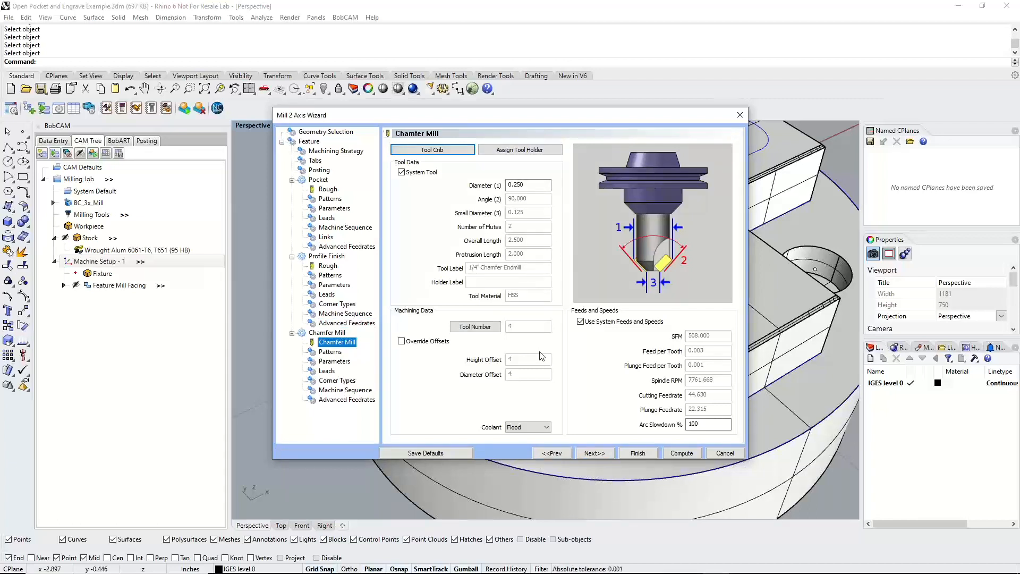
# Override the chamfer mill's system feeds and speeds with 6000 spindle RPM, 35 cutting feedrate and 25 plunge feedrate, and continue to its patterns
pyautogui.click(580, 322)
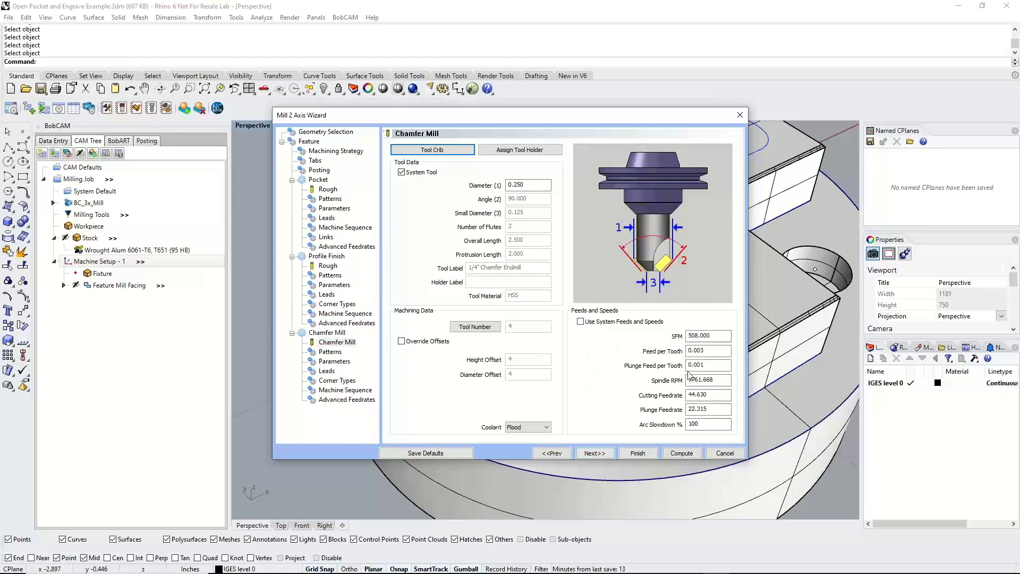
pyautogui.doubleClick(721, 381)
pyautogui.write('6000')
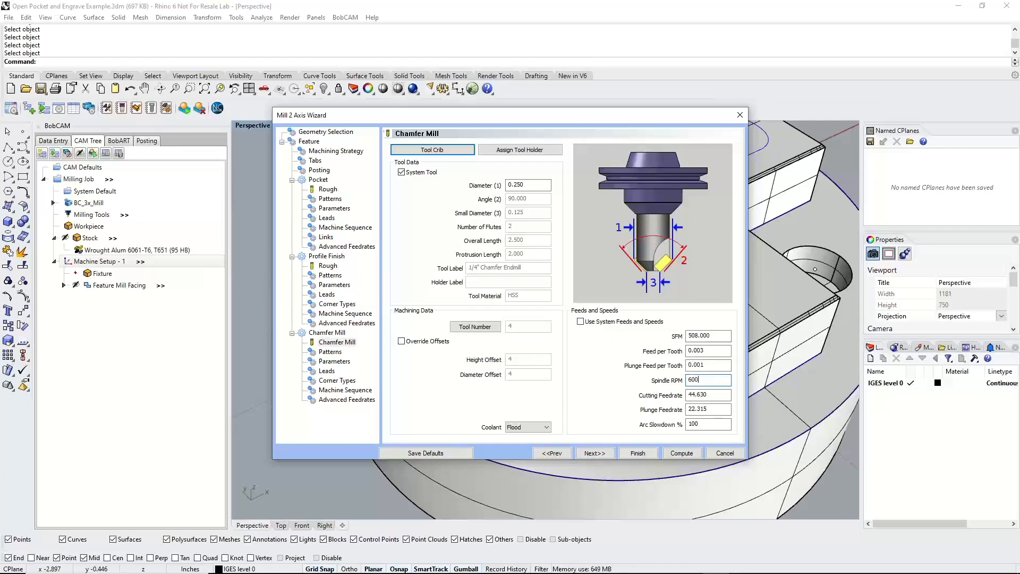
pyautogui.press('Tab')
pyautogui.write('35')
pyautogui.press('Tab')
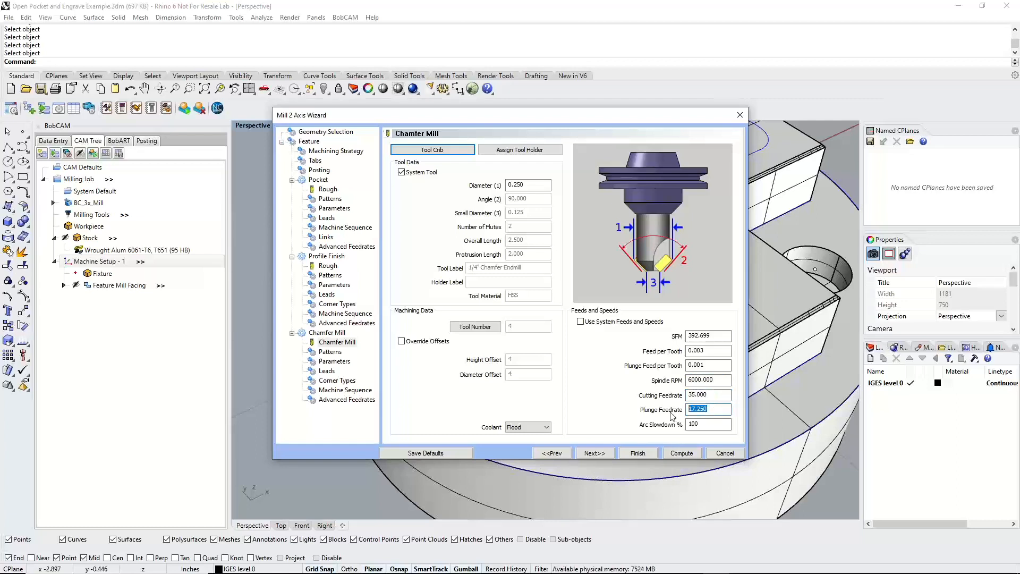
pyautogui.write('25')
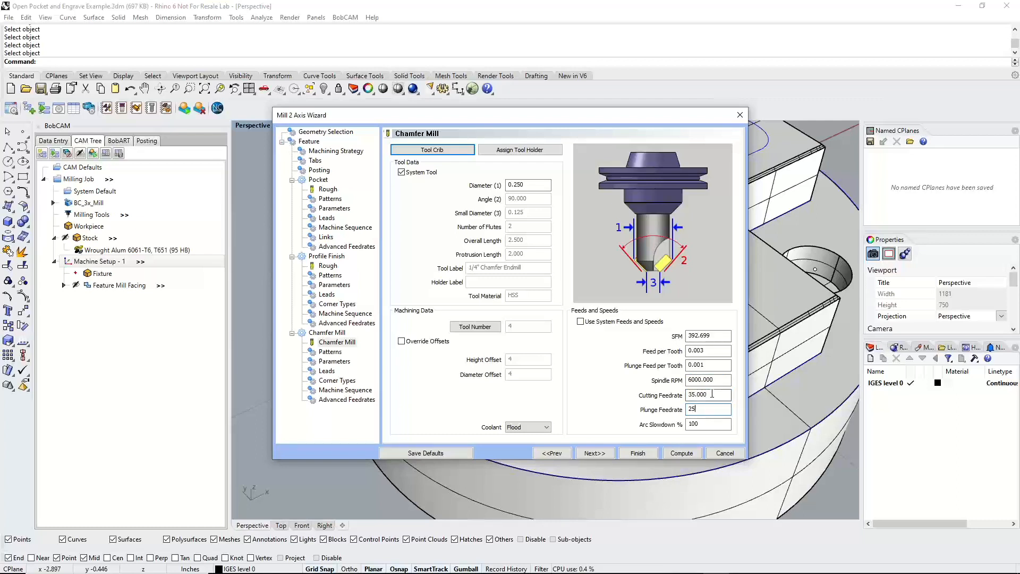
pyautogui.click(593, 453)
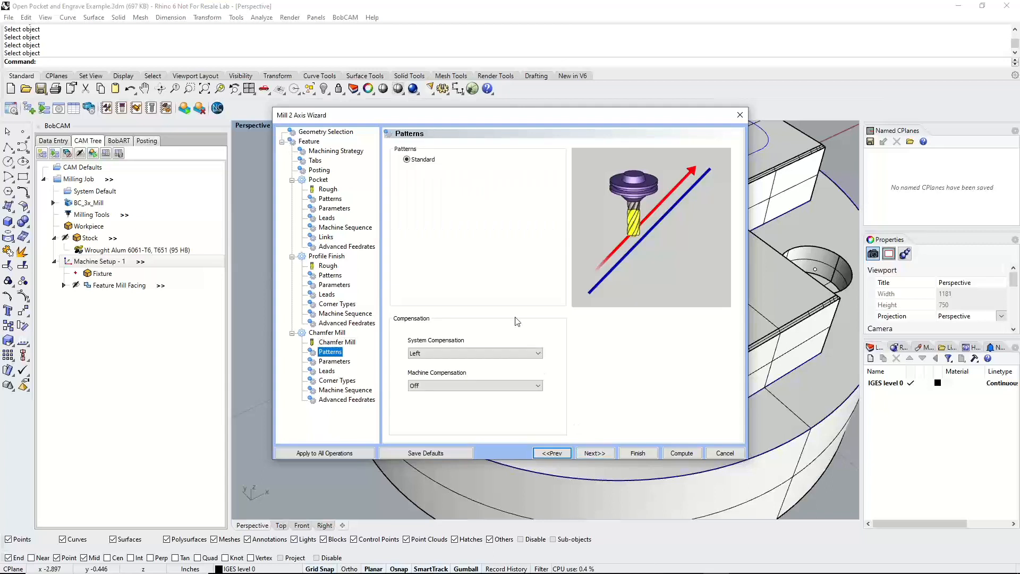
# Set the chamfer mill's machine compensation to Comp Left / G41 and continue to its parameters
pyautogui.click(441, 385)
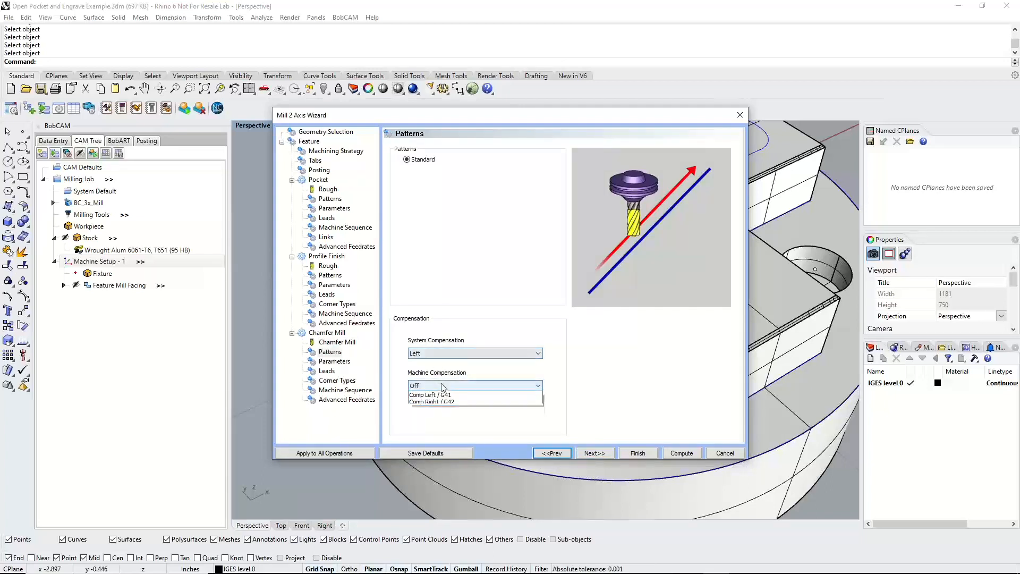
pyautogui.click(450, 403)
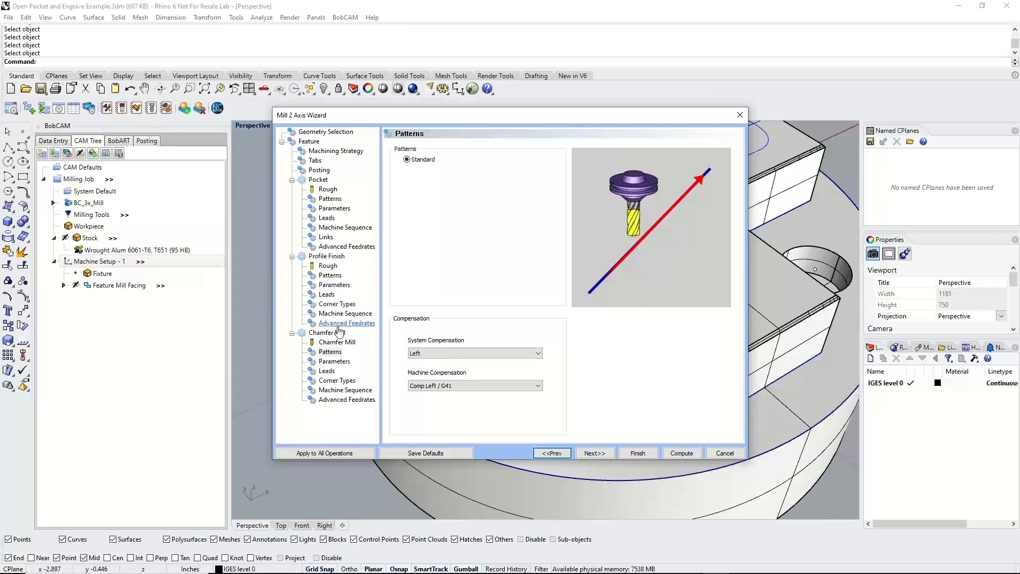
pyautogui.click(594, 452)
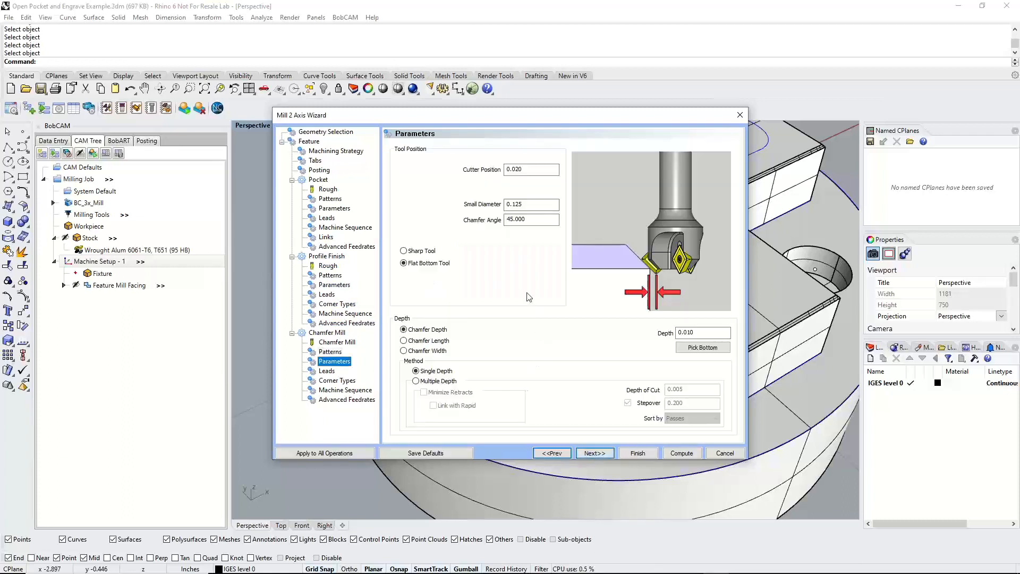
# Examine the chamfer mill's cutter position, small diameter and chamfer angle, and compare the Chamfer Depth, Chamfer Length and Chamfer Width methods
pyautogui.click(522, 169)
pyautogui.click(542, 206)
pyautogui.click(542, 220)
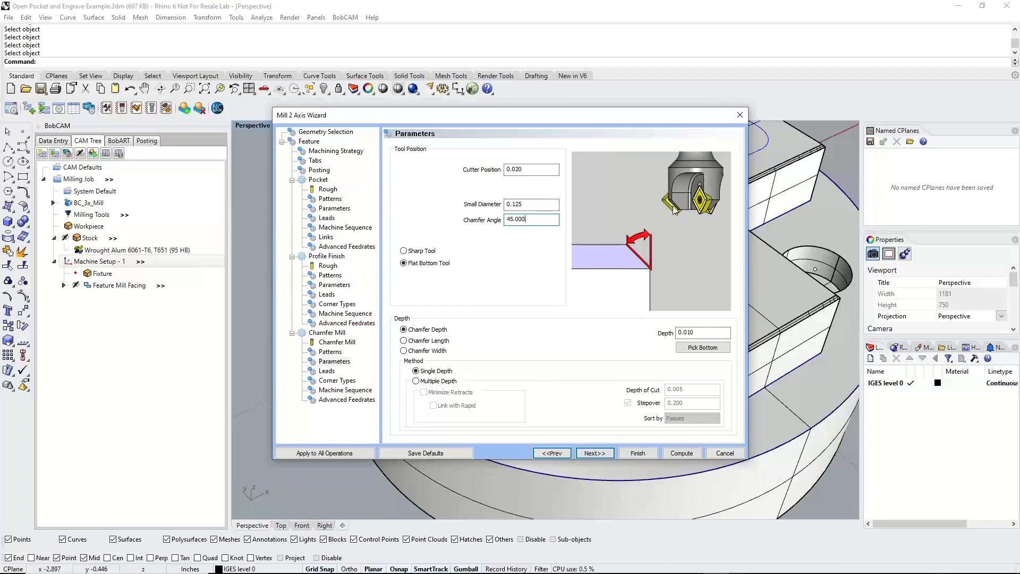
pyautogui.click(531, 205)
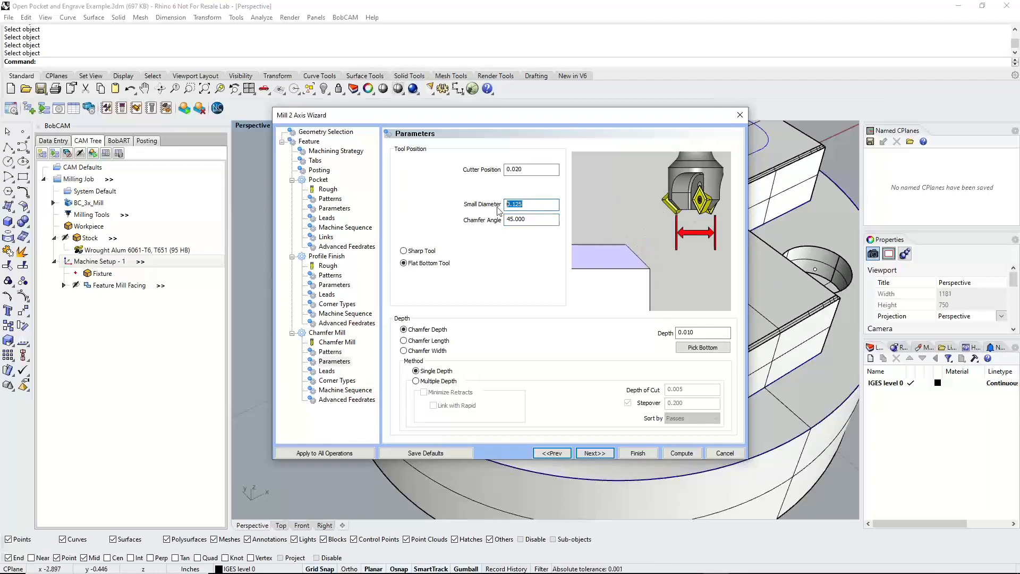
pyautogui.press('Tab')
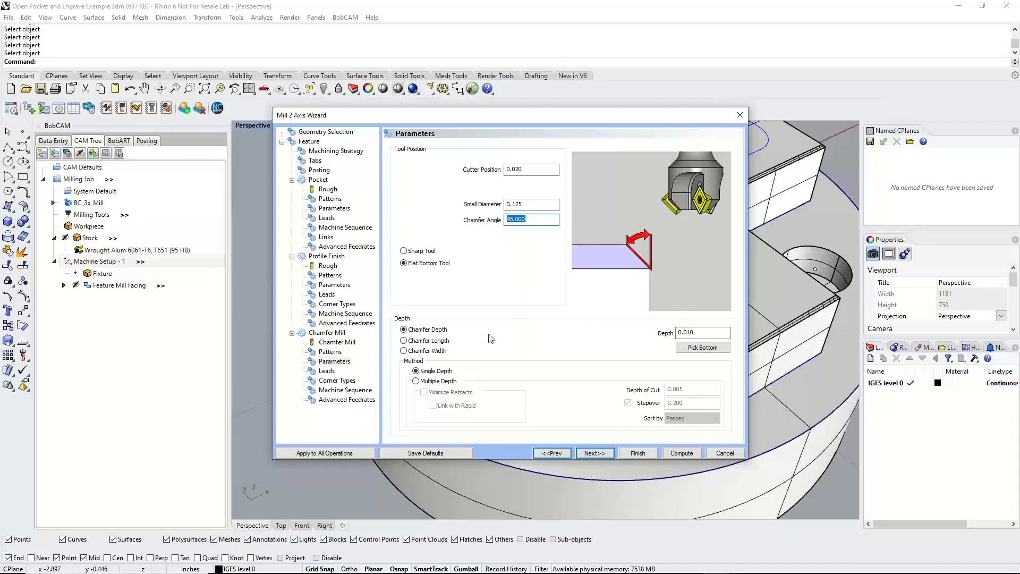
pyautogui.click(403, 329)
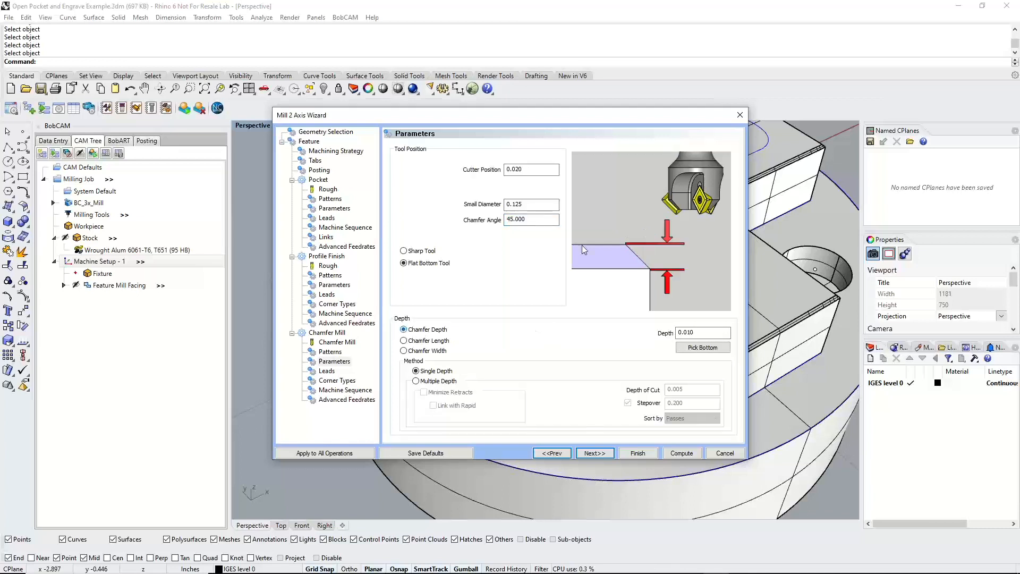
pyautogui.click(403, 340)
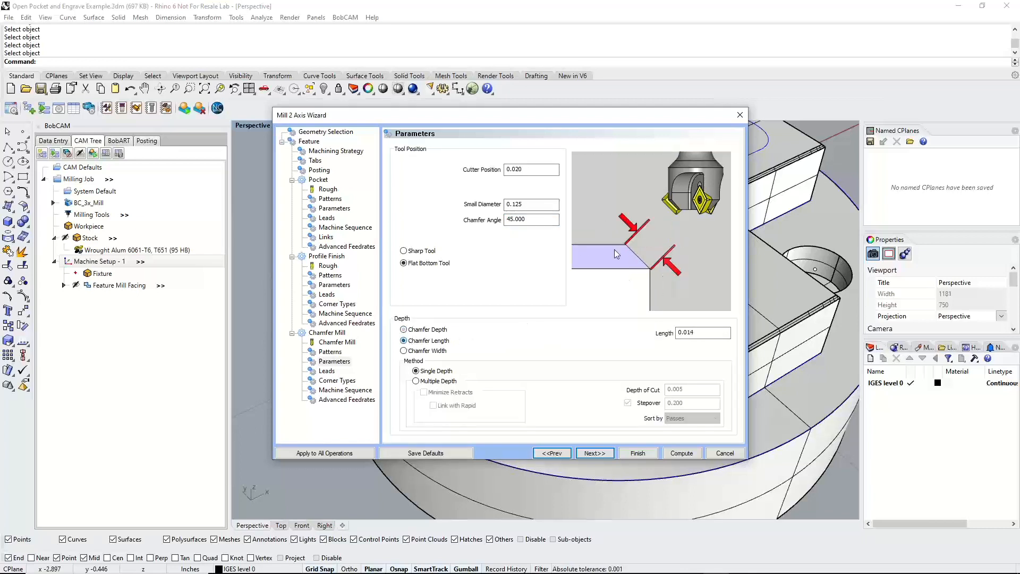
pyautogui.click(404, 351)
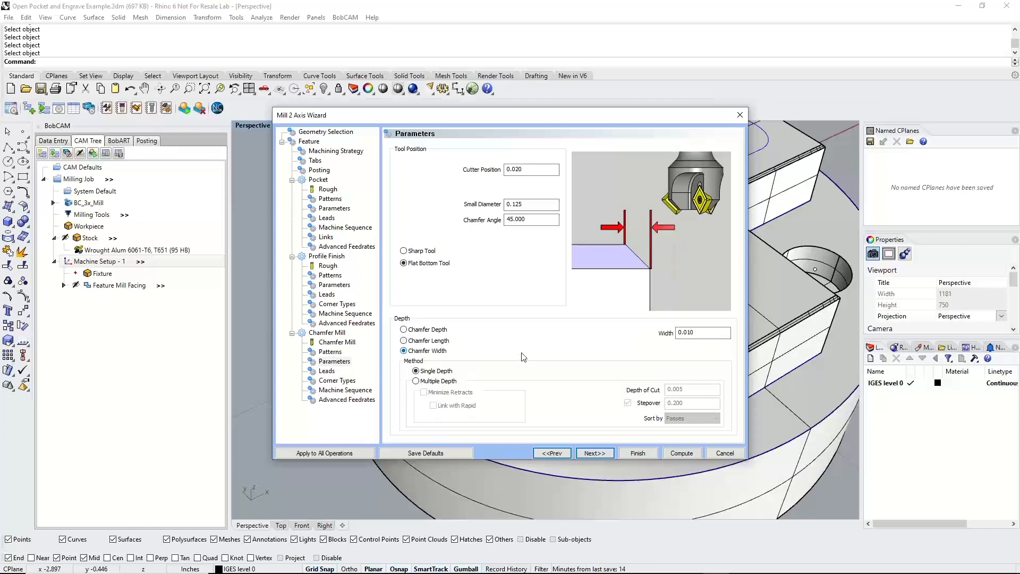
pyautogui.click(404, 330)
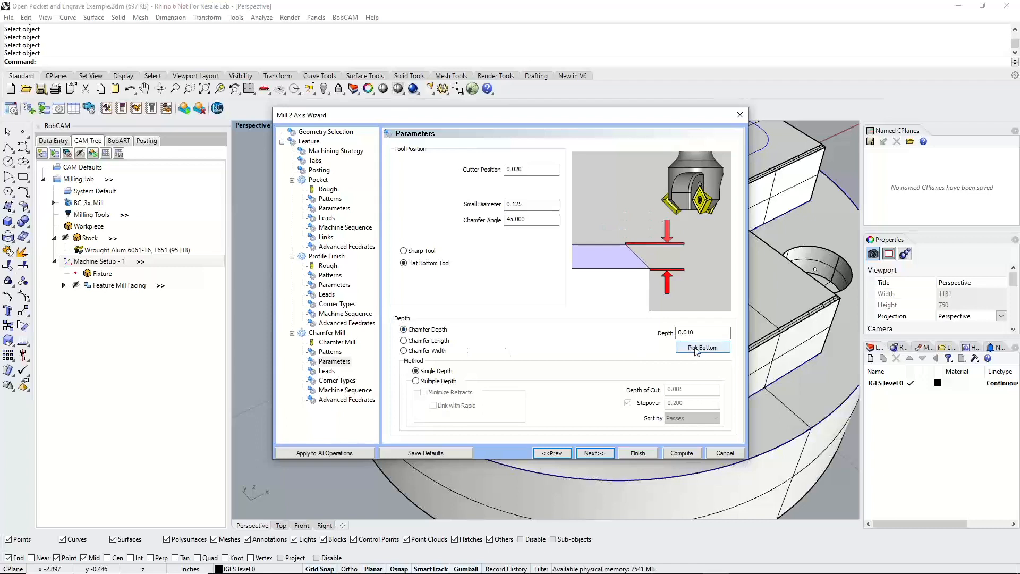
pyautogui.click(412, 343)
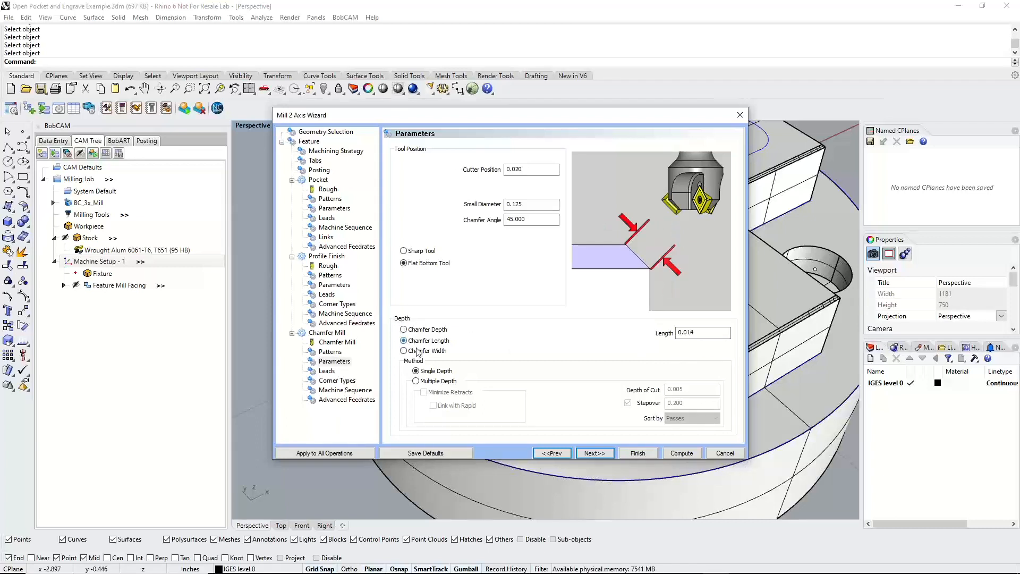
pyautogui.click(439, 352)
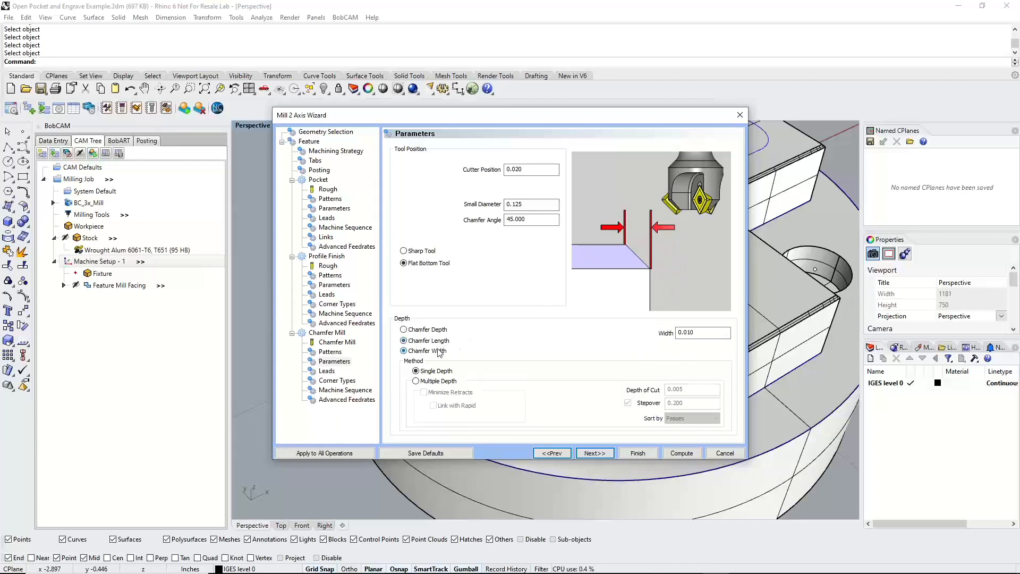
pyautogui.click(438, 330)
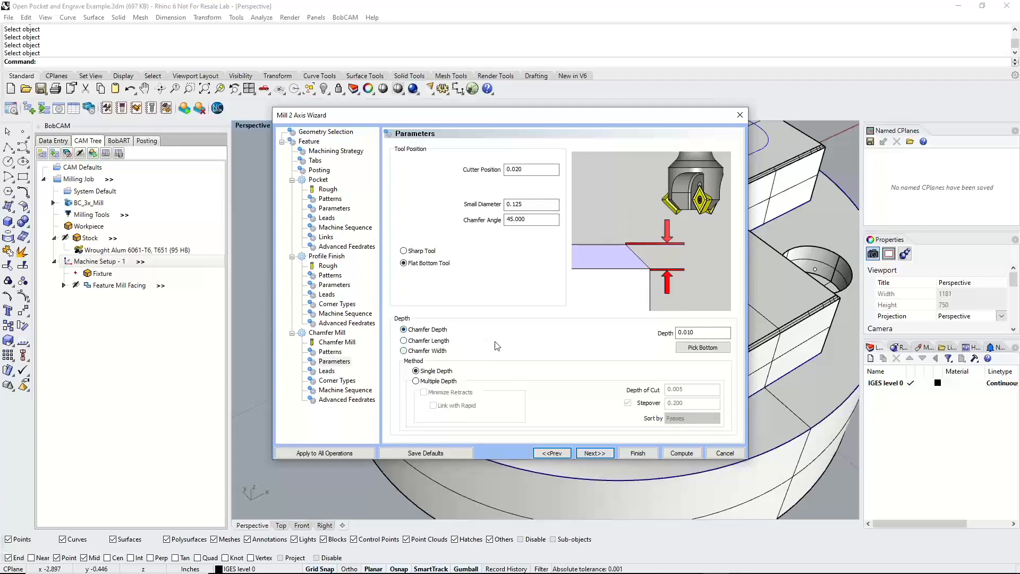
# Set the chamfer depth to 0.020 by picking the endpoint on the modelled chamfer's lower edge, and continue to the leads
pyautogui.click(695, 348)
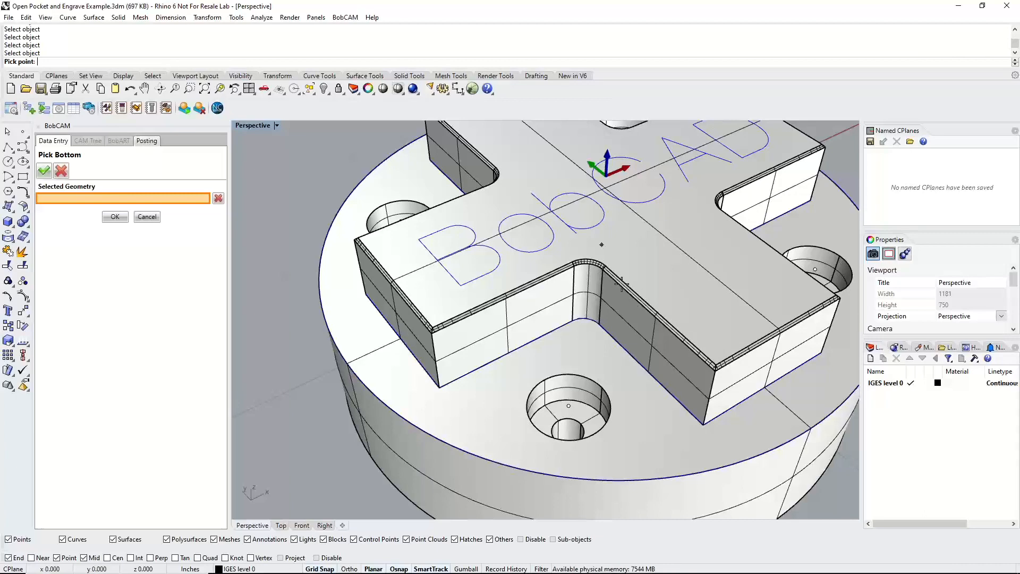
pyautogui.scroll(5, 604, 264)
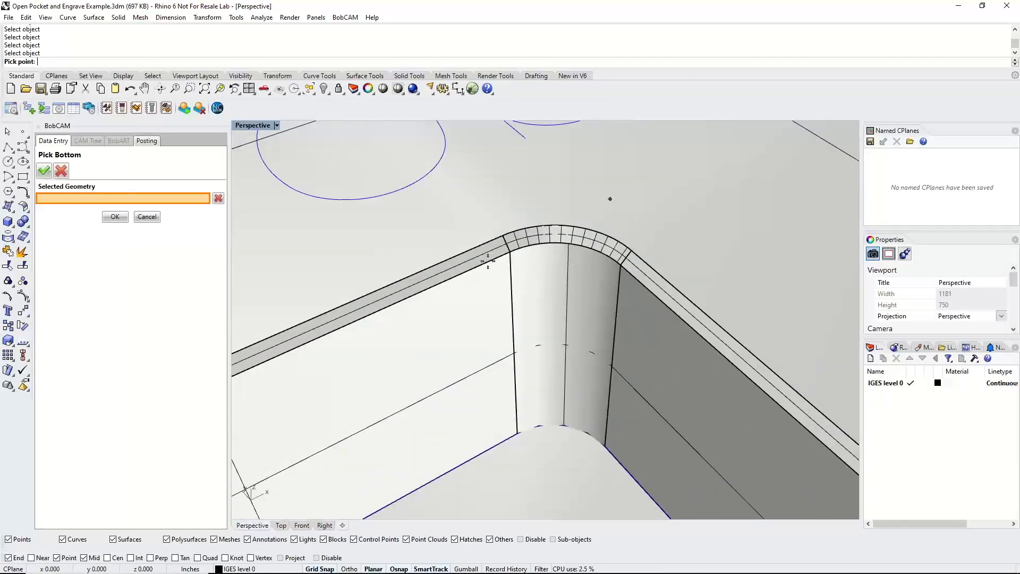
pyautogui.click(525, 272)
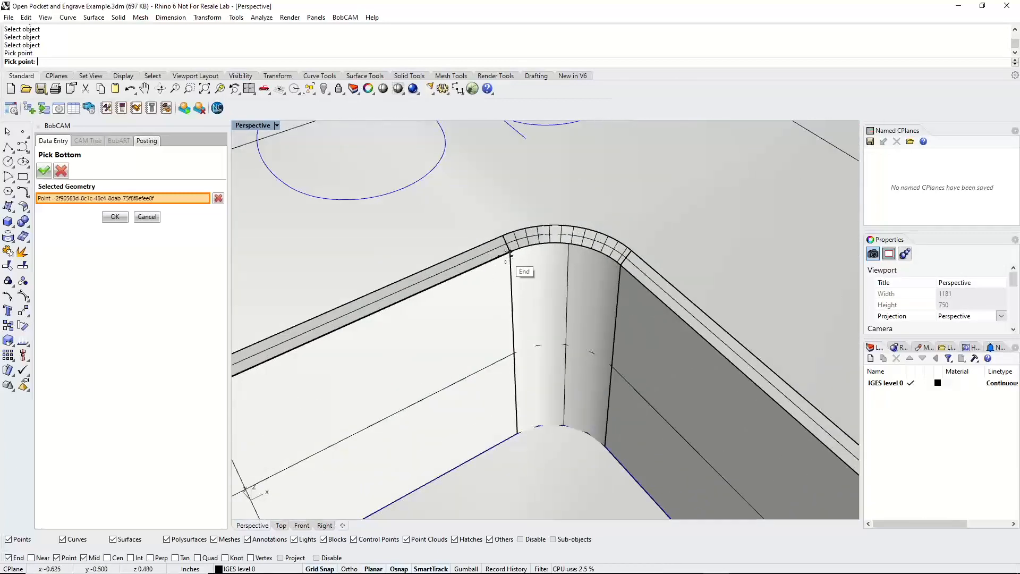
pyautogui.scroll(4, 508, 250)
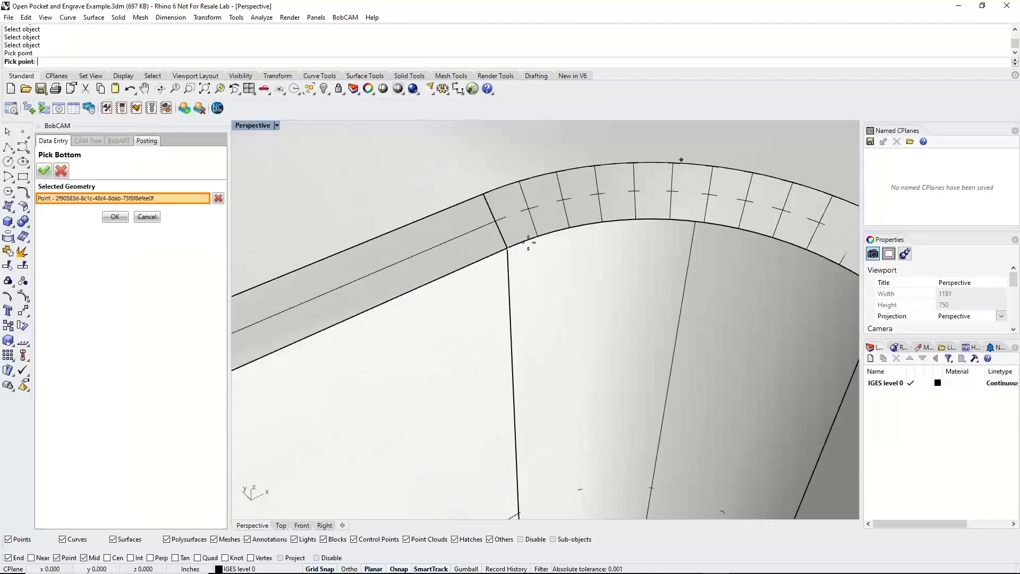
pyautogui.click(115, 217)
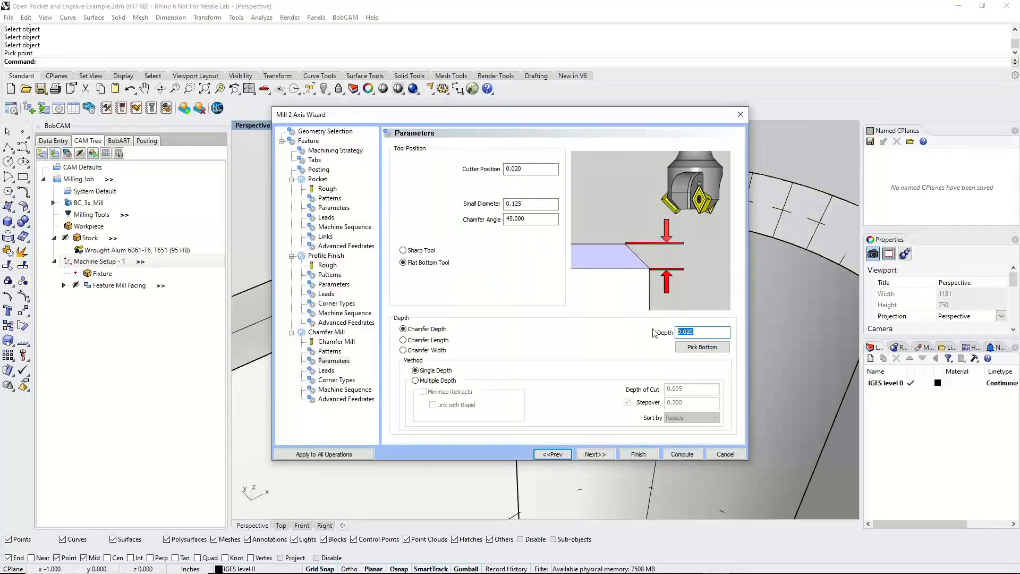
pyautogui.click(595, 455)
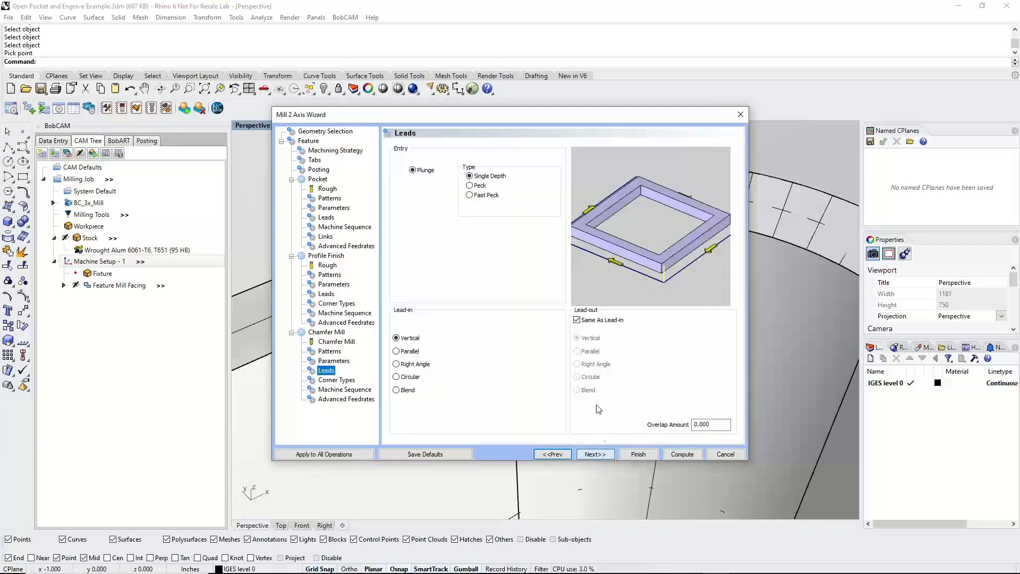
# Set the chamfer mill's lead-in to Circular, keeping the 0.250 length and 0.250 radius, and continue to the corner types
pyautogui.click(410, 377)
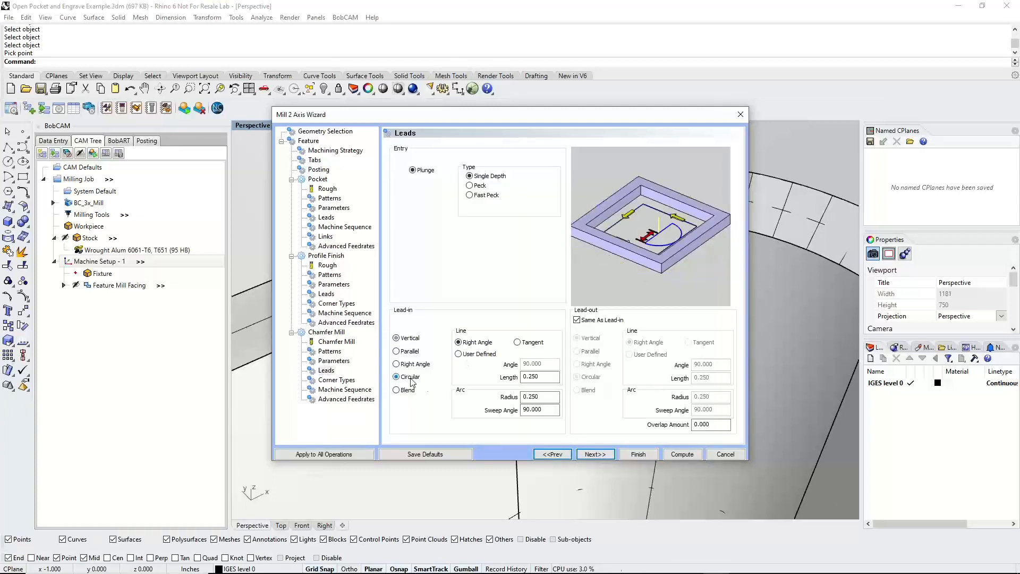
pyautogui.moveTo(541, 378); pyautogui.dragTo(473, 373)
pyautogui.press('Tab')
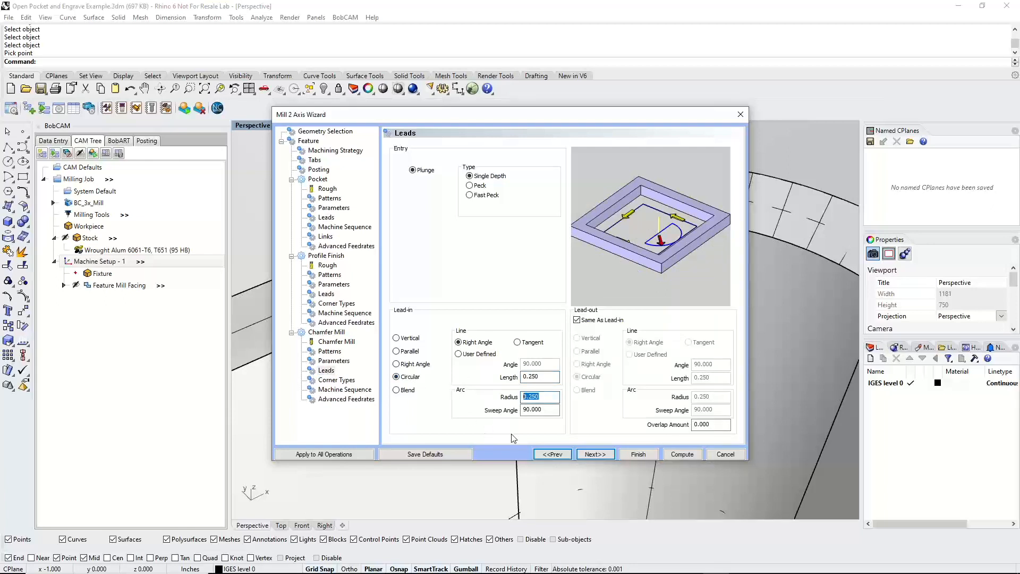
pyautogui.click(599, 454)
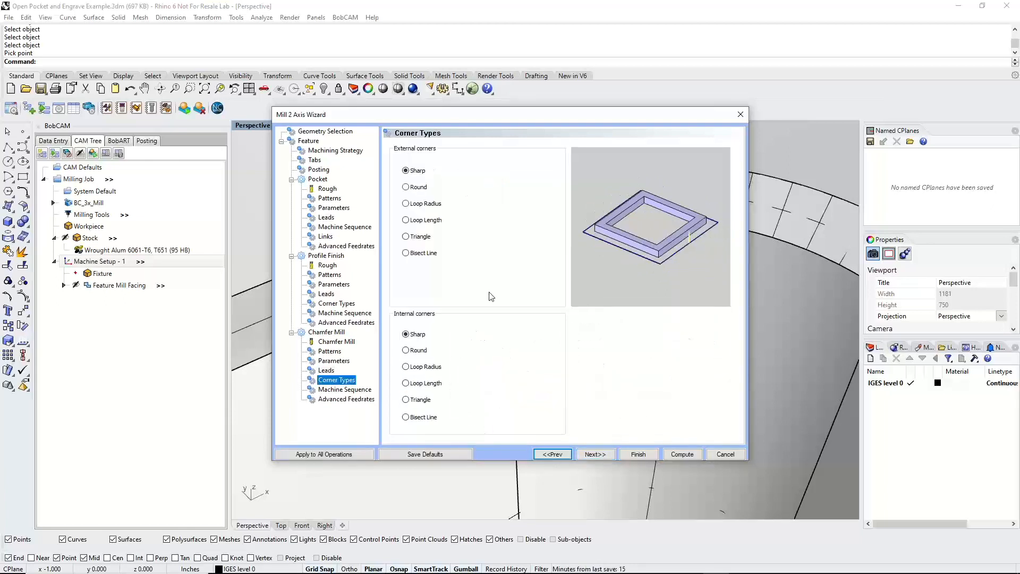
# Keep the sharp corner types, continue through the machine sequence and advanced feedrates, and compute the 2-axis feature's toolpaths
pyautogui.click(601, 456)
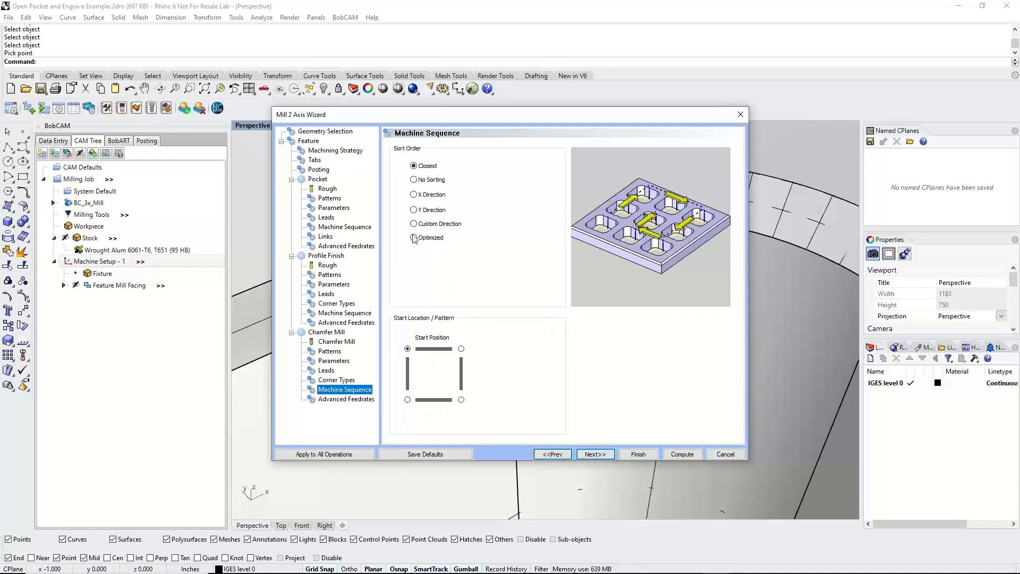
pyautogui.click(595, 453)
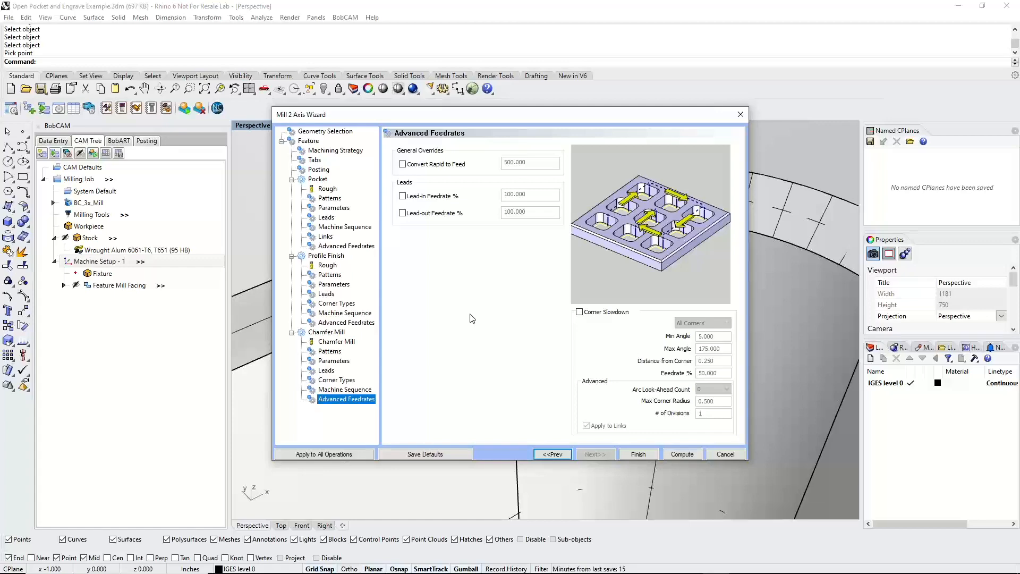
pyautogui.click(684, 455)
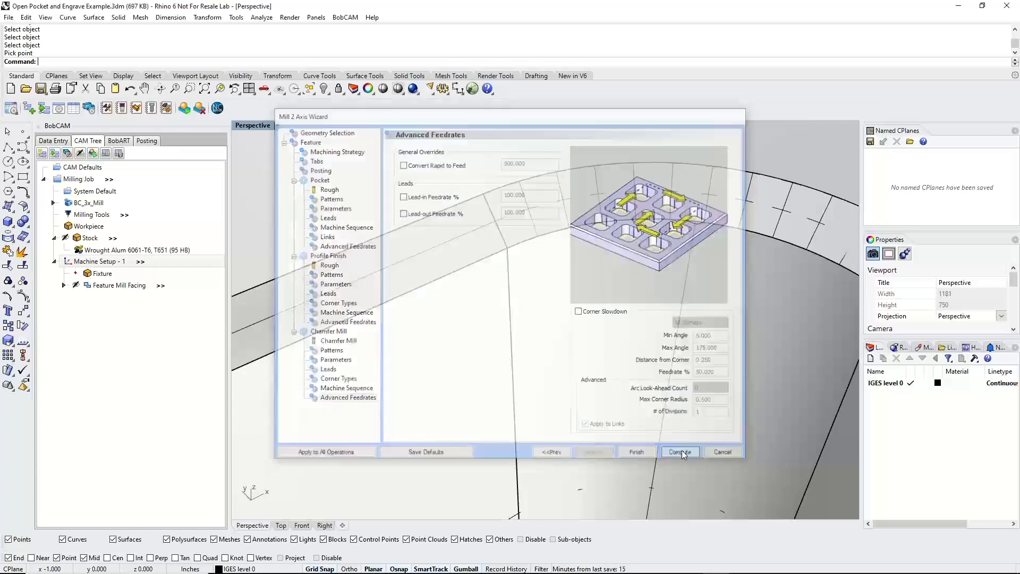
pyautogui.scroll(5, 553, 295)
pyautogui.scroll(-8, 552, 295)
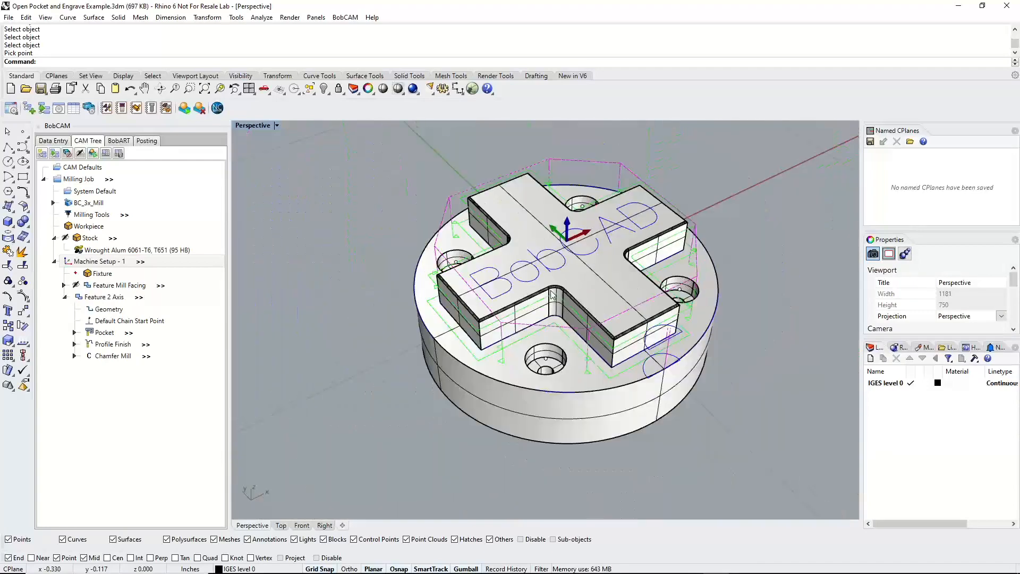
pyautogui.scroll(3, 566, 340)
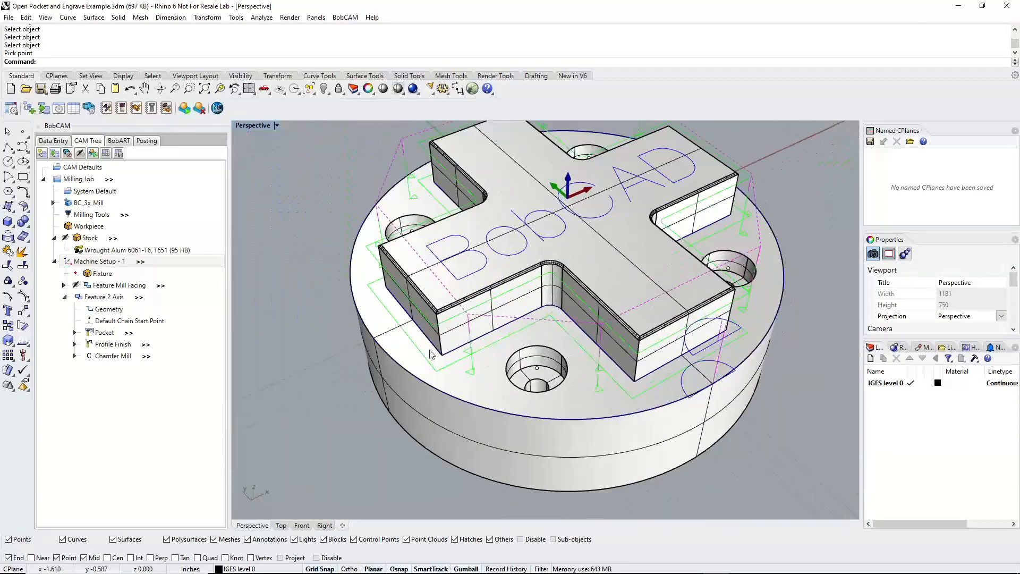
# Blank the 2-axis feature's toolpaths and inspect the pocket, profile finish and chamfer mill toolpaths one at a time
pyautogui.rightClick(99, 298)
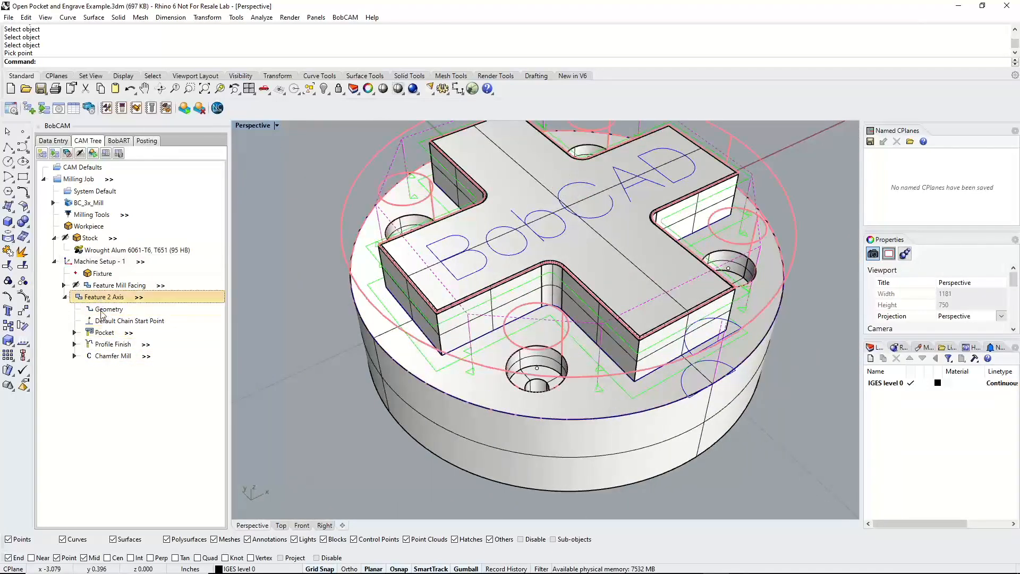
pyautogui.click(119, 343)
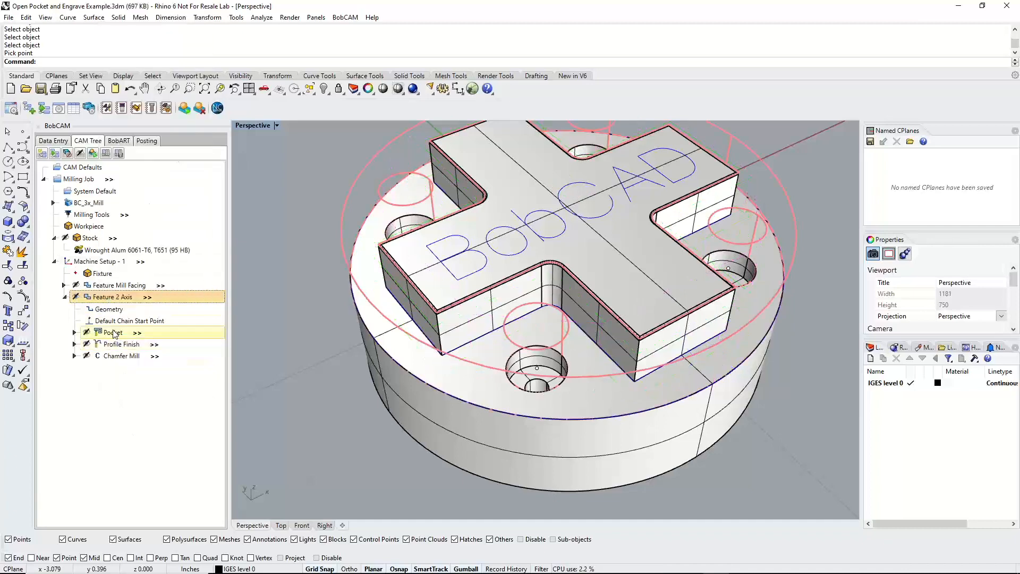
pyautogui.click(111, 332)
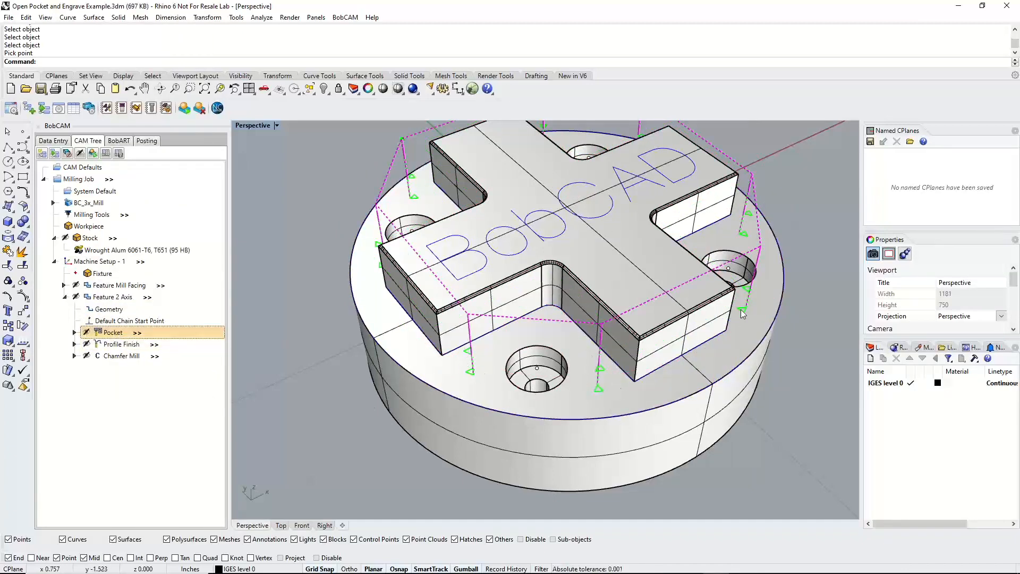
pyautogui.click(120, 346)
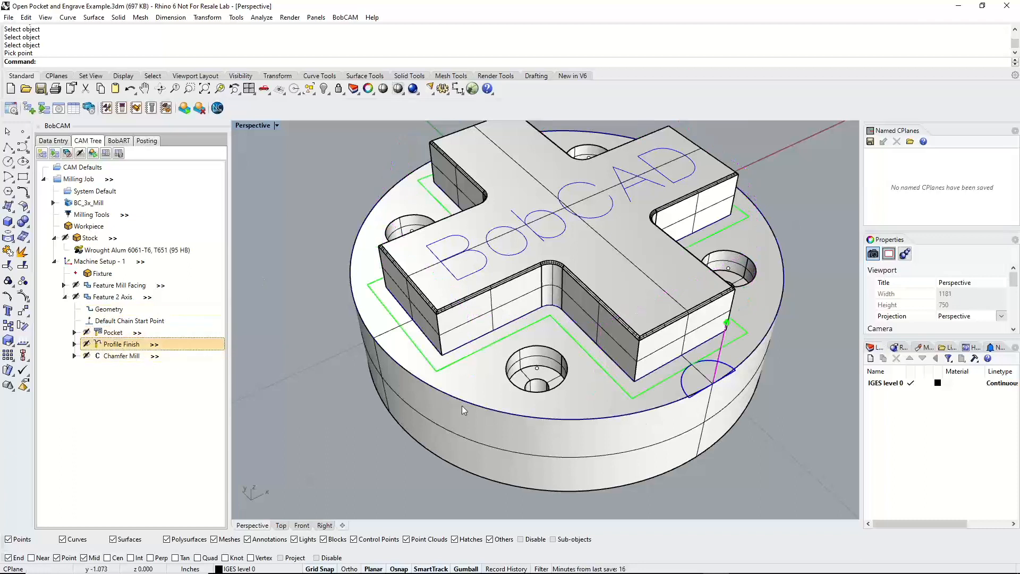
pyautogui.click(118, 356)
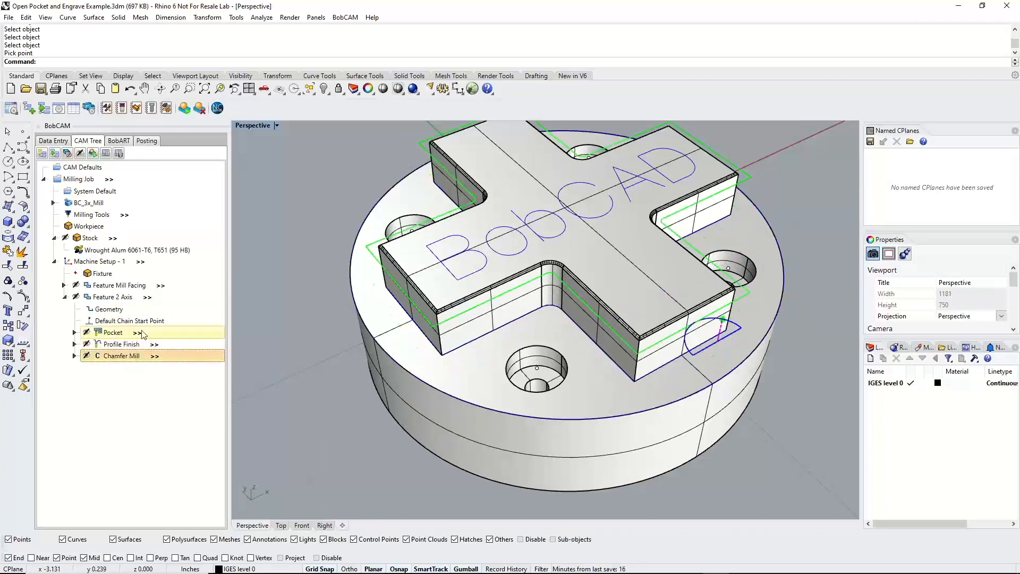
pyautogui.click(113, 332)
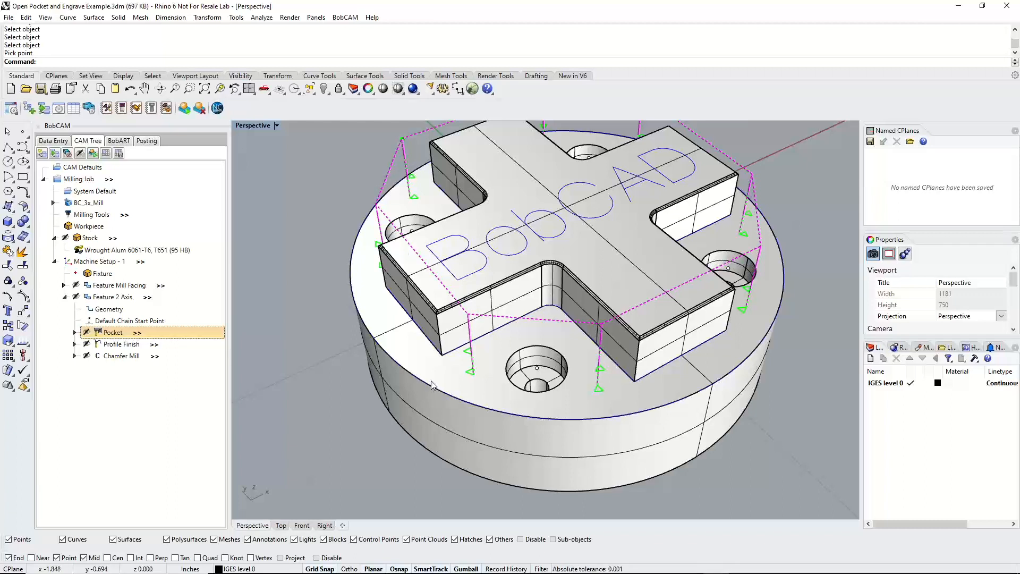
# Open the pocket operation for editing and continue to its patterns
pyautogui.rightClick(109, 333)
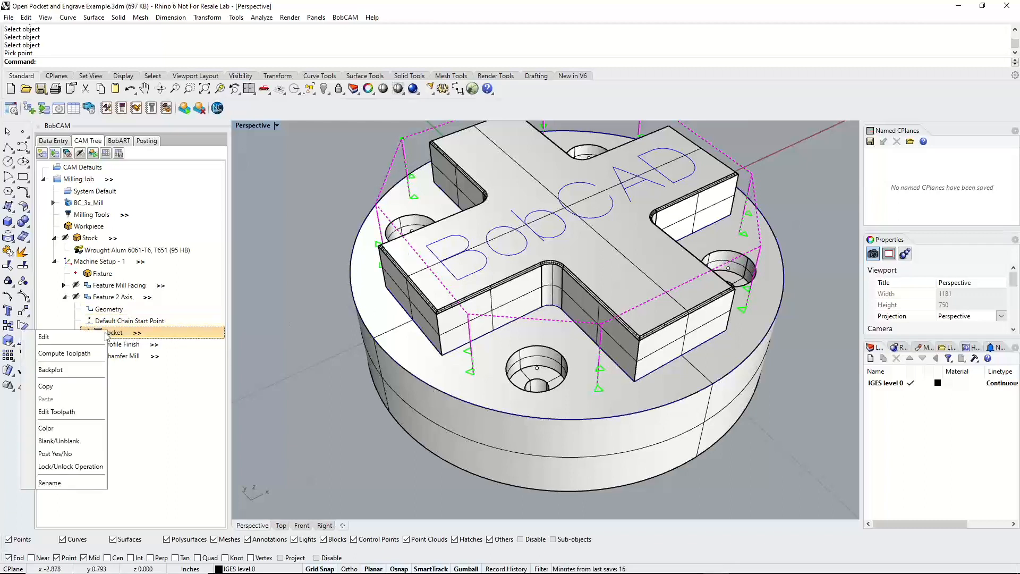
pyautogui.click(98, 342)
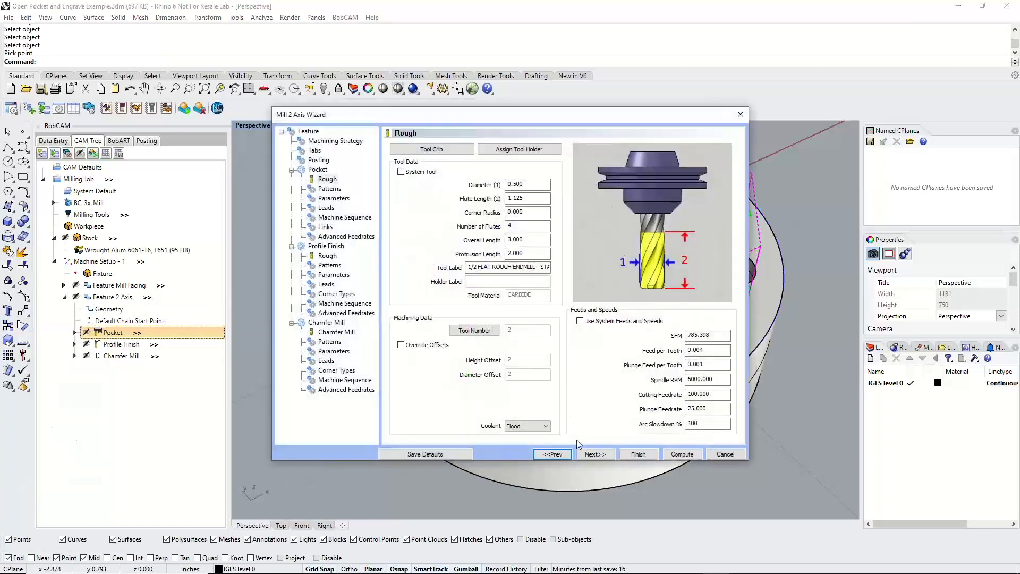
pyautogui.click(593, 455)
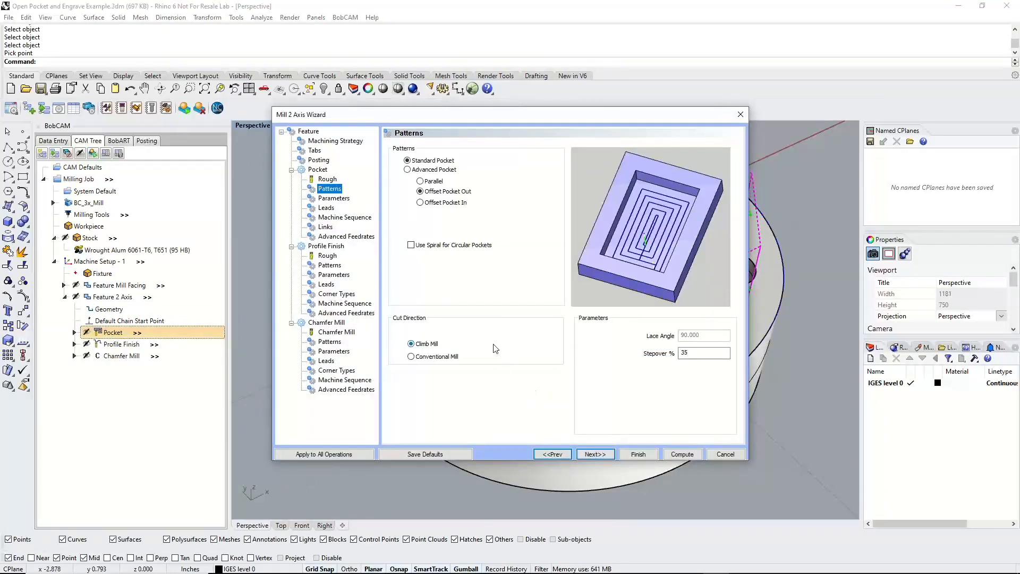
# Compare the Standard Pocket and Advanced Pocket pattern options, including Morph Spiral, Parallel and Offset Pocket Out
pyautogui.click(408, 170)
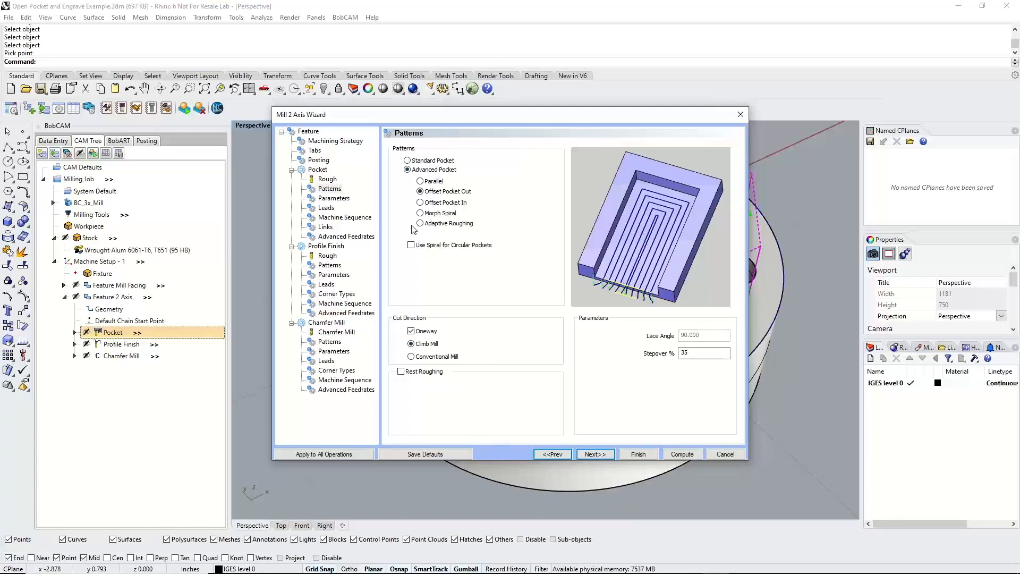
pyautogui.click(408, 161)
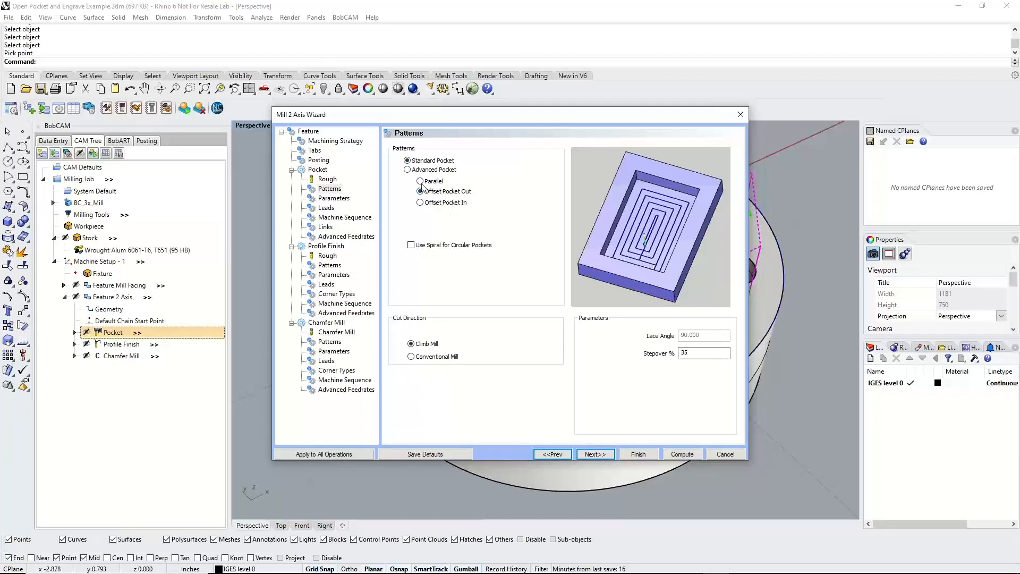
pyautogui.click(407, 170)
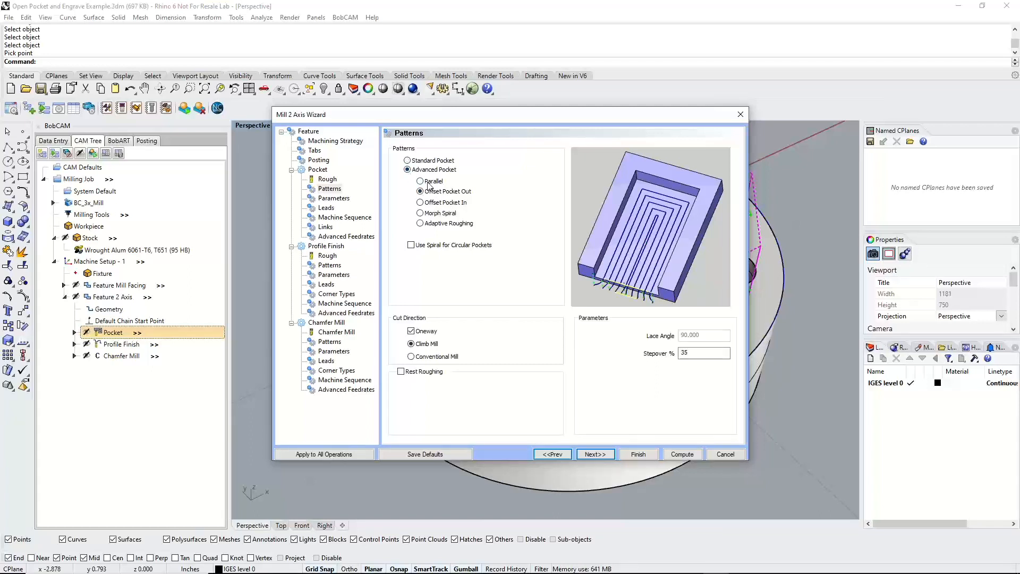
pyautogui.click(420, 214)
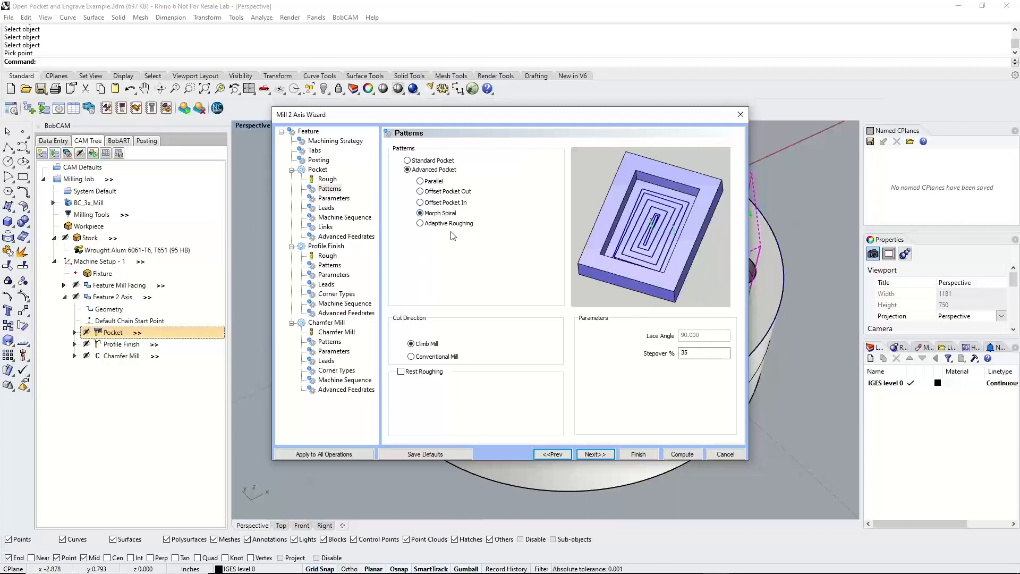
pyautogui.click(431, 161)
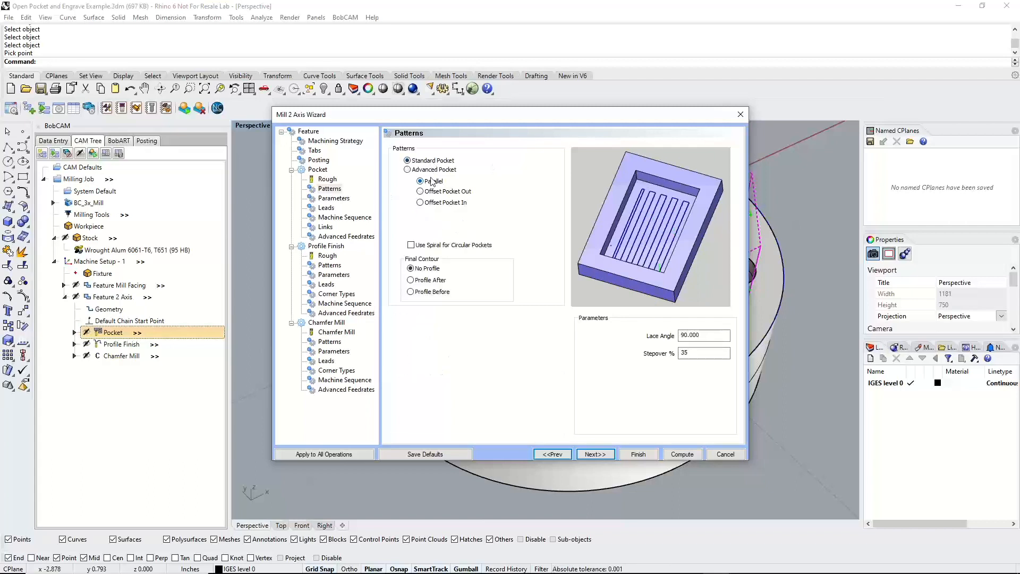
pyautogui.click(421, 191)
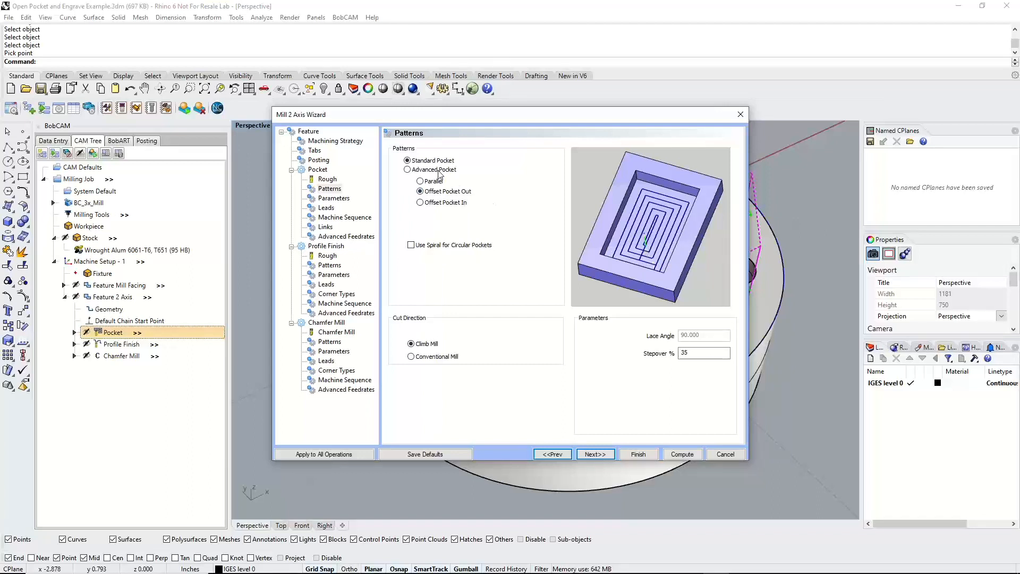
# Switch the pocket to Advanced Pocket with the Offset Pocket Out pattern, set the stepover to 25%, and compute the toolpath
pyautogui.click(407, 170)
pyautogui.click(435, 212)
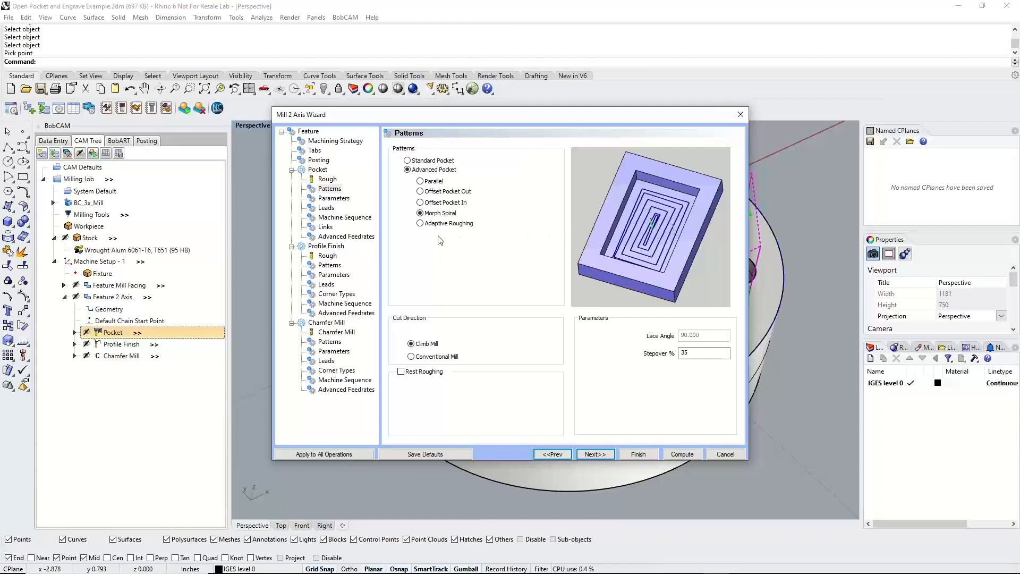
pyautogui.click(422, 225)
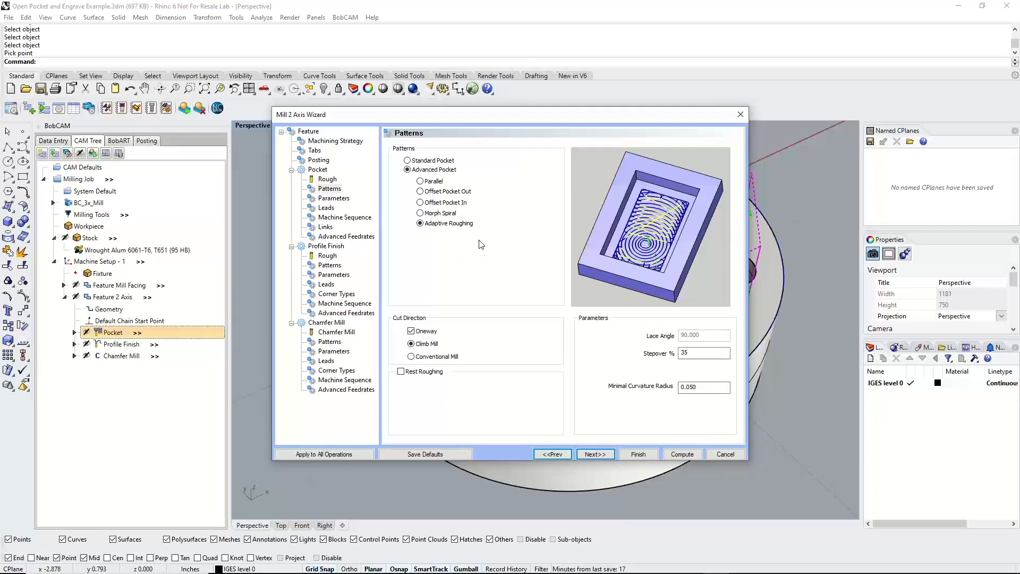
pyautogui.click(450, 191)
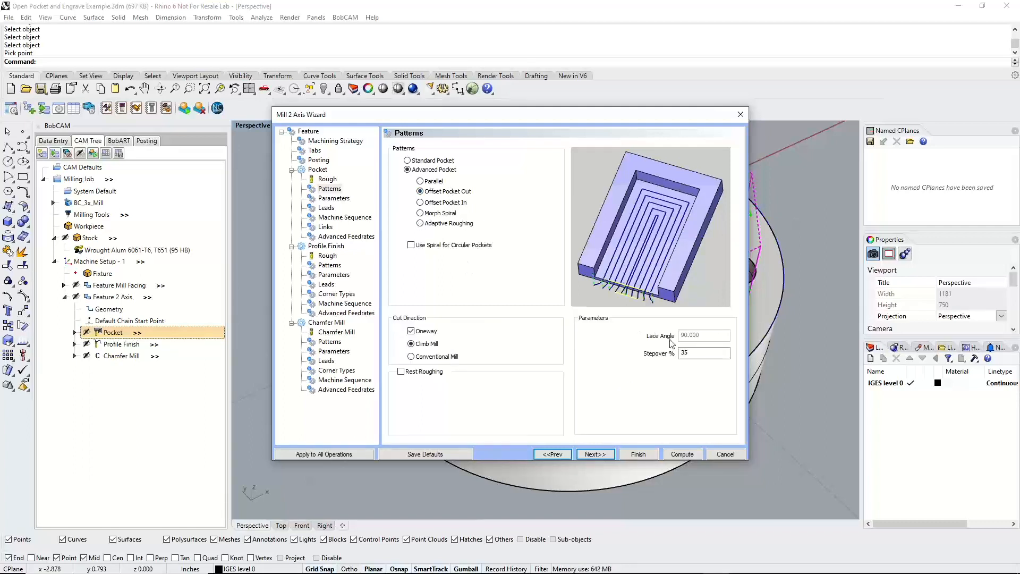
pyautogui.doubleClick(685, 353)
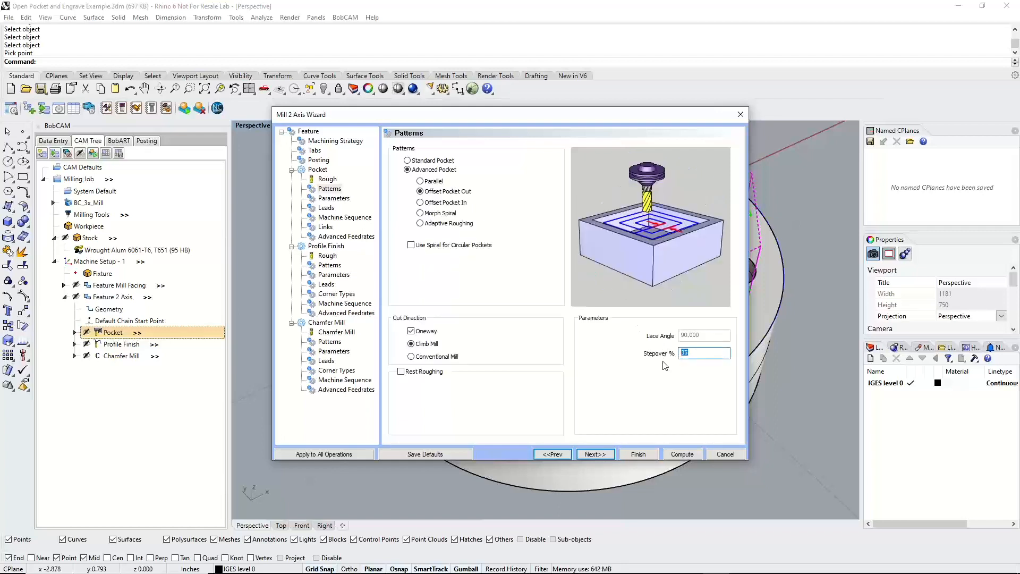
pyautogui.write('25')
pyautogui.click(683, 454)
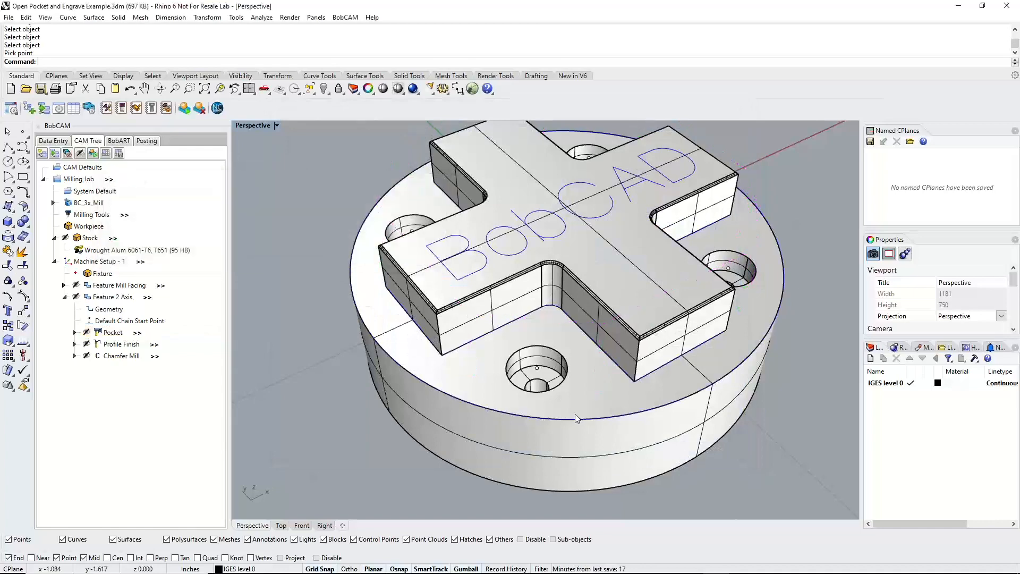
# Review the profile finish and chamfer mill toolpaths on the part, and collapse the 2-axis feature in the CAM tree
pyautogui.scroll(-3, 617, 407)
pyautogui.moveTo(616, 407); pyautogui.dragTo(528, 385, button='right')
pyautogui.click(127, 345)
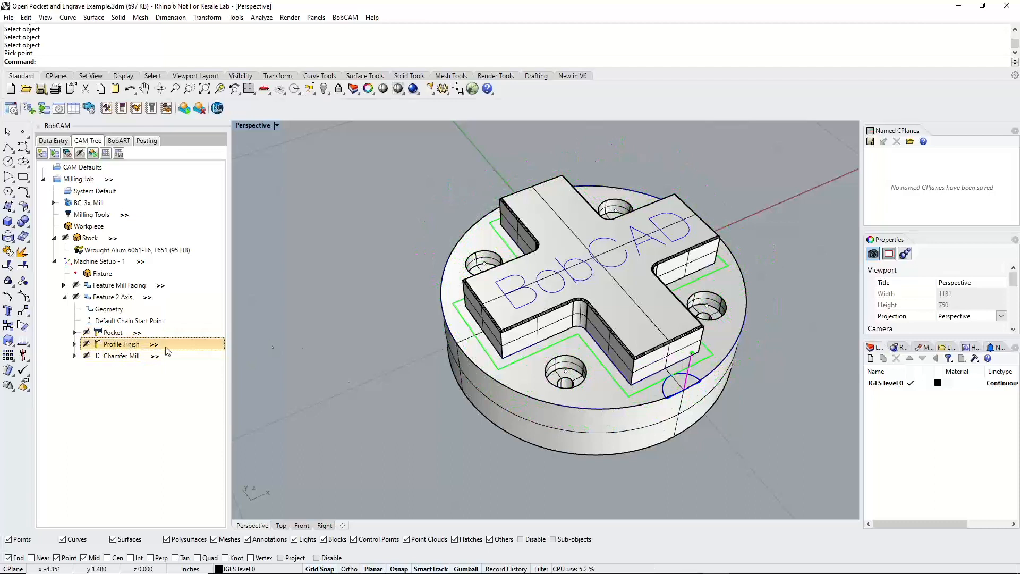
pyautogui.click(128, 355)
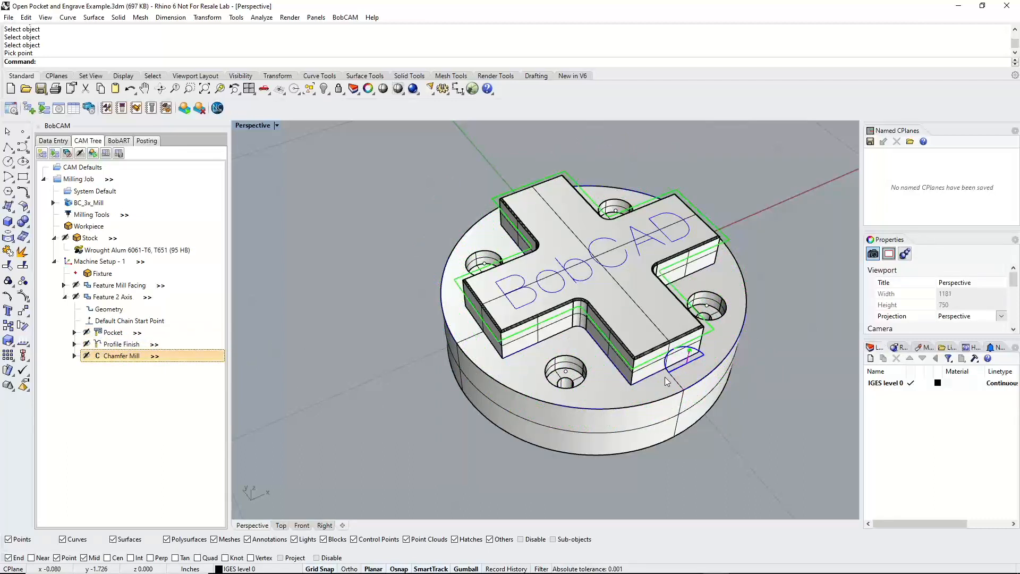
pyautogui.click(65, 297)
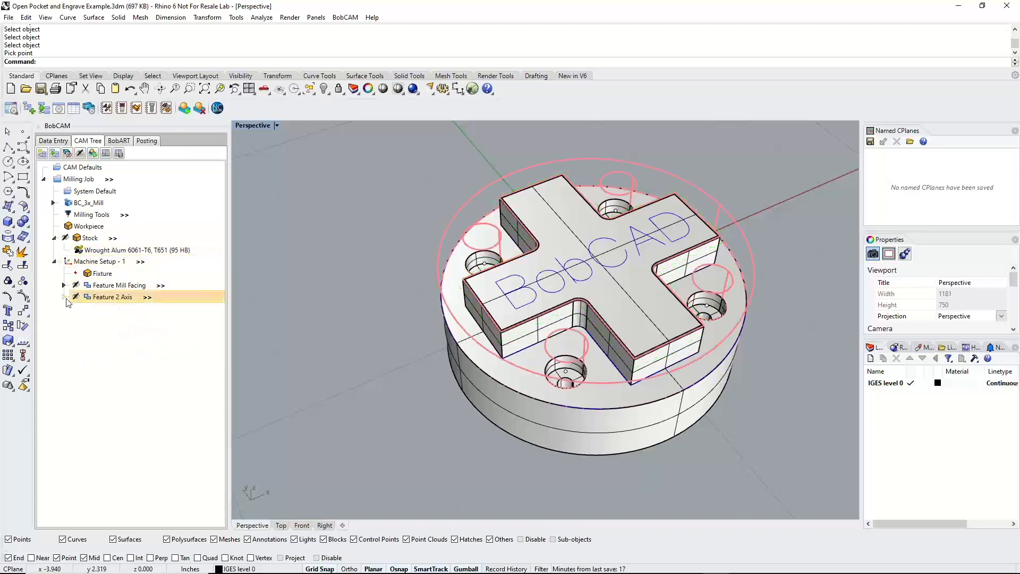
# Start a Mill Counterbore Tap Hole feature under Machine Setup - 1 and select the front hole's three faces as geometry
pyautogui.click(81, 263)
pyautogui.rightClick(81, 264)
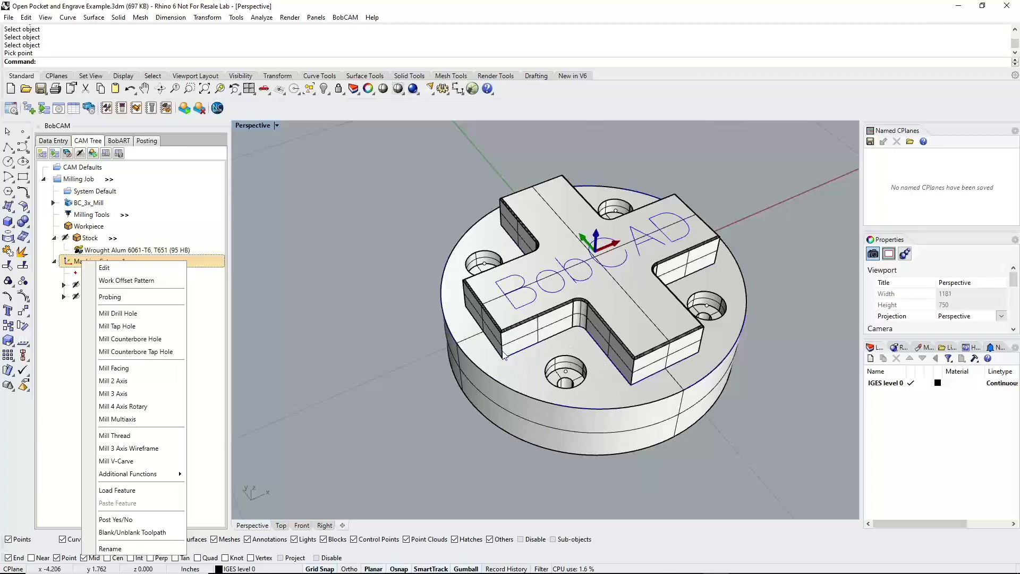
pyautogui.click(138, 357)
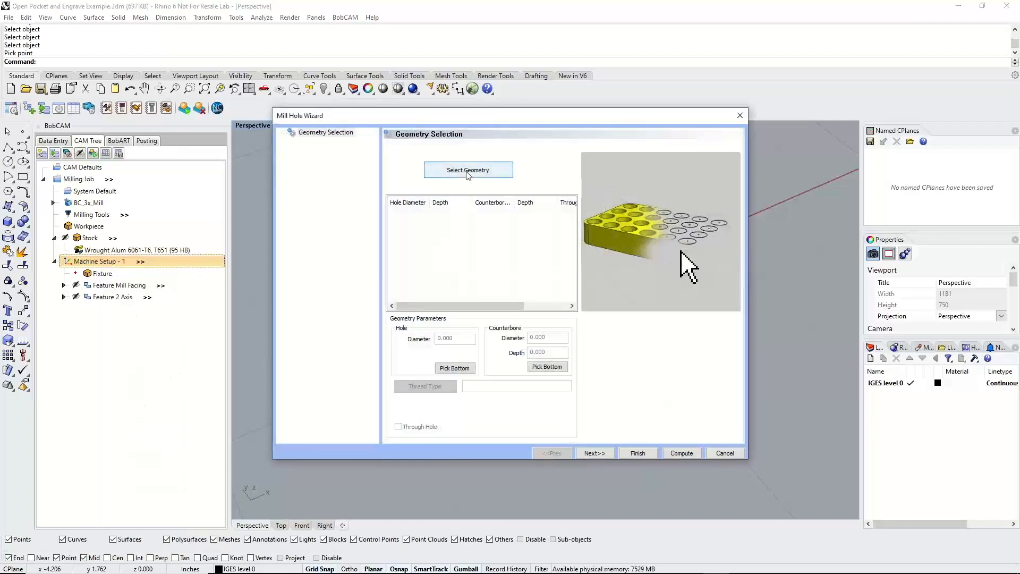
pyautogui.click(468, 170)
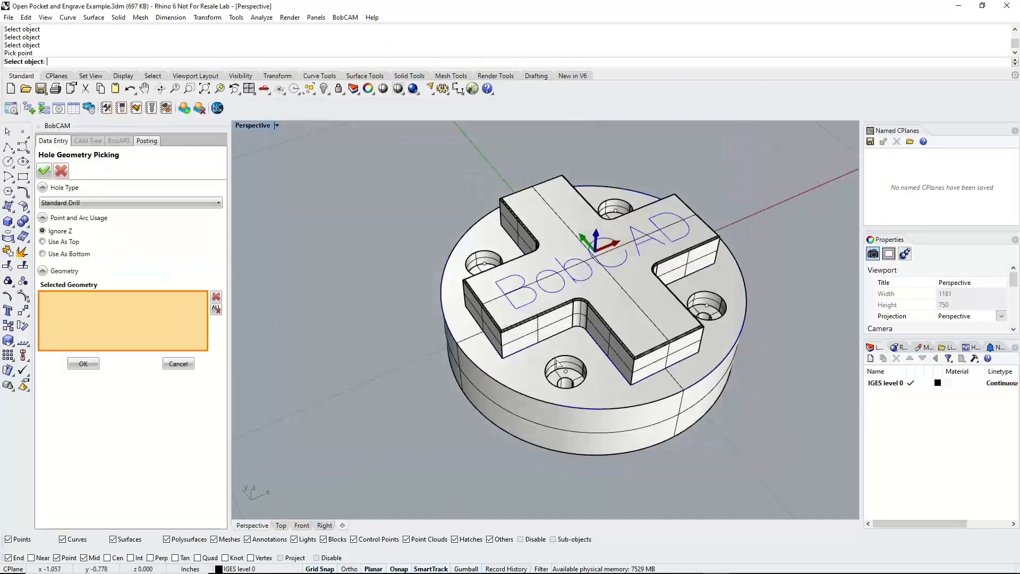
pyautogui.click(566, 368)
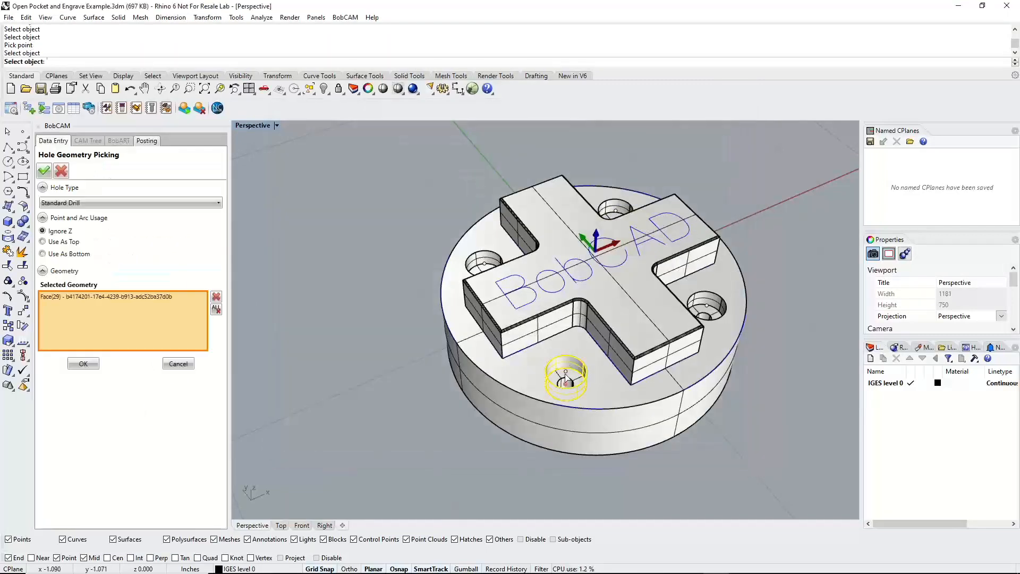
pyautogui.click(568, 378)
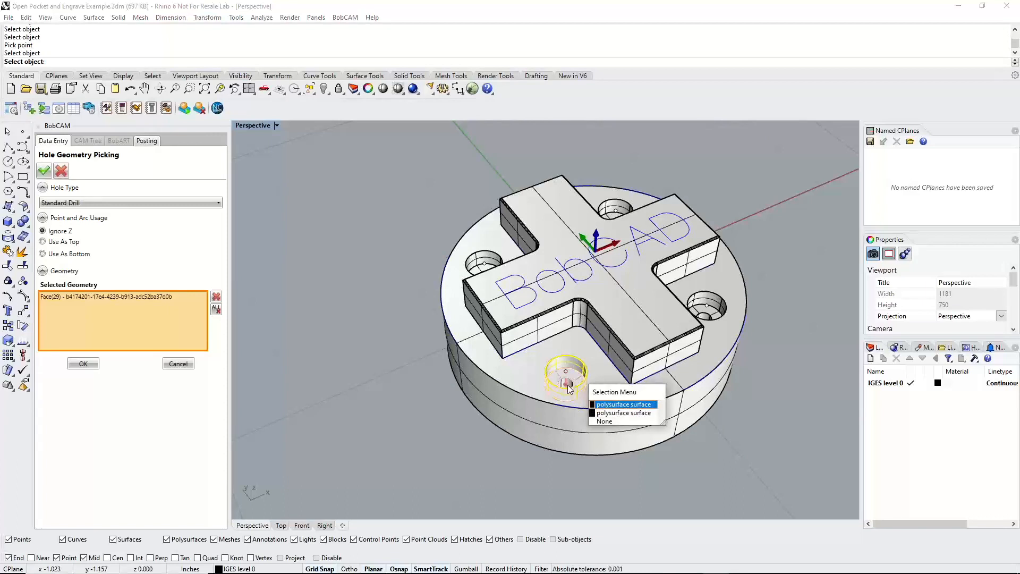
pyautogui.click(613, 414)
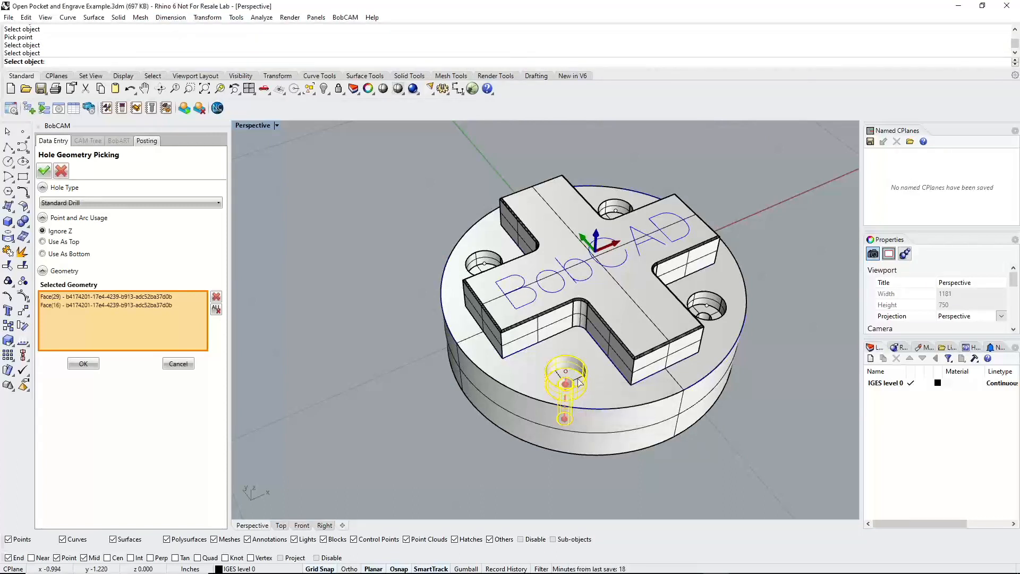
pyautogui.click(582, 382)
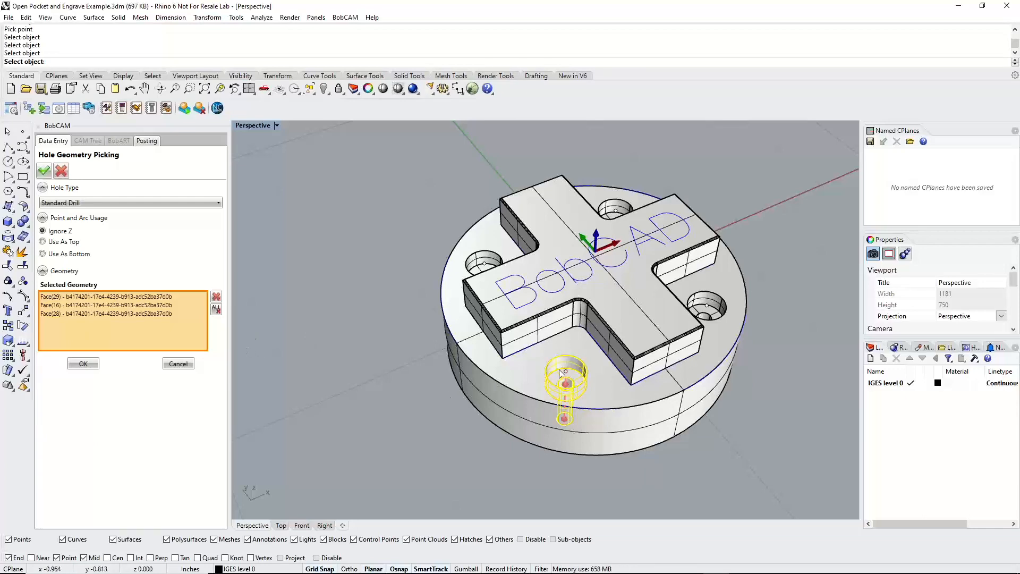
# Add the faces of the next two counterbored holes, clockwise from the front hole, to the hole geometry selection
pyautogui.moveTo(493, 295); pyautogui.dragTo(452, 284, button='right')
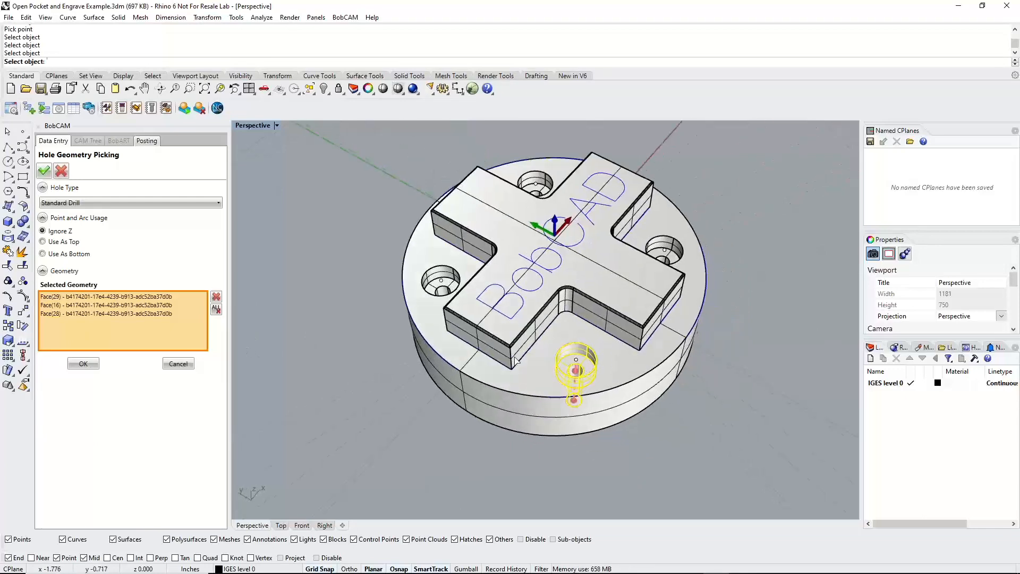
pyautogui.click(441, 279)
pyautogui.click(443, 288)
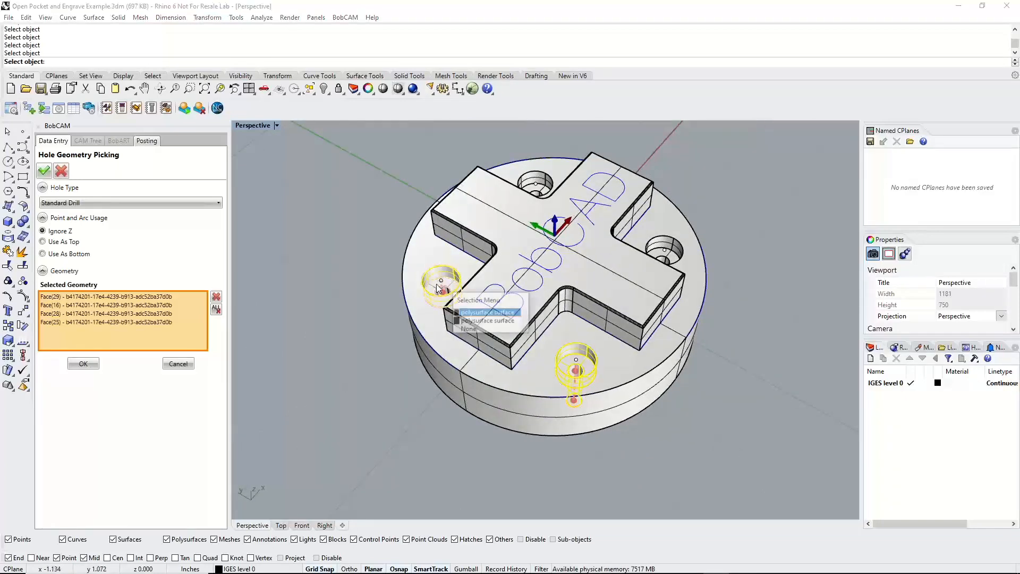
pyautogui.click(488, 322)
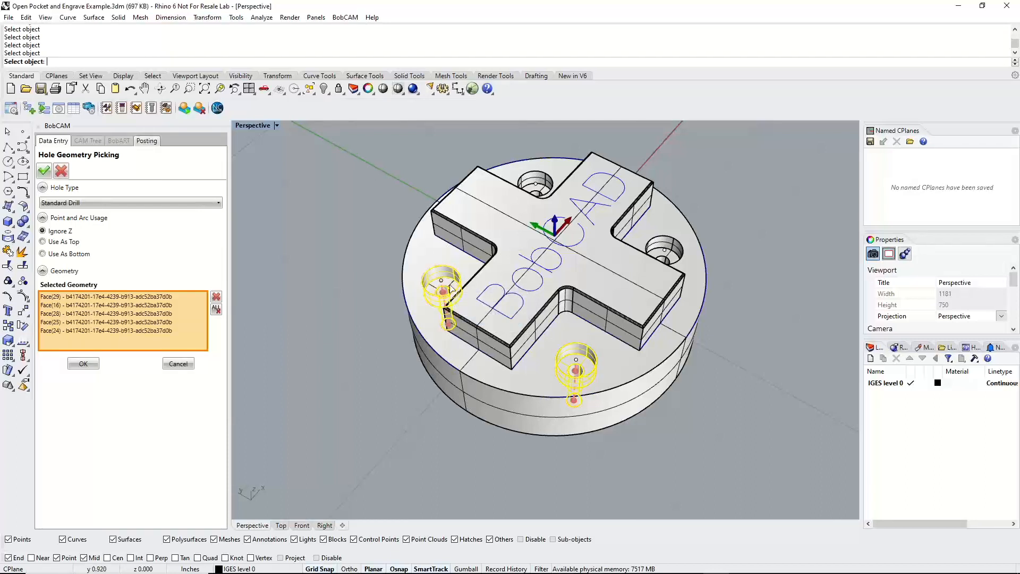
pyautogui.click(537, 192)
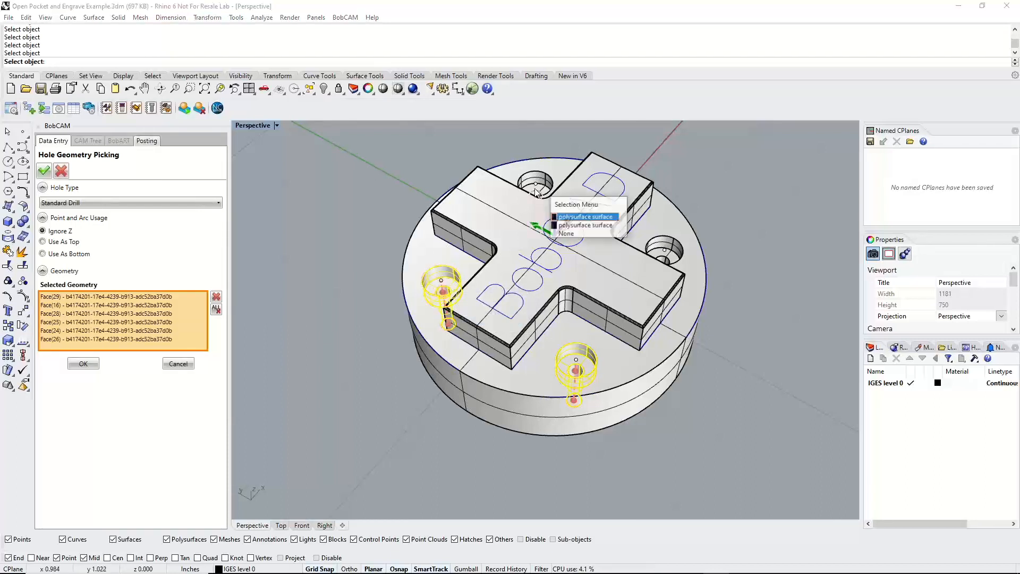
pyautogui.click(578, 226)
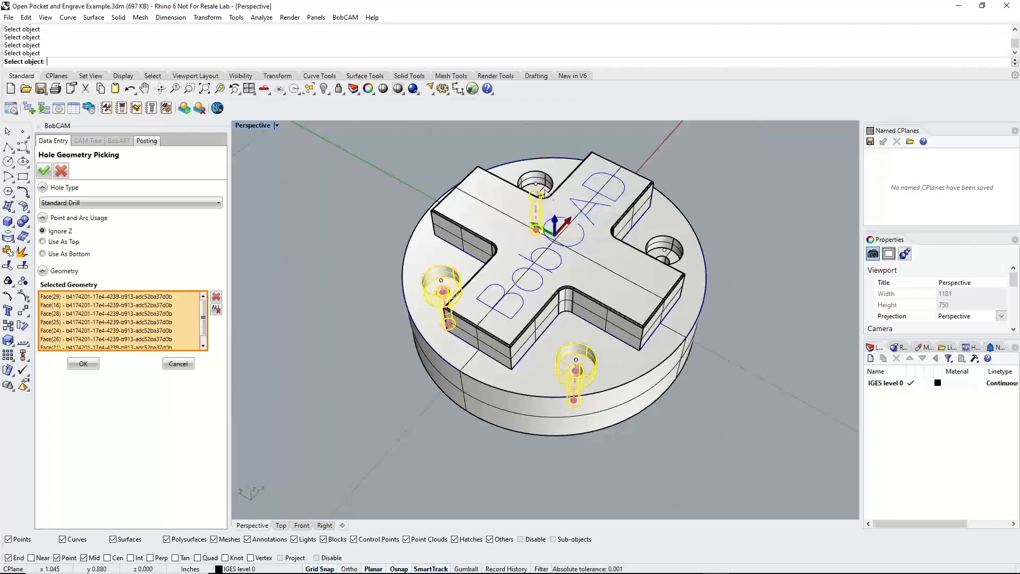
# Add the counterbore and drill faces of the last remaining hole and accept the hole geometry selection
pyautogui.click(663, 250)
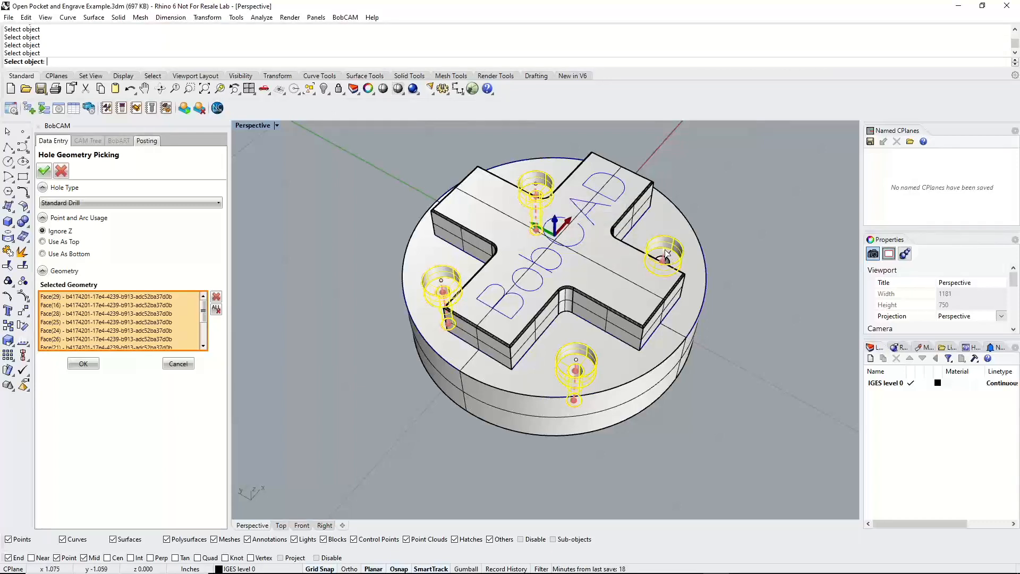
pyautogui.click(670, 259)
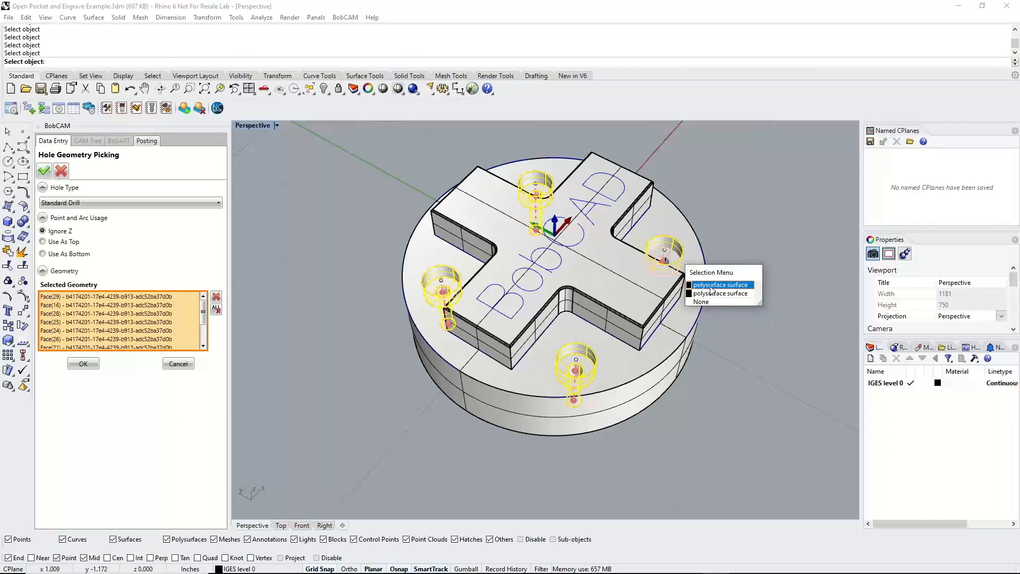
pyautogui.click(717, 293)
pyautogui.click(676, 260)
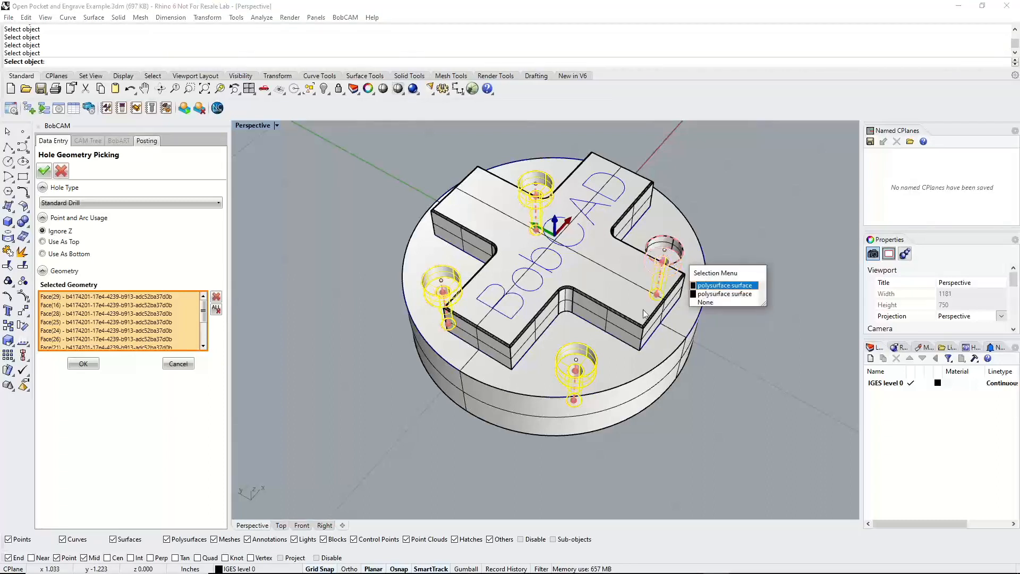
pyautogui.click(712, 295)
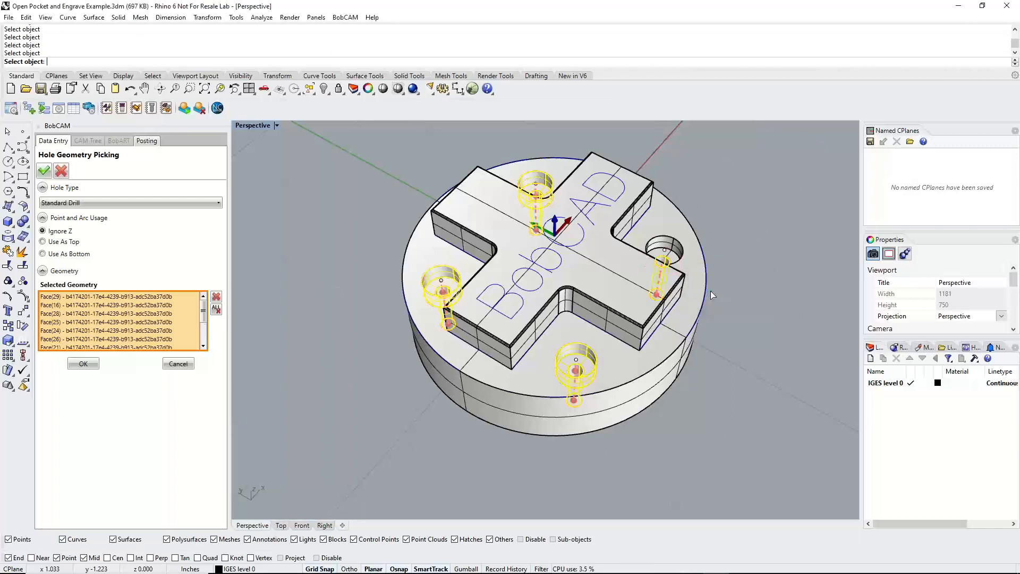
pyautogui.click(679, 252)
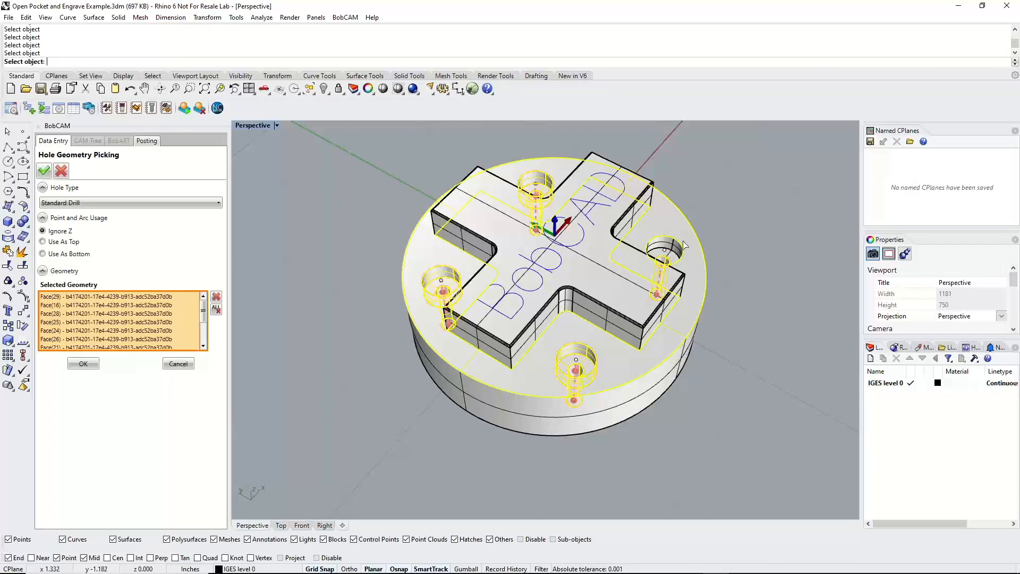
pyautogui.click(678, 252)
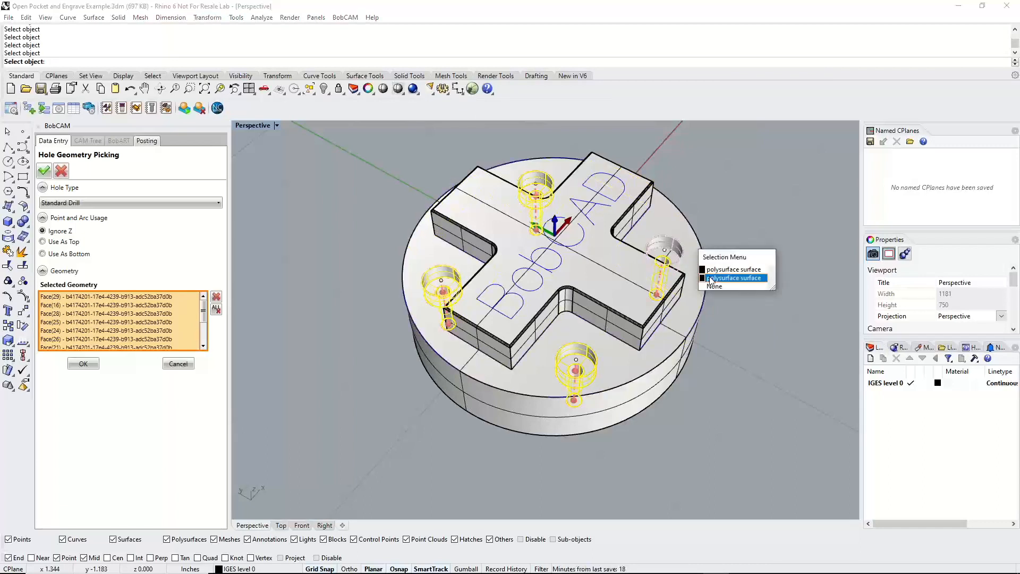
pyautogui.click(711, 279)
pyautogui.click(668, 257)
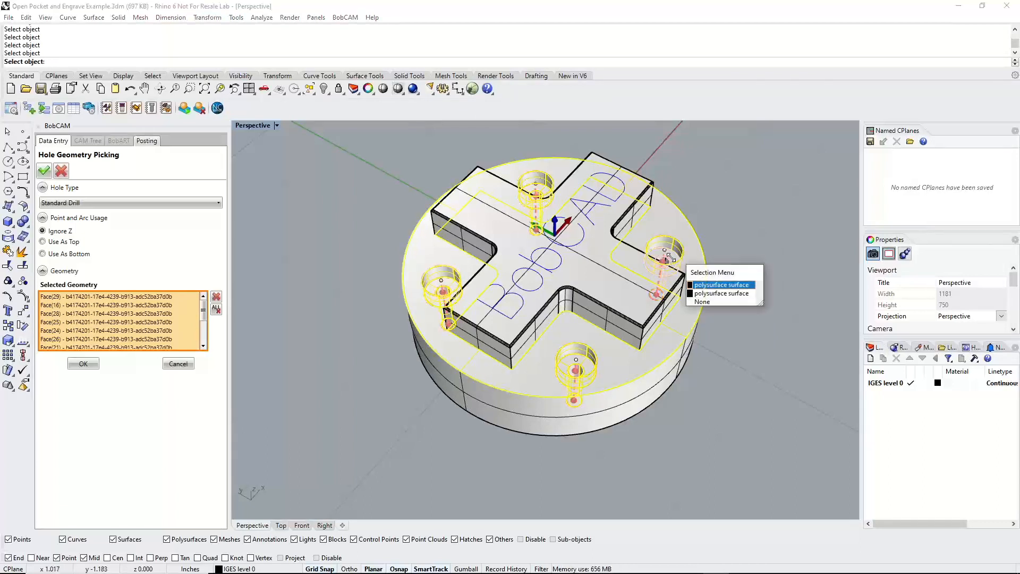
pyautogui.click(710, 285)
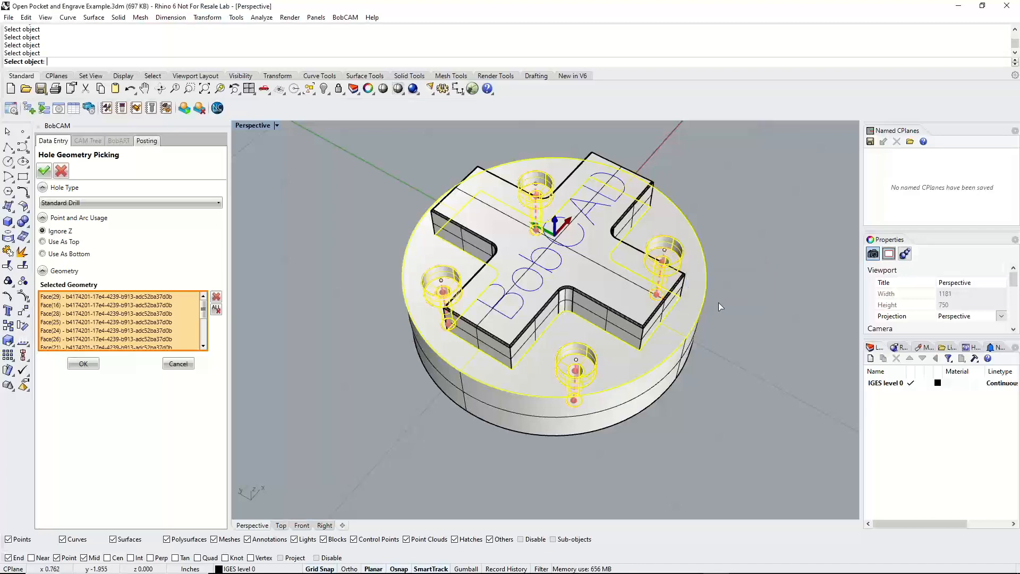
pyautogui.moveTo(719, 302); pyautogui.dragTo(667, 381, button='right')
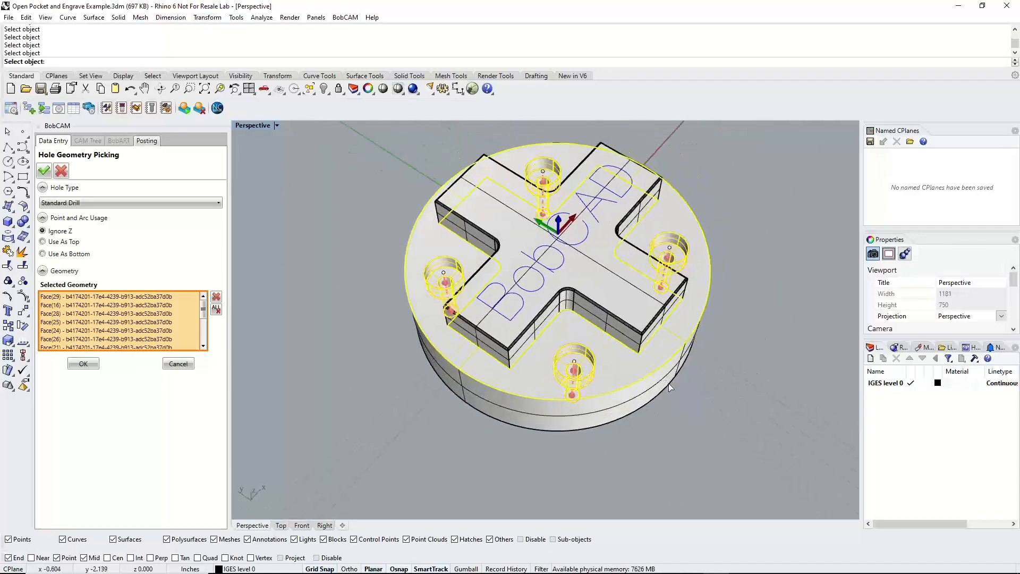
pyautogui.click(83, 364)
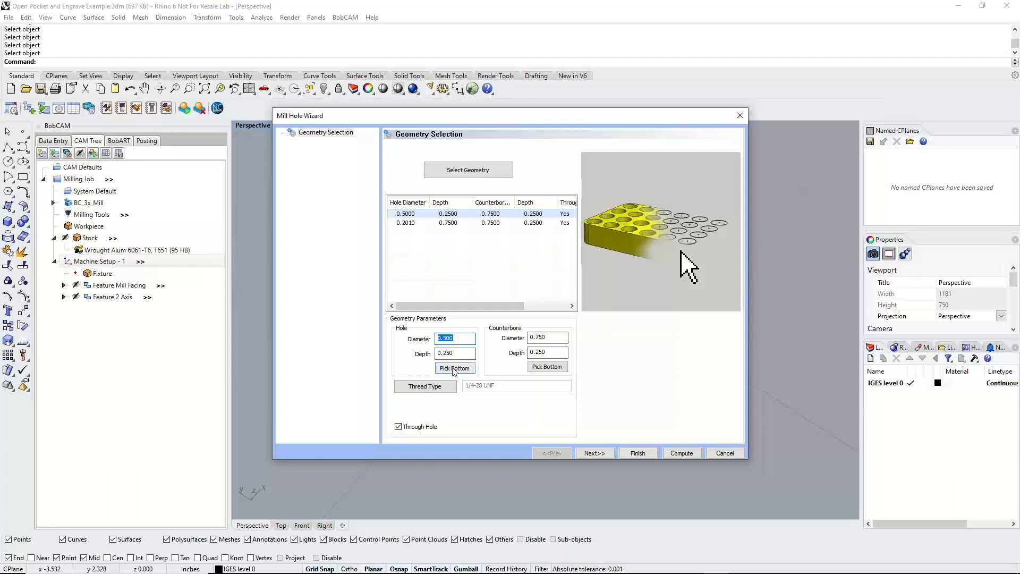
# Review the hole and counterbore diameters and depths of both entries in the hole geometry list
pyautogui.press('Tab')
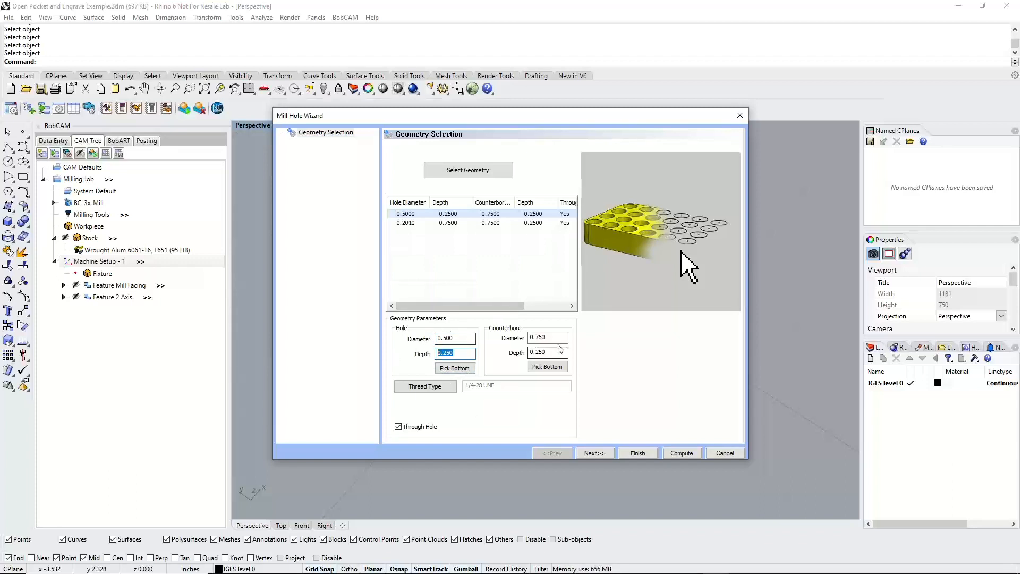
pyautogui.press('Tab')
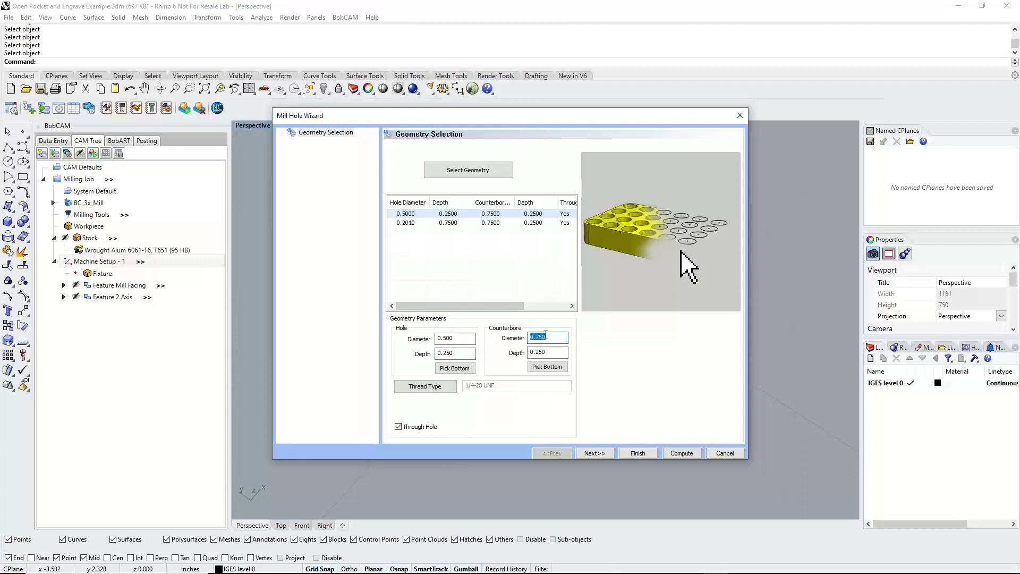
pyautogui.click(466, 337)
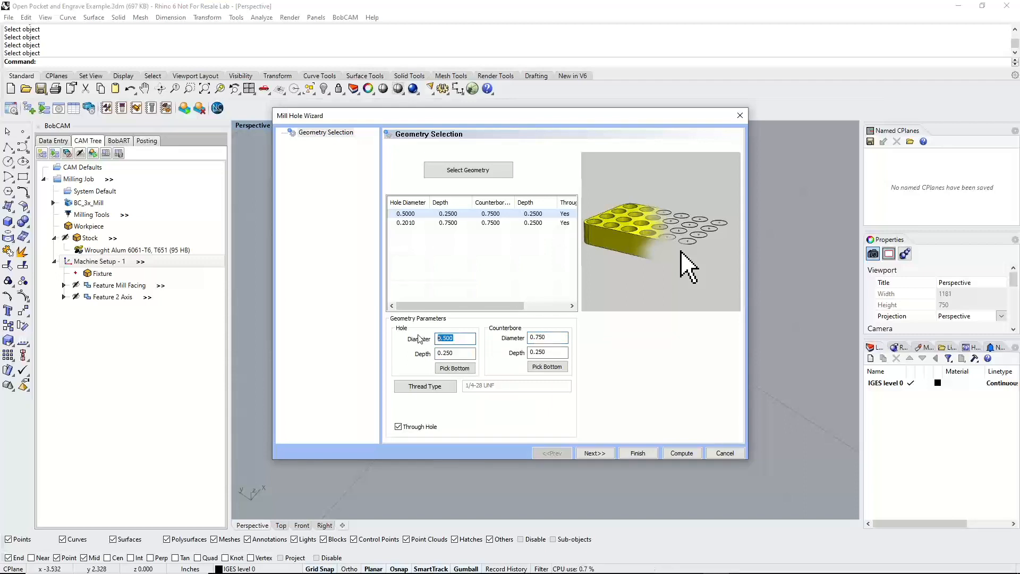
pyautogui.click(408, 224)
pyautogui.click(407, 225)
pyautogui.click(408, 225)
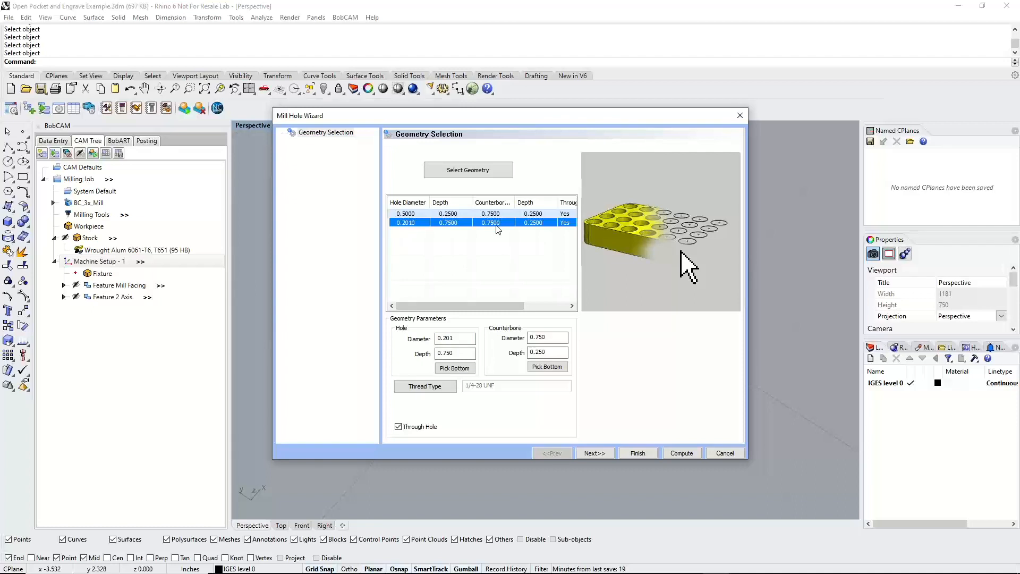
pyautogui.moveTo(514, 201)
pyautogui.mouseDown()
pyautogui.moveTo(532, 202)
pyautogui.moveTo(496, 212)
pyautogui.moveTo(510, 217)
pyautogui.mouseUp()
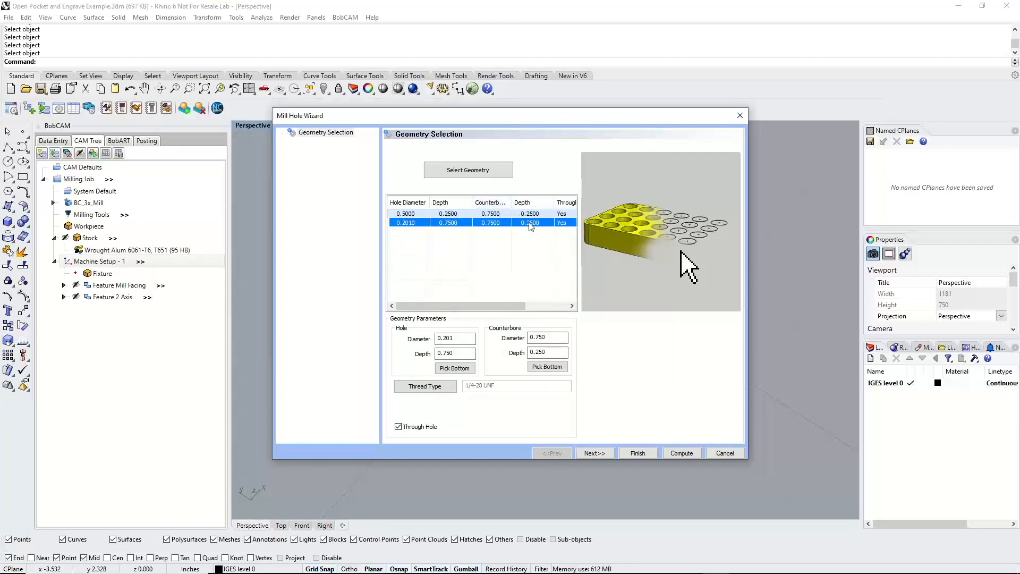
pyautogui.click(420, 216)
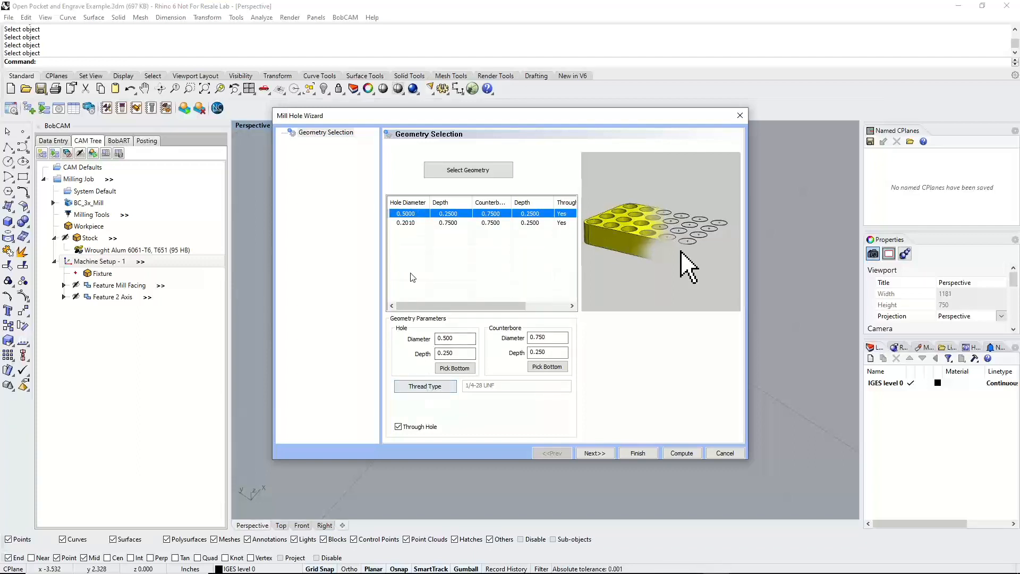
# Set the 0.2010 hole's thread type to UNC with size 1/4-20 UNC and continue to the feature parameters
pyautogui.click(406, 227)
pyautogui.click(424, 386)
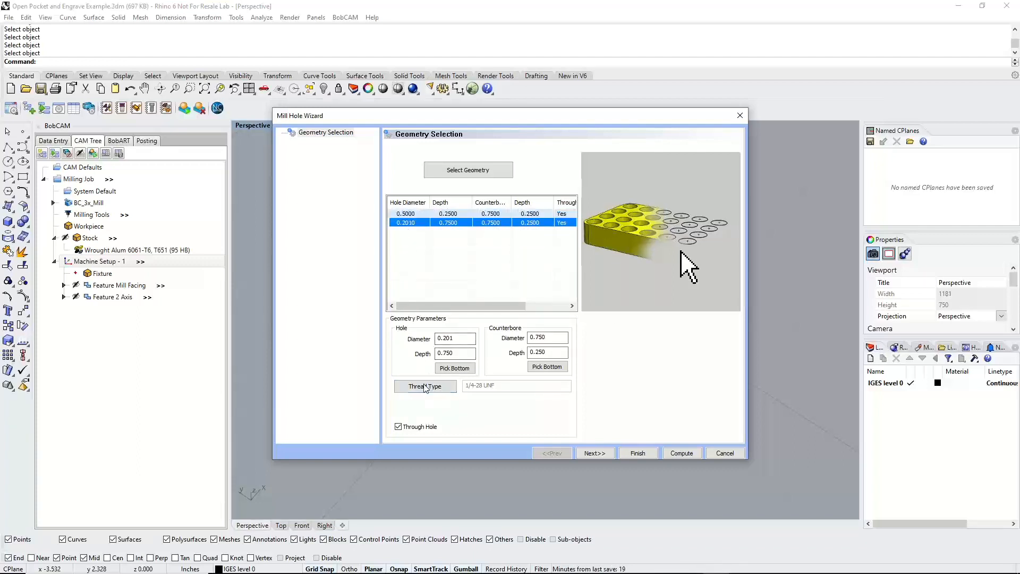
pyautogui.click(530, 289)
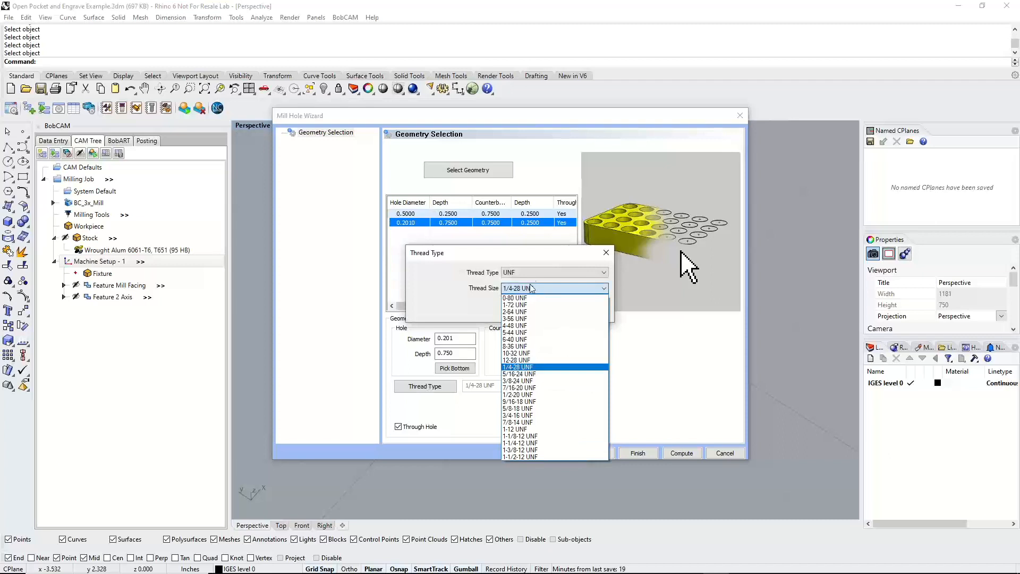
pyautogui.click(531, 272)
pyautogui.click(530, 272)
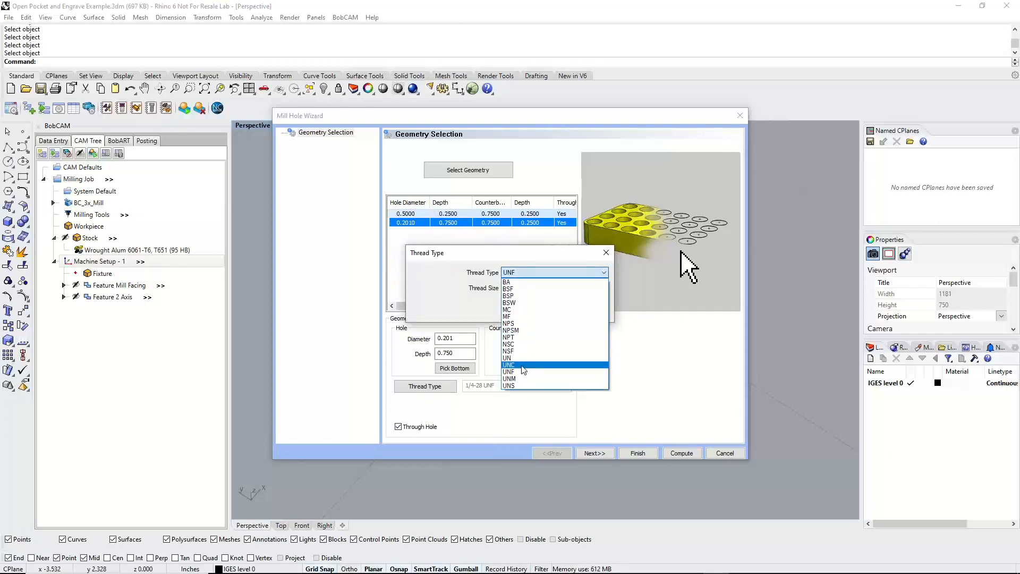
pyautogui.click(524, 370)
pyautogui.click(531, 288)
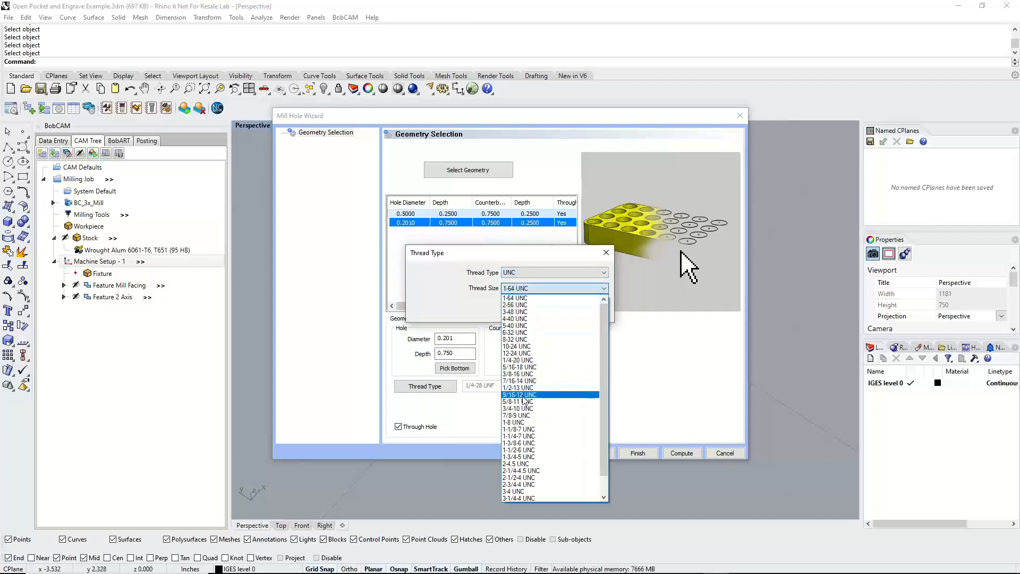
pyautogui.click(526, 360)
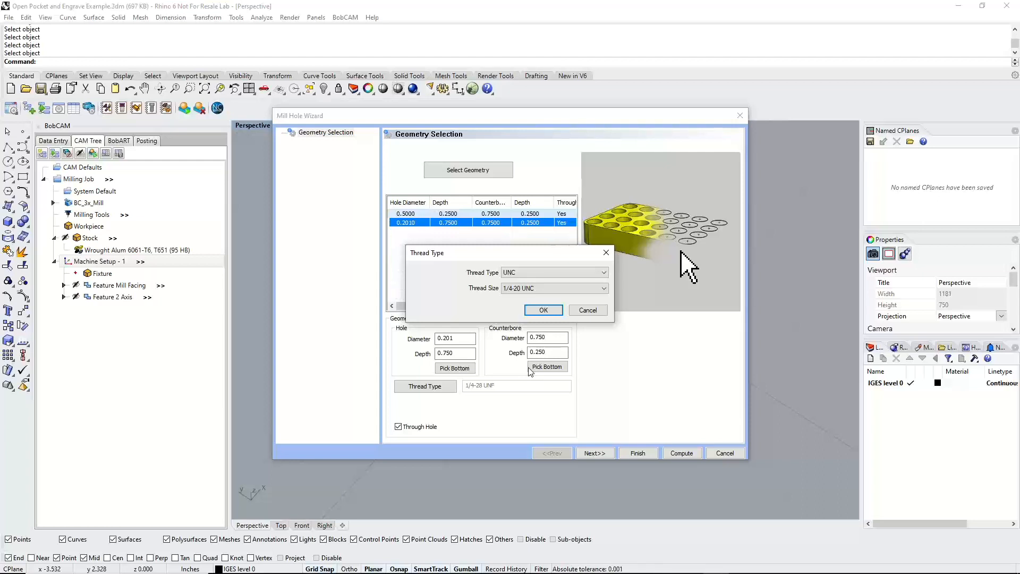
pyautogui.click(543, 310)
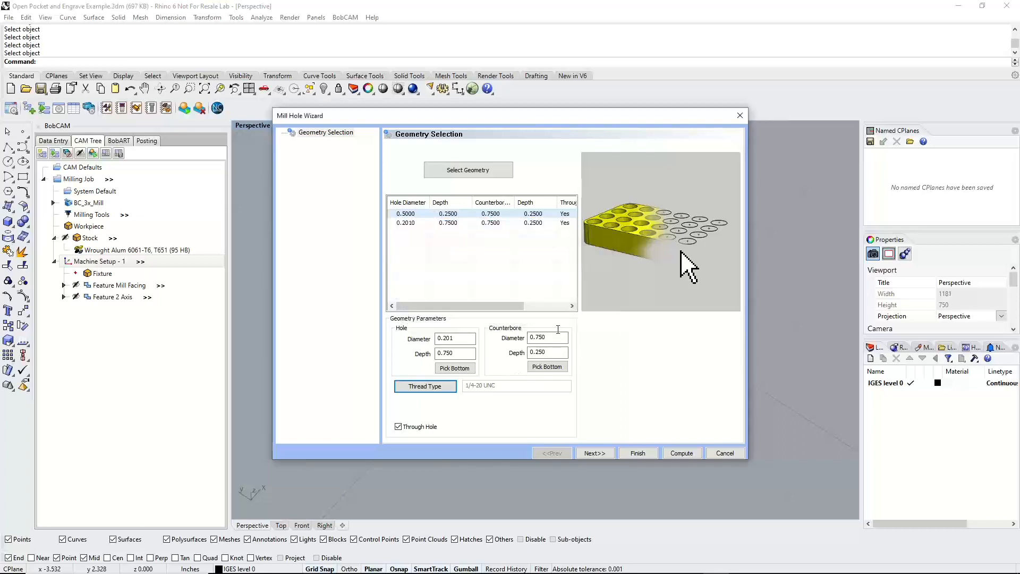
pyautogui.click(594, 453)
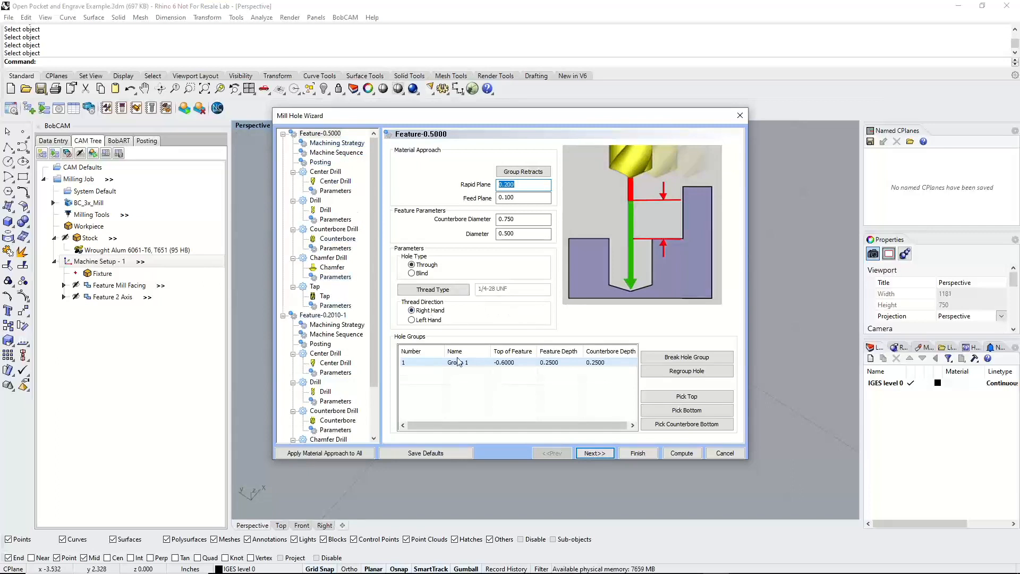
# Check the 0.5000 feature's Group 1 holes, remove Chamfer Drill from its current operations and continue to the machine sequence
pyautogui.click(481, 363)
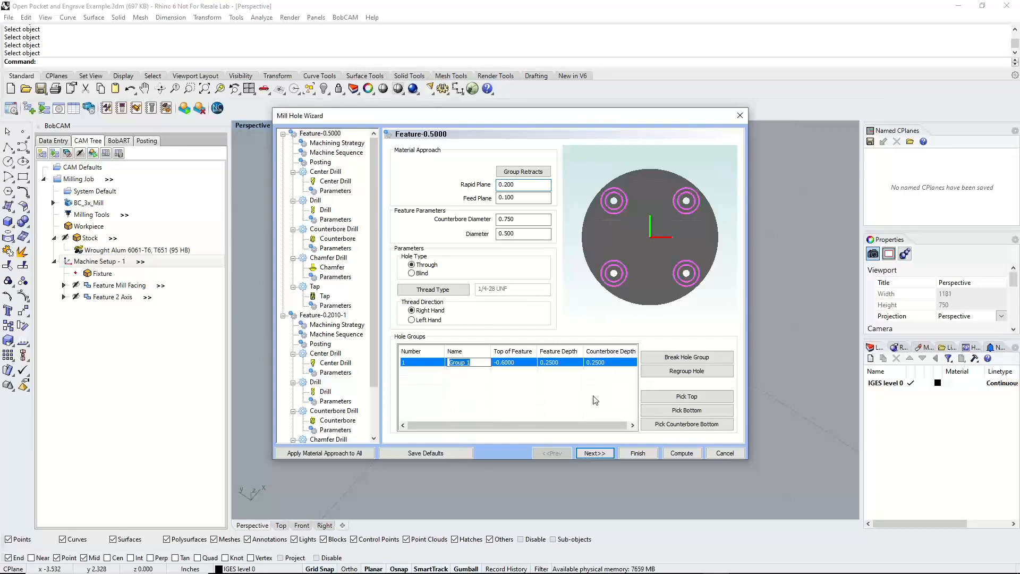
pyautogui.click(601, 455)
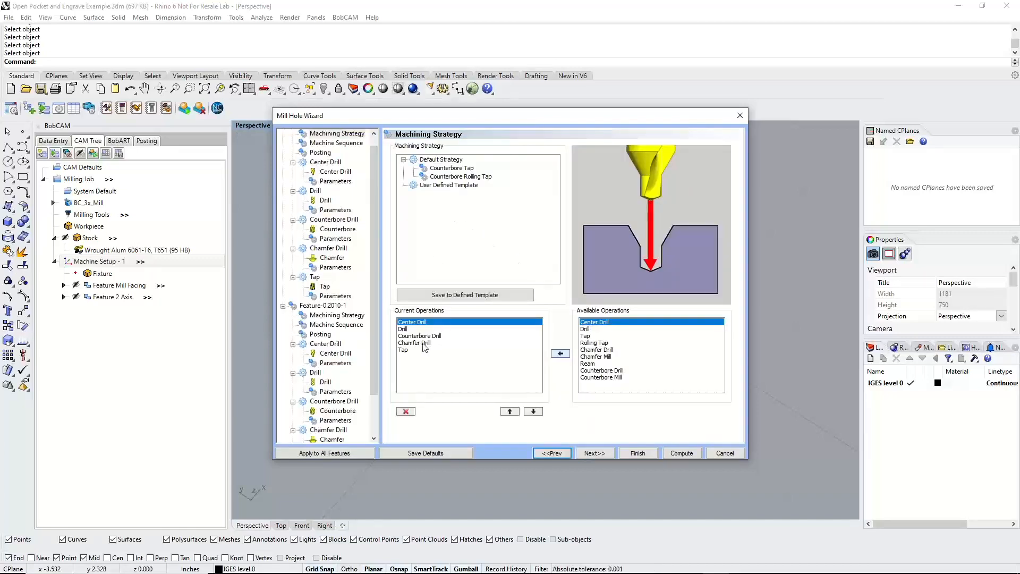
pyautogui.click(423, 344)
pyautogui.click(411, 413)
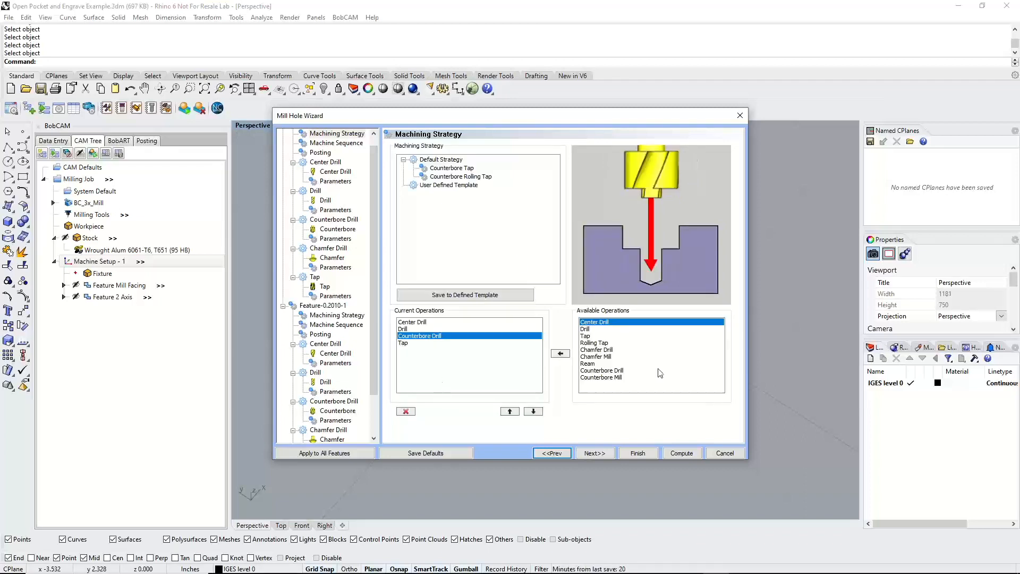
pyautogui.click(607, 377)
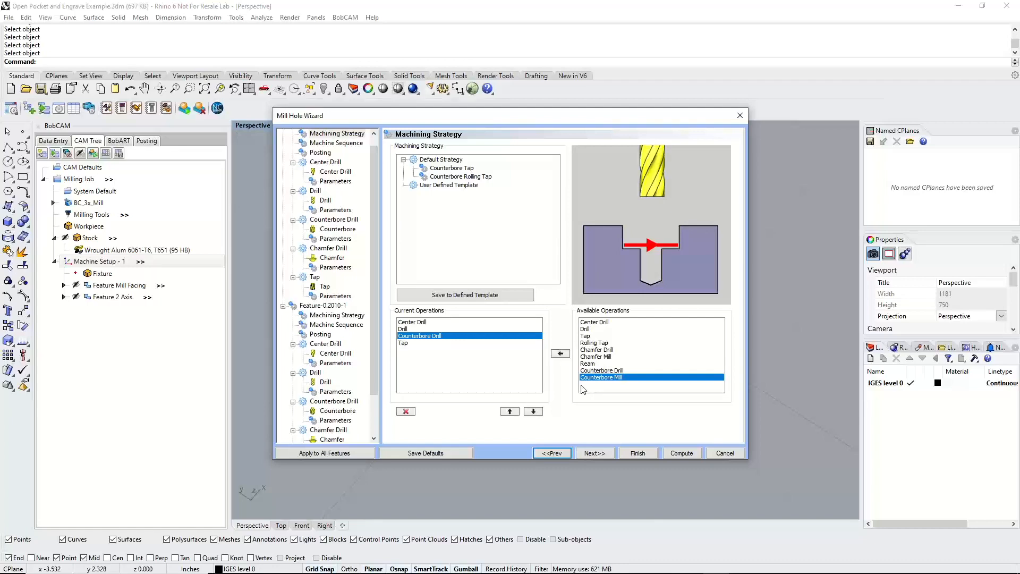
pyautogui.click(592, 454)
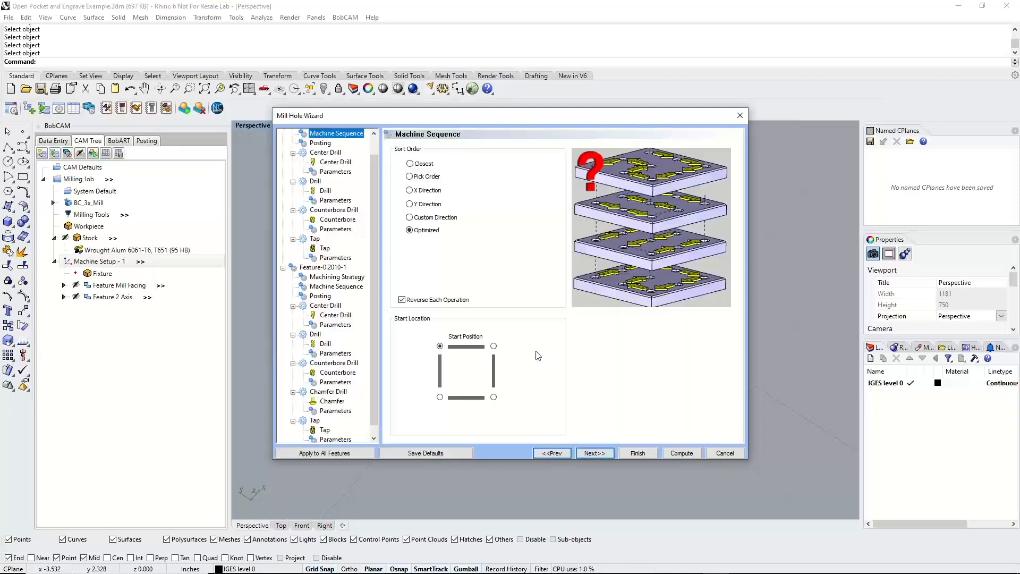
# Keep the Optimized sort order and default posting parameters for the 0.5000 feature and continue to its center drill tool
pyautogui.click(428, 232)
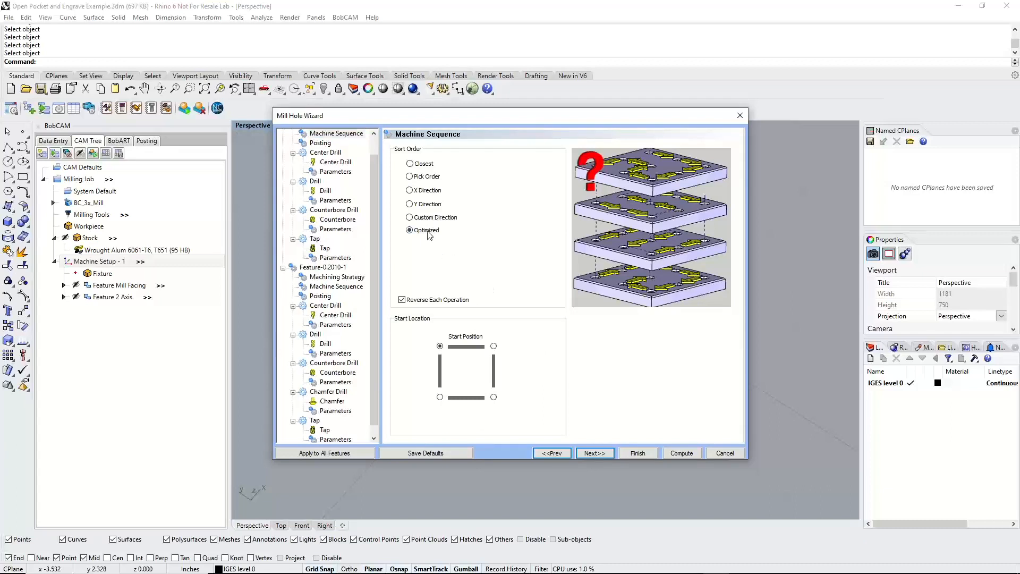
pyautogui.click(590, 454)
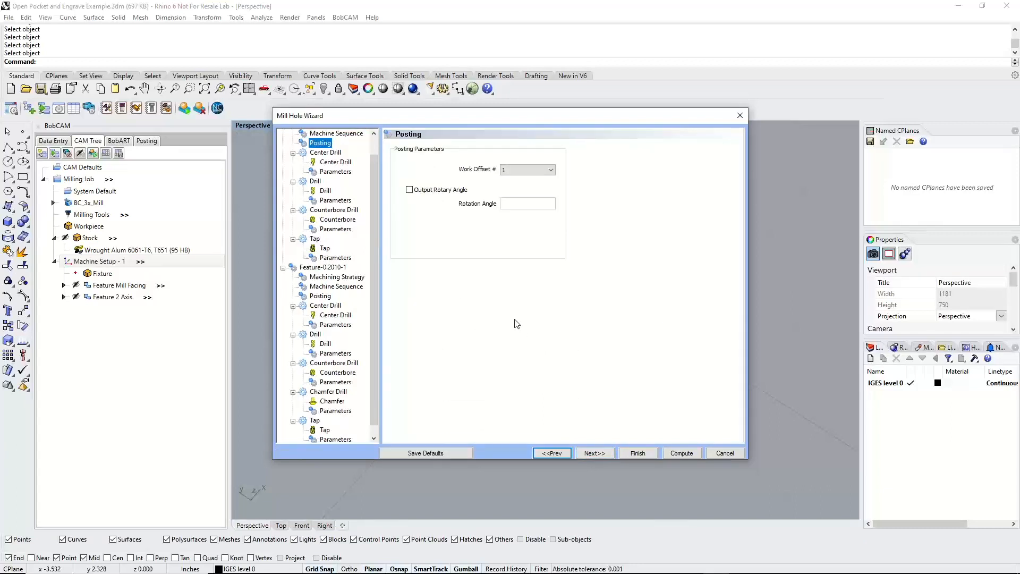
pyautogui.click(608, 453)
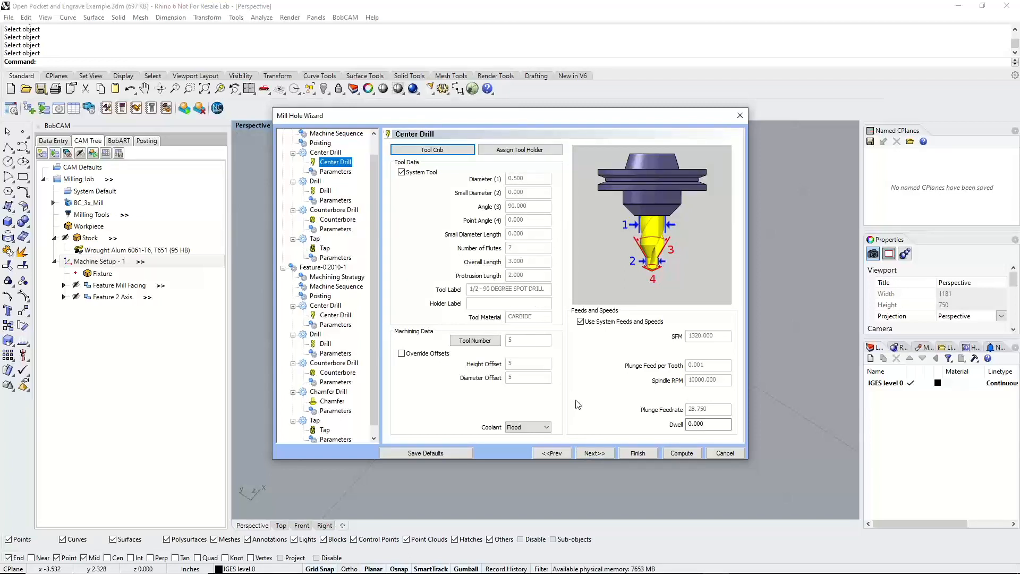
# Set the center diameter of the 0.5000 feature's center drill operation to 0.180 and continue to the drill tool
pyautogui.click(595, 453)
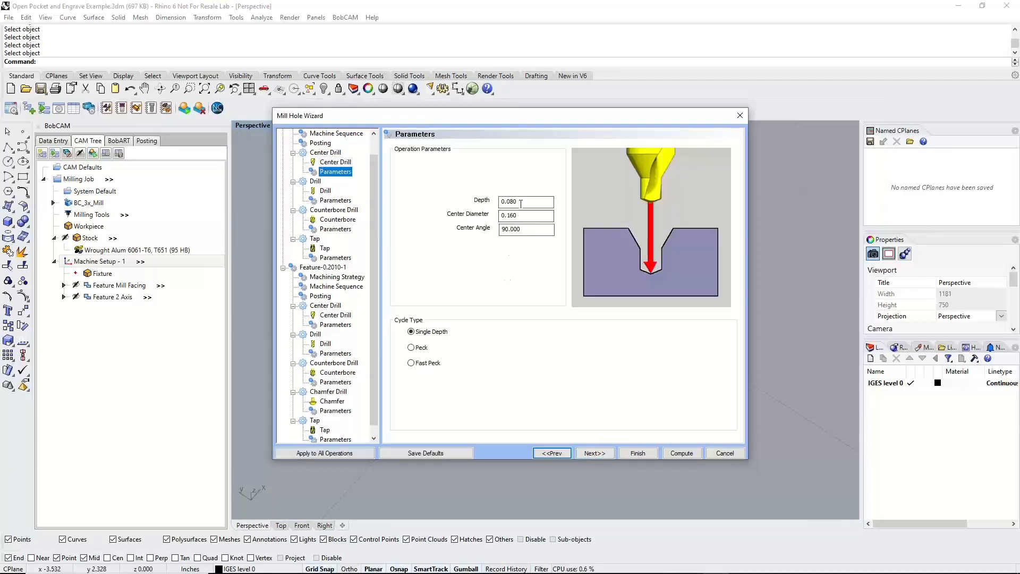
pyautogui.click(520, 202)
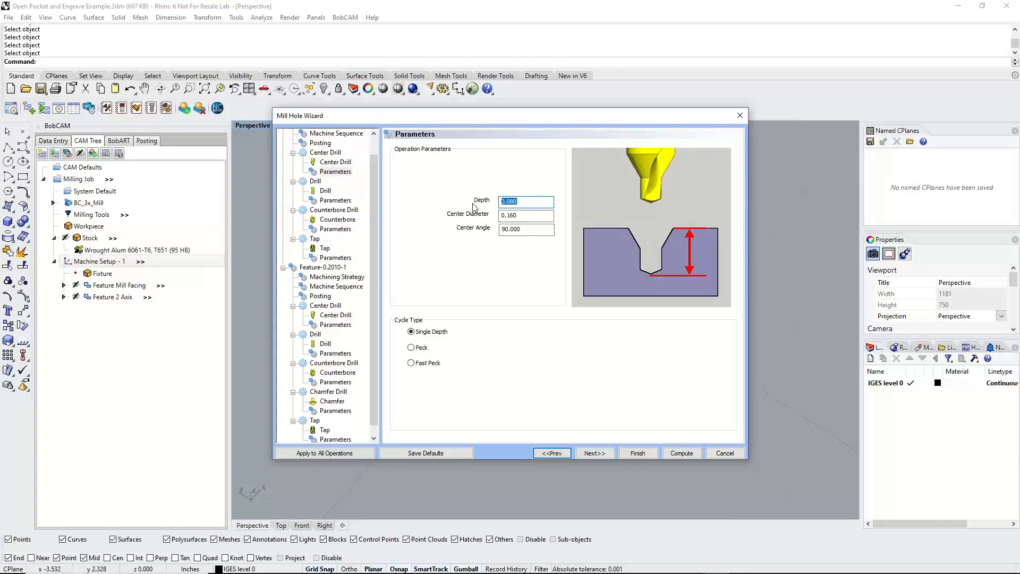
pyautogui.press('Tab')
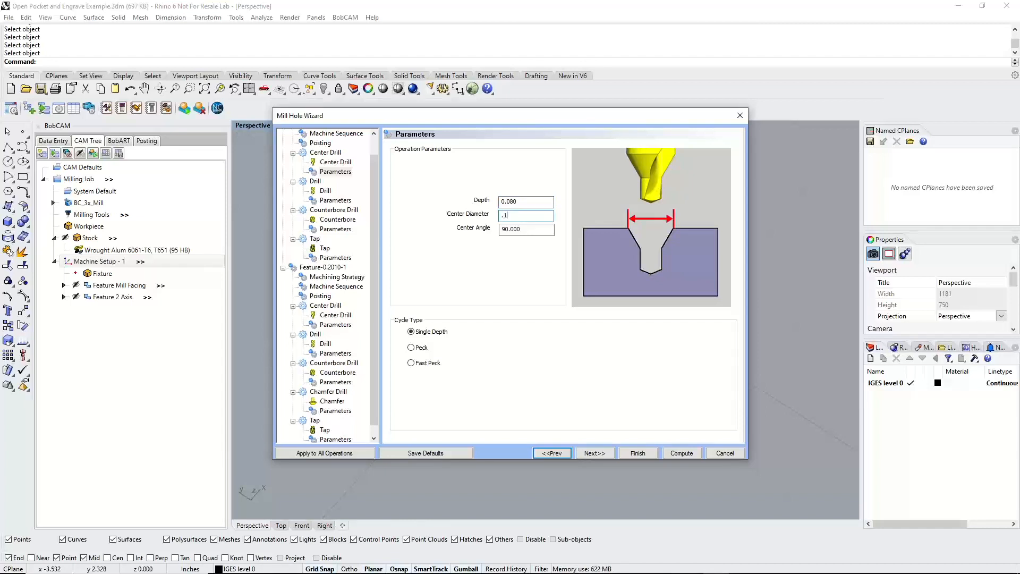
pyautogui.click(524, 201)
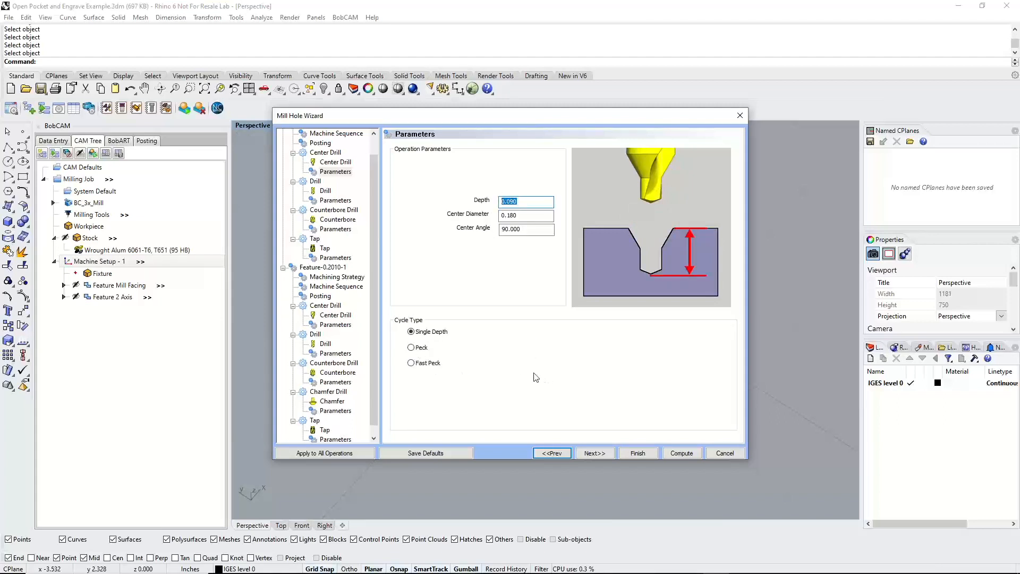
pyautogui.click(599, 453)
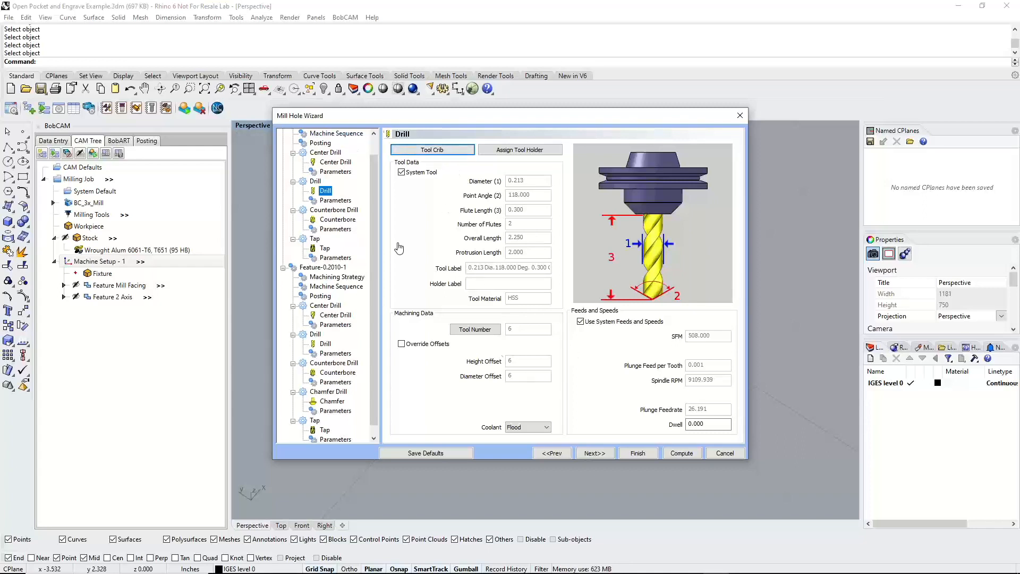
# Accept the default drill, counterbore and tap settings of the 0.5000 feature and continue to Feature-0.2010-1
pyautogui.click(606, 453)
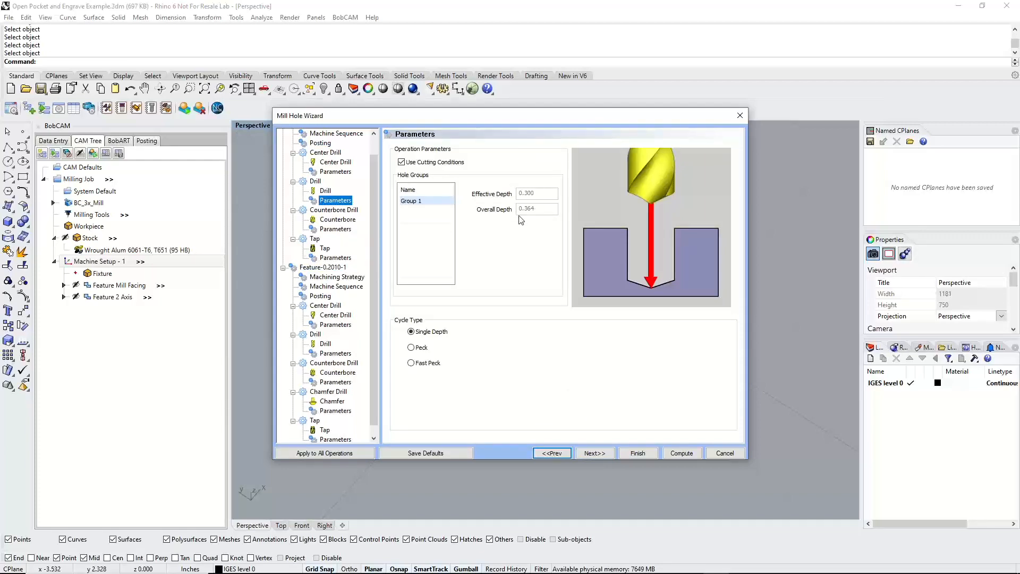
pyautogui.click(594, 453)
pyautogui.click(598, 453)
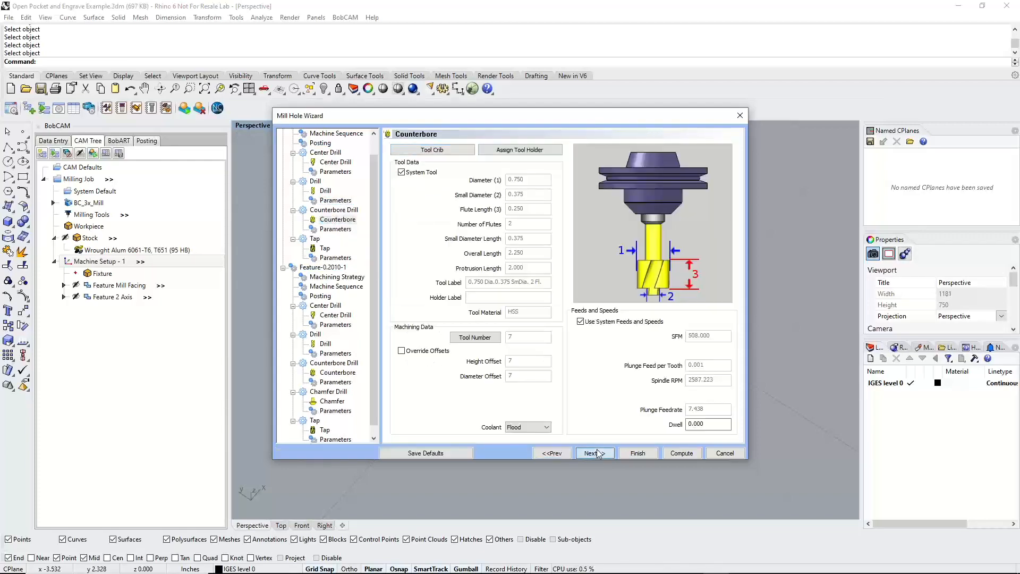
pyautogui.click(597, 454)
pyautogui.click(597, 454)
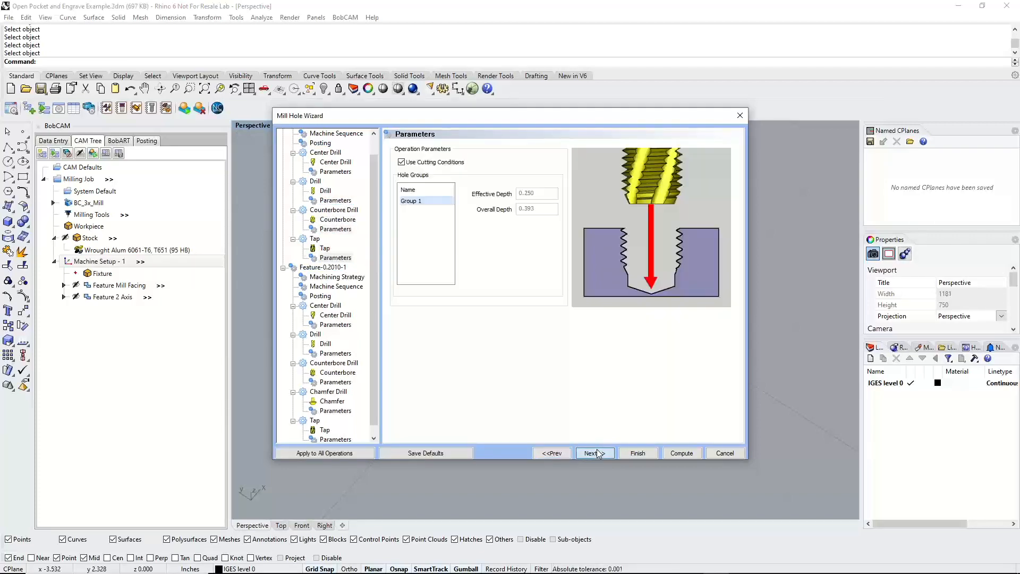
pyautogui.click(597, 453)
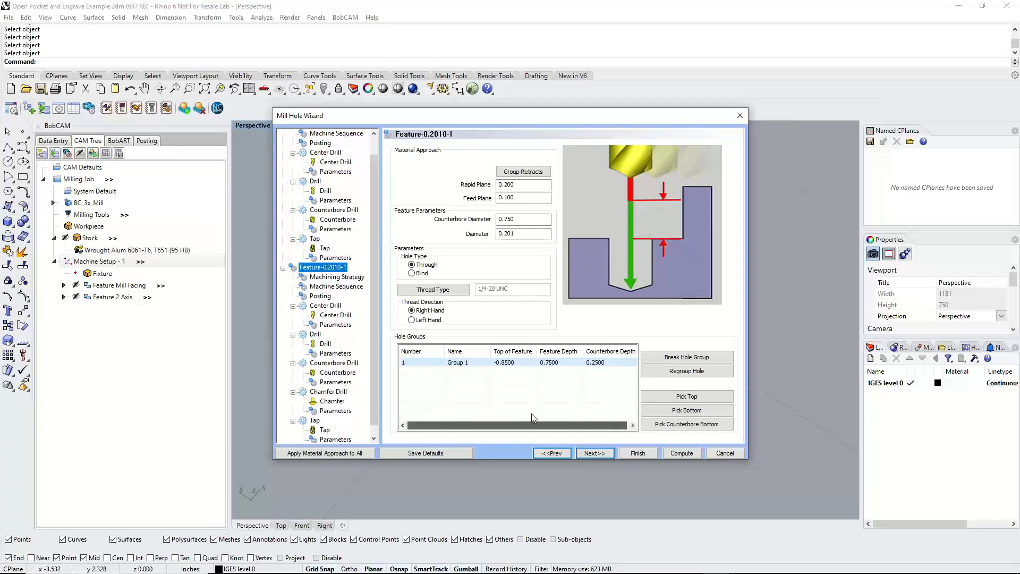
# Remove Chamfer Drill from the current operations of Feature-0.2010-1 and continue to its machine sequence
pyautogui.click(597, 454)
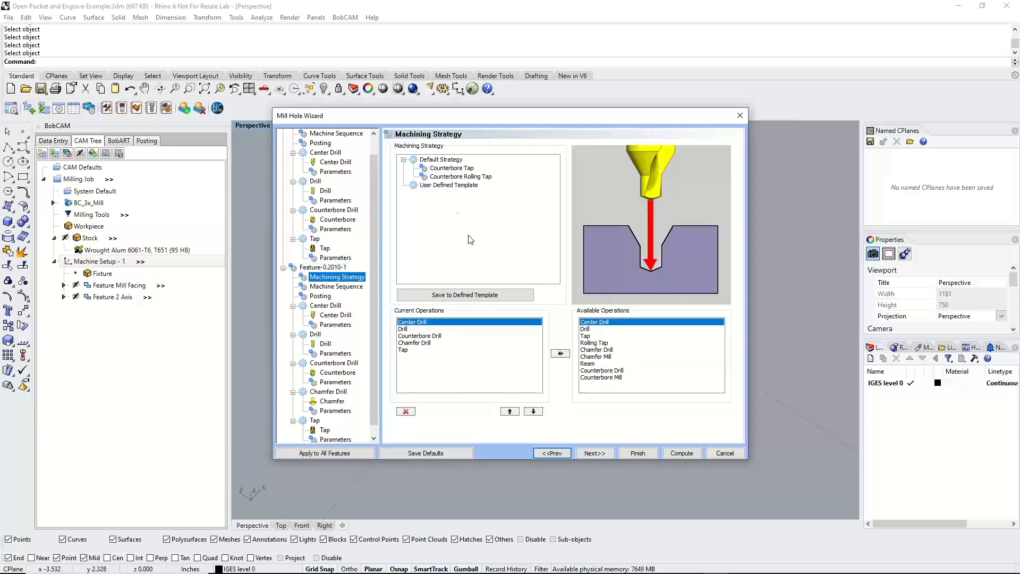
pyautogui.click(422, 343)
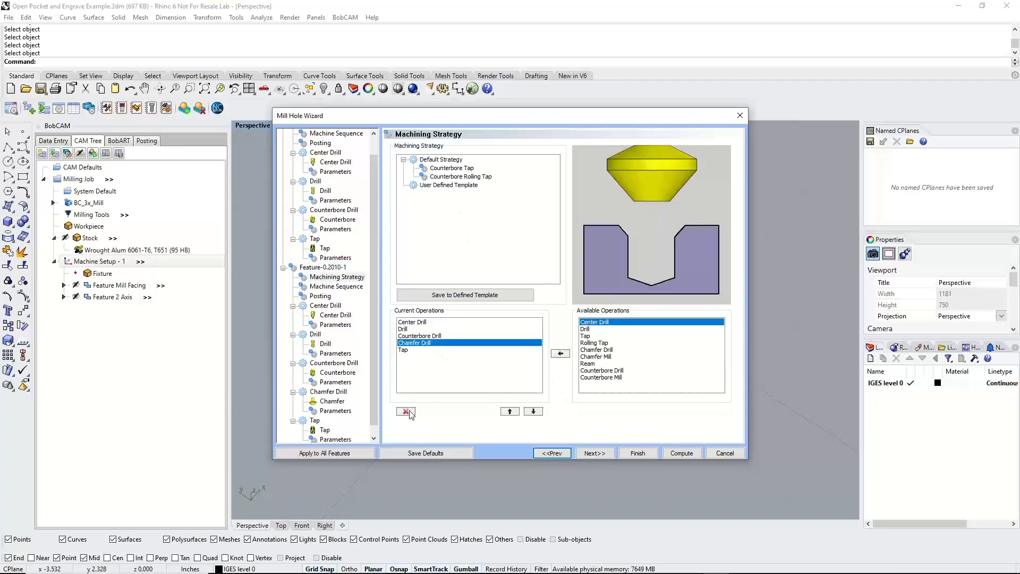
pyautogui.click(405, 412)
pyautogui.click(586, 456)
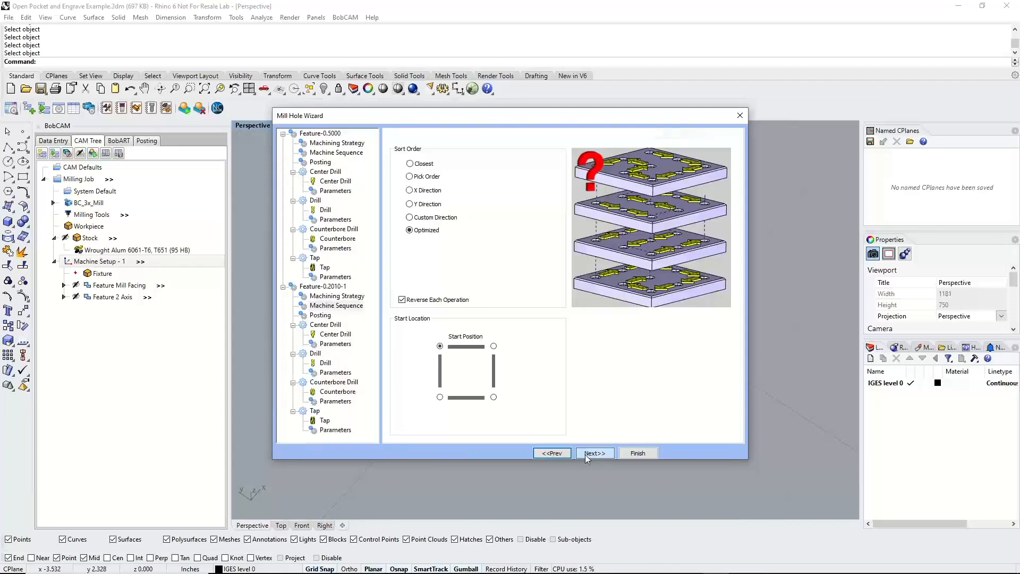
# Accept the default sequence, posting, center drill and drill settings of Feature-0.2010-1 and continue to the counterbore drill parameters
pyautogui.click(586, 456)
pyautogui.click(586, 455)
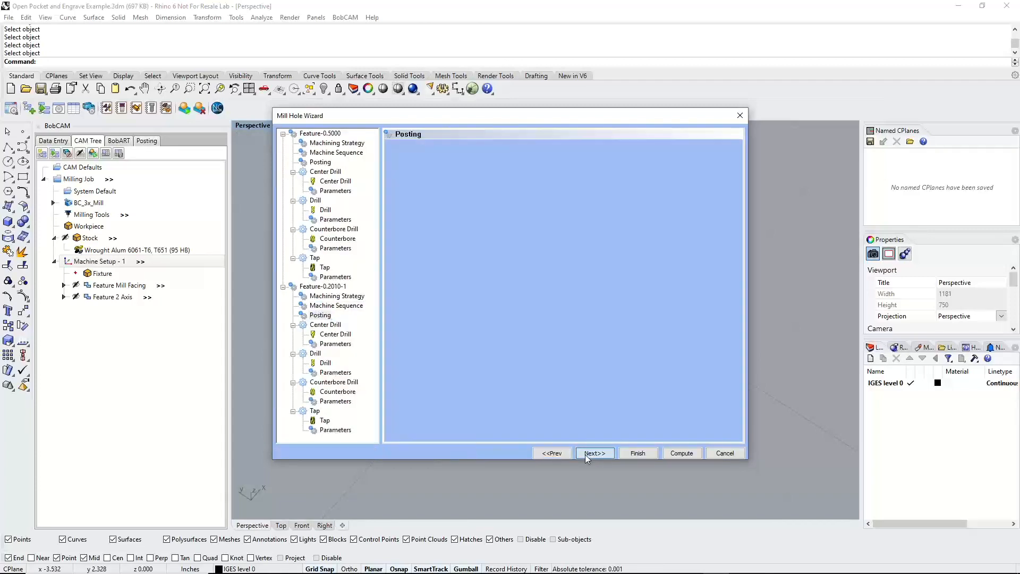
pyautogui.click(586, 455)
pyautogui.click(586, 455)
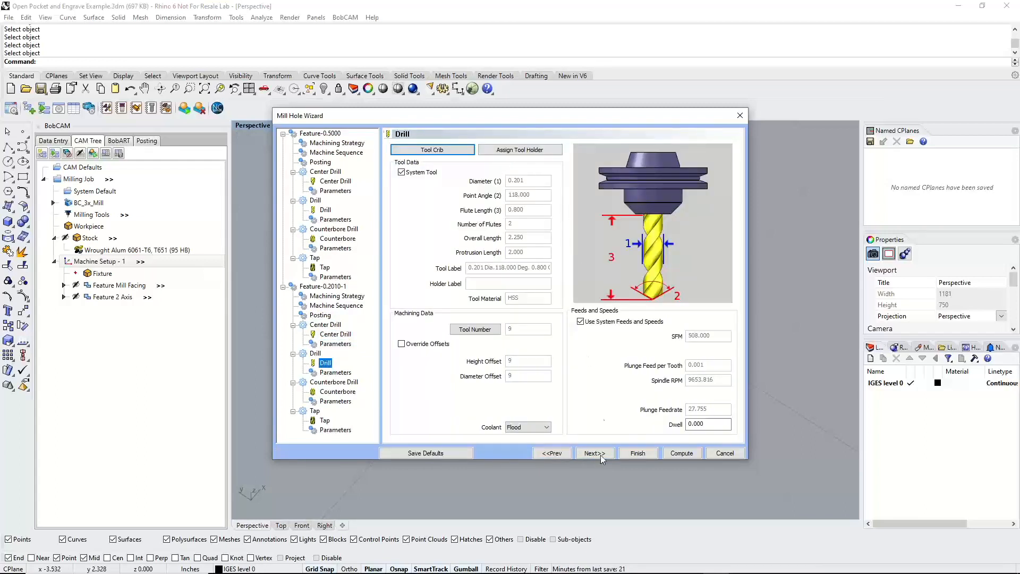
pyautogui.click(600, 455)
pyautogui.click(599, 454)
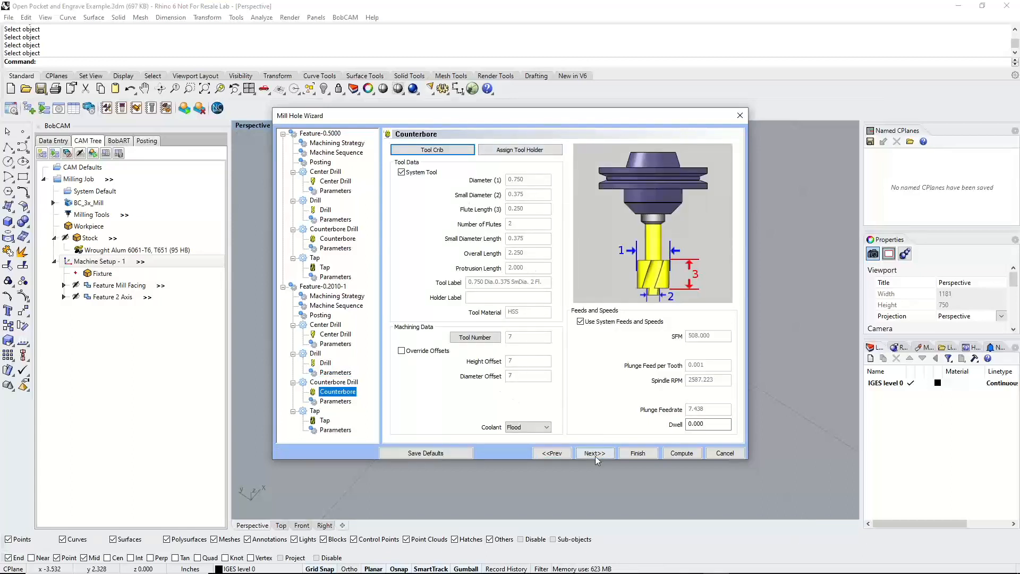
pyautogui.click(595, 454)
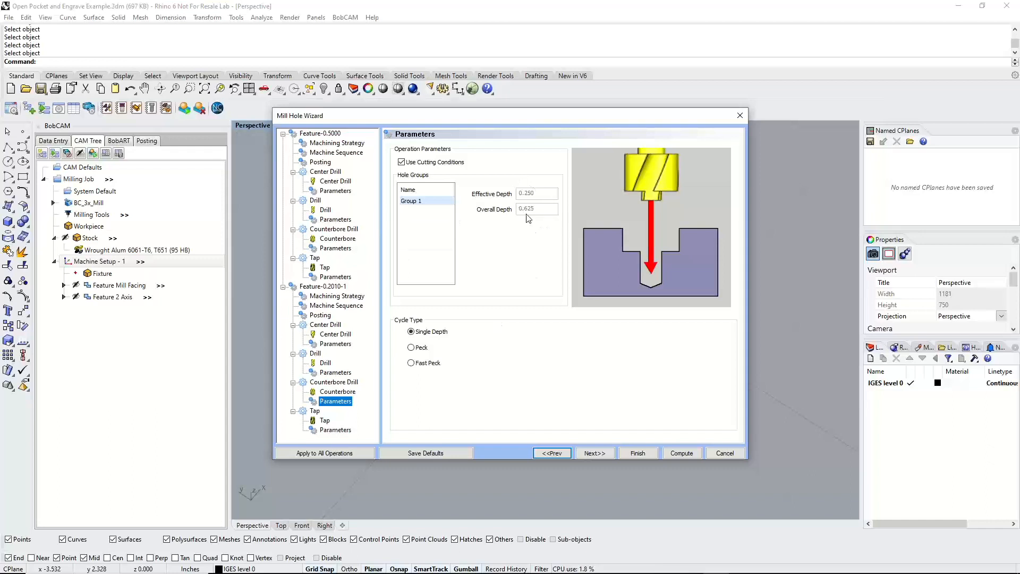
# Return to the counterbore tool, turn off System Tool, and set its small diameter and small diameter length to 0
pyautogui.click(552, 453)
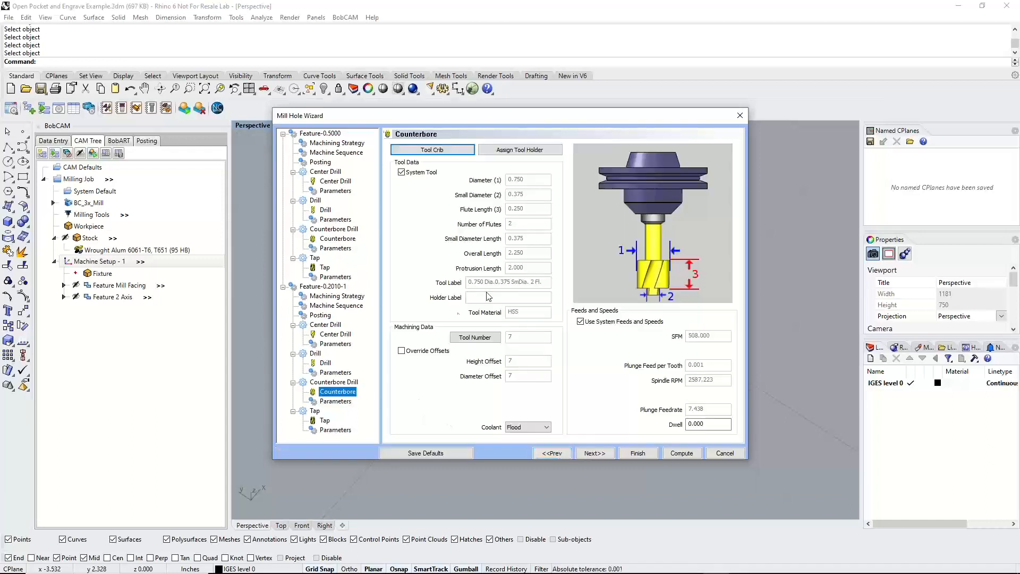
pyautogui.click(401, 173)
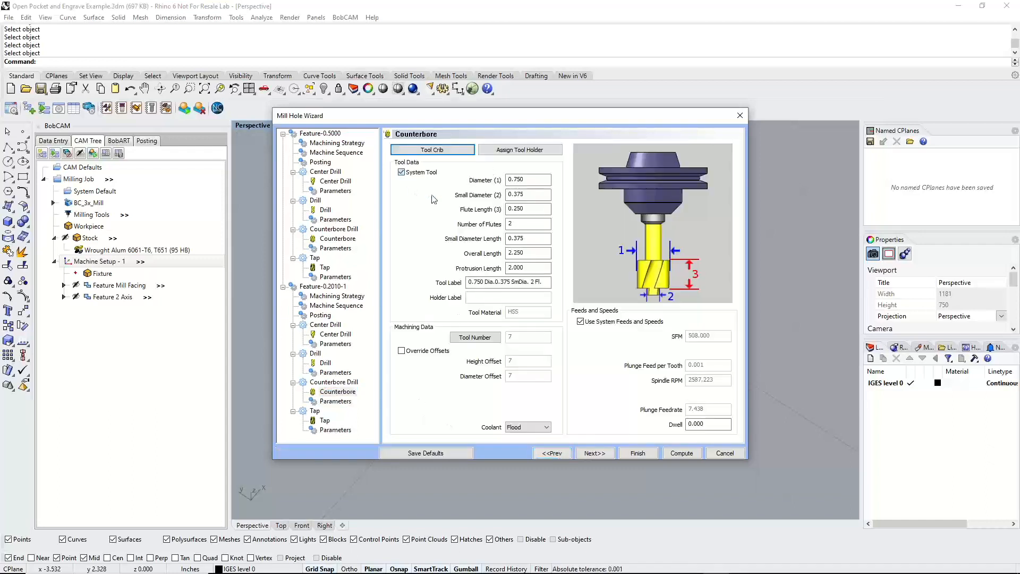
pyautogui.moveTo(544, 194); pyautogui.dragTo(506, 194)
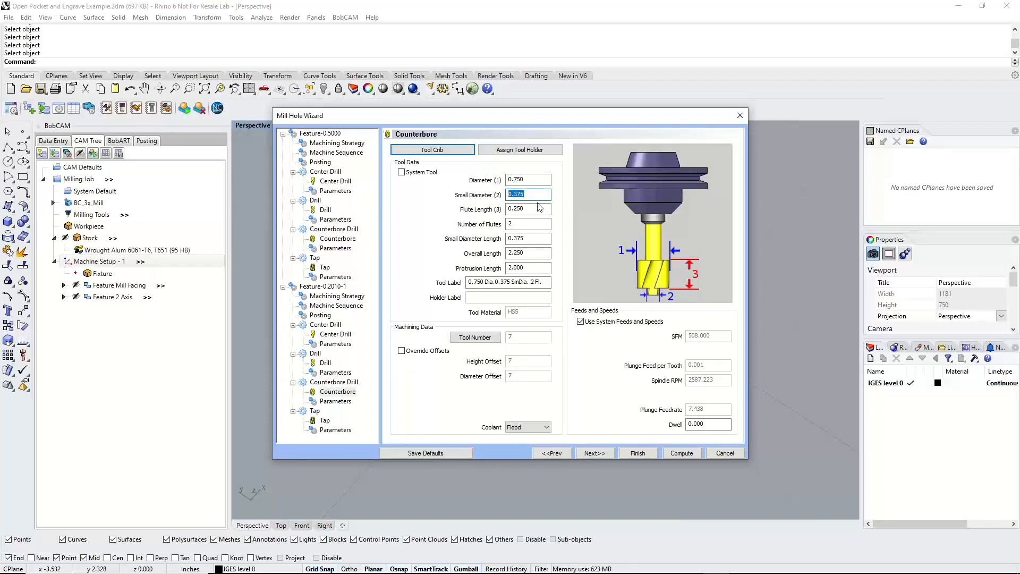
pyautogui.write('0.000')
pyautogui.click(529, 239)
pyautogui.doubleClick(522, 239)
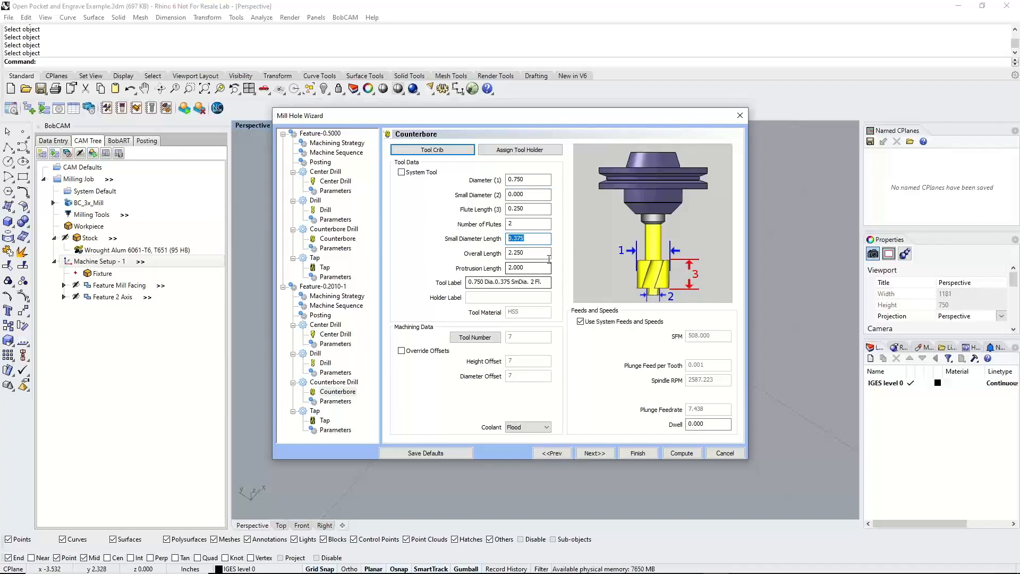
pyautogui.write('0')
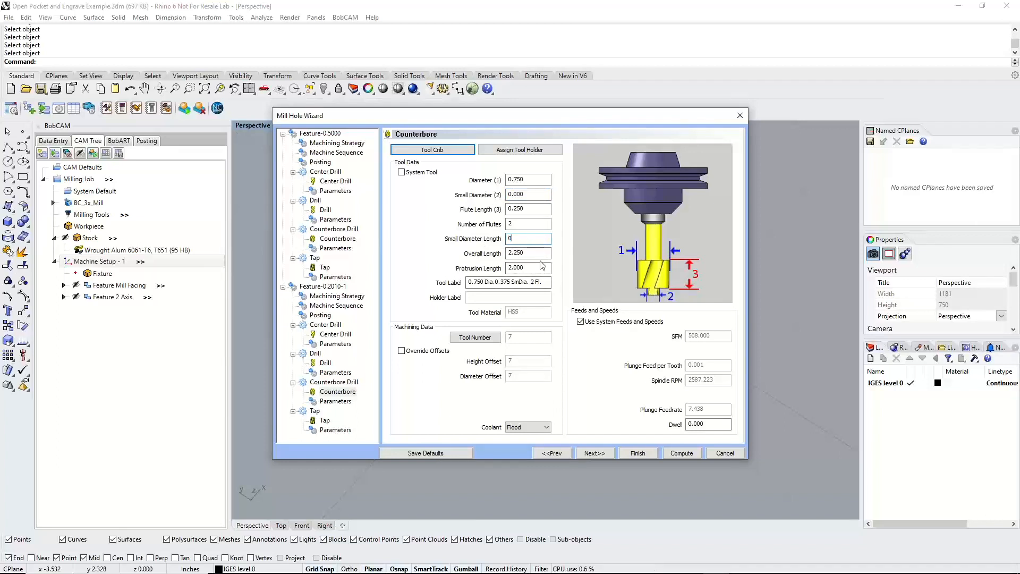
# Set the counterbore tool's flute length to 0.5
pyautogui.click(531, 179)
pyautogui.press('Tab')
pyautogui.press('Tab')
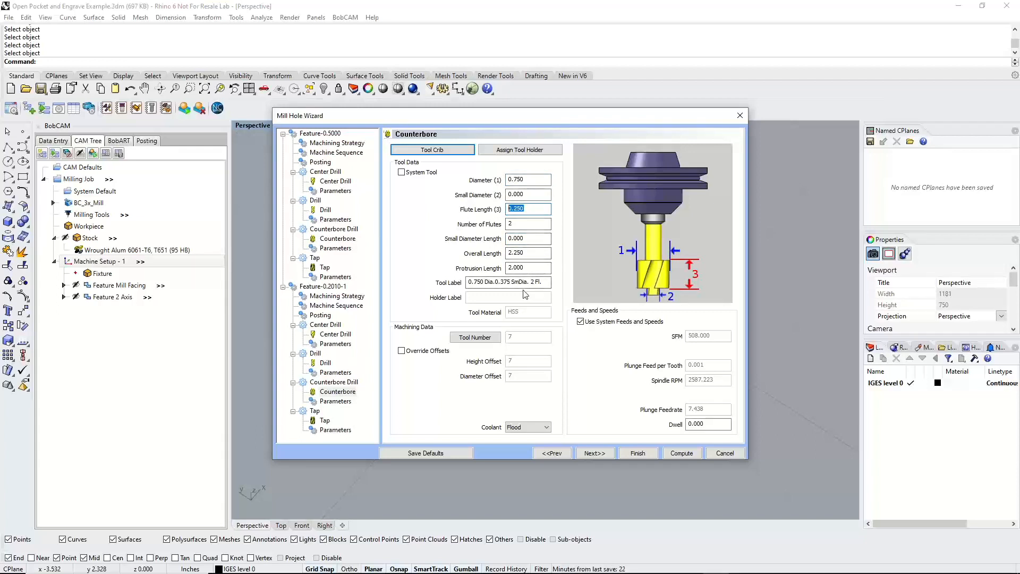
pyautogui.write('.5')
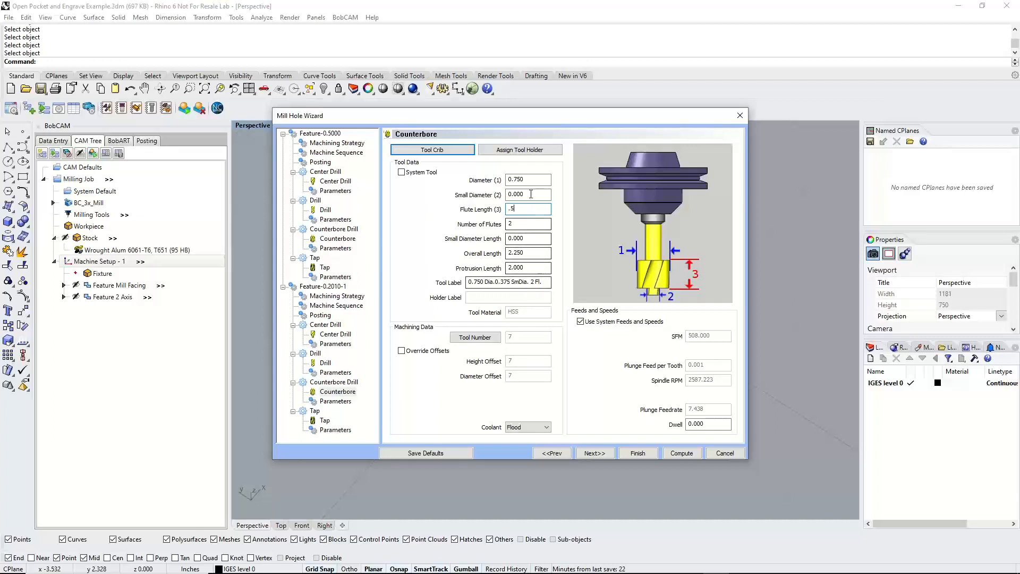
pyautogui.click(529, 178)
# Keep the counterbore tool changes for all operations using the same tool and continue to the tap parameters
pyautogui.click(595, 452)
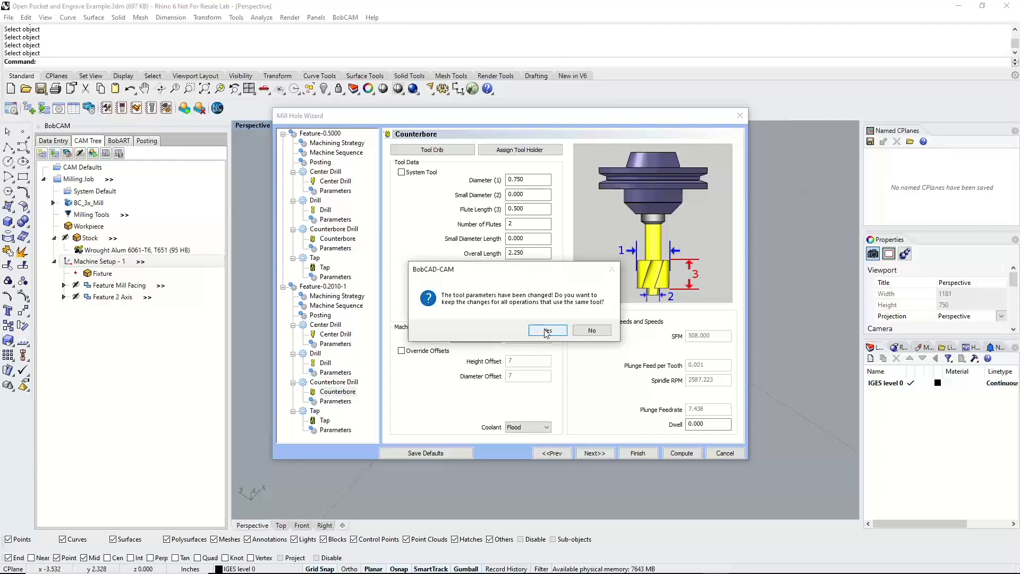
pyautogui.click(546, 331)
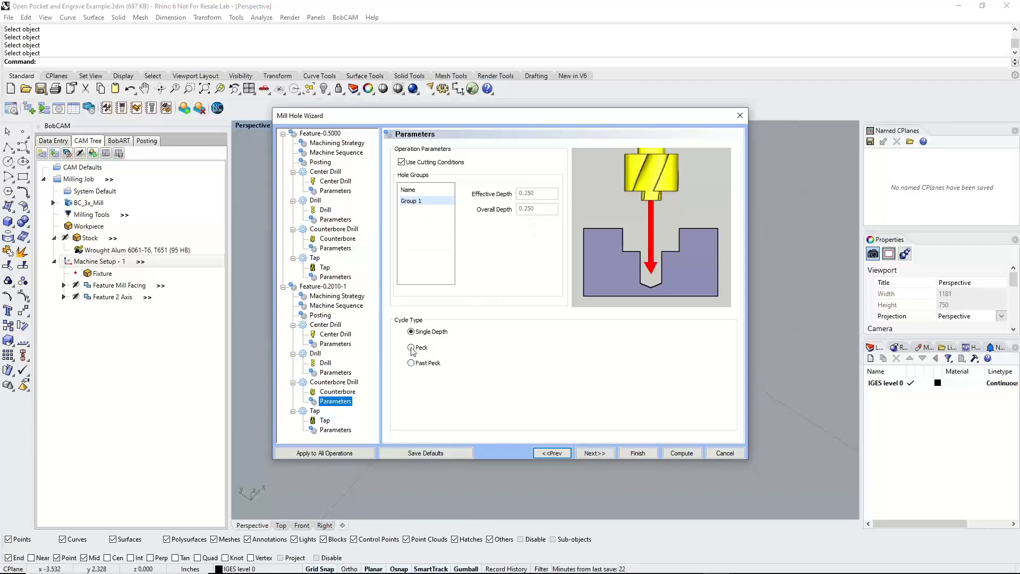
pyautogui.click(595, 452)
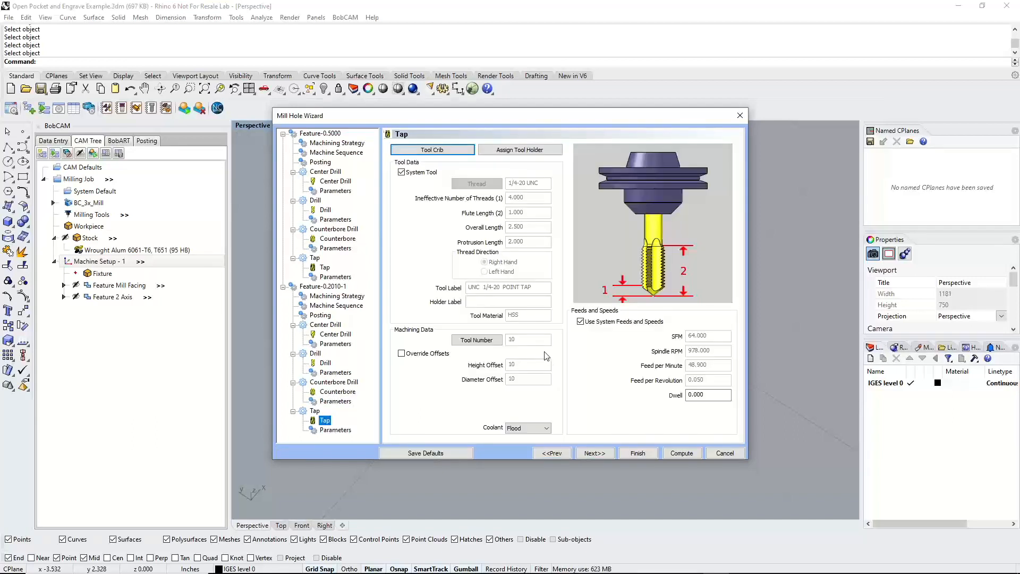
pyautogui.click(595, 453)
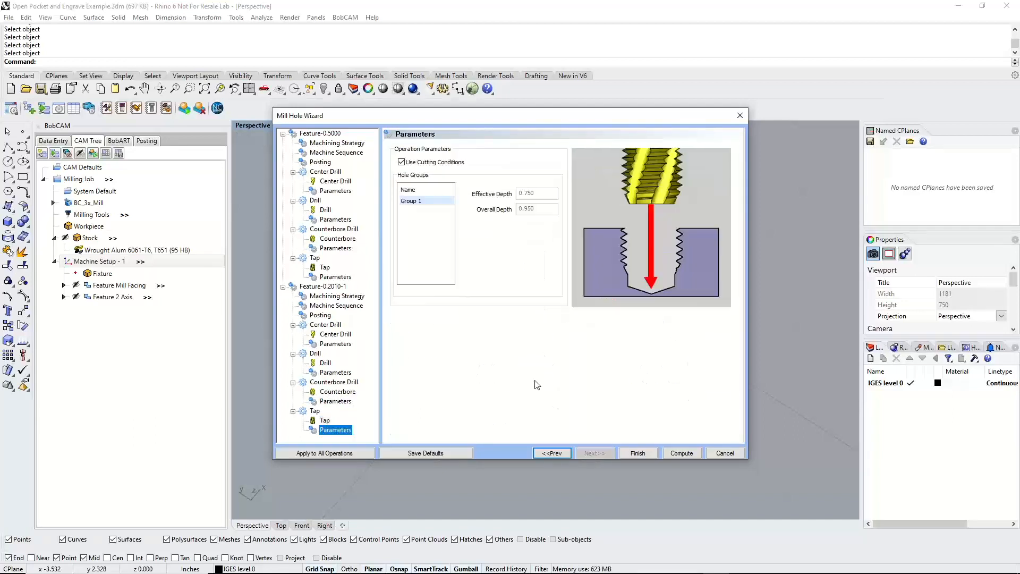
# Compute both counterbore tap hole features and blank the toolpaths of the 0.5000 and 0.2010 features
pyautogui.click(682, 453)
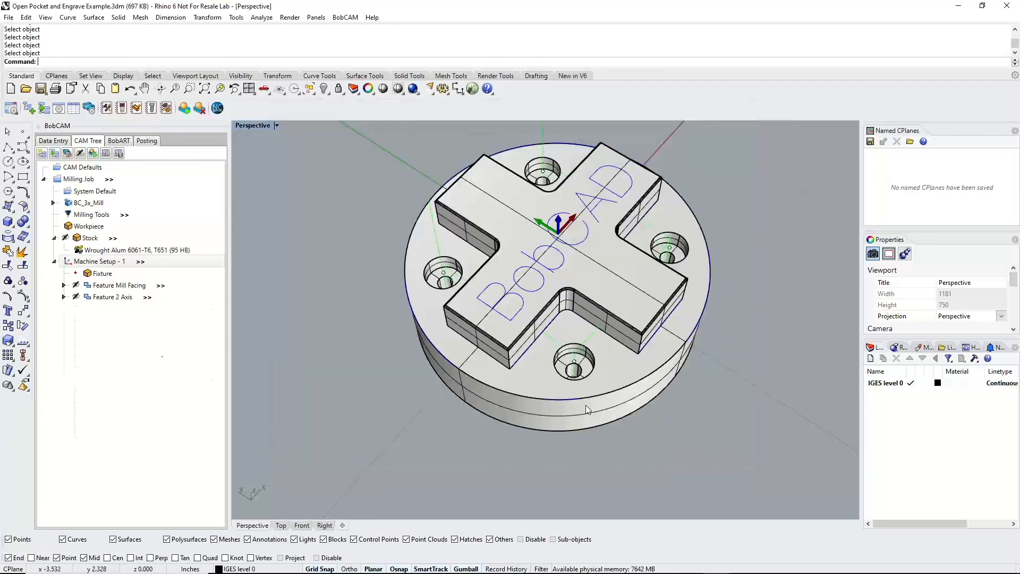
pyautogui.moveTo(523, 383); pyautogui.dragTo(535, 357, button='right')
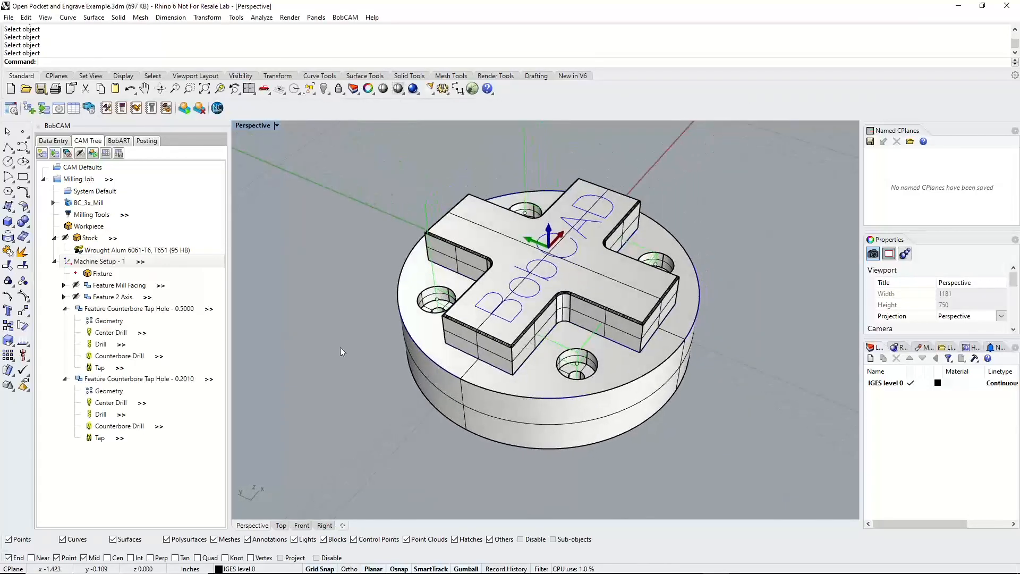
pyautogui.rightClick(101, 309)
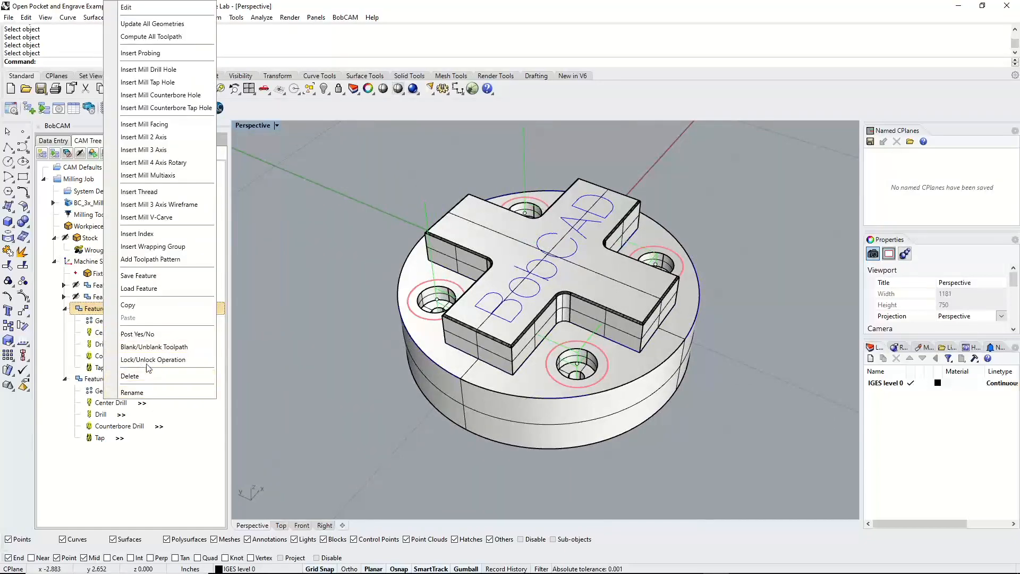
pyautogui.click(144, 346)
pyautogui.rightClick(122, 378)
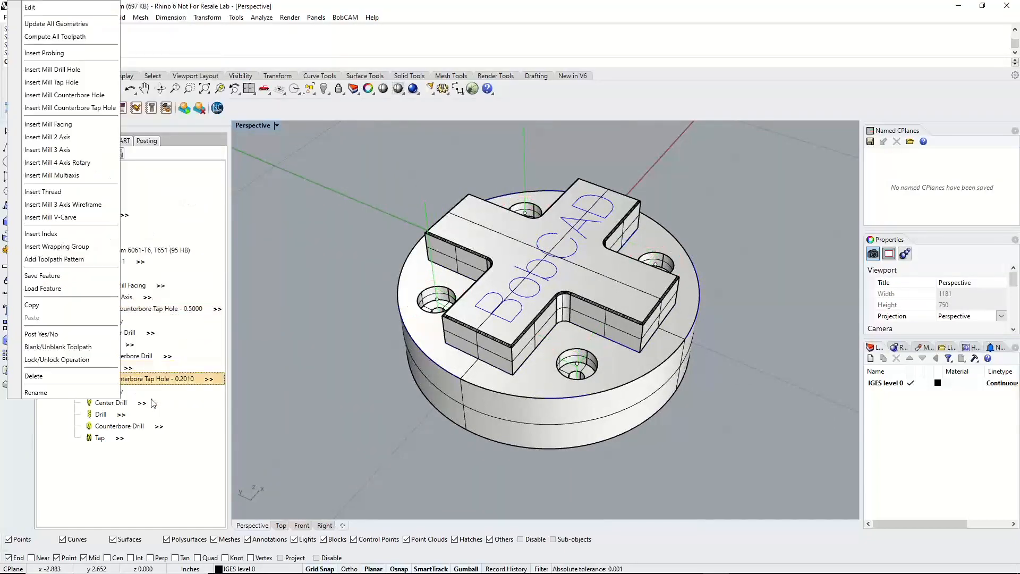
pyautogui.click(76, 347)
# Examine the center drill, drill, counterbore drill and tap toolpaths and the geometry of the 0.5000 counterbore tap hole feature
pyautogui.click(119, 333)
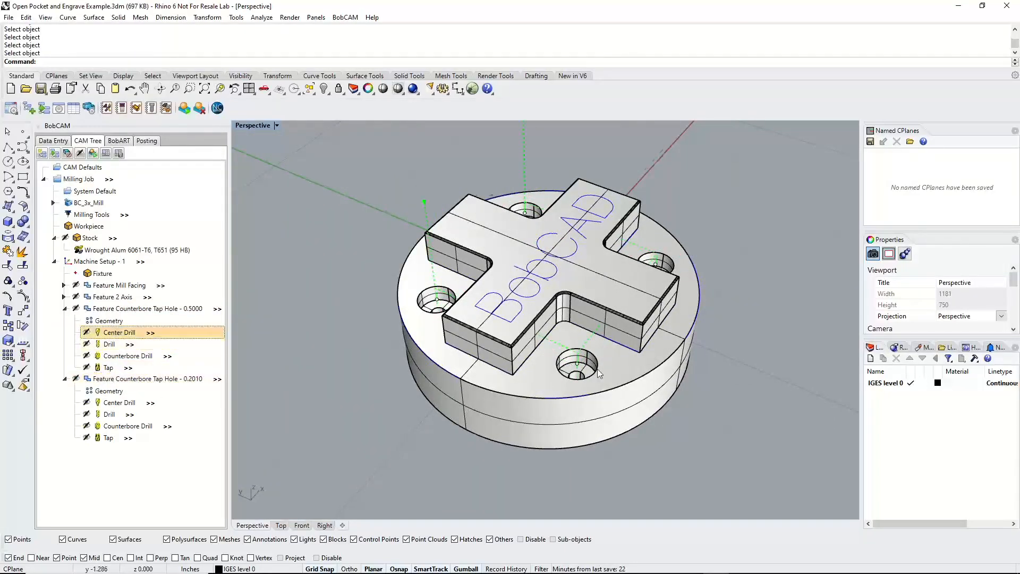
pyautogui.moveTo(590, 409); pyautogui.dragTo(580, 370, button='right')
pyautogui.click(114, 345)
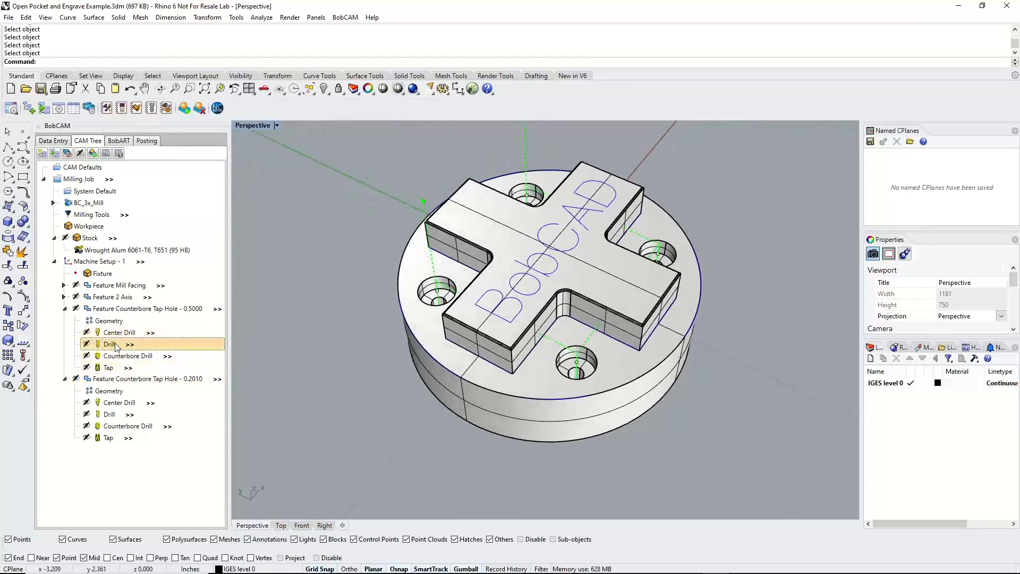
pyautogui.moveTo(565, 331); pyautogui.dragTo(573, 351, button='right')
pyautogui.click(133, 357)
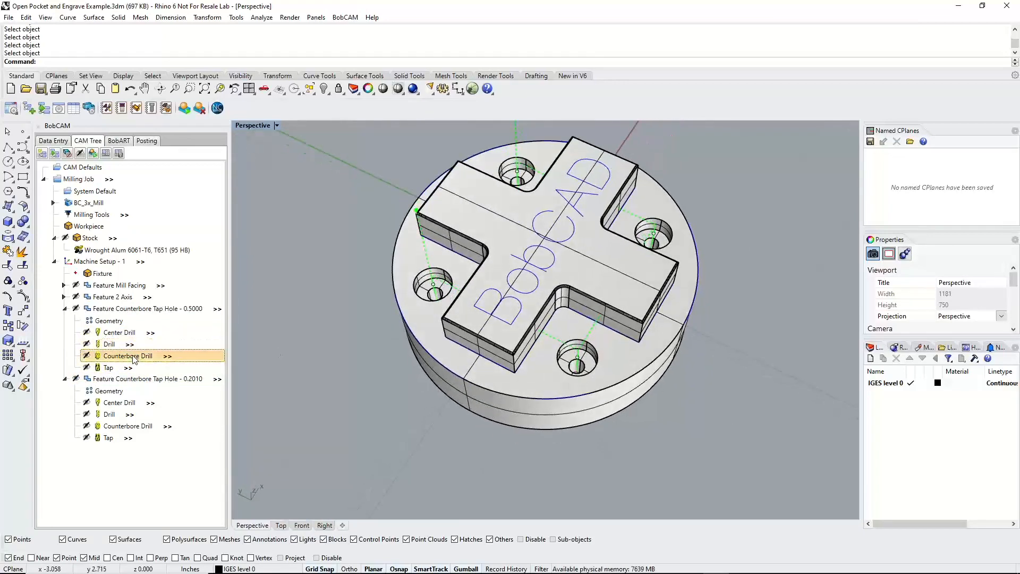
pyautogui.click(114, 369)
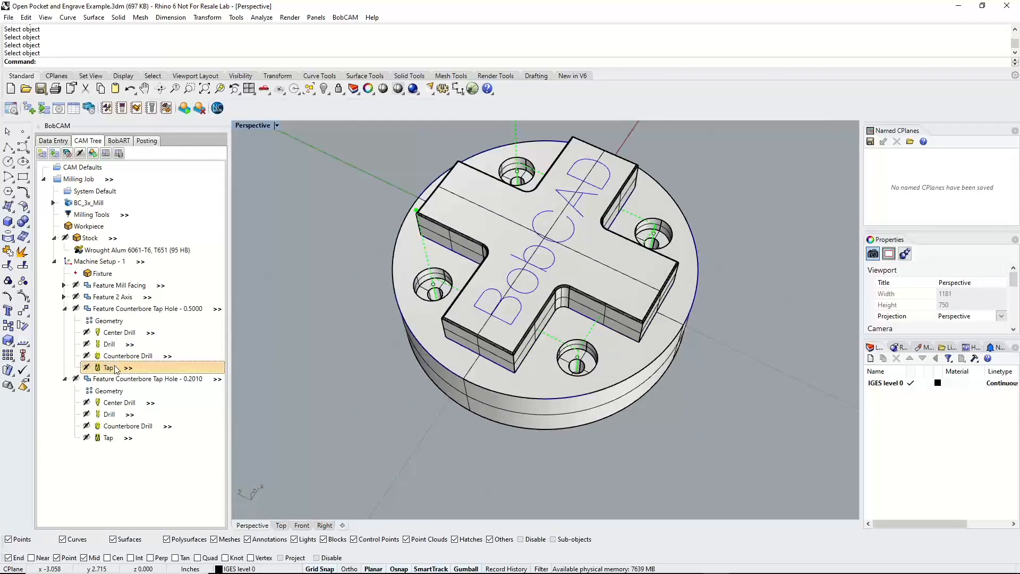
pyautogui.moveTo(534, 343); pyautogui.dragTo(565, 432, button='right')
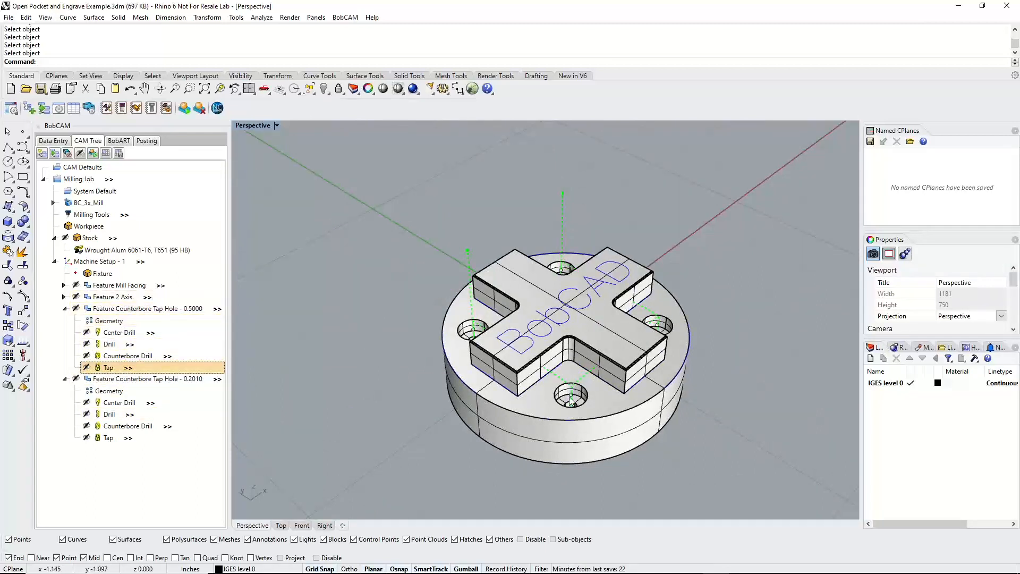
pyautogui.click(119, 322)
pyautogui.moveTo(641, 402); pyautogui.dragTo(647, 430, button='right')
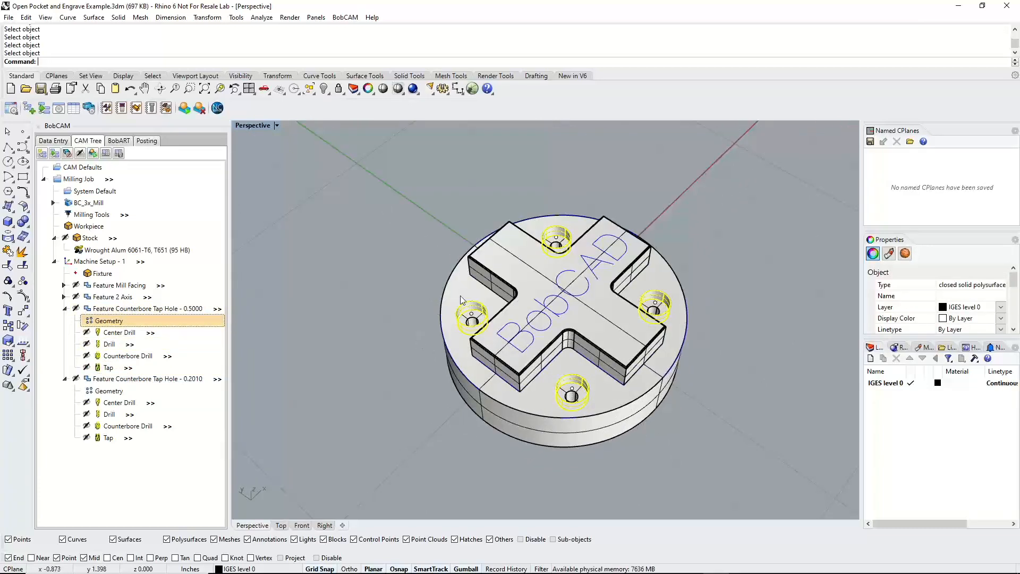
# Examine the geometry and the center drill, drill, counterbore drill and tap toolpaths of the 0.2010 counterbore tap hole feature
pyautogui.click(114, 402)
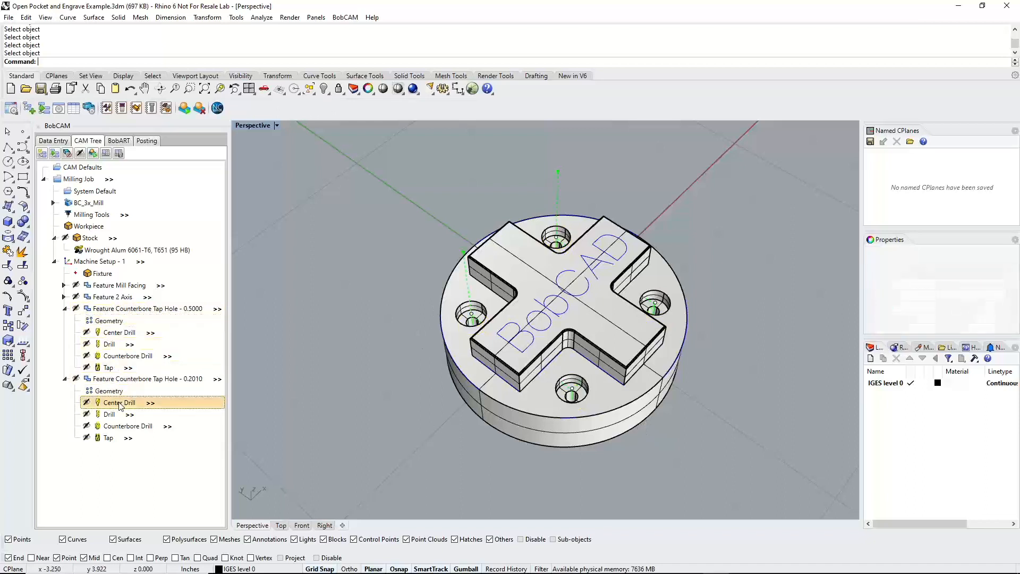
pyautogui.click(113, 392)
pyautogui.click(114, 402)
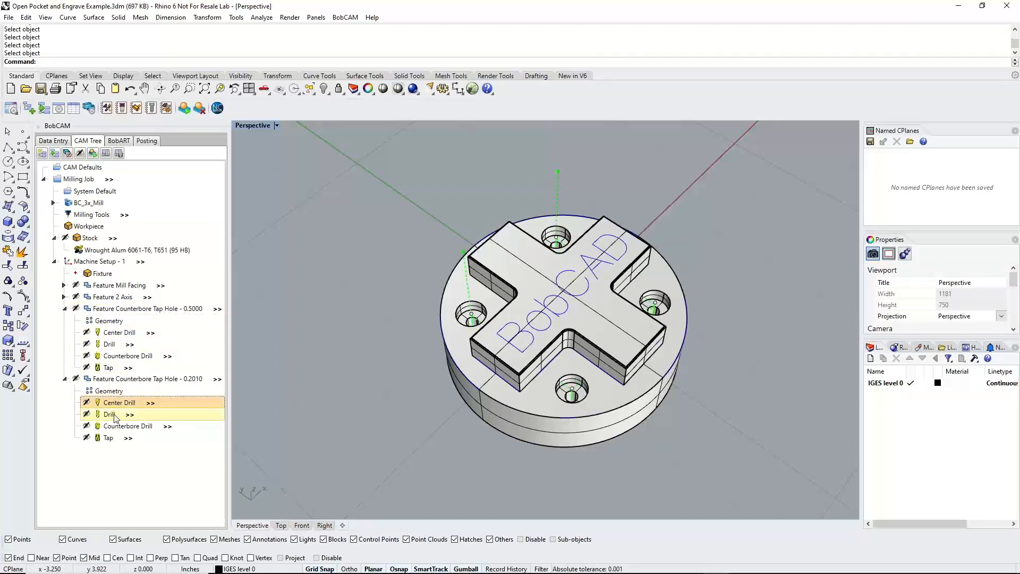
pyautogui.click(113, 415)
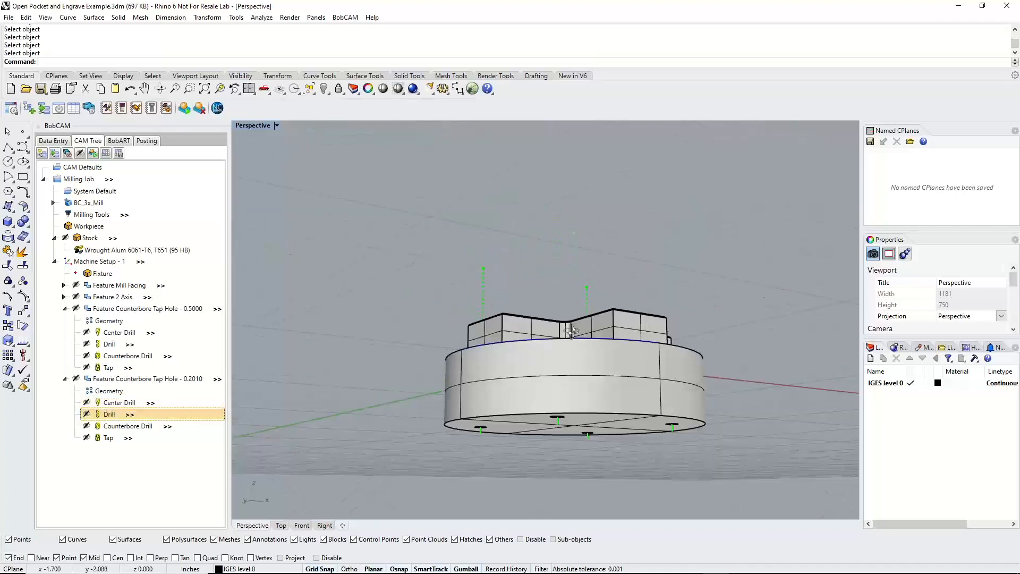
pyautogui.click(204, 427)
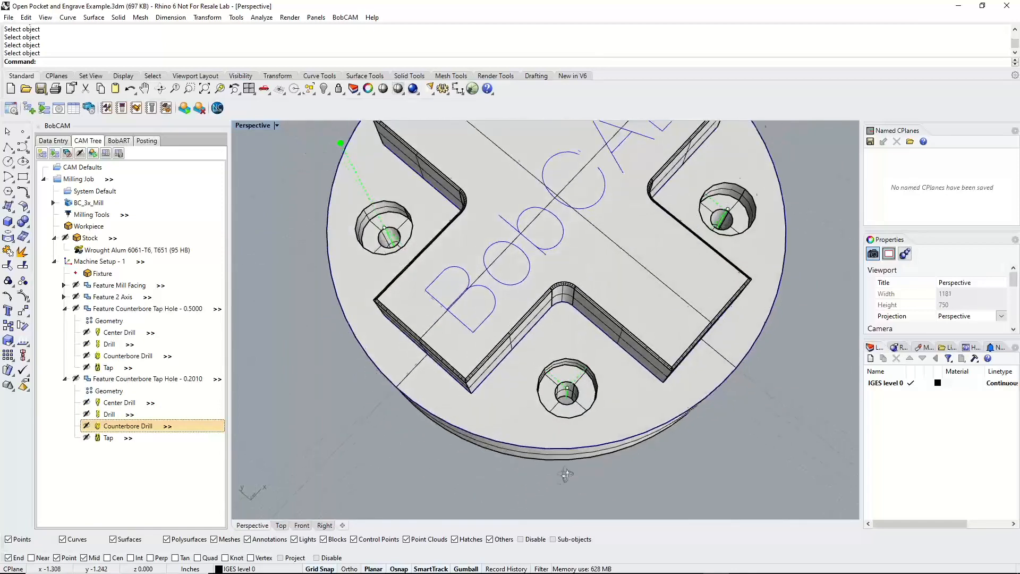
pyautogui.click(112, 438)
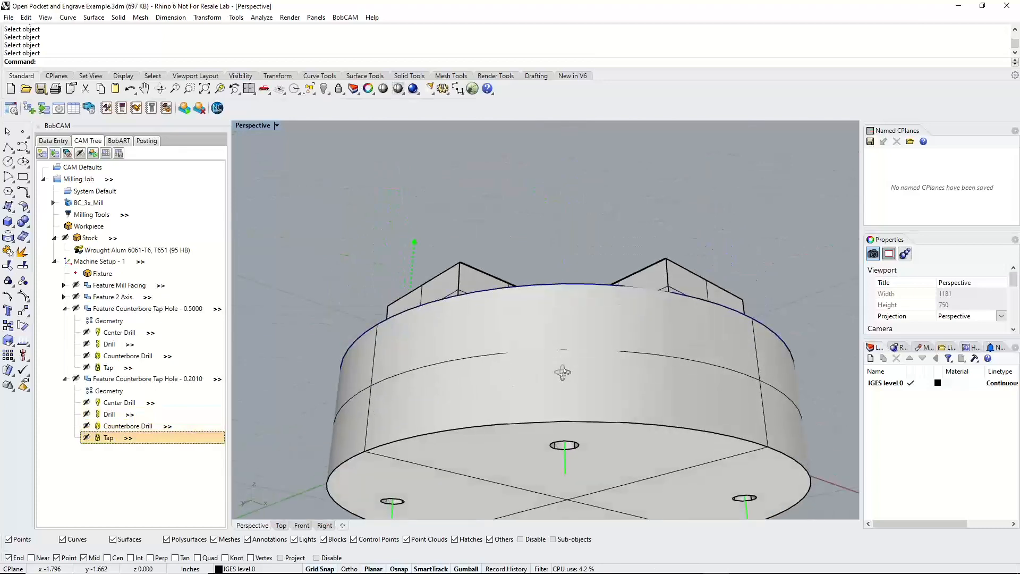
# Delete the Counterbore Tap Hole - 0.5000 feature from Machine Setup - 1
pyautogui.rightClick(113, 310)
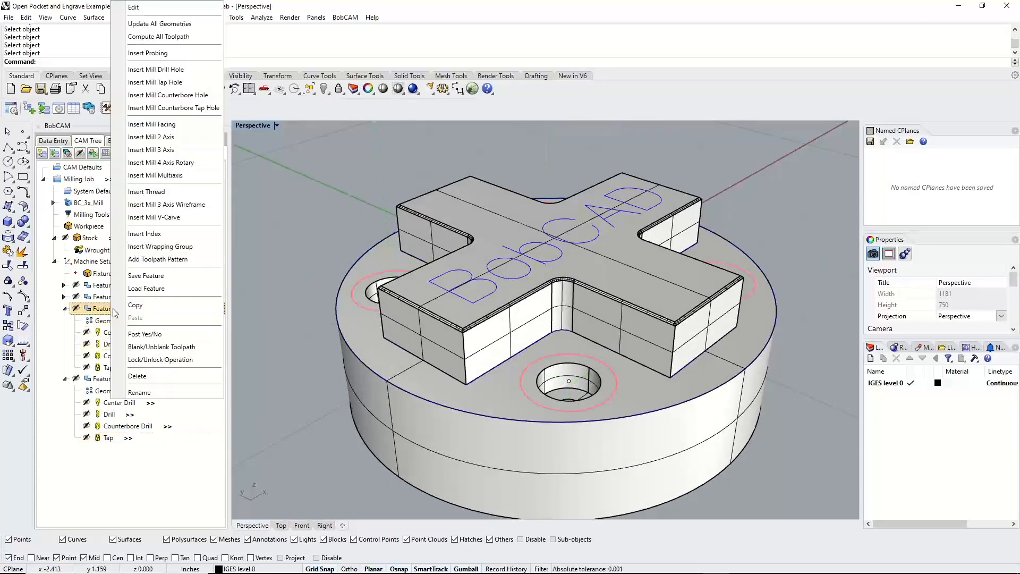
pyautogui.click(291, 394)
pyautogui.rightClick(118, 312)
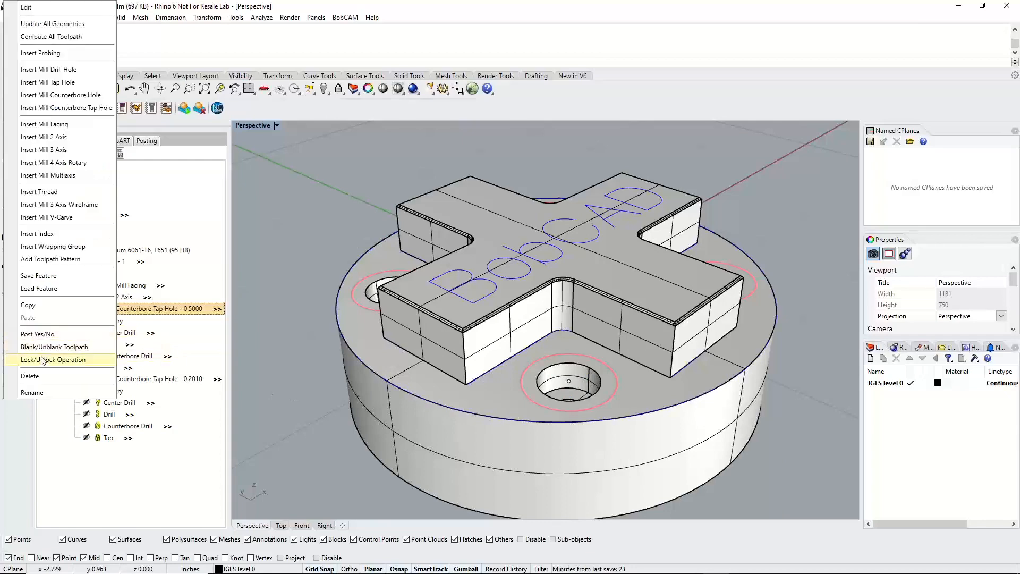
pyautogui.click(43, 377)
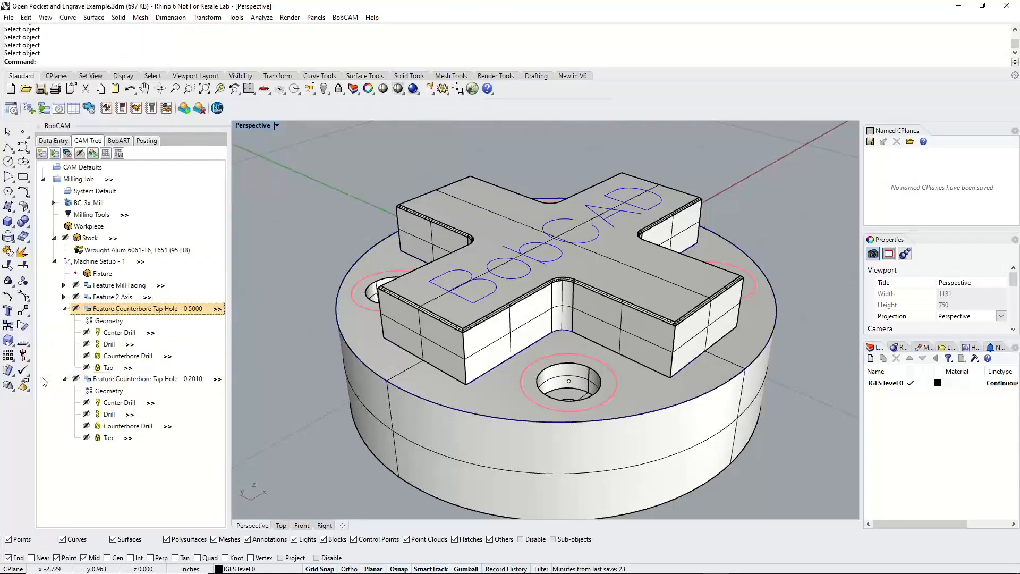
pyautogui.click(532, 311)
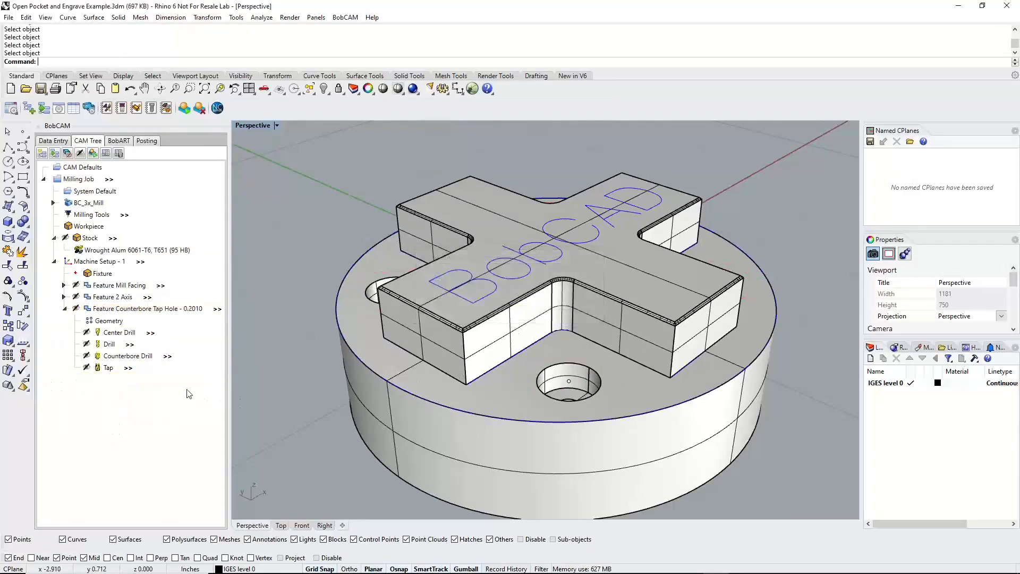
# Check the geometry and the counterbore drill toolpath of the remaining 0.2010 counterbore tap hole feature
pyautogui.click(113, 322)
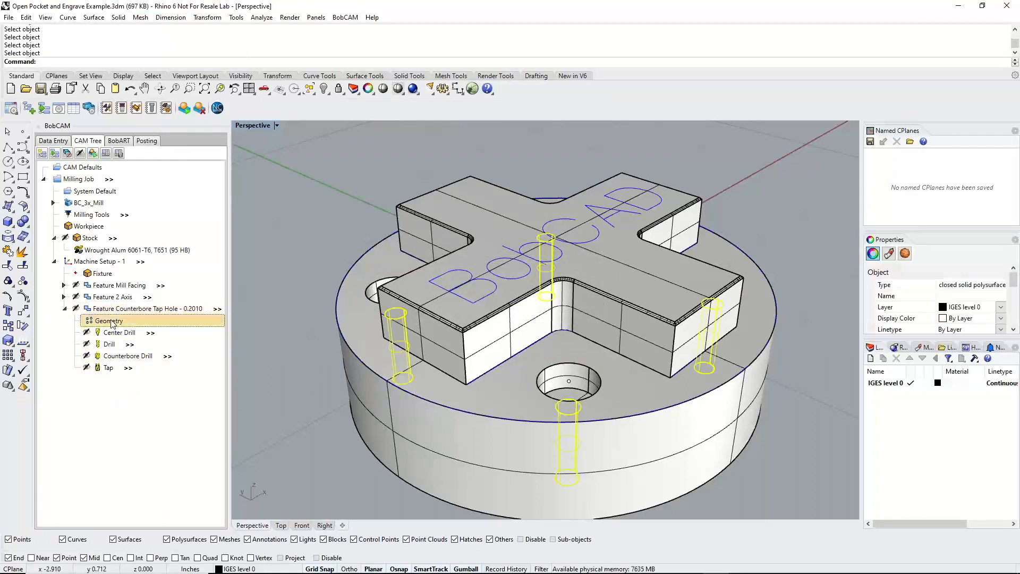
pyautogui.click(117, 308)
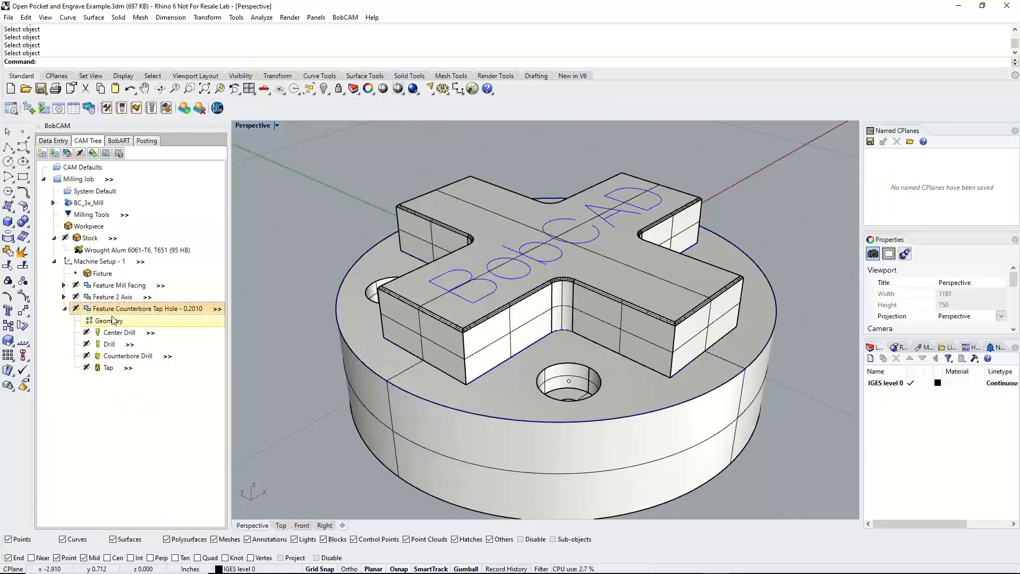
pyautogui.click(119, 356)
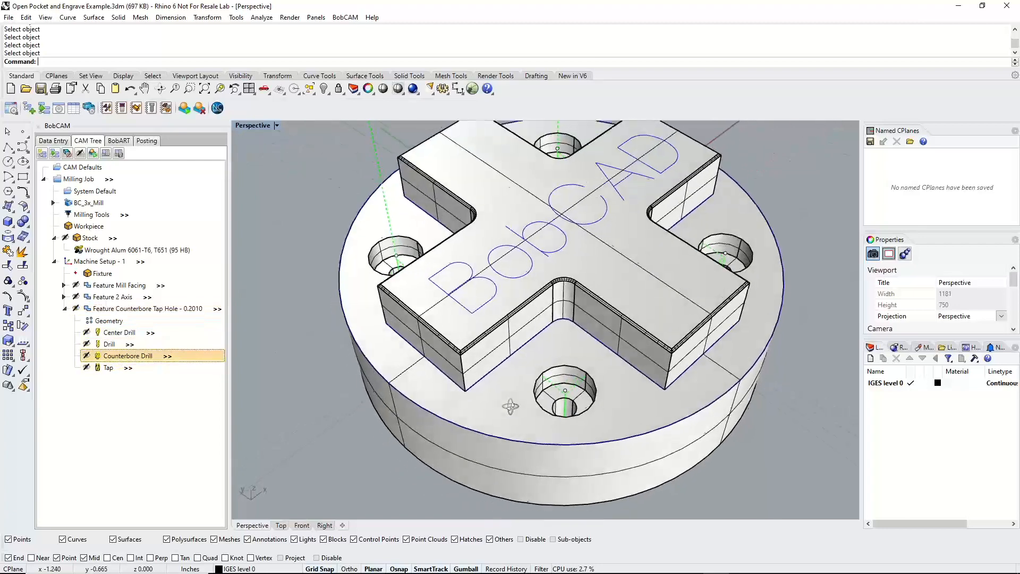
# Backplot the counterbore drill operation to inspect the tool at the first hole, and close the backplot
pyautogui.rightClick(144, 357)
pyautogui.click(112, 398)
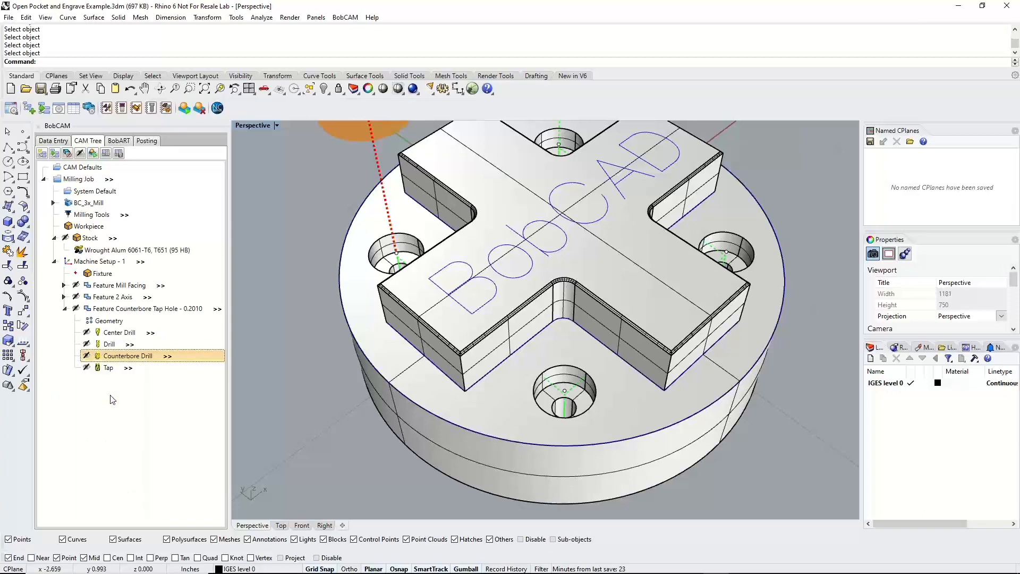
pyautogui.scroll(-3, 426, 339)
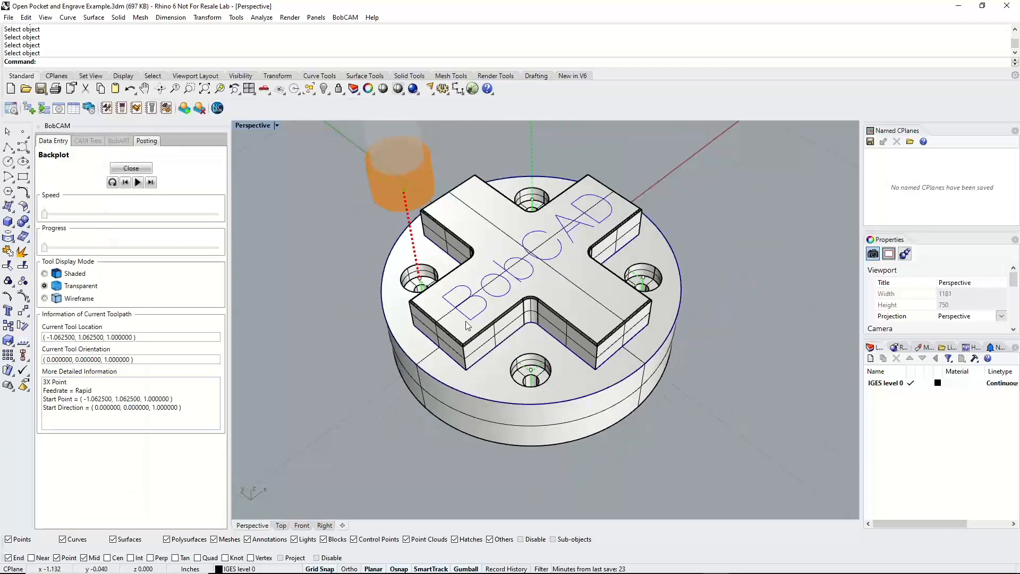
pyautogui.click(152, 182)
pyautogui.moveTo(379, 293); pyautogui.dragTo(419, 318, button='right')
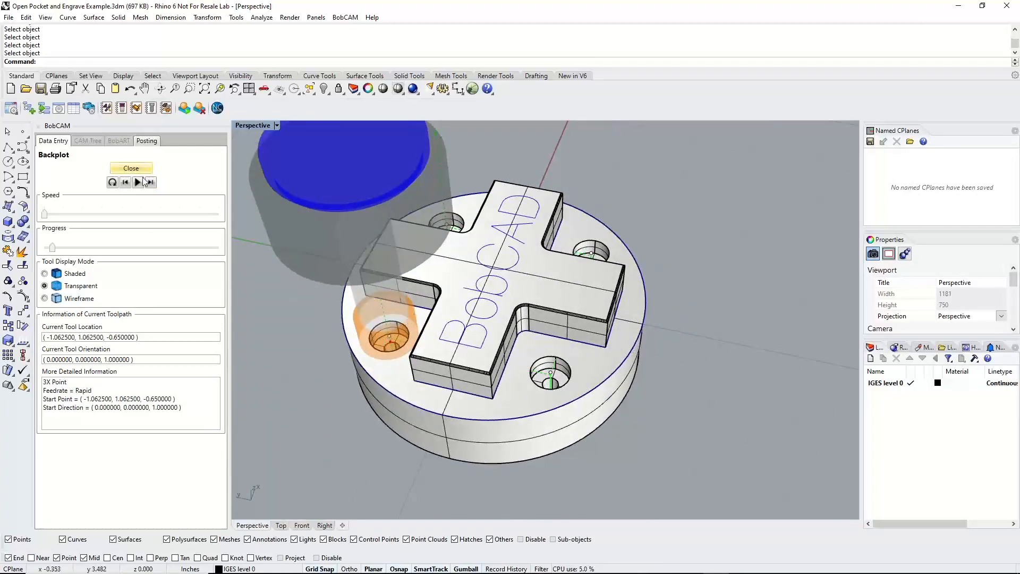
pyautogui.click(131, 168)
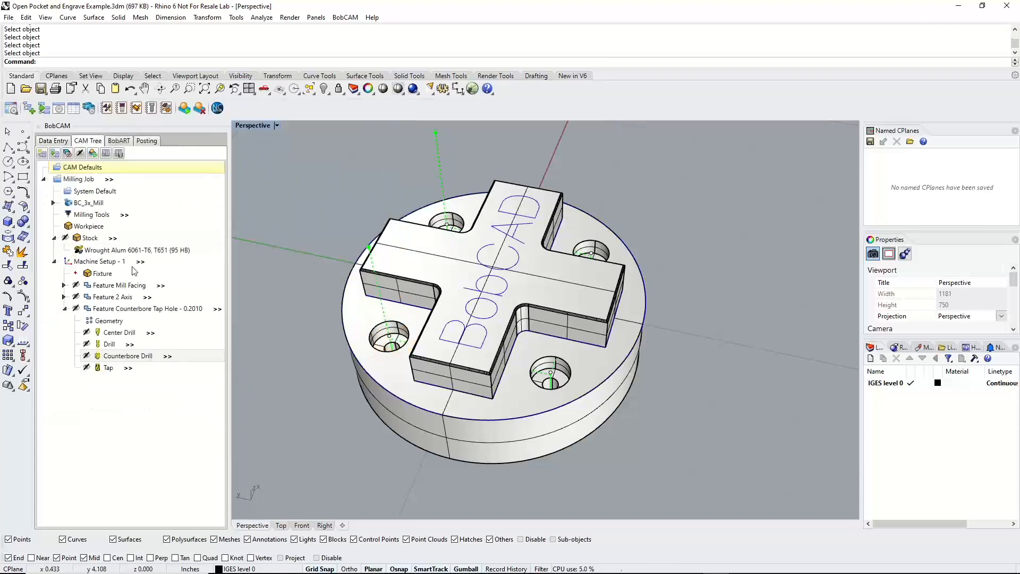
# Edit the counterbore drill operation and assign tool 212, 1/2 CAP SCREW COUNTERBORE, from the tool library
pyautogui.rightClick(90, 355)
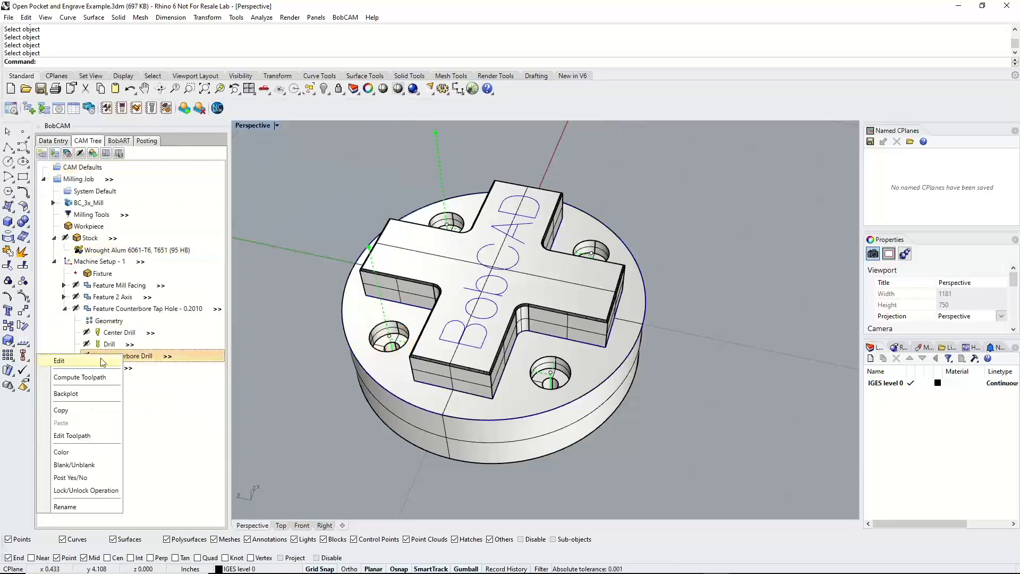
pyautogui.click(101, 361)
pyautogui.click(451, 150)
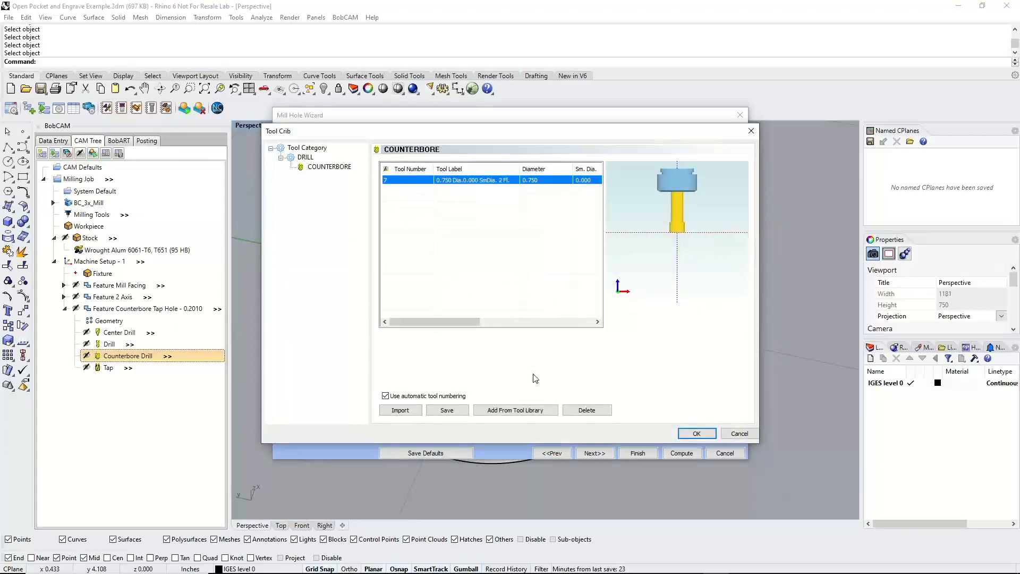
pyautogui.click(521, 411)
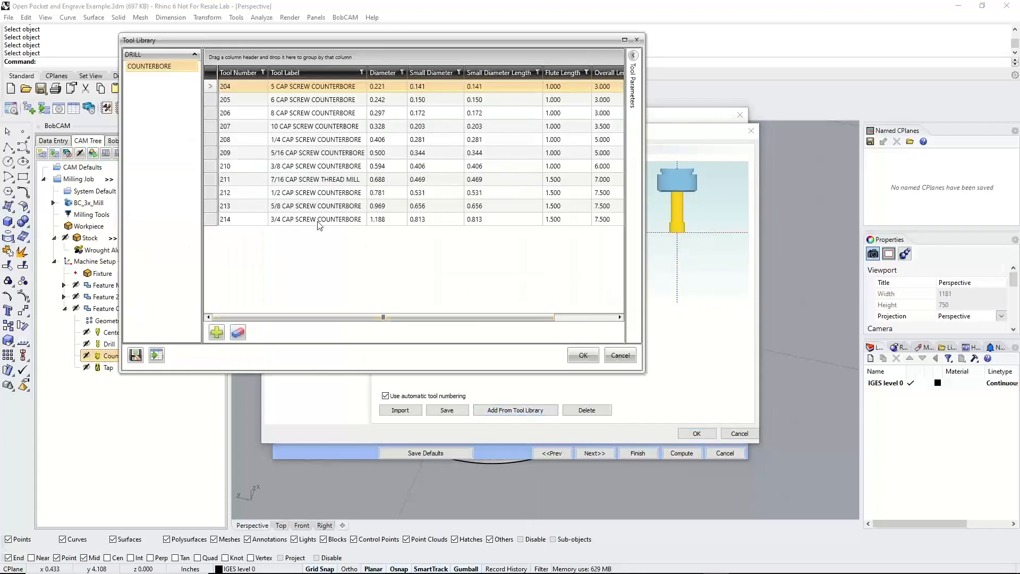
pyautogui.click(293, 197)
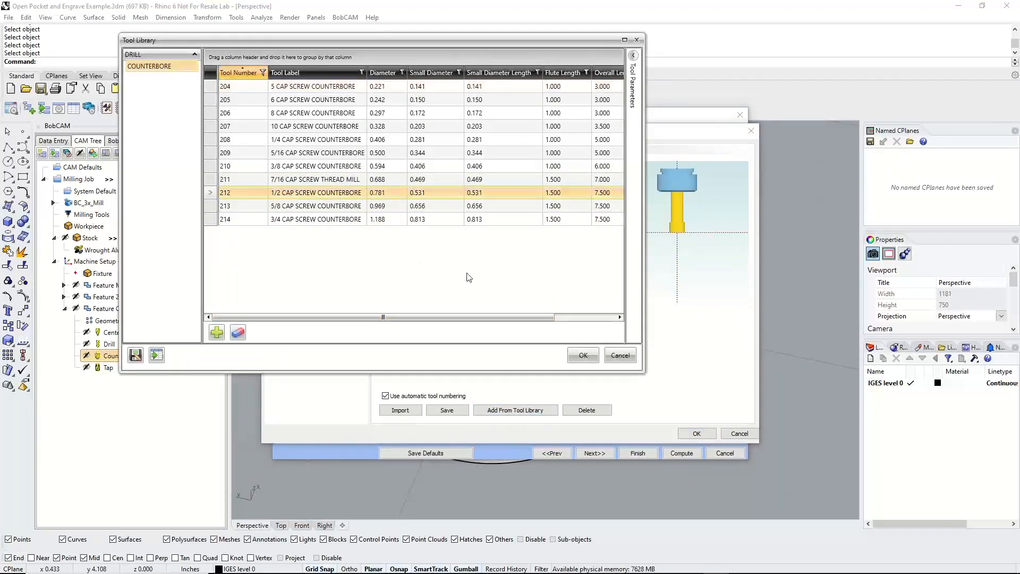
pyautogui.click(584, 356)
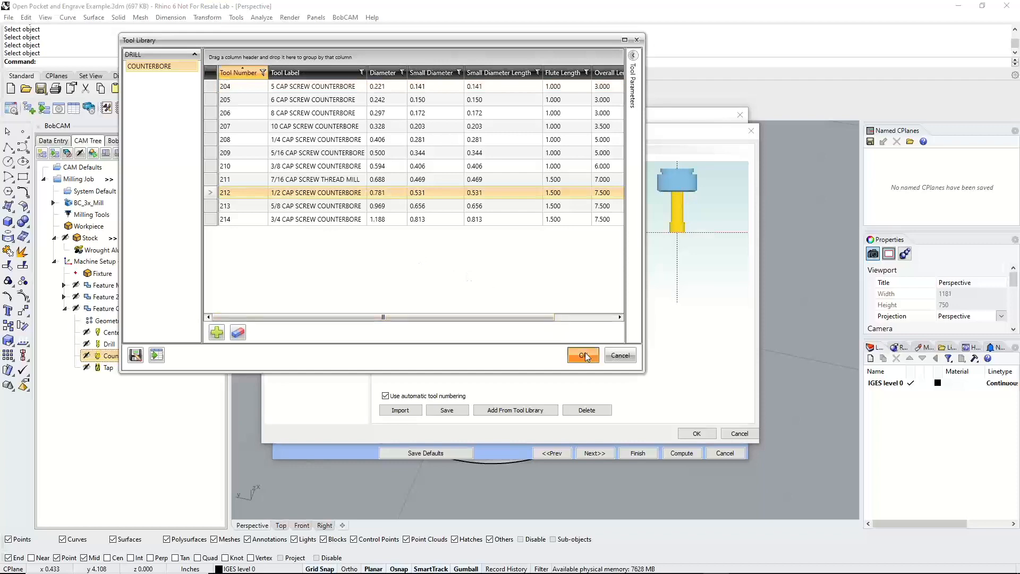
pyautogui.click(697, 434)
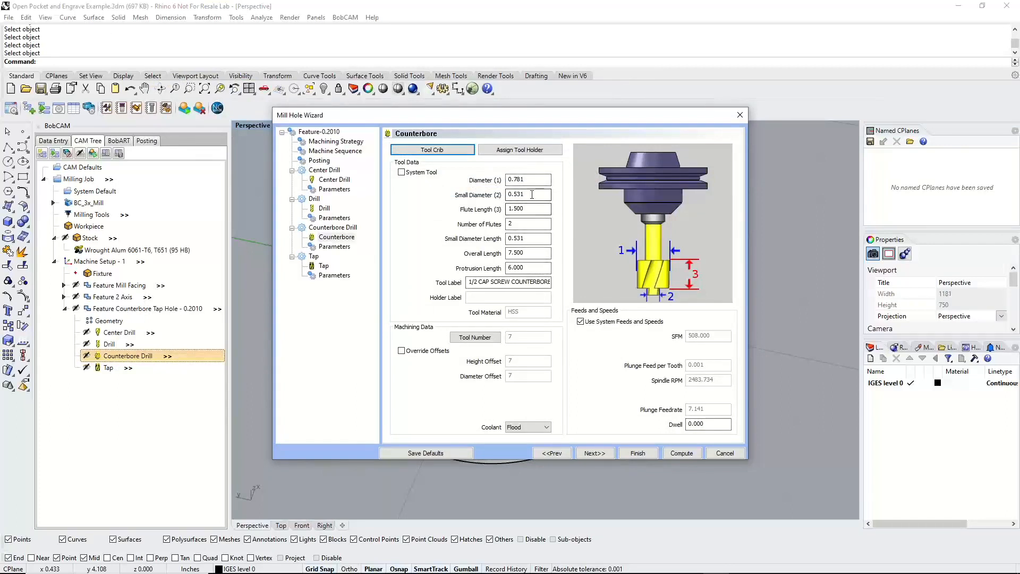
# Set the counterbore tool's main diameter to 0.5
pyautogui.doubleClick(526, 194)
pyautogui.click(538, 180)
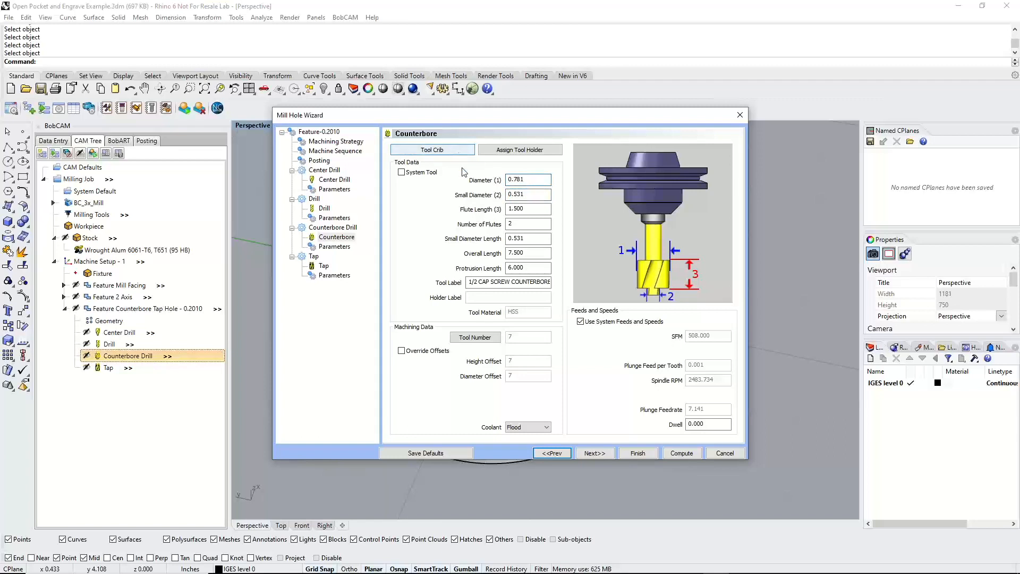
pyautogui.moveTo(534, 179); pyautogui.dragTo(477, 171)
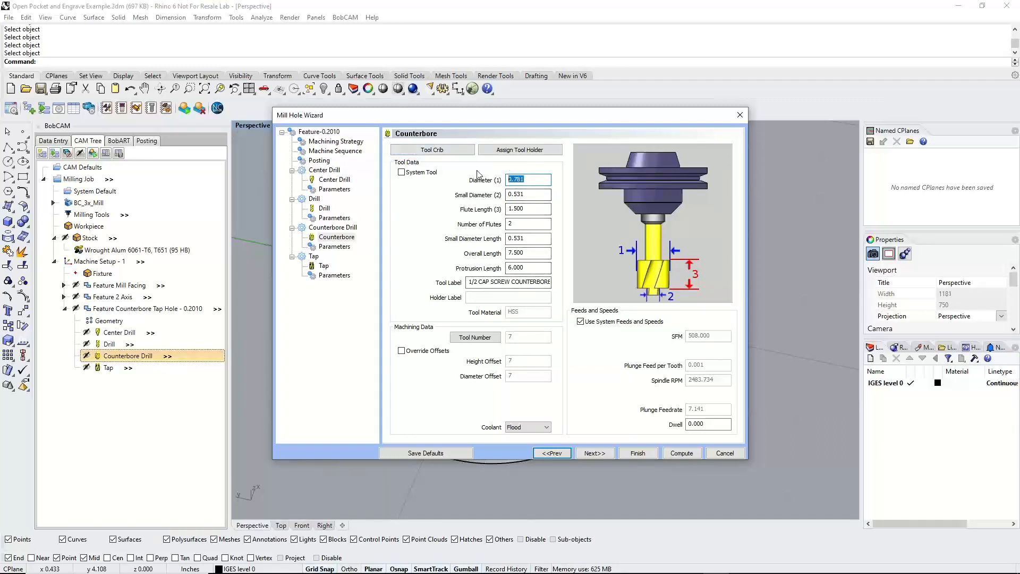
pyautogui.write('.5')
pyautogui.press('Tab')
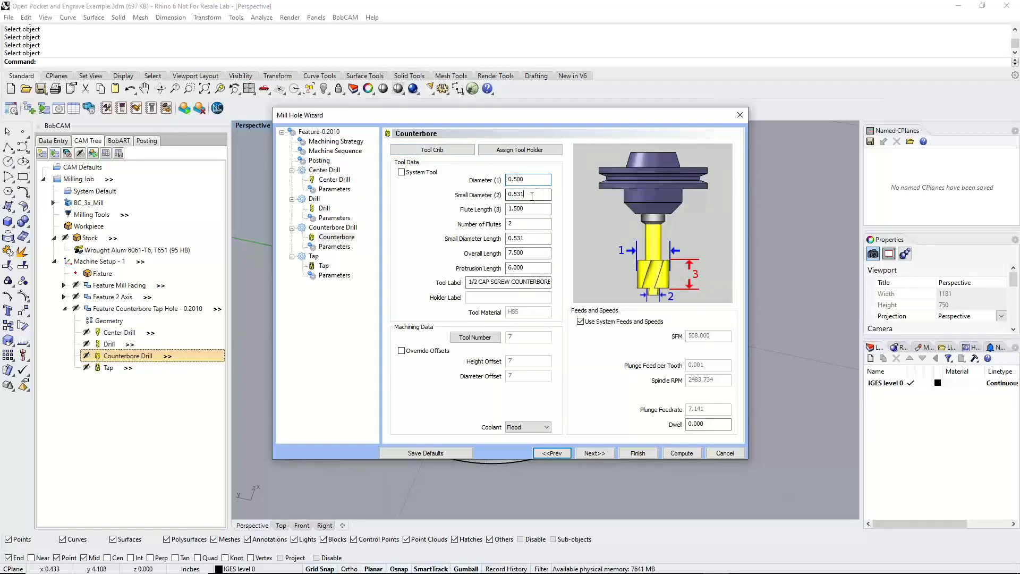
# Set the counterbore tool's small diameter and small diameter length to 0, and compute the toolpath
pyautogui.write('0')
pyautogui.press('Tab')
pyautogui.press('Tab')
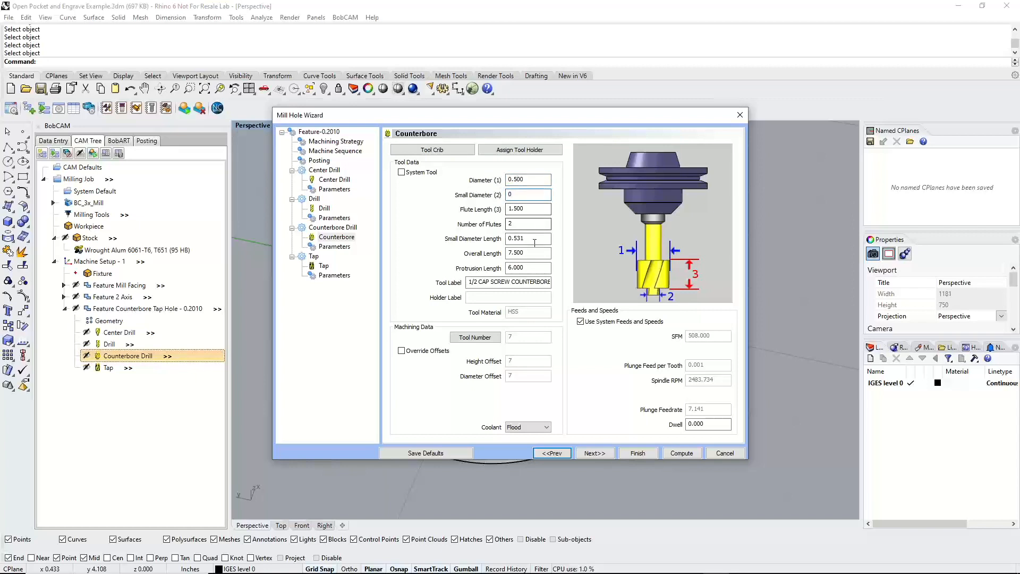
pyautogui.press('Tab')
pyautogui.write('0')
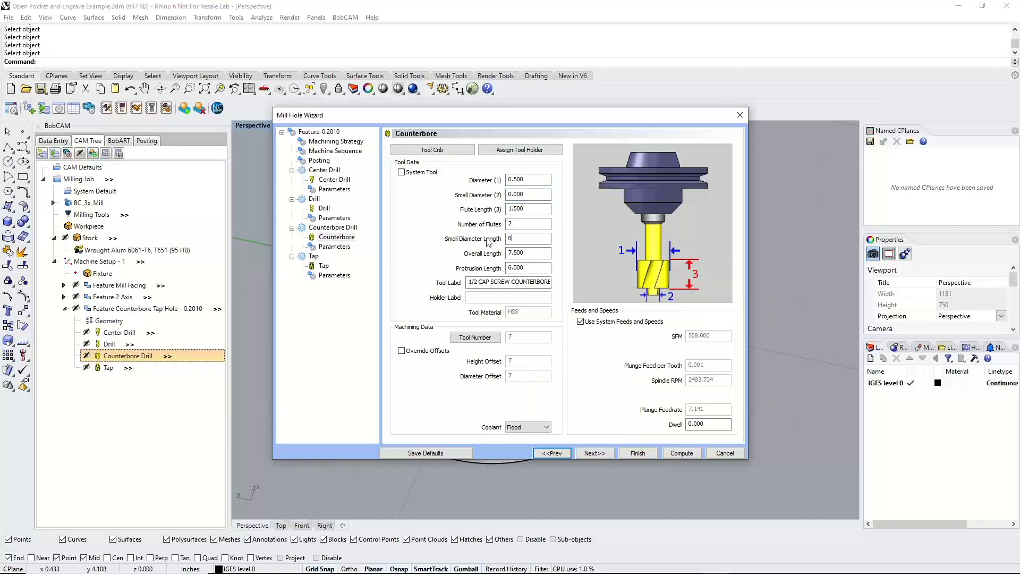
pyautogui.click(523, 209)
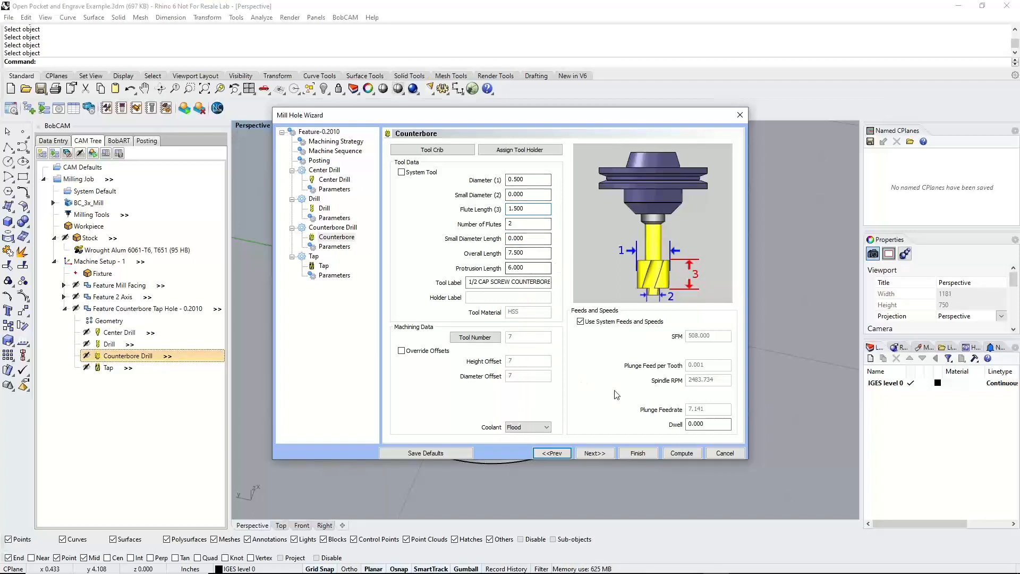
pyautogui.click(594, 452)
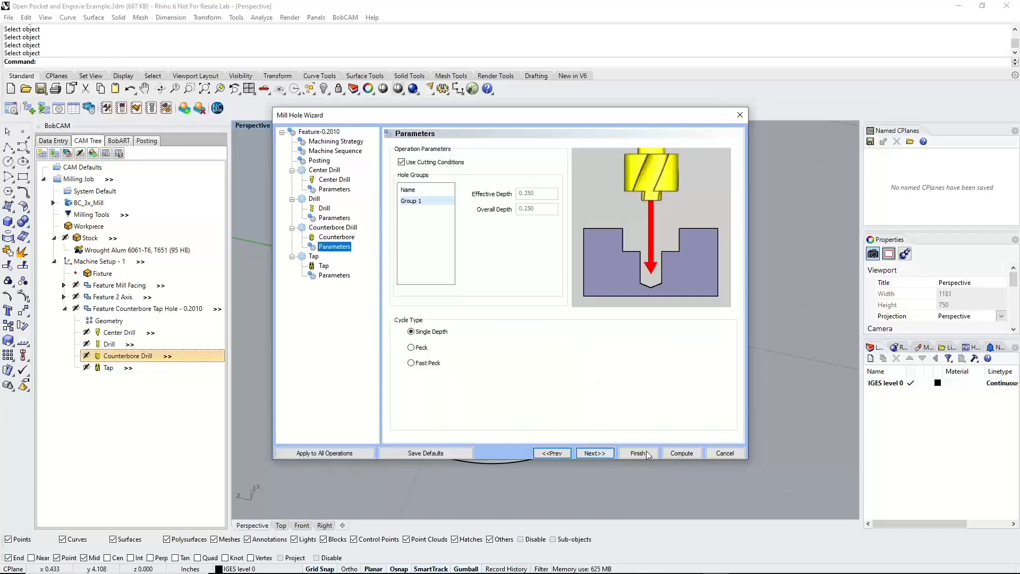
pyautogui.click(678, 455)
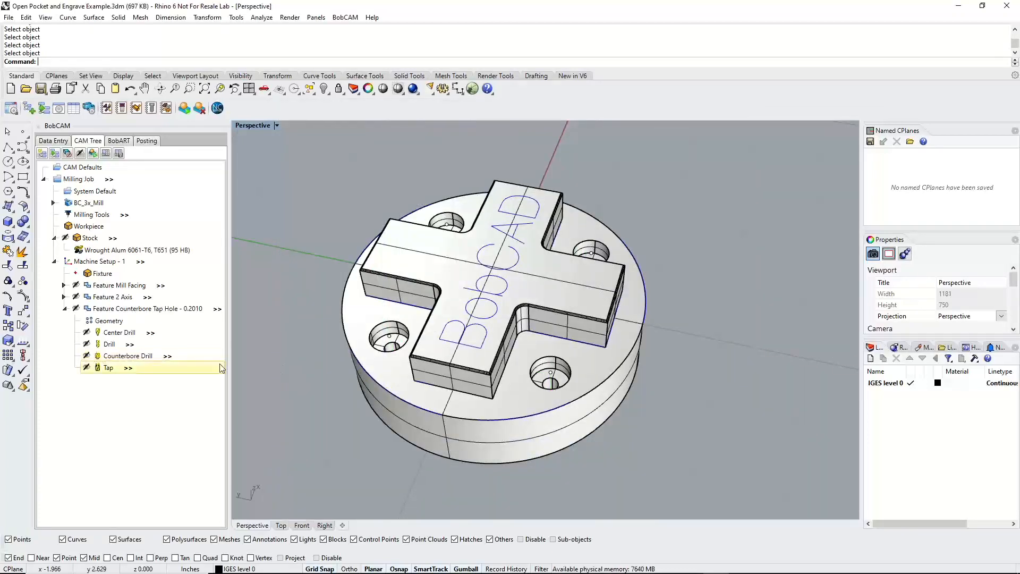
# Backplot the counterbore drill operation to inspect the modified tool at the holes, and close the backplot
pyautogui.rightClick(132, 356)
pyautogui.click(96, 399)
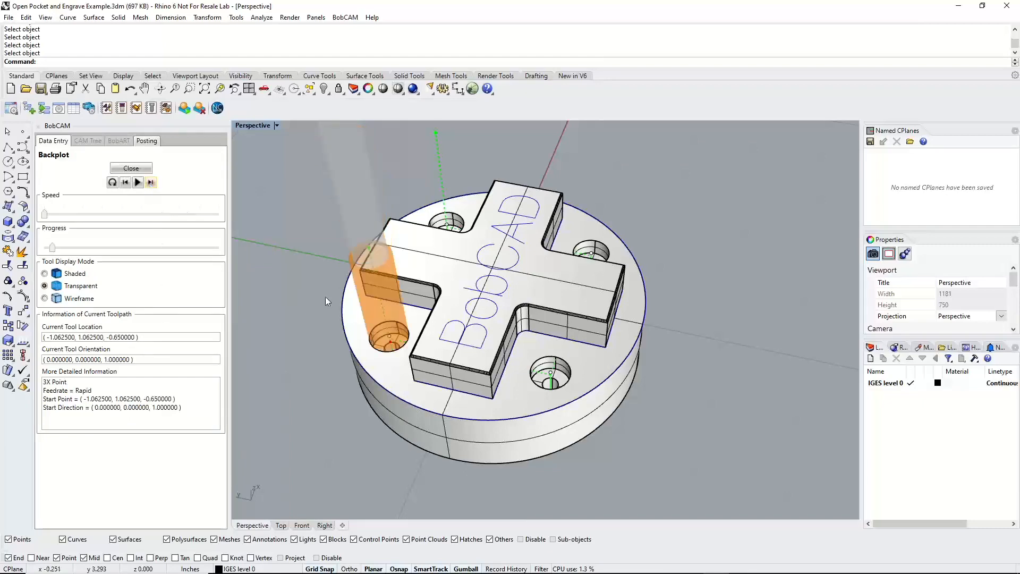
pyautogui.moveTo(325, 297); pyautogui.dragTo(242, 321, button='right')
pyautogui.click(131, 168)
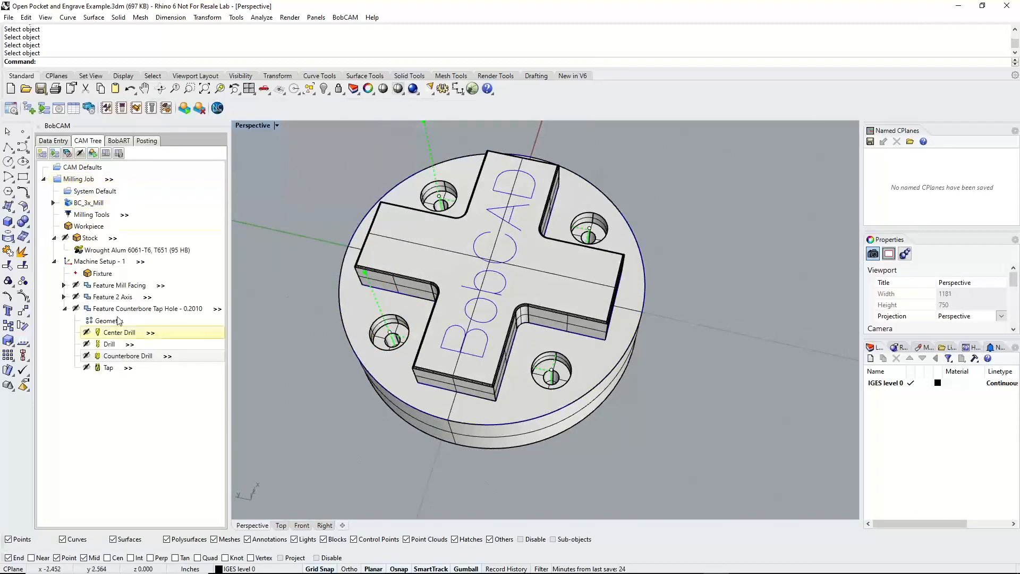
# Examine the center drill and drill toolpaths at the counterbored holes
pyautogui.click(105, 333)
pyautogui.moveTo(295, 416); pyautogui.dragTo(548, 384, button='right')
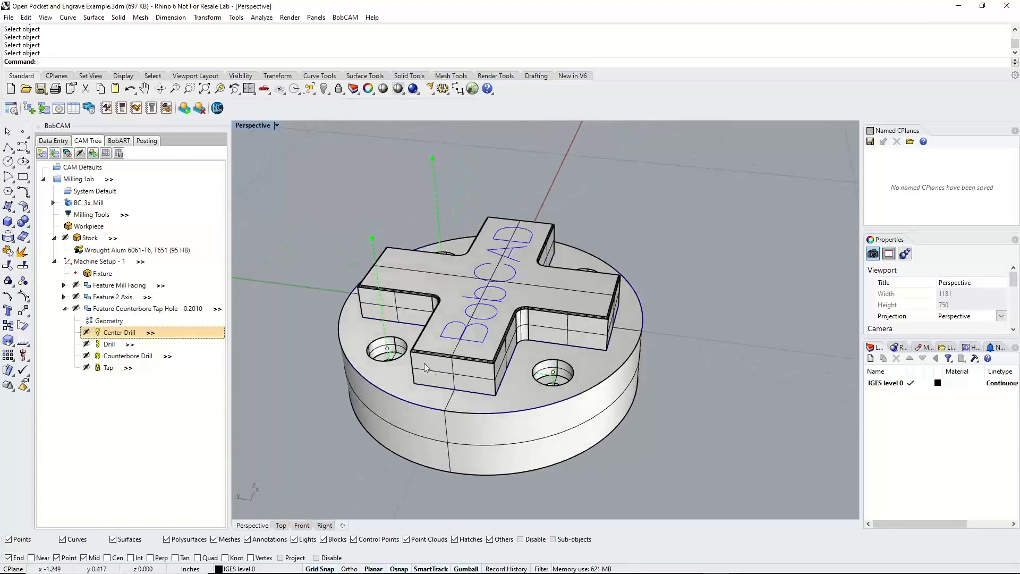
pyautogui.moveTo(422, 372); pyautogui.dragTo(523, 345, button='right')
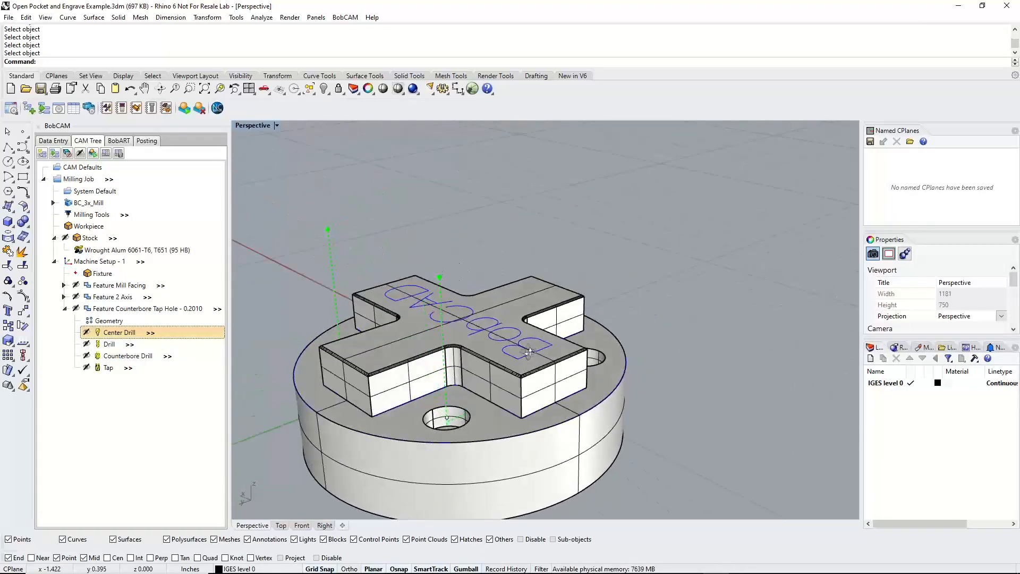
pyautogui.click(110, 344)
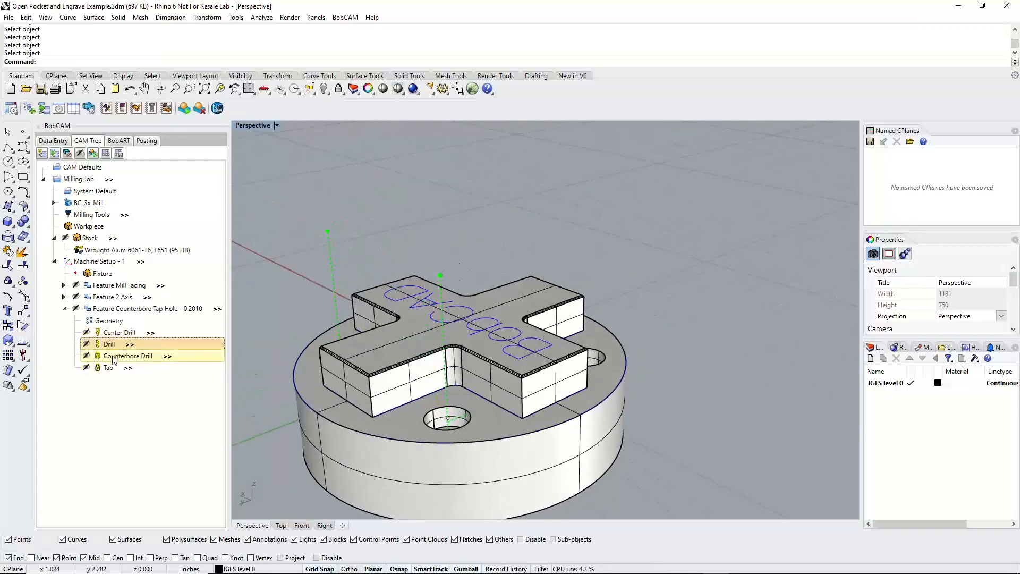
pyautogui.moveTo(443, 420); pyautogui.dragTo(439, 426, button='right')
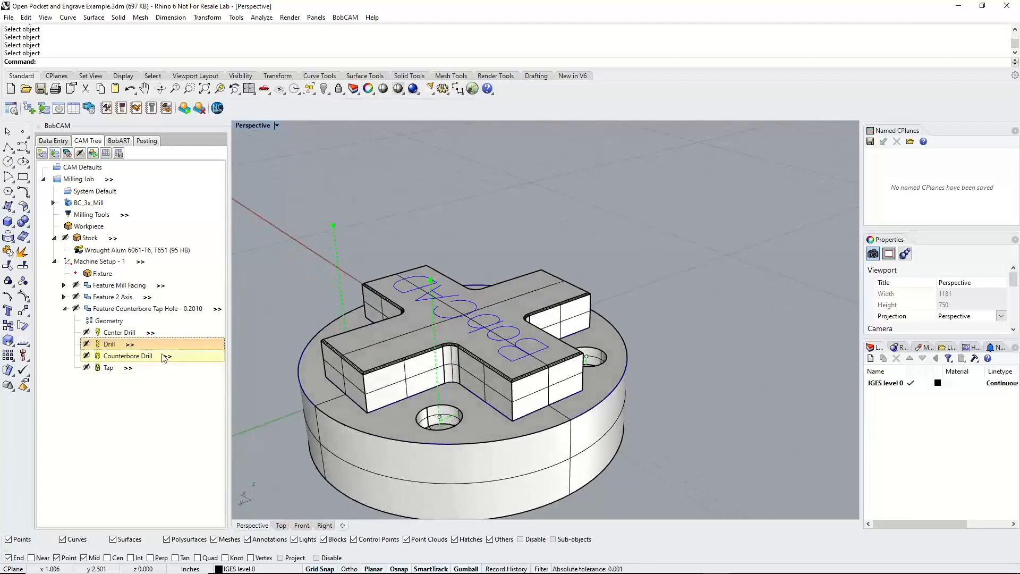
# Edit the counterbore tap hole feature and pick the center point of a counterbored hole as the hole group's top
pyautogui.rightClick(118, 313)
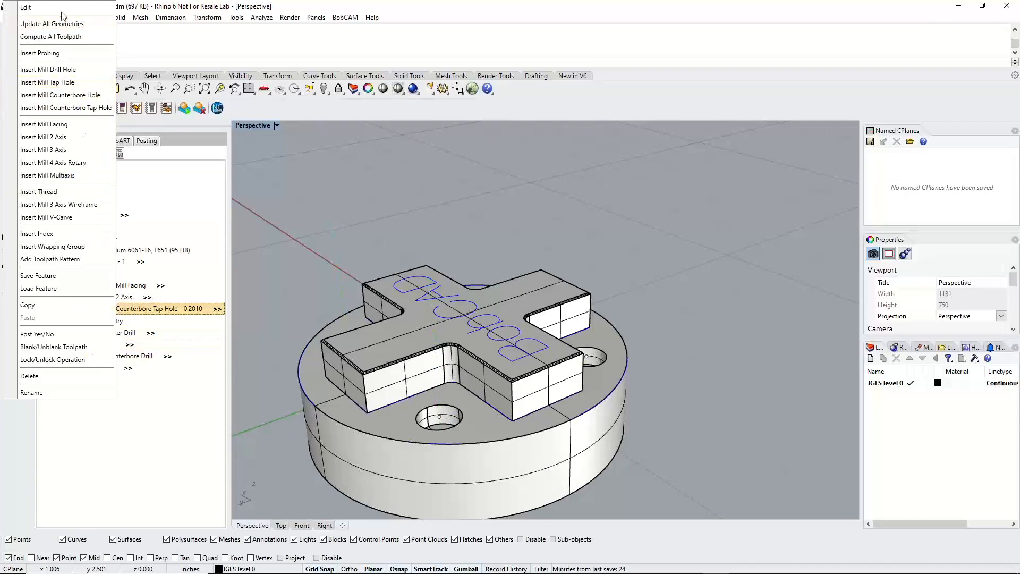
pyautogui.click(32, 8)
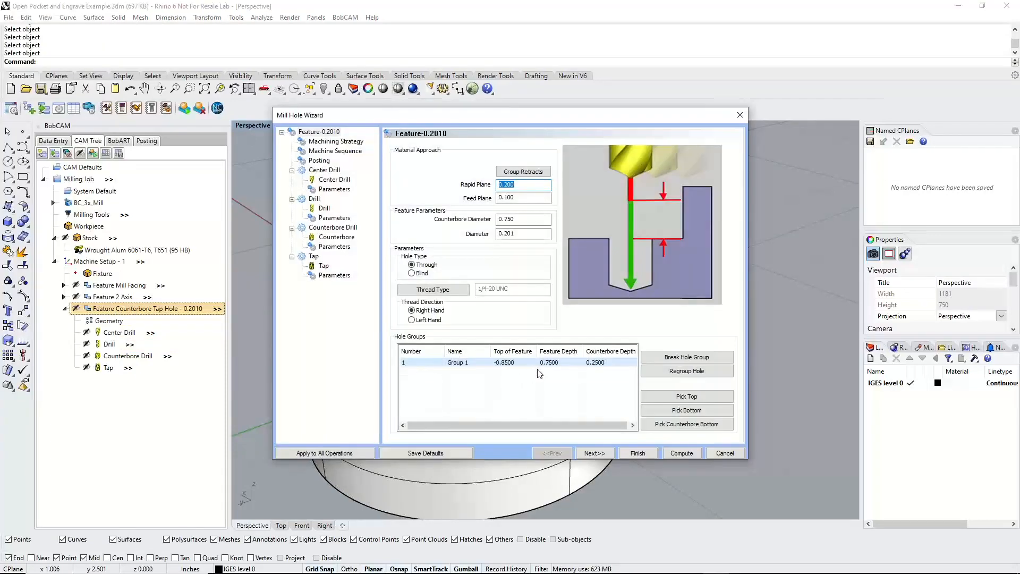
pyautogui.click(513, 363)
pyautogui.click(668, 395)
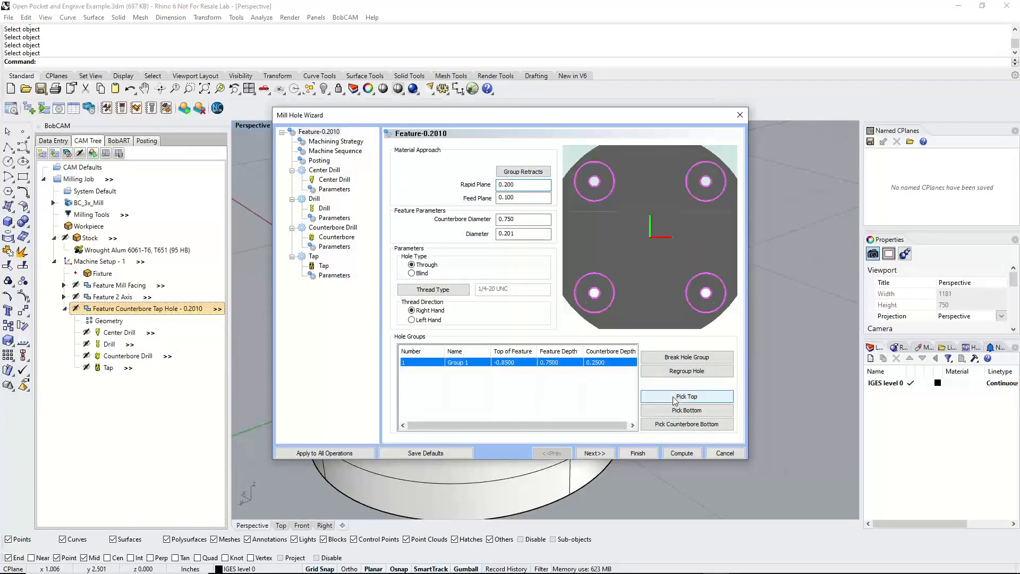
pyautogui.click(443, 413)
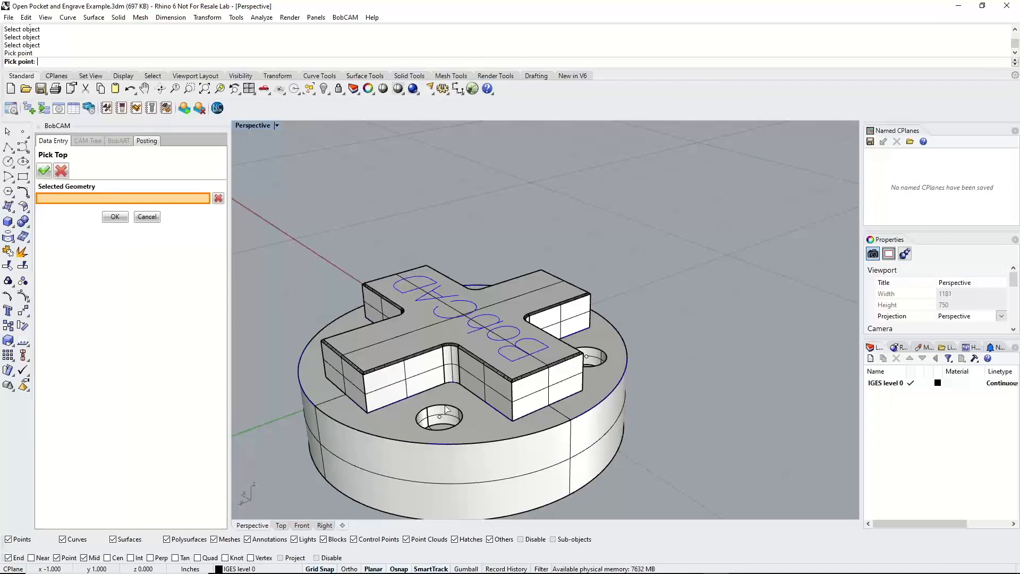
pyautogui.scroll(5, 441, 409)
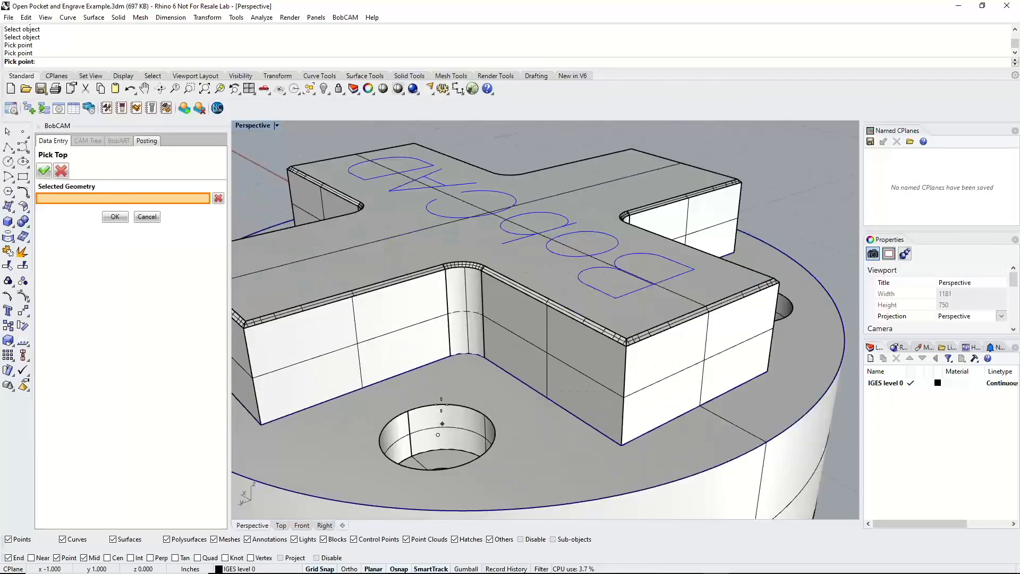
pyautogui.click(411, 371)
pyautogui.click(437, 435)
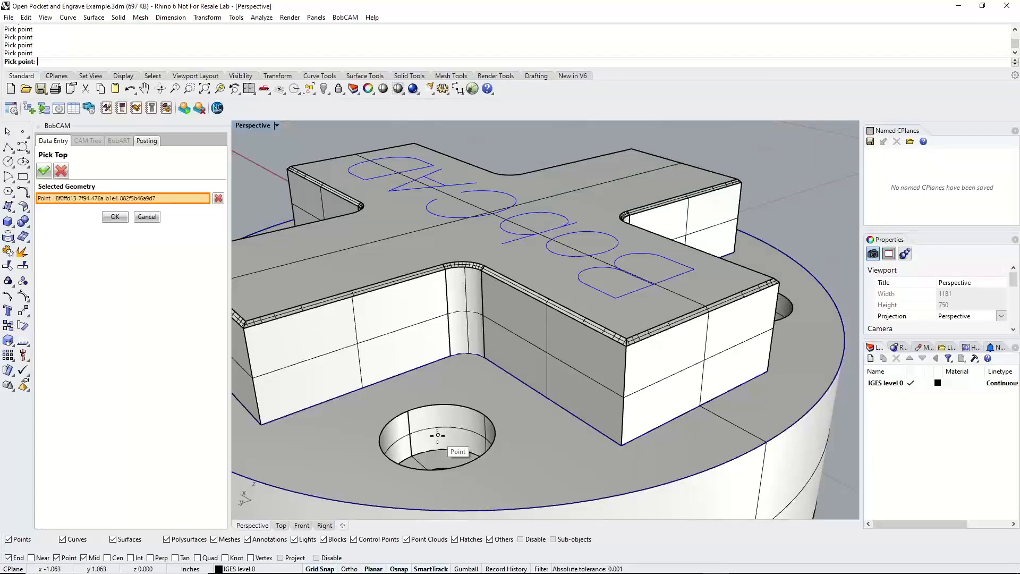
pyautogui.click(115, 216)
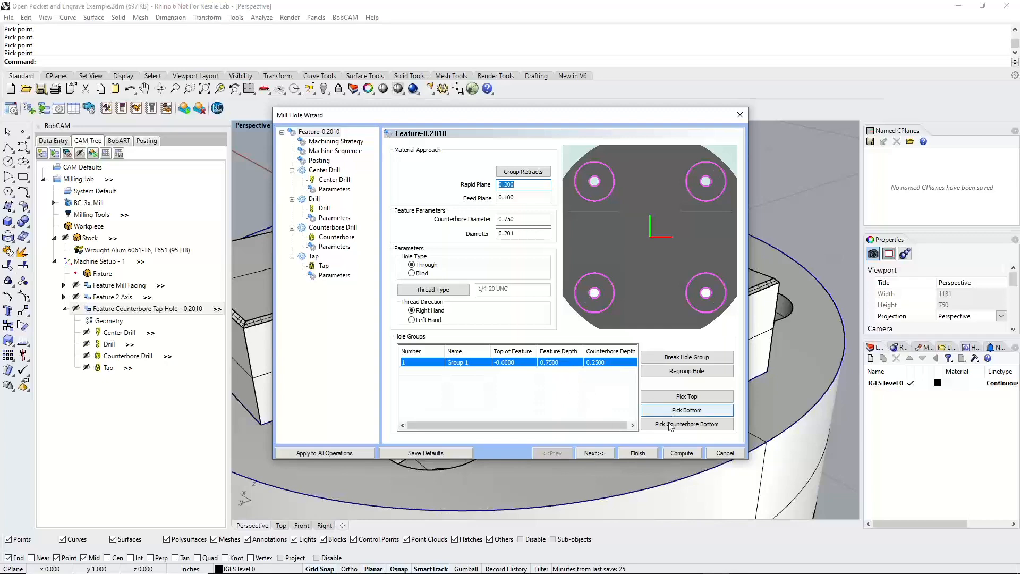
# Pick a point on the hole's lower edge, on the part's underside, as the bottom of the hole group
pyautogui.click(566, 363)
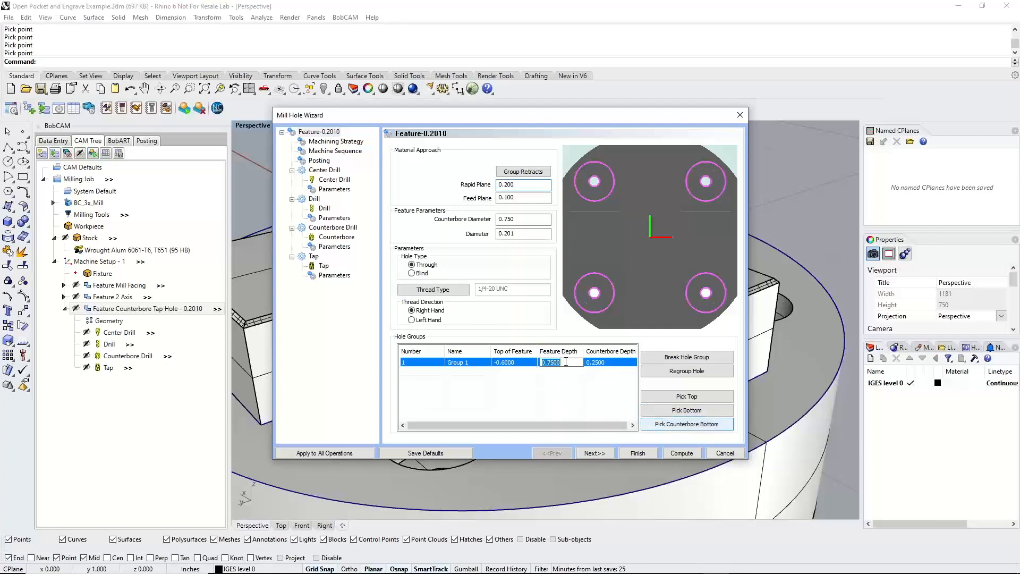
pyautogui.click(667, 410)
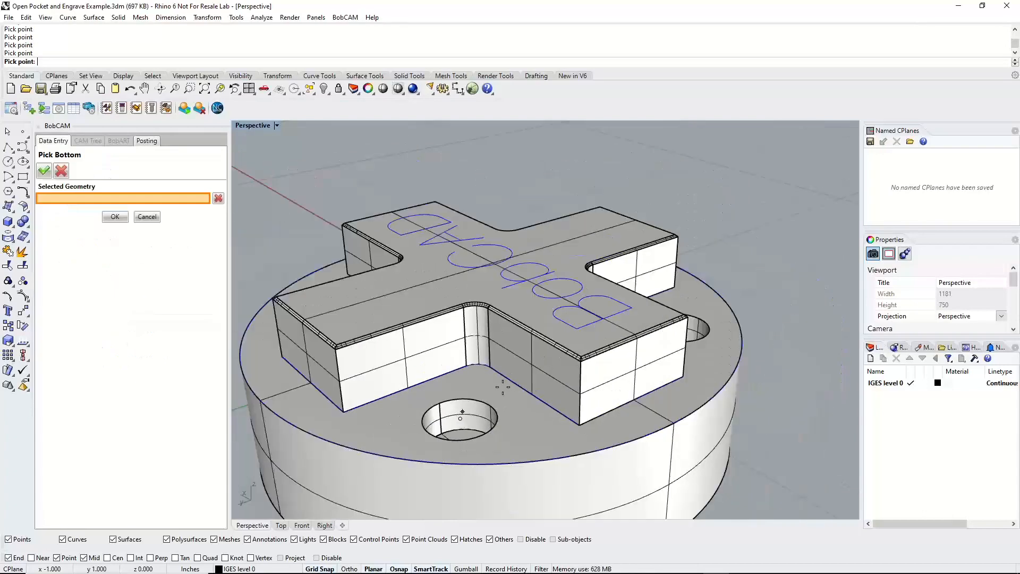
pyautogui.scroll(-5, 480, 447)
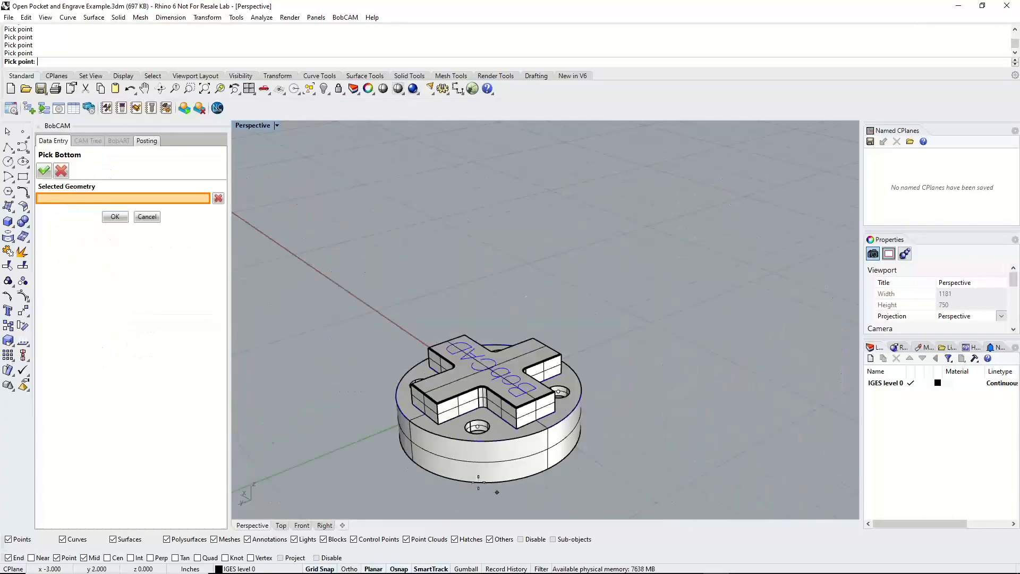
pyautogui.moveTo(478, 484); pyautogui.dragTo(477, 383, button='right')
pyautogui.scroll(5, 478, 390)
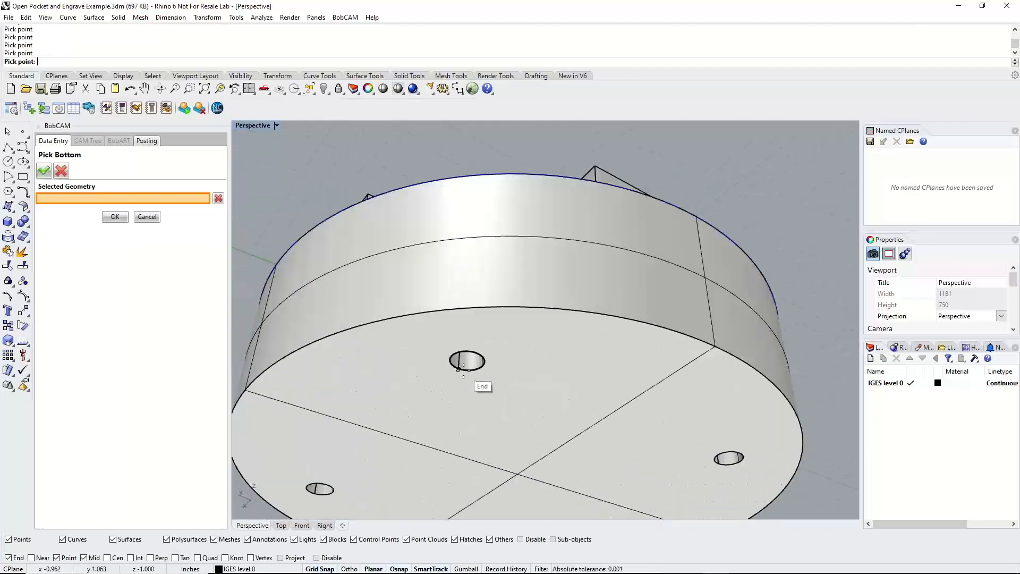
pyautogui.click(464, 366)
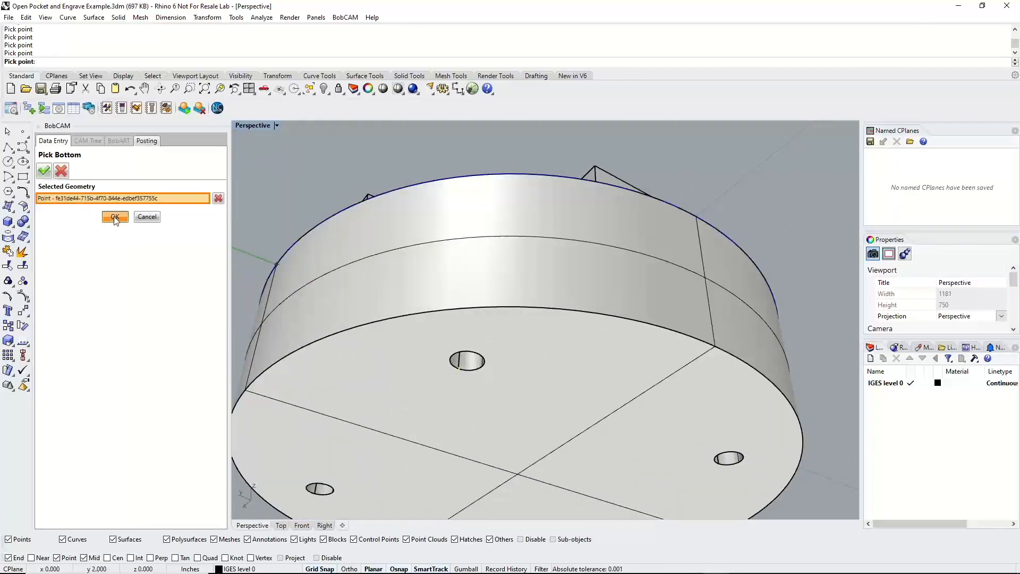
pyautogui.press('Return')
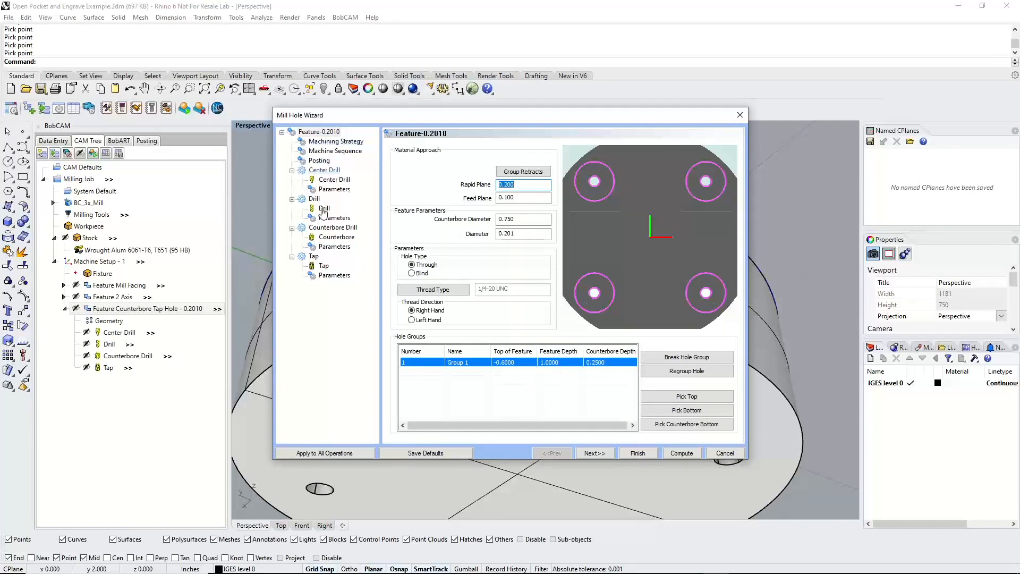
# Set the feature's counterbore diameter to 0.5 and check the hole group in the preview
pyautogui.click(517, 218)
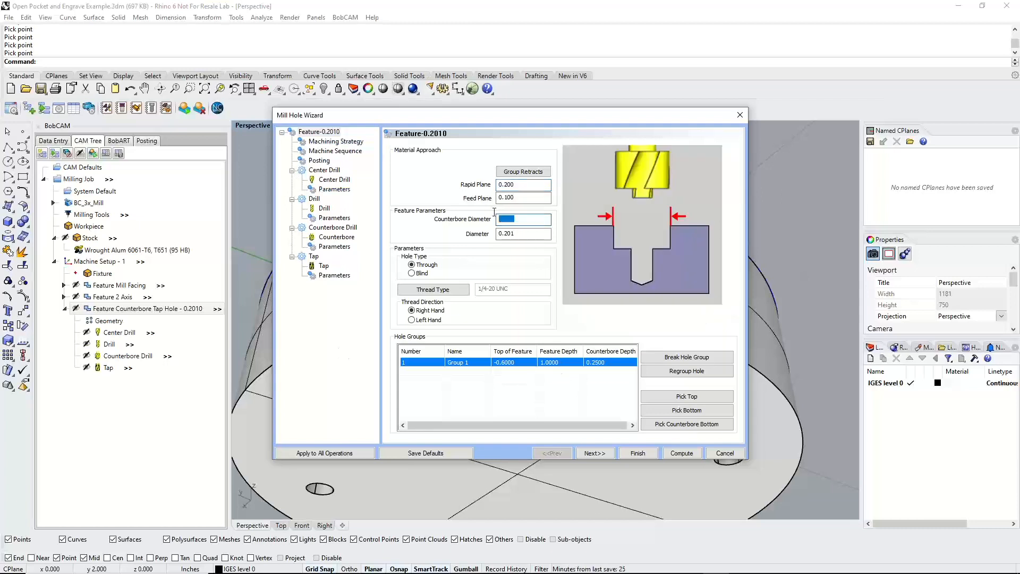
pyautogui.write('.5')
pyautogui.click(526, 198)
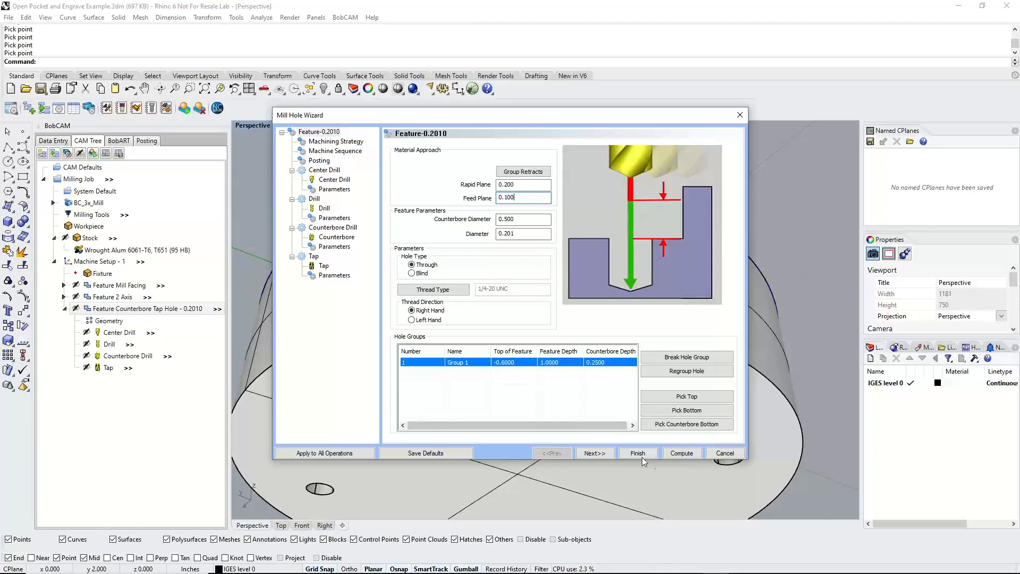
pyautogui.click(594, 453)
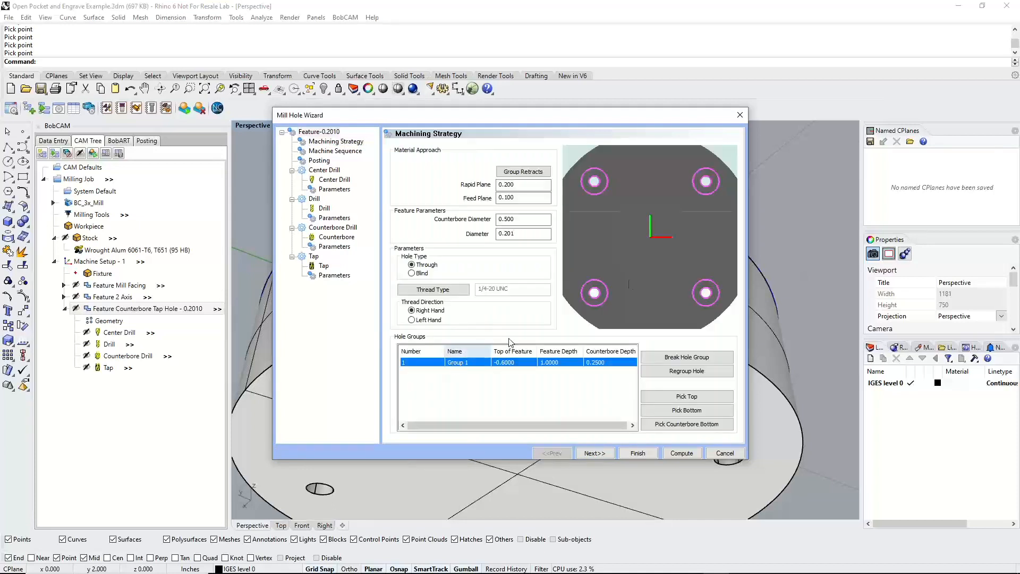
pyautogui.scroll(-3, 621, 211)
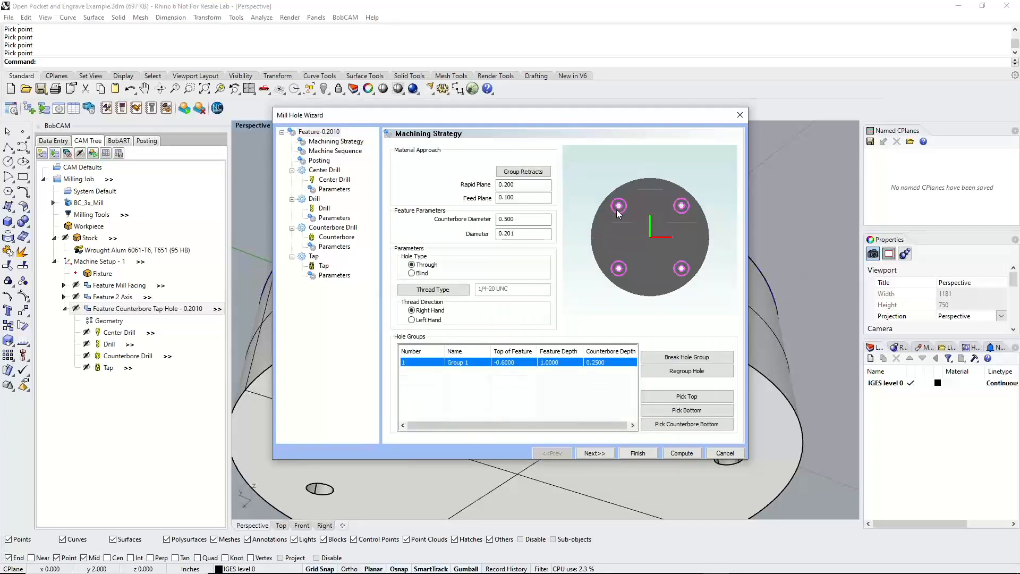
# Review the feature's group retract settings and its rapid plane value without changing them
pyautogui.click(523, 171)
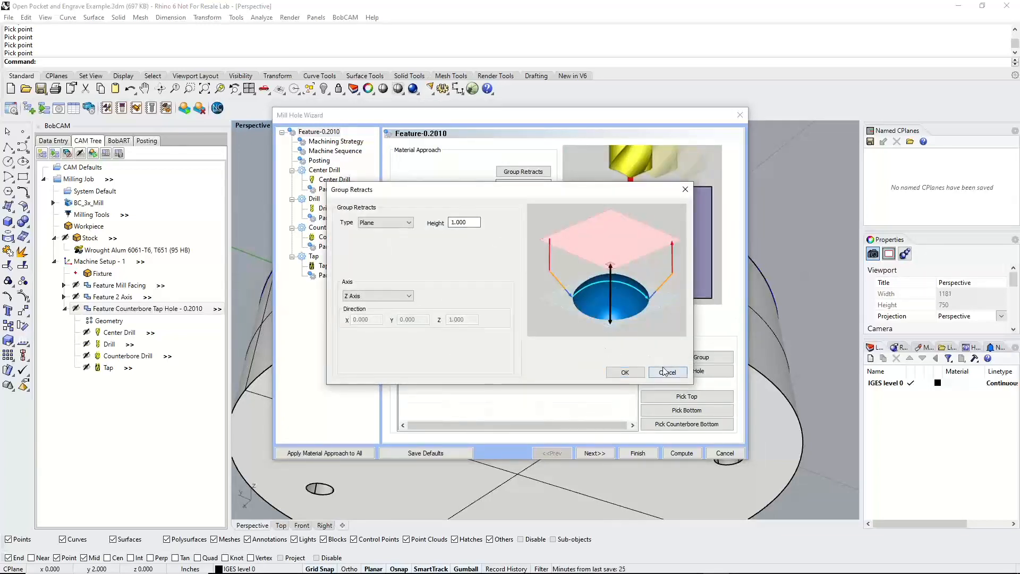
pyautogui.click(666, 372)
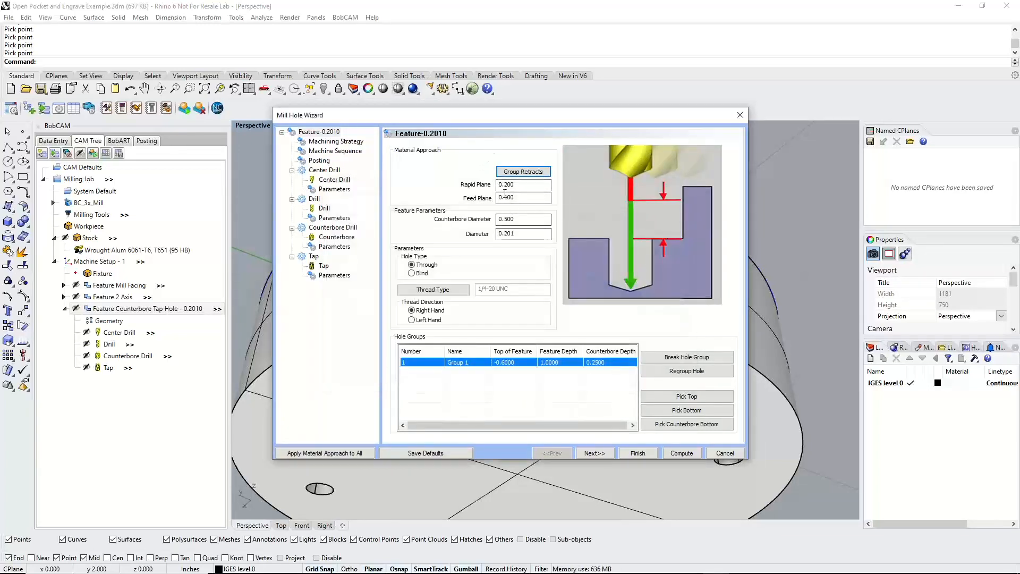
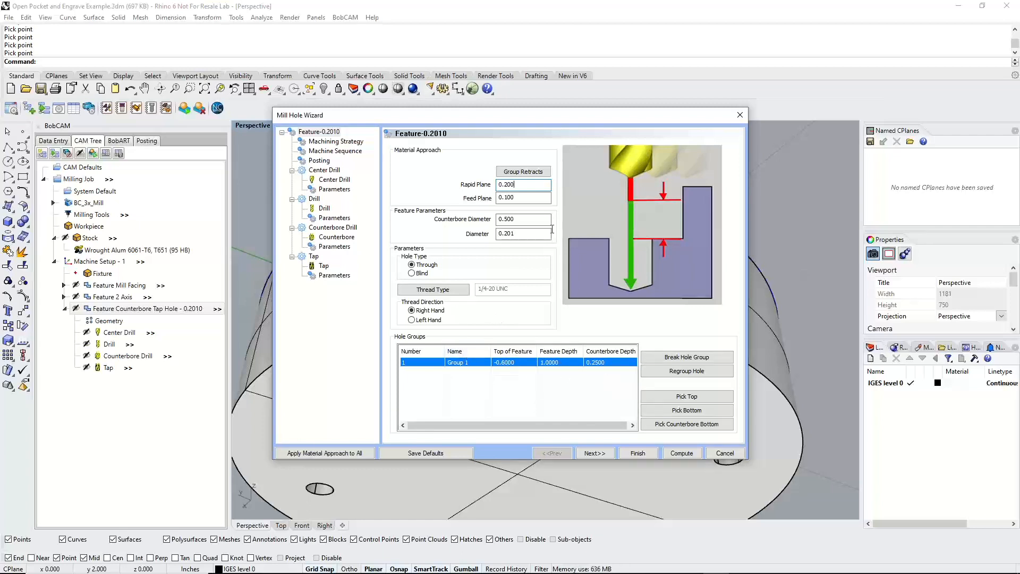
pyautogui.moveTo(523, 186); pyautogui.dragTo(476, 195)
# Break the hole group into individual holes and identify each one in the preview
pyautogui.click(667, 360)
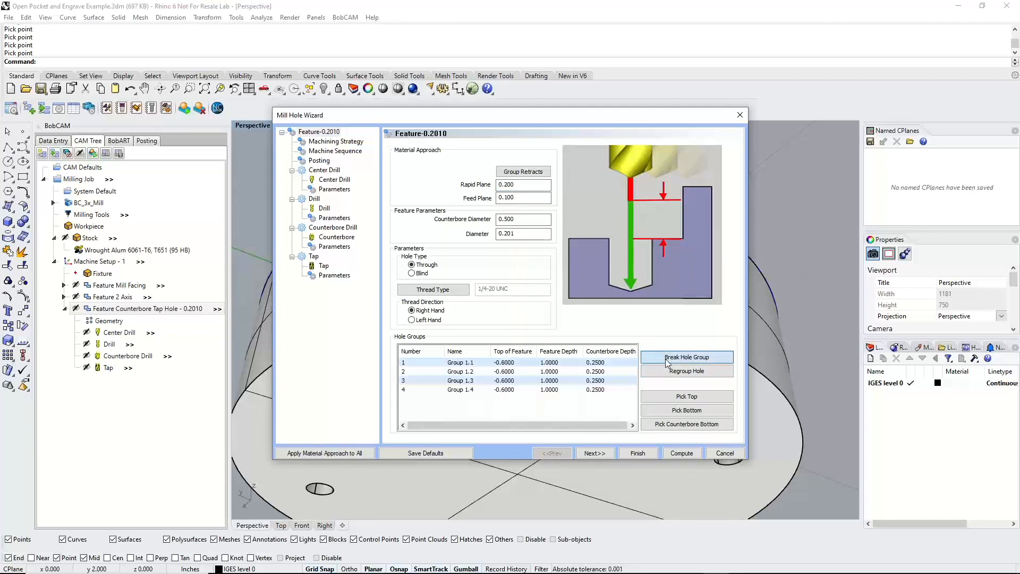
pyautogui.click(433, 363)
pyautogui.click(427, 372)
pyautogui.click(427, 380)
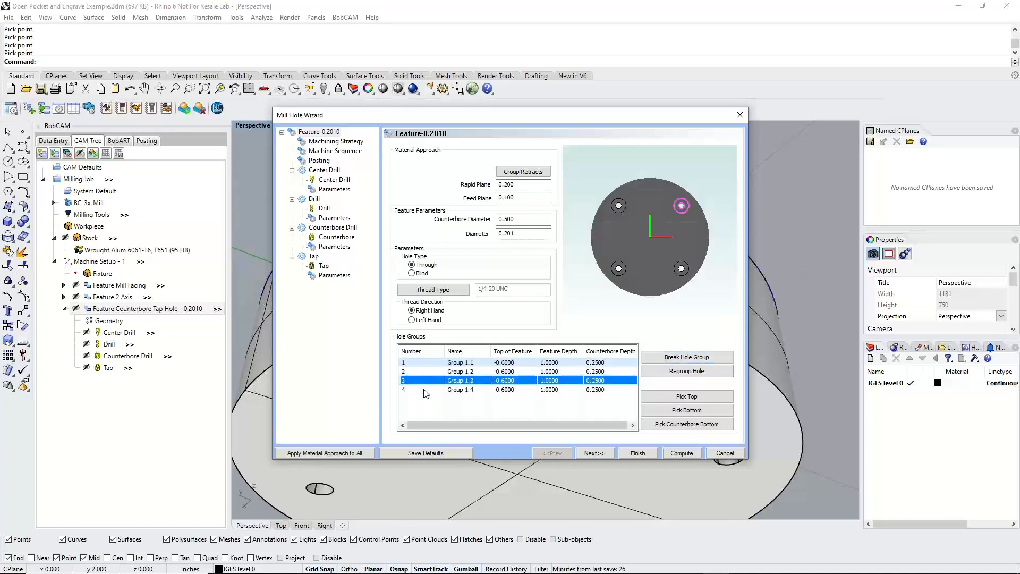
pyautogui.click(426, 391)
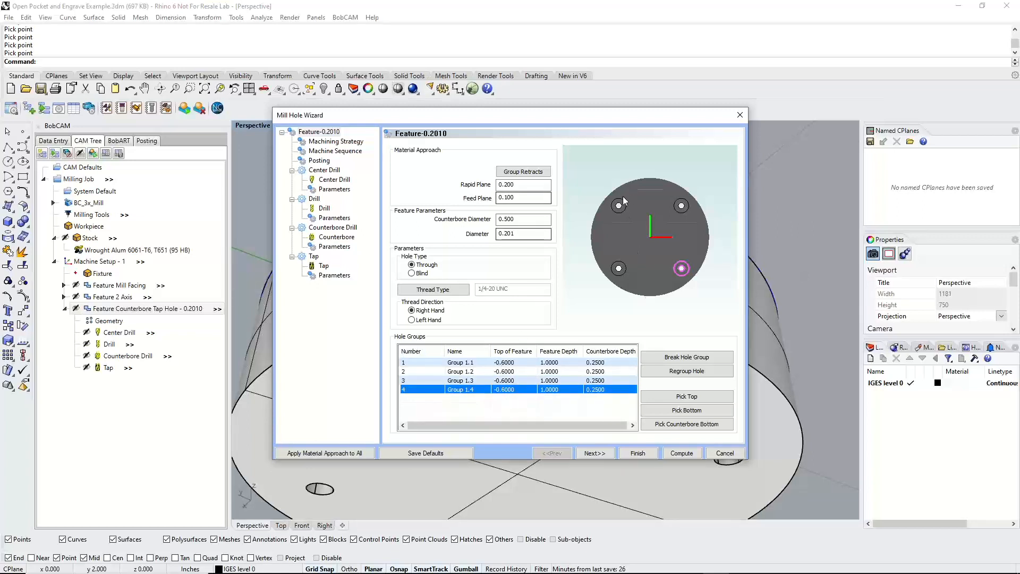
# Set the hole feature's group retract plane height to 0.2 and compute the counterbore tap hole feature
pyautogui.click(513, 171)
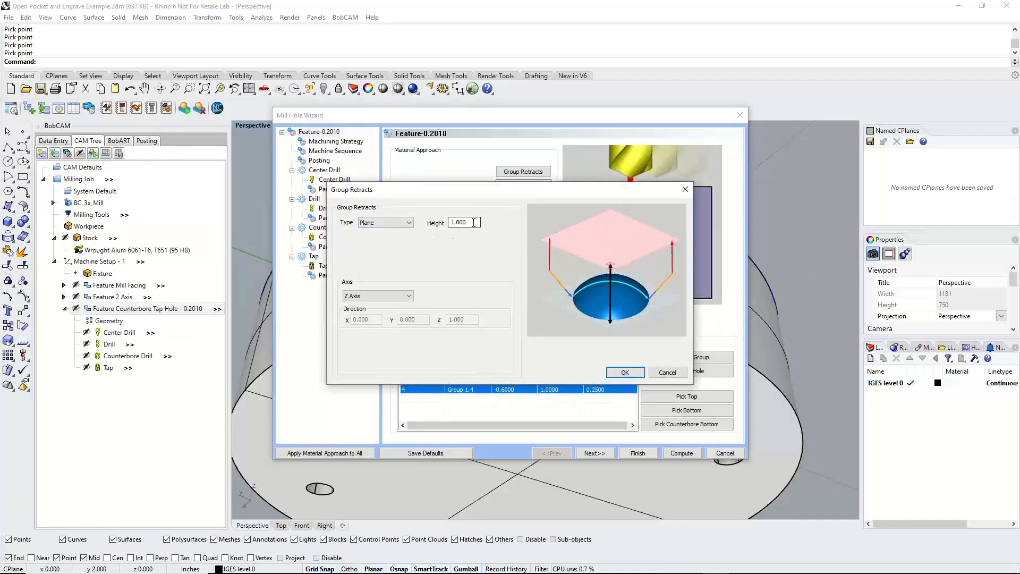
pyautogui.moveTo(474, 222); pyautogui.dragTo(431, 221)
pyautogui.write('.2')
pyautogui.click(611, 373)
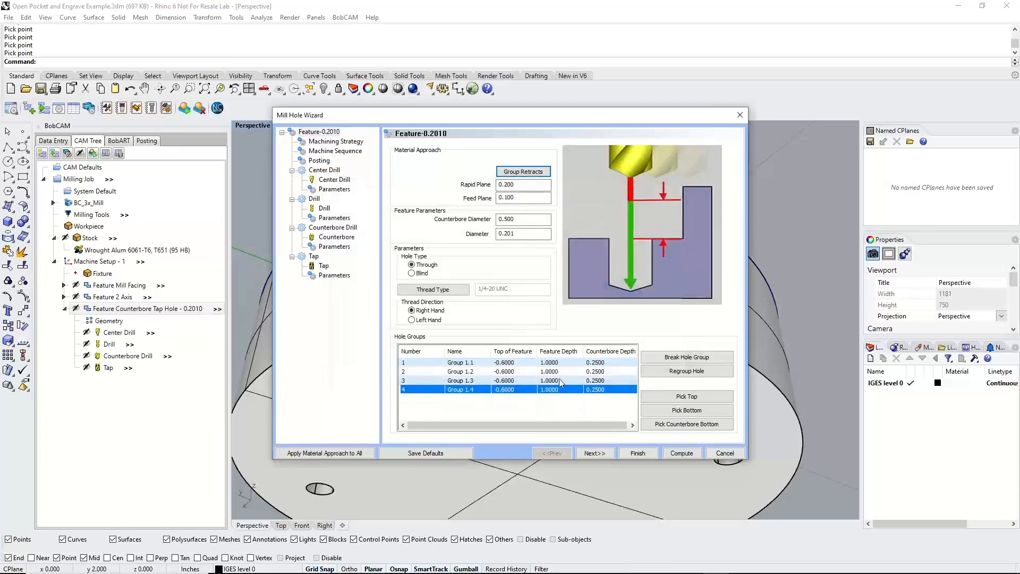
pyautogui.click(680, 453)
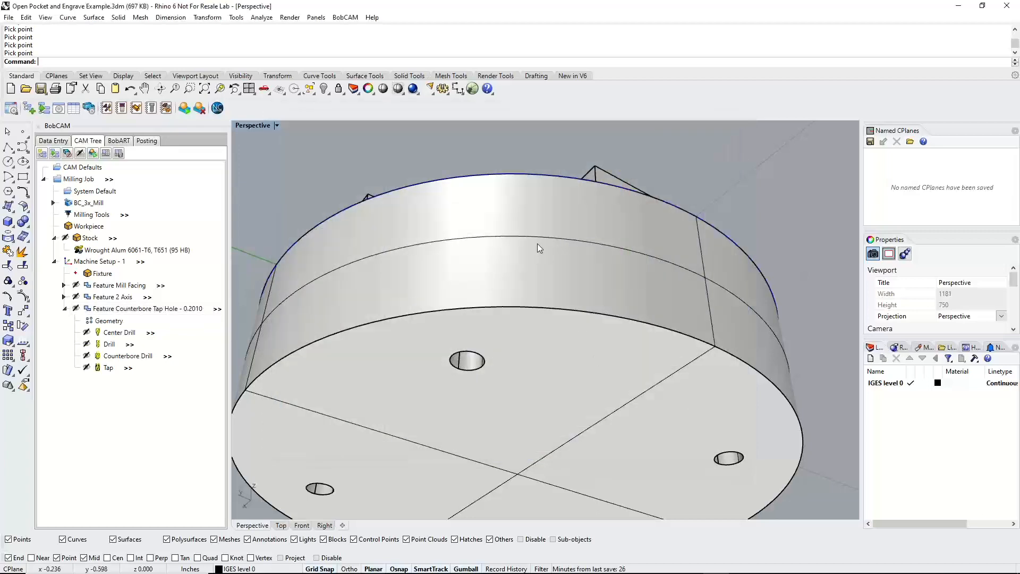
# Inspect the center drill, drill, counterbore drill and tap toolpaths on the part, and collapse the counterbore tap hole feature
pyautogui.moveTo(537, 244); pyautogui.dragTo(405, 354, button='right')
pyautogui.scroll(8, 515, 294)
pyautogui.scroll(-14, 515, 295)
pyautogui.scroll(-8, 515, 297)
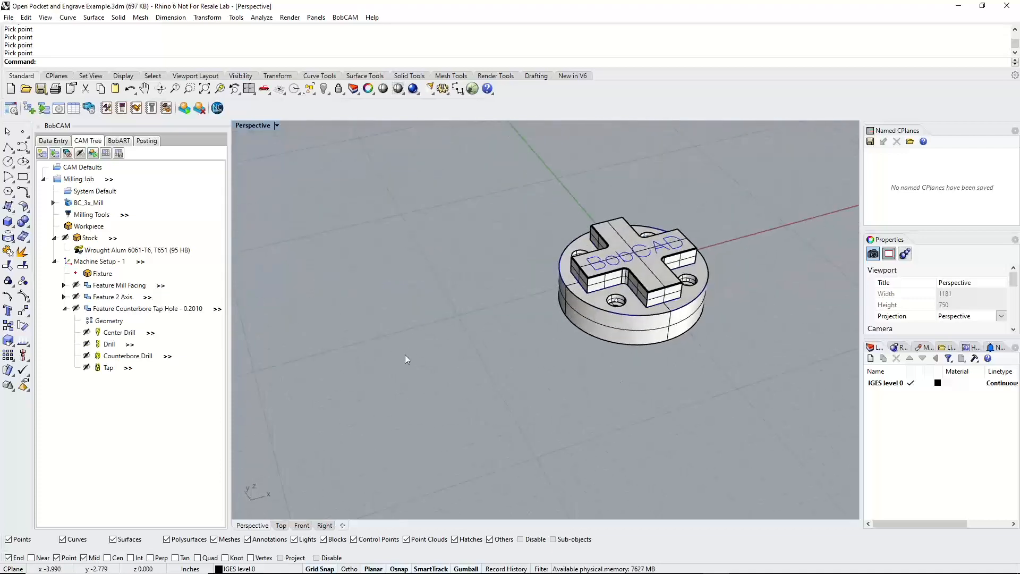
pyautogui.scroll(5, 660, 335)
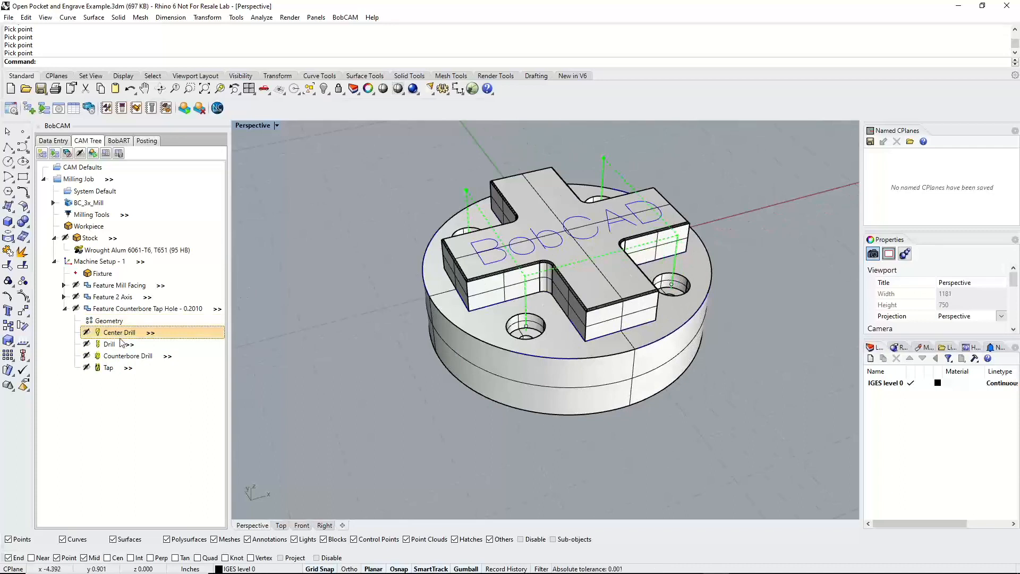
pyautogui.click(109, 345)
pyautogui.click(110, 356)
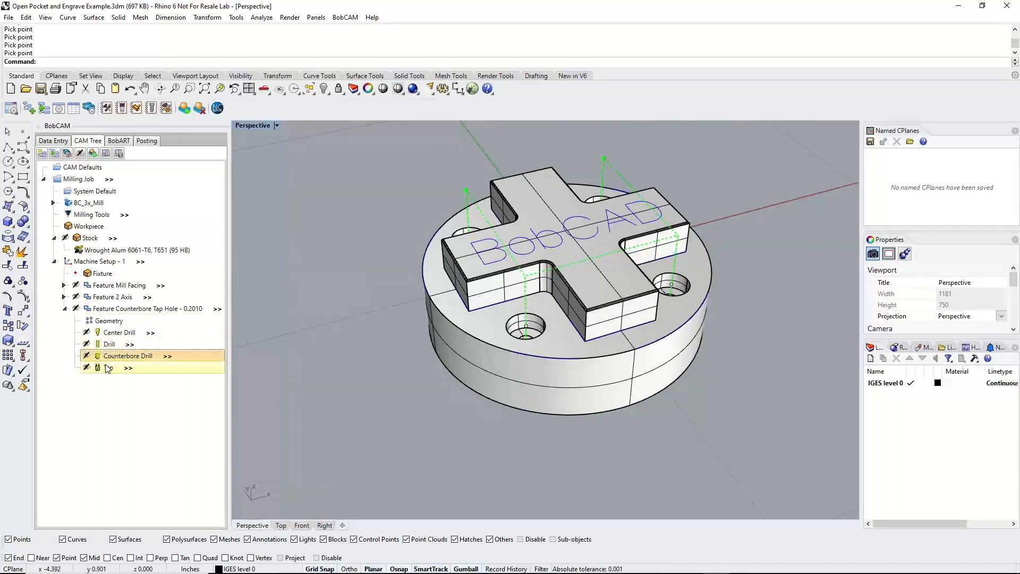
pyautogui.click(107, 368)
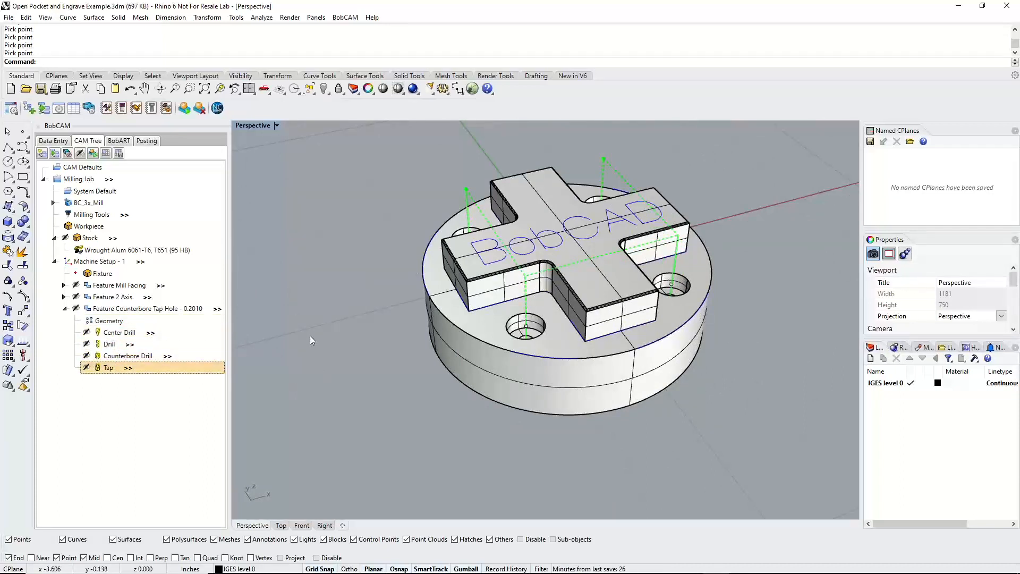
pyautogui.press('Up')
pyautogui.press('Left')
pyautogui.press('Left')
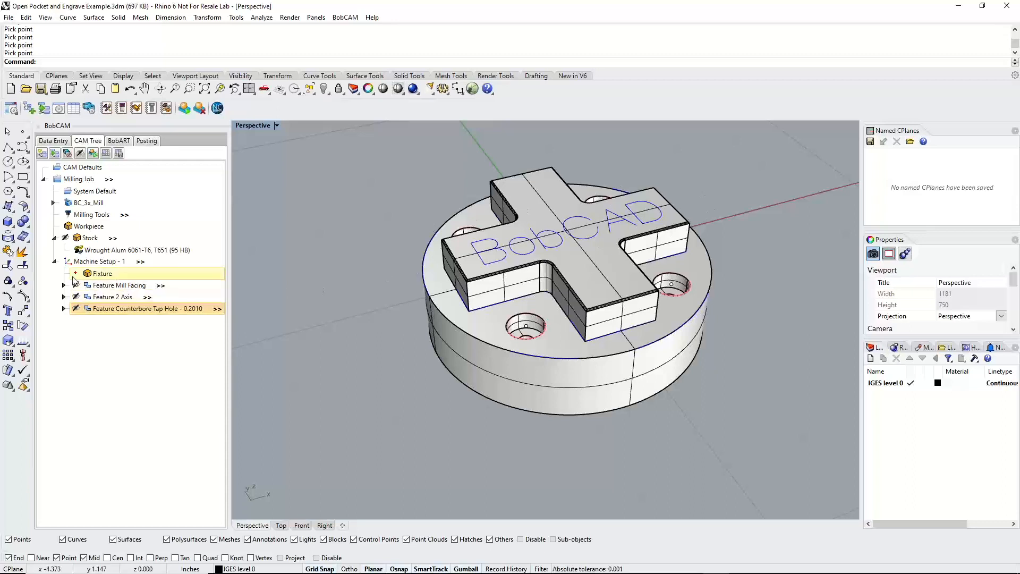
# Start a Mill 3 Axis Wireframe feature on Machine Setup - 1 and open its geometry selection in the four-view layout
pyautogui.rightClick(94, 262)
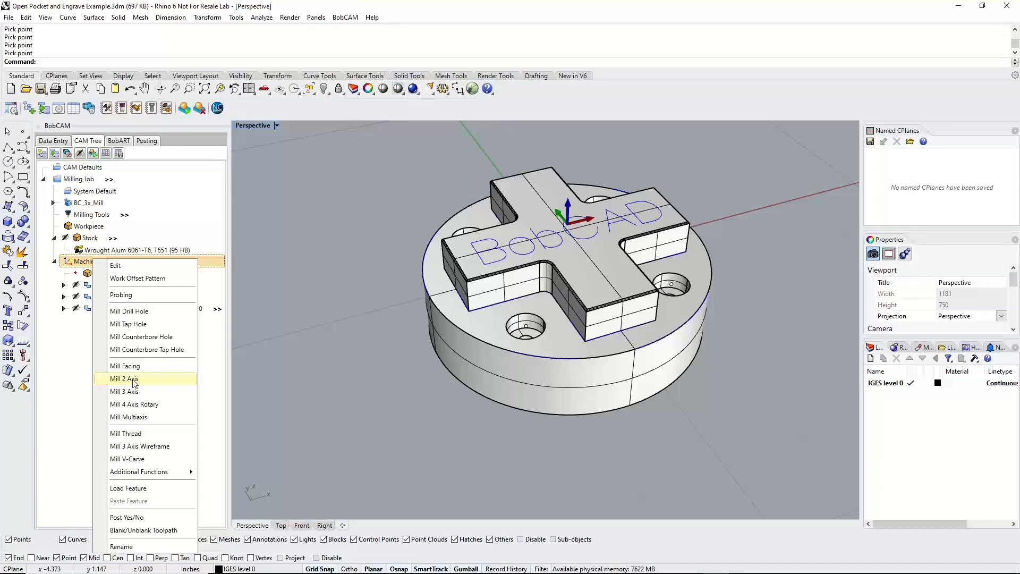
pyautogui.click(154, 446)
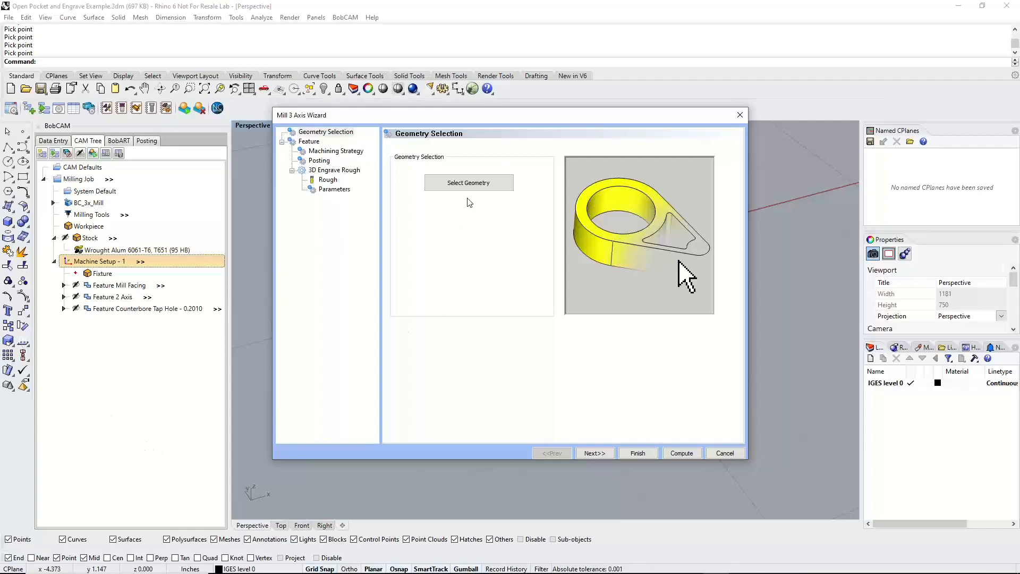
pyautogui.click(469, 183)
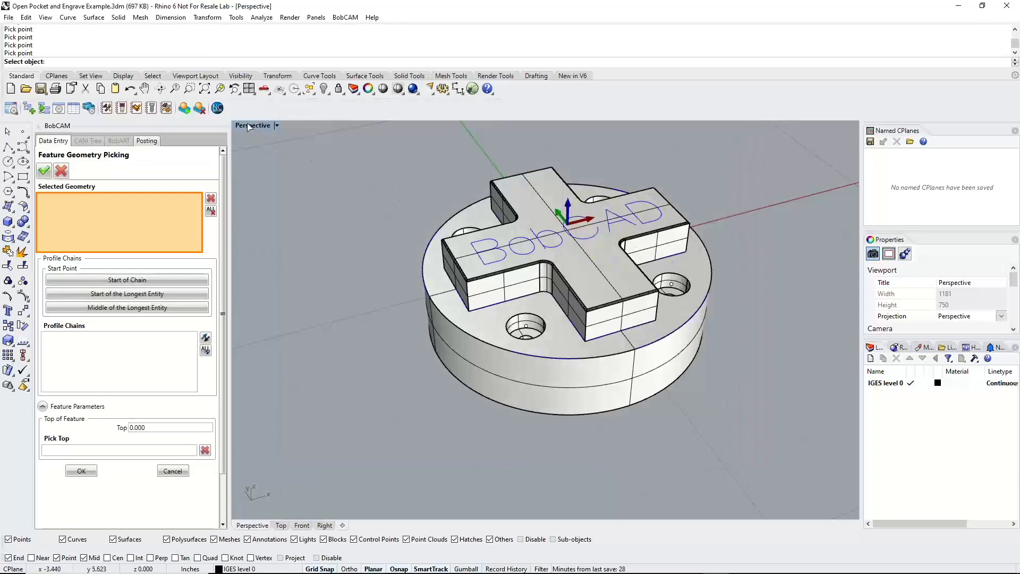
pyautogui.doubleClick(248, 125)
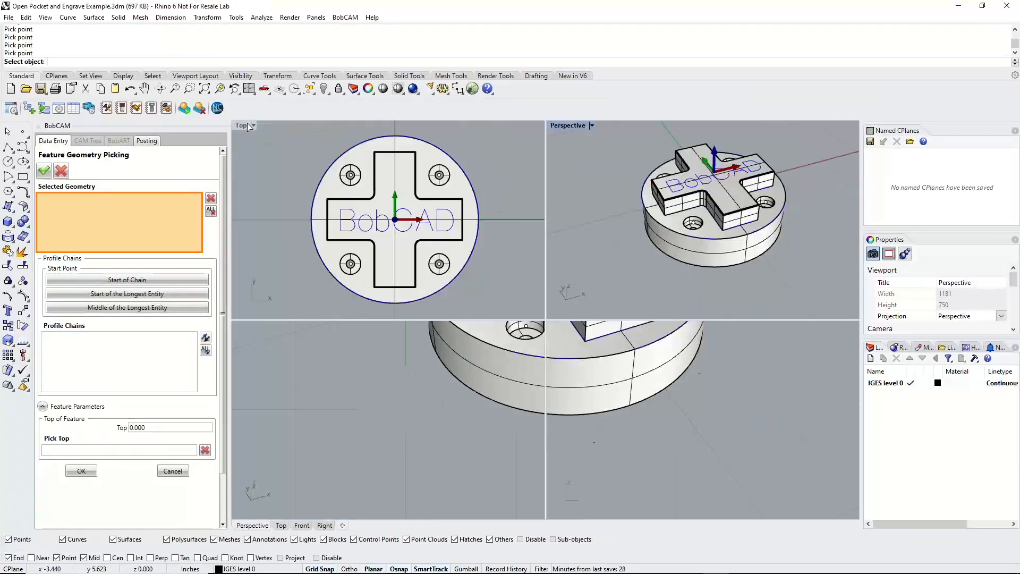
pyautogui.click(338, 208)
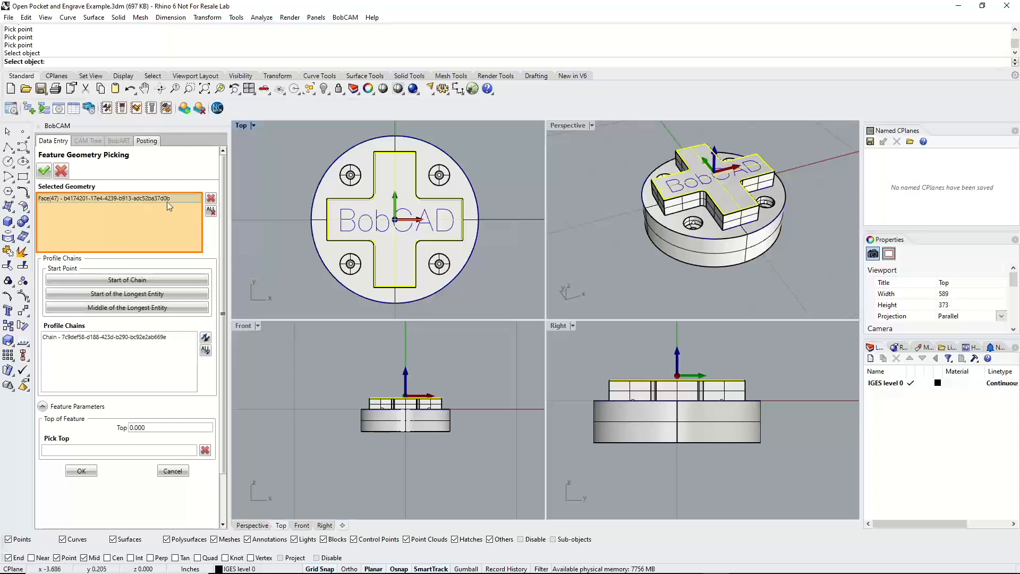
pyautogui.click(211, 211)
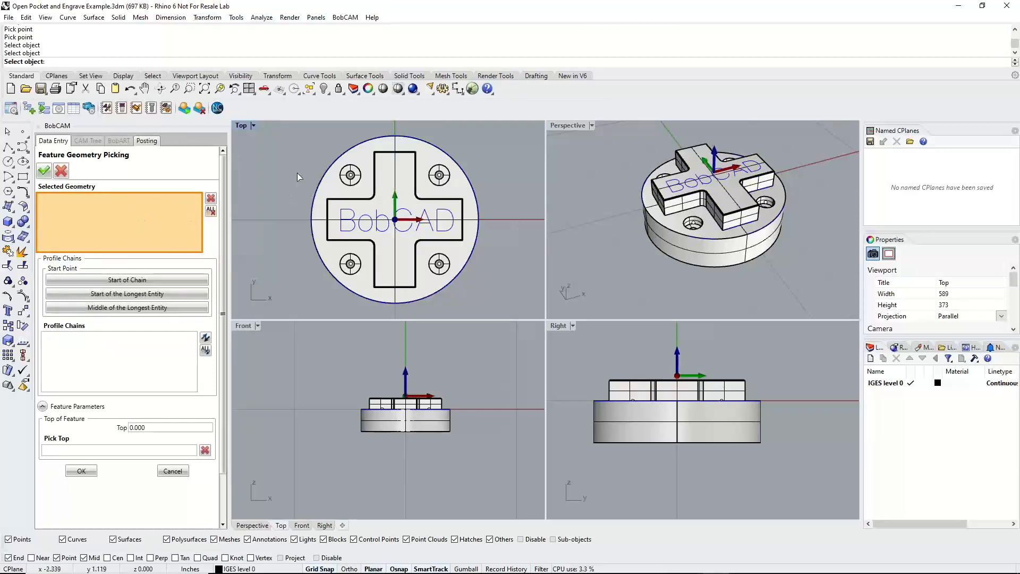
pyautogui.click(347, 211)
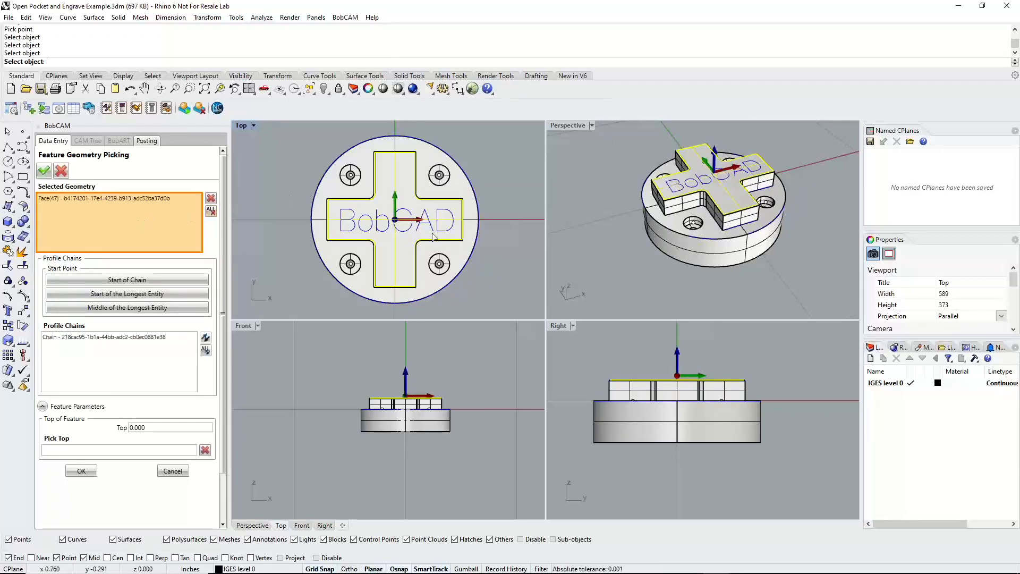
pyautogui.click(460, 235)
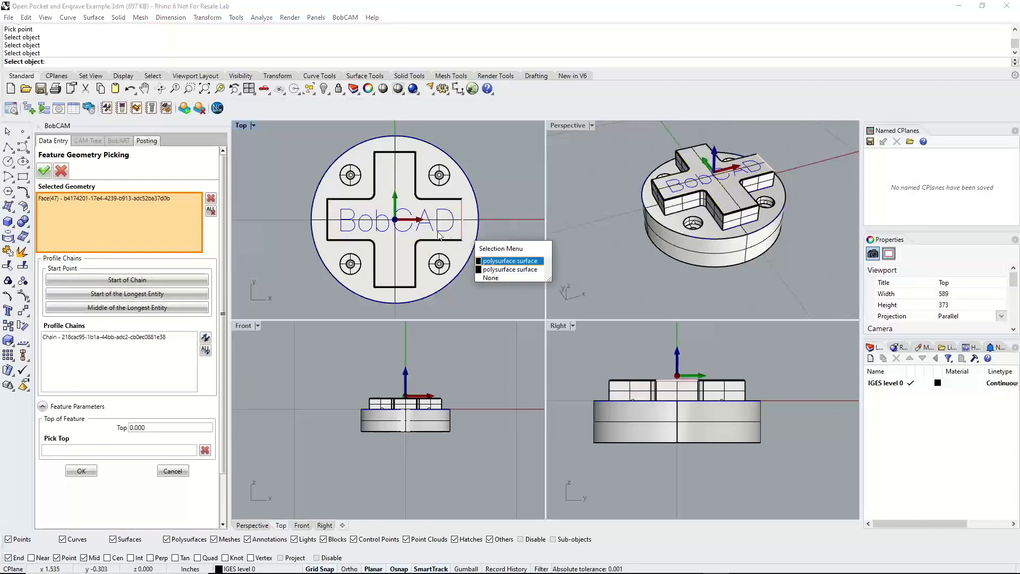
pyautogui.click(497, 269)
pyautogui.click(212, 212)
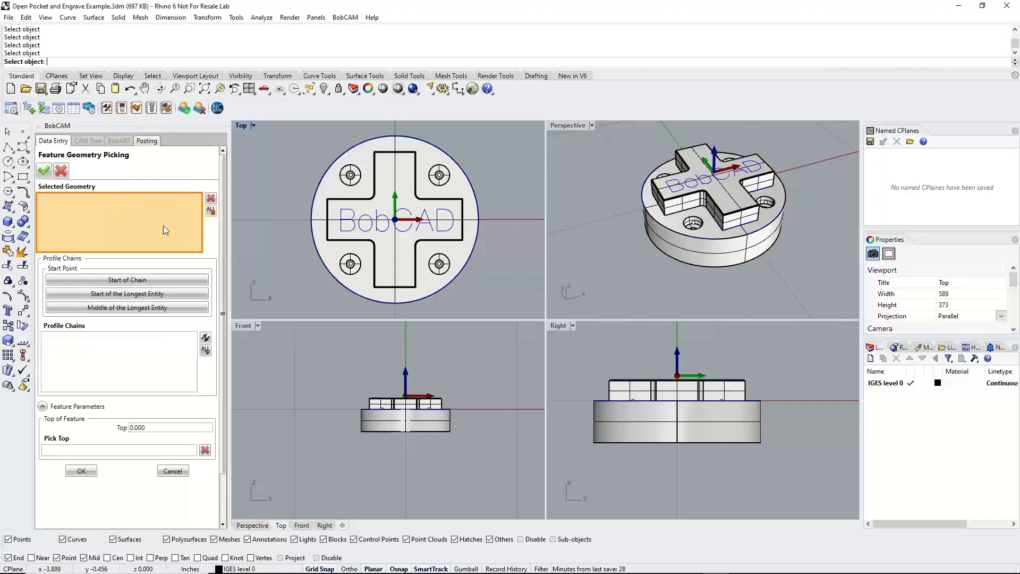
pyautogui.moveTo(289, 141); pyautogui.dragTo(263, 179)
# Show the top view in wireframe and select all the BobCAD lettering curves as the engraving geometry
pyautogui.click(254, 126)
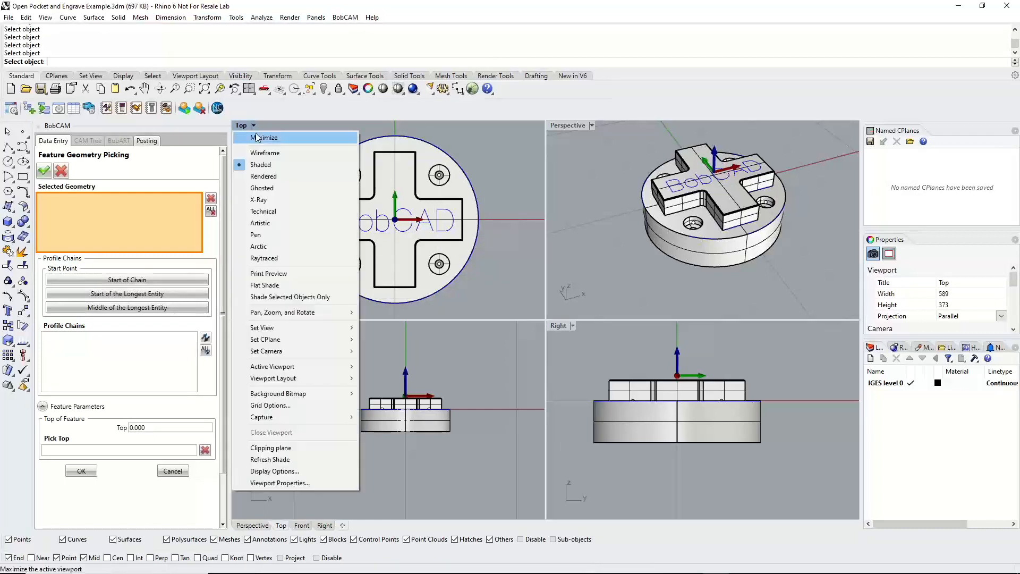
pyautogui.click(271, 152)
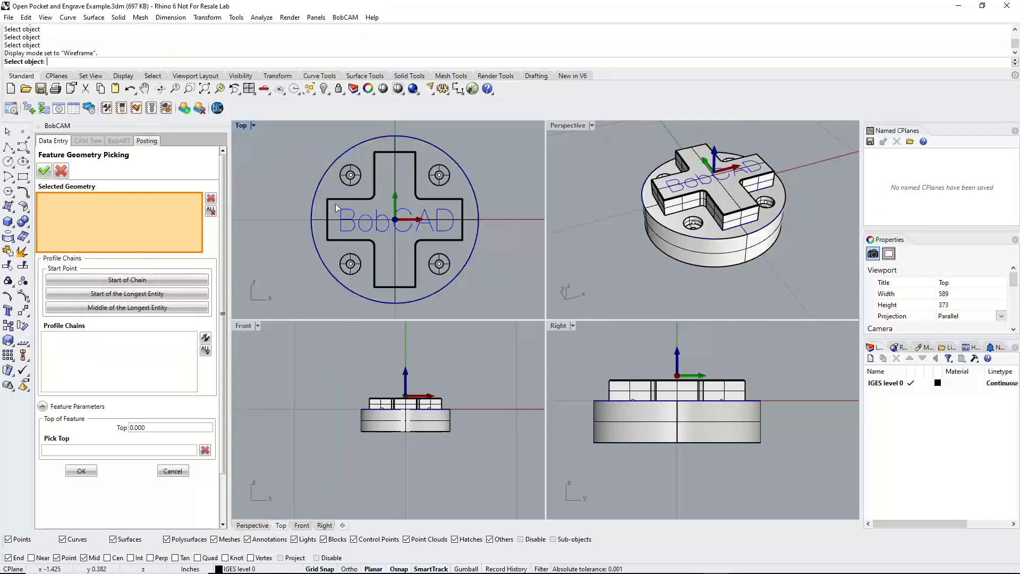
pyautogui.click(346, 215)
pyautogui.click(375, 250)
pyautogui.click(349, 220)
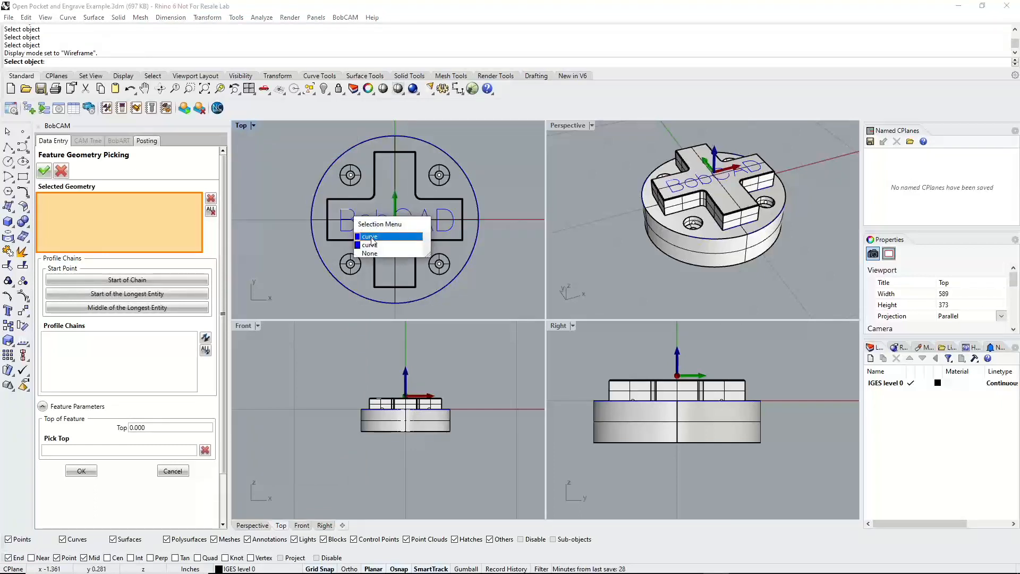
pyautogui.click(370, 237)
pyautogui.scroll(3, 345, 207)
pyautogui.click(344, 204)
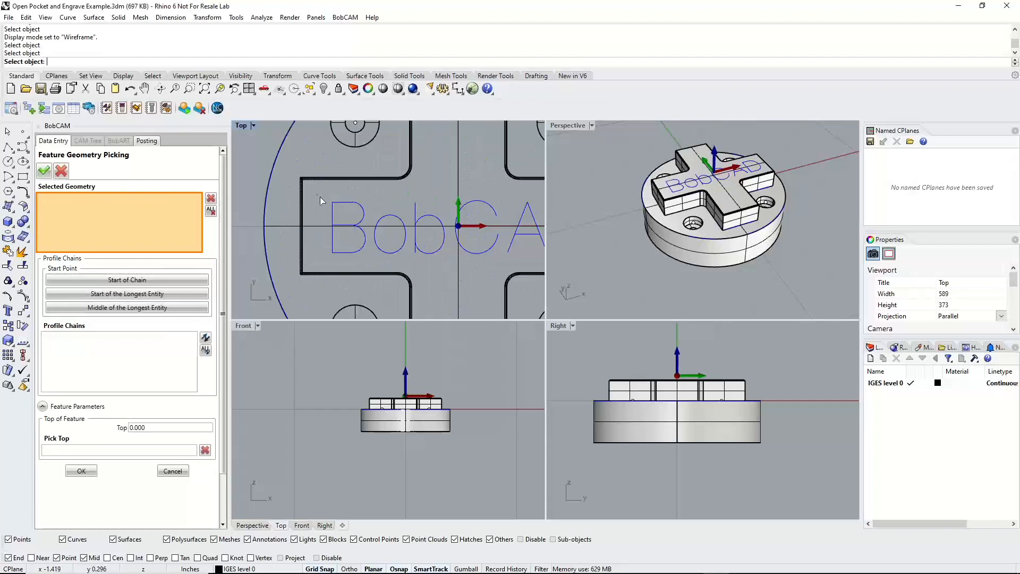
pyautogui.moveTo(317, 194); pyautogui.dragTo(512, 250)
pyautogui.scroll(-6, 405, 231)
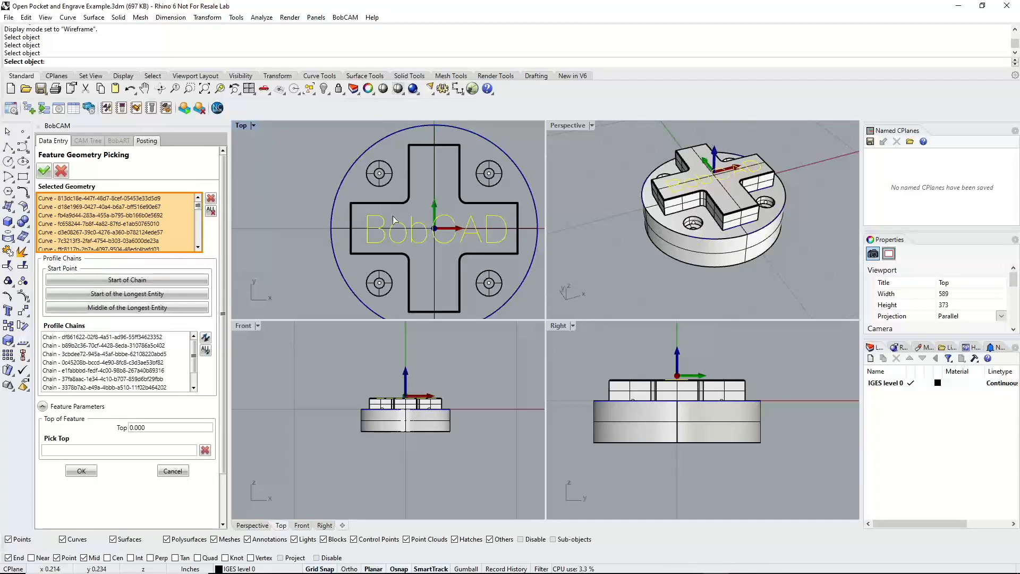
# Review the list of selected lettering curves and examine the start points and directions of their profile chains
pyautogui.moveTo(439, 261); pyautogui.dragTo(396, 251, button='right')
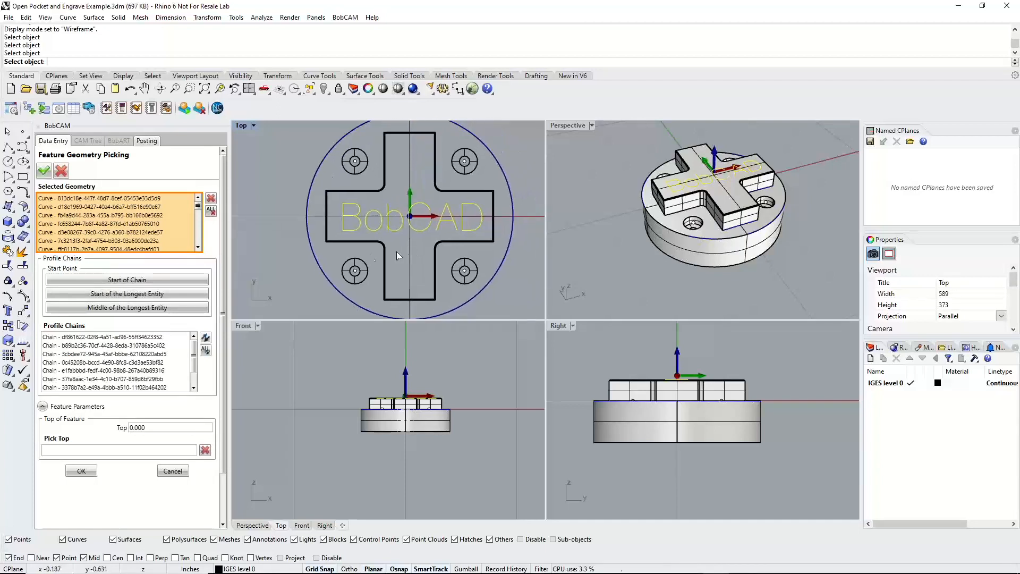
pyautogui.scroll(-3, 396, 250)
pyautogui.scroll(-5, 111, 218)
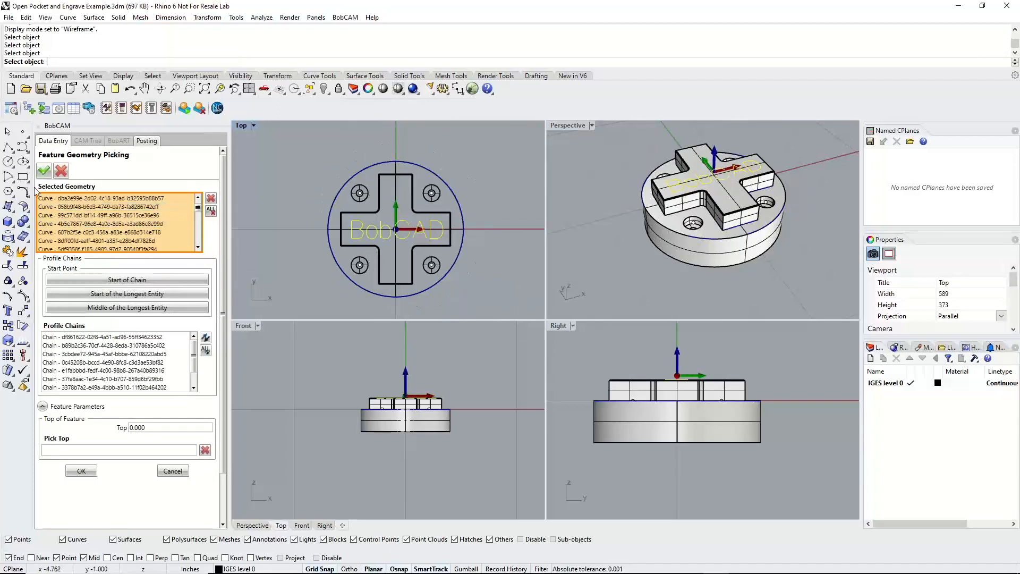
pyautogui.scroll(-8, 46, 223)
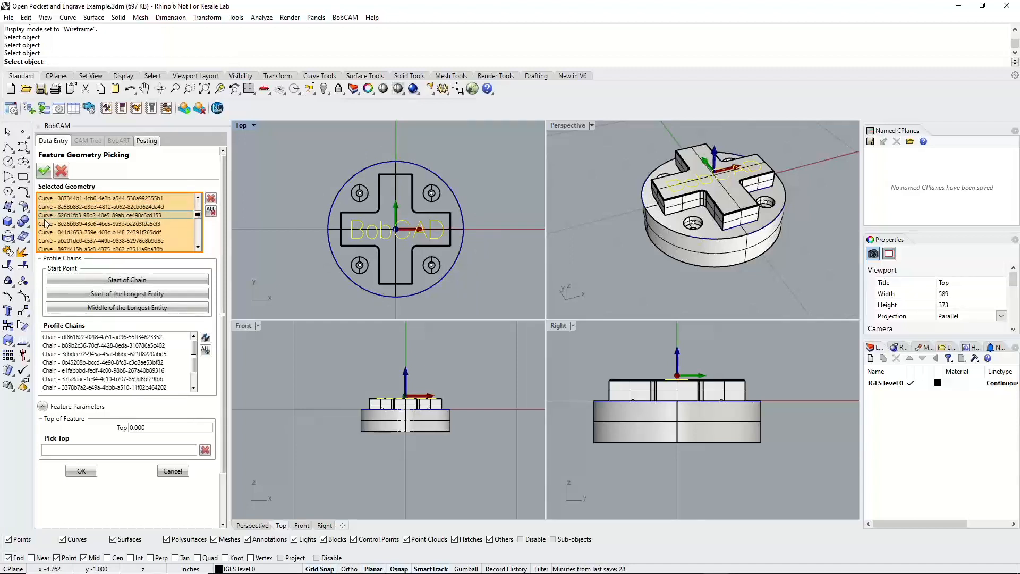
pyautogui.scroll(-8, 45, 223)
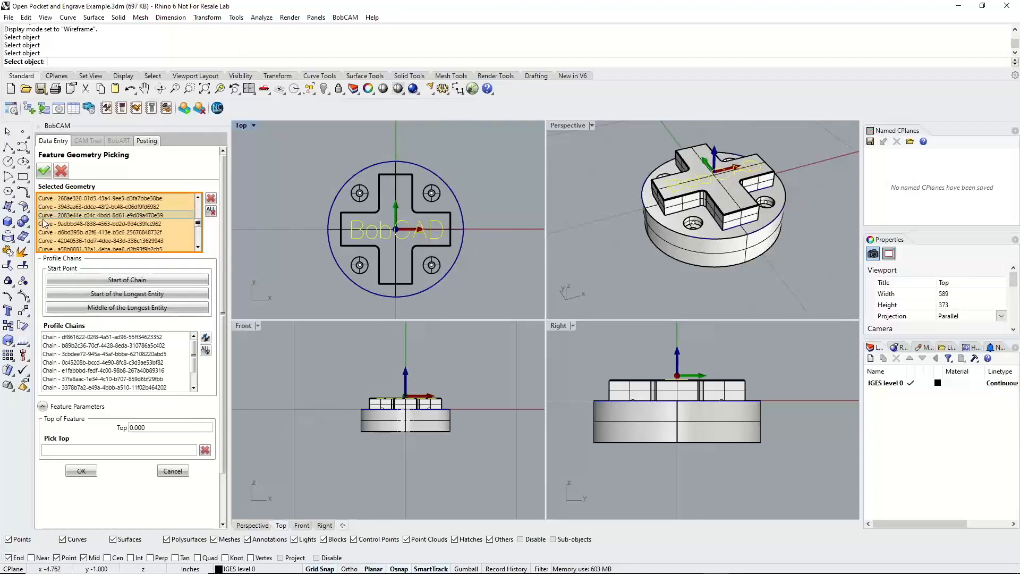
pyautogui.scroll(-8, 45, 222)
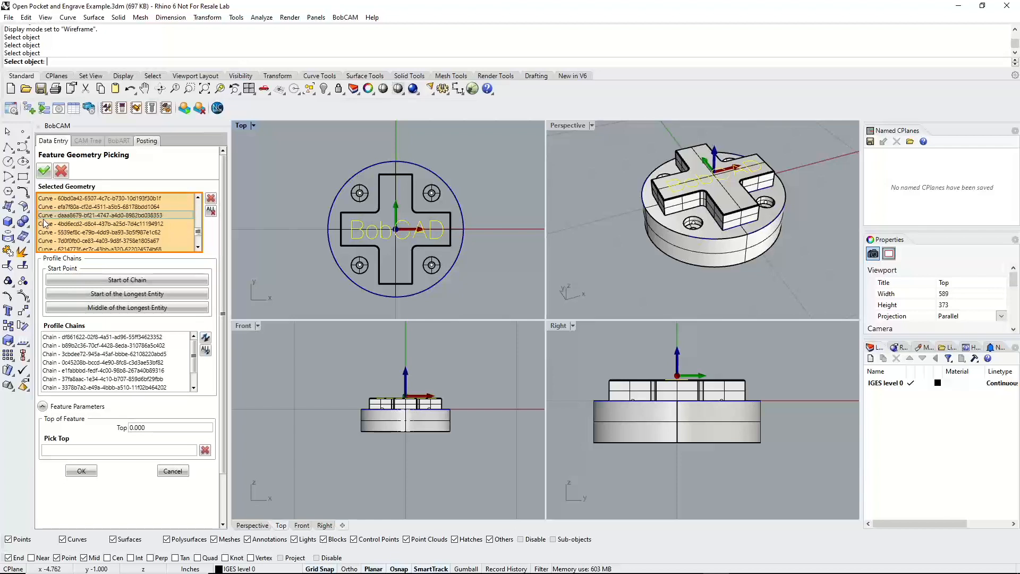
pyautogui.scroll(-6, 45, 224)
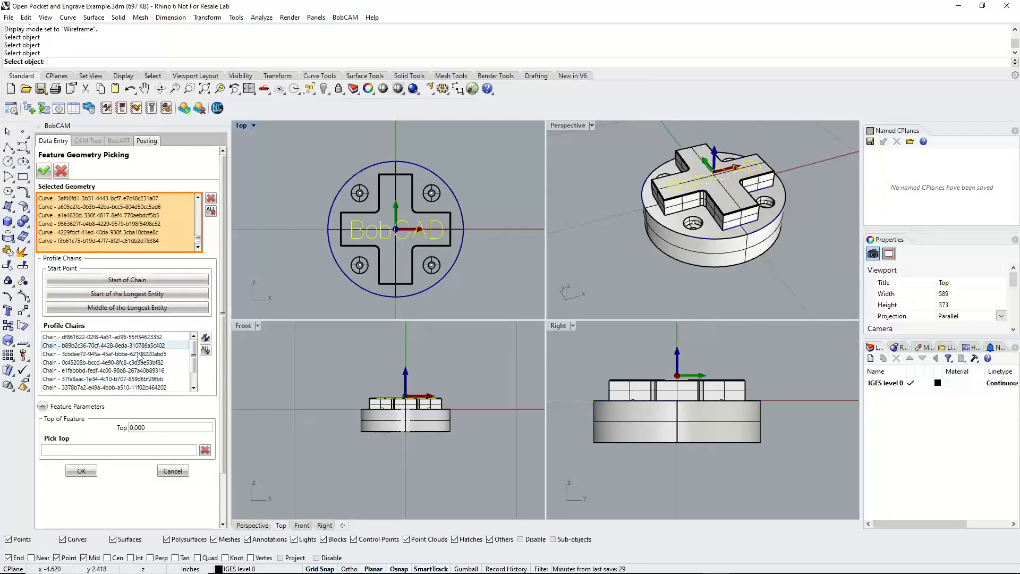
pyautogui.click(106, 362)
pyautogui.scroll(5, 364, 229)
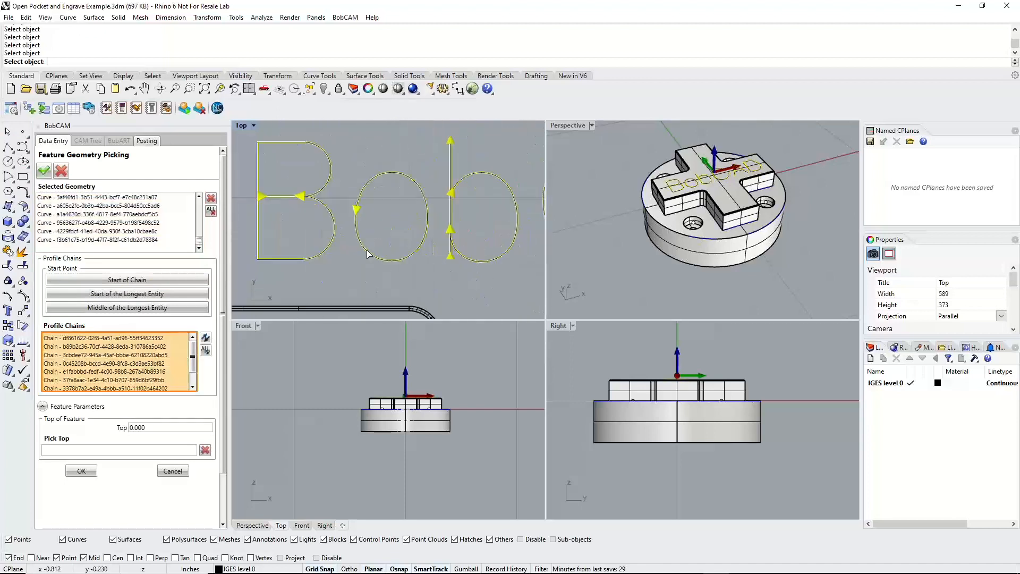
pyautogui.scroll(2, 356, 245)
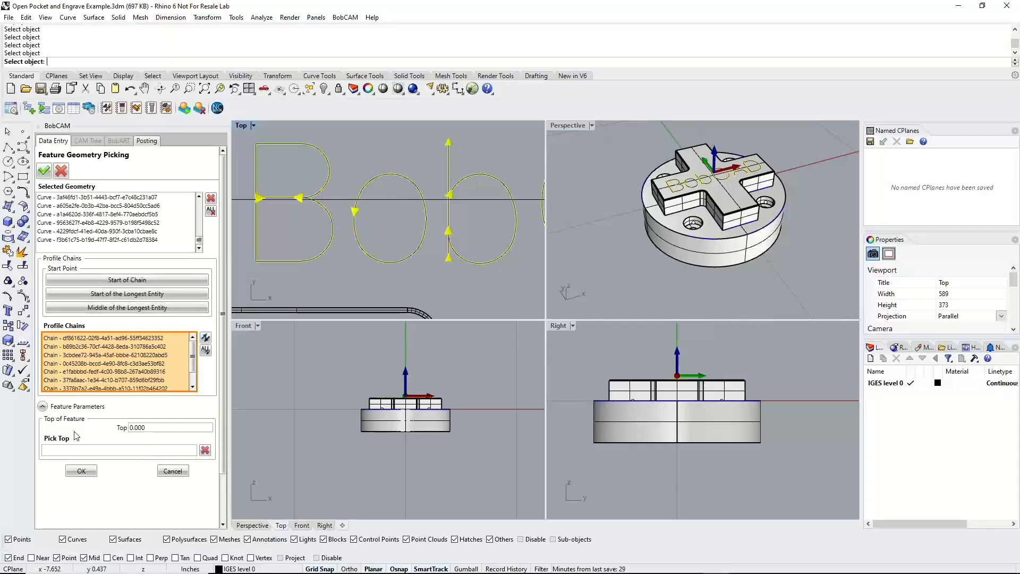
# Pick the cross's upper edge at an inside corner as the top of feature, accept the geometry and proceed to the machining strategy
pyautogui.click(158, 428)
pyautogui.doubleClick(569, 125)
pyautogui.click(123, 452)
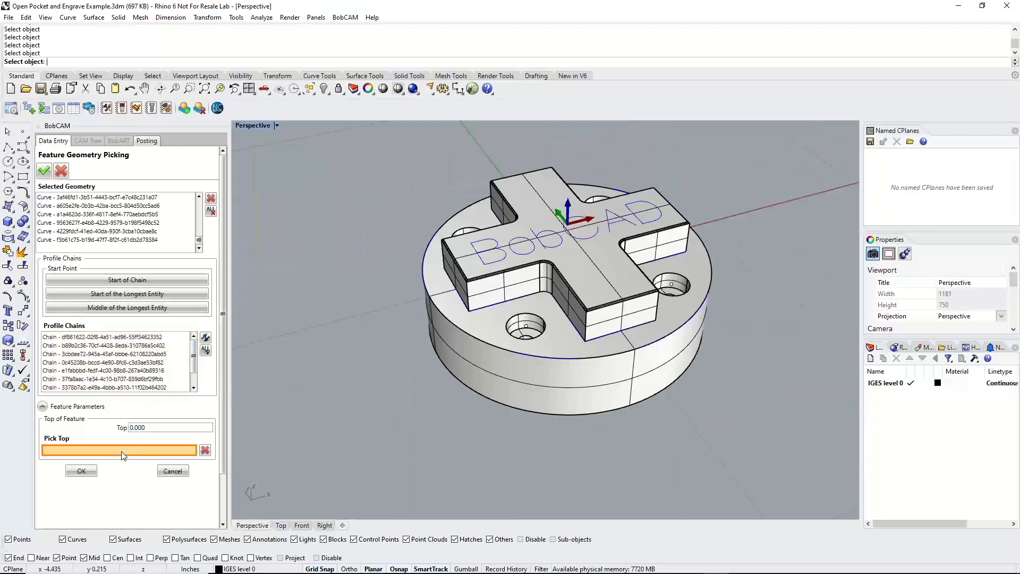
pyautogui.scroll(5, 546, 268)
pyautogui.scroll(4, 546, 269)
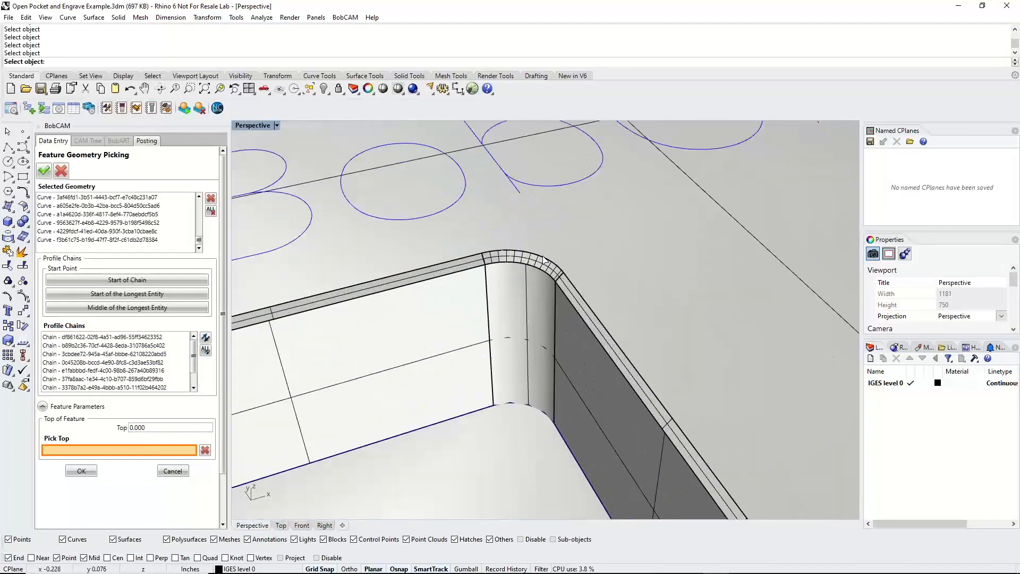
pyautogui.click(546, 260)
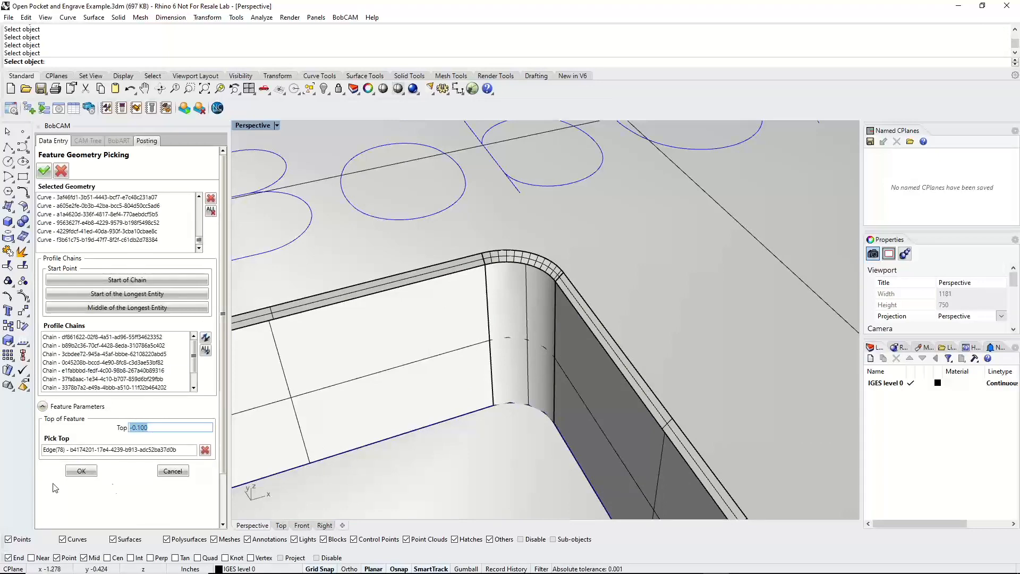
pyautogui.click(77, 472)
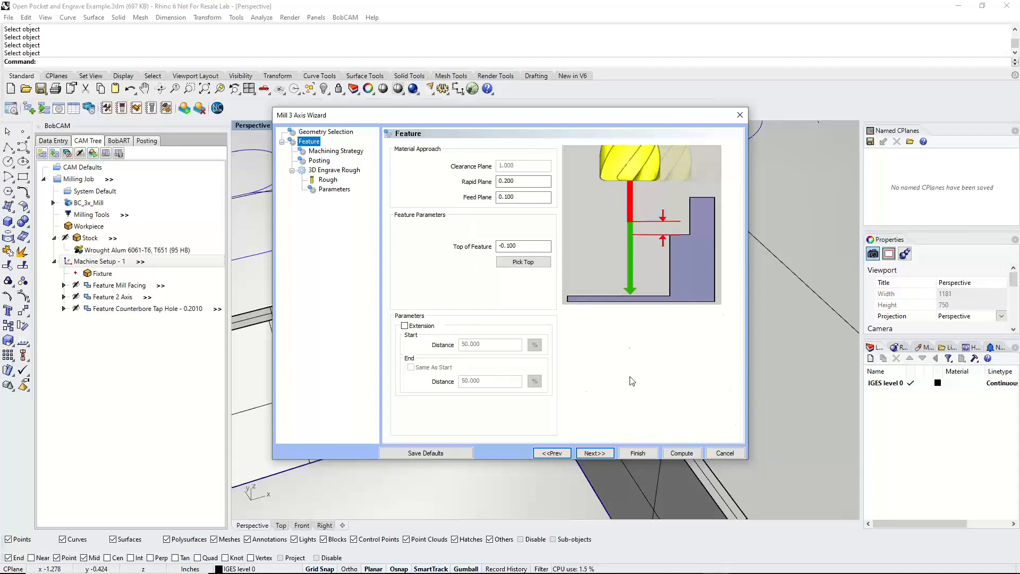
pyautogui.click(598, 453)
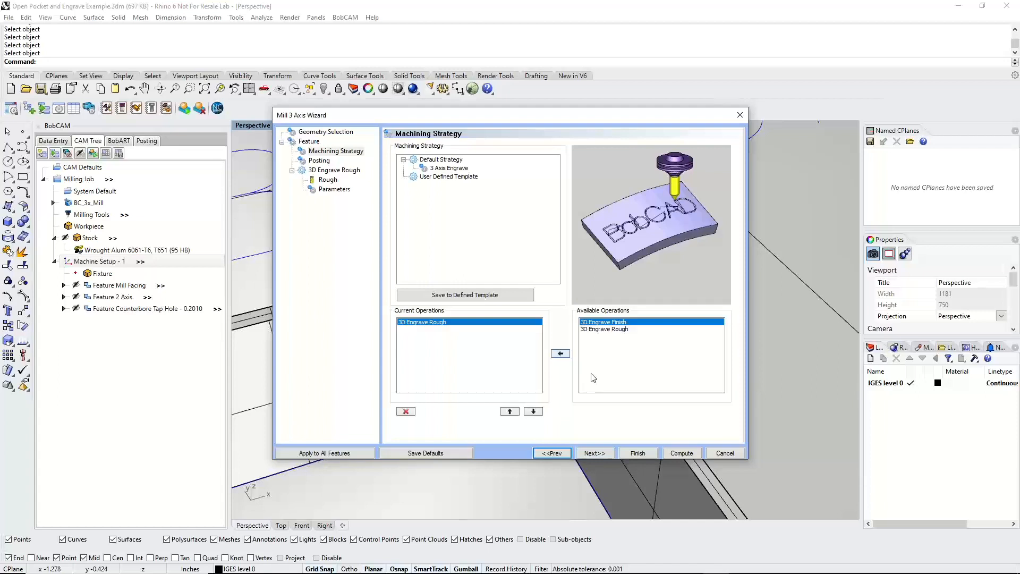
# Add a 3D Engrave Finish operation to the 3 Axis Engrave strategy, keep work offset 1 and proceed to the rough tool
pyautogui.click(460, 168)
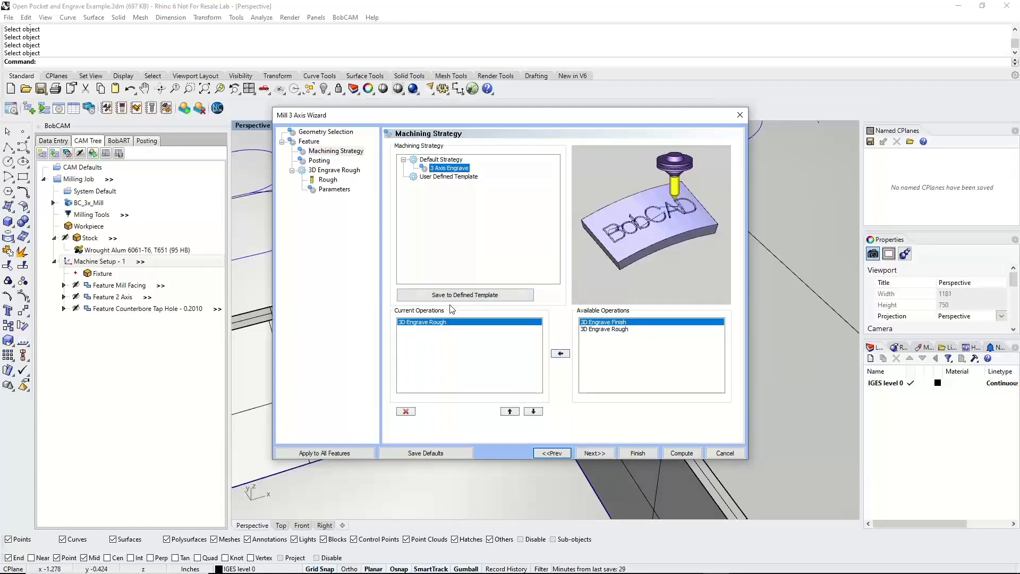
pyautogui.click(621, 323)
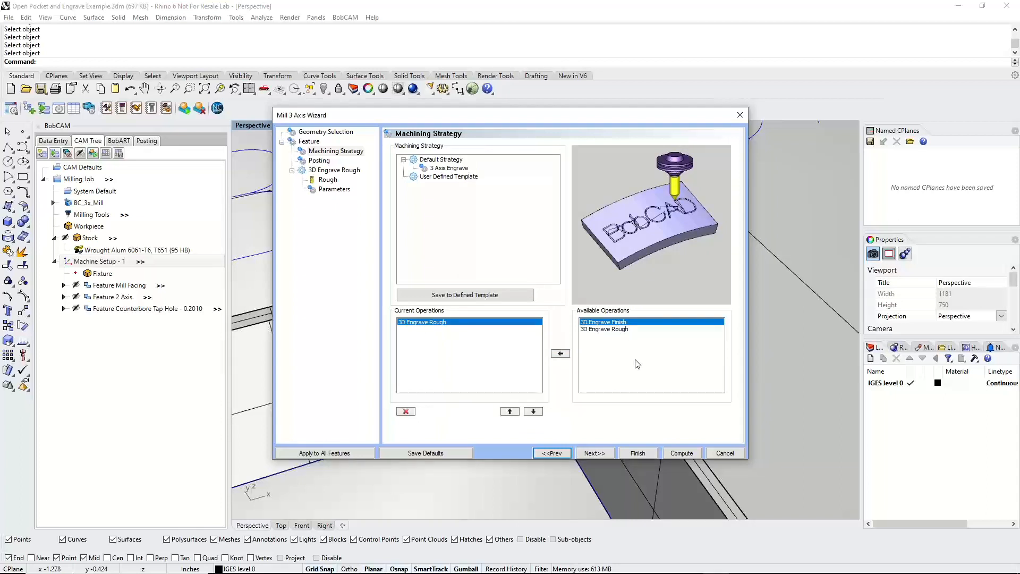
pyautogui.click(560, 354)
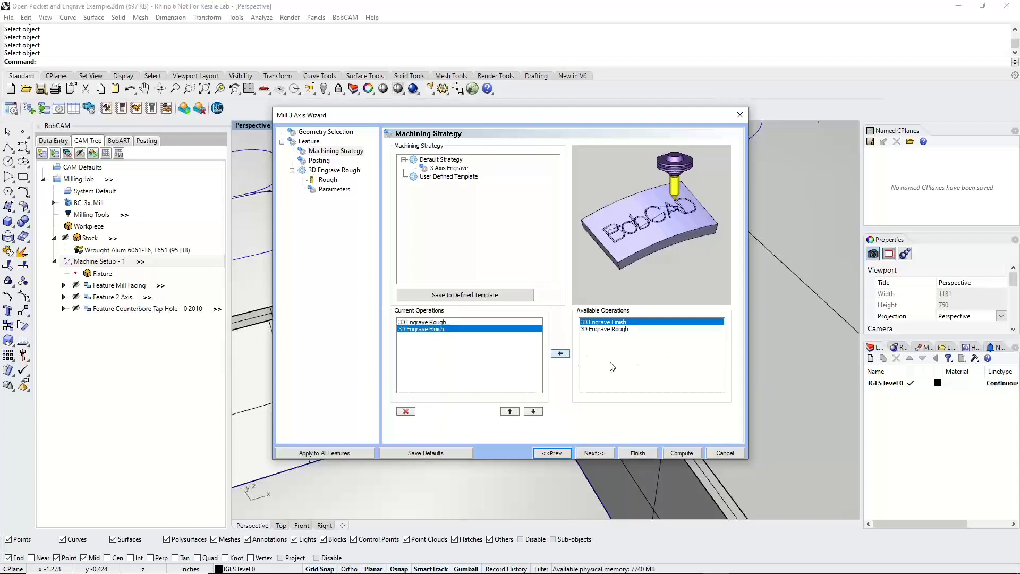
pyautogui.click(604, 454)
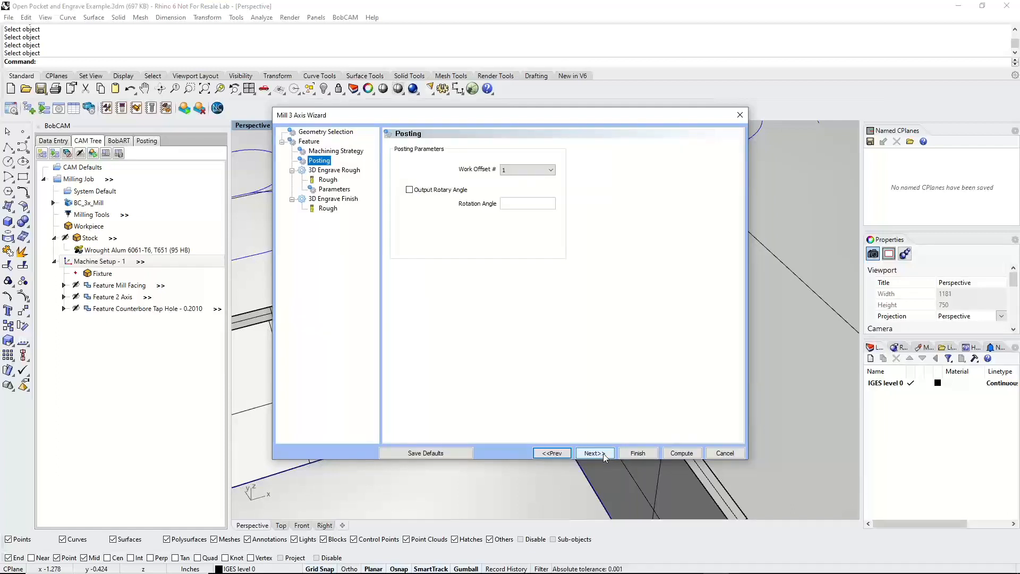
pyautogui.click(600, 453)
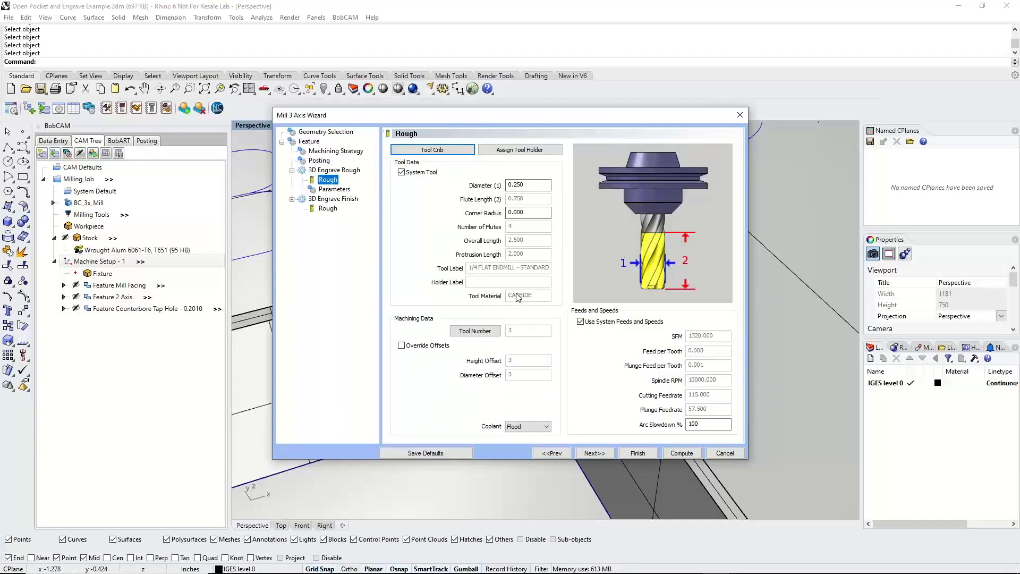
# Add the .125D - 60DEG - V-TOOL from the tool library, assign it to the 3D Engrave Rough operation and proceed to its parameters
pyautogui.click(429, 150)
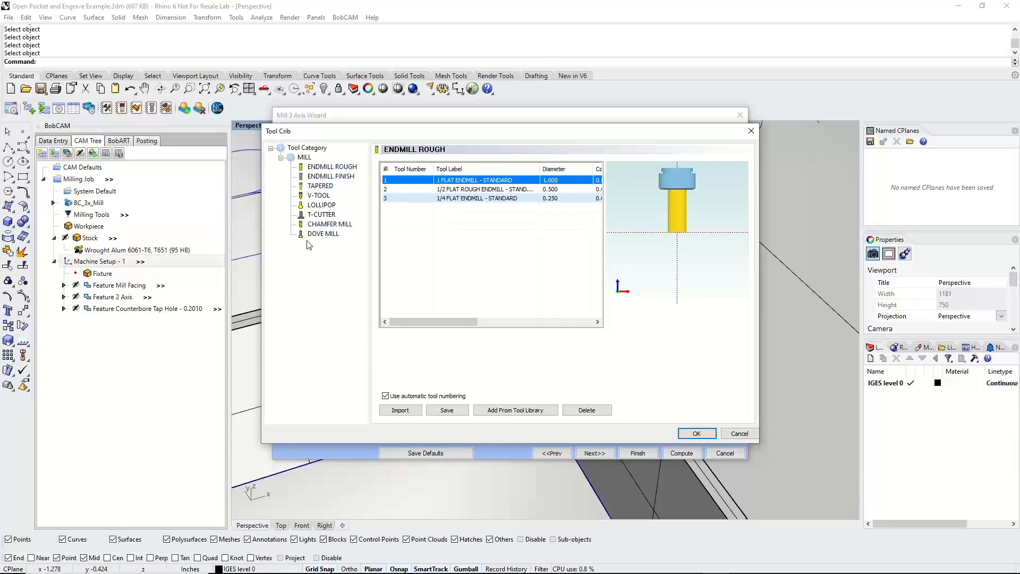
pyautogui.click(319, 195)
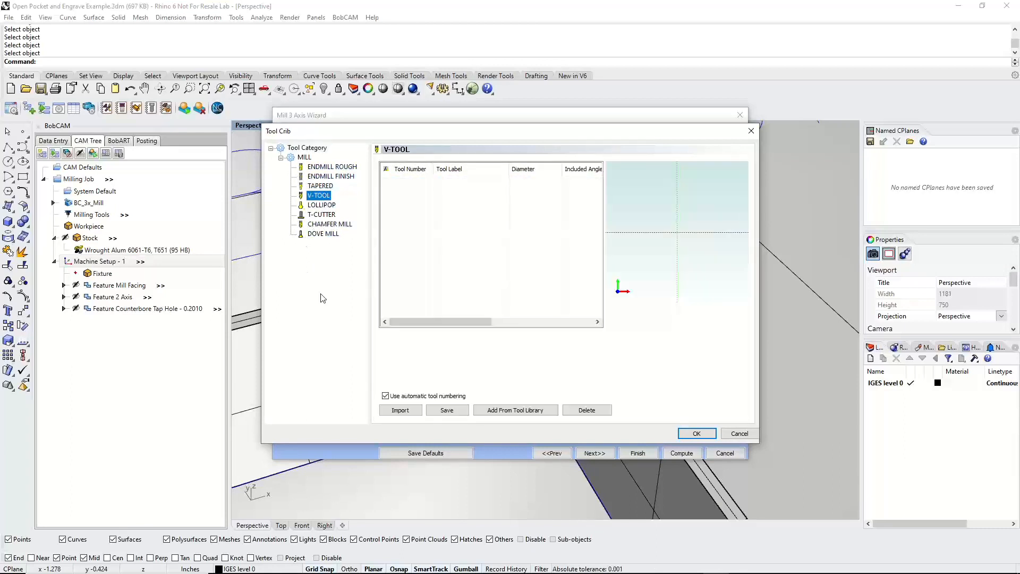
pyautogui.click(510, 412)
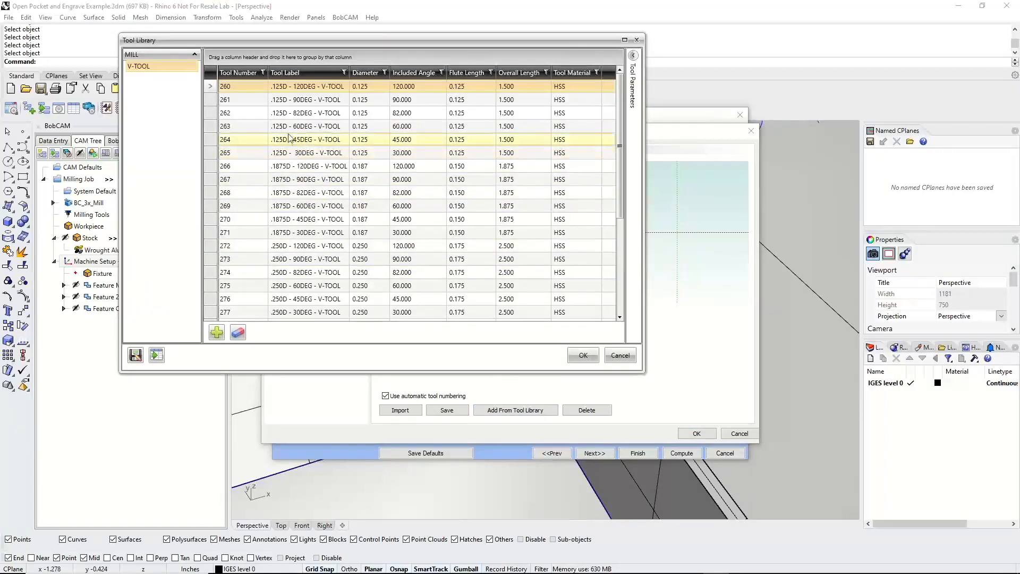
pyautogui.click(291, 128)
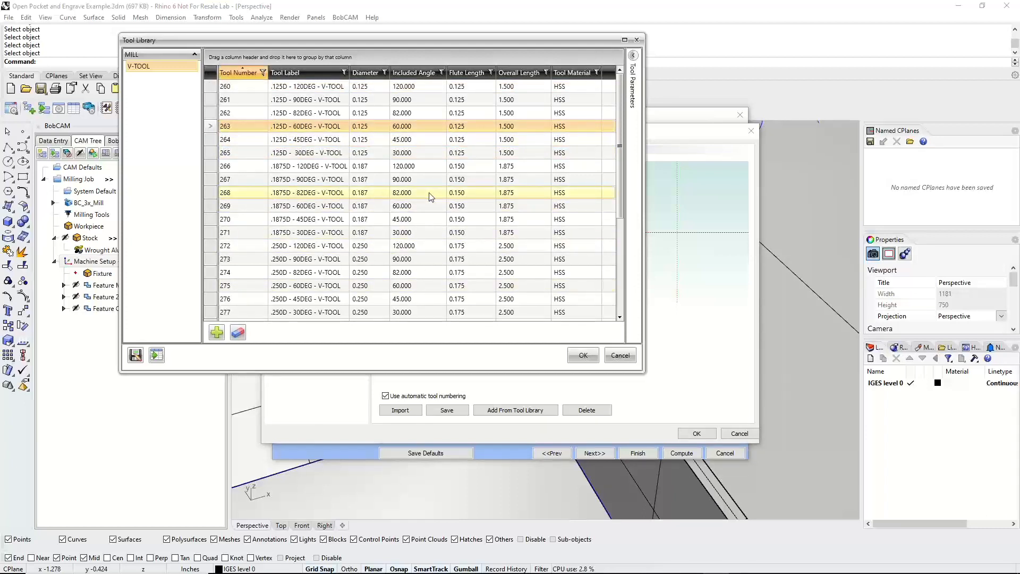
pyautogui.click(583, 355)
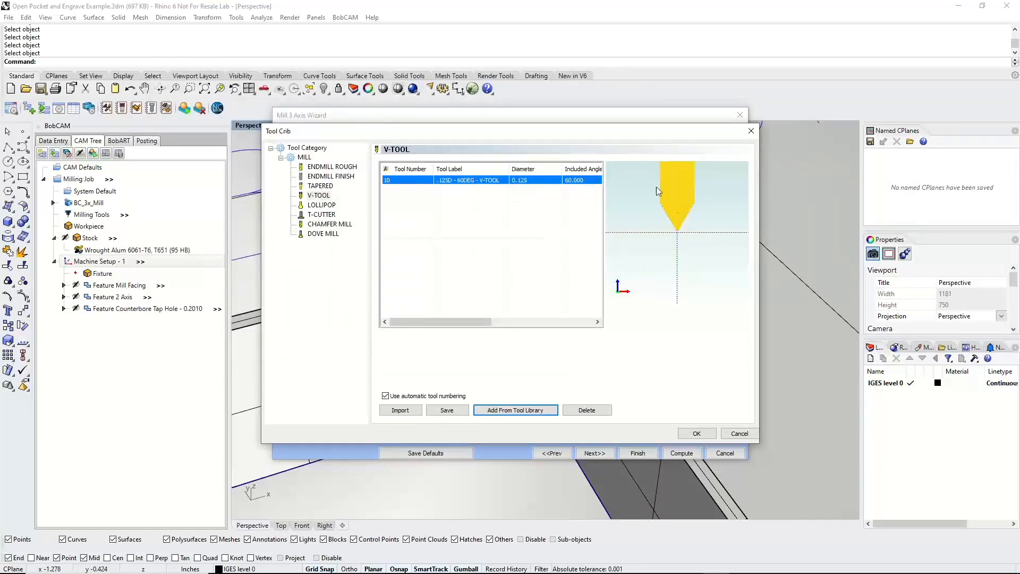
pyautogui.click(696, 433)
pyautogui.click(595, 453)
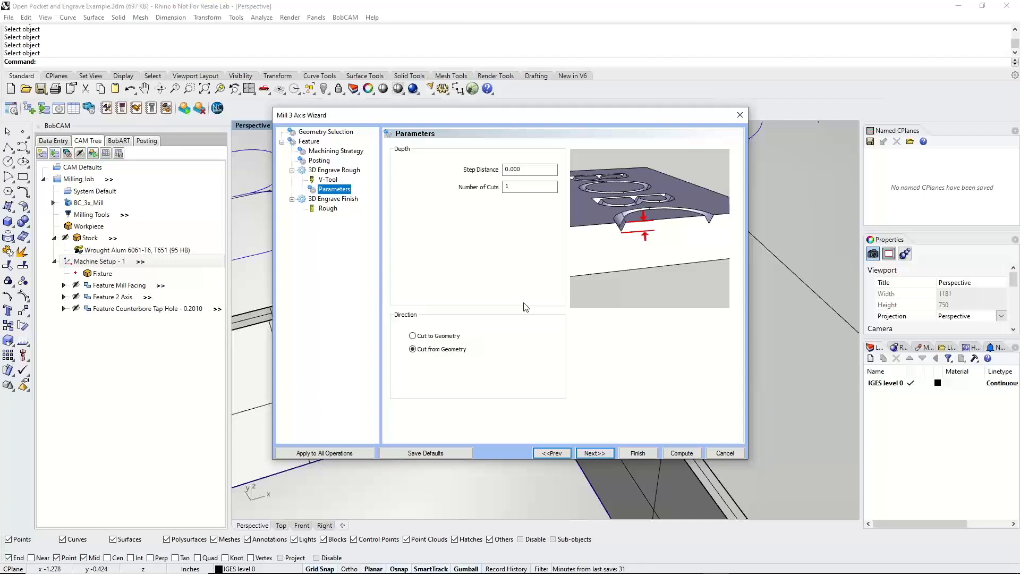
# Set the rough engraving depth to a step distance of 0.05 with 2 cuts
pyautogui.click(518, 169)
pyautogui.write('.05')
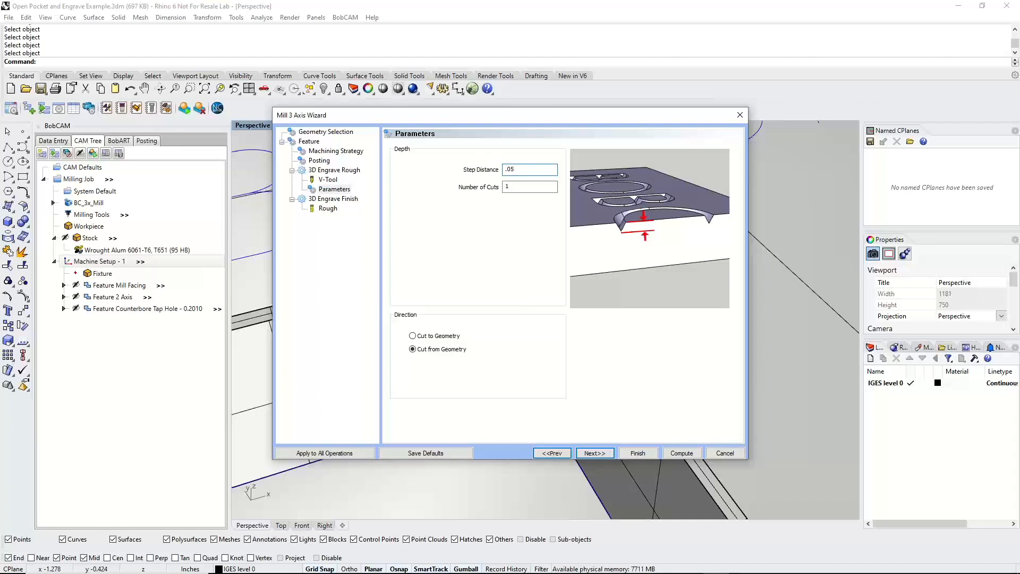
pyautogui.press('Tab')
pyautogui.write('1')
pyautogui.click(527, 170)
pyautogui.click(521, 186)
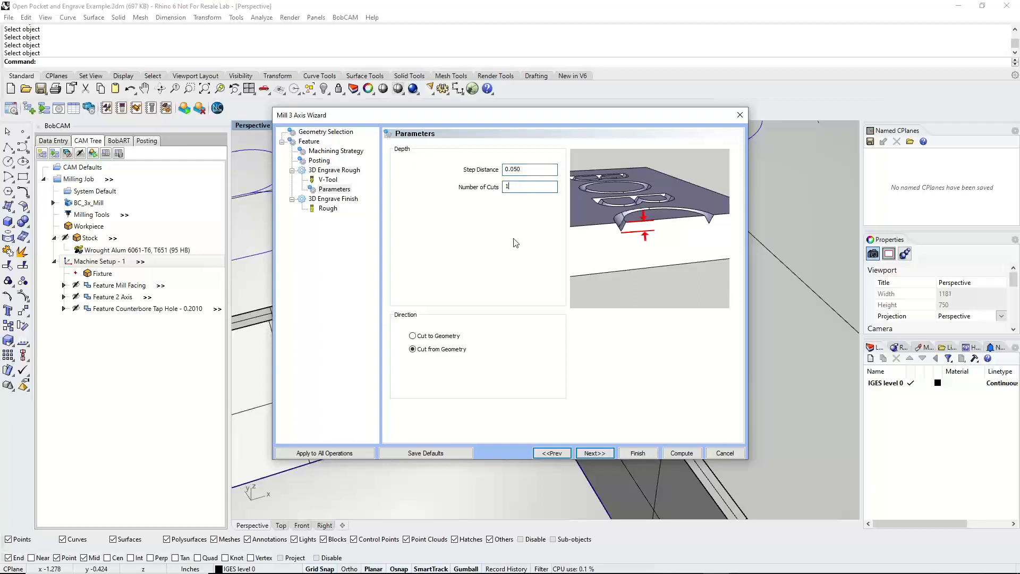
pyautogui.doubleClick(515, 187)
pyautogui.write('2')
pyautogui.click(530, 168)
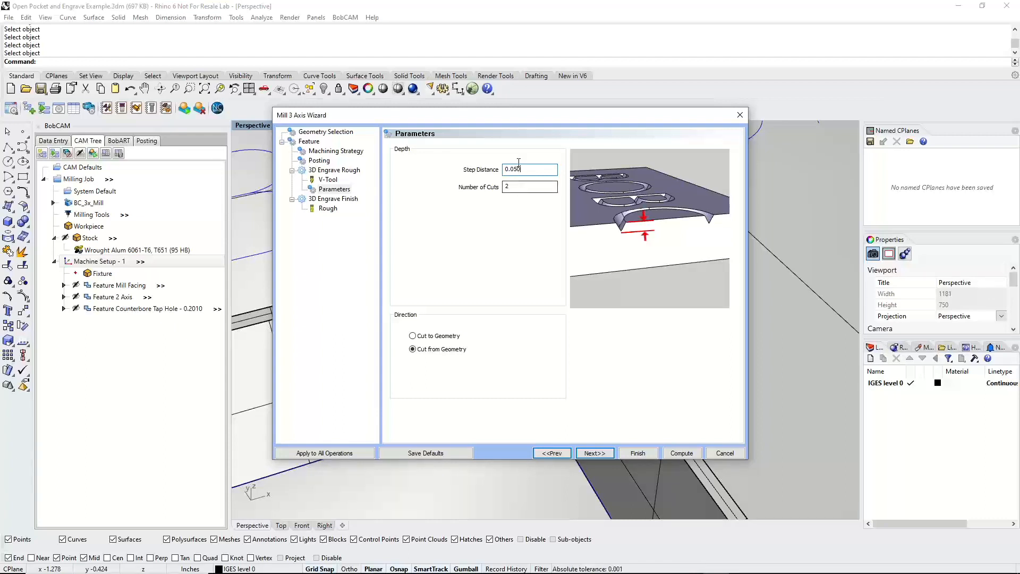
pyautogui.click(513, 186)
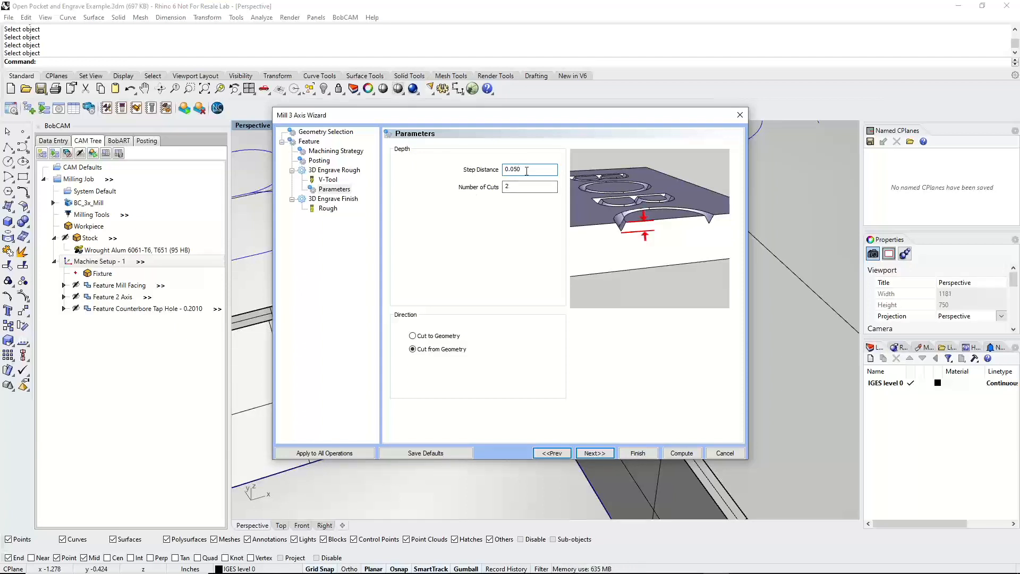
# Halve the rough engraving's step distance by entering 0.050/2
pyautogui.doubleClick(518, 169)
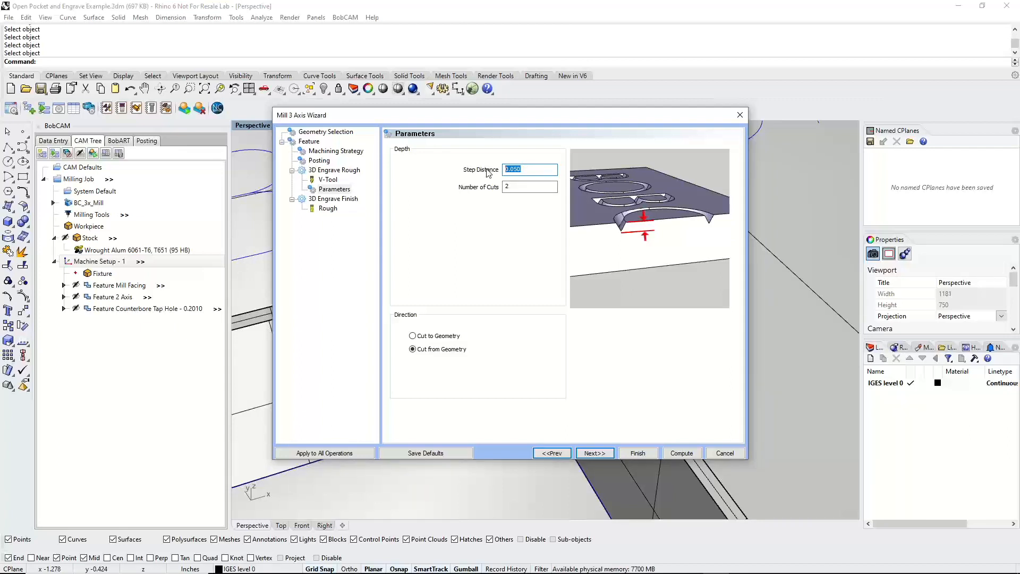
pyautogui.click(531, 170)
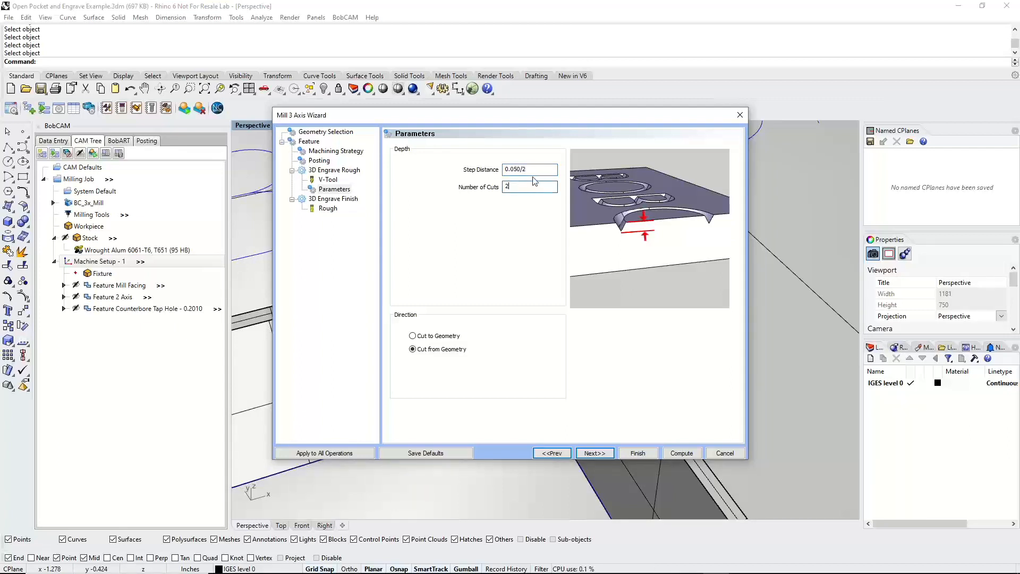
pyautogui.press('Return')
pyautogui.moveTo(544, 169); pyautogui.dragTo(493, 170)
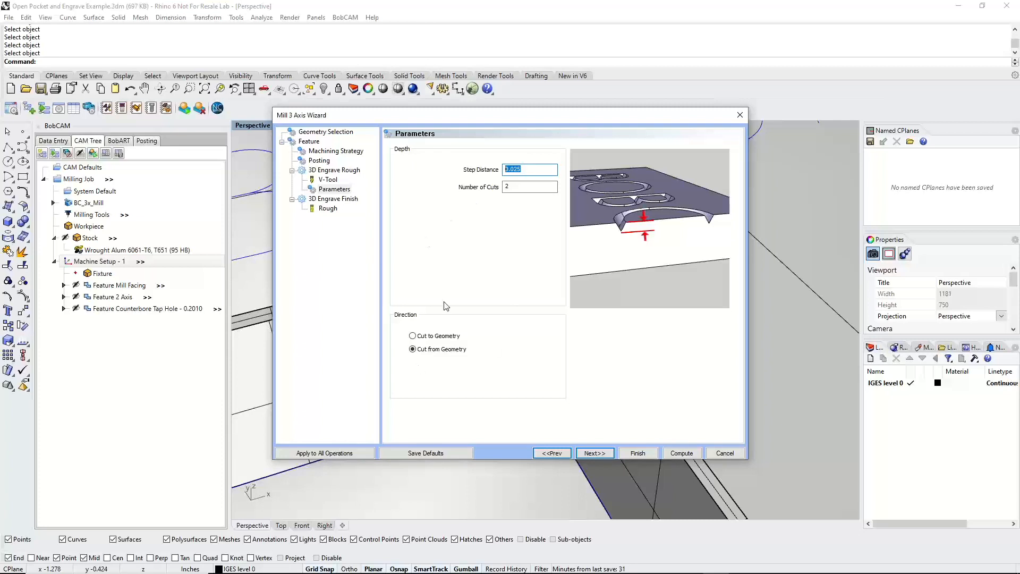
# Try the Cut to Geometry direction for the rough engraving and return to Cut from Geometry
pyautogui.click(427, 350)
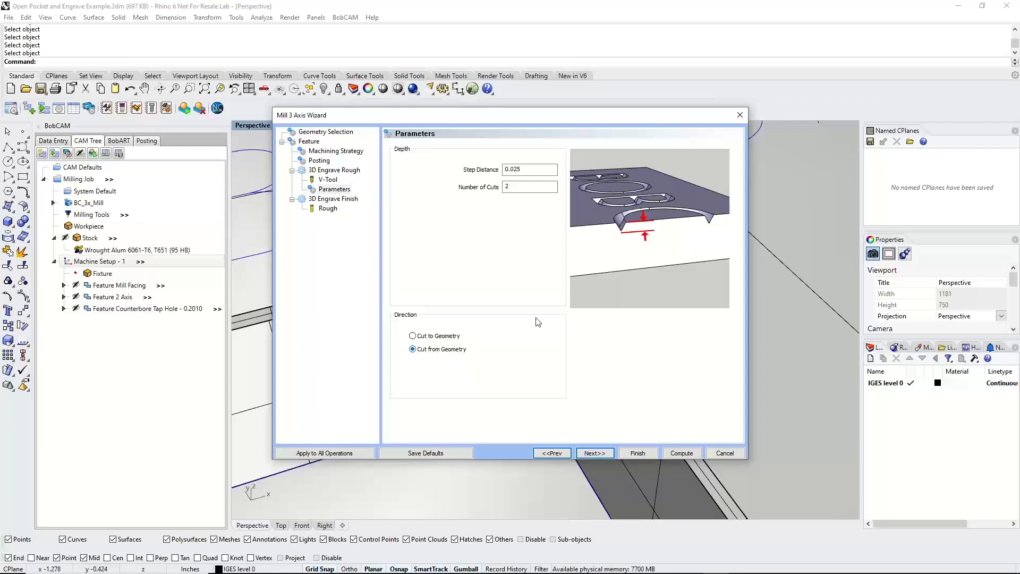
pyautogui.click(421, 337)
pyautogui.moveTo(522, 170); pyautogui.dragTo(504, 169)
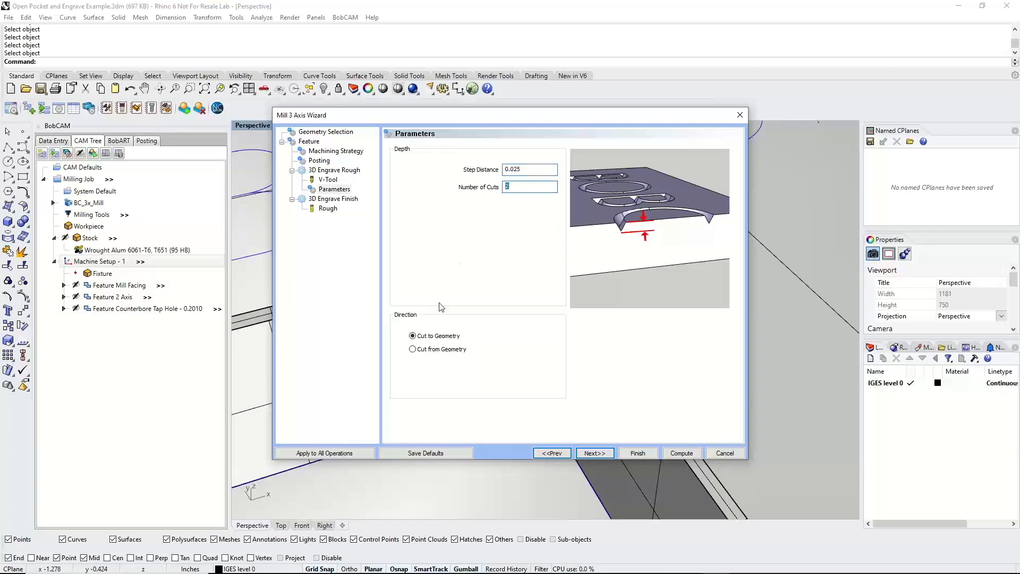
pyautogui.press('Tab')
pyautogui.click(415, 350)
# Assign the .125D - 60DEG - V-TOOL to the 3D Engrave Finish operation and compute the engraving toolpaths
pyautogui.click(593, 453)
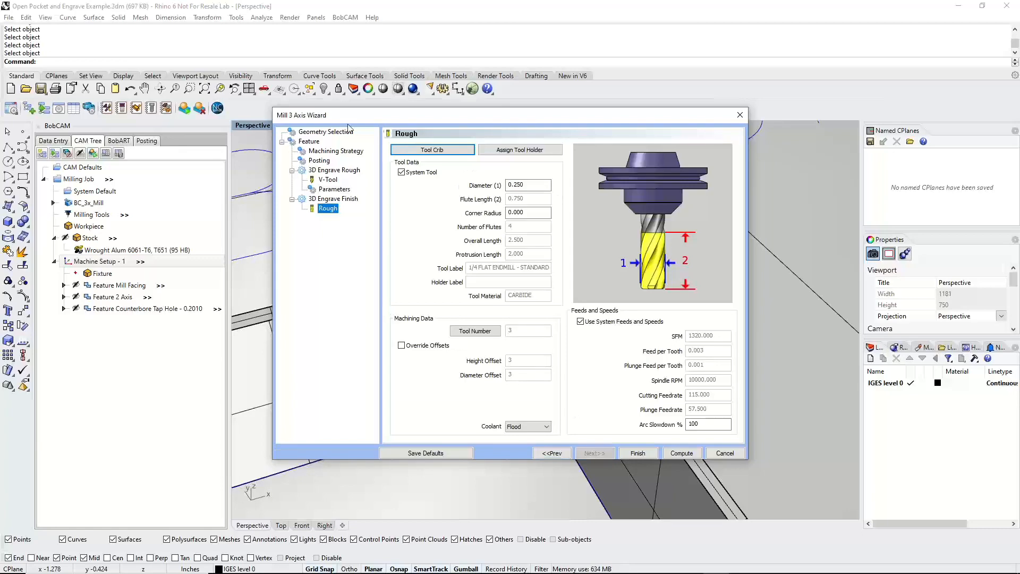
pyautogui.click(438, 150)
pyautogui.click(325, 195)
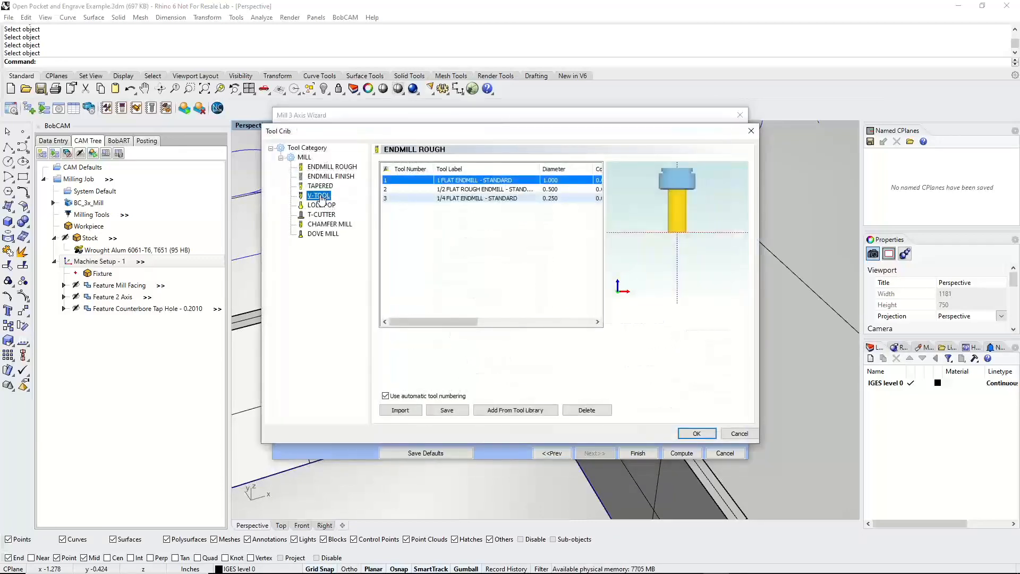
pyautogui.click(696, 433)
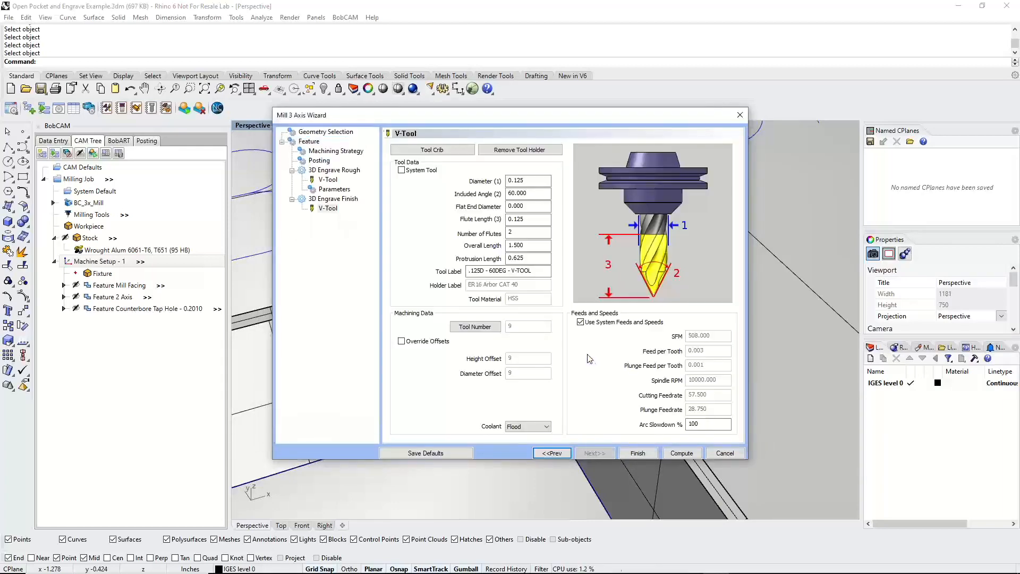
pyautogui.click(682, 453)
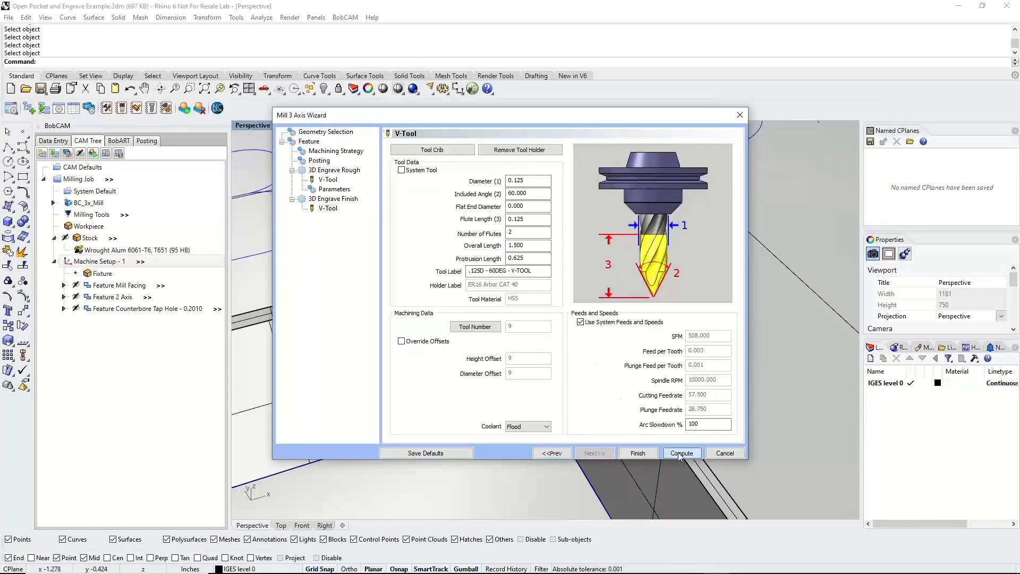
# Examine the engraving toolpaths on the BobCAD lettering in wireframe and restore the shaded display
pyautogui.scroll(-7, 514, 317)
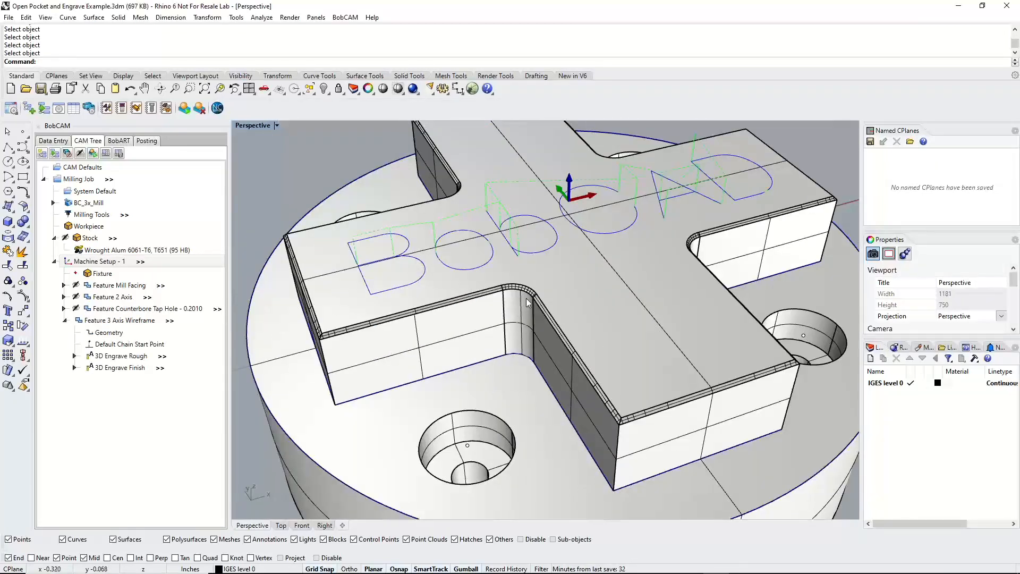
pyautogui.moveTo(526, 298); pyautogui.dragTo(545, 288, button='right')
pyautogui.click(277, 126)
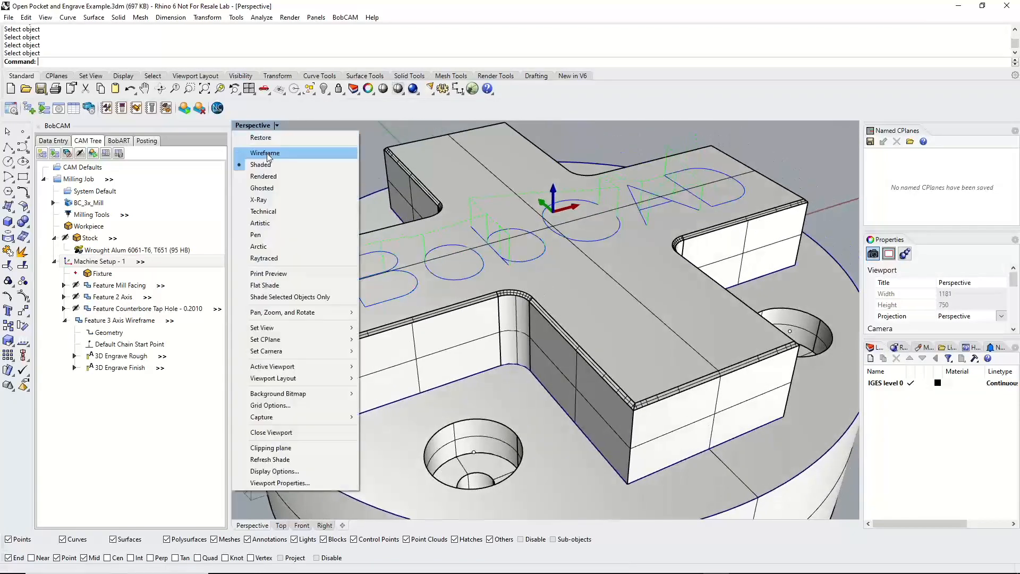
pyautogui.click(266, 153)
pyautogui.moveTo(438, 340); pyautogui.dragTo(640, 332, button='right')
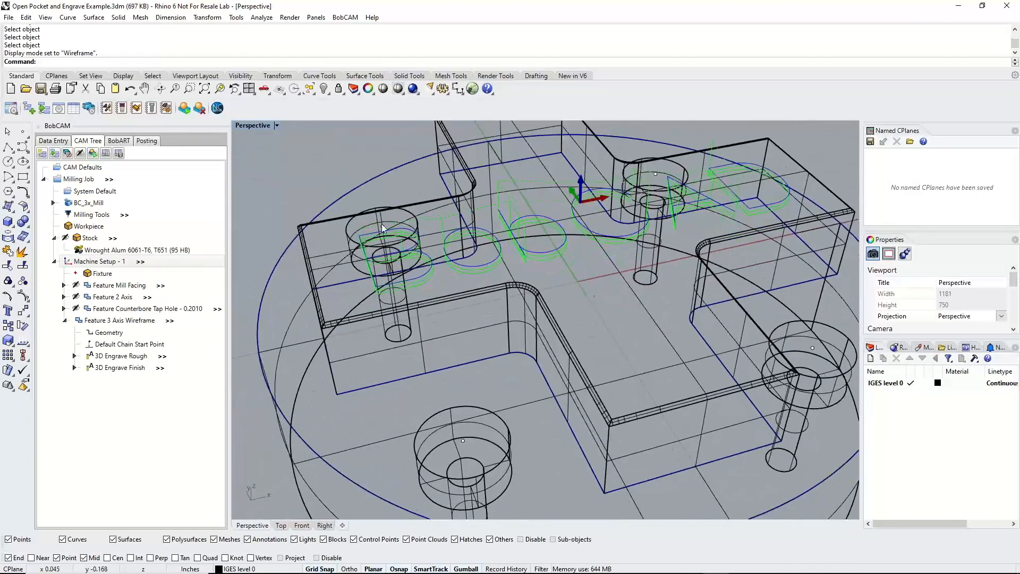
pyautogui.click(279, 125)
pyautogui.click(300, 162)
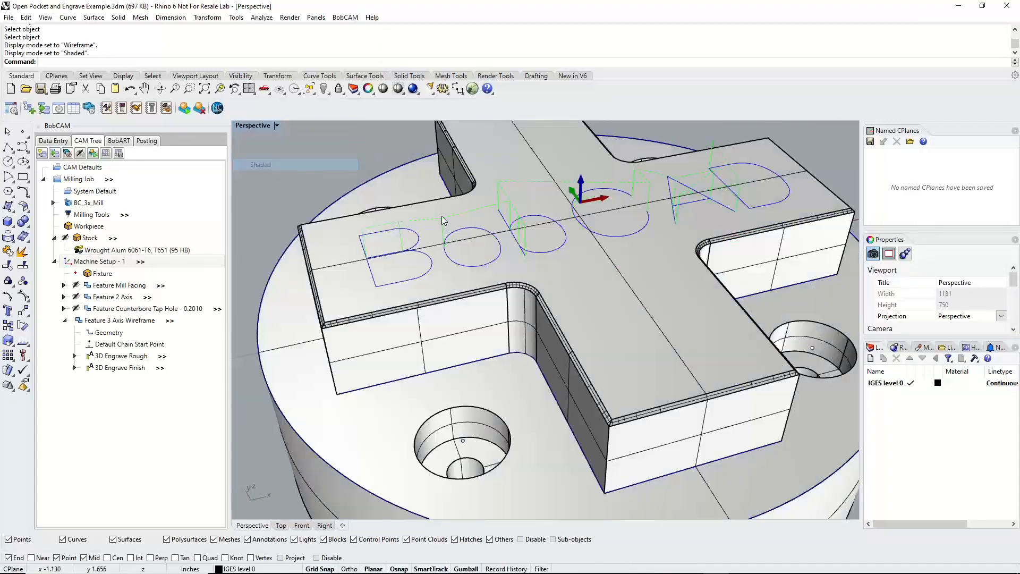
pyautogui.scroll(-5, 452, 229)
pyautogui.scroll(-3, 462, 241)
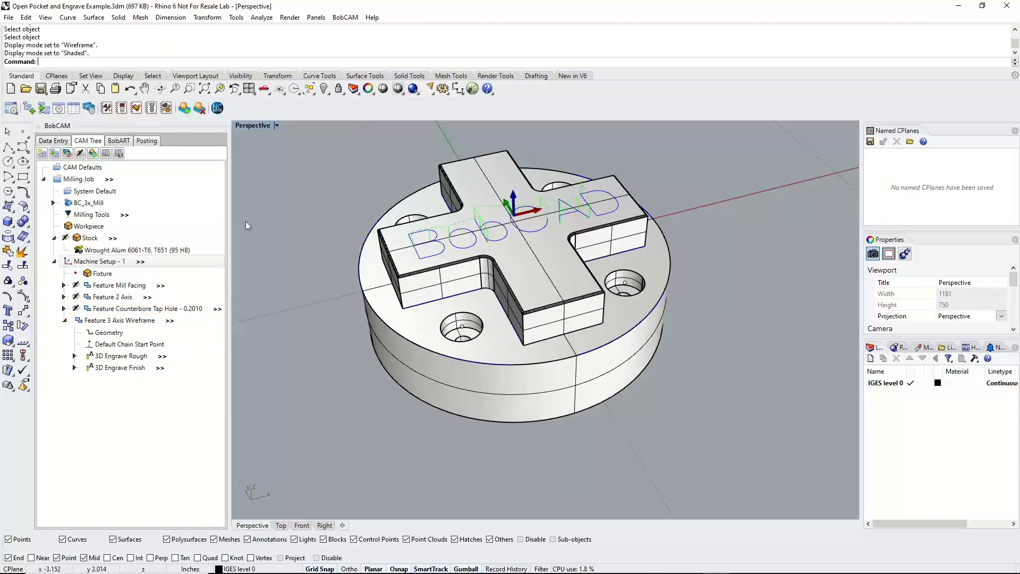
# Simulate the complete milling job at a reduced run speed, inspect the engraved lettering on the finished part and close the simulation
pyautogui.click(93, 153)
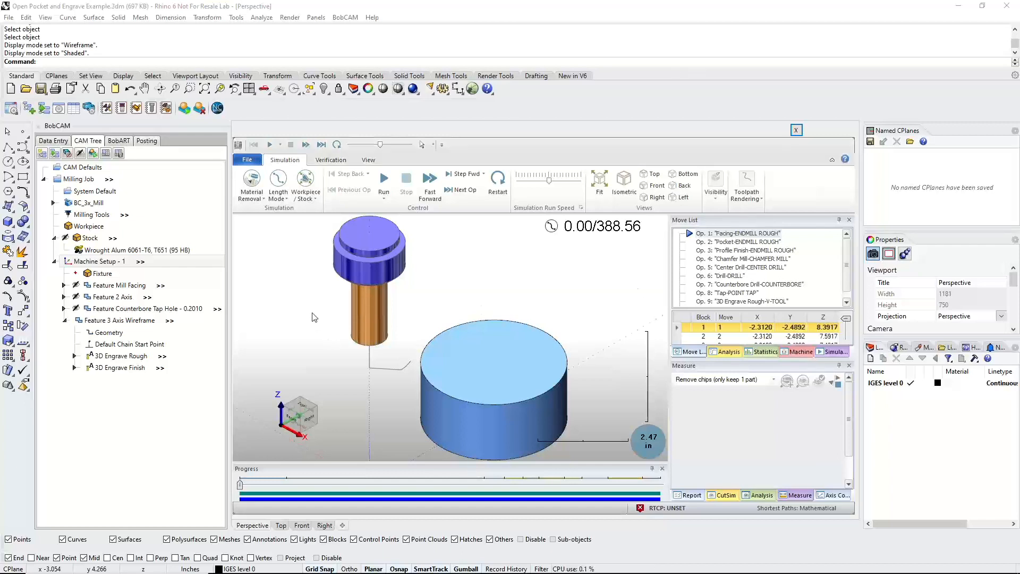
pyautogui.click(384, 180)
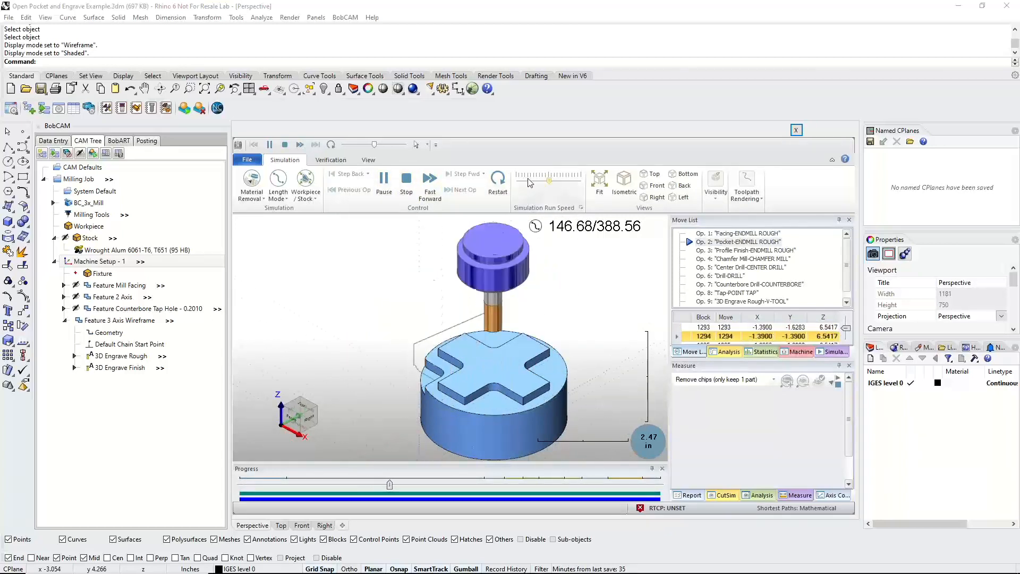
pyautogui.moveTo(548, 180); pyautogui.dragTo(526, 180)
pyautogui.click(542, 188)
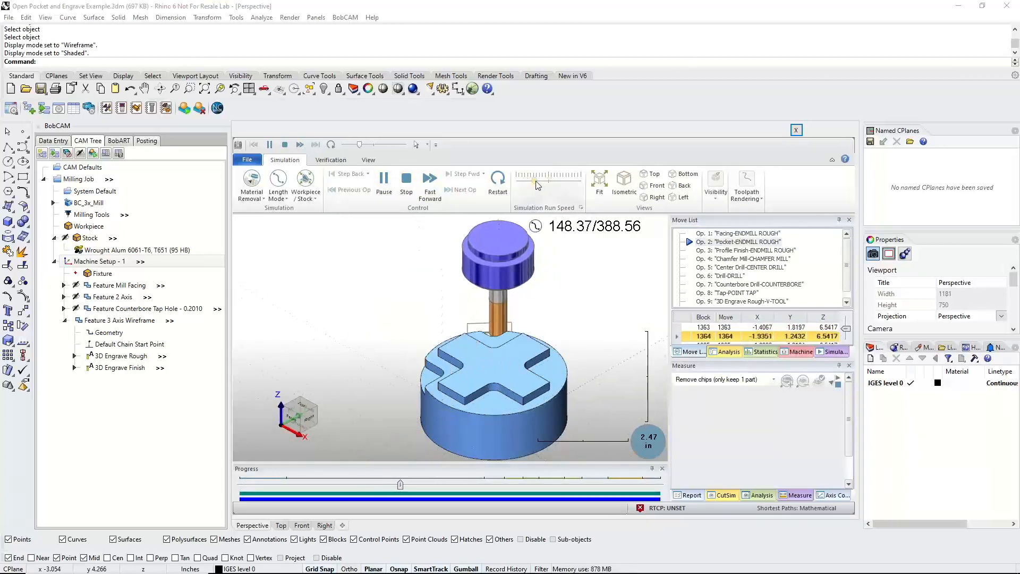
pyautogui.click(543, 185)
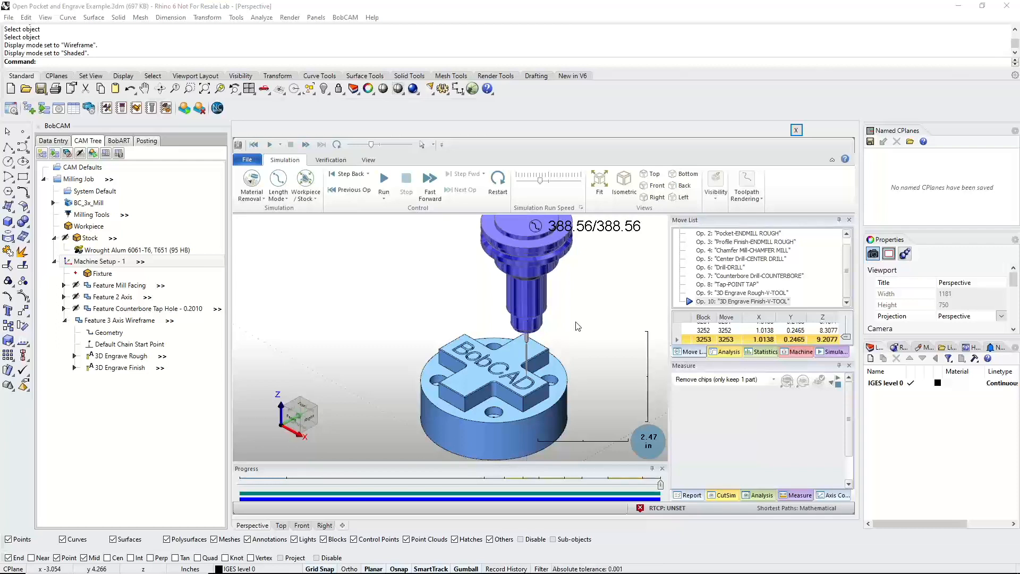
pyautogui.moveTo(544, 390)
pyautogui.mouseDown(button='middle')
pyautogui.moveTo(534, 410)
pyautogui.moveTo(533, 394)
pyautogui.mouseUp(button='middle')
pyautogui.click(797, 131)
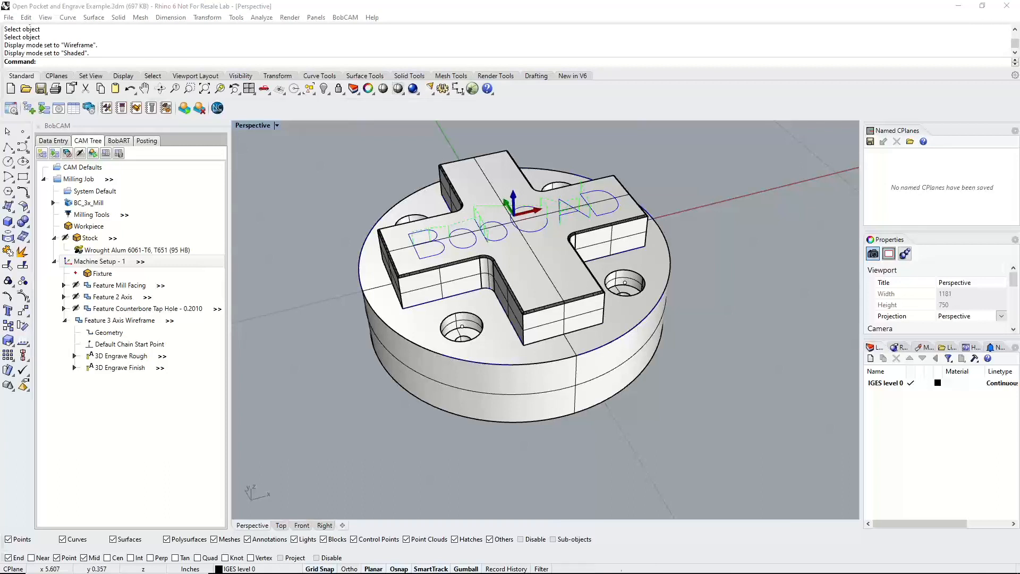
# Hide the toolpaths of the 3 Axis Wireframe engraving feature and collapse its branch
pyautogui.rightClick(80, 321)
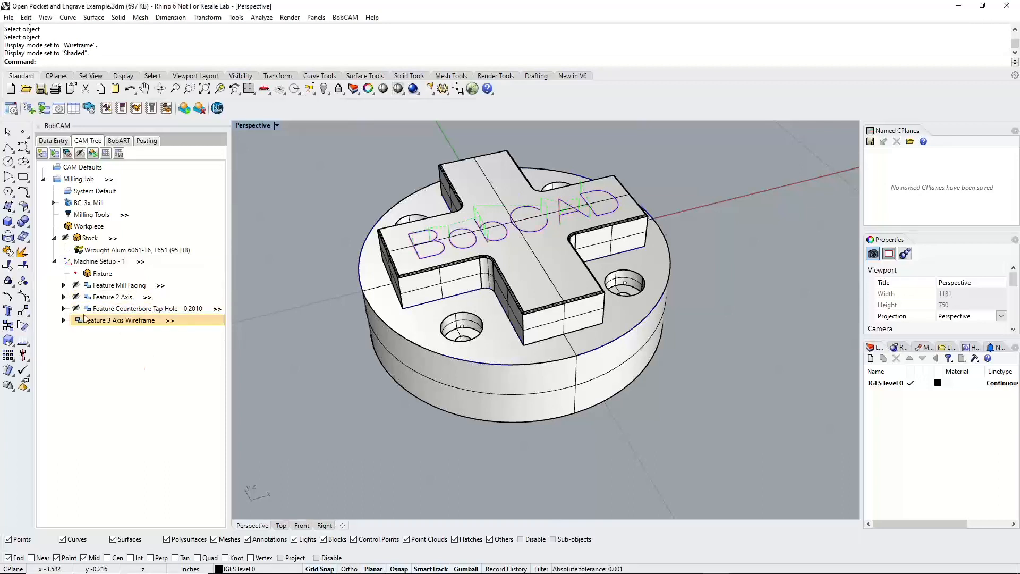
pyautogui.click(124, 347)
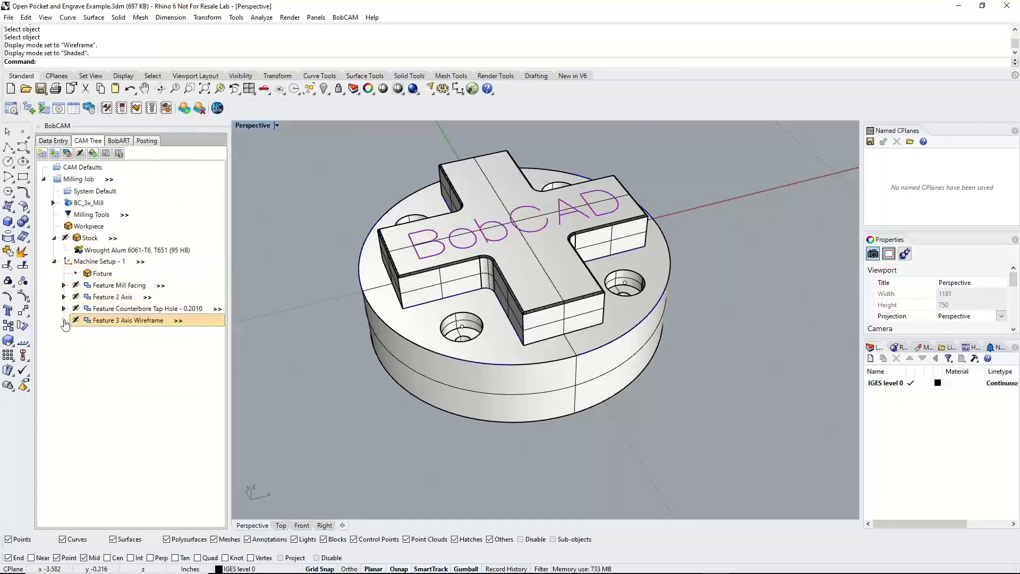
pyautogui.click(63, 321)
pyautogui.click(64, 320)
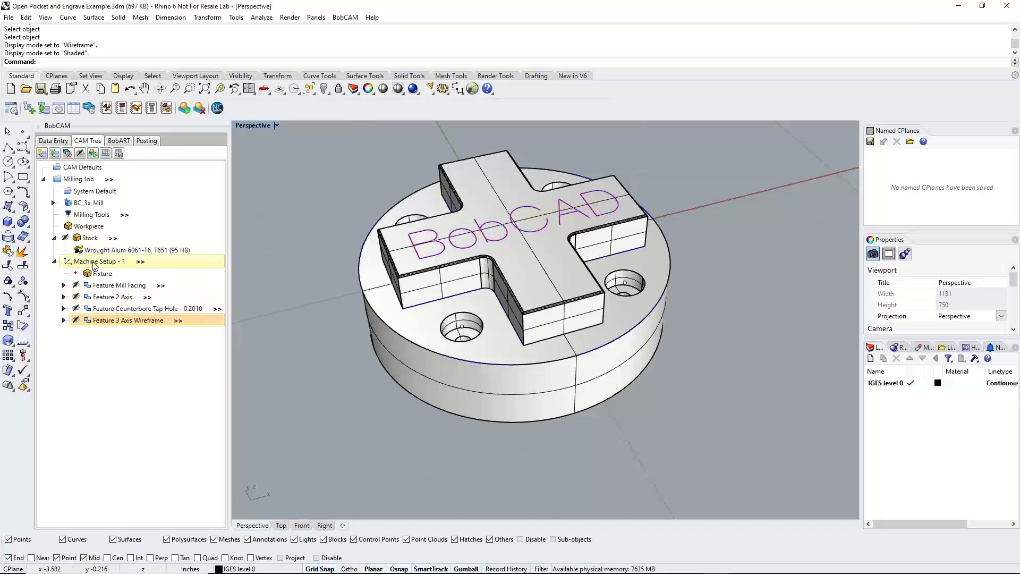
# Add a second machine setup to the Milling Job and open it for editing
pyautogui.rightClick(80, 180)
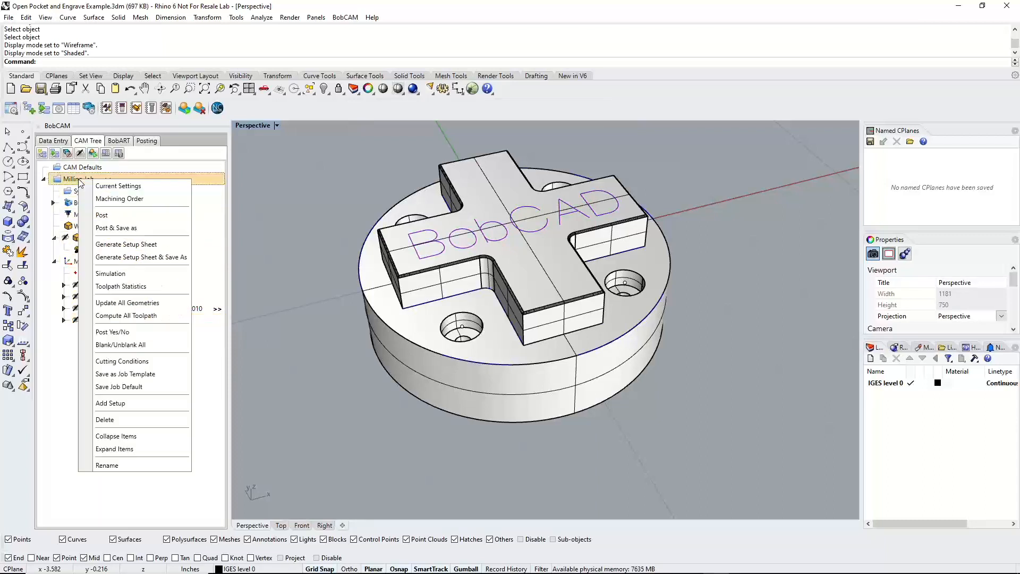
pyautogui.click(126, 404)
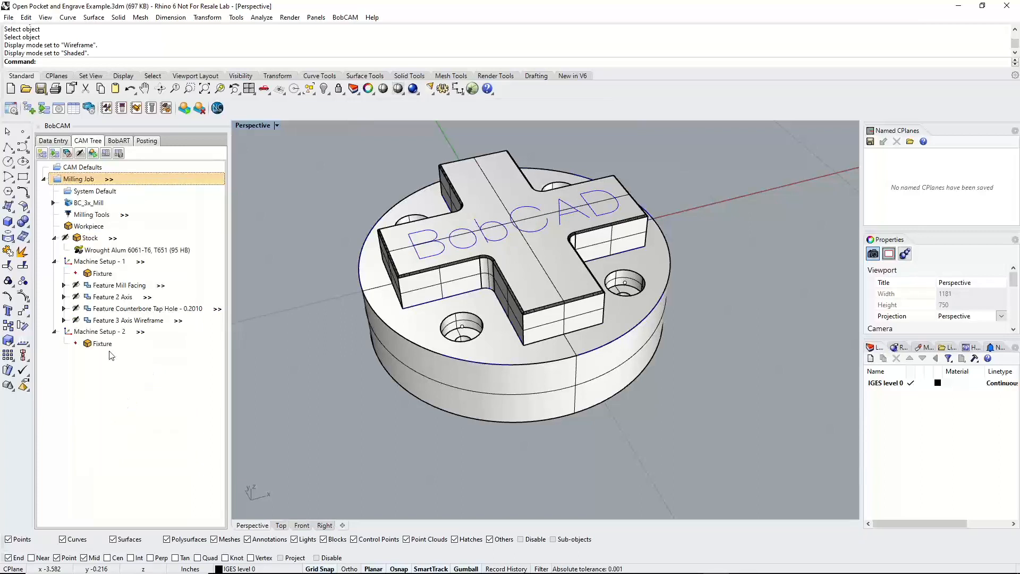
pyautogui.click(101, 333)
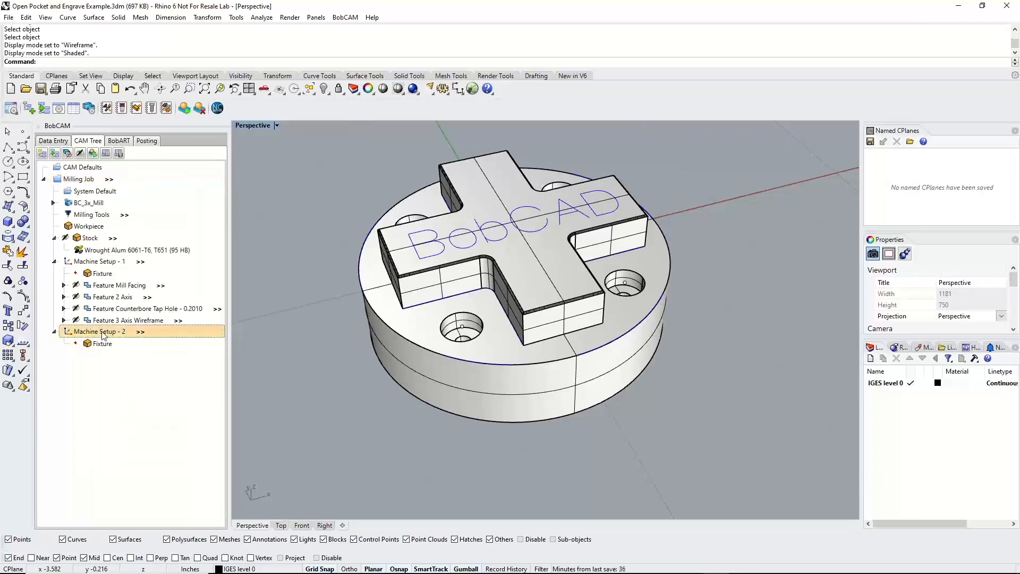
pyautogui.rightClick(100, 333)
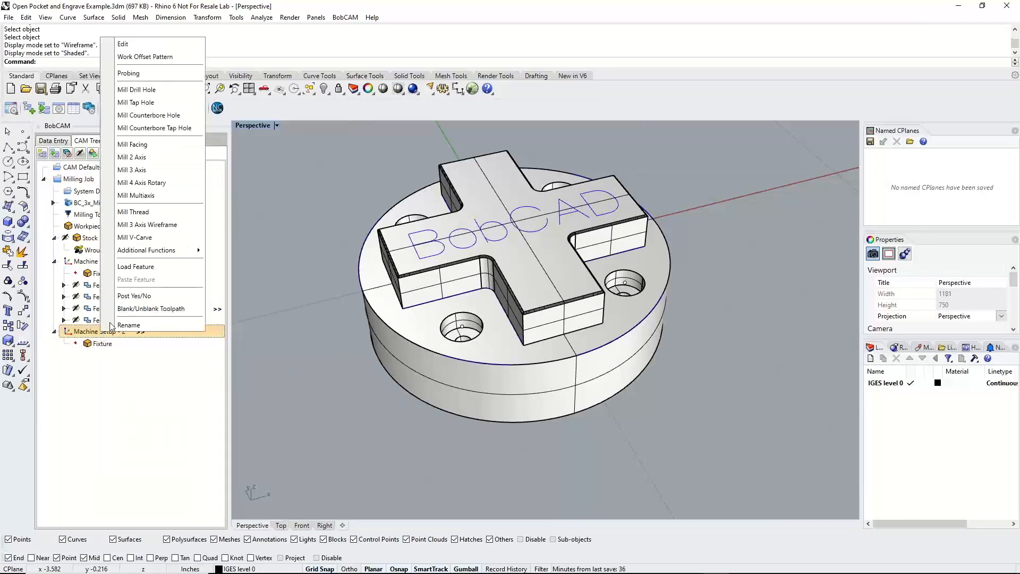
pyautogui.click(124, 44)
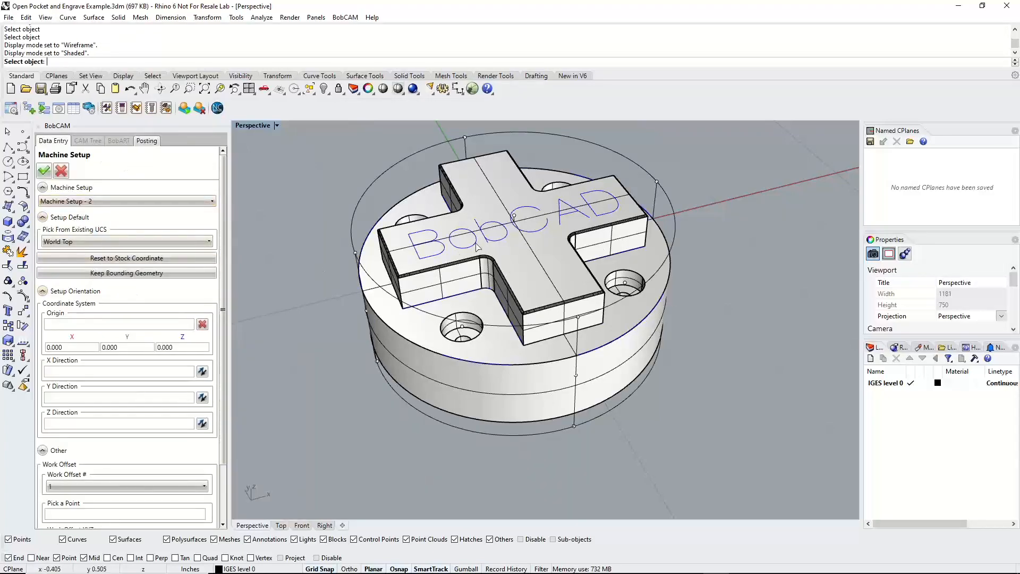
# Set the origin of Machine Setup - 2 to the centre point of the stock's underside at Z -1.250
pyautogui.moveTo(565, 276); pyautogui.dragTo(564, 231, button='right')
pyautogui.moveTo(549, 217); pyautogui.dragTo(690, 206, button='right')
pyautogui.moveTo(747, 187); pyautogui.dragTo(455, 367, button='right')
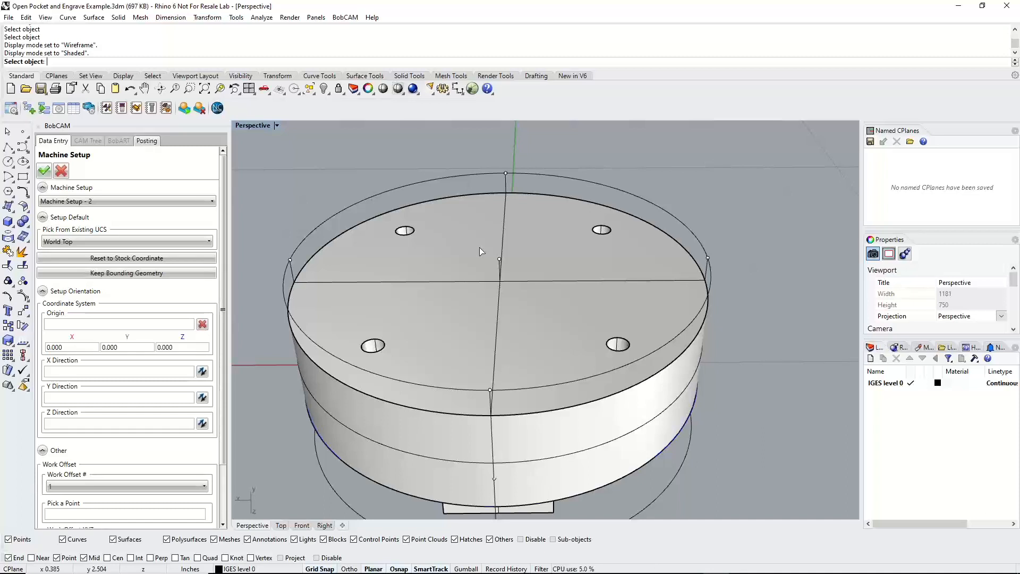
pyautogui.click(50, 321)
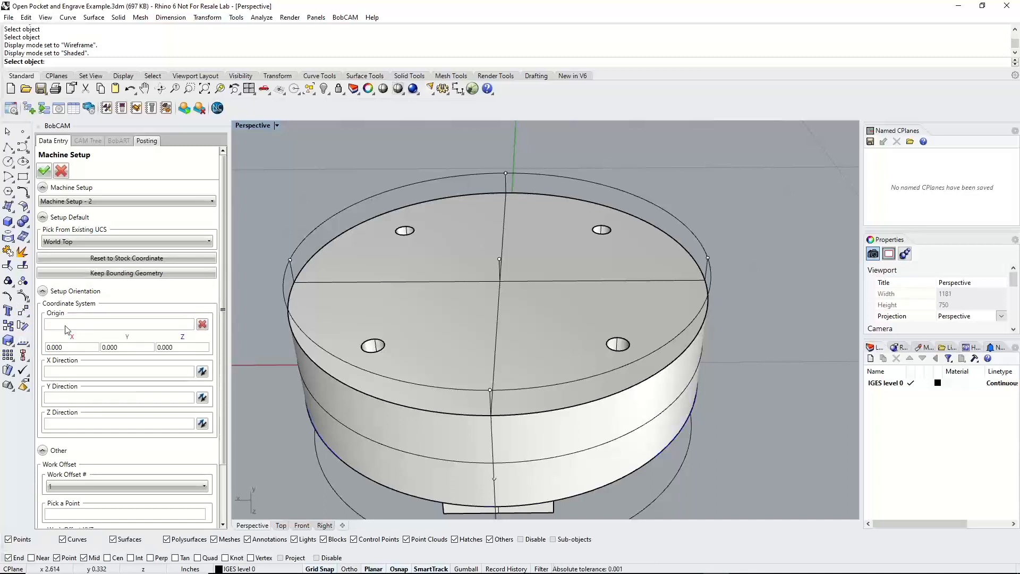
pyautogui.click(500, 259)
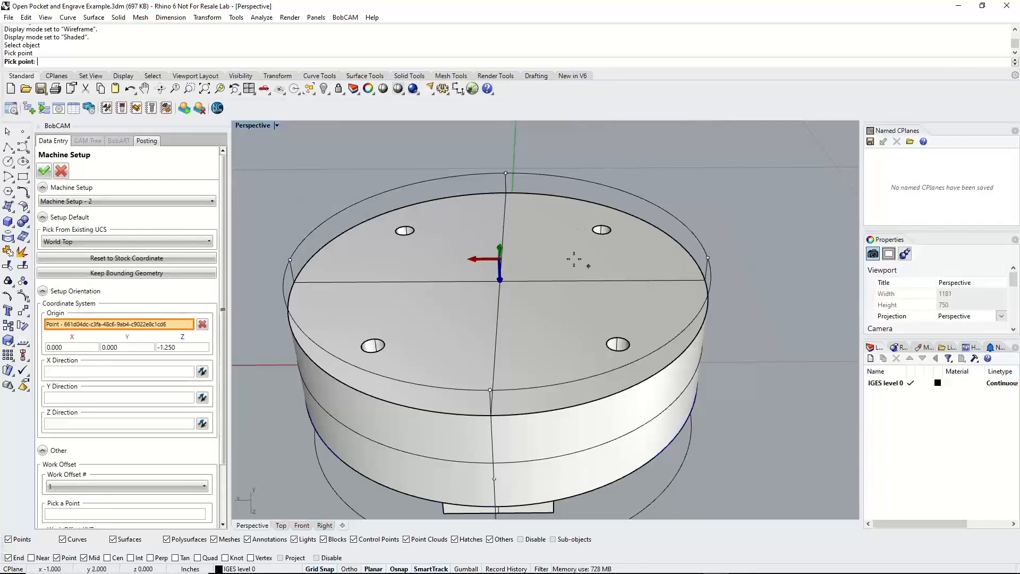
# Reverse the X direction so the setup's Z axis points away from the part's underside, and accept the machine setup
pyautogui.click(202, 372)
pyautogui.moveTo(547, 346); pyautogui.dragTo(663, 376, button='right')
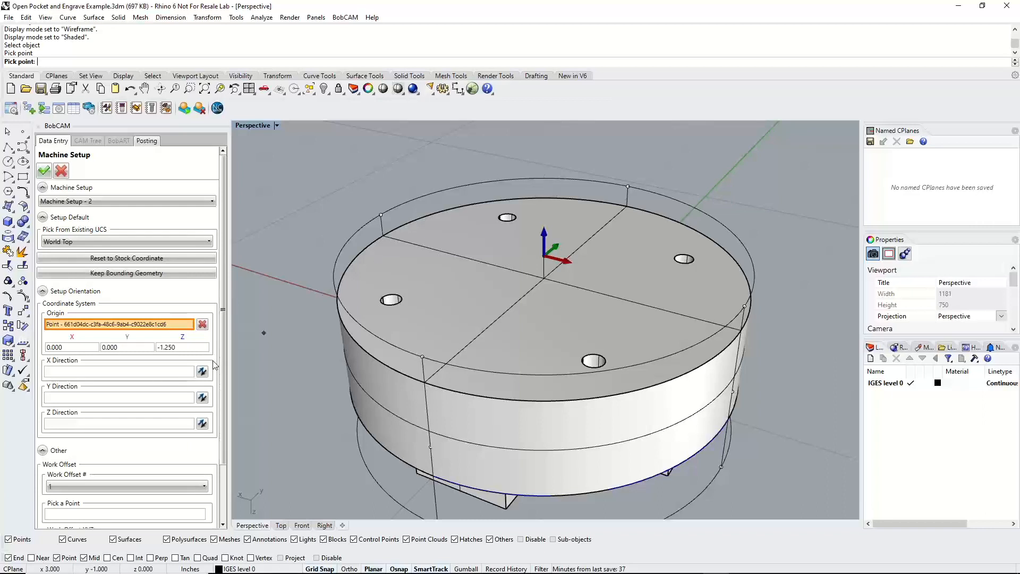
pyautogui.scroll(-3, 224, 350)
pyautogui.moveTo(175, 483); pyautogui.dragTo(150, 482)
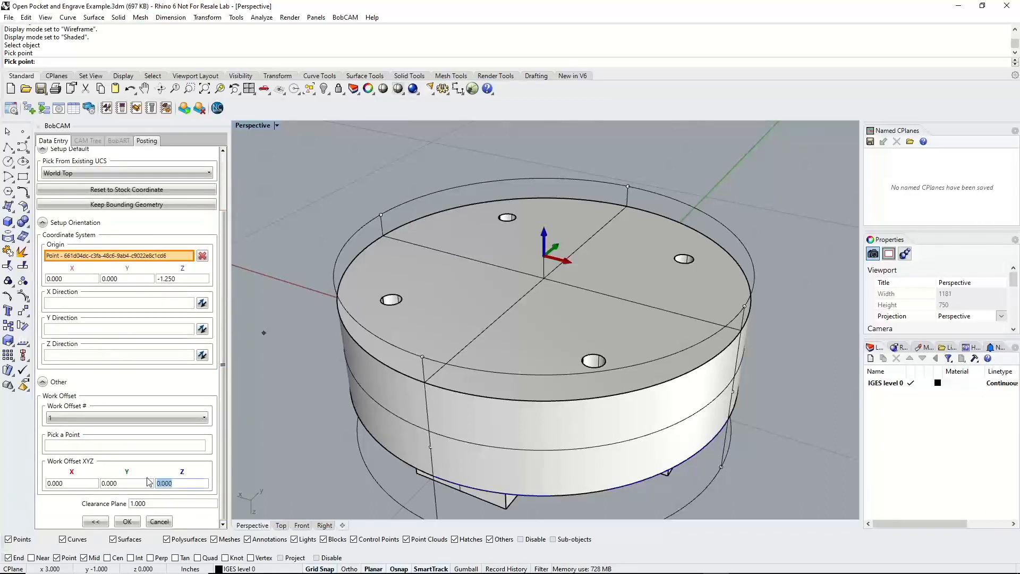
pyautogui.click(128, 522)
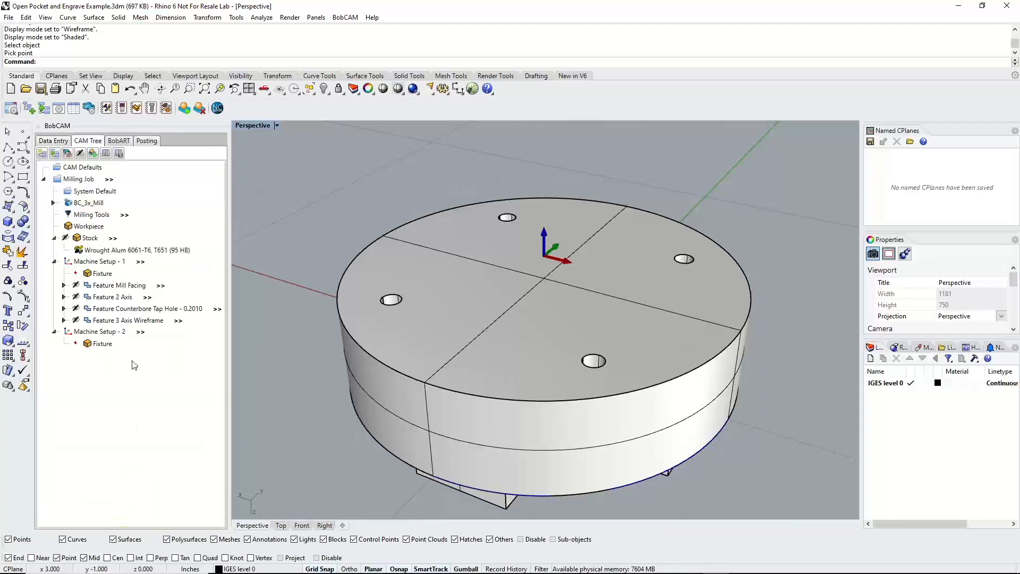
# Copy the Mill Facing feature from Machine Setup - 1 and paste it into Machine Setup - 2
pyautogui.rightClick(104, 333)
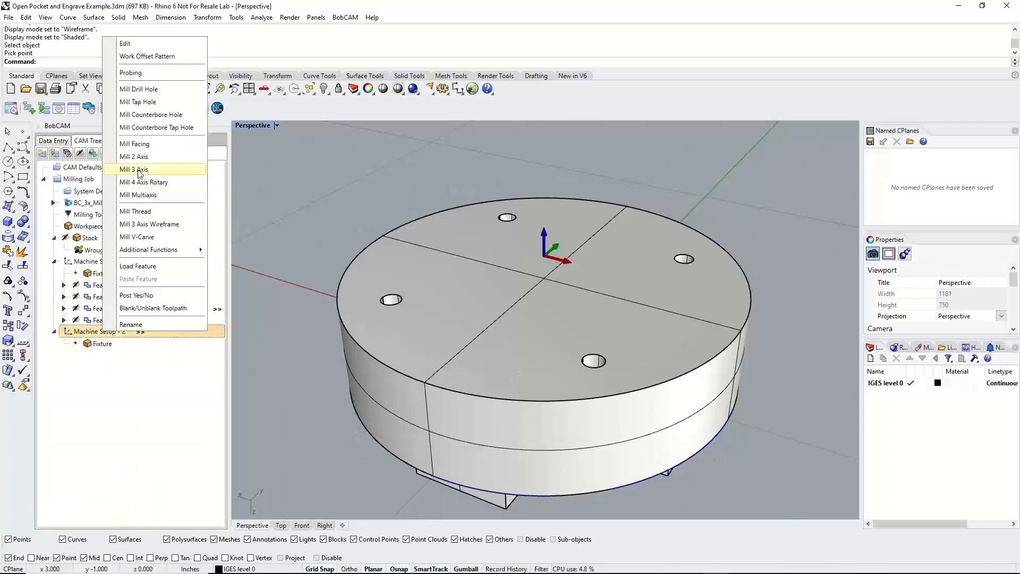
pyautogui.click(153, 418)
pyautogui.rightClick(119, 286)
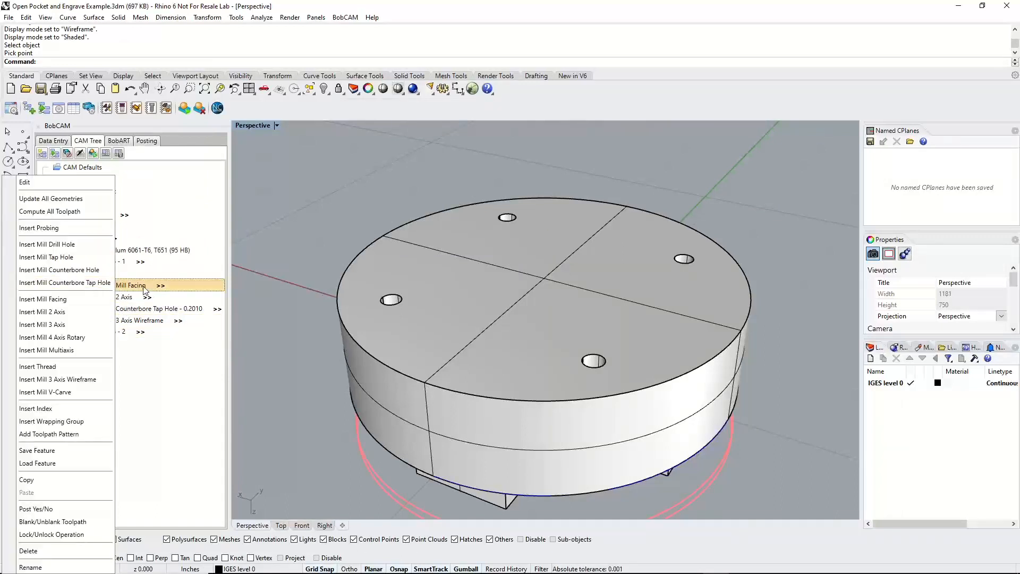
pyautogui.click(27, 480)
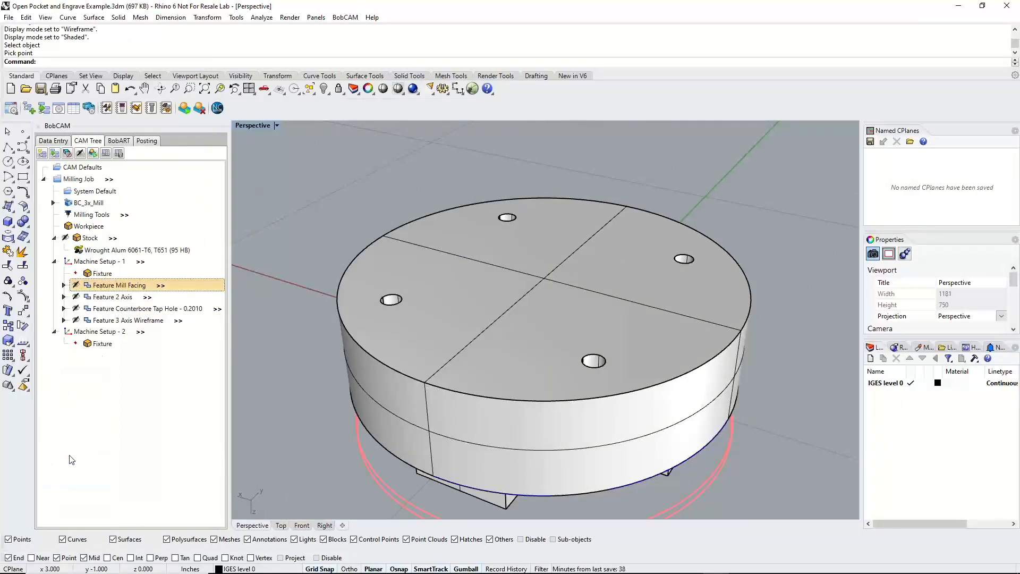
pyautogui.rightClick(85, 333)
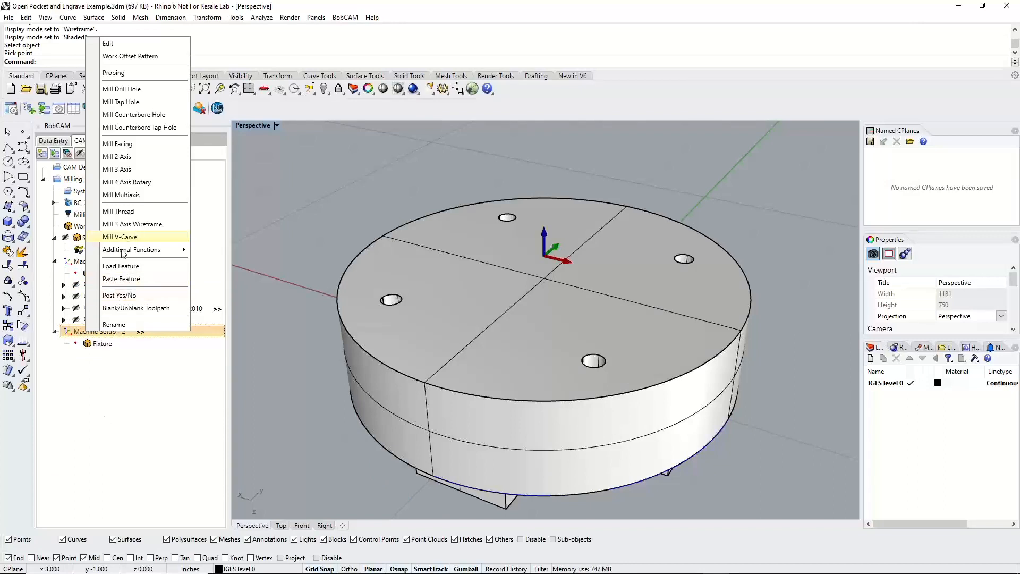
pyautogui.click(122, 279)
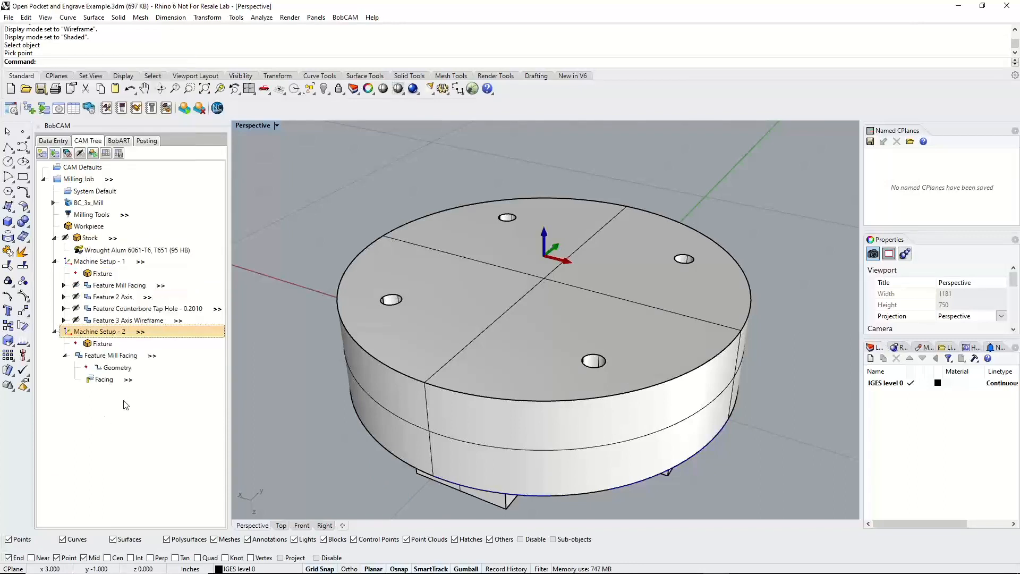
# Compute the pasted Facing operation's toolpath and inspect it on the part's underside
pyautogui.rightClick(103, 381)
pyautogui.click(92, 403)
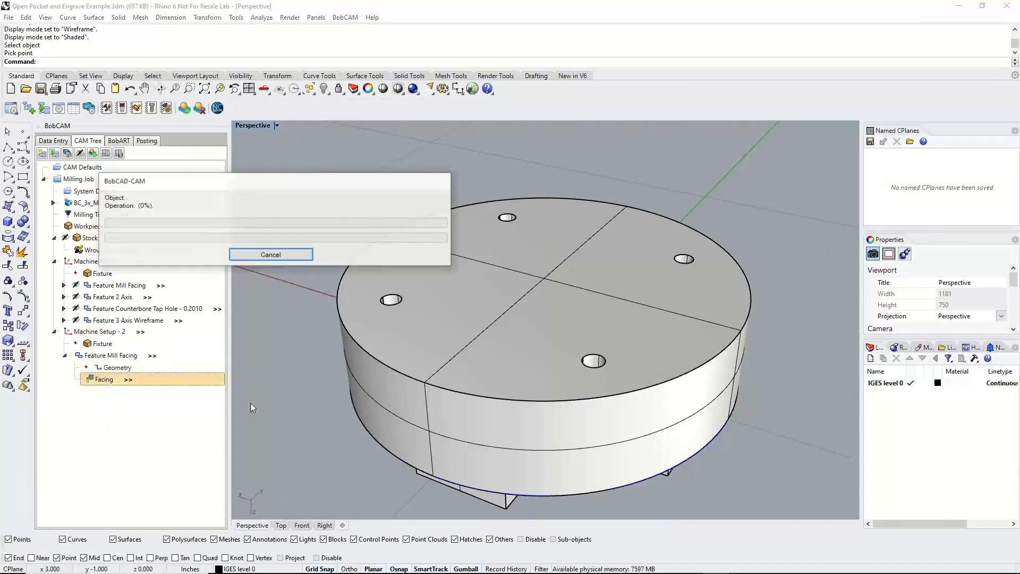
pyautogui.scroll(-6, 502, 341)
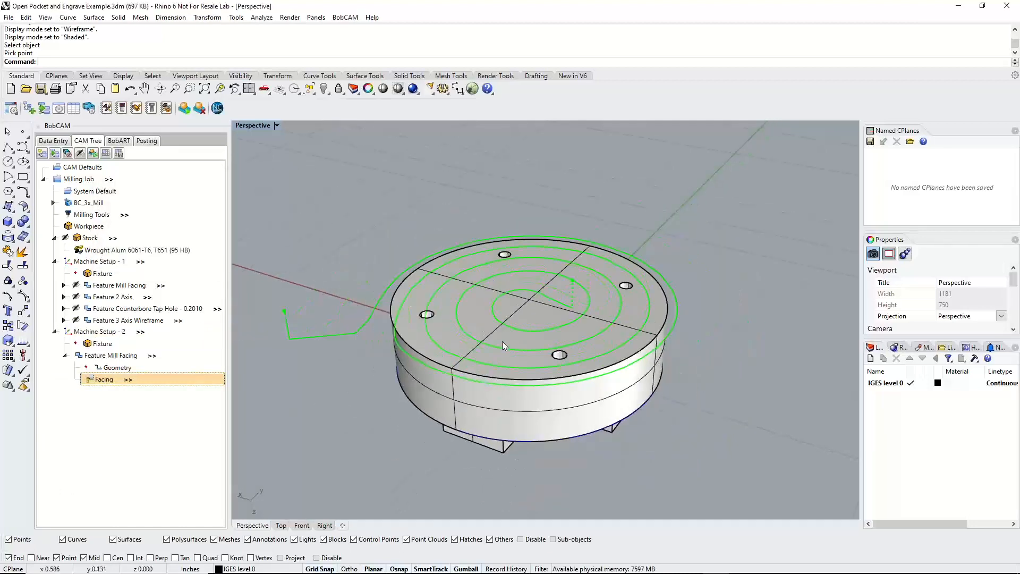
pyautogui.moveTo(502, 341); pyautogui.dragTo(499, 355, button='right')
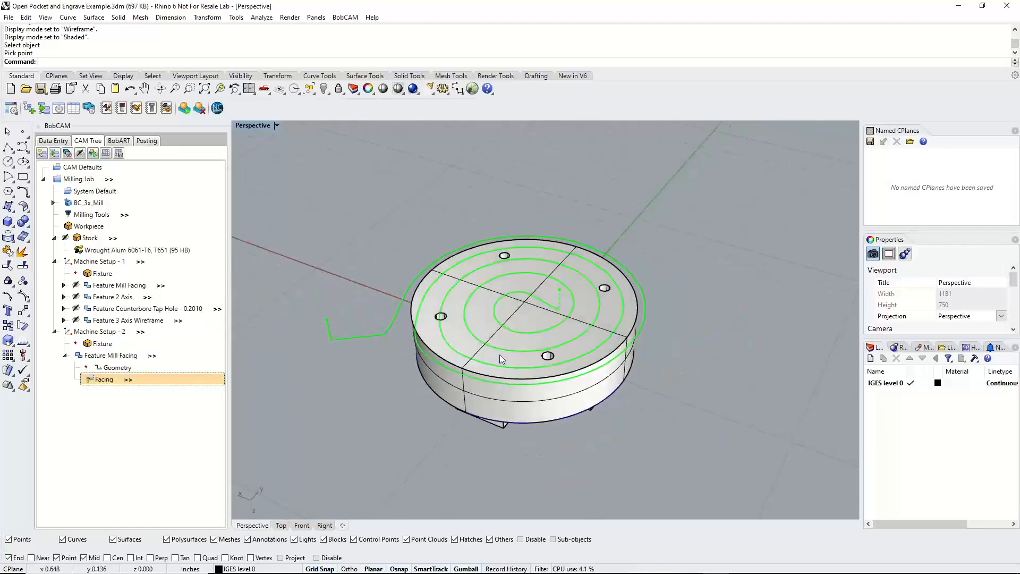
# Review the pasted facing feature's settings, set its depth method to Multiple Steps with a 0.125 depth of cut, and recompute the toolpath
pyautogui.rightClick(101, 379)
pyautogui.click(79, 393)
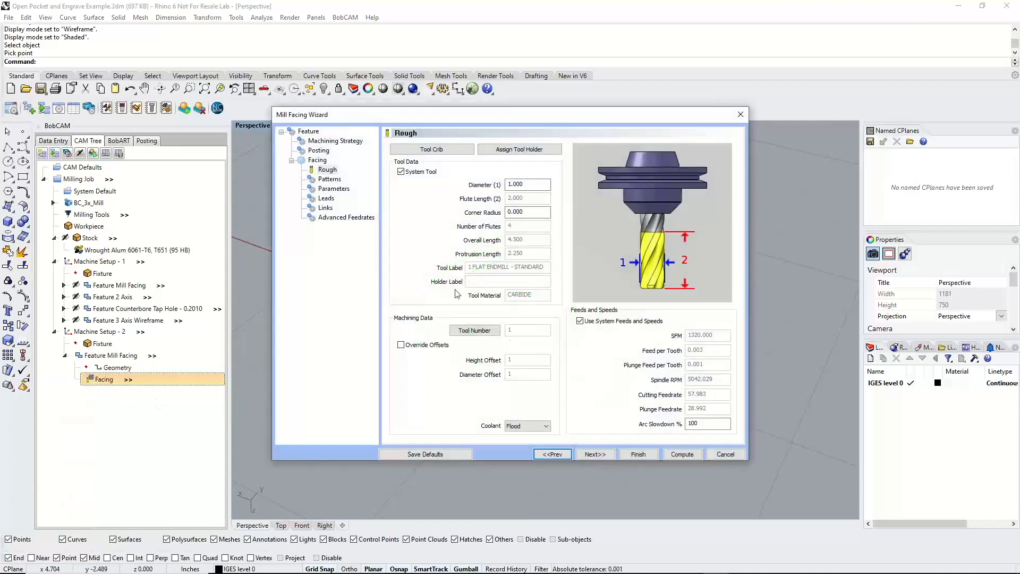
pyautogui.click(310, 133)
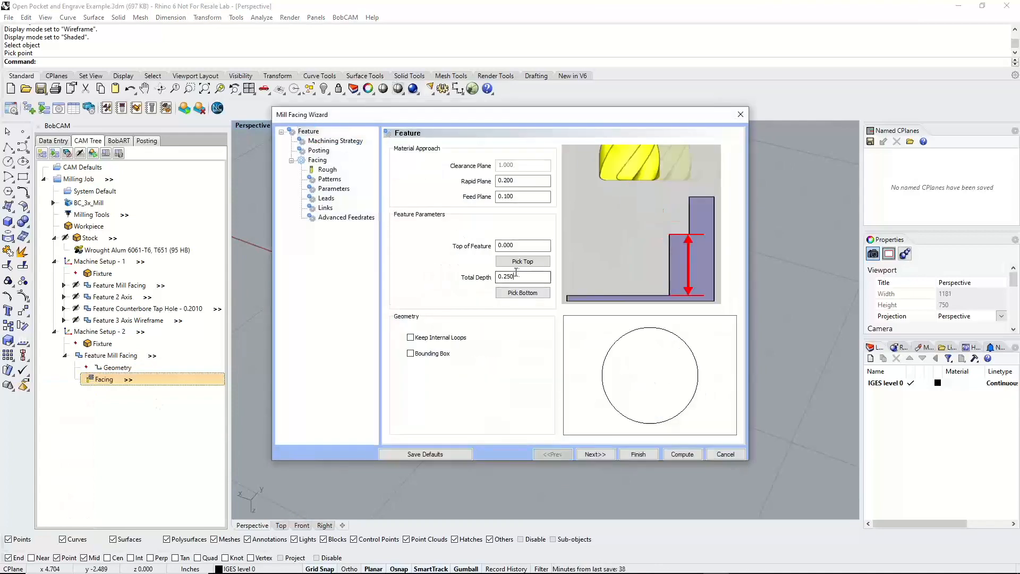
pyautogui.click(593, 454)
pyautogui.click(592, 453)
pyautogui.click(593, 454)
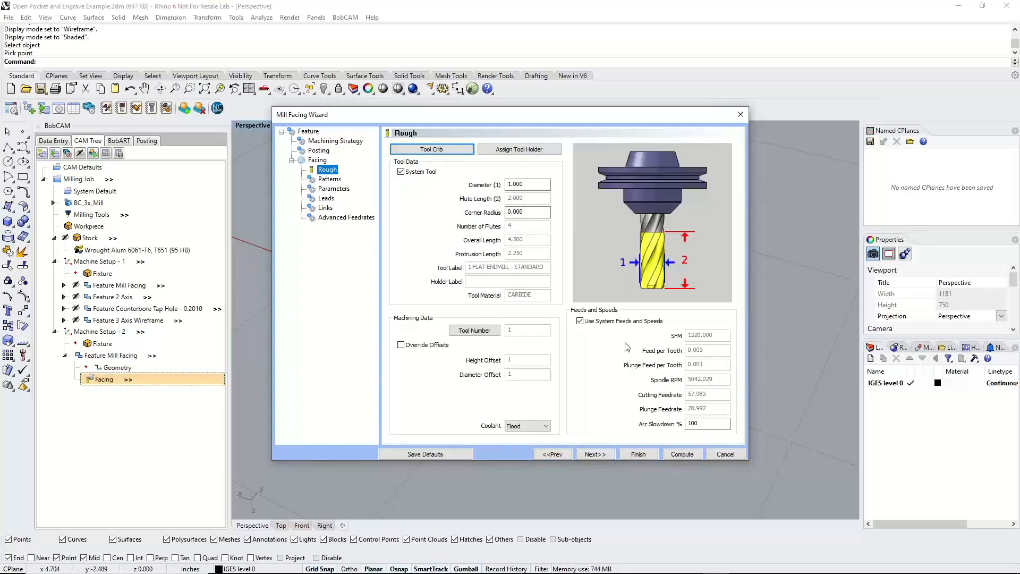
pyautogui.click(610, 454)
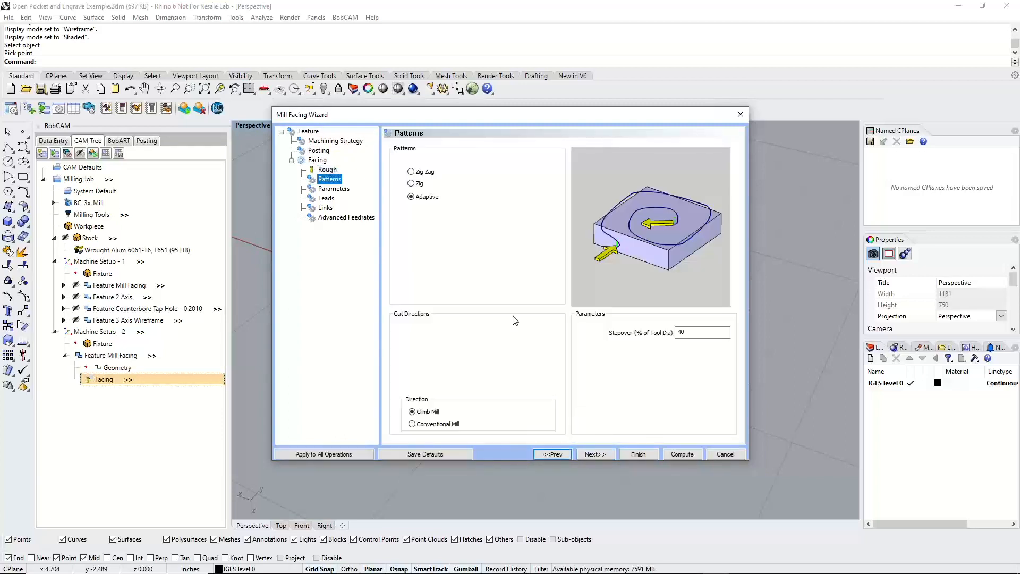
pyautogui.click(581, 455)
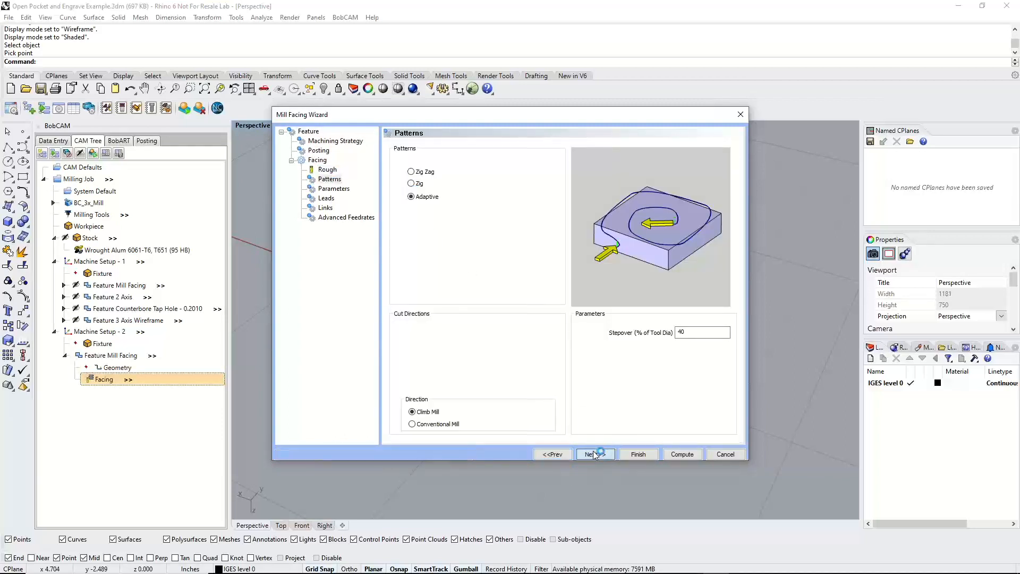
pyautogui.click(411, 349)
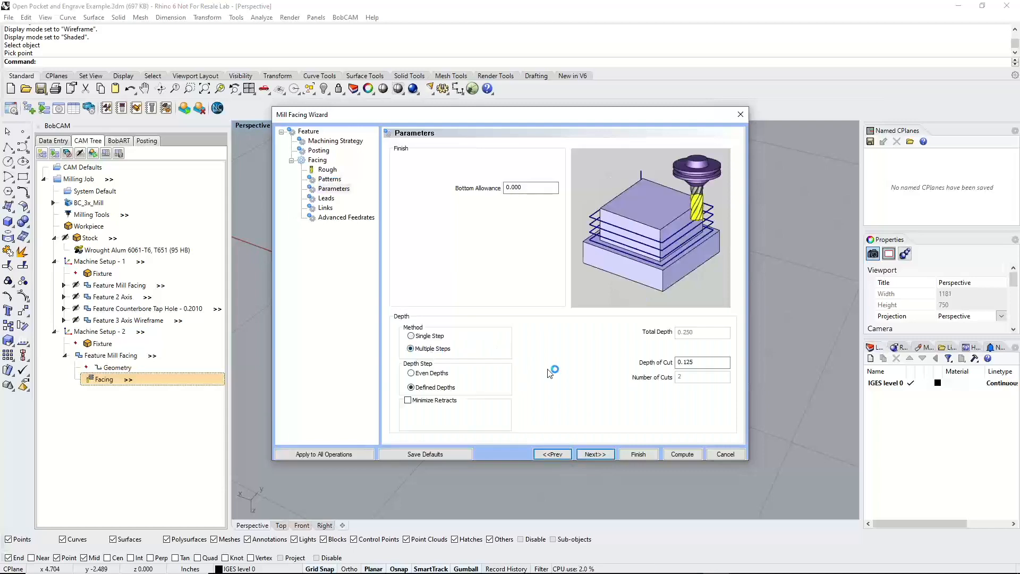
pyautogui.click(682, 453)
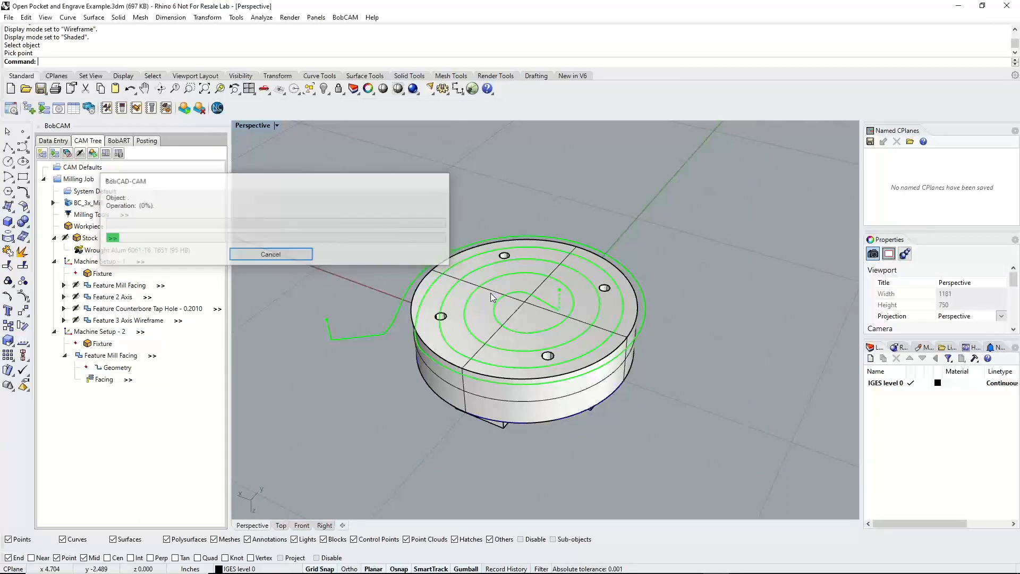
# Simulate the whole milling job, running the Machine Setup - 1 operations at increased speed and slowing down for the last facing operation
pyautogui.click(93, 154)
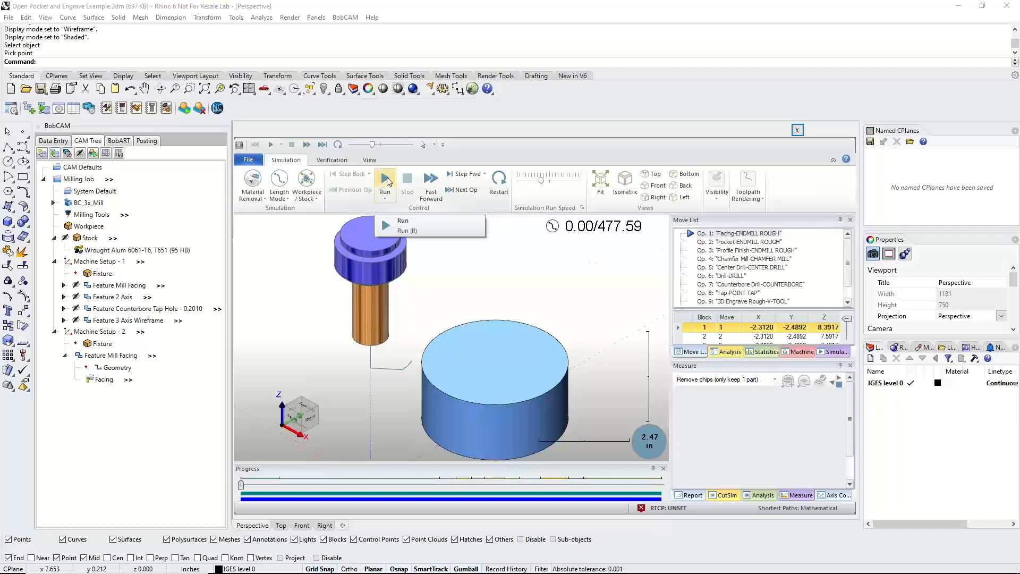
pyautogui.click(386, 181)
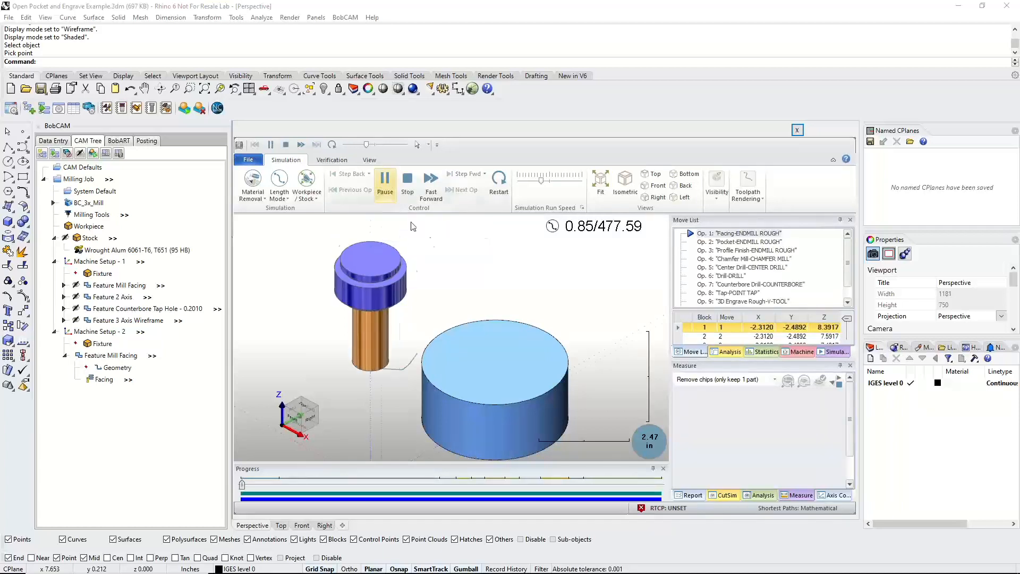
pyautogui.moveTo(541, 181); pyautogui.dragTo(553, 181)
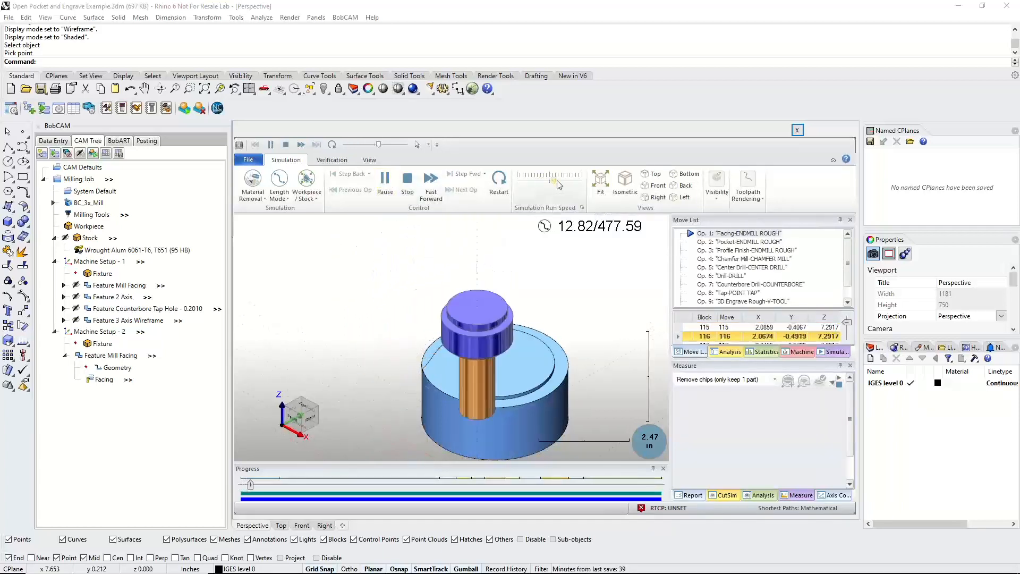
pyautogui.scroll(-3, 464, 289)
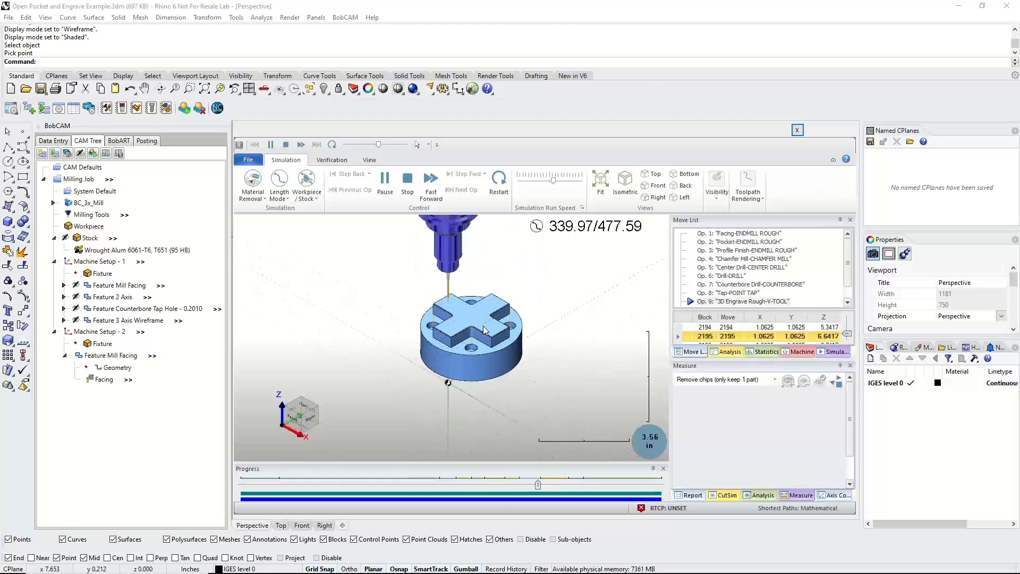
pyautogui.click(537, 183)
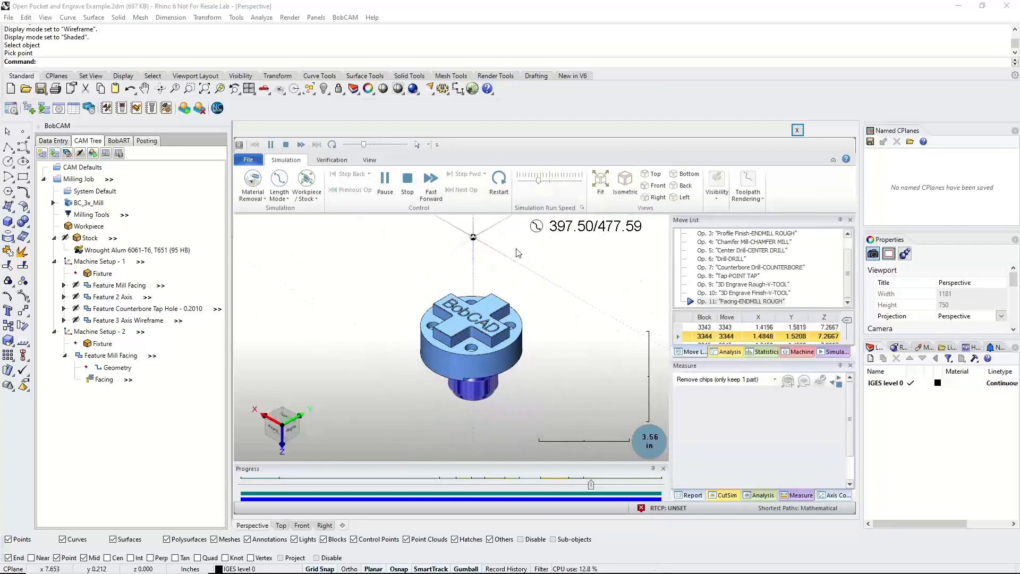
# Watch the Machine Setup - 2 facing on the part's underside and speed up the simulation to its end
pyautogui.moveTo(471, 266); pyautogui.dragTo(498, 321, button='middle')
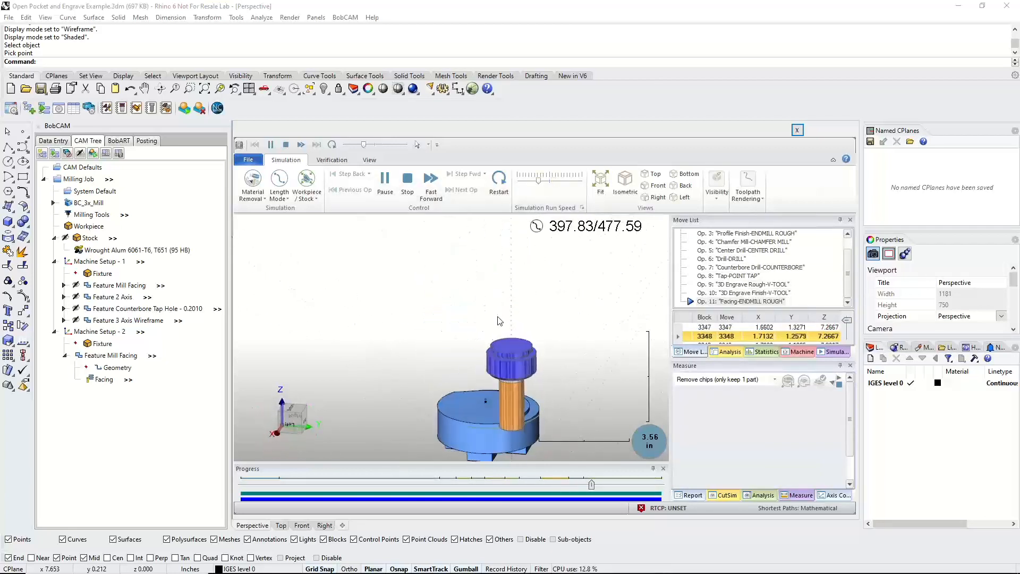
pyautogui.scroll(-3, 497, 321)
pyautogui.scroll(4, 498, 370)
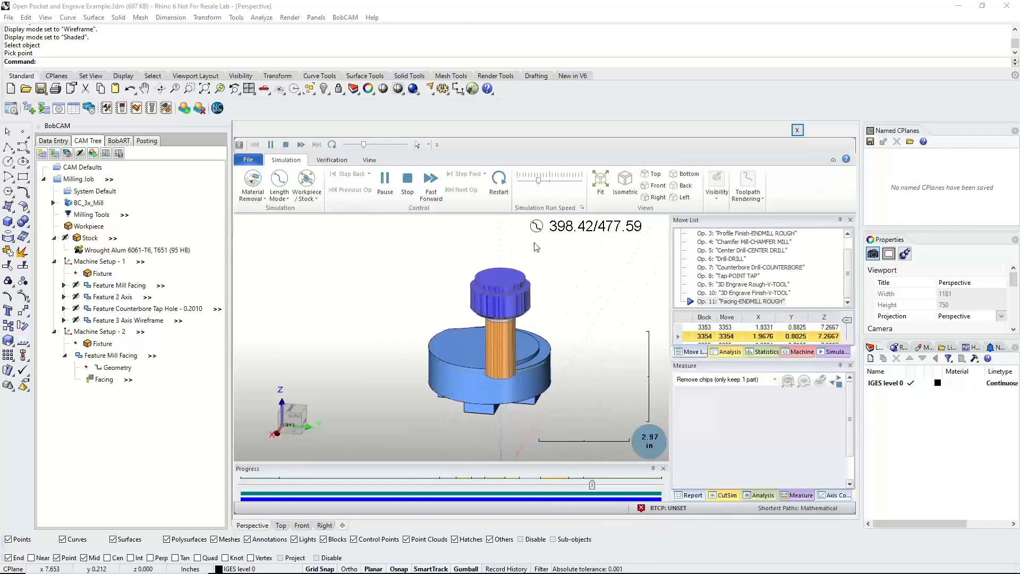
pyautogui.click(547, 183)
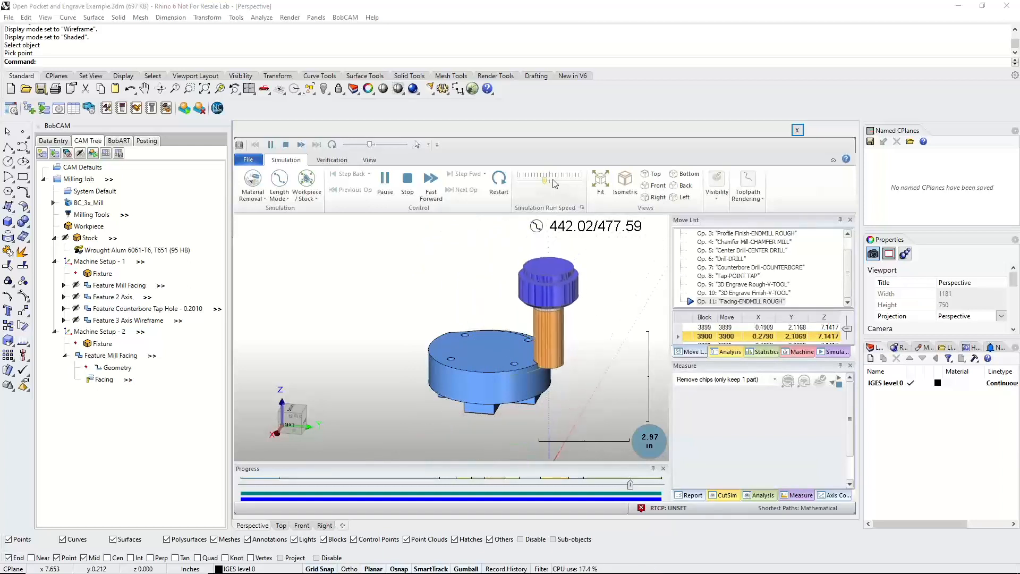
pyautogui.click(551, 181)
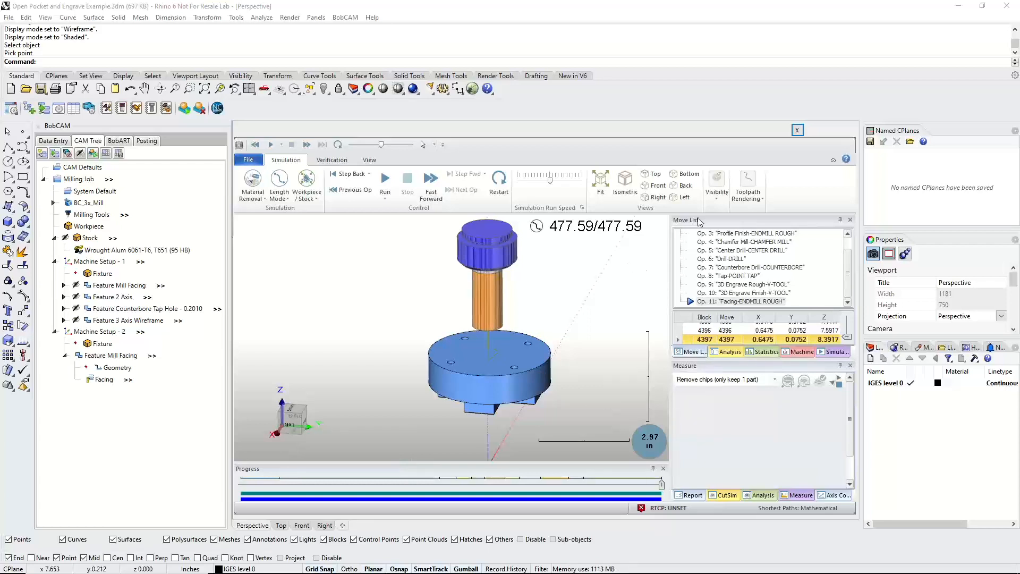
# Show the workpiece over the cut stock and examine the counterbored holes and BobCAD engraving for mismatches
pyautogui.click(718, 189)
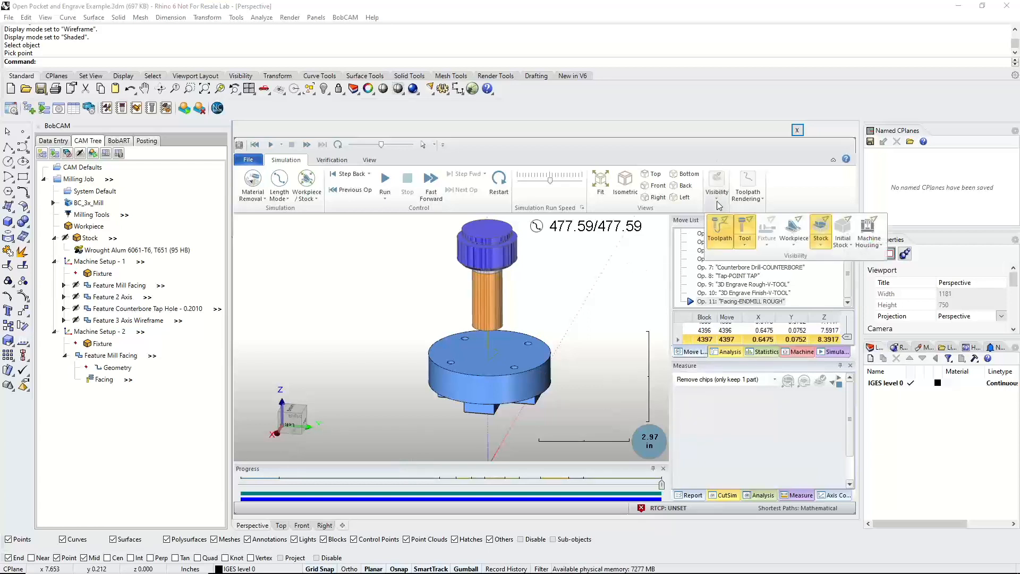
pyautogui.click(791, 229)
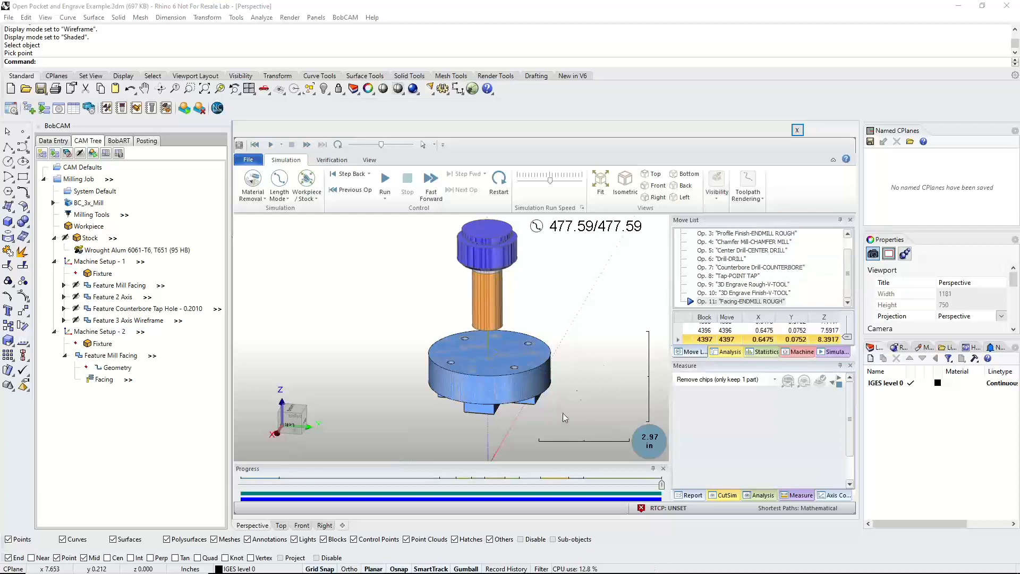
pyautogui.moveTo(562, 413); pyautogui.dragTo(516, 372)
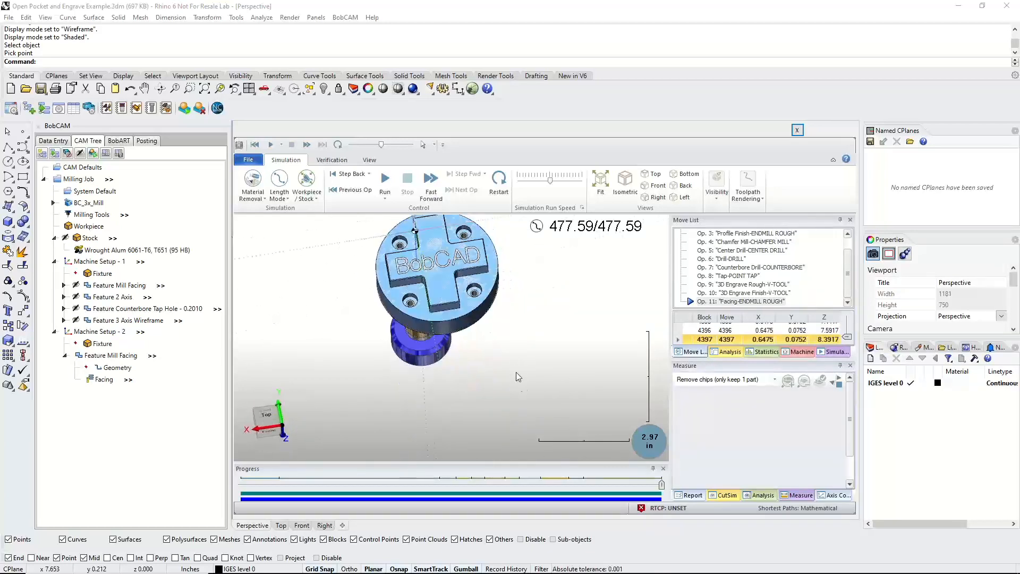
pyautogui.scroll(3, 522, 368)
pyautogui.scroll(-5, 521, 367)
pyautogui.scroll(5, 486, 320)
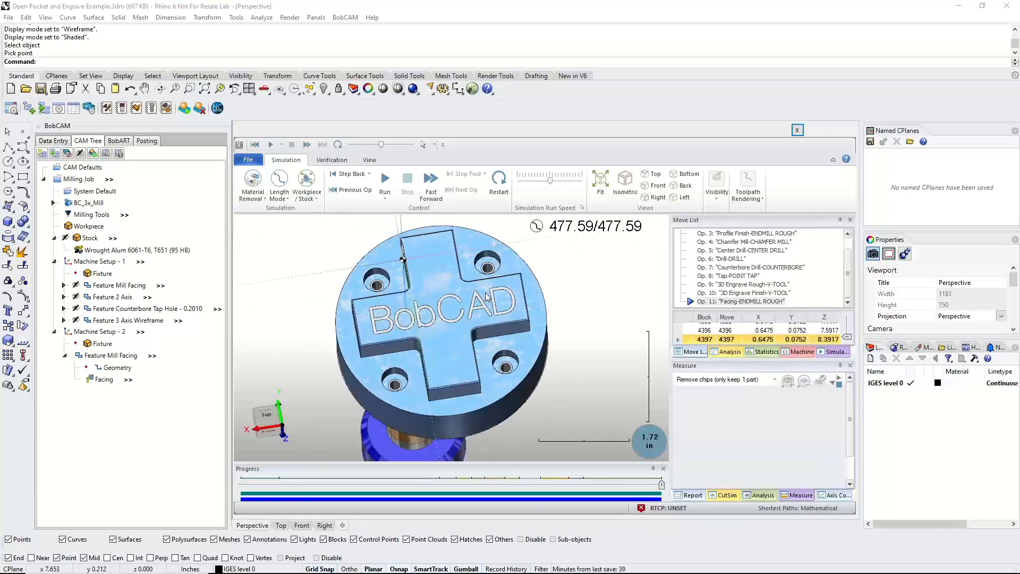
pyautogui.scroll(-1, 345, 365)
pyautogui.scroll(6, 366, 371)
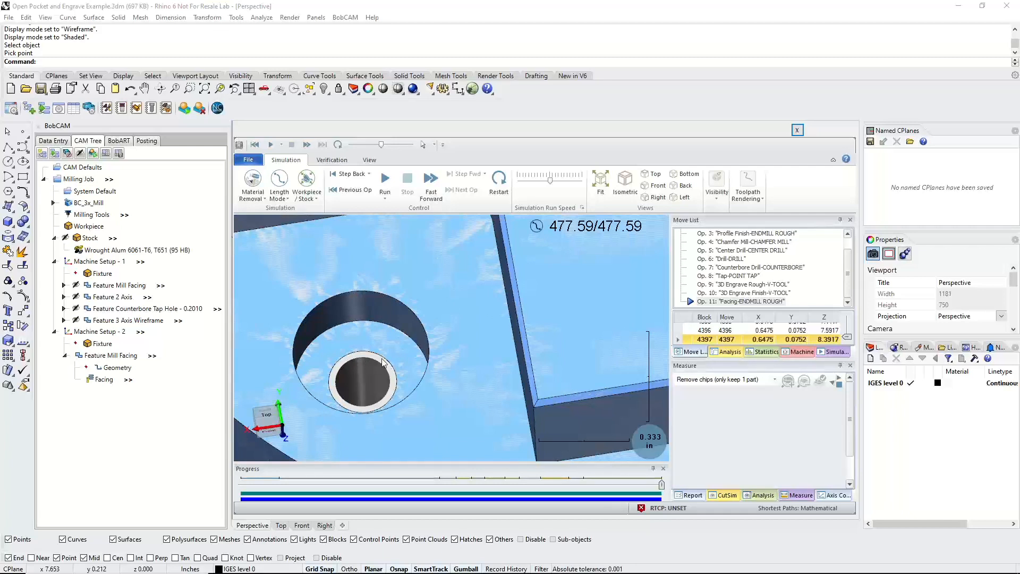
pyautogui.scroll(-5, 484, 396)
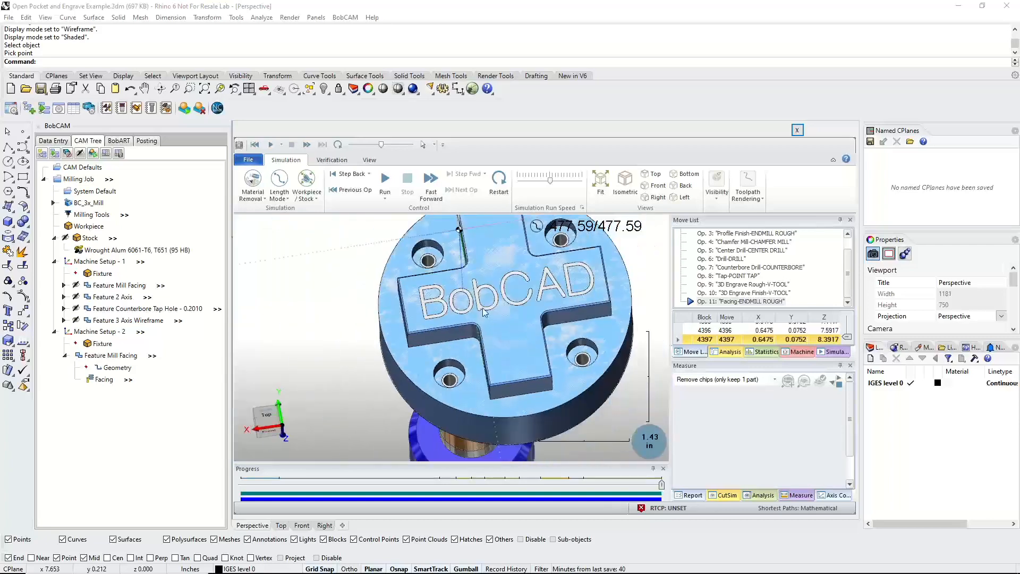
pyautogui.scroll(3, 473, 272)
pyautogui.scroll(1, 472, 272)
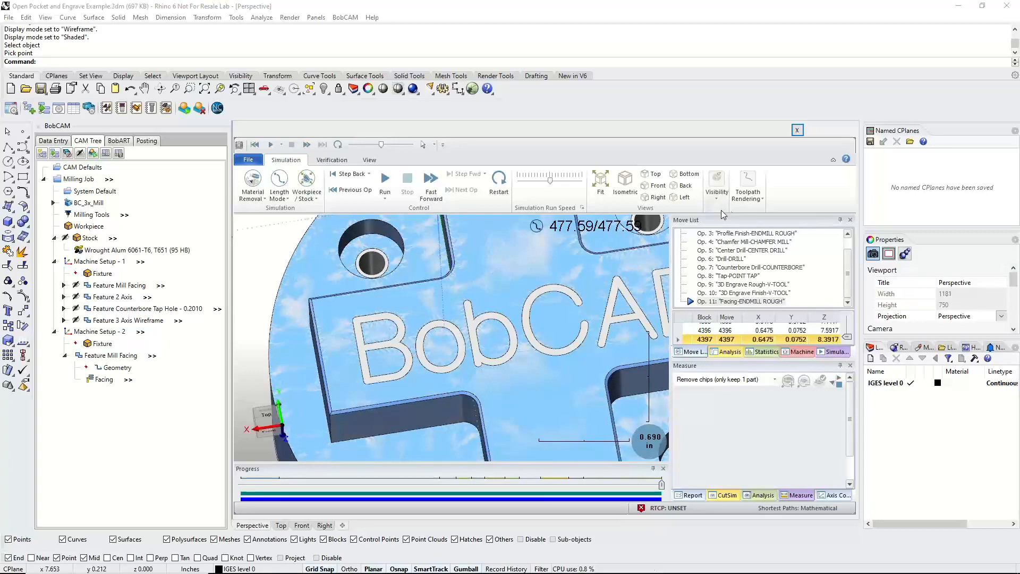
# Examine the cross-shaped boss's chamfered edges and side walls against the workpiece model, and close the simulation
pyautogui.moveTo(529, 359); pyautogui.dragTo(495, 363, button='middle')
pyautogui.scroll(3, 496, 374)
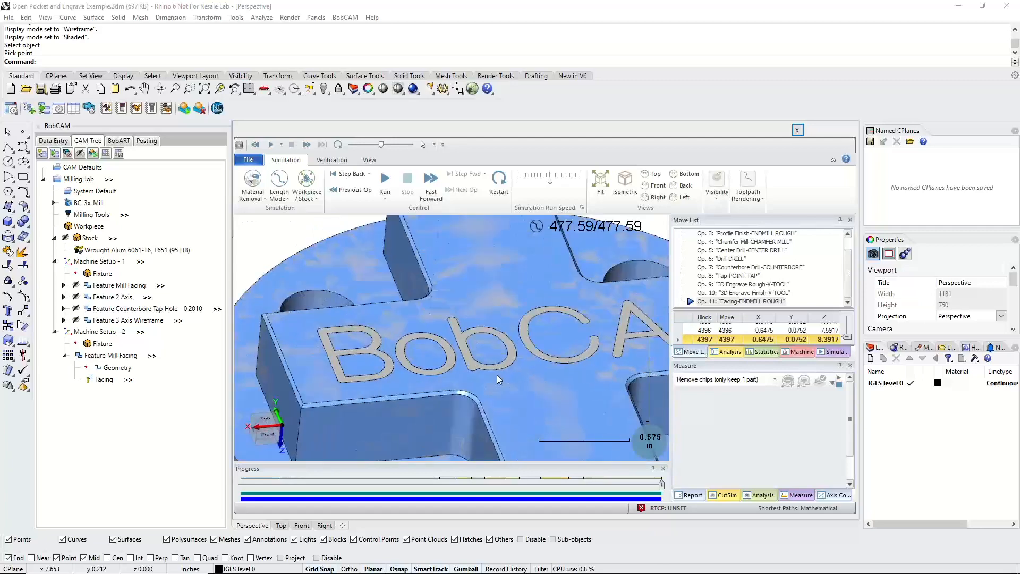
pyautogui.scroll(-5, 502, 380)
pyautogui.scroll(6, 438, 405)
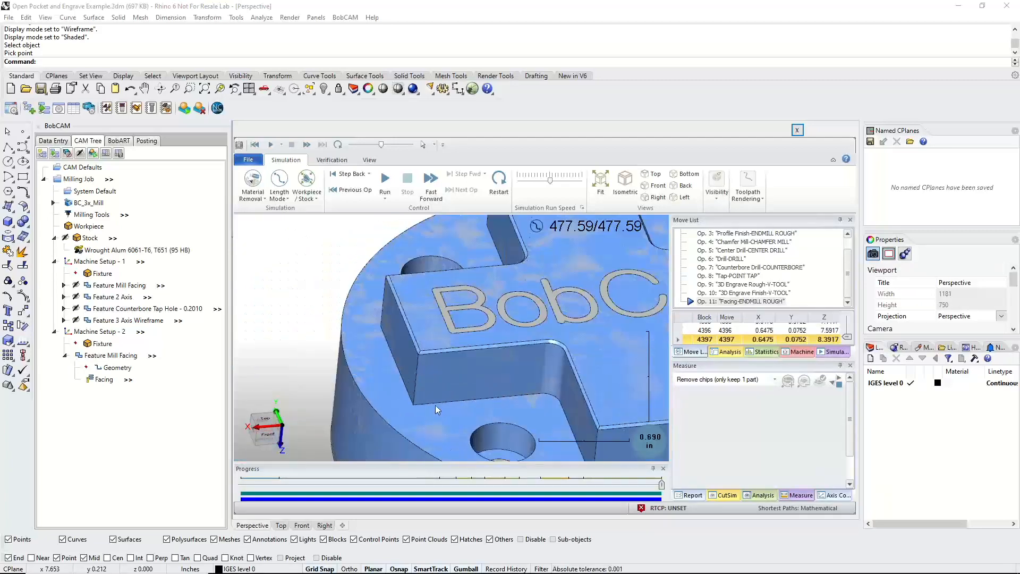
pyautogui.moveTo(401, 350)
pyautogui.mouseDown(button='middle')
pyautogui.moveTo(422, 346)
pyautogui.moveTo(386, 337)
pyautogui.mouseUp(button='middle')
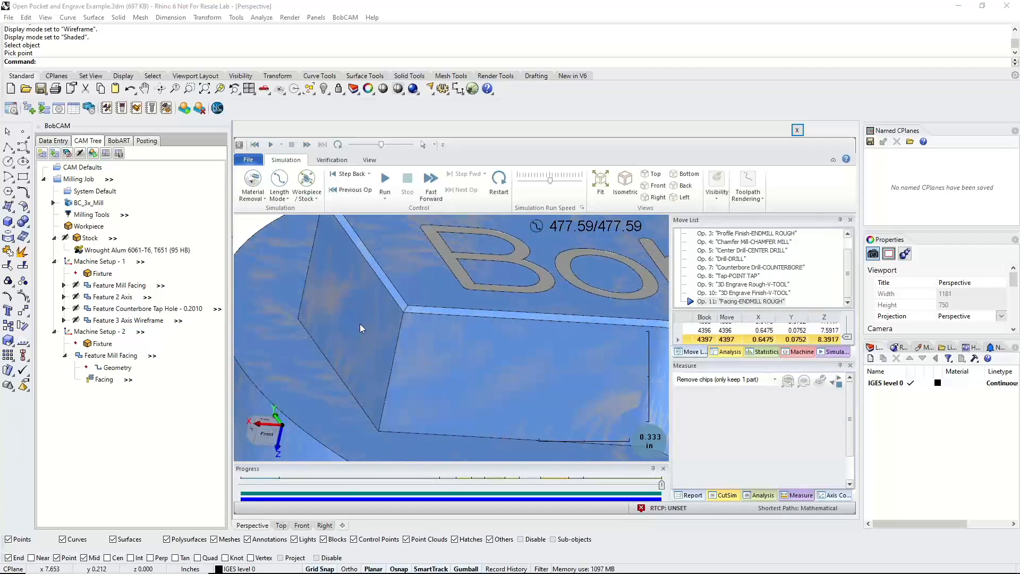
pyautogui.moveTo(359, 324)
pyautogui.mouseDown(button='middle')
pyautogui.moveTo(368, 321)
pyautogui.moveTo(359, 315)
pyautogui.moveTo(360, 331)
pyautogui.mouseUp(button='middle')
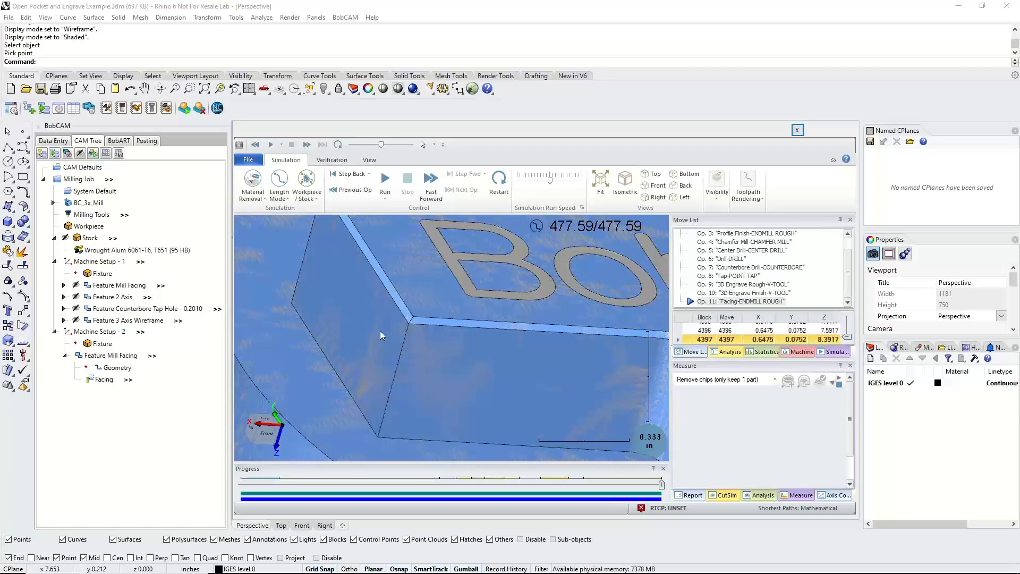
pyautogui.moveTo(428, 375); pyautogui.dragTo(528, 352, button='middle')
pyautogui.scroll(-5, 460, 371)
pyautogui.scroll(-4, 458, 371)
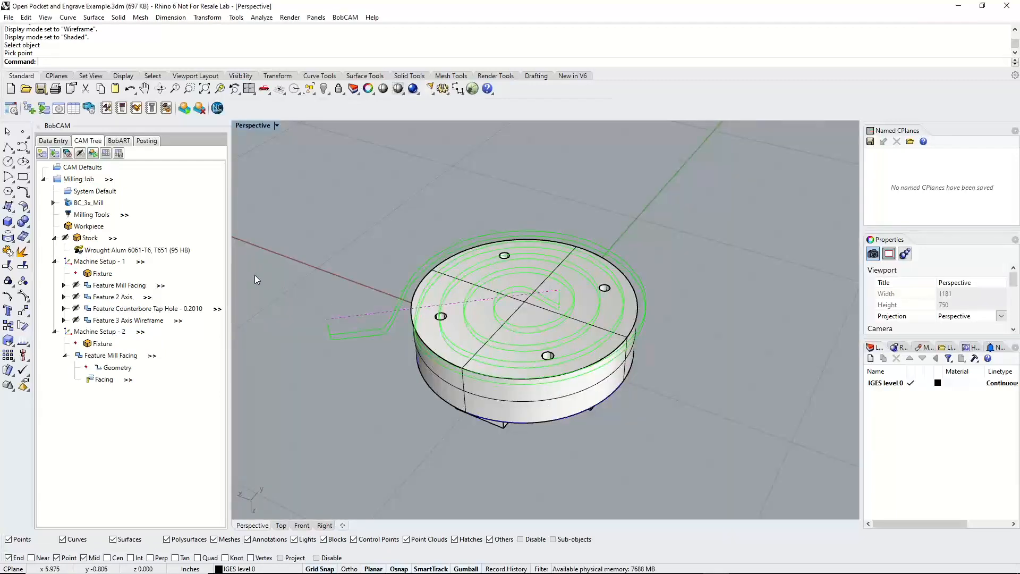
# Check the post processor under BC_3x_Mill, post the milling job, and review the NC code and its save and editor options
pyautogui.click(53, 203)
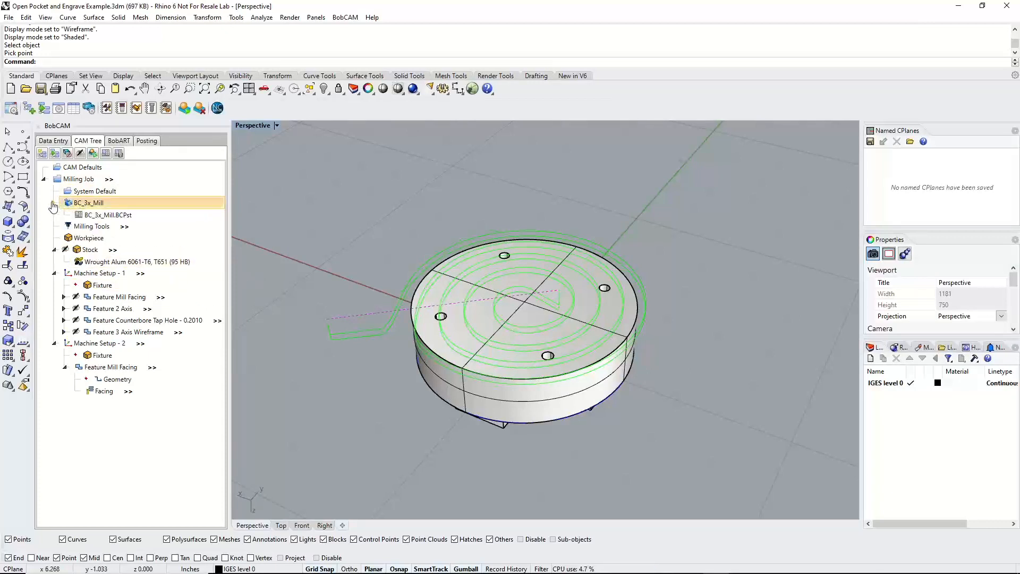
pyautogui.click(111, 216)
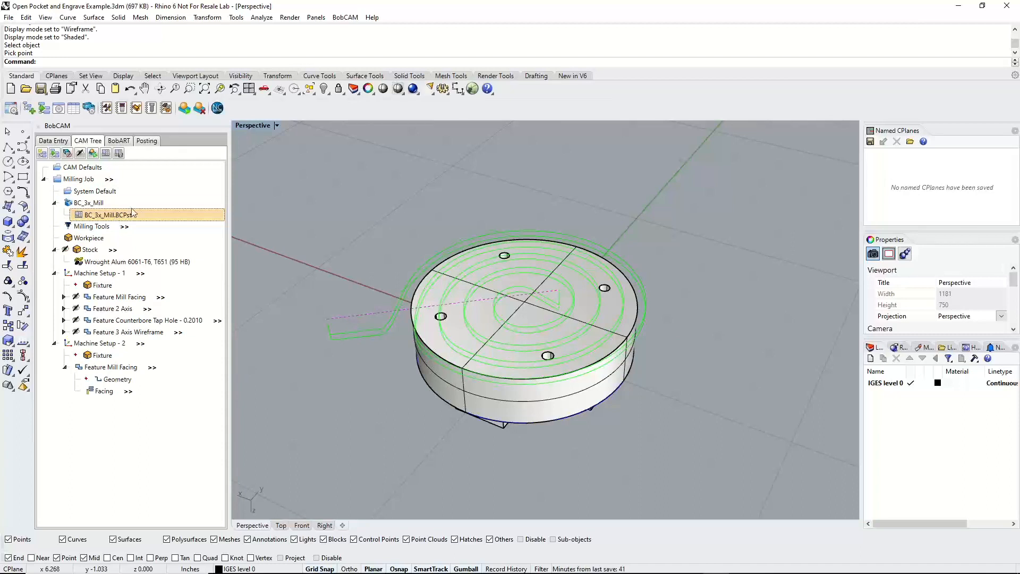
pyautogui.rightClick(82, 181)
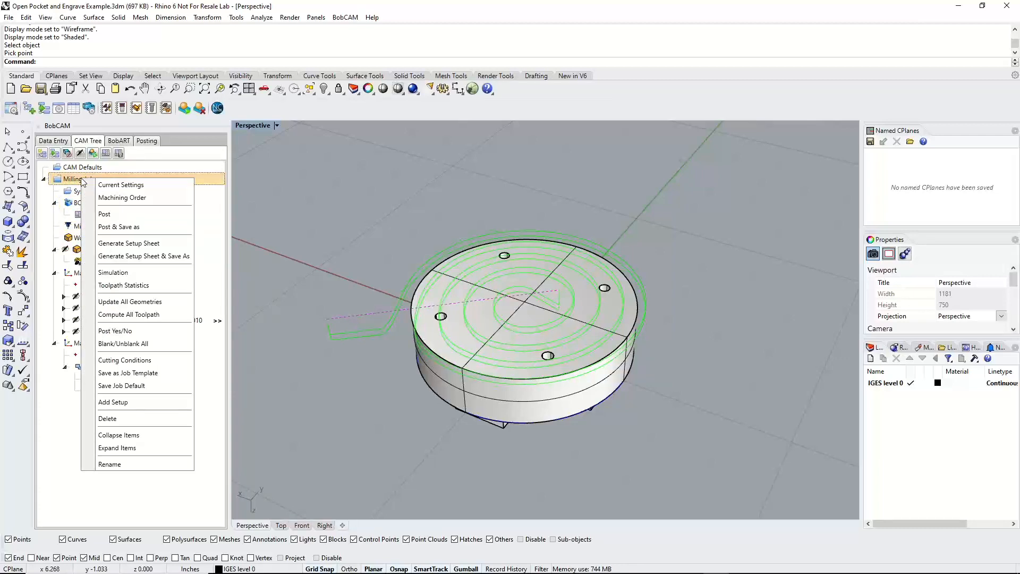
pyautogui.click(108, 216)
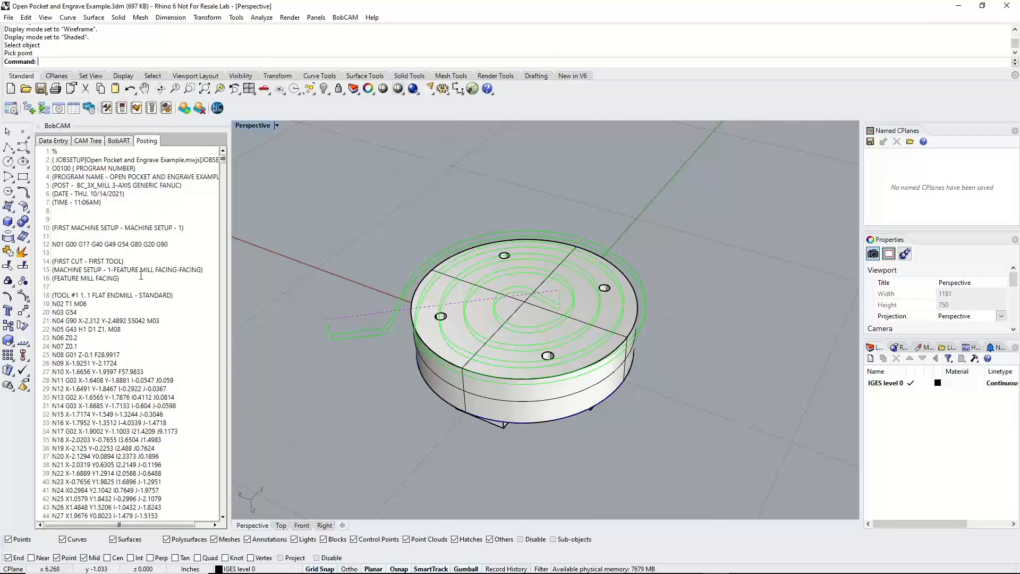
pyautogui.scroll(-20, 141, 276)
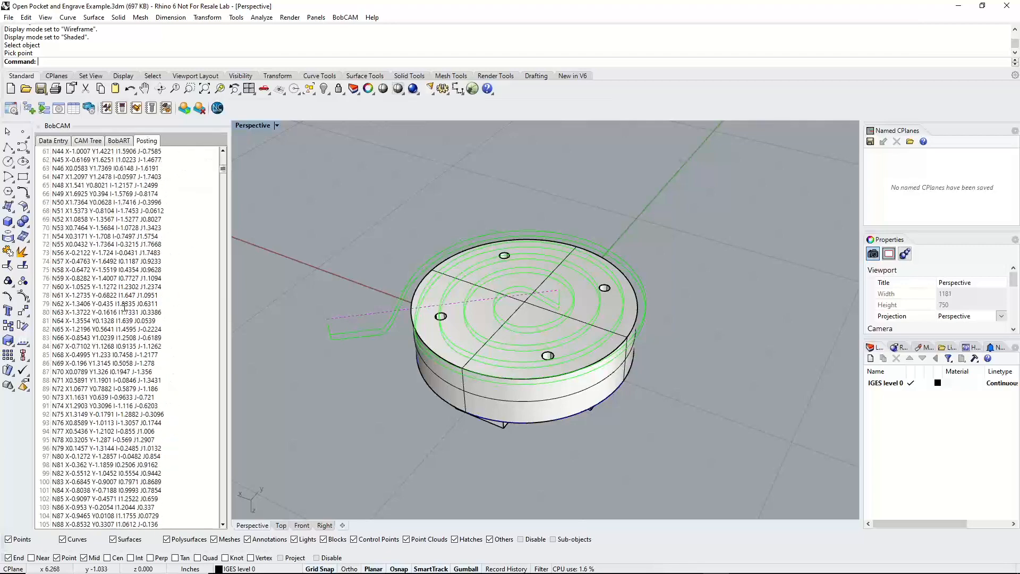
pyautogui.scroll(20, 125, 308)
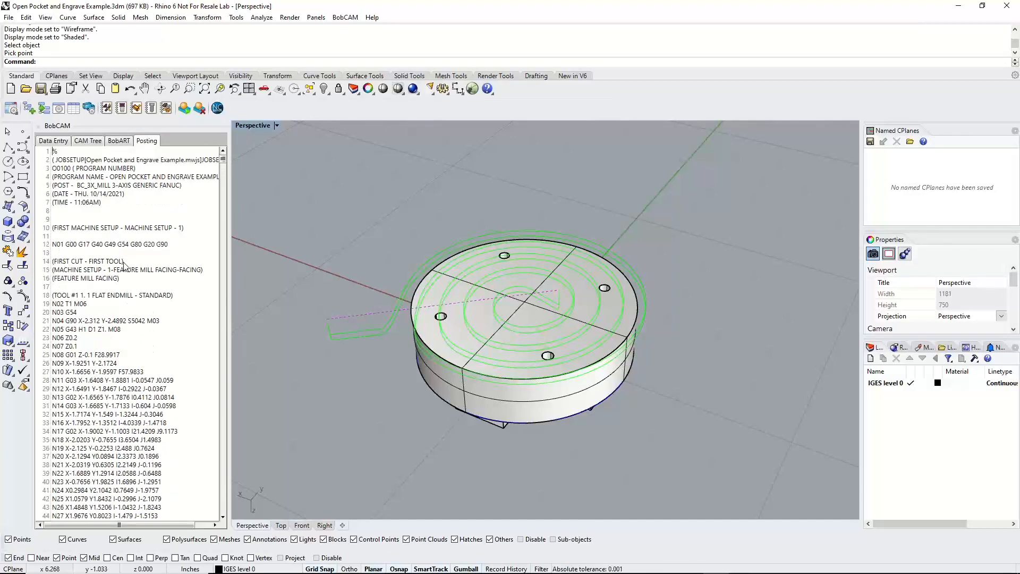
pyautogui.rightClick(123, 264)
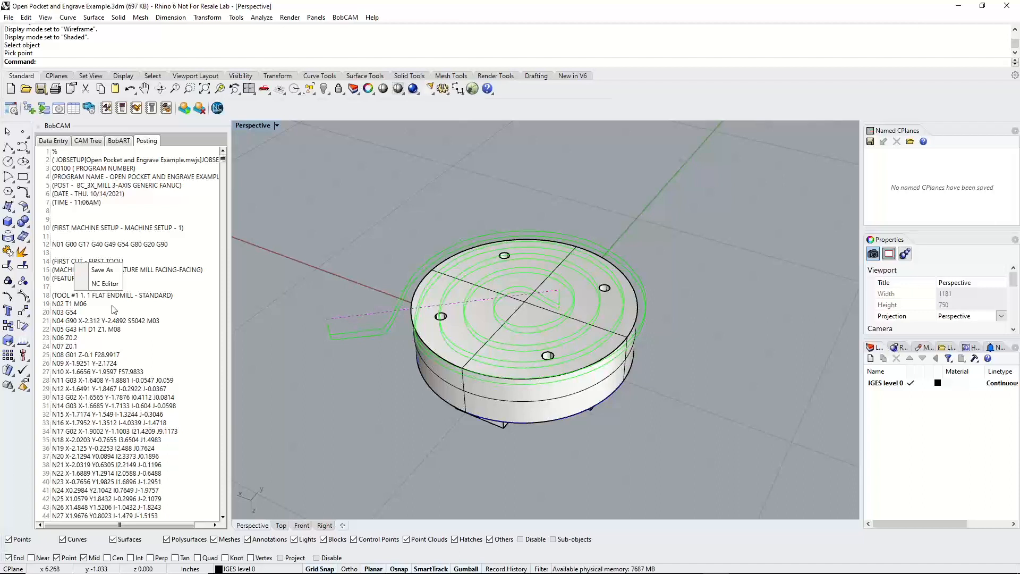
pyautogui.click(118, 309)
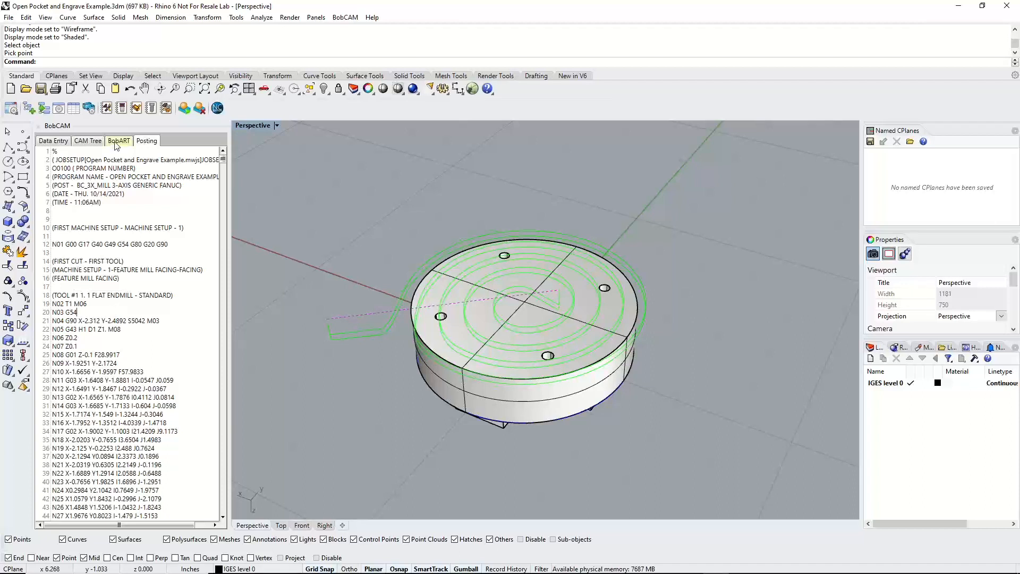
# Open the milling job's machining order and check where the Machine Setup - 2 facing operation sits in the list
pyautogui.click(88, 140)
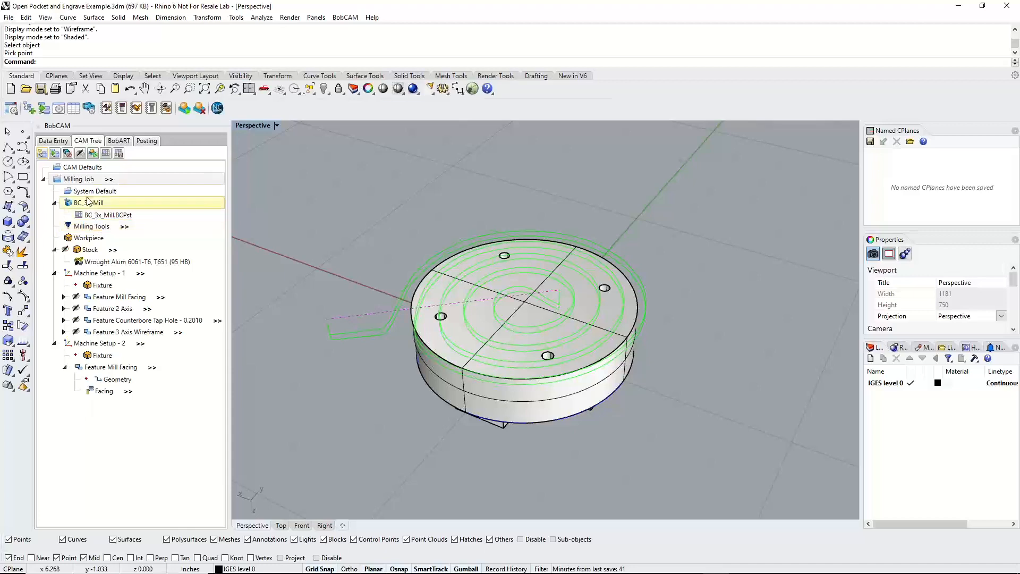
pyautogui.rightClick(83, 180)
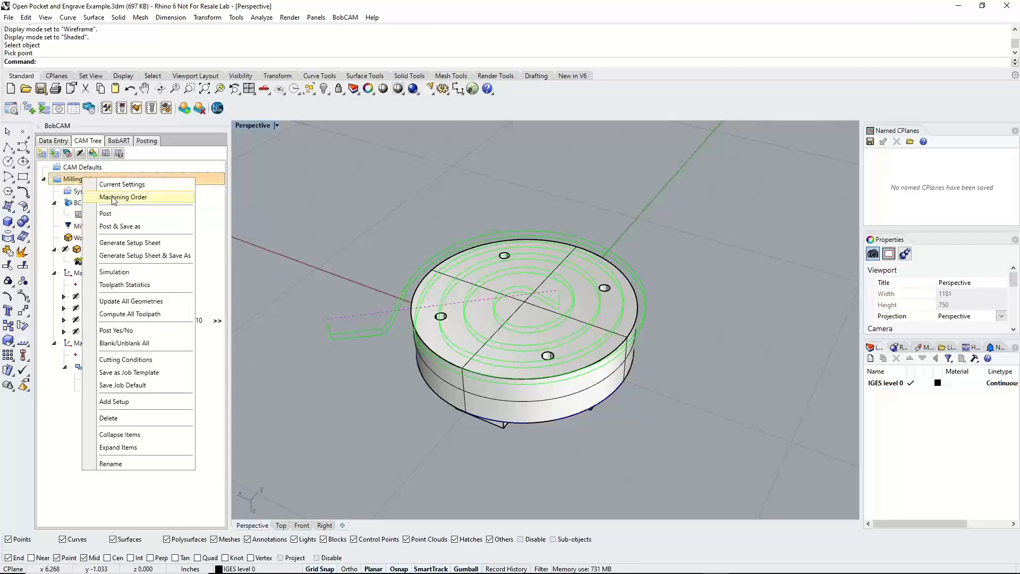
pyautogui.click(113, 198)
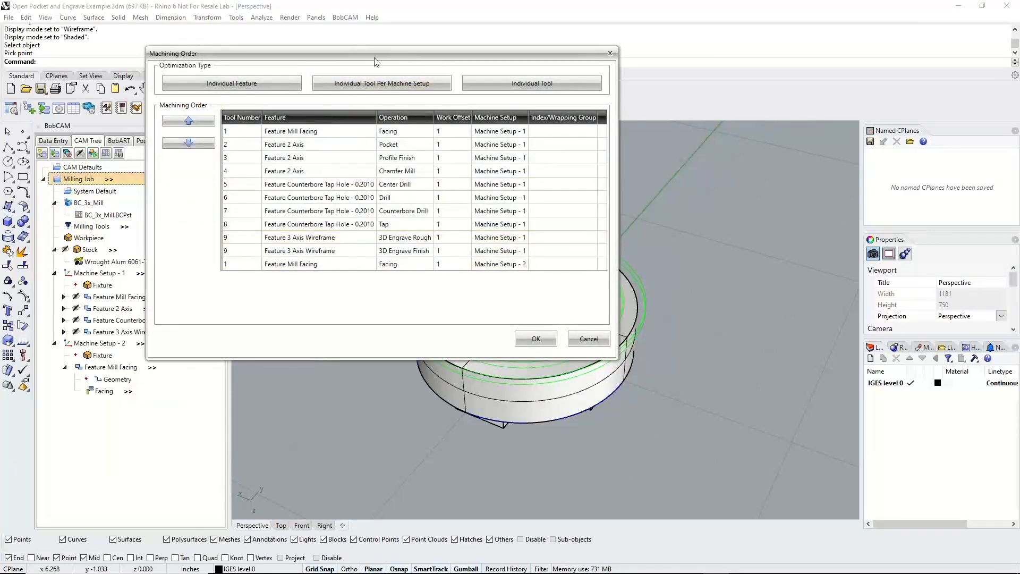
pyautogui.moveTo(375, 62); pyautogui.dragTo(540, 82)
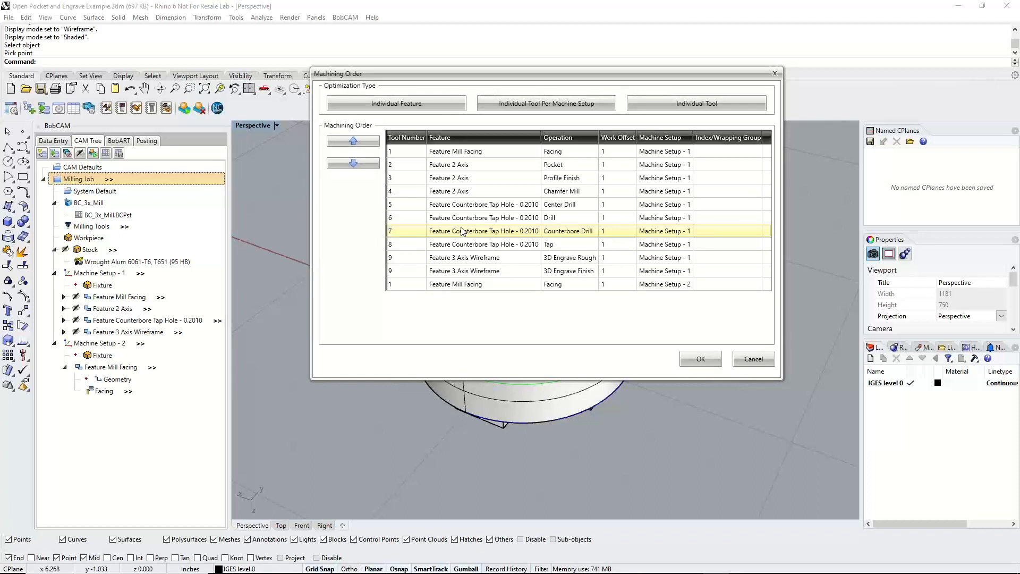
pyautogui.click(447, 285)
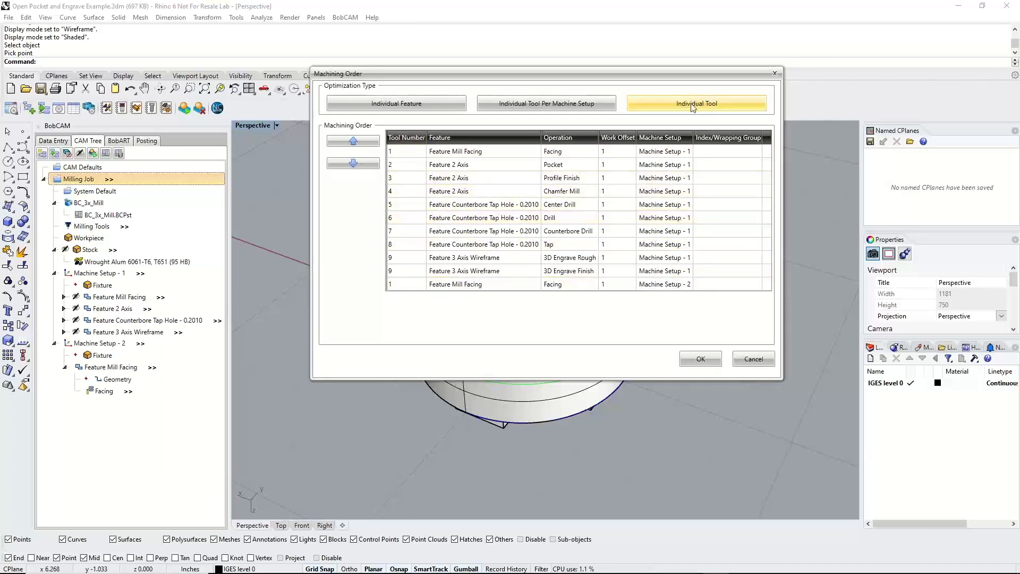
# Optimize the machining order by Individual Tool and compare the facing operations of Machine Setup - 1 and Machine Setup - 2
pyautogui.click(668, 103)
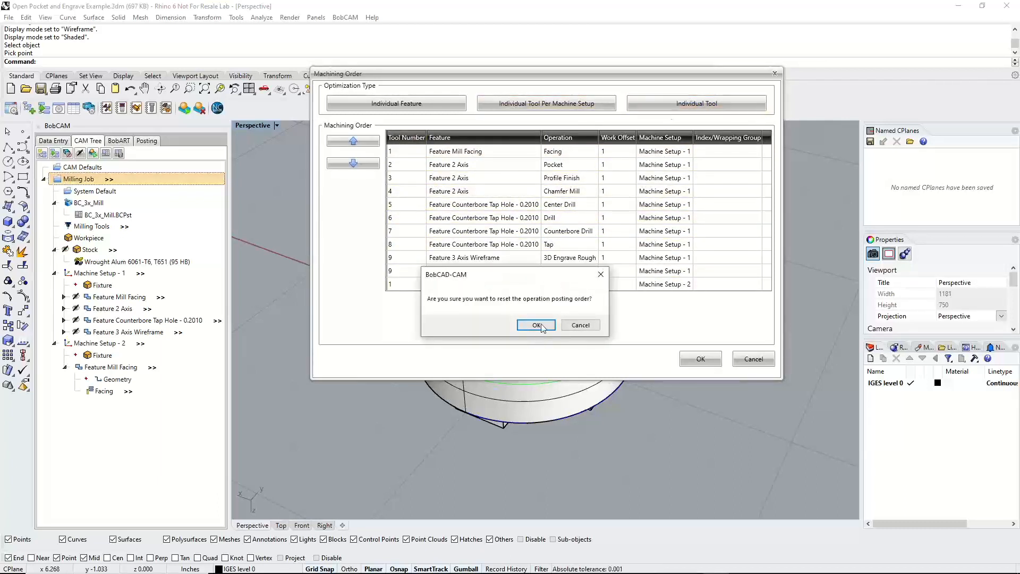
pyautogui.click(537, 325)
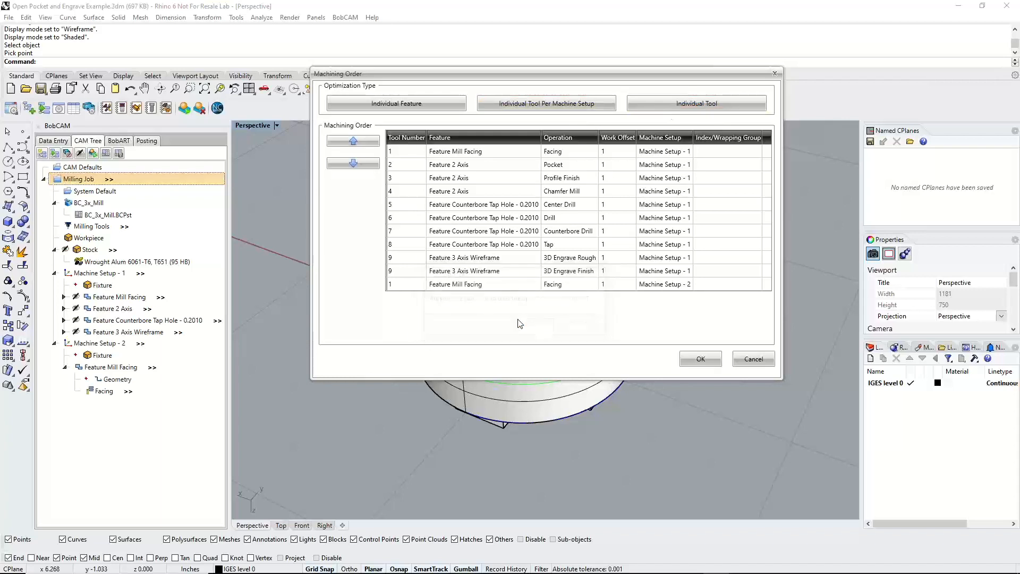
pyautogui.click(416, 155)
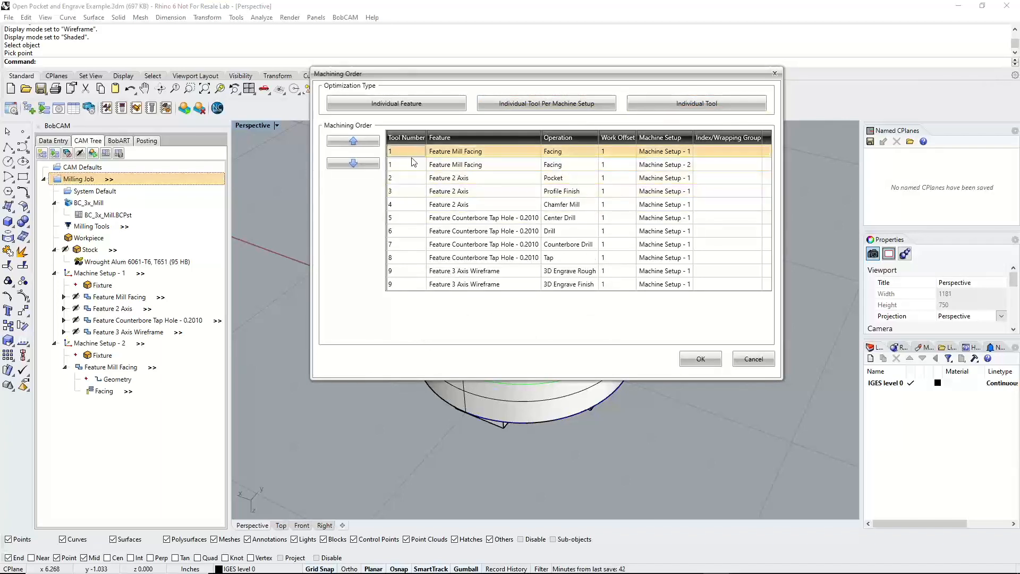
pyautogui.click(674, 165)
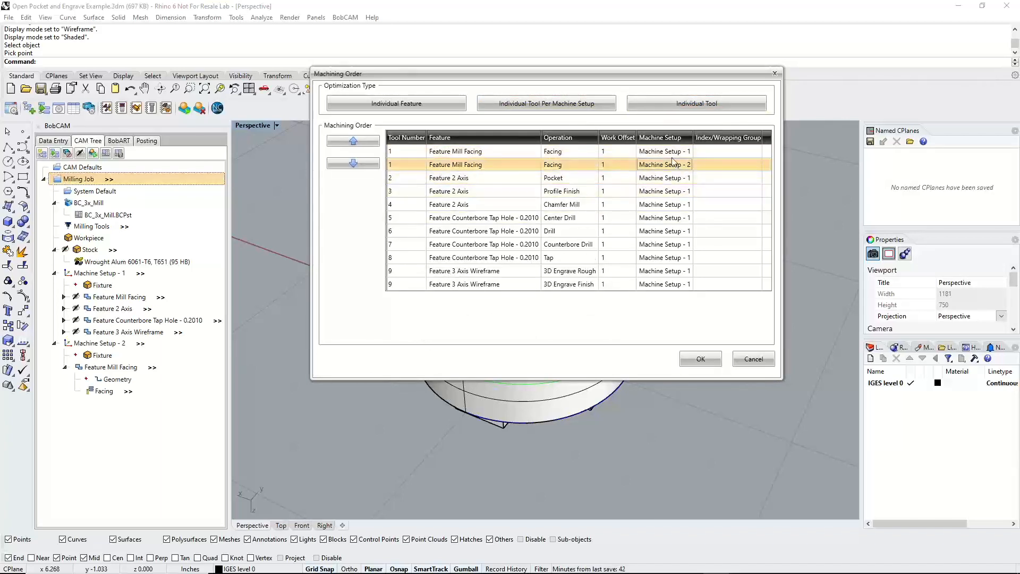
pyautogui.click(576, 153)
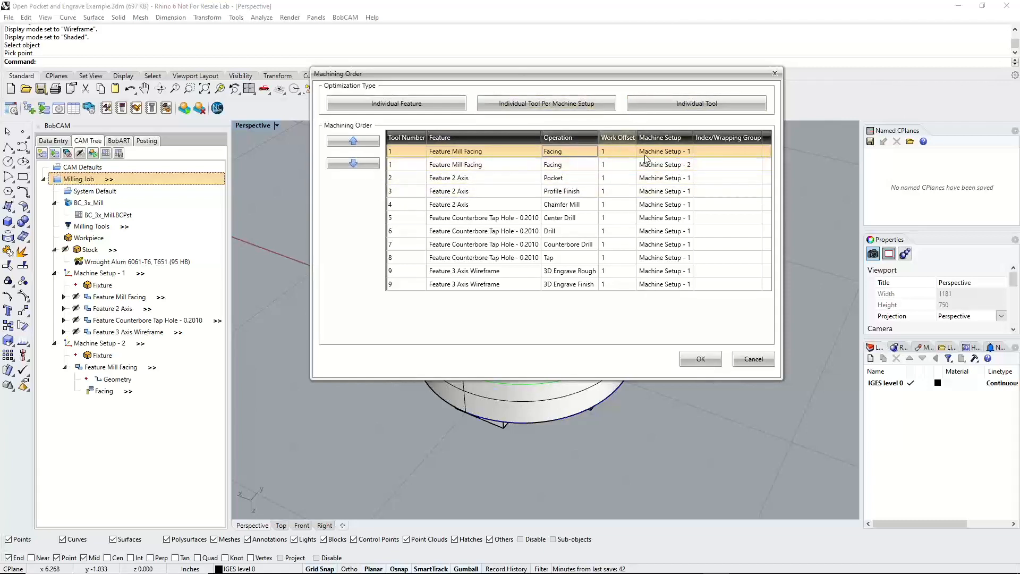
pyautogui.click(658, 167)
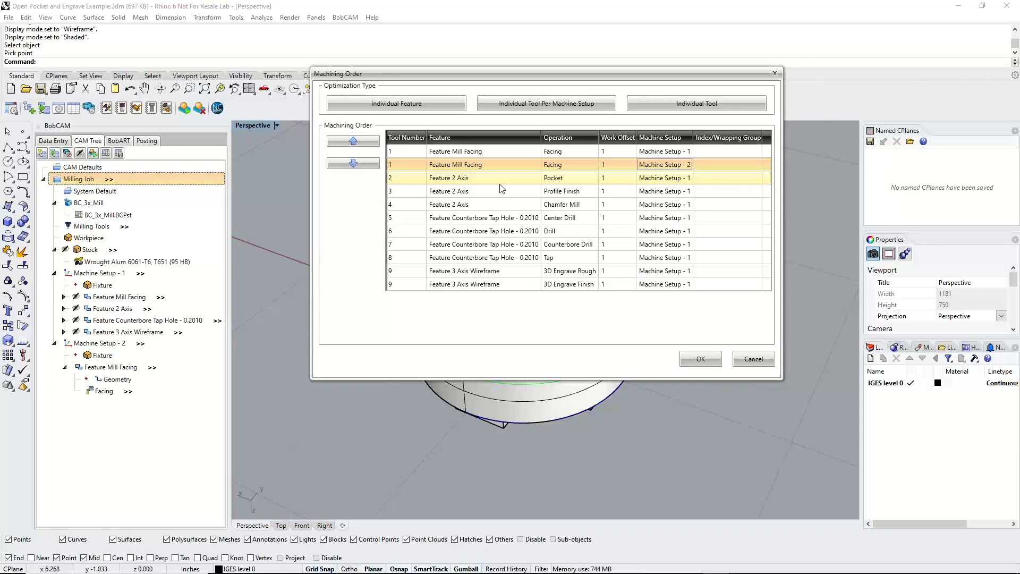
# Reset the machining order by Individual Tool Per Machine Setup, switch it to Individual Feature, and accept the order
pyautogui.click(535, 105)
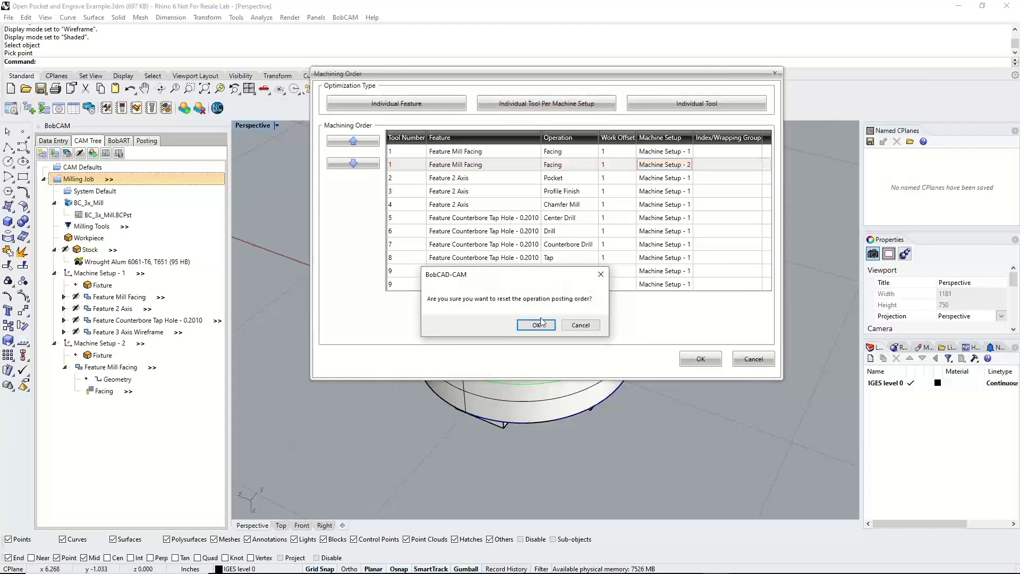
pyautogui.click(541, 326)
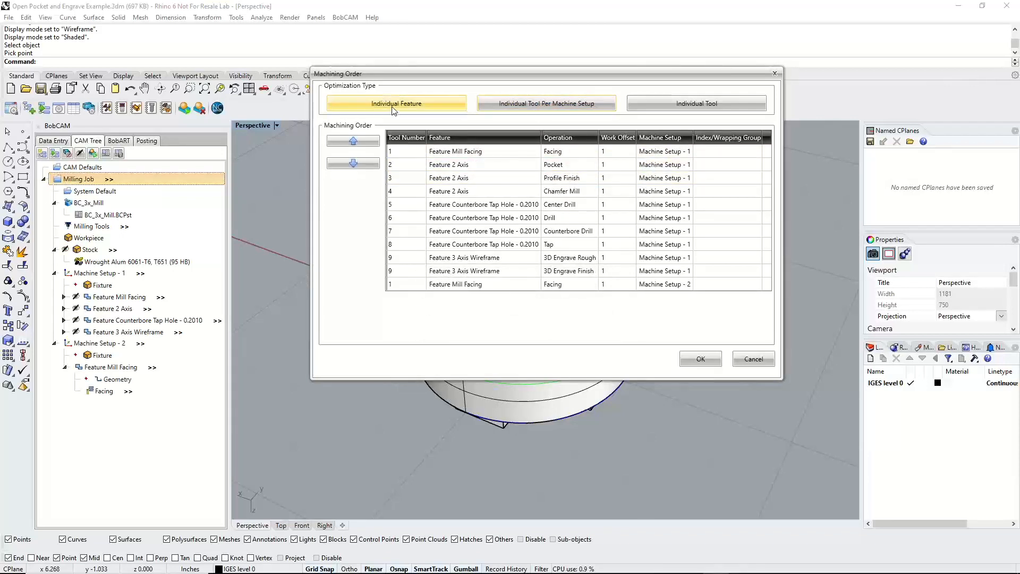
pyautogui.click(394, 106)
pyautogui.click(533, 325)
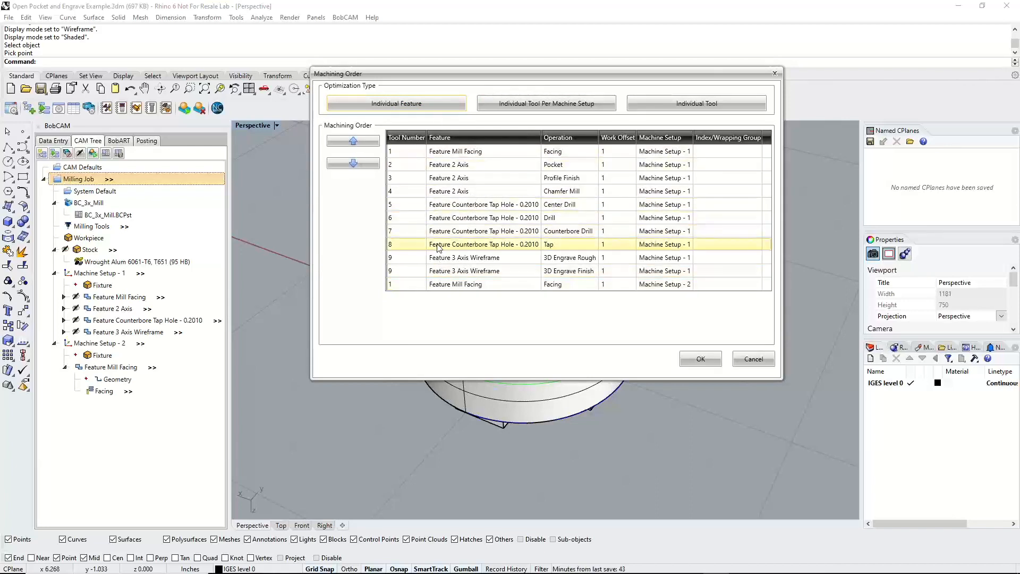
pyautogui.click(692, 360)
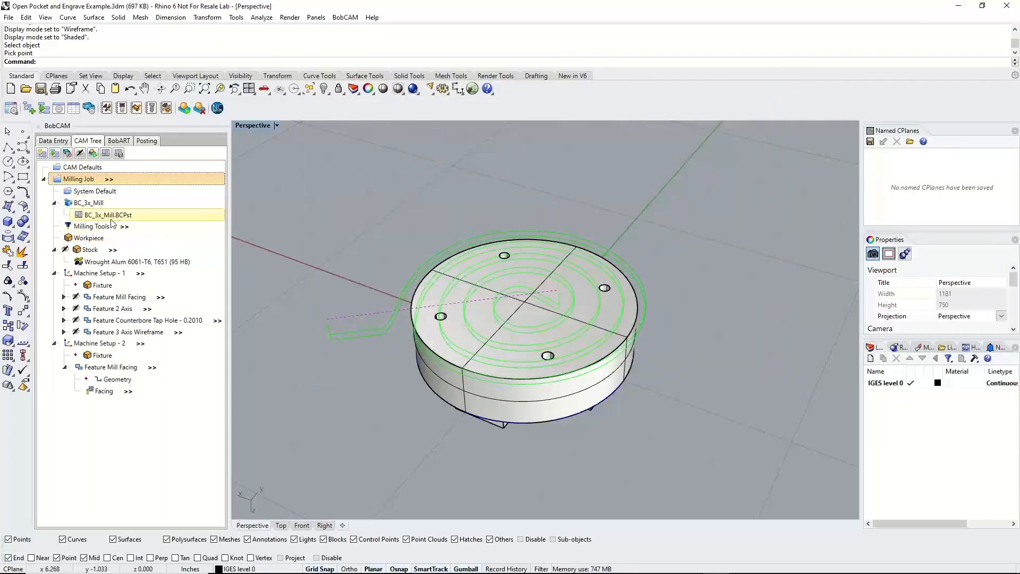
# Generate a setup sheet for the milling job from the Full Setup Sheet template
pyautogui.rightClick(88, 181)
pyautogui.click(143, 242)
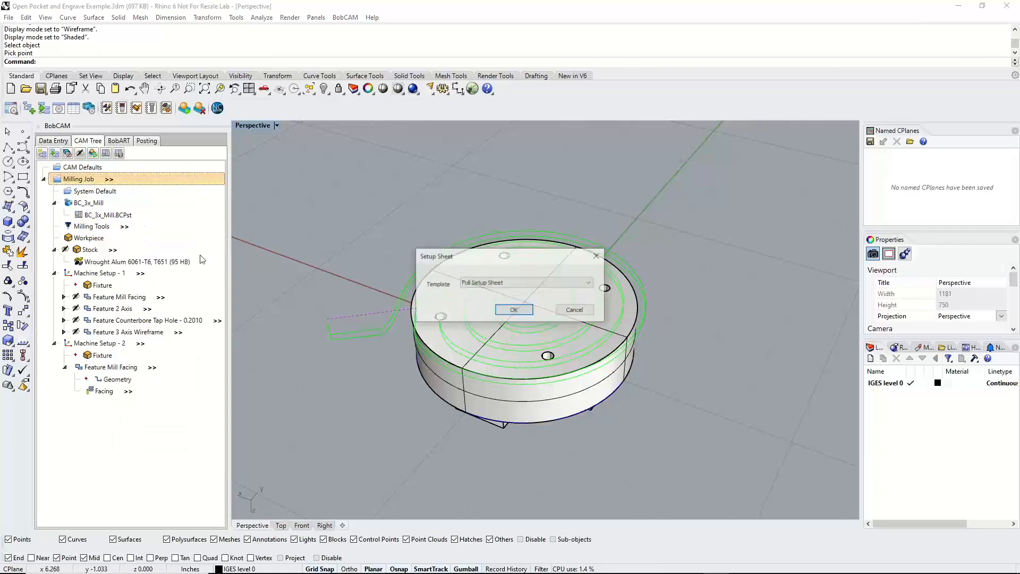
pyautogui.click(518, 285)
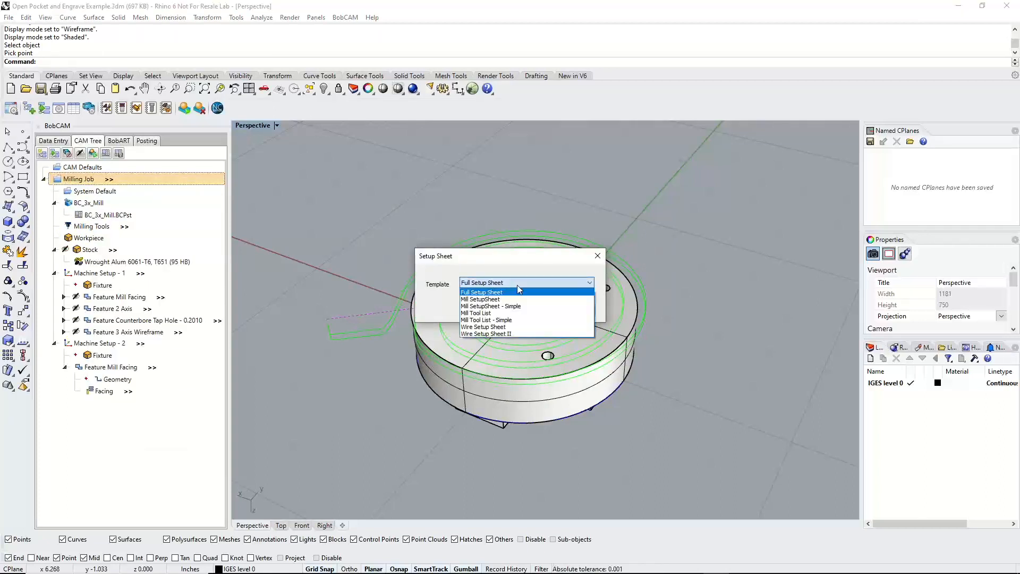
pyautogui.click(517, 285)
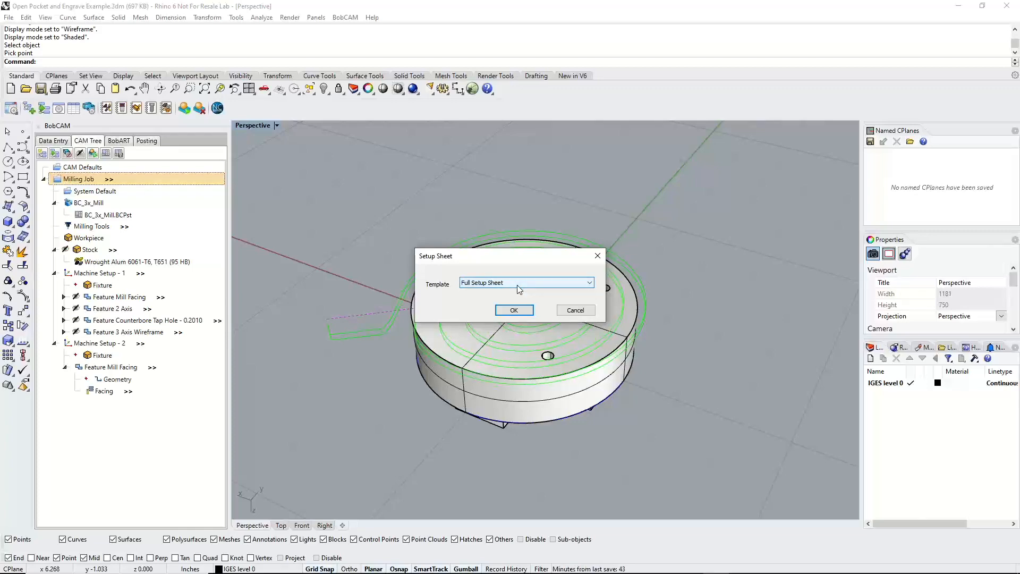
pyautogui.click(514, 310)
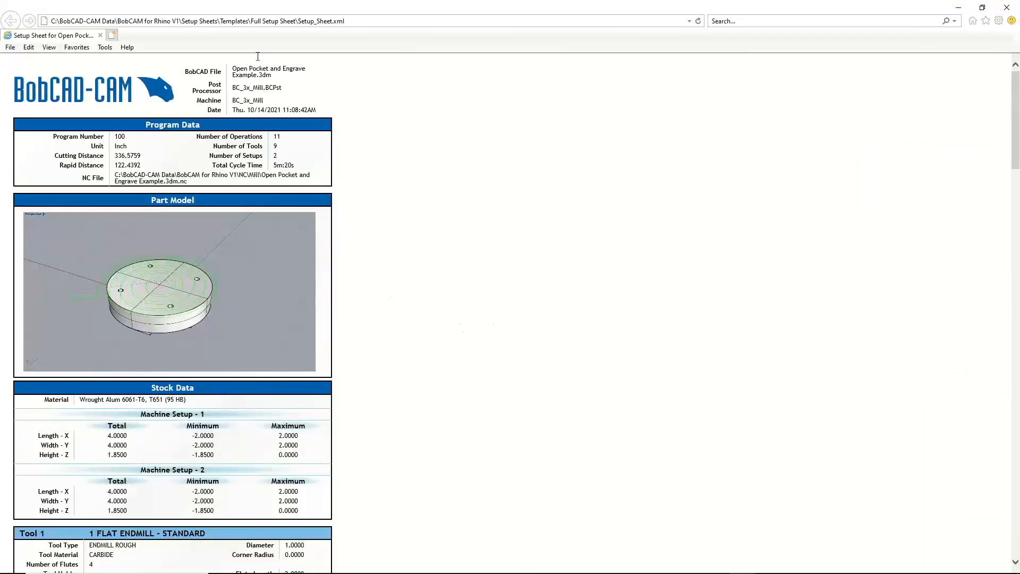
# Review the setup sheet's tool list, total cycle time and BobCAD file name
pyautogui.scroll(-8, 282, 289)
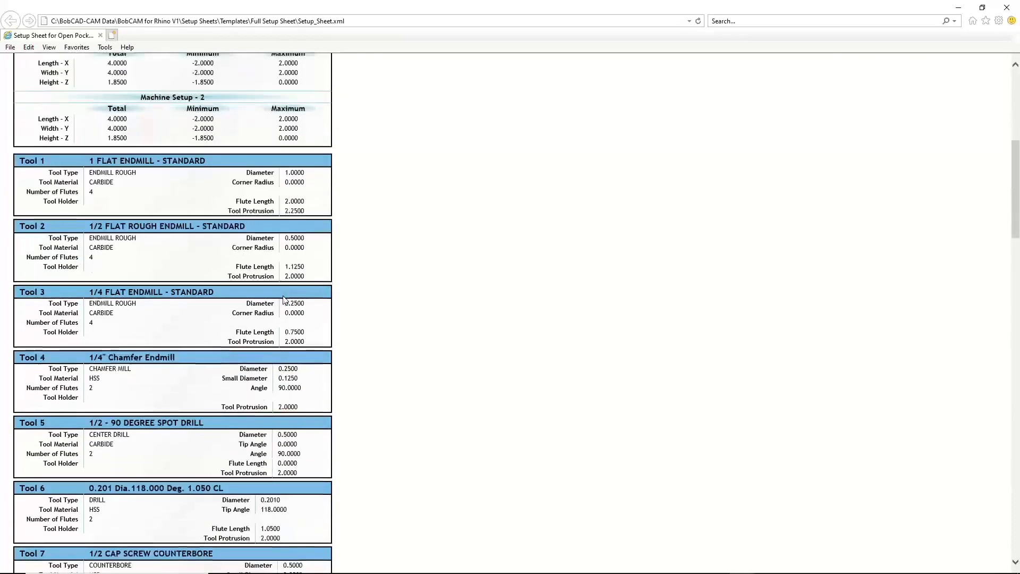
pyautogui.scroll(-4, 283, 299)
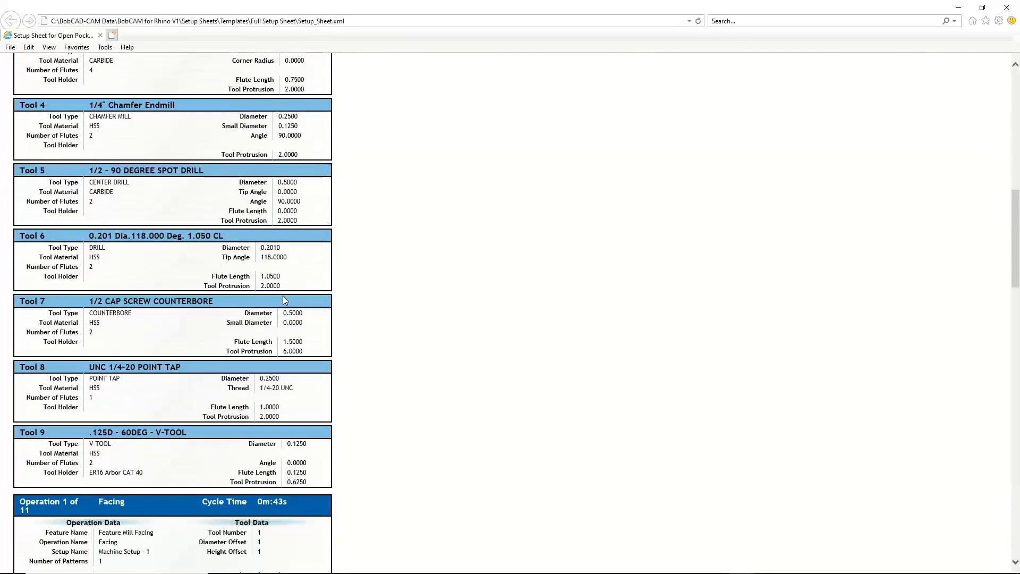
pyautogui.scroll(6, 283, 299)
pyautogui.scroll(7, 282, 299)
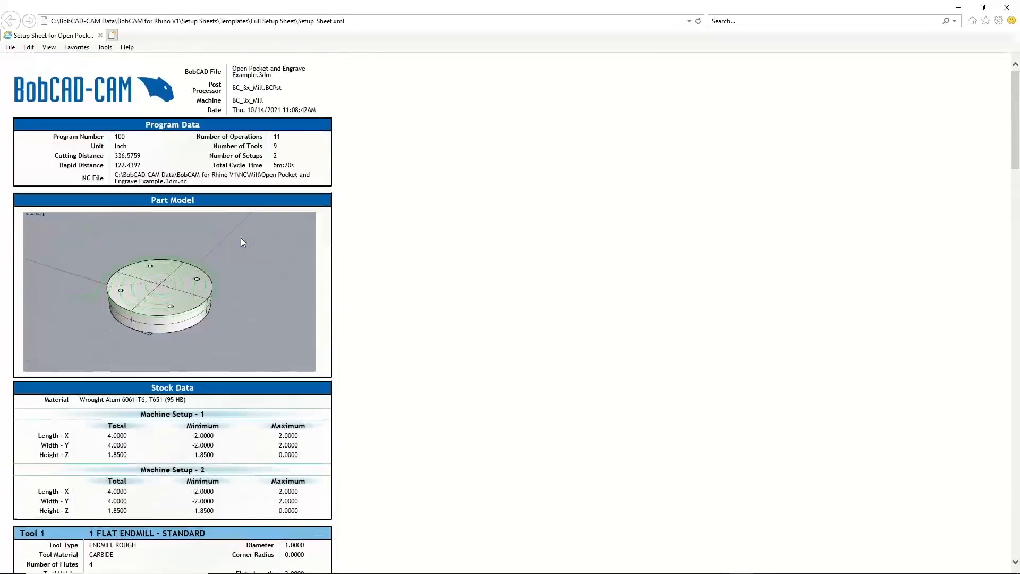
pyautogui.doubleClick(283, 166)
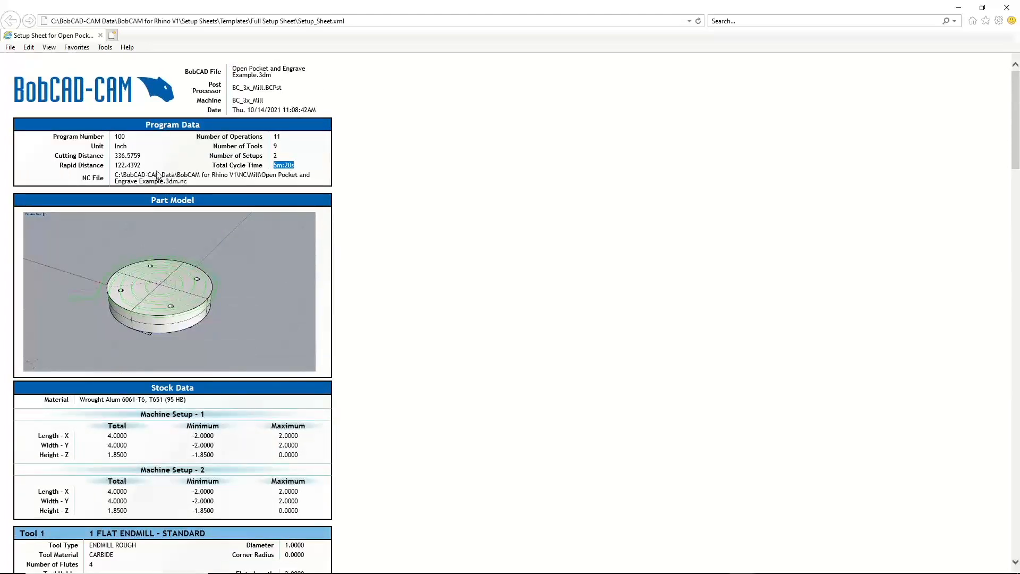
pyautogui.moveTo(272, 76); pyautogui.dragTo(233, 68)
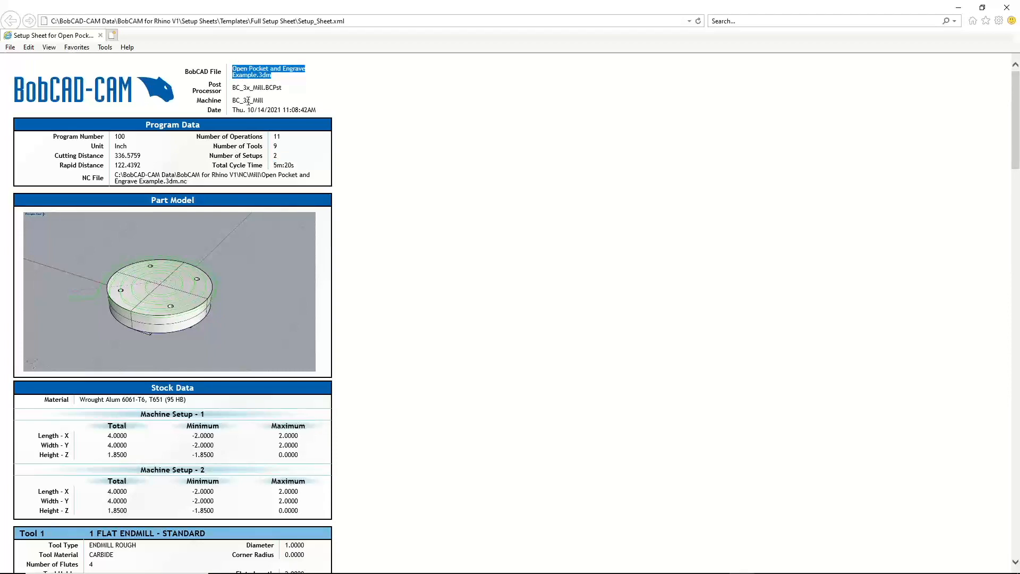
# Examine the setup sheet's operation sections through the last one, checking the first facing operation's cycle time, feedrates and diameter offset
pyautogui.scroll(-13, 244, 168)
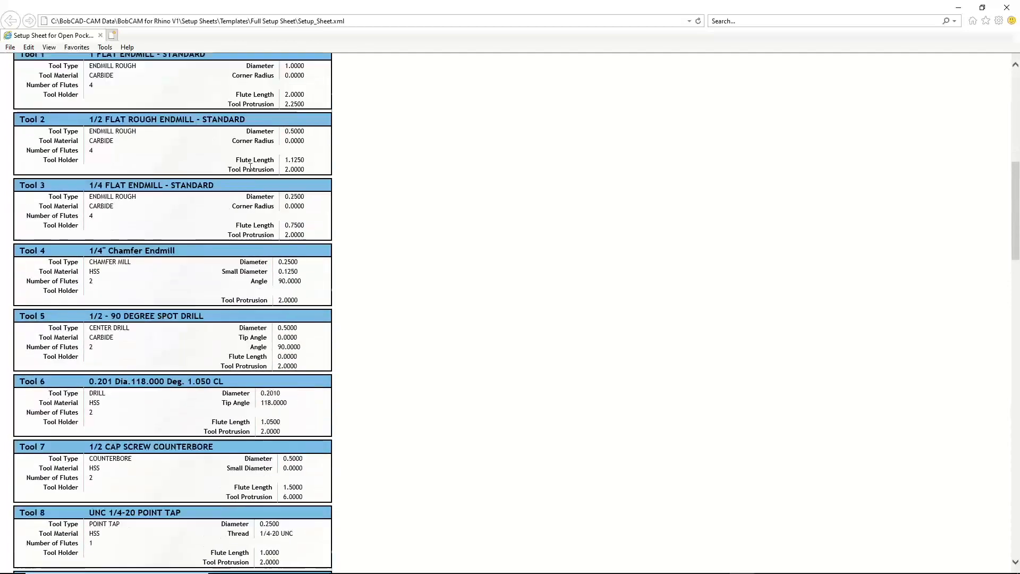
pyautogui.scroll(-6, 241, 129)
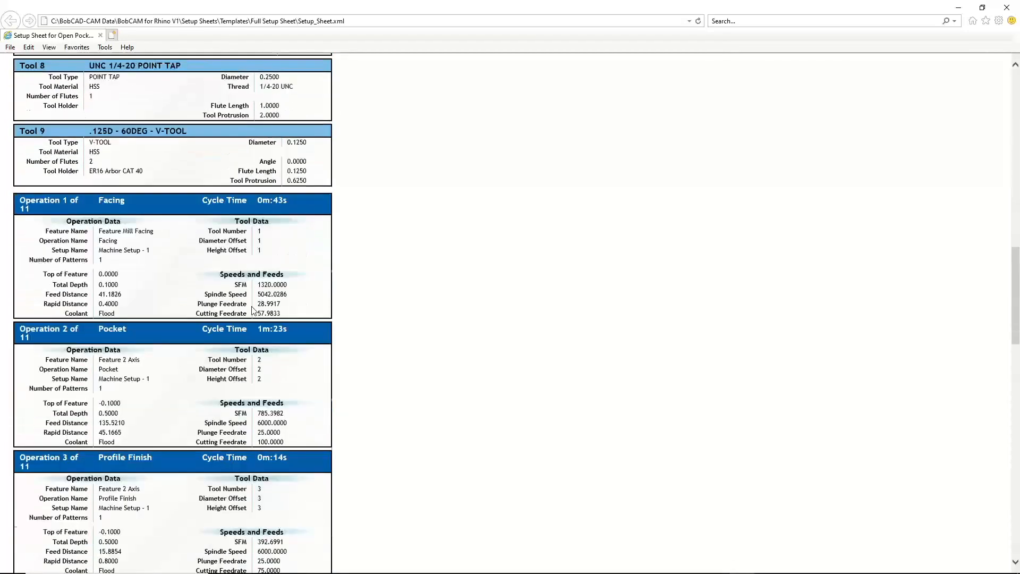
pyautogui.moveTo(288, 113); pyautogui.dragTo(260, 117)
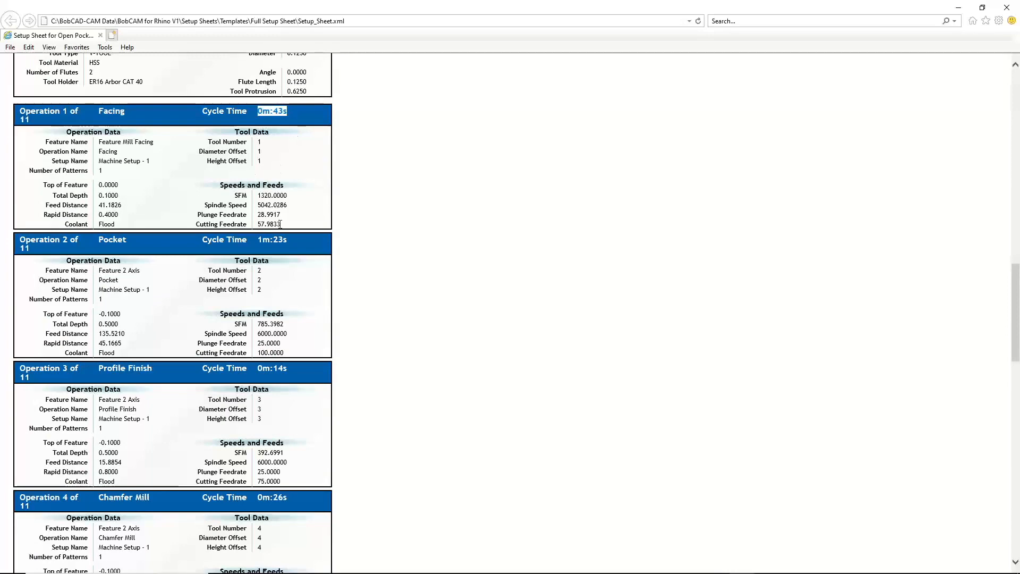
pyautogui.moveTo(281, 224); pyautogui.dragTo(258, 215)
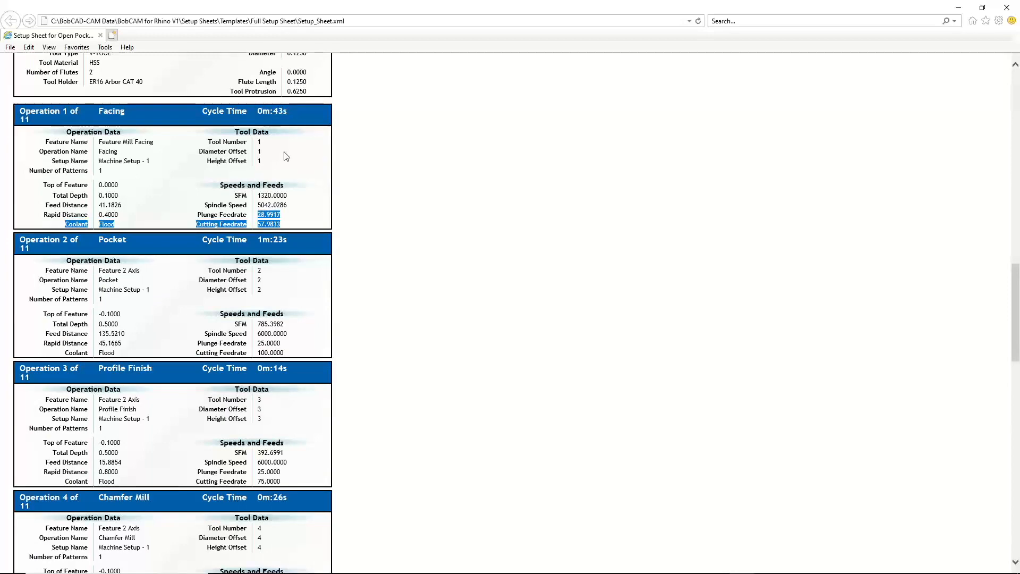
pyautogui.moveTo(267, 152); pyautogui.dragTo(243, 151)
pyautogui.scroll(-7, 278, 189)
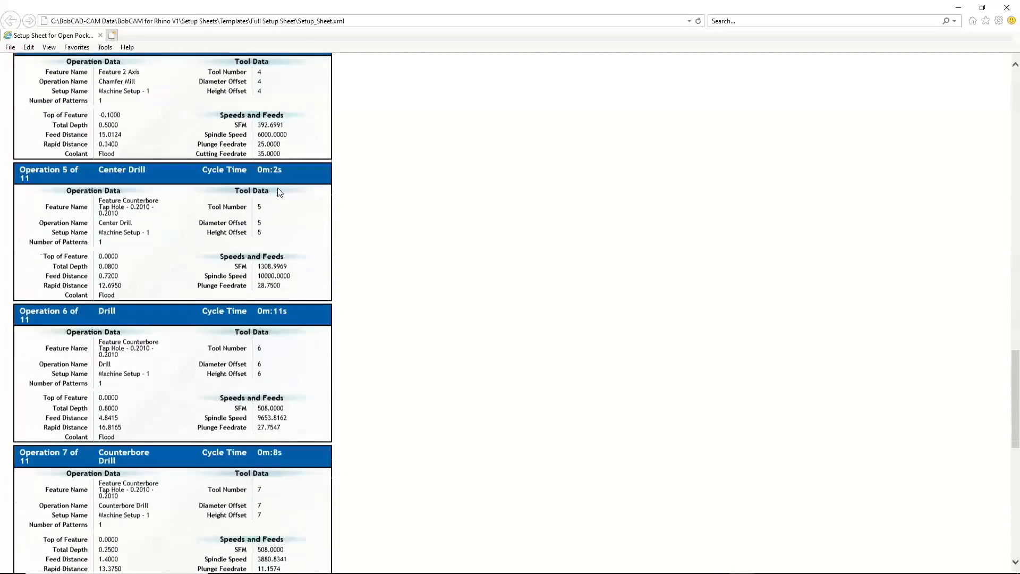
pyautogui.scroll(-10, 279, 191)
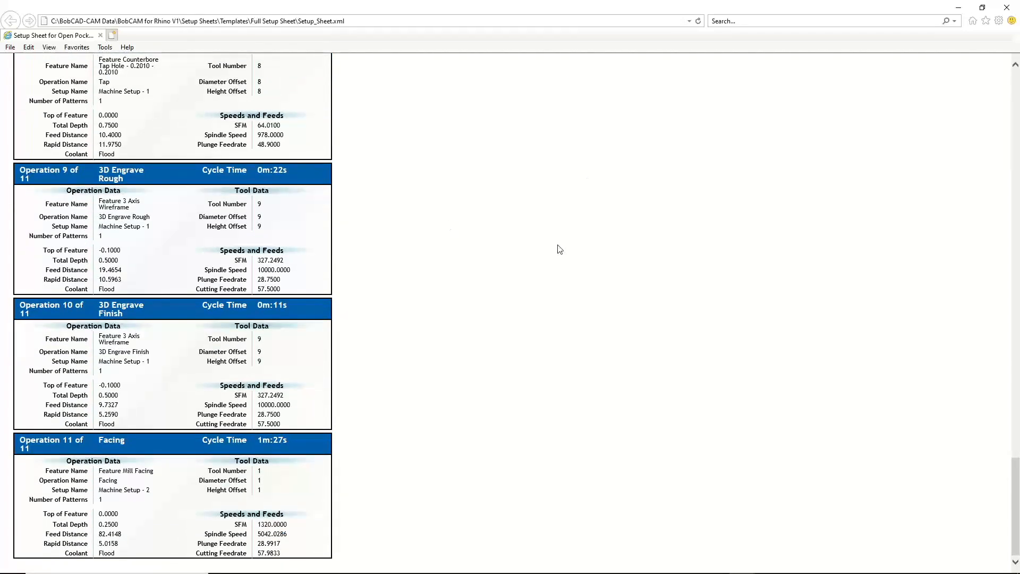
# Print all pages of the setup sheet with Microsoft Print to PDF
pyautogui.rightClick(384, 169)
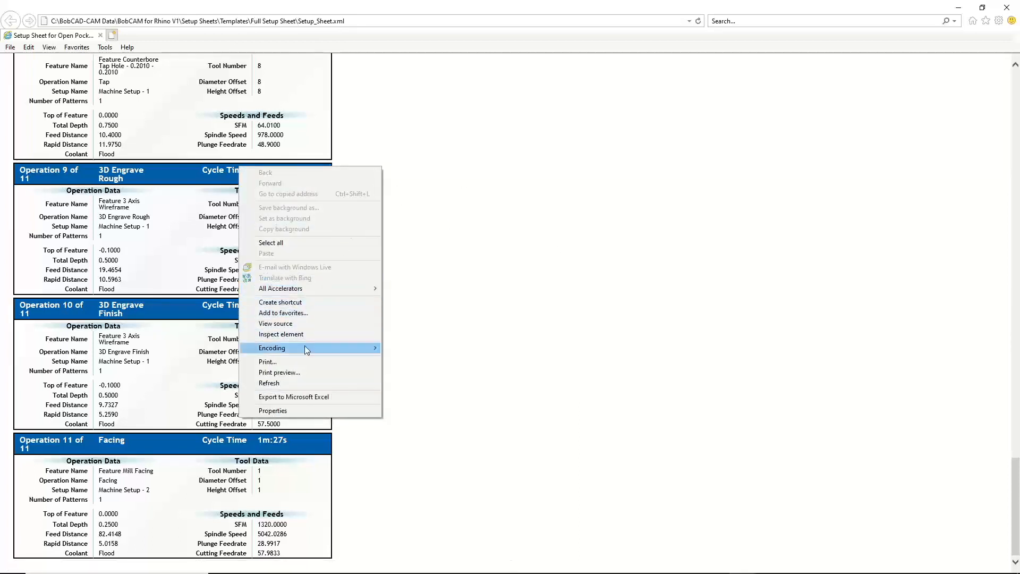
pyautogui.click(302, 361)
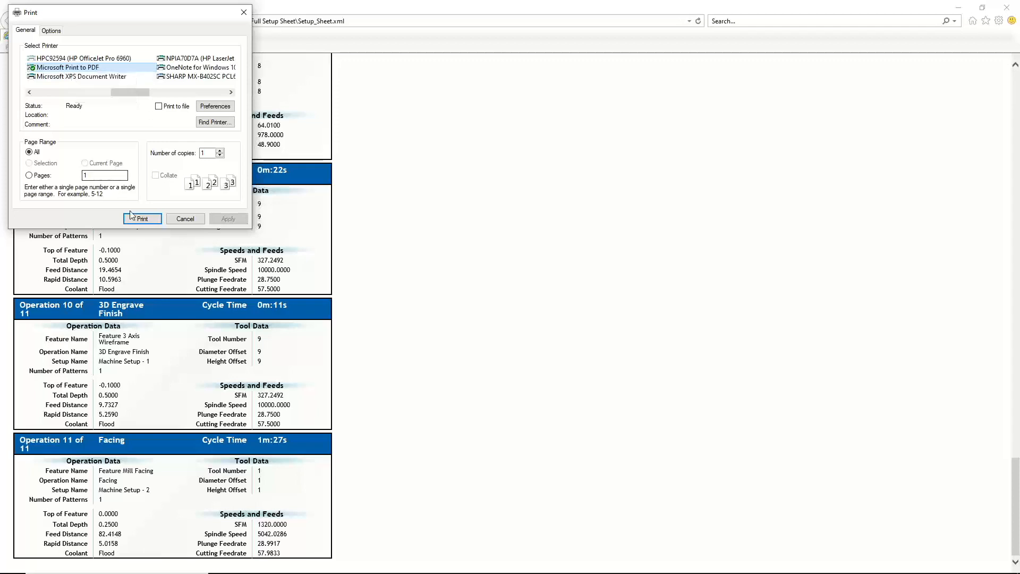
pyautogui.click(142, 218)
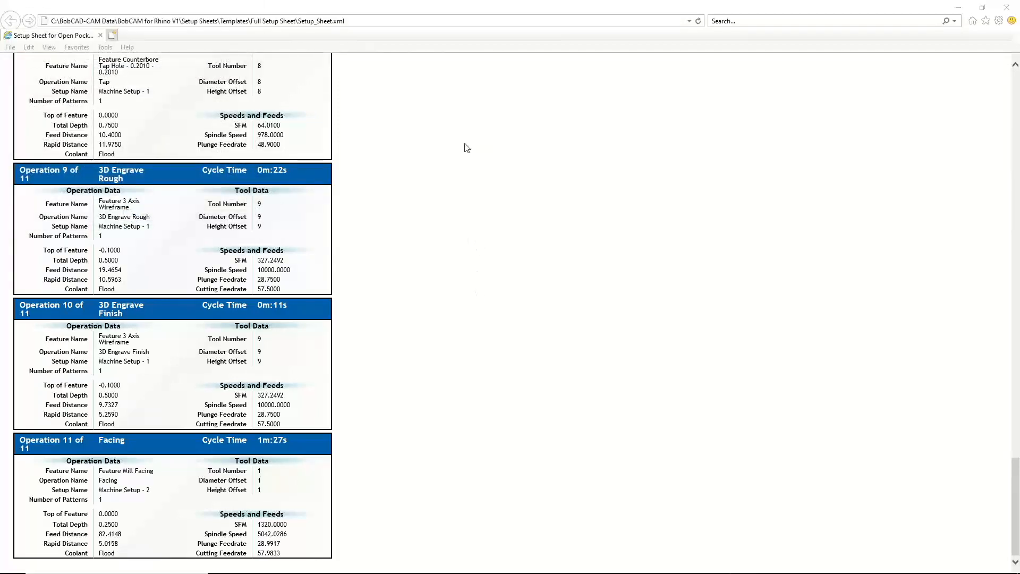
# Save the PDF printout in the Rhino Mill Event folder and close the setup sheet
pyautogui.click(295, 307)
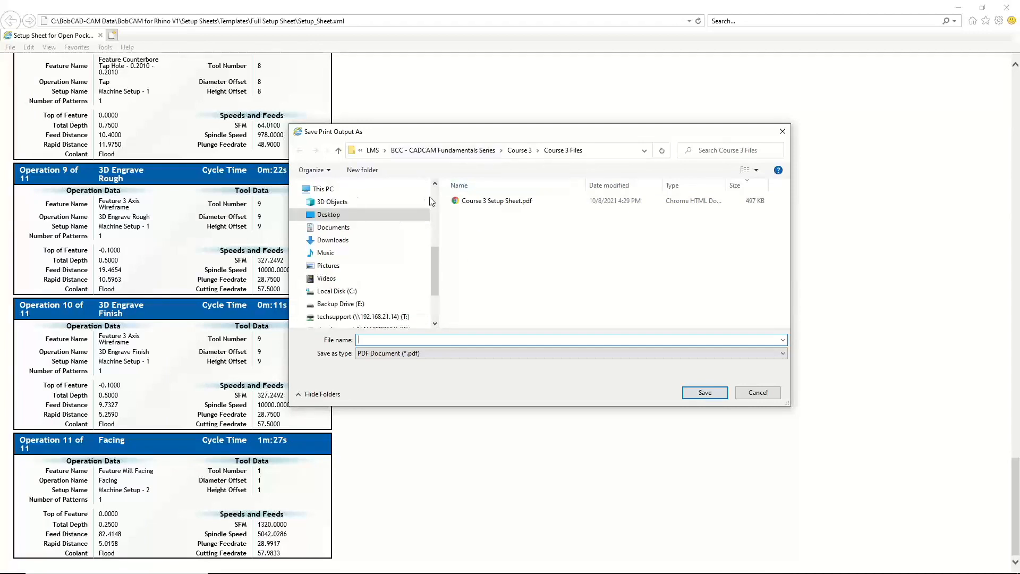
pyautogui.scroll(1, 361, 271)
pyautogui.scroll(1, 361, 271)
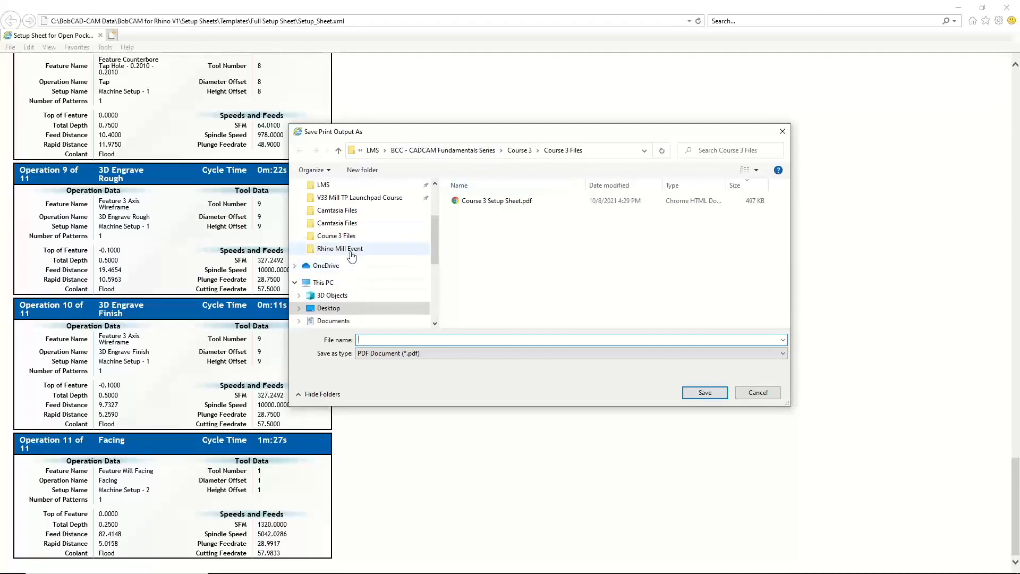
pyautogui.click(340, 248)
pyautogui.click(420, 340)
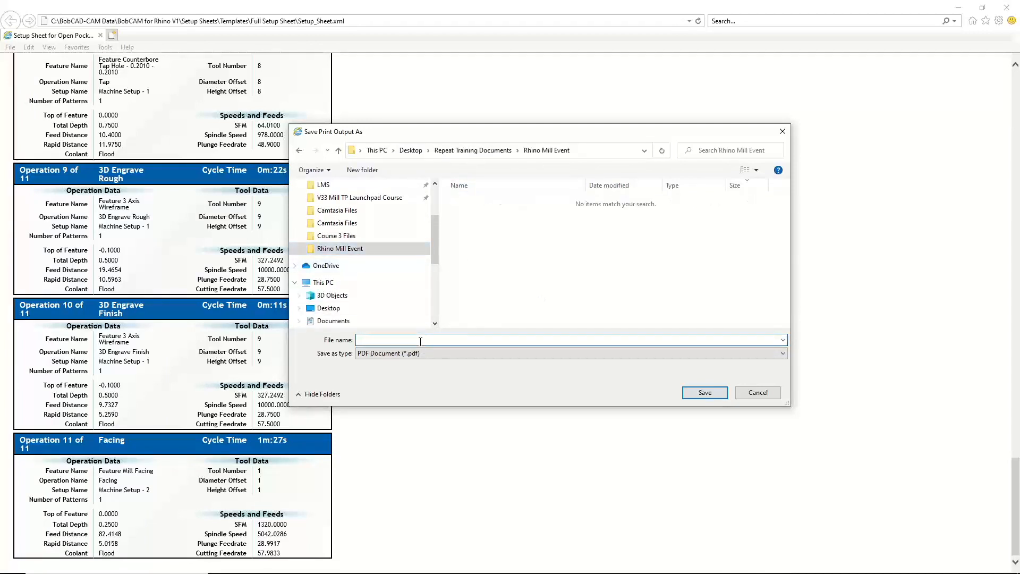
pyautogui.press('BackSpace')
pyautogui.press('BackSpace')
pyautogui.press('BackSpace')
pyautogui.click(690, 393)
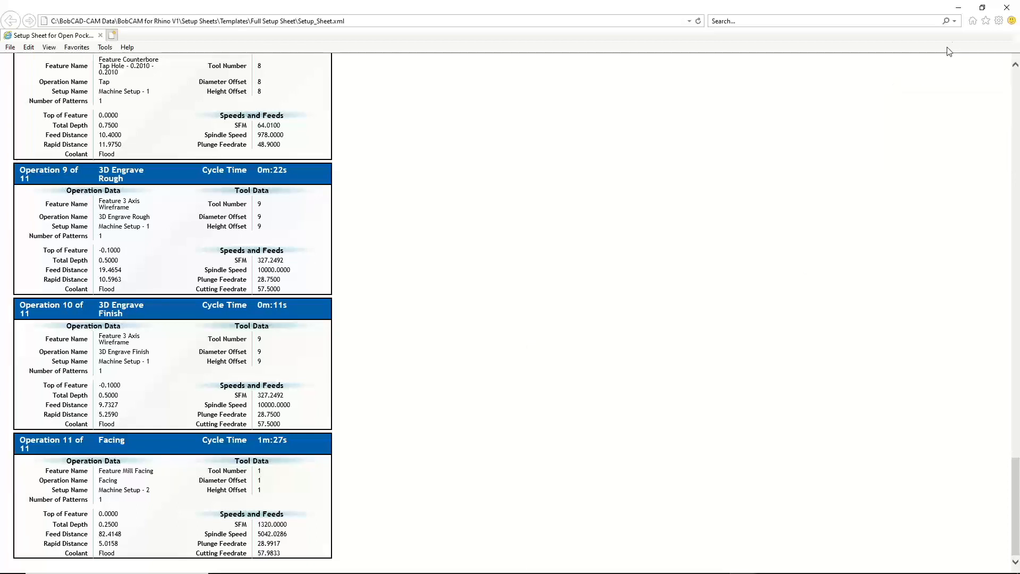
pyautogui.click(1007, 9)
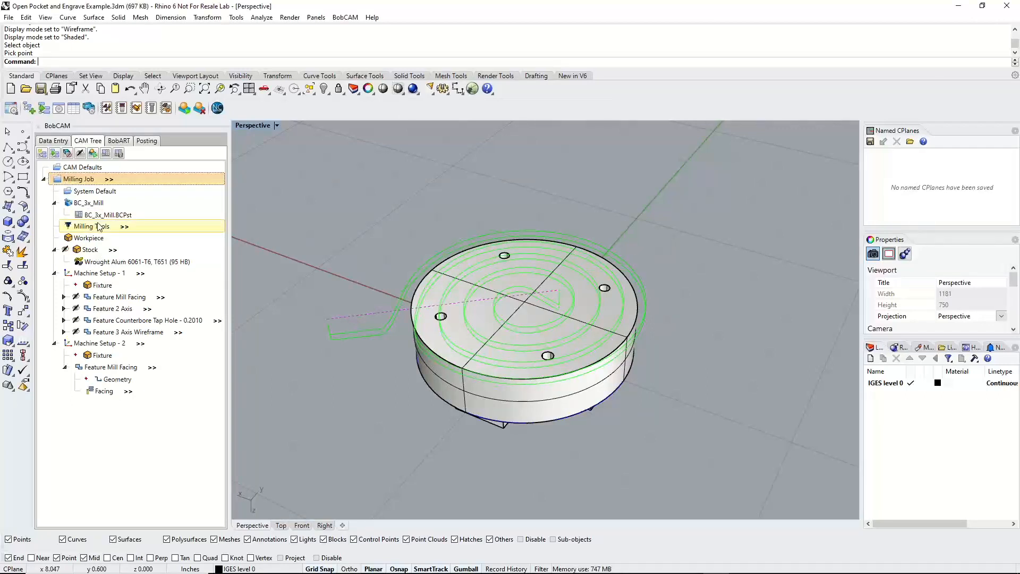
# Turn off automatic tool numbering in the milling job's tool assignment and accept the tool list
pyautogui.rightClick(99, 227)
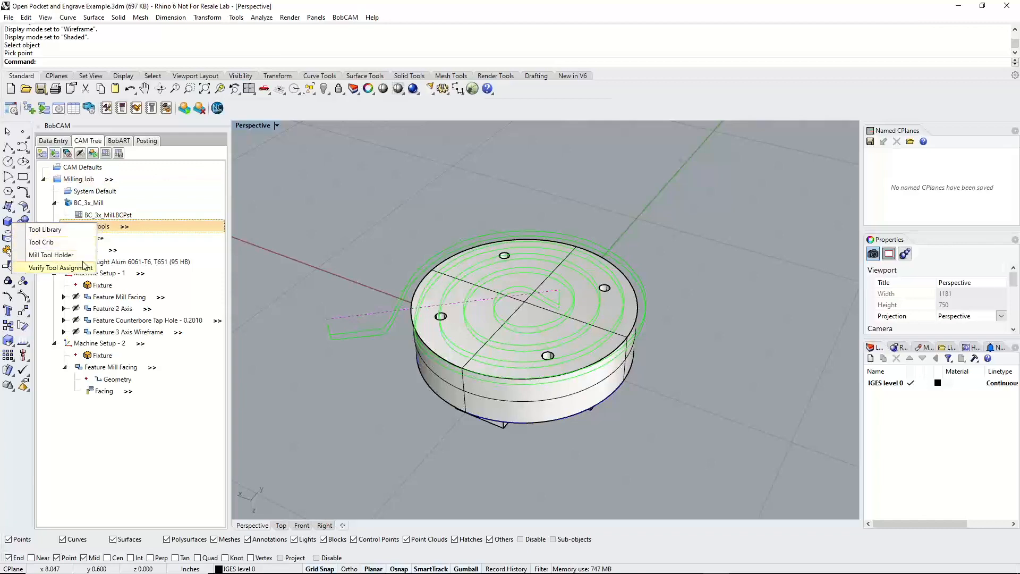
pyautogui.click(84, 268)
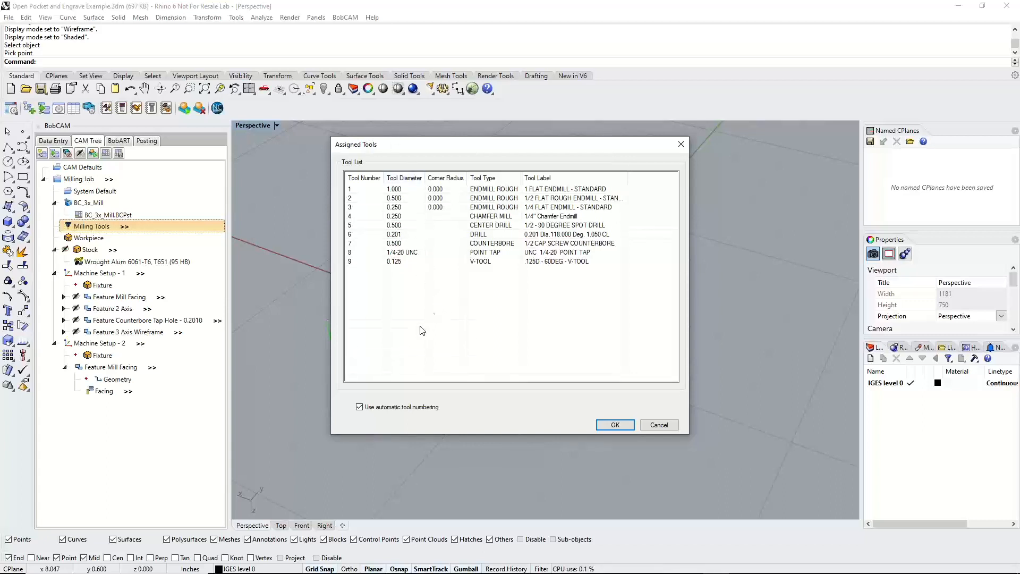
pyautogui.click(360, 408)
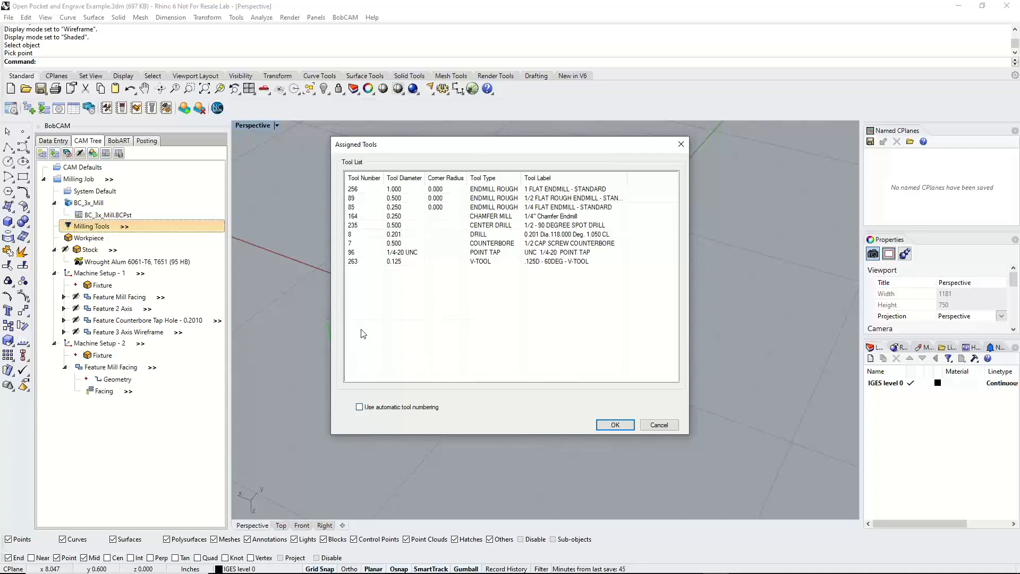
pyautogui.click(360, 190)
pyautogui.click(353, 199)
pyautogui.click(354, 207)
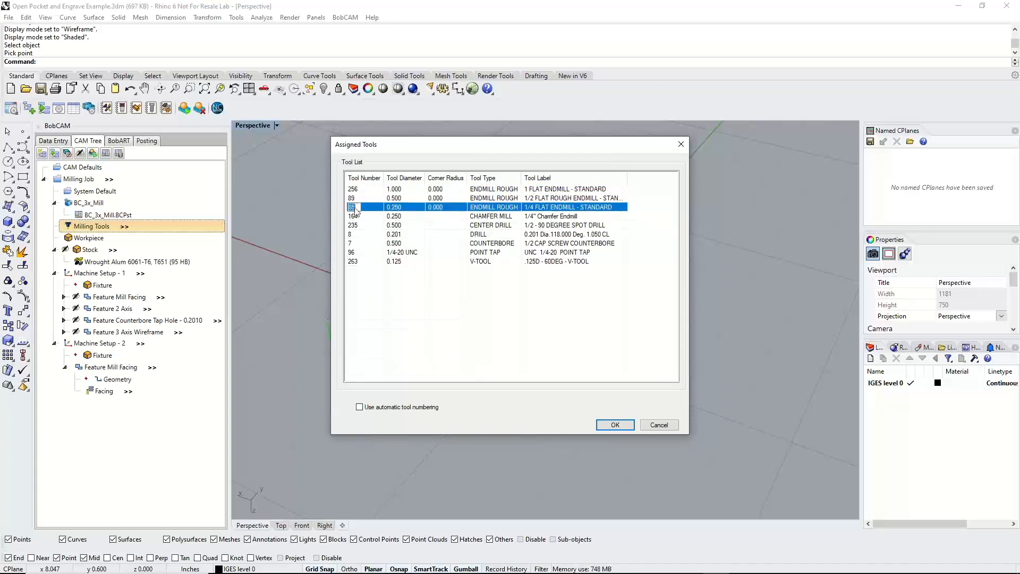
pyautogui.click(355, 216)
pyautogui.click(356, 225)
pyautogui.click(356, 229)
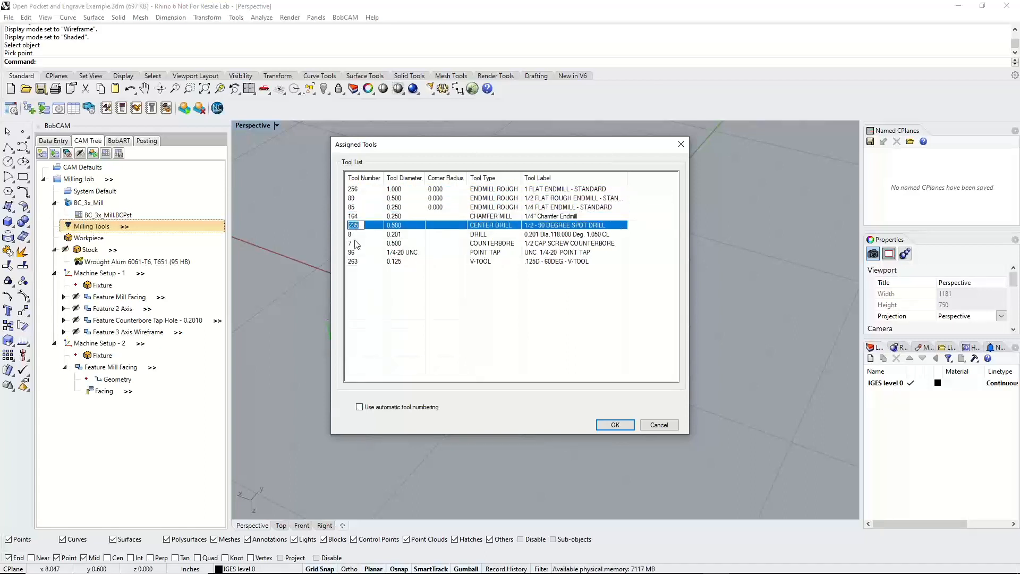
pyautogui.click(611, 425)
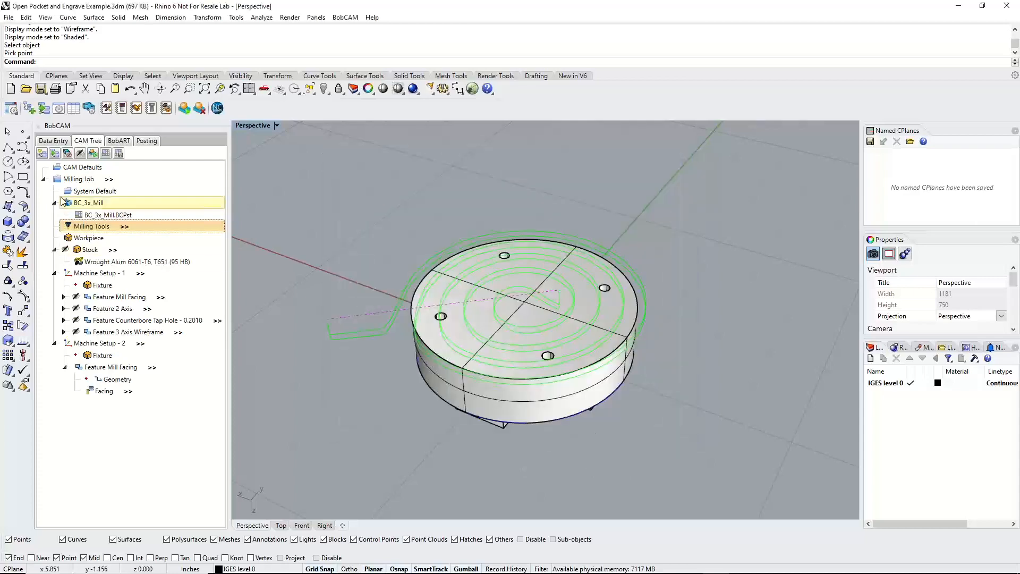
# Post the milling job and check the tool-change lines of the first facing and pocket operations
pyautogui.rightClick(86, 181)
pyautogui.click(109, 219)
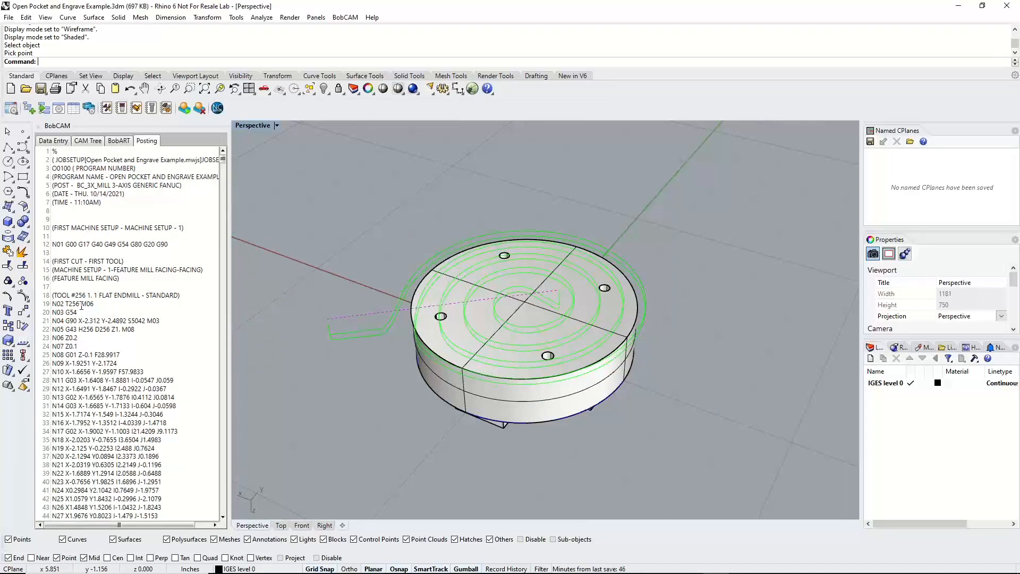
pyautogui.moveTo(81, 303); pyautogui.dragTo(70, 303)
pyautogui.scroll(-20, 72, 308)
pyautogui.scroll(-17, 76, 312)
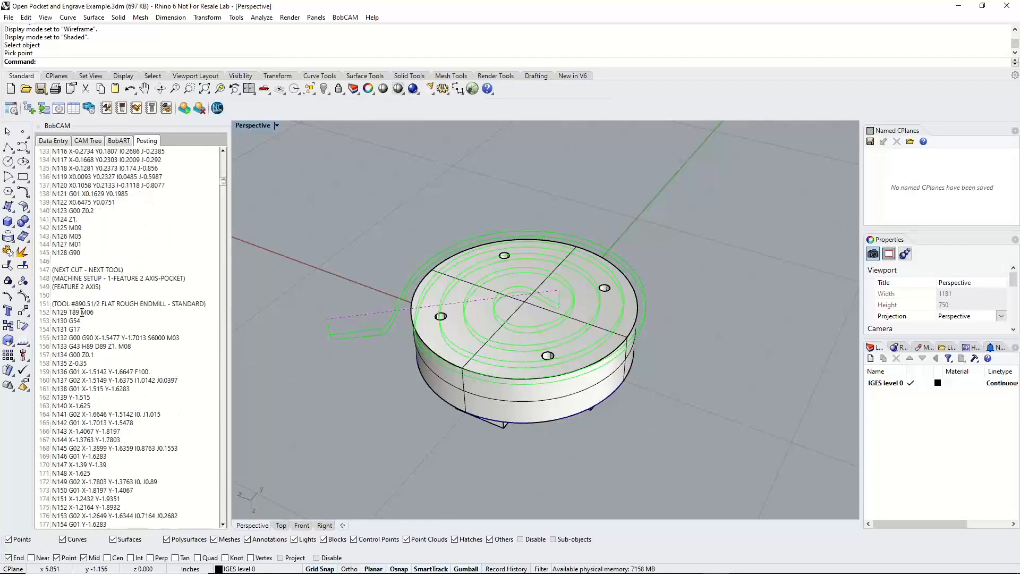
pyautogui.moveTo(82, 313); pyautogui.dragTo(70, 311)
pyautogui.scroll(-20, 74, 312)
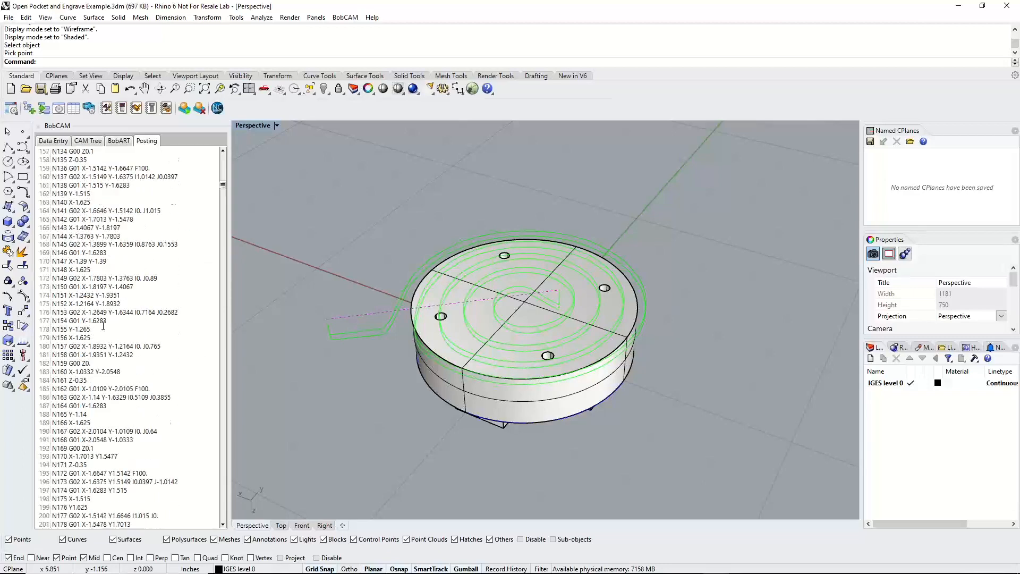
# Turn automatic tool numbering back on in the milling job's tool assignment and repost the program
pyautogui.click(92, 141)
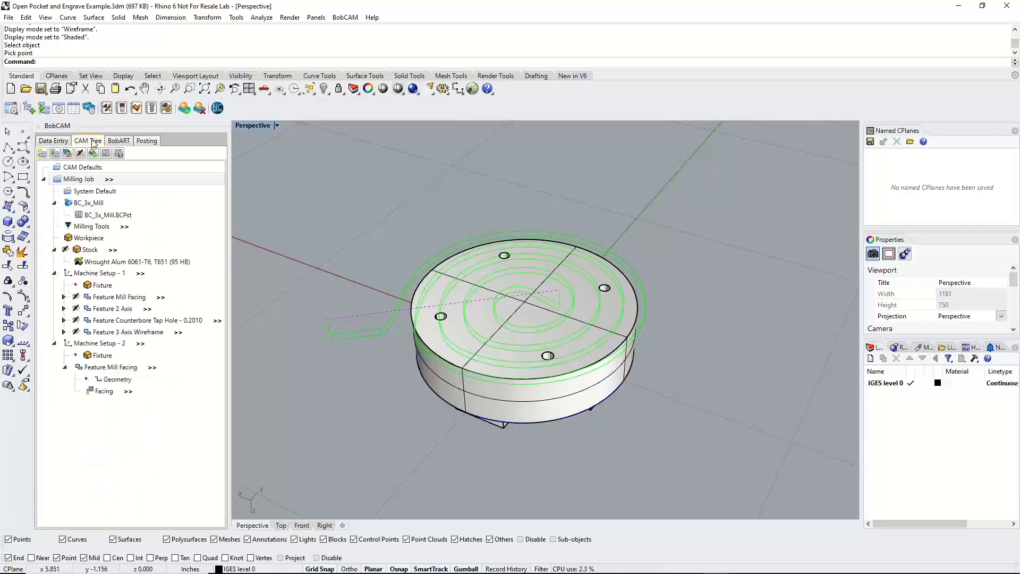
pyautogui.rightClick(95, 225)
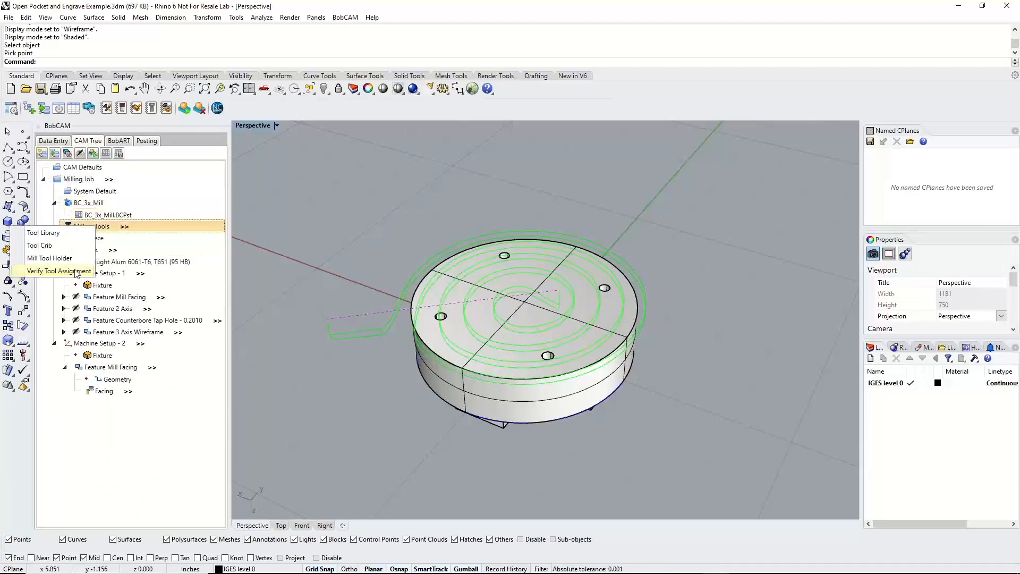
pyautogui.click(76, 271)
pyautogui.click(360, 407)
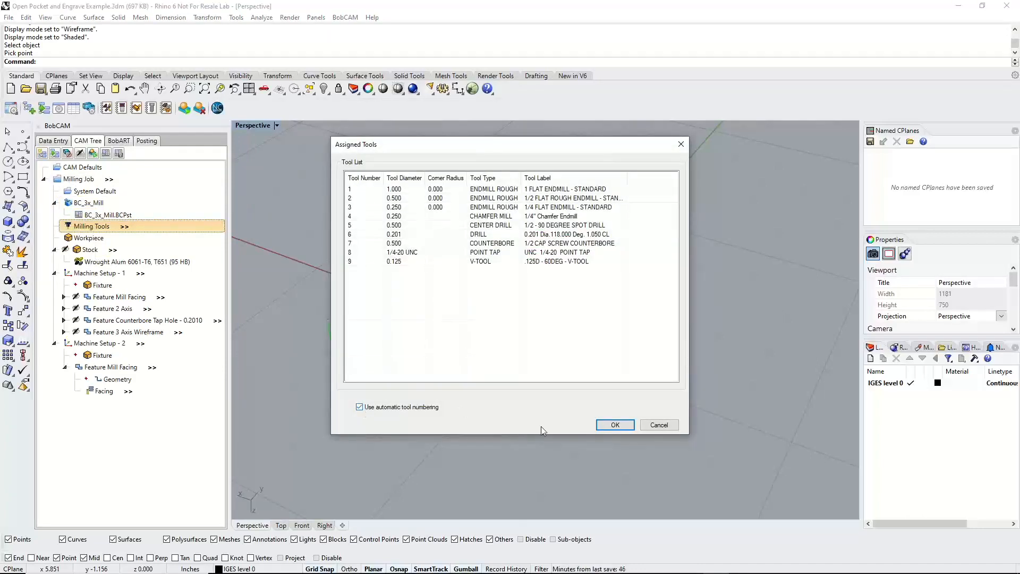
pyautogui.click(616, 425)
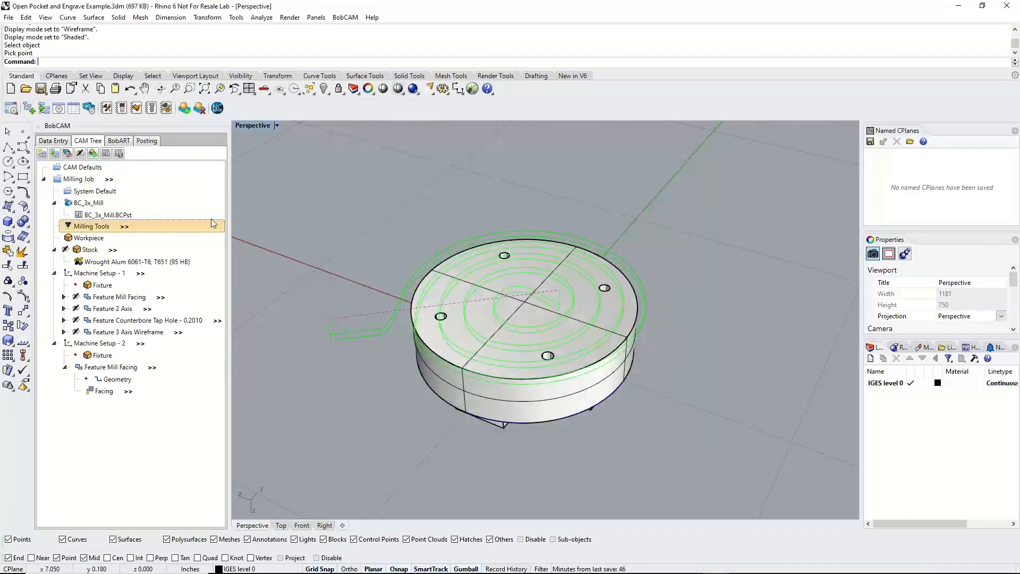
pyautogui.click(106, 153)
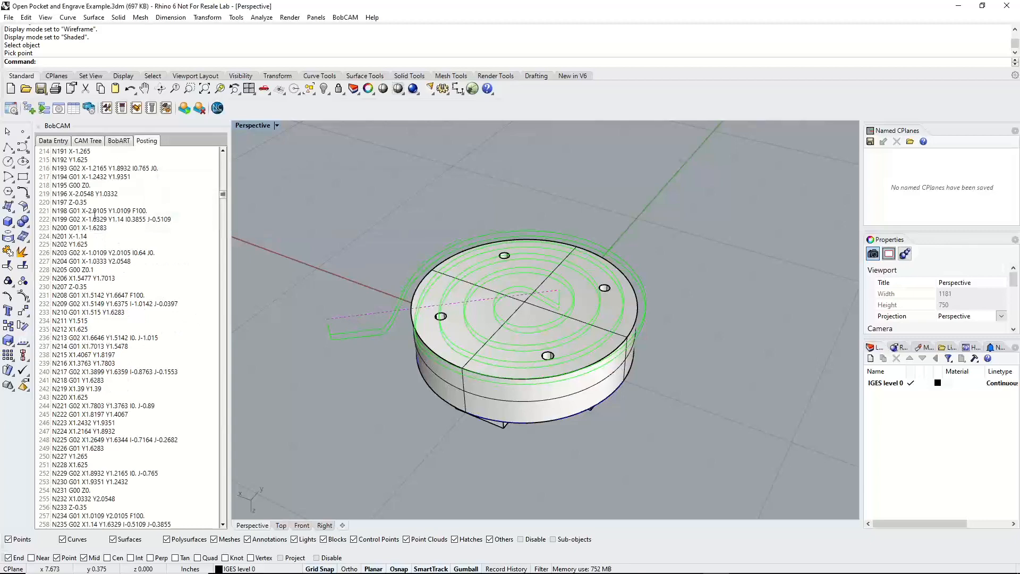
# Check the tool numbers for the facing, pocket and profile finish operations in the reposted program, then return to its start
pyautogui.scroll(7, 196, 218)
pyautogui.moveTo(223, 192); pyautogui.dragTo(224, 155)
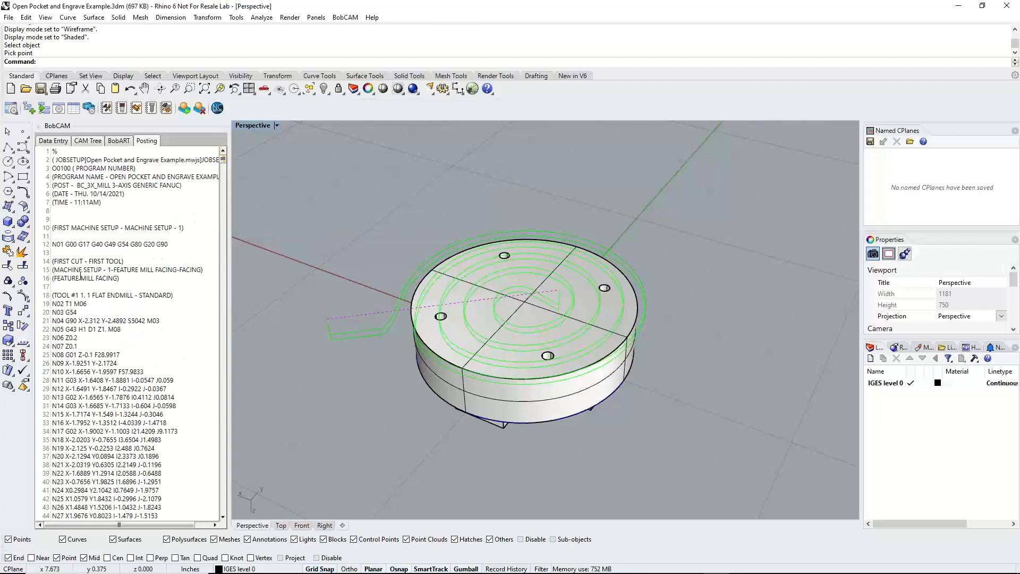
pyautogui.scroll(-20, 77, 295)
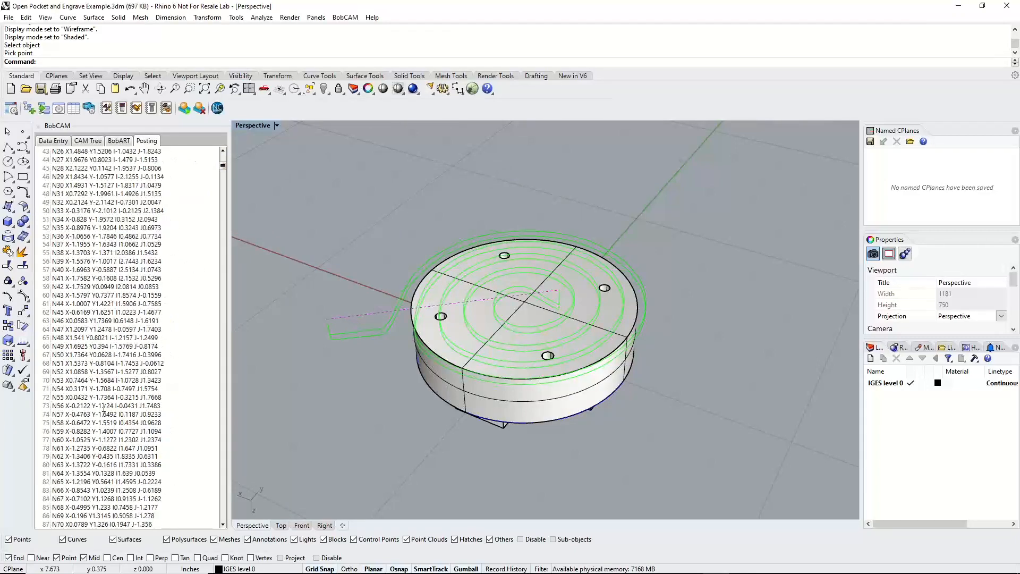
pyautogui.scroll(-5, 63, 360)
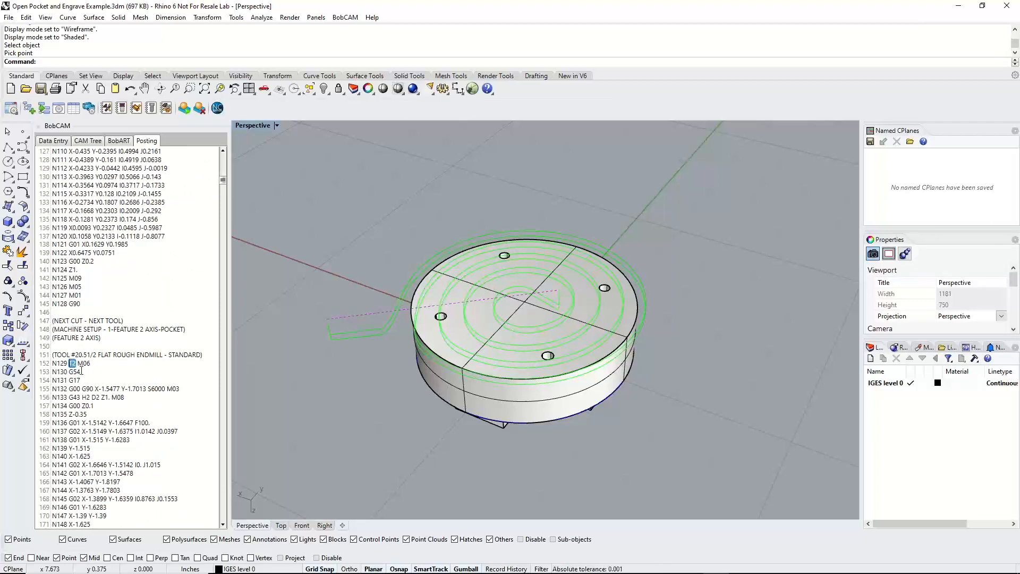
pyautogui.scroll(-20, 75, 364)
pyautogui.scroll(-20, 84, 370)
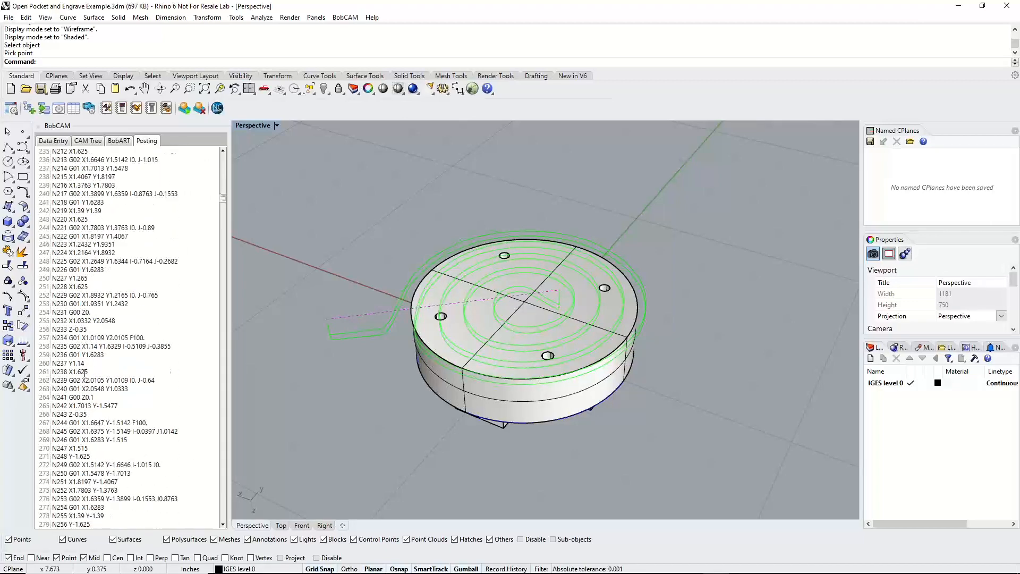
pyautogui.scroll(-20, 84, 372)
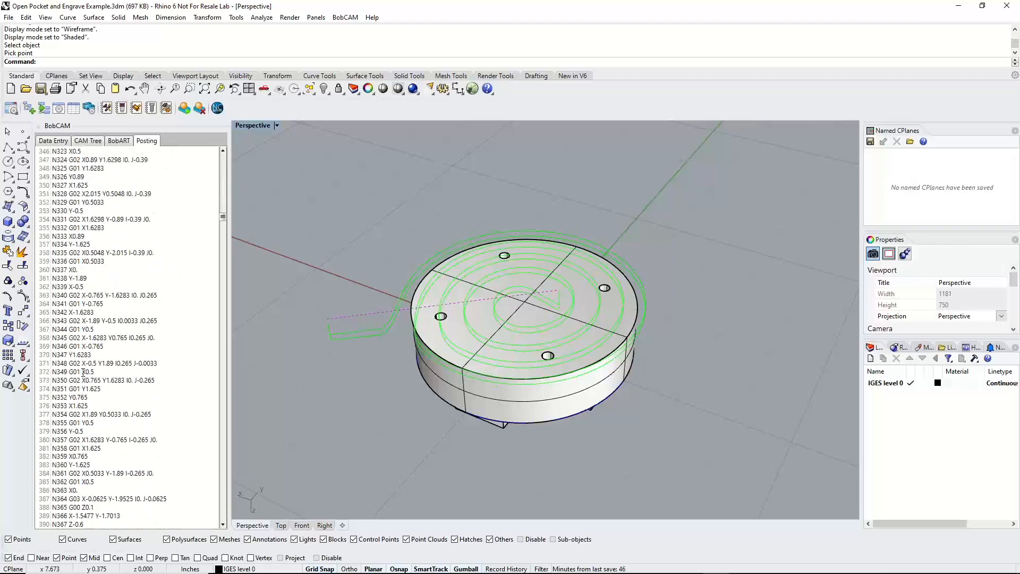
pyautogui.scroll(-20, 79, 373)
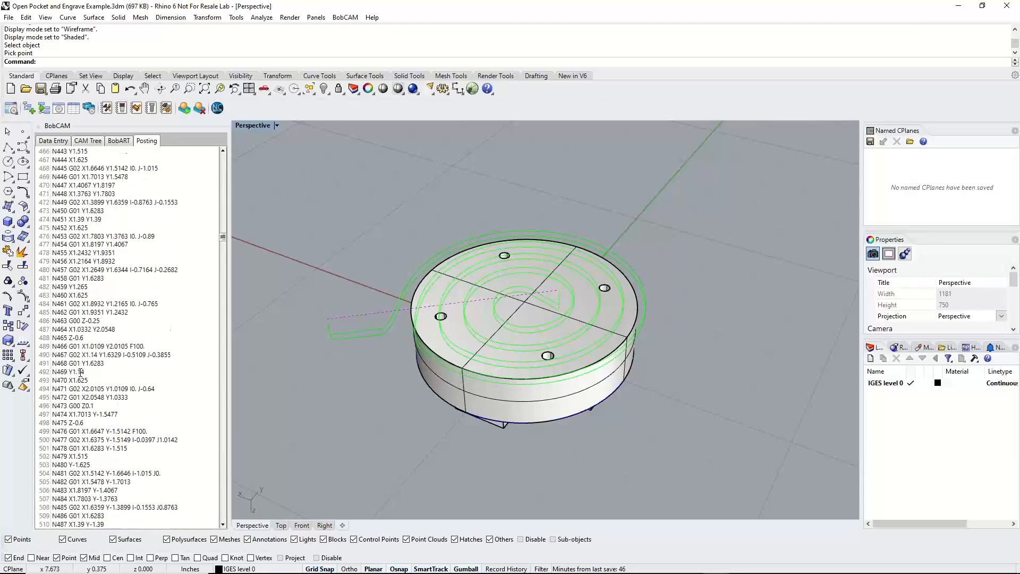
pyautogui.scroll(-17, 78, 373)
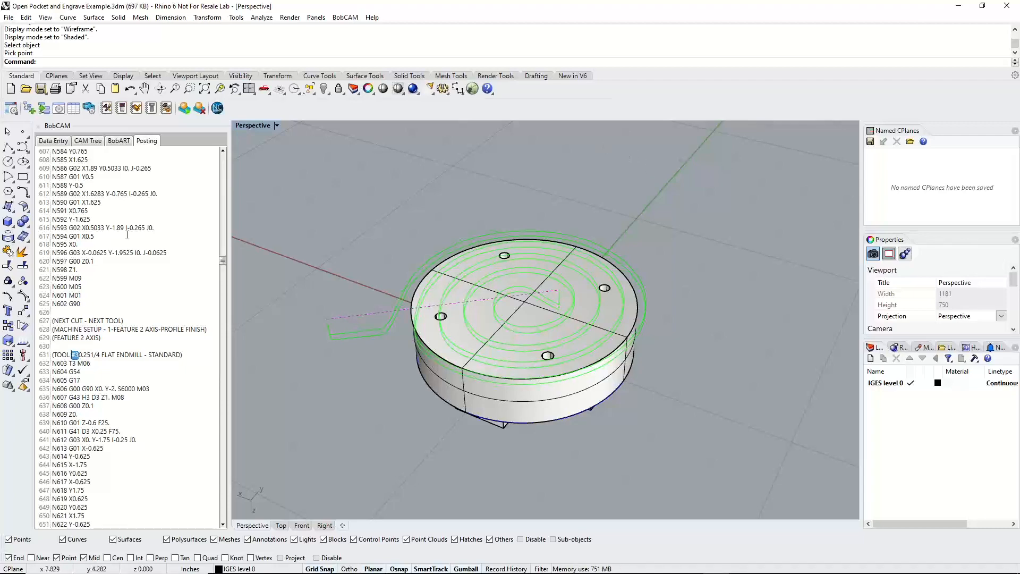
pyautogui.scroll(20, 113, 253)
pyautogui.scroll(20, 113, 254)
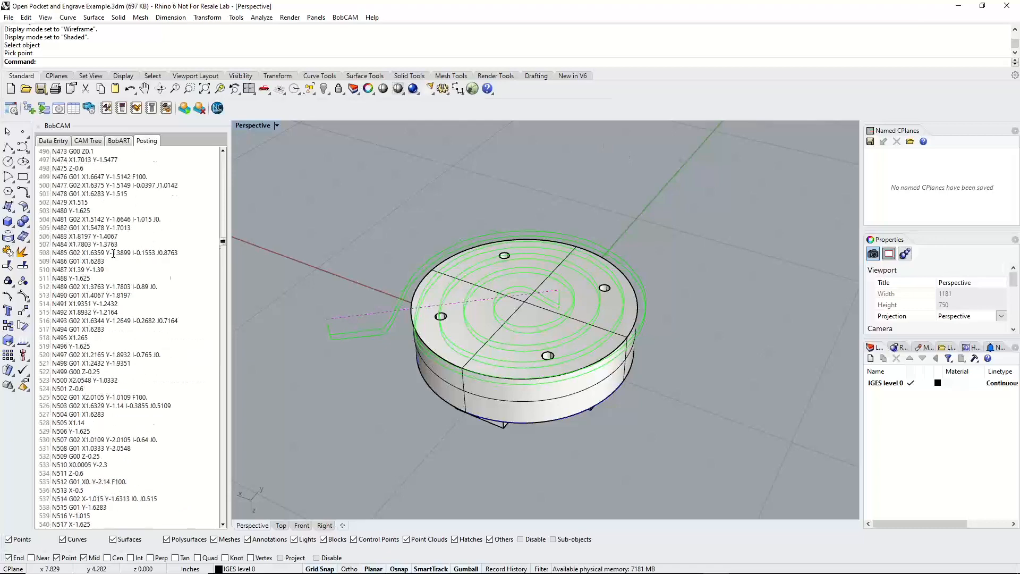
pyautogui.scroll(20, 109, 253)
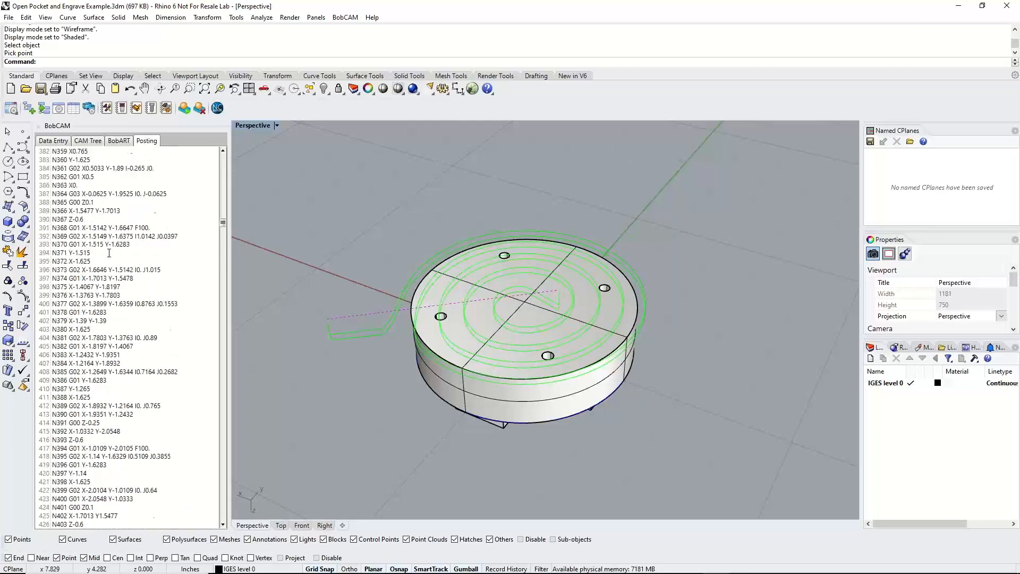
pyautogui.scroll(20, 109, 253)
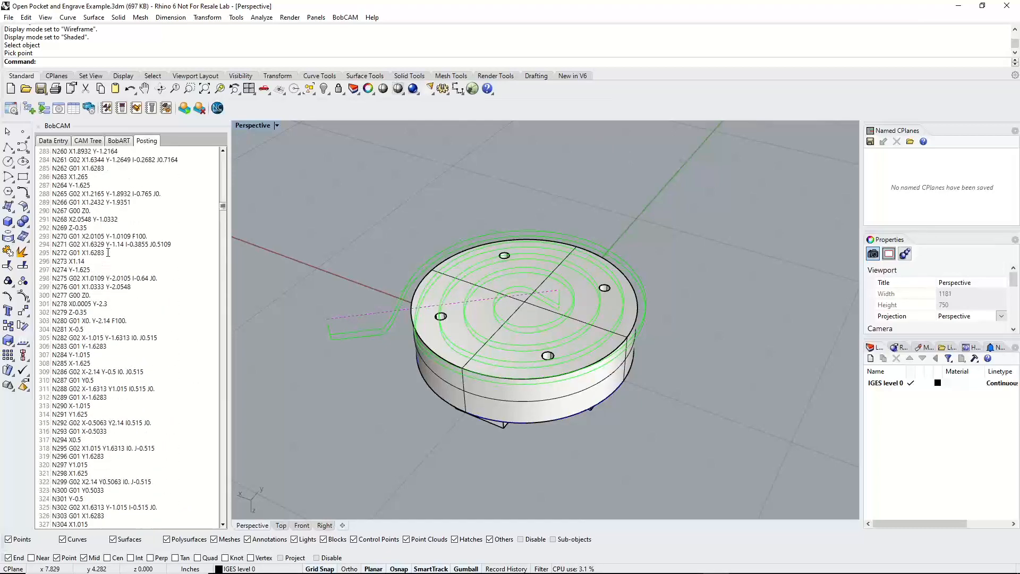
pyautogui.scroll(20, 109, 253)
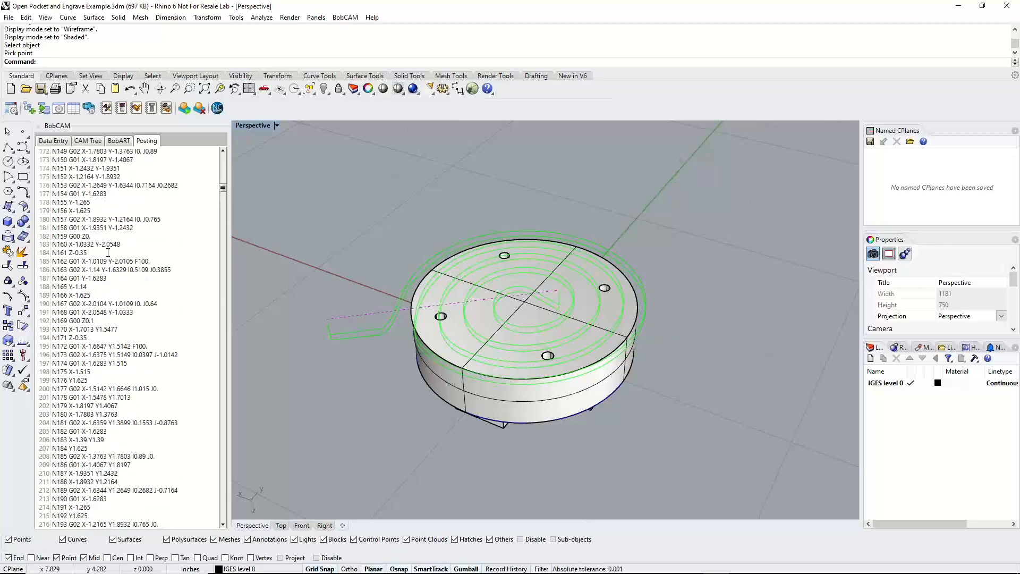
pyautogui.scroll(20, 107, 253)
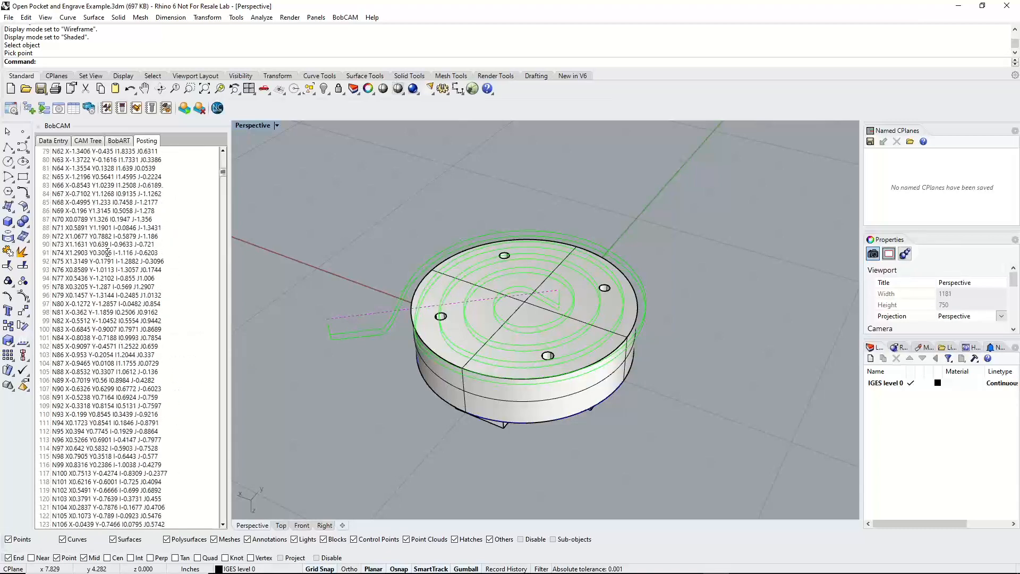
pyautogui.scroll(1, 107, 252)
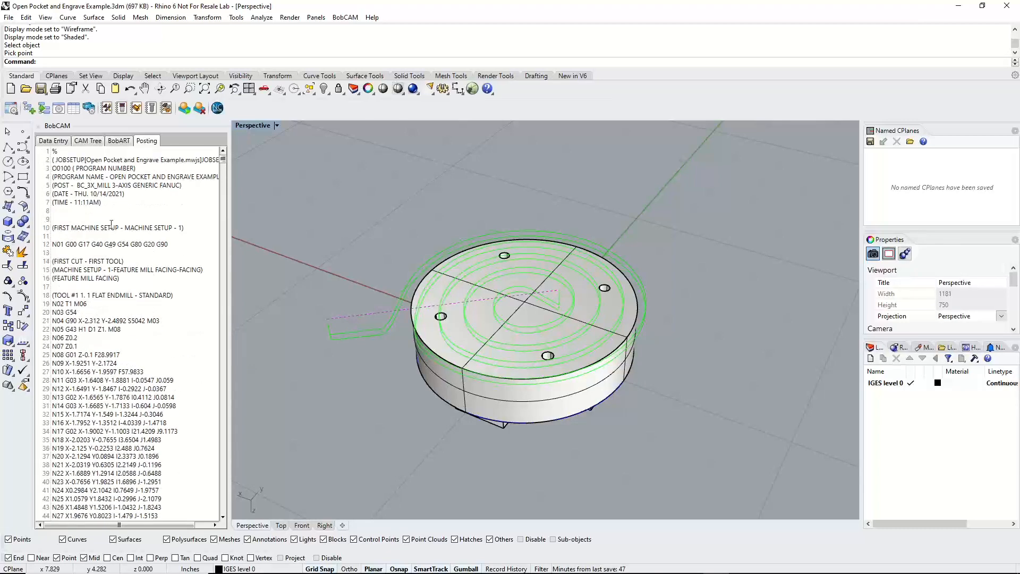
pyautogui.hotkey('ctrl', 'alt', 's')
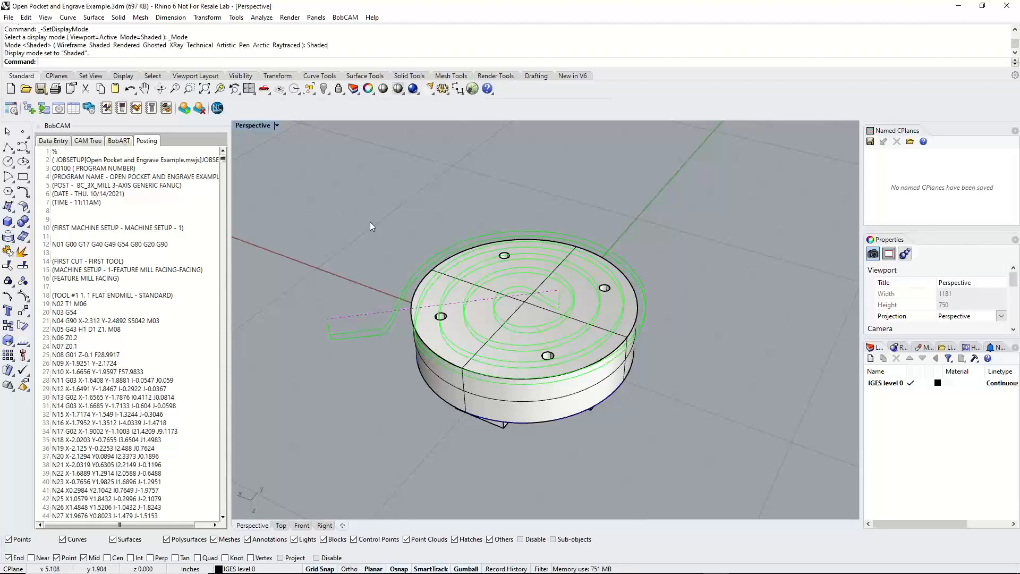
pyautogui.moveTo(528, 296); pyautogui.dragTo(527, 336)
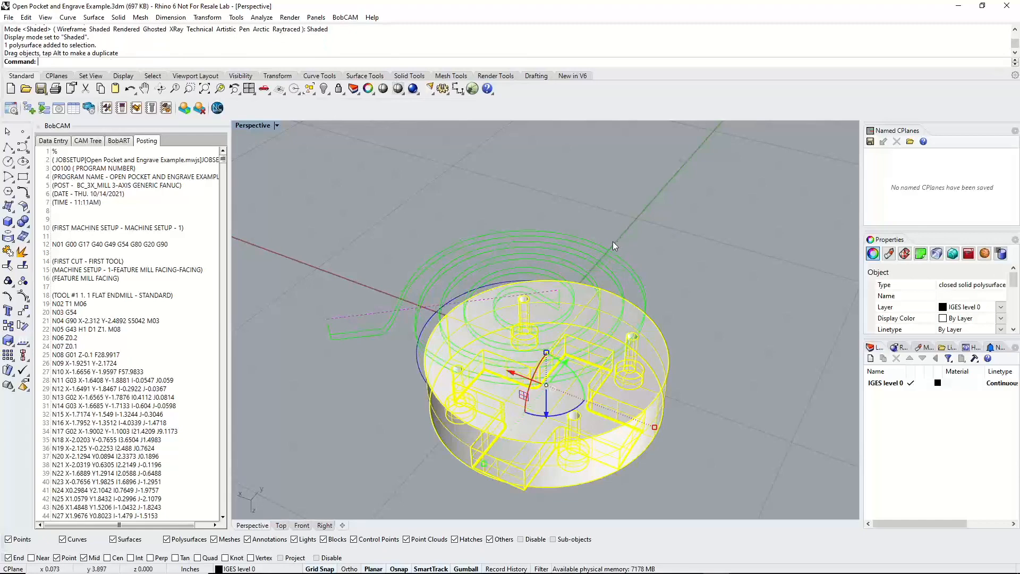
pyautogui.hotkey('ctrl', 'z')
pyautogui.click(623, 204)
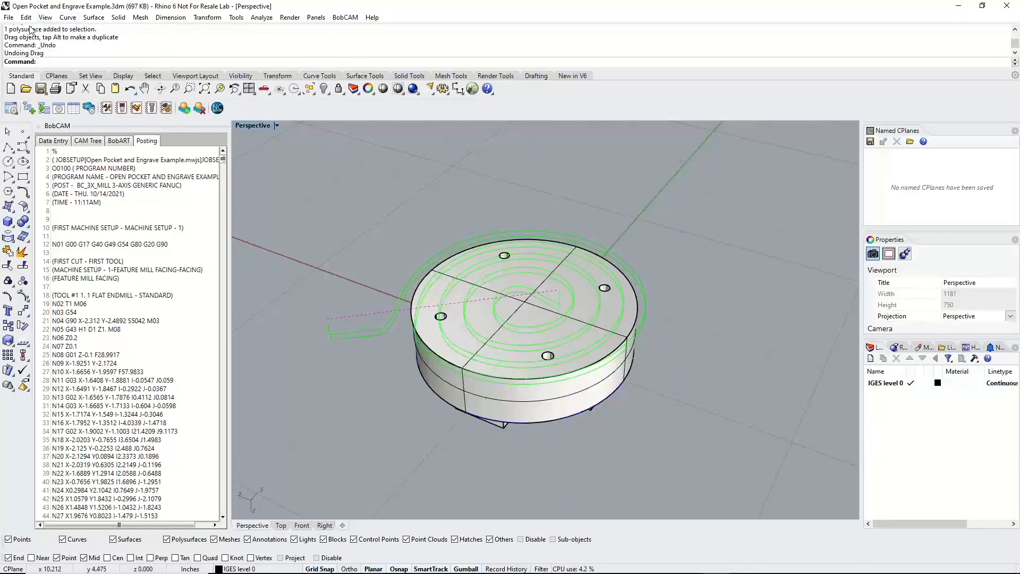
# Save the Open Pocket and Engrave Example.3dm file under its existing name
pyautogui.click(9, 17)
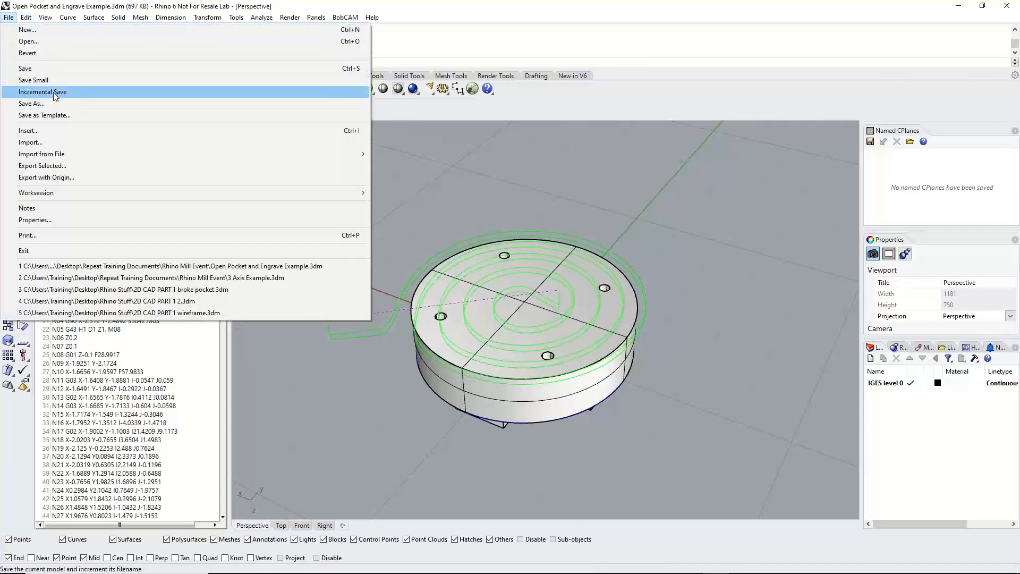
pyautogui.click(49, 69)
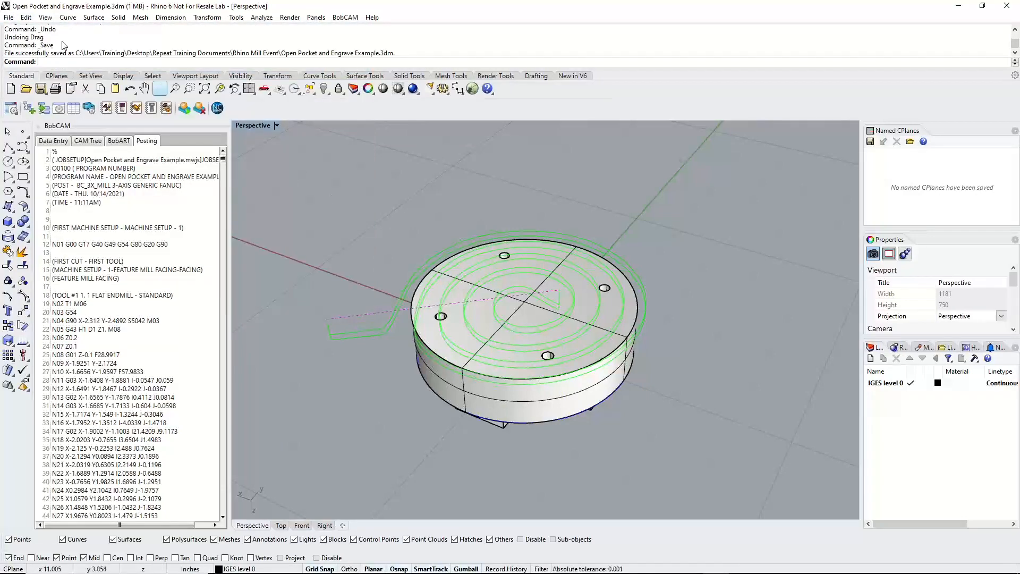
# Open 3 Axis Example.3dm from the Rhino Mill Event folder, showing only Rhino 3D Models files
pyautogui.click(13, 19)
pyautogui.click(28, 42)
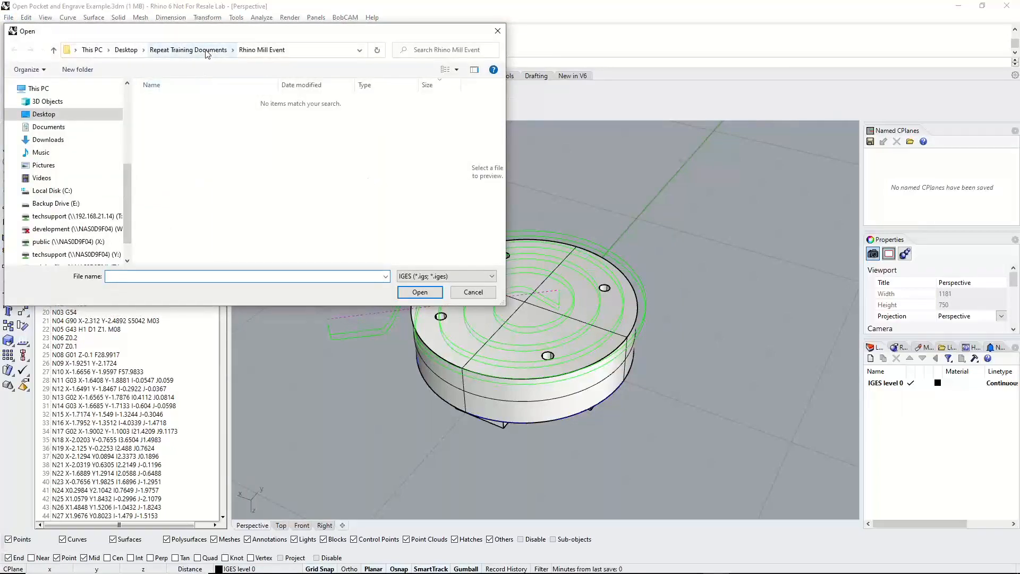
pyautogui.click(444, 276)
pyautogui.scroll(6, 446, 301)
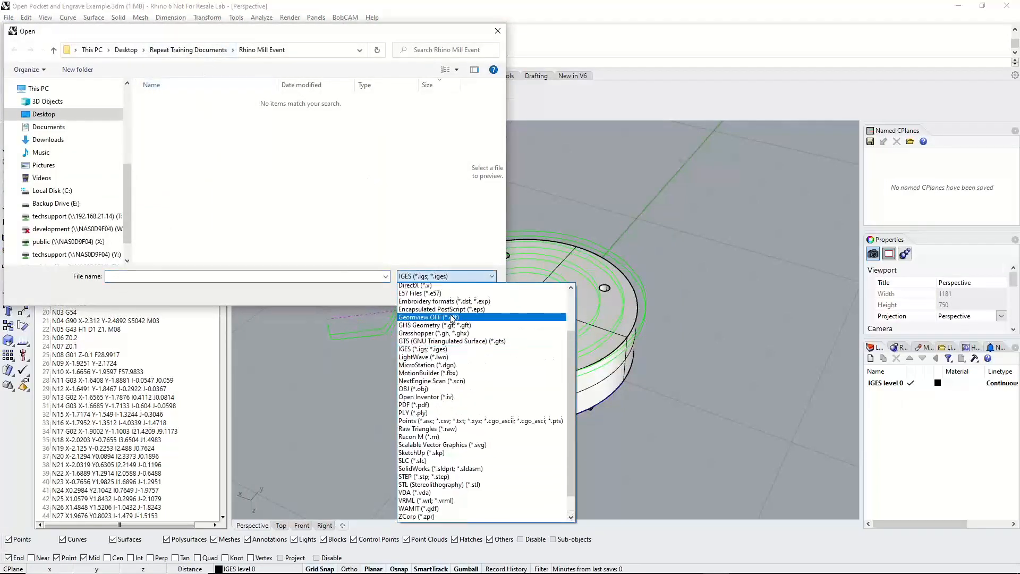
pyautogui.click(433, 287)
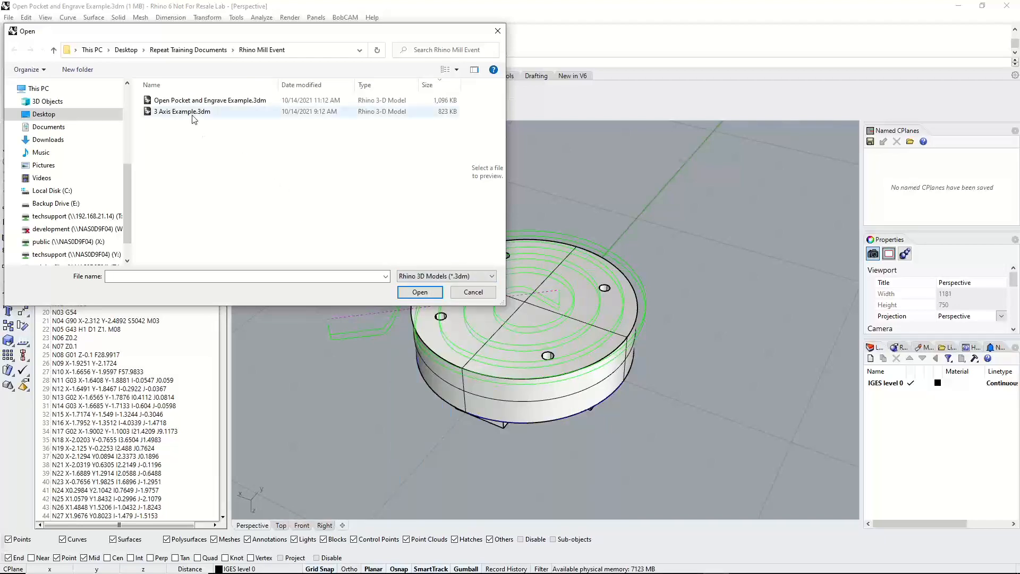
pyautogui.press('Escape')
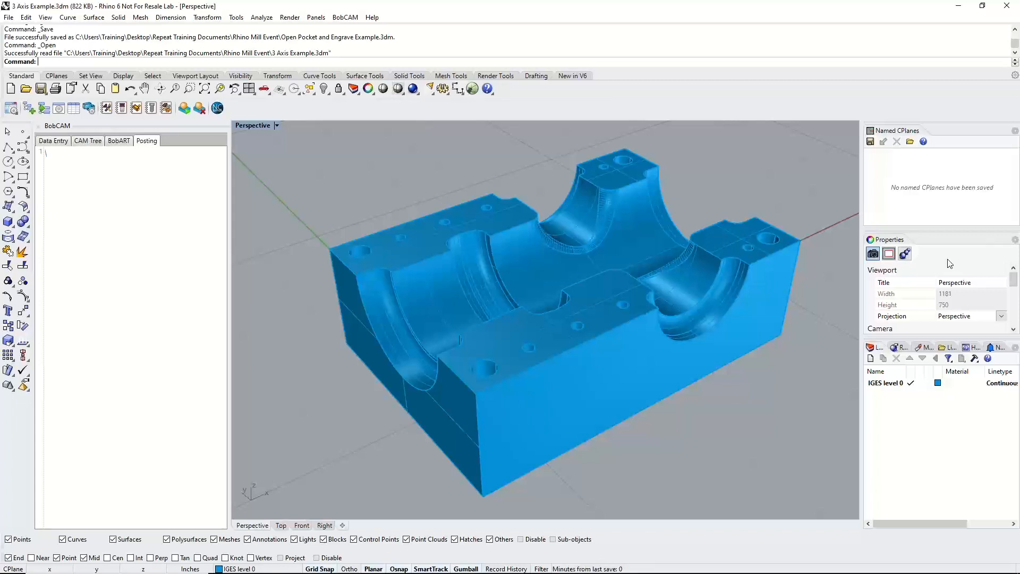
# Set the colour of the IGES level 0 layer to medium gray, RGB 118, 118, 118
pyautogui.click(938, 385)
pyautogui.click(938, 385)
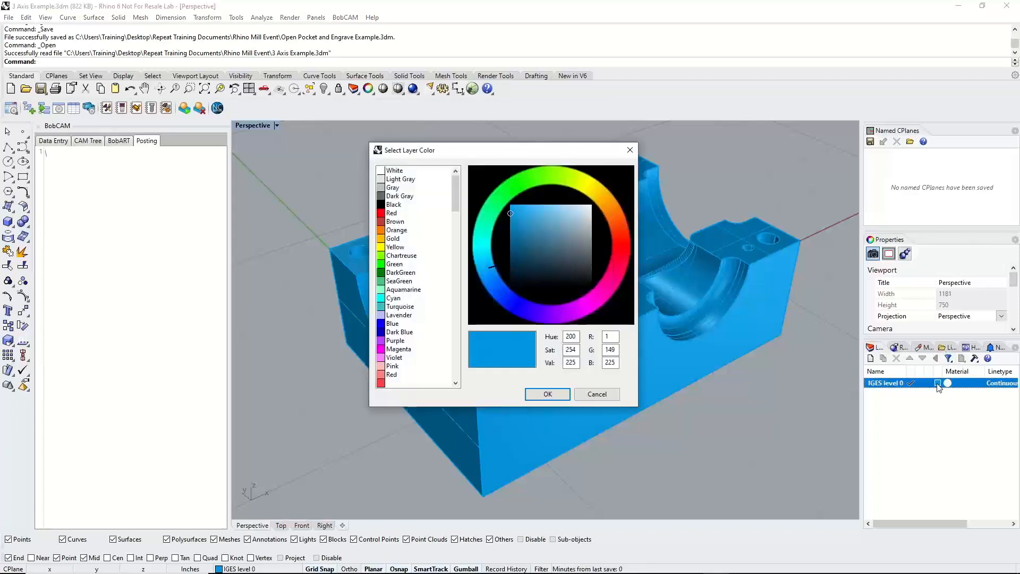
pyautogui.moveTo(543, 228); pyautogui.dragTo(594, 248)
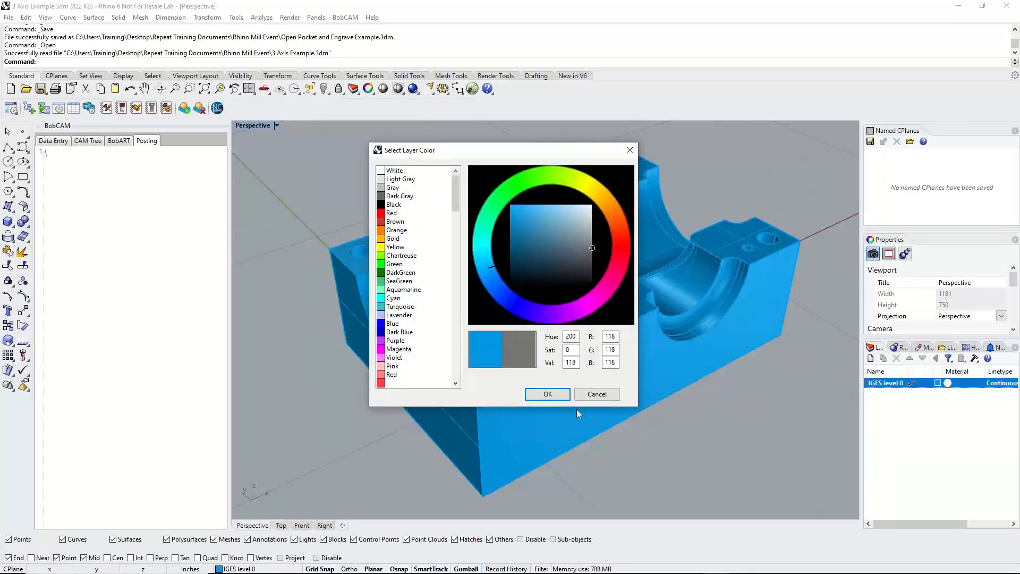
pyautogui.click(547, 394)
pyautogui.moveTo(611, 336); pyautogui.dragTo(610, 347)
pyautogui.click(719, 196)
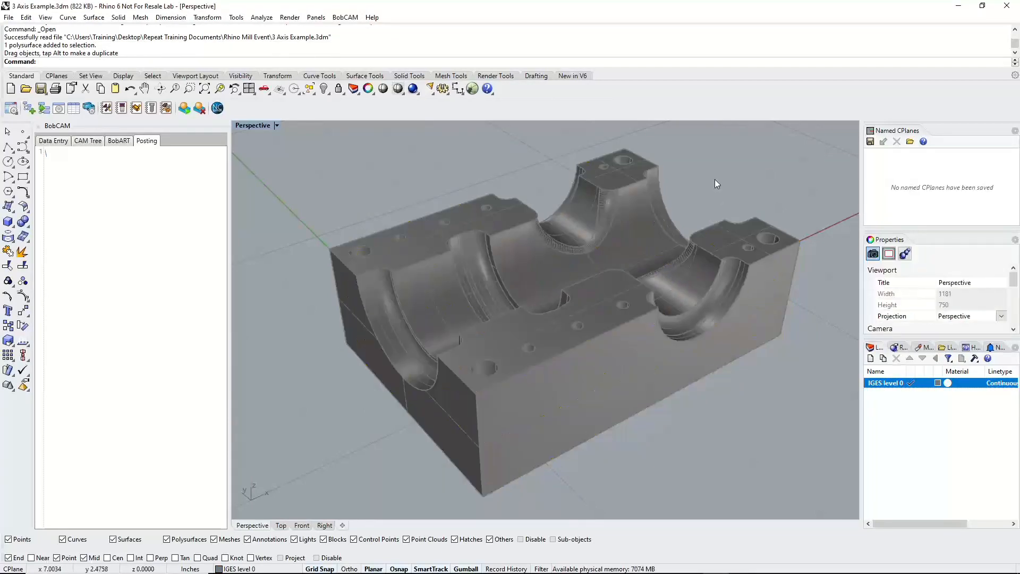
pyautogui.moveTo(715, 180); pyautogui.dragTo(673, 207, button='right')
pyautogui.scroll(-5, 565, 259)
pyautogui.scroll(-2, 630, 266)
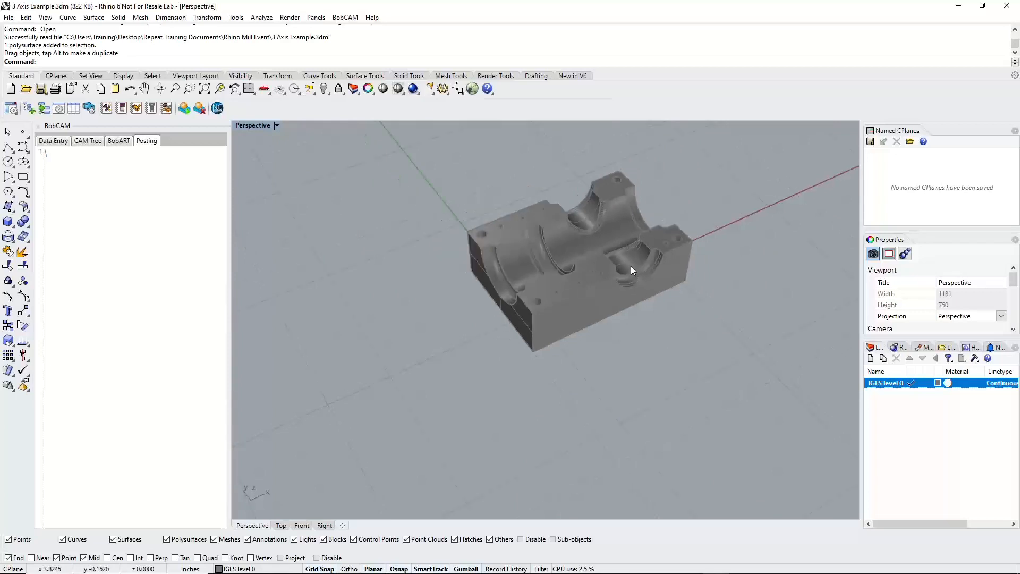
pyautogui.scroll(2, 631, 269)
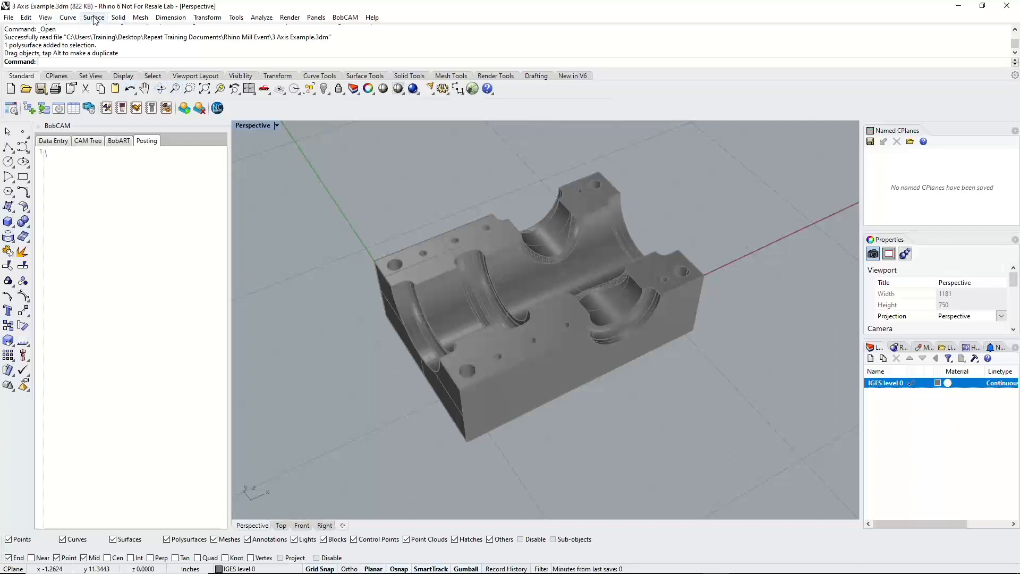
pyautogui.click(117, 18)
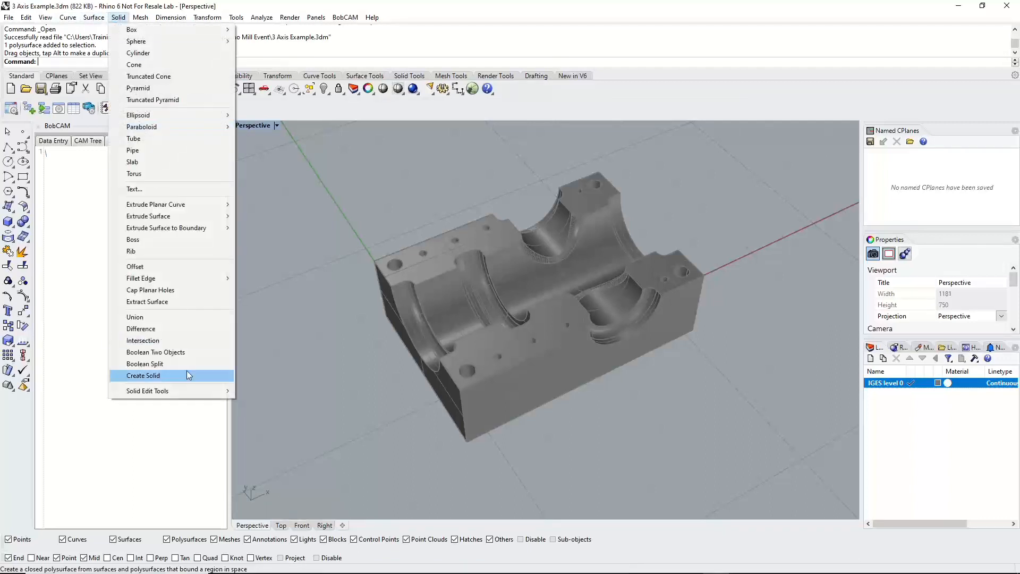
pyautogui.click(336, 388)
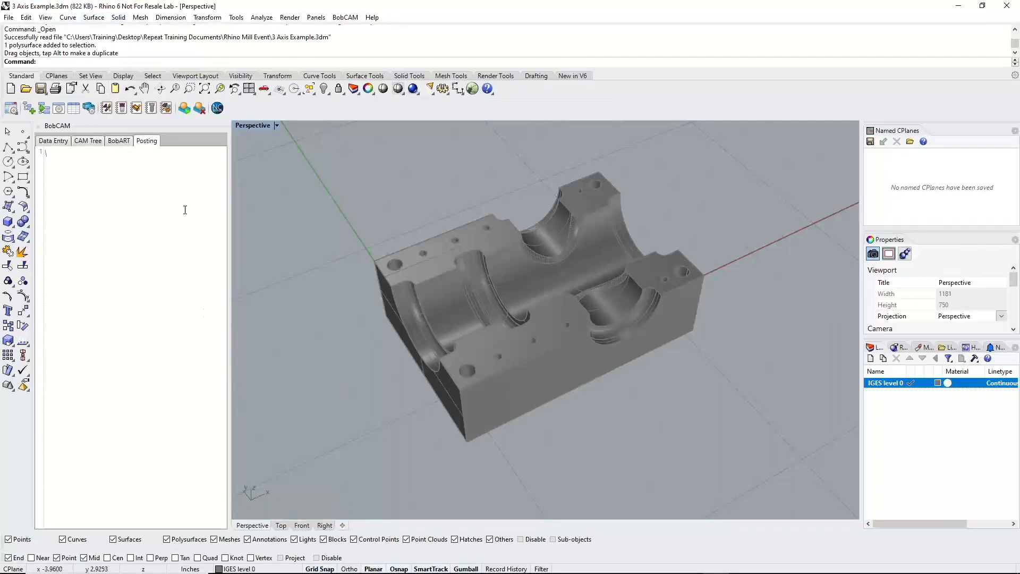
pyautogui.moveTo(464, 407); pyautogui.dragTo(441, 336, button='right')
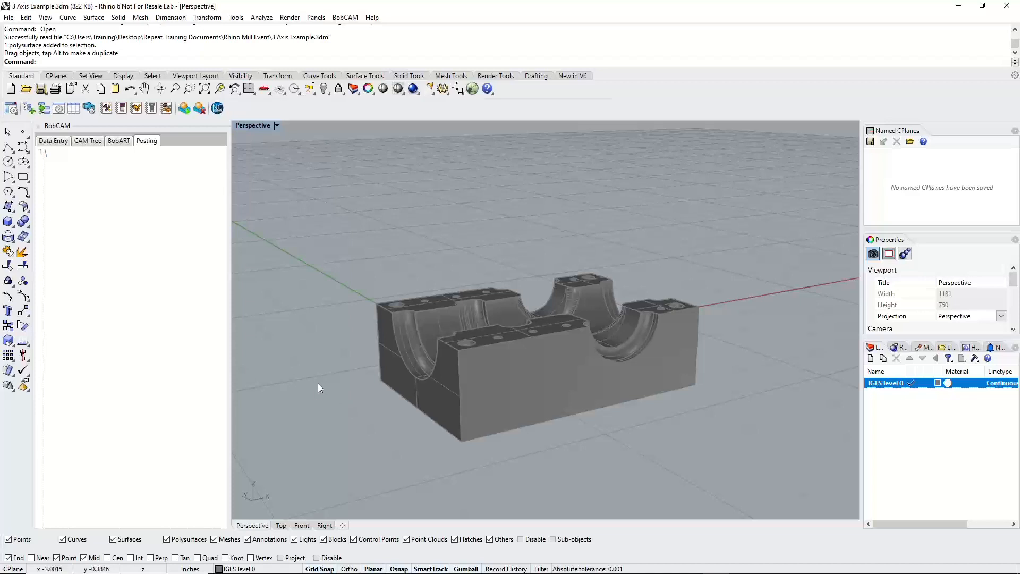
# Create a new milling job for the BC_3x_Mill machine and assign the solid block as the workpiece in the Stock Wizard
pyautogui.click(88, 140)
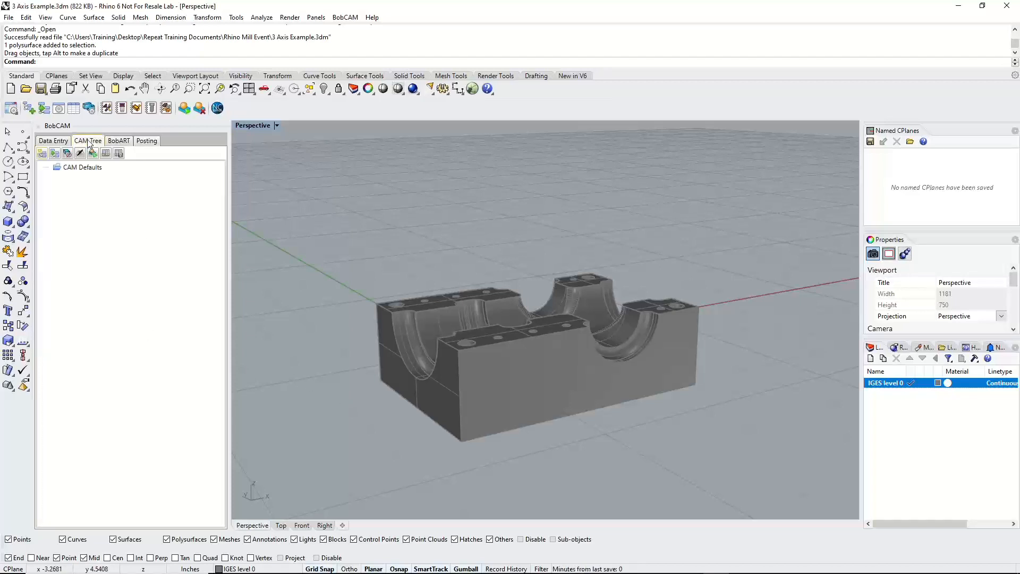
pyautogui.rightClick(81, 172)
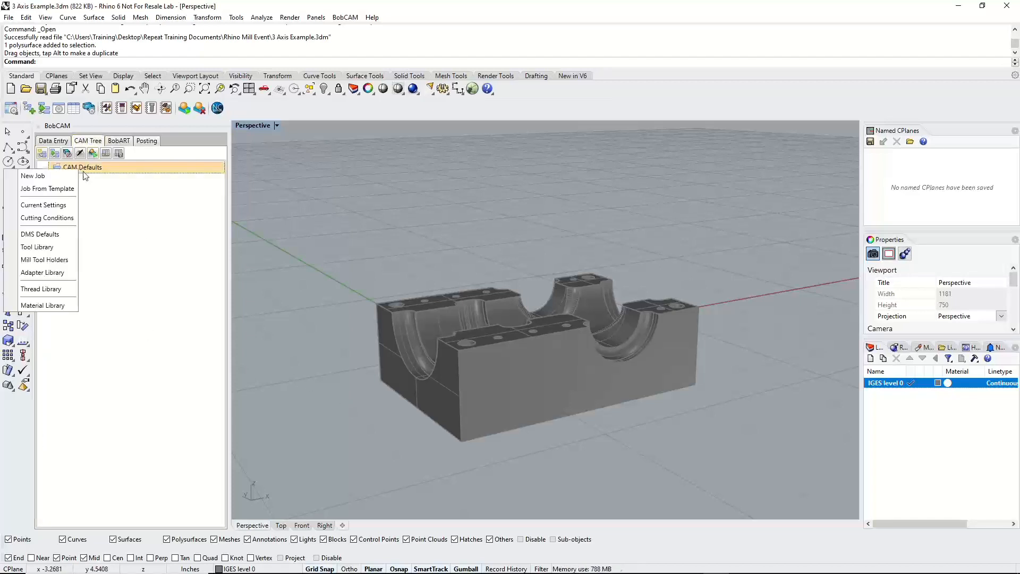
pyautogui.click(69, 177)
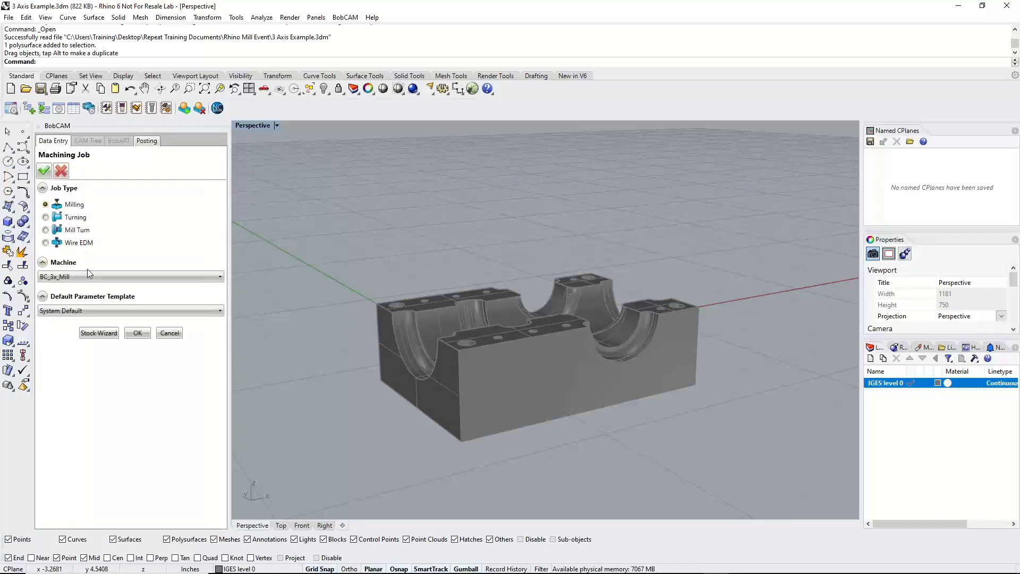
pyautogui.click(99, 333)
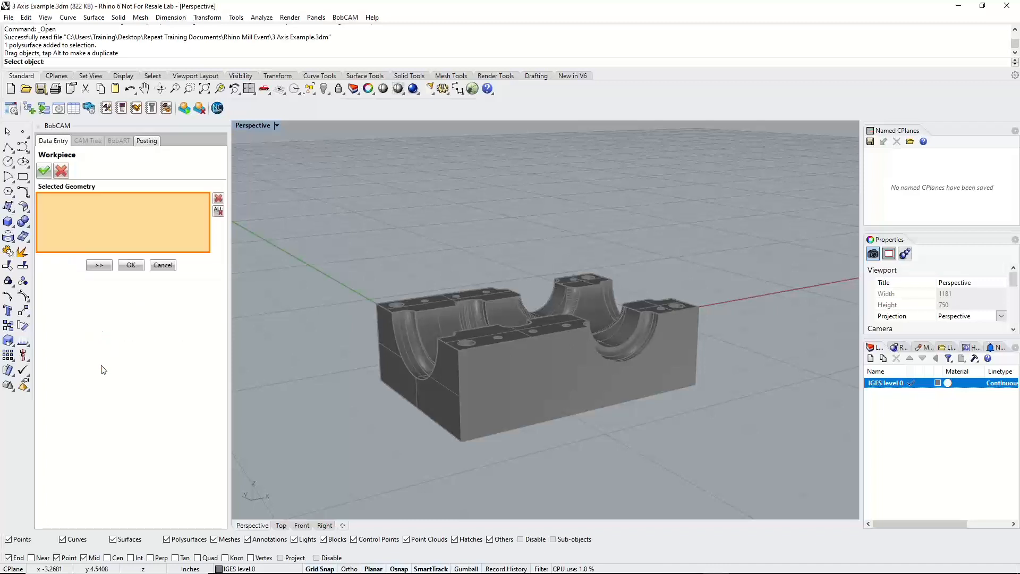
pyautogui.click(511, 371)
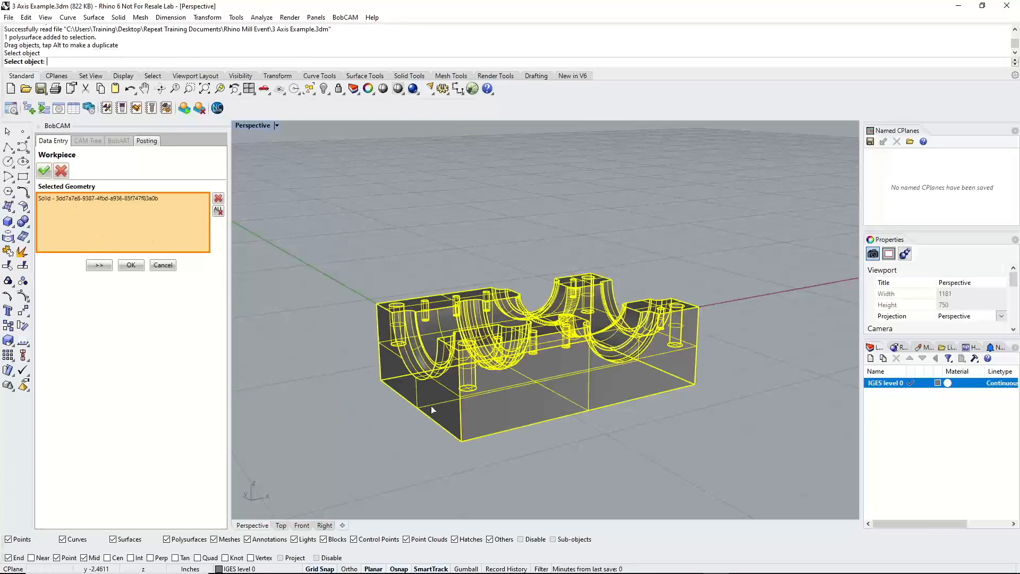
pyautogui.click(101, 265)
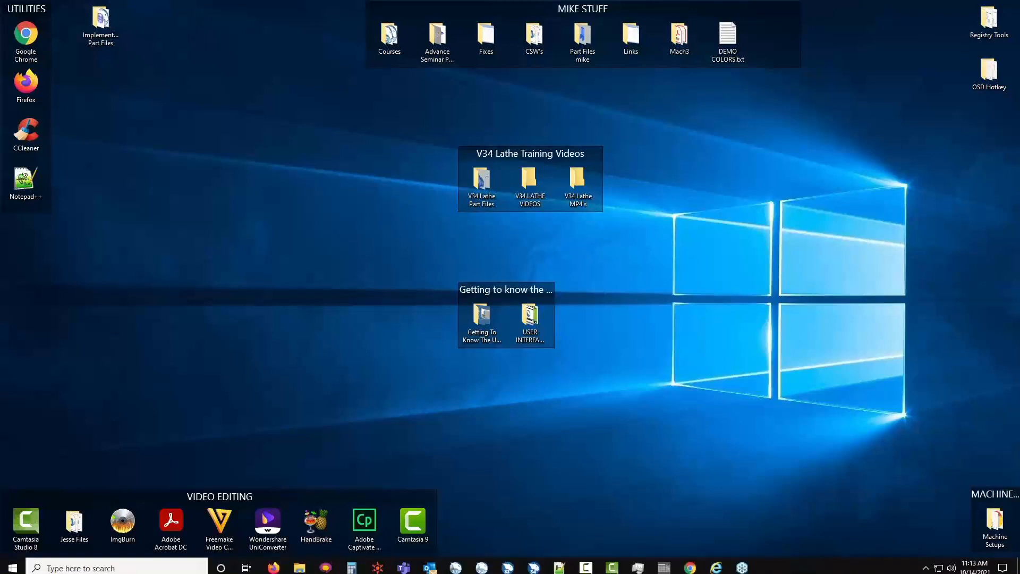
# Switch to BobCAD-CAM and close it without saving the changes to Mill_3x_Pro.bbcd
pyautogui.click(534, 564)
pyautogui.click(1003, 9)
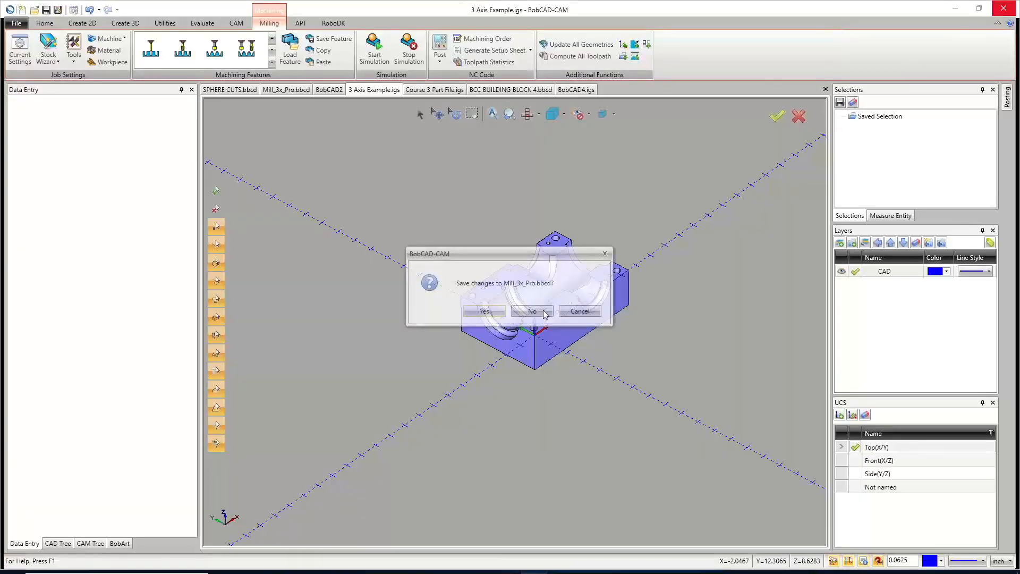
pyautogui.click(541, 312)
pyautogui.click(539, 312)
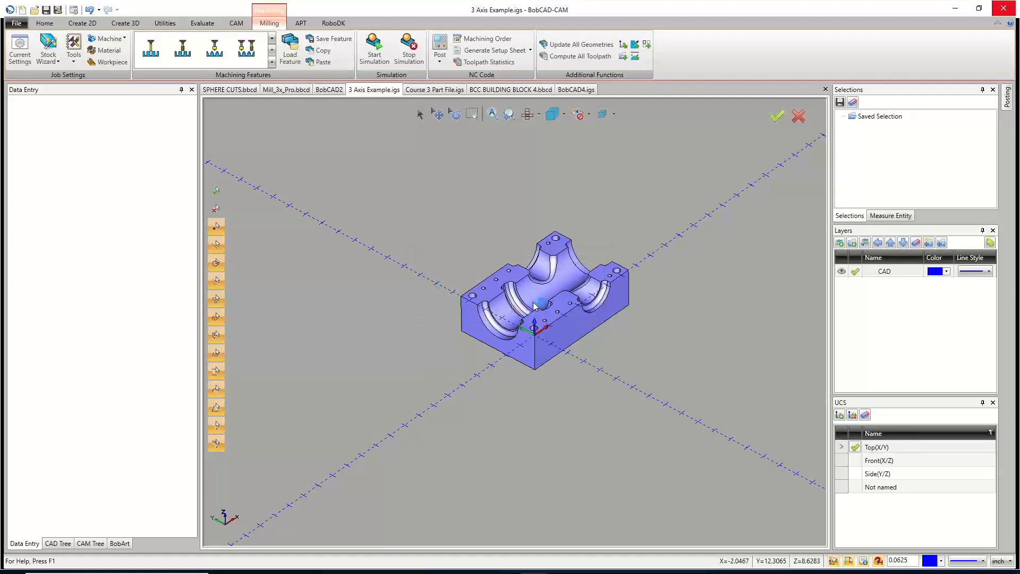
pyautogui.moveTo(589, 571)
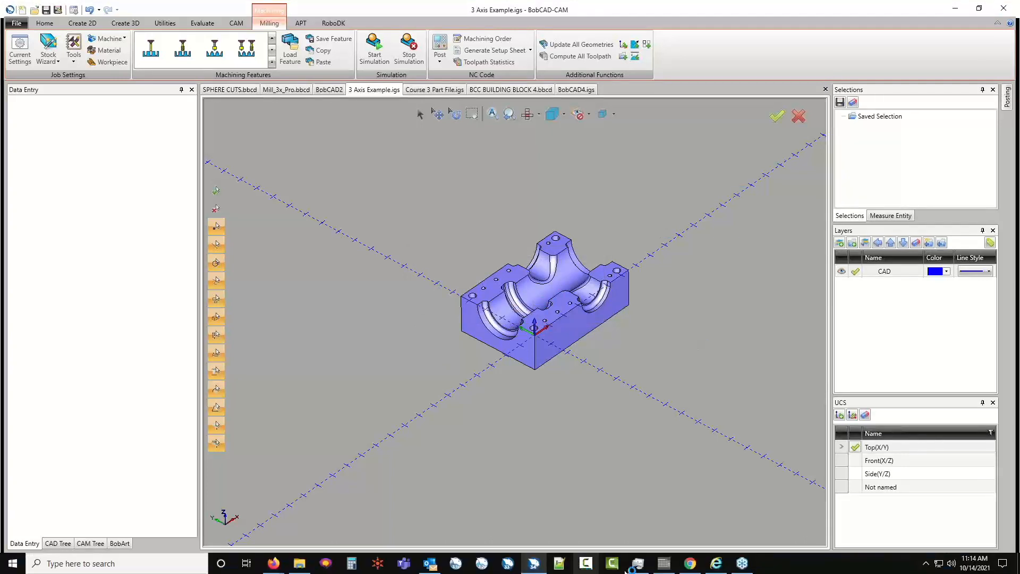
pyautogui.click(667, 567)
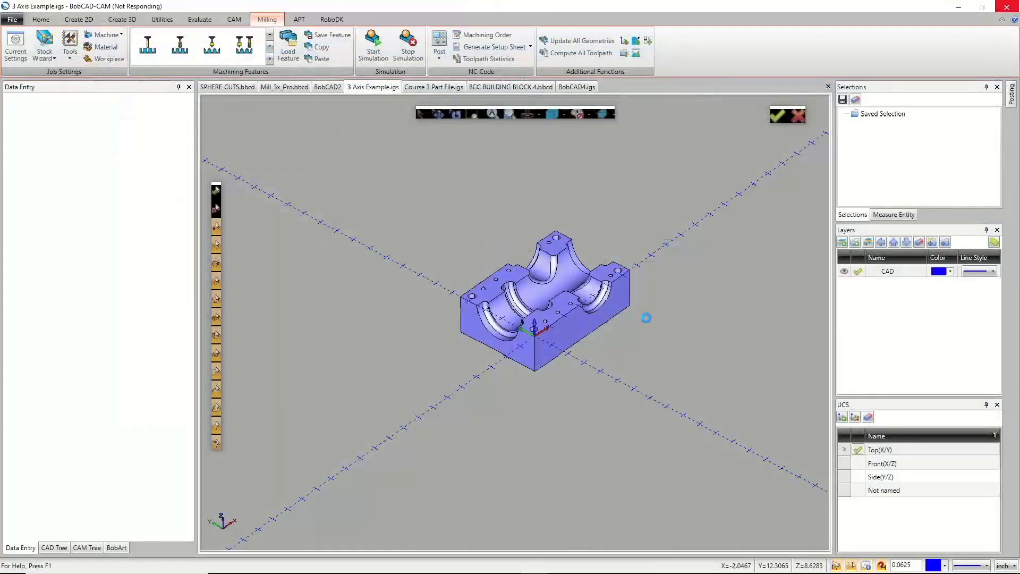
pyautogui.moveTo(654, 572)
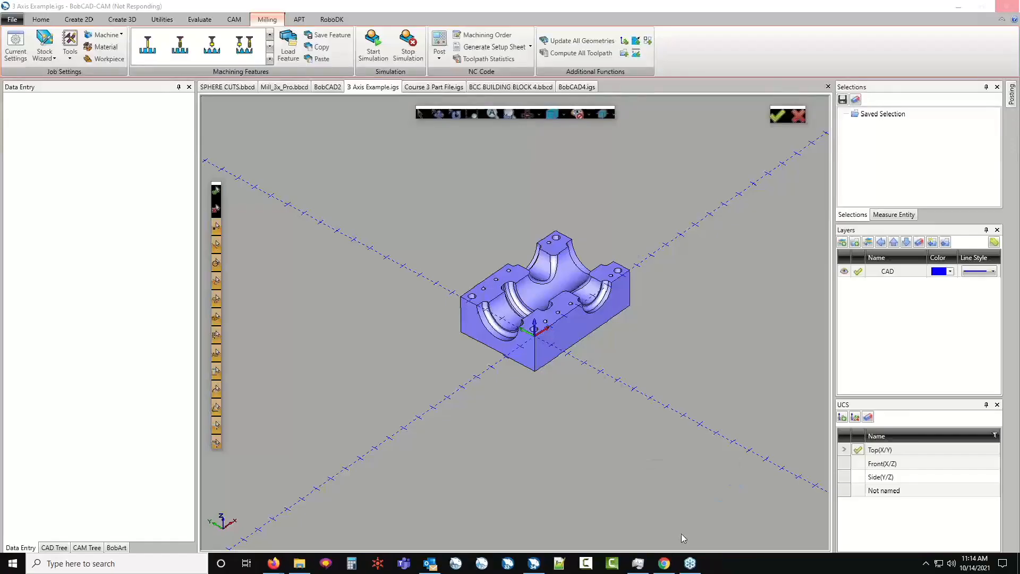
pyautogui.click(640, 567)
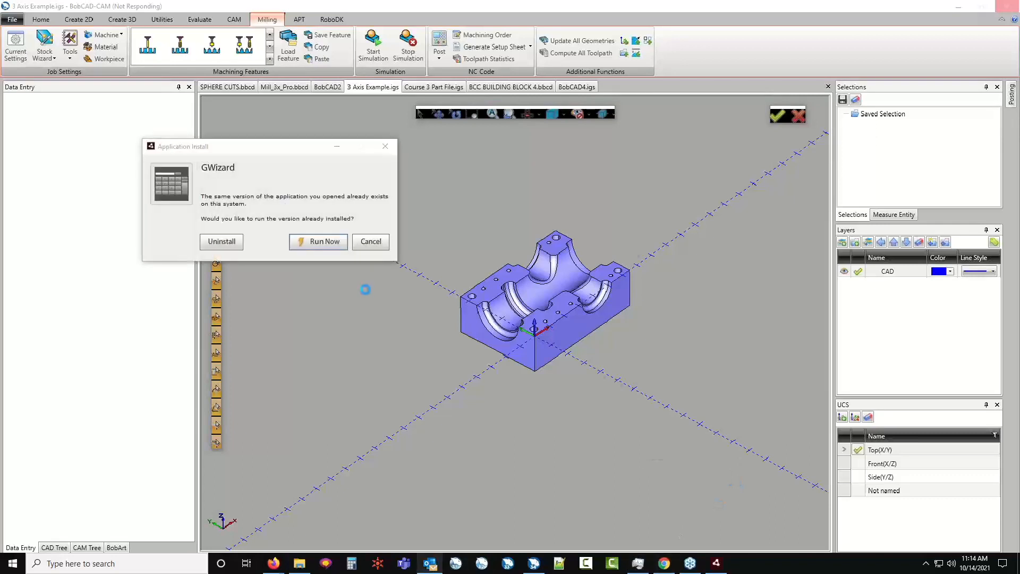
pyautogui.click(370, 241)
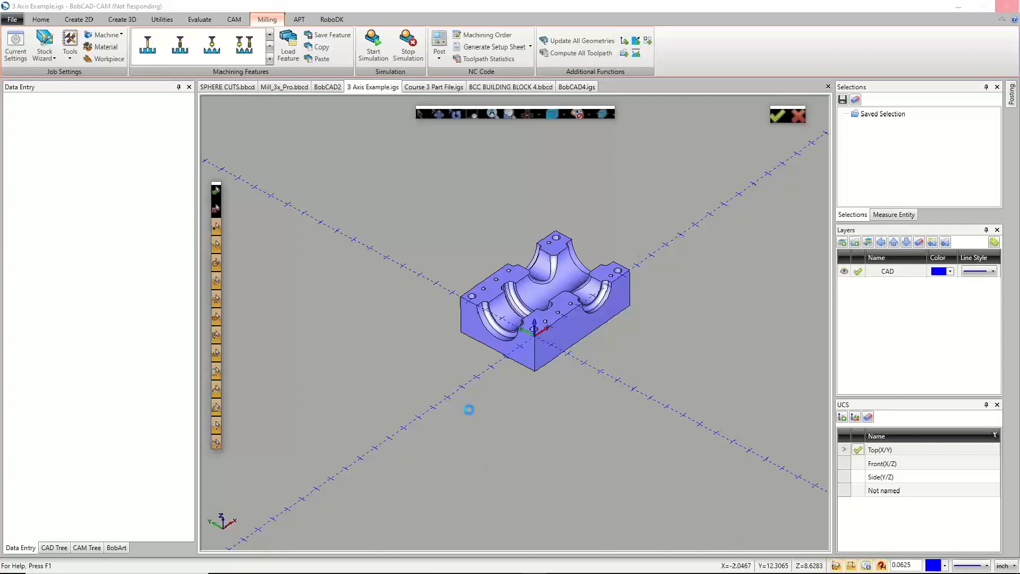
pyautogui.click(542, 569)
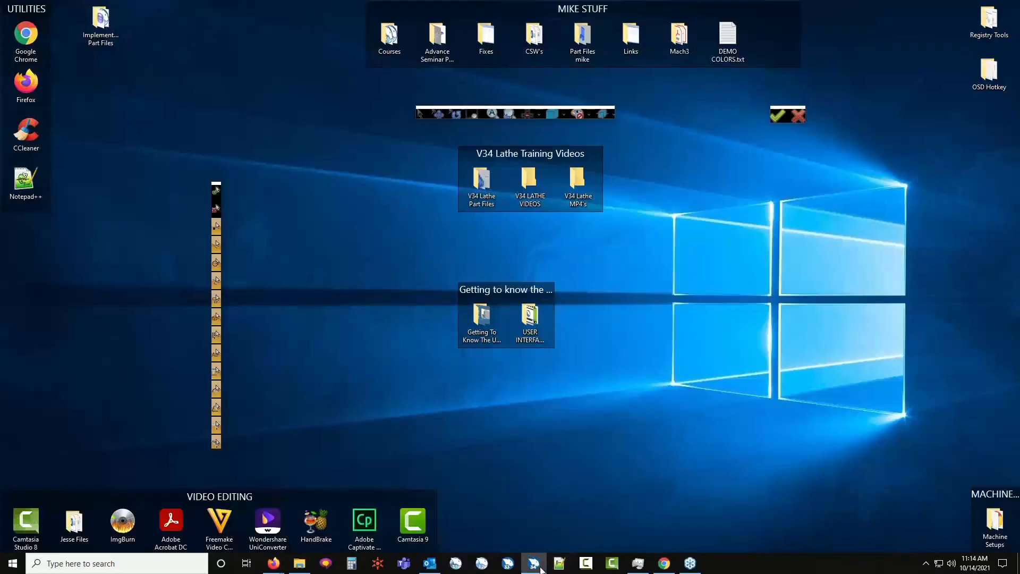
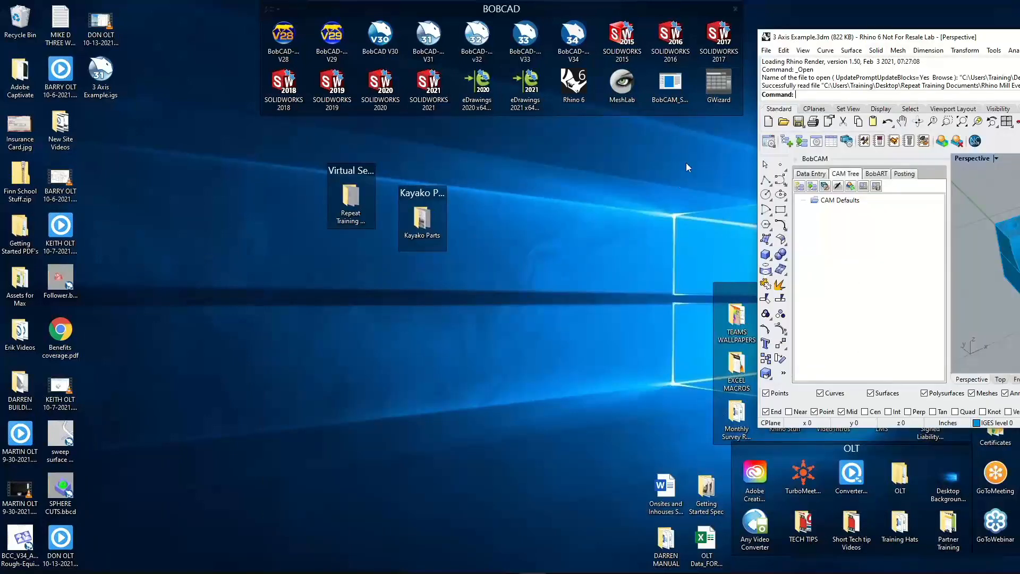
# Switch to Rhino and set the IGES level 0 layer colour to gray, RGB 161, 161, 161
pyautogui.click(682, 176)
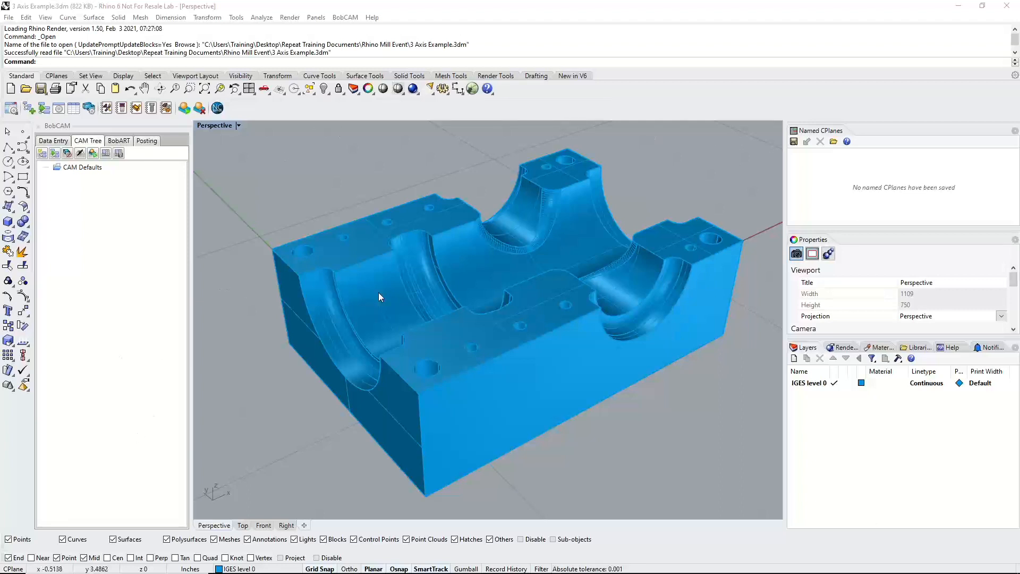
pyautogui.rightClick(862, 384)
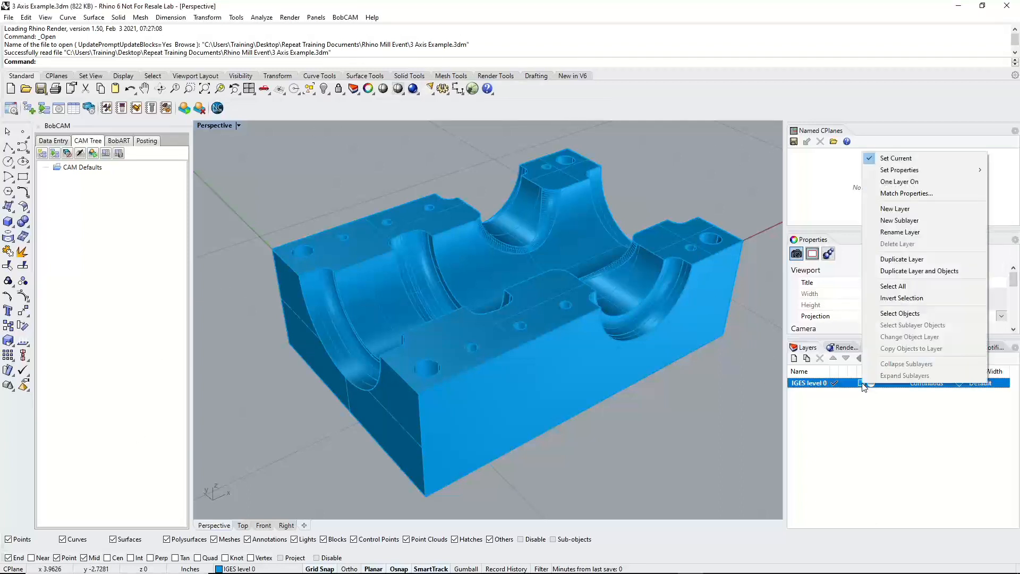
pyautogui.click(861, 383)
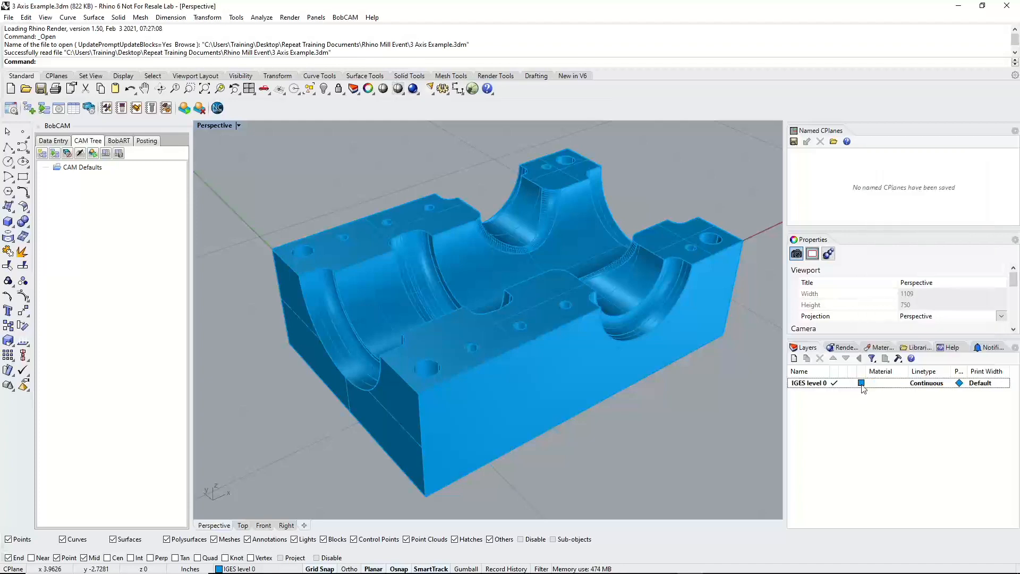
pyautogui.click(861, 383)
pyautogui.moveTo(572, 258); pyautogui.dragTo(601, 234)
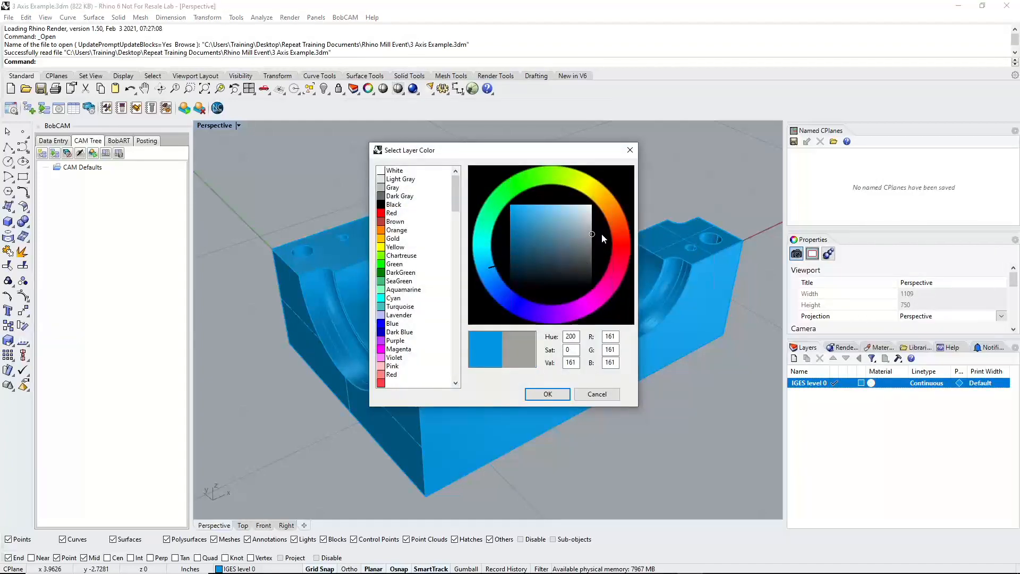
pyautogui.click(548, 394)
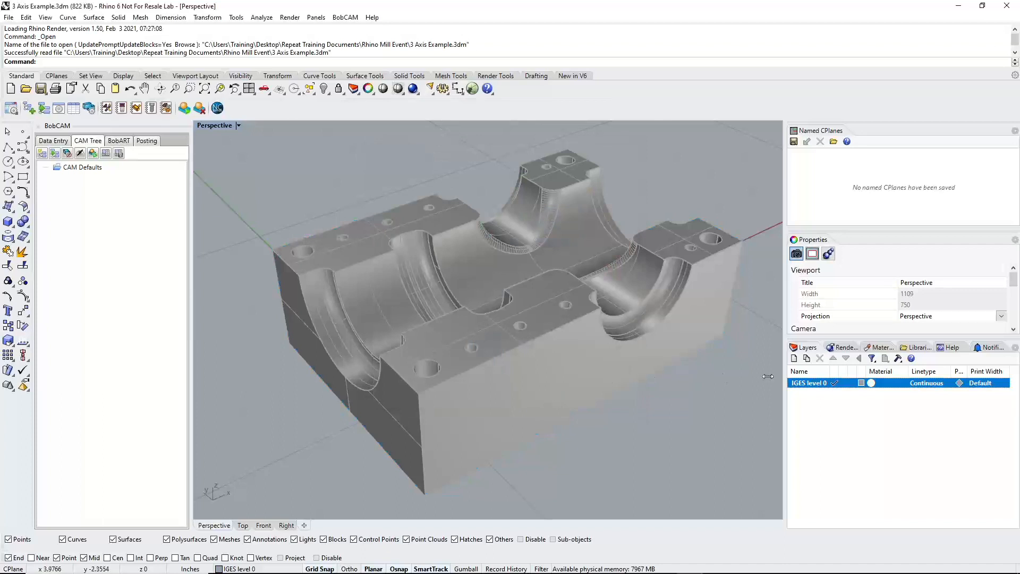
# Lighten the IGES level 0 layer colour to light gray, RGB 217, 217, 217
pyautogui.click(862, 383)
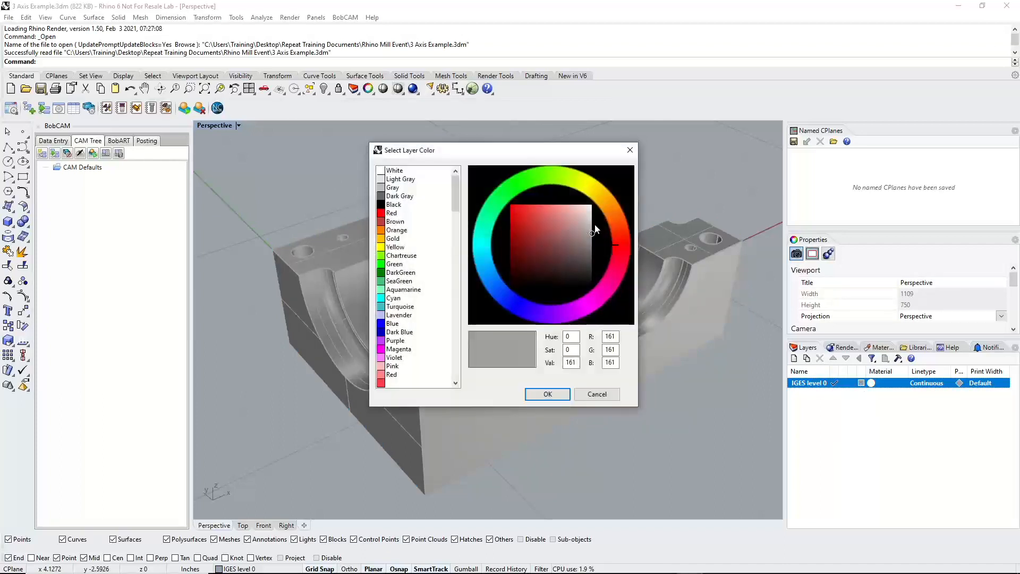
pyautogui.moveTo(593, 232); pyautogui.dragTo(593, 216)
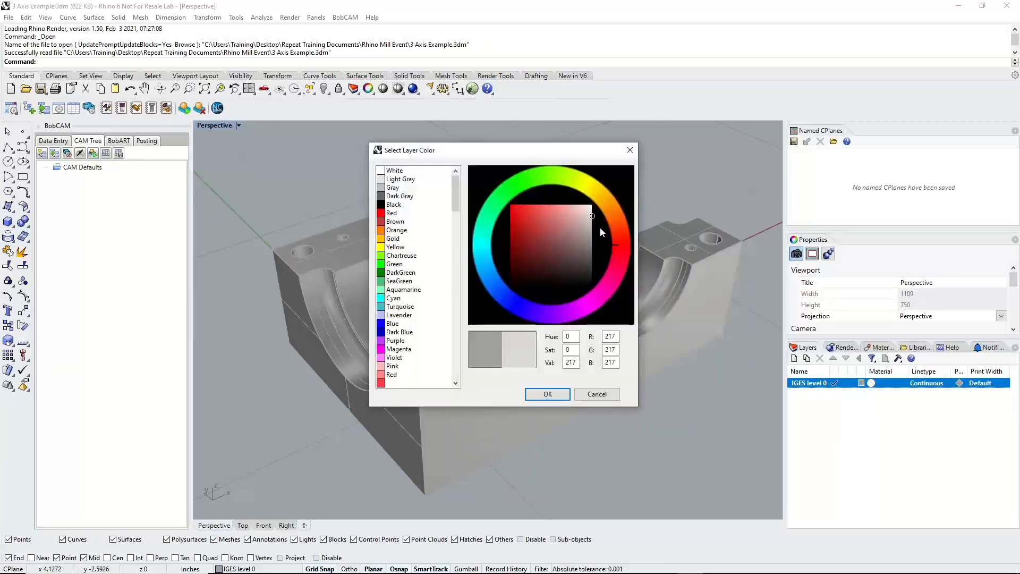
pyautogui.click(547, 393)
pyautogui.scroll(-3, 518, 304)
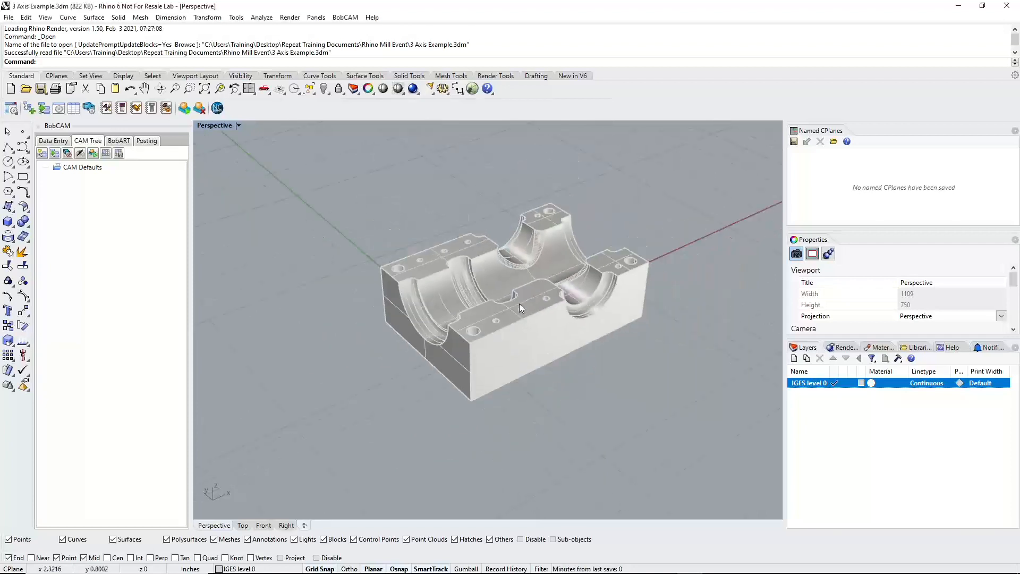
# Create a new milling job for the BC_3x_Mill machine and confirm the solid block as its workpiece
pyautogui.moveTo(520, 309); pyautogui.dragTo(511, 322, button='right')
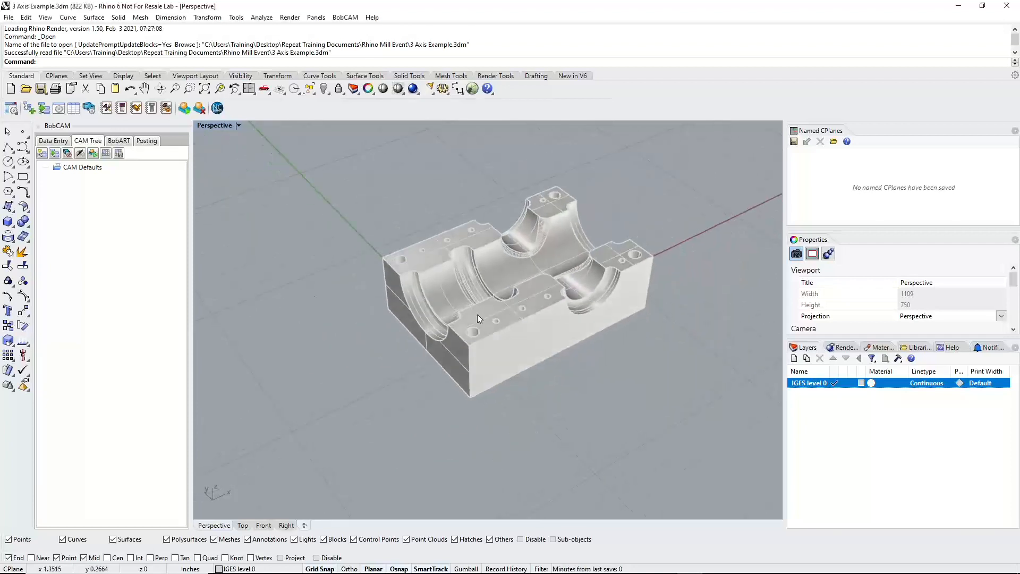
pyautogui.rightClick(90, 169)
pyautogui.click(58, 174)
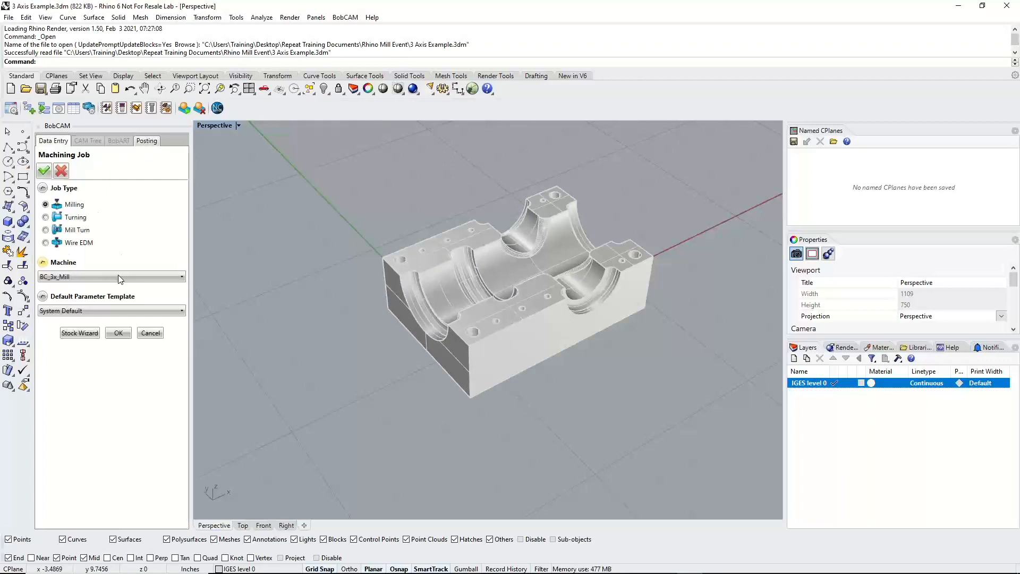
pyautogui.click(80, 333)
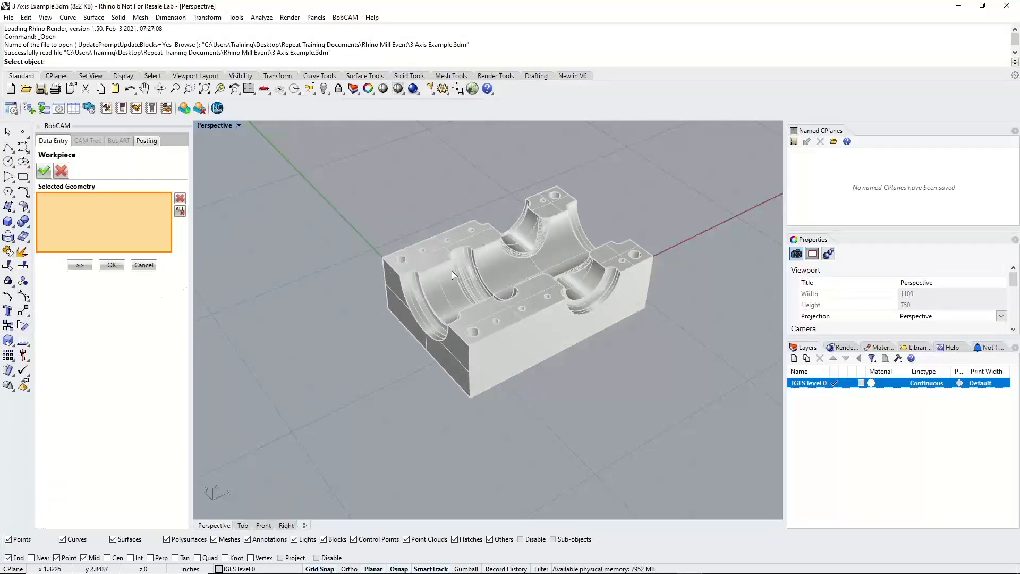
pyautogui.click(436, 285)
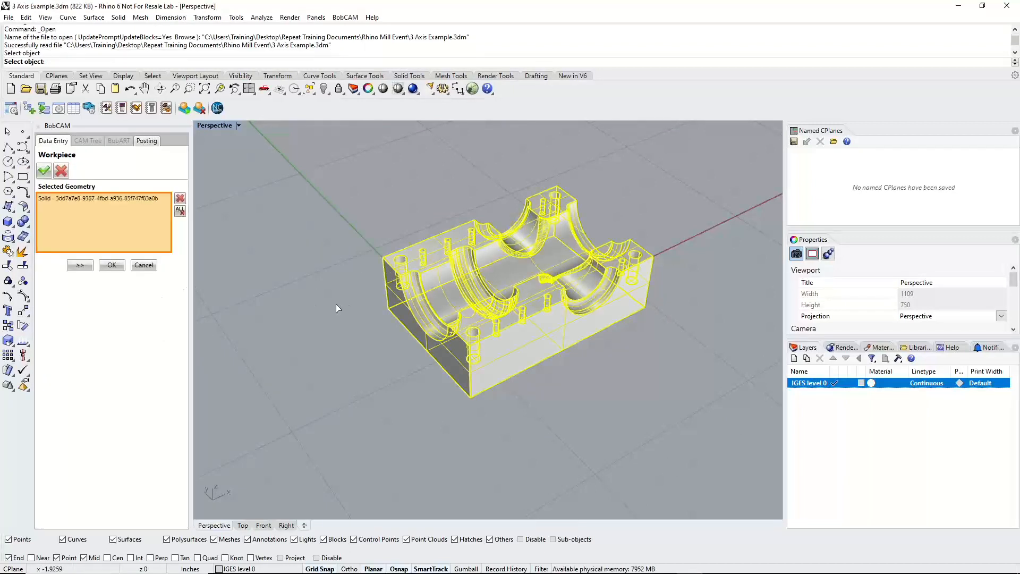
pyautogui.click(80, 264)
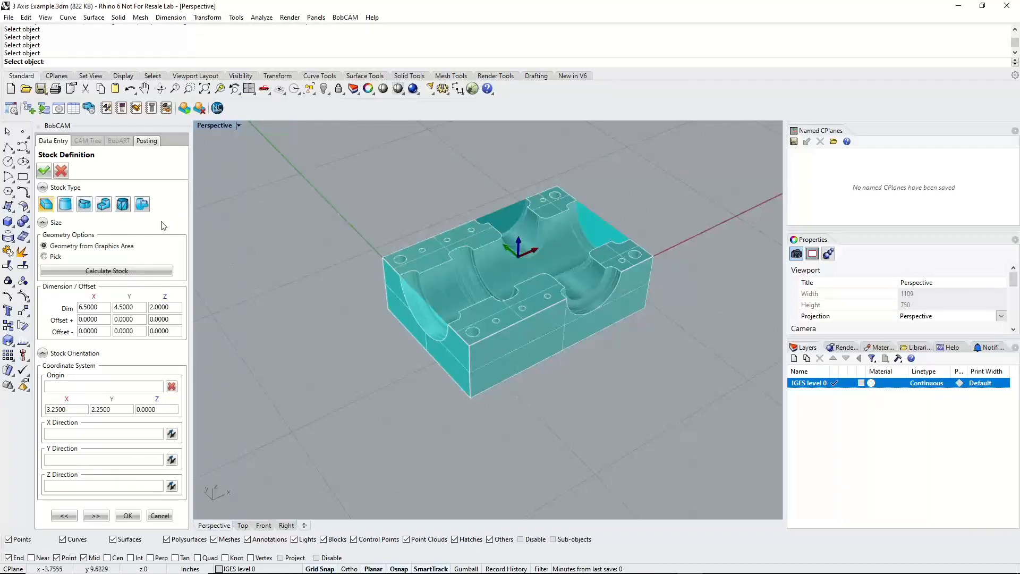
# Accept the rectangular stock definition at 6.5 x 4.5 x 2 with zero offsets on all sides
pyautogui.click(101, 306)
pyautogui.press('Tab')
pyautogui.press('Tab')
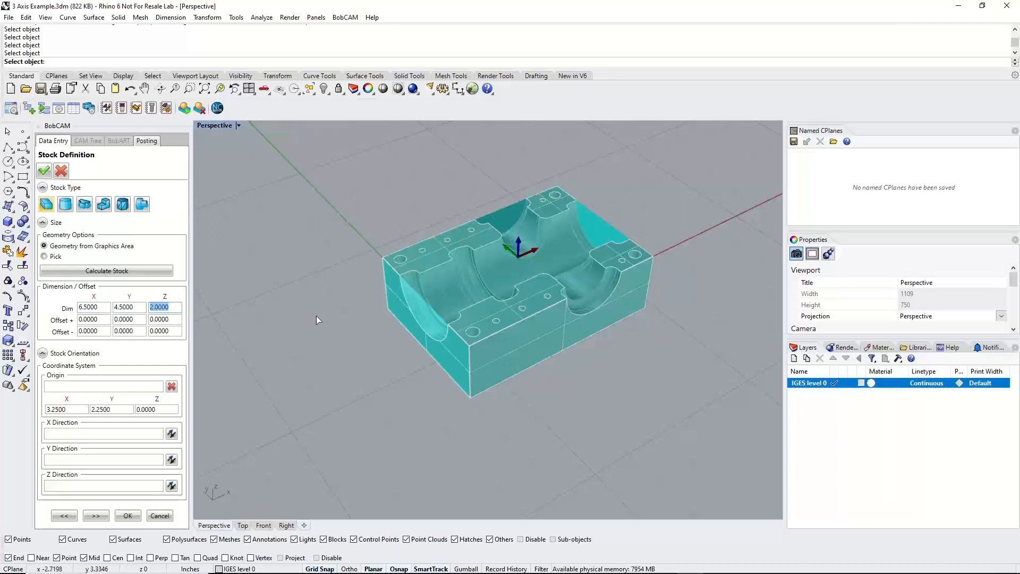
pyautogui.click(96, 515)
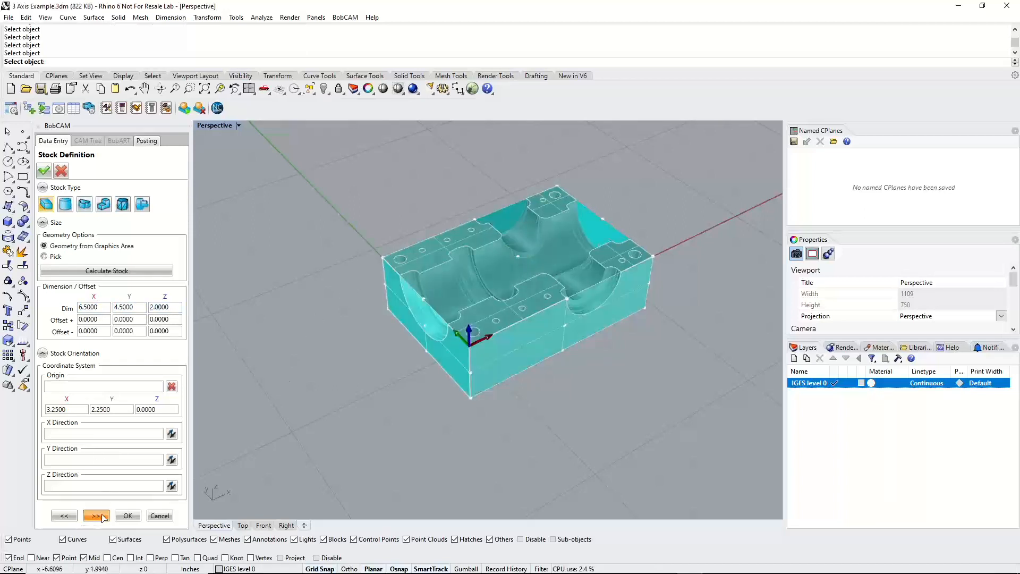
# Set the Z value of the work offset to 3 in Machine Setup - 1 and finish the Stock Wizard
pyautogui.click(103, 328)
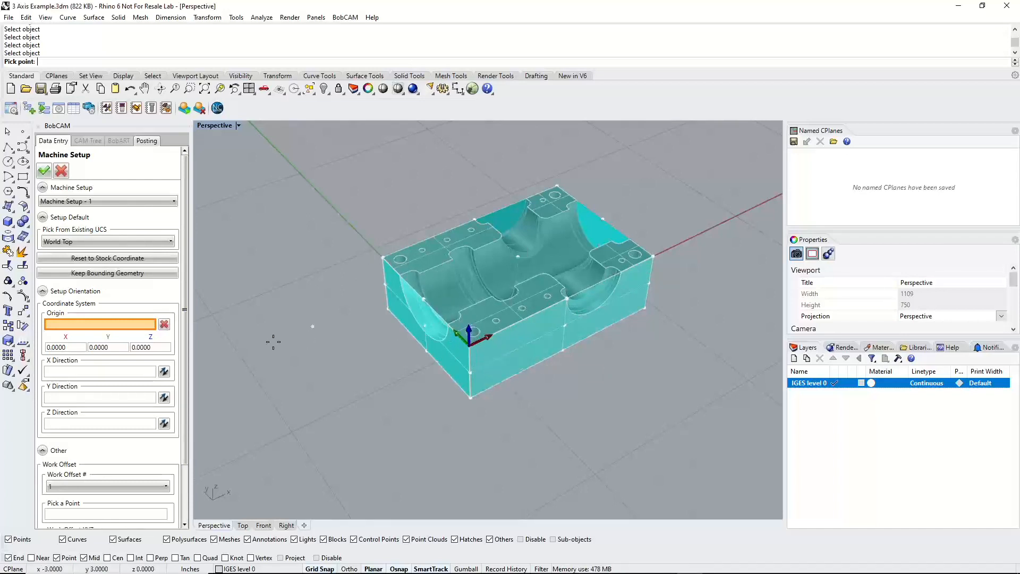
pyautogui.scroll(-3, 133, 348)
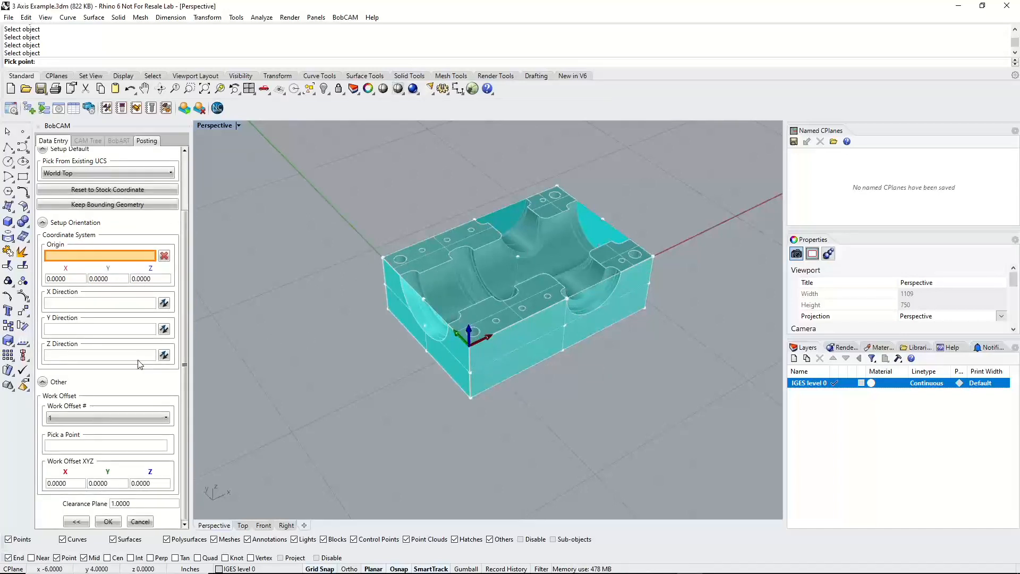
pyautogui.doubleClick(153, 482)
pyautogui.write('3')
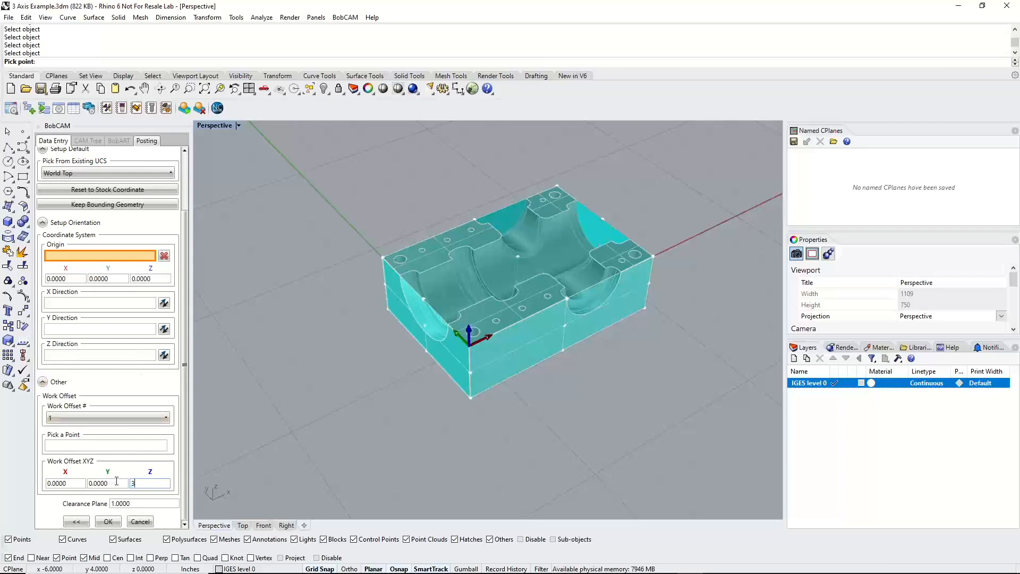
pyautogui.click(108, 521)
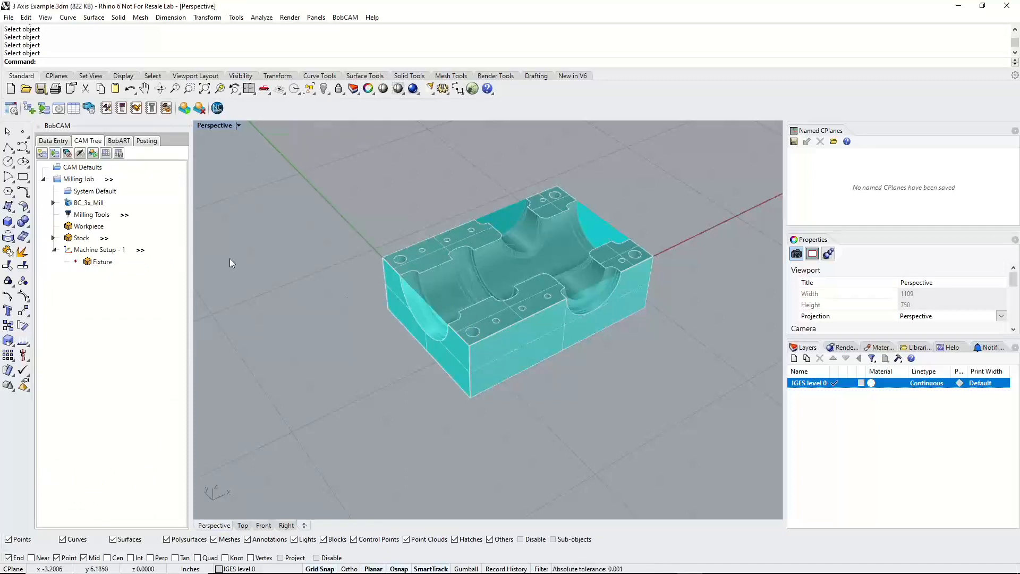
# Blank the stock in the milling job so only the part geometry is displayed
pyautogui.rightClick(91, 242)
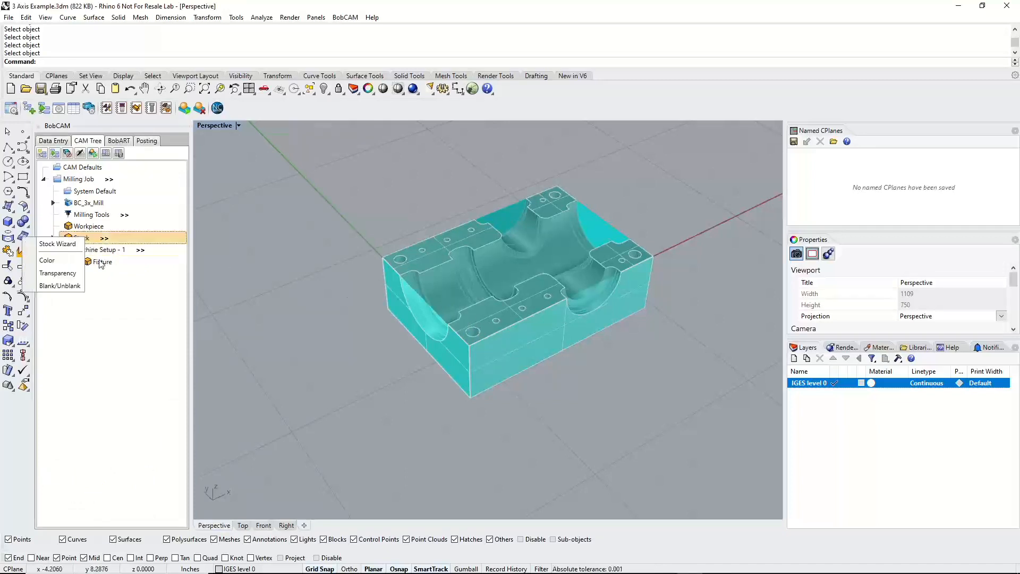
pyautogui.click(59, 286)
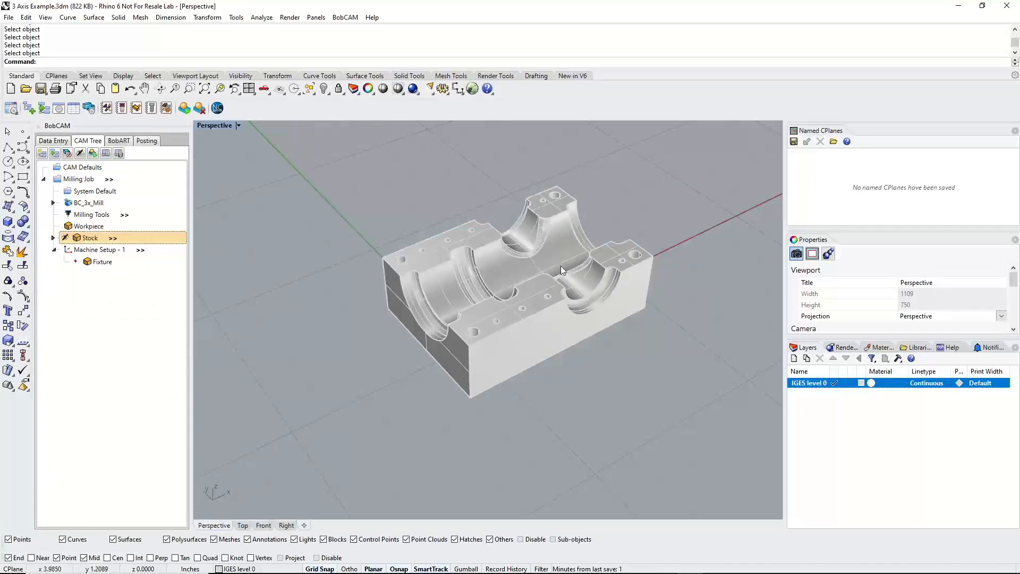
pyautogui.scroll(3, 560, 268)
# Change the IGES level 0 layer colour to bright blue, RGB 0, 182, 255
pyautogui.click(860, 383)
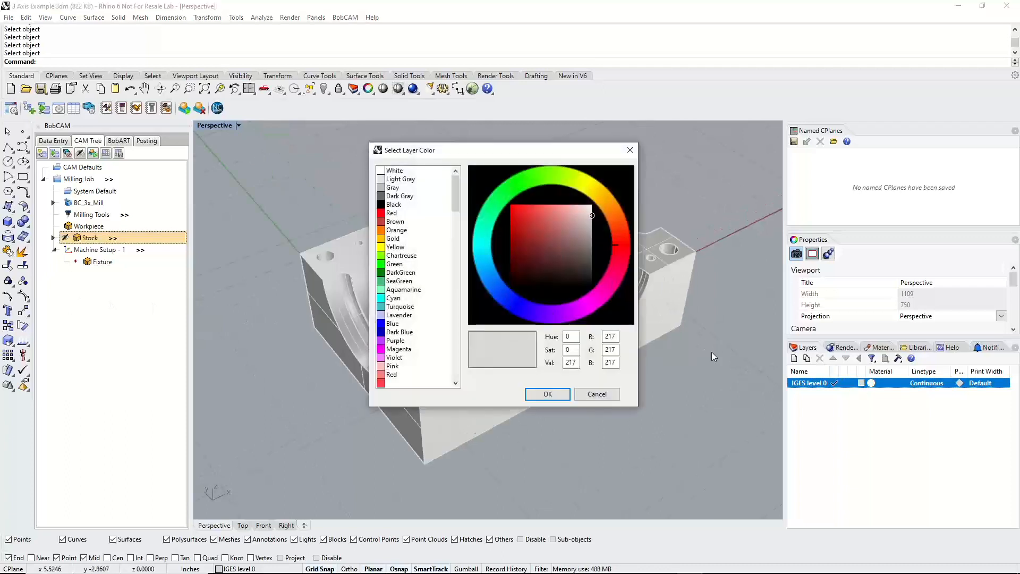
pyautogui.moveTo(484, 264)
pyautogui.mouseDown()
pyautogui.moveTo(484, 276)
pyautogui.moveTo(477, 266)
pyautogui.mouseUp()
pyautogui.moveTo(502, 228); pyautogui.dragTo(503, 207)
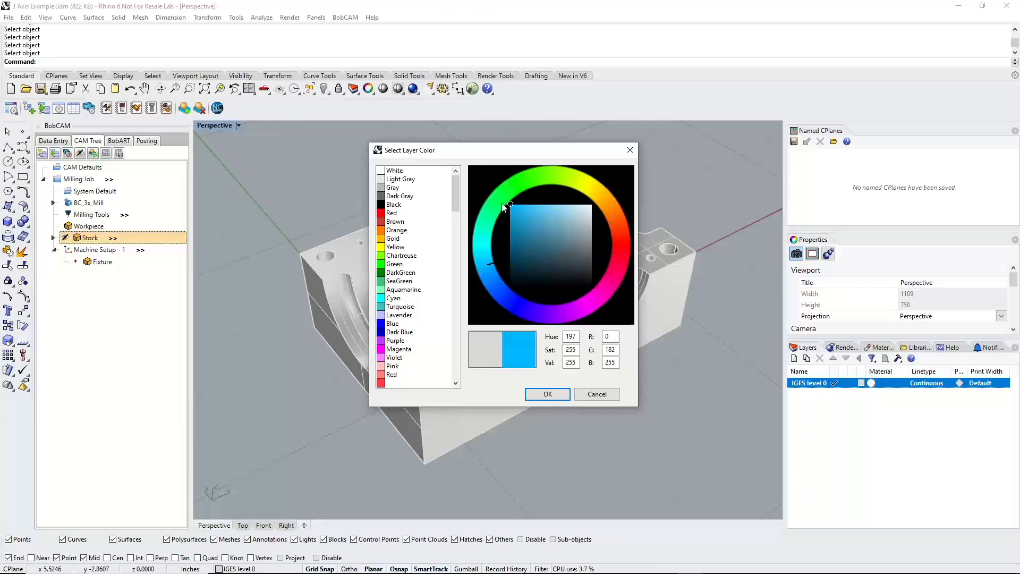
pyautogui.click(544, 394)
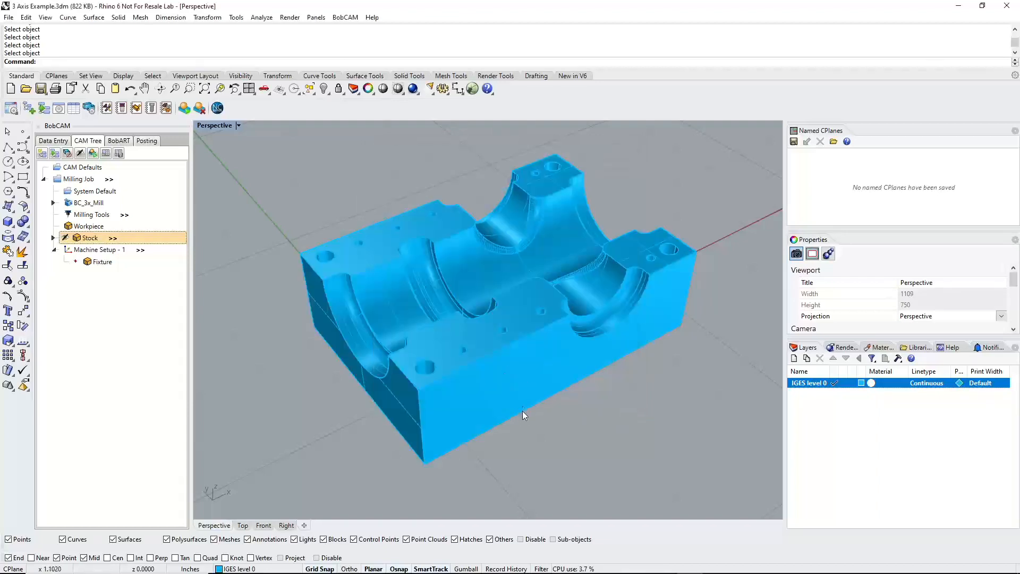
pyautogui.click(514, 374)
pyautogui.click(558, 397)
pyautogui.moveTo(558, 398)
pyautogui.mouseDown(button='right')
pyautogui.moveTo(567, 417)
pyautogui.moveTo(556, 401)
pyautogui.mouseUp(button='right')
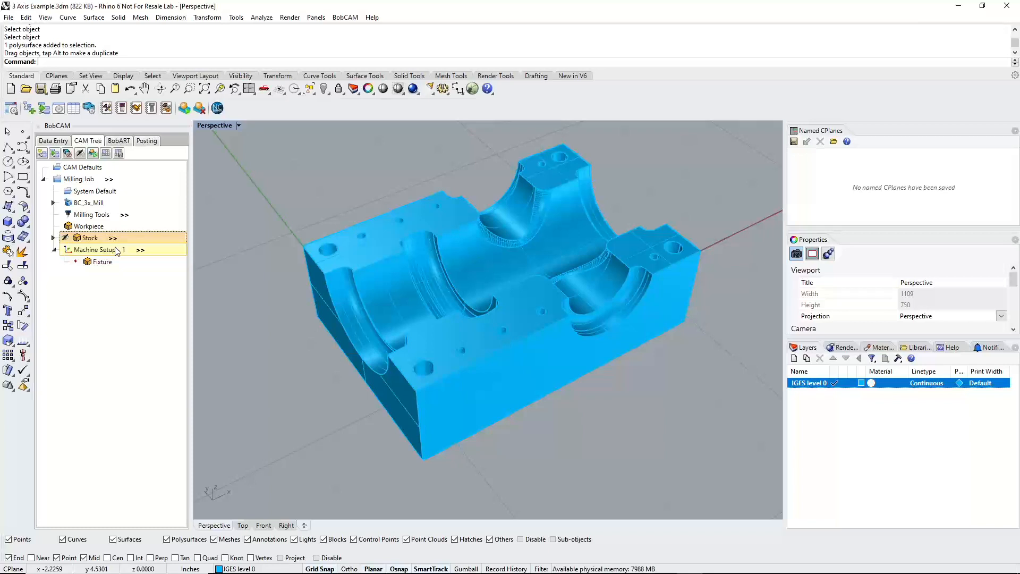
# Add a Mill 3 Axis feature to Machine Setup - 1 and pick the whole solid body as its geometry
pyautogui.rightClick(113, 251)
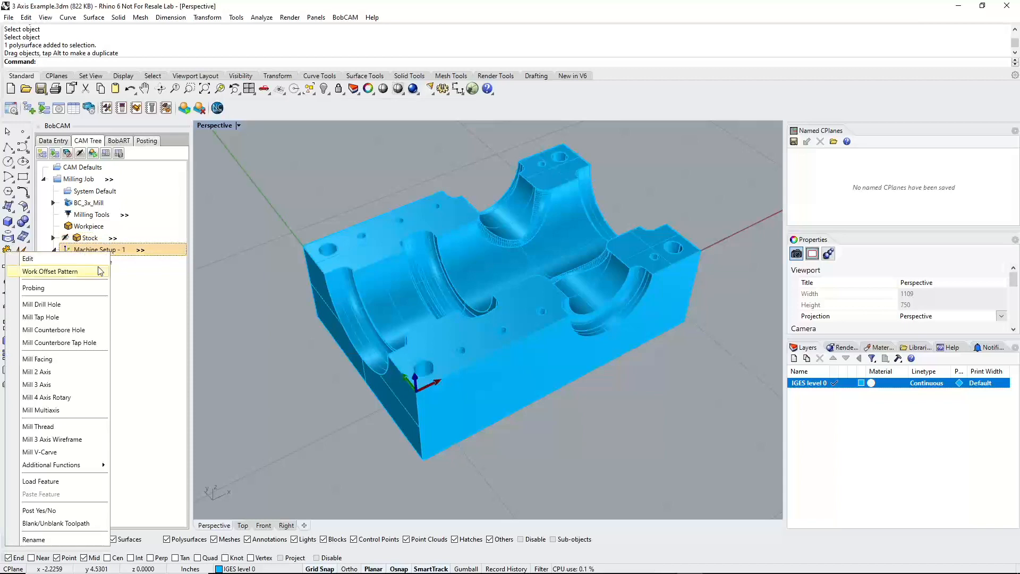
pyautogui.click(66, 387)
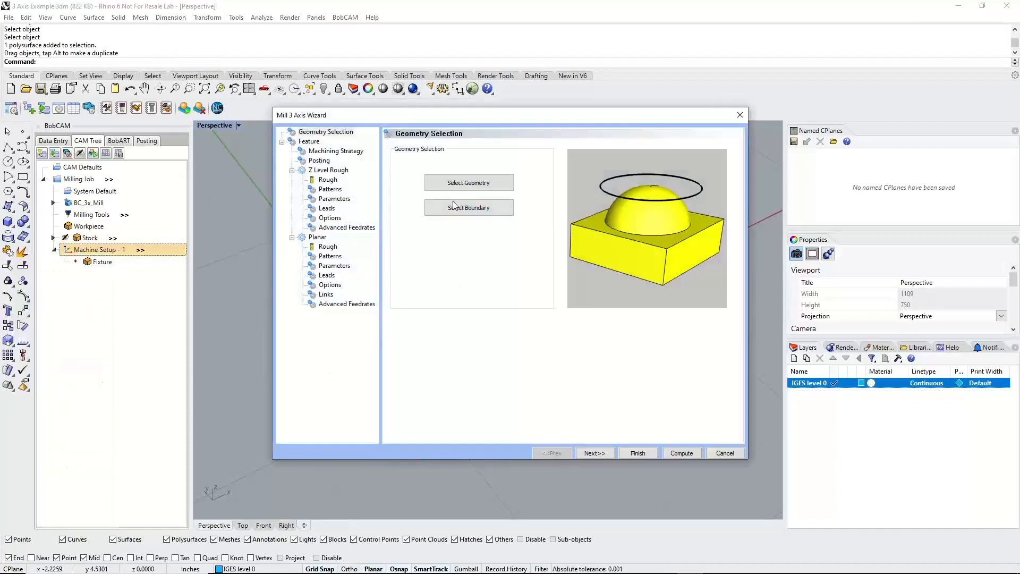
pyautogui.click(457, 183)
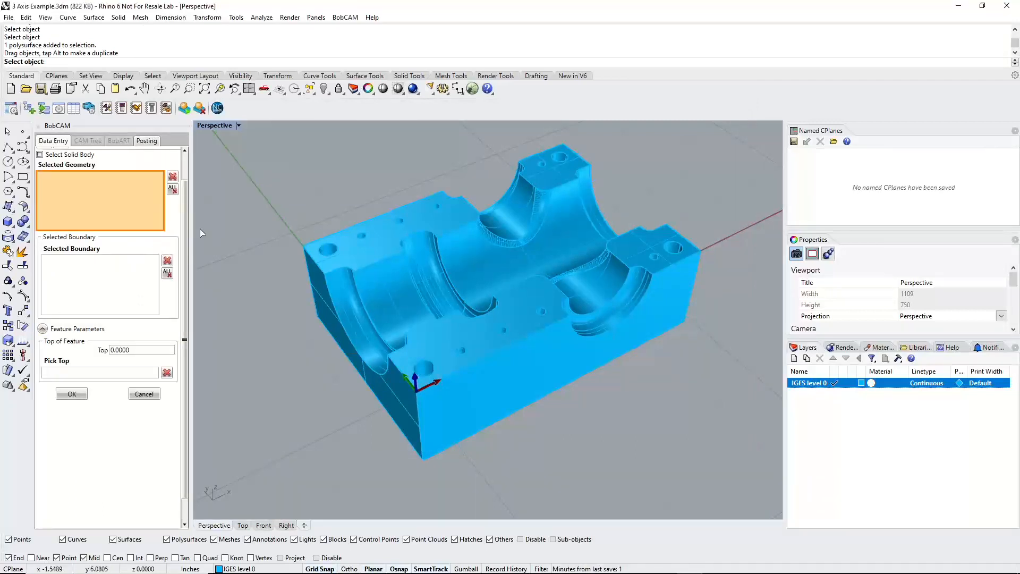
pyautogui.moveTo(187, 221); pyautogui.dragTo(187, 190)
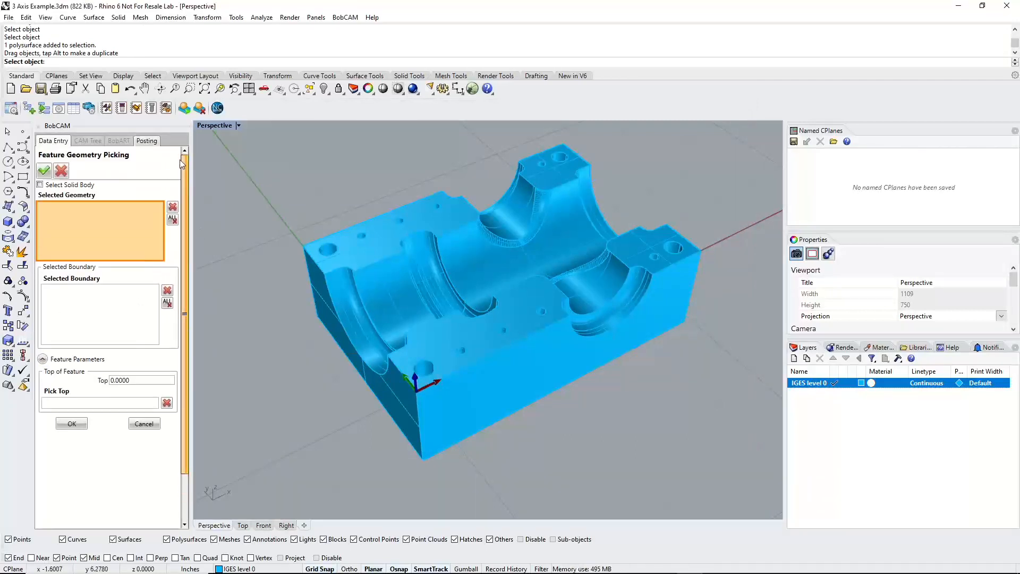
pyautogui.click(41, 185)
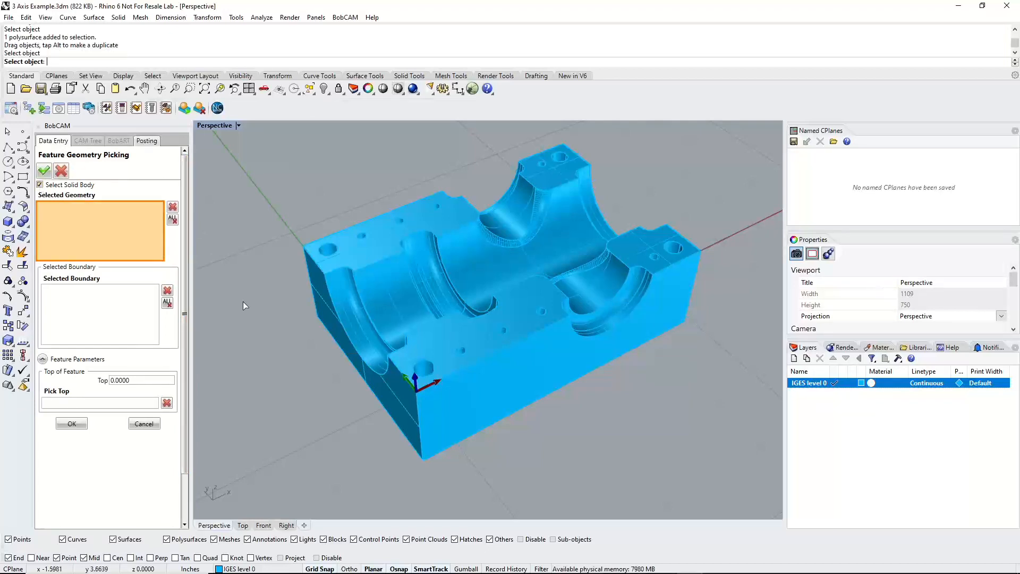
pyautogui.click(394, 284)
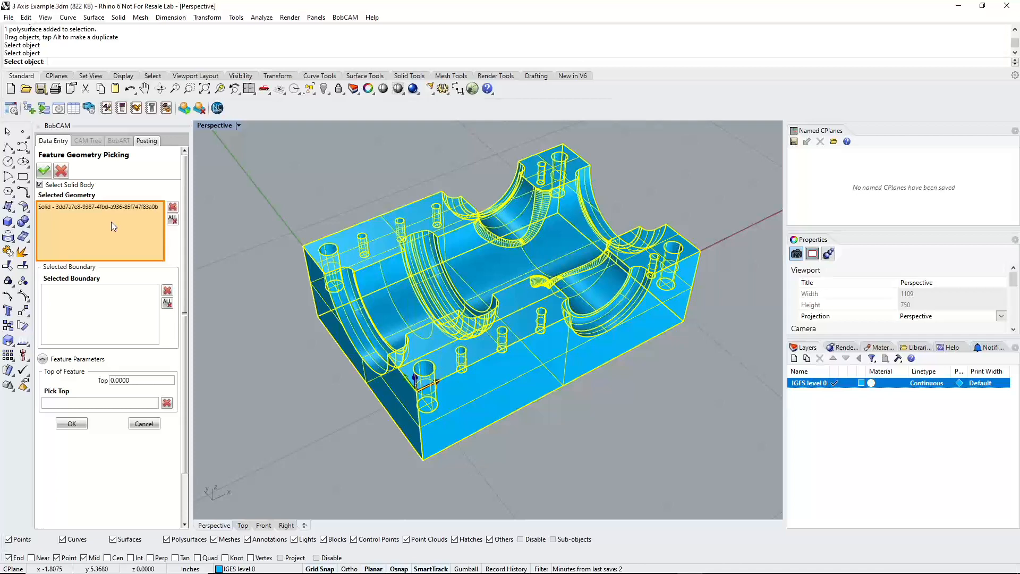
# Try the block's bottom face as the machining boundary, with the data entry area widened, and clear that boundary selection
pyautogui.click(128, 323)
pyautogui.moveTo(452, 458); pyautogui.dragTo(462, 342, button='right')
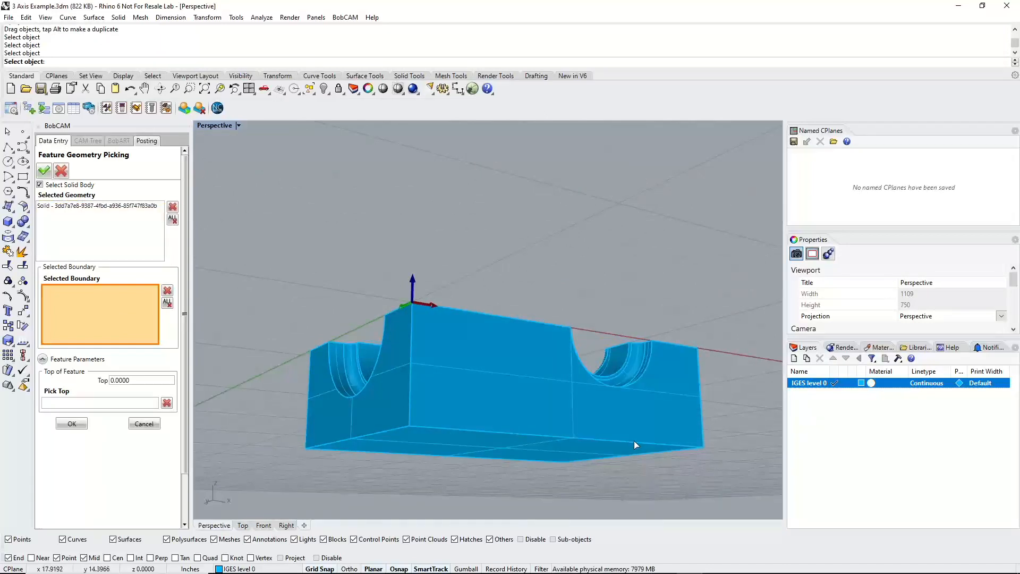
pyautogui.click(597, 452)
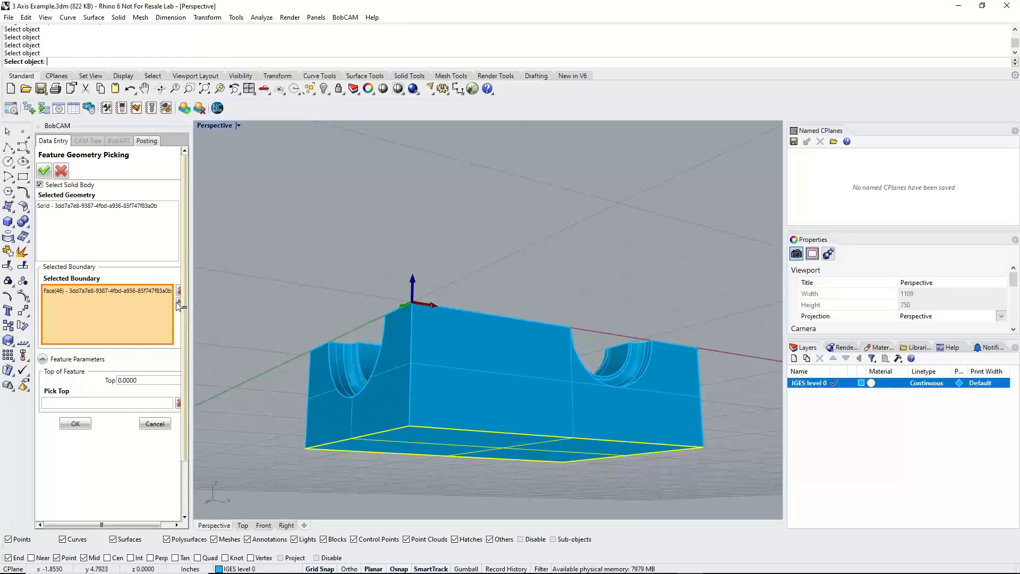
pyautogui.moveTo(190, 336); pyautogui.dragTo(234, 337)
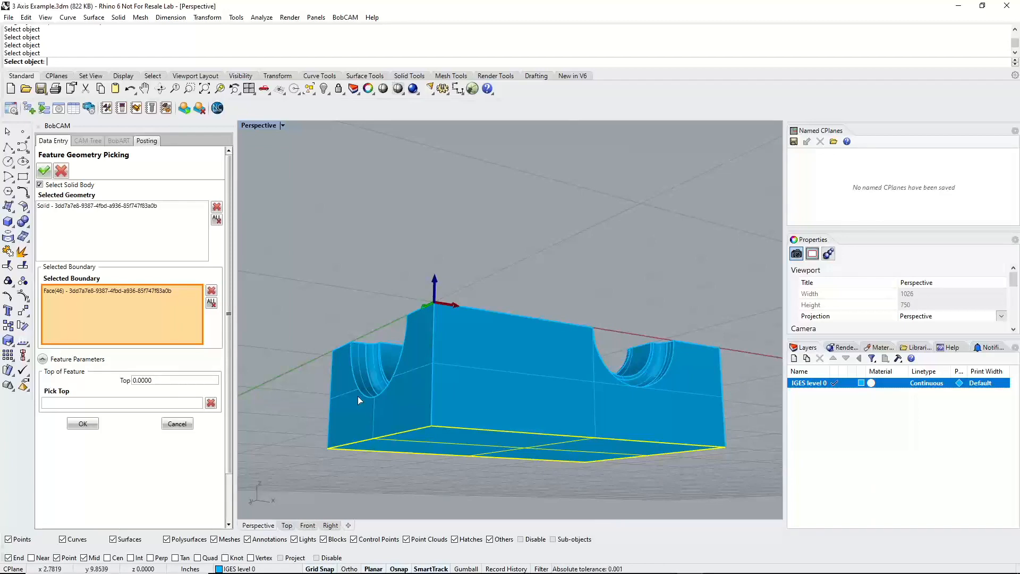
pyautogui.click(211, 302)
# Confirm the feature geometry with no boundary selected and the top of feature kept at 0.0000
pyautogui.moveTo(454, 366); pyautogui.dragTo(523, 336, button='right')
pyautogui.scroll(7, 524, 336)
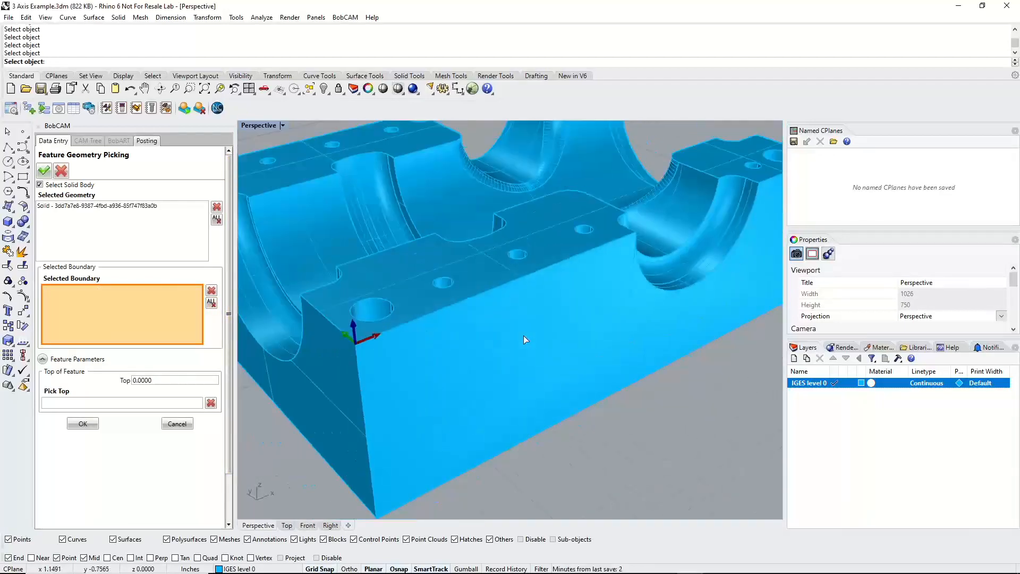
pyautogui.scroll(-14, 524, 334)
pyautogui.scroll(5, 535, 245)
pyautogui.scroll(2, 534, 246)
pyautogui.scroll(-2, 531, 260)
pyautogui.scroll(4, 531, 314)
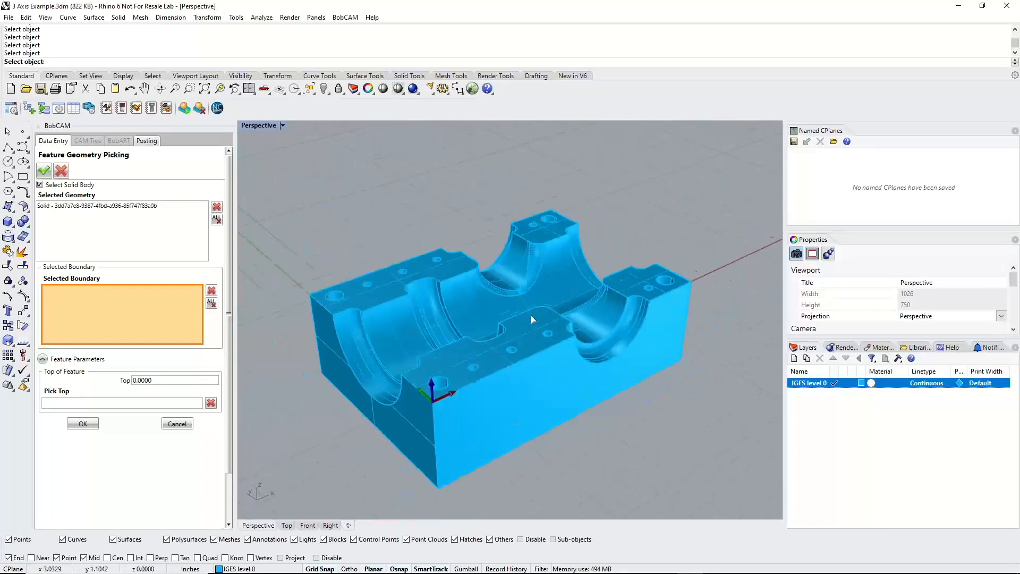
pyautogui.scroll(-2, 511, 324)
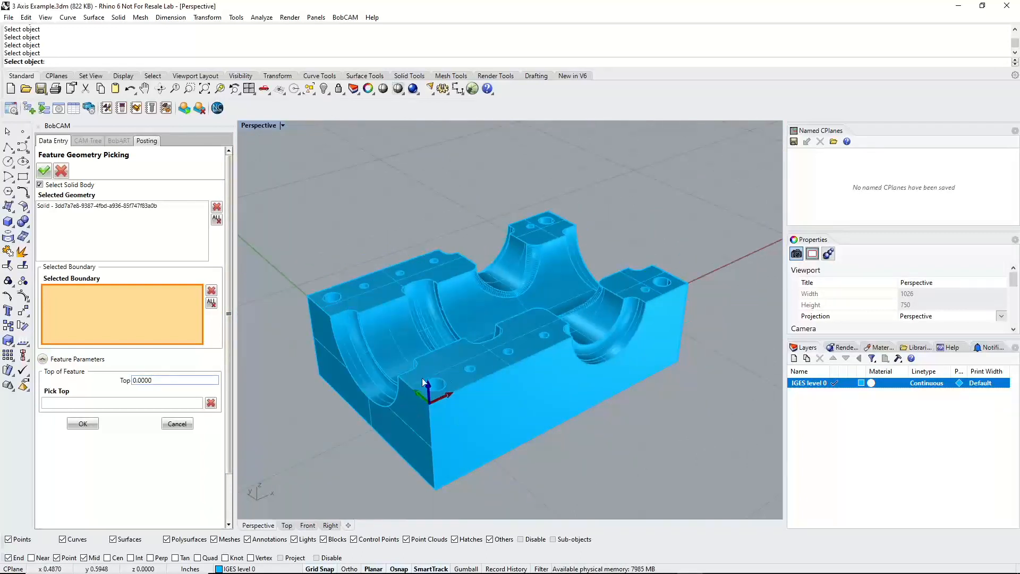
pyautogui.click(83, 423)
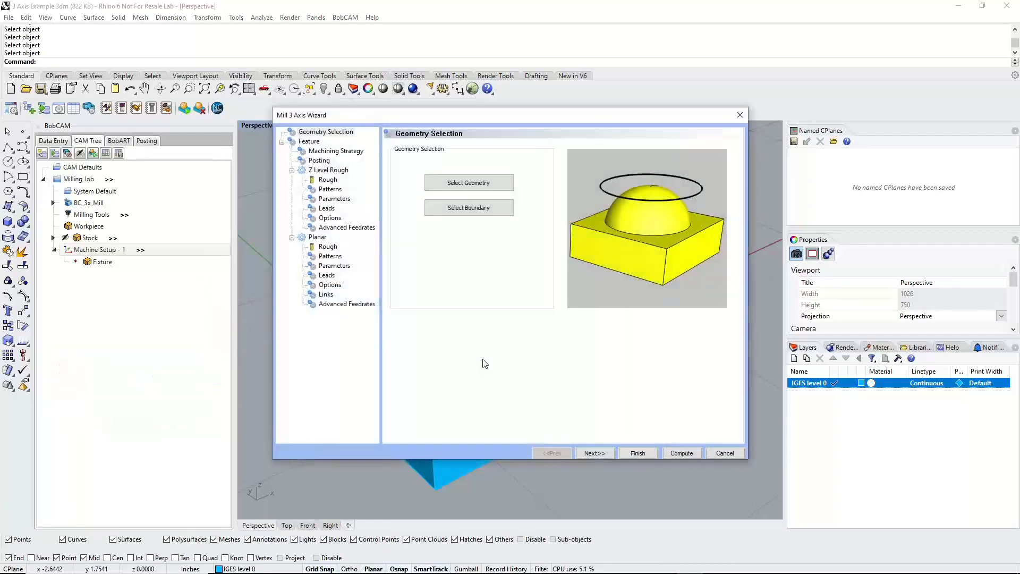
# Keep the default feature planes, preview the Z Level Rough, Z Level Finish and Planar strategies, and choose Advanced Rough as the machining strategy
pyautogui.click(594, 454)
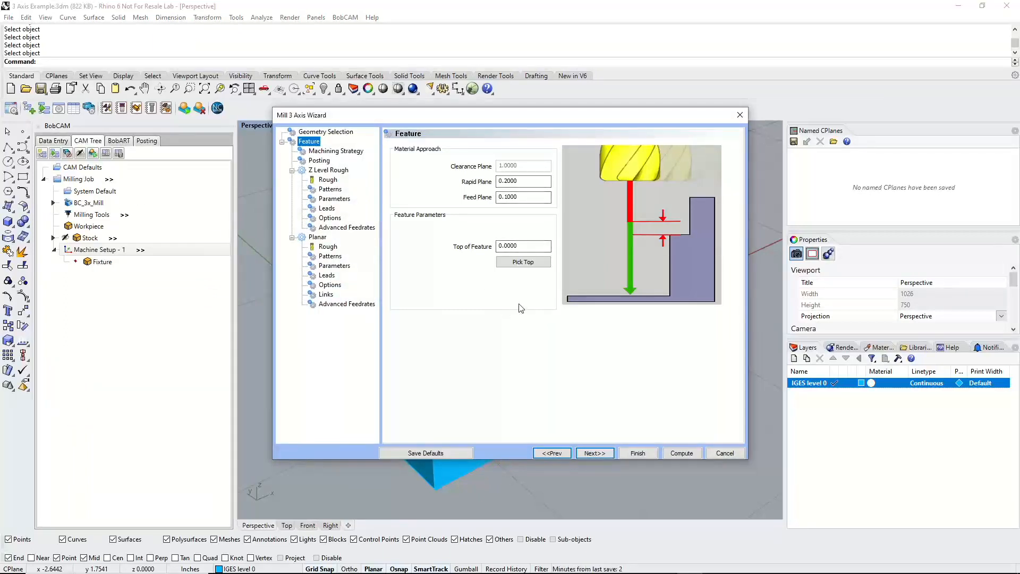
pyautogui.click(604, 454)
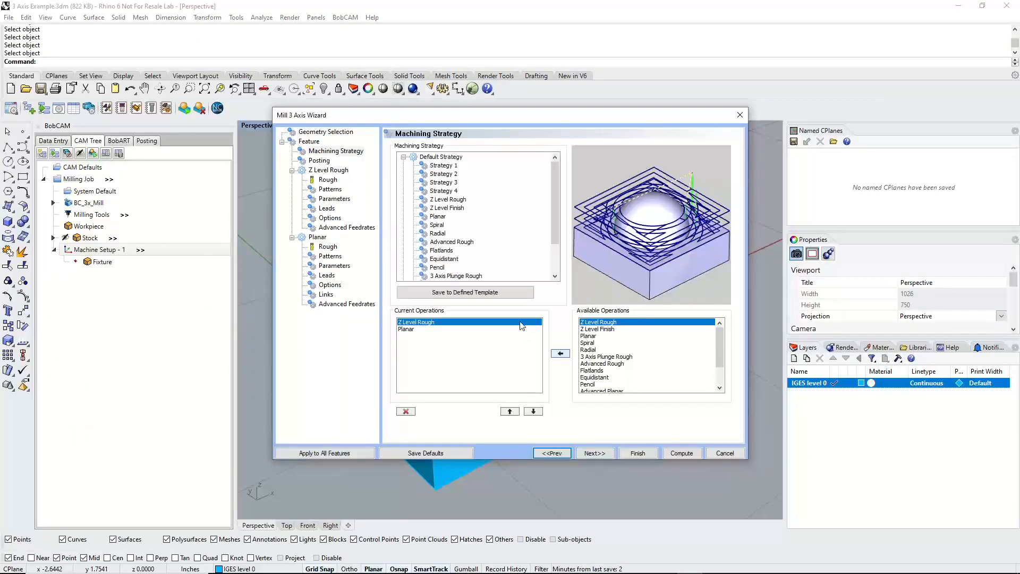
pyautogui.click(451, 200)
pyautogui.click(451, 208)
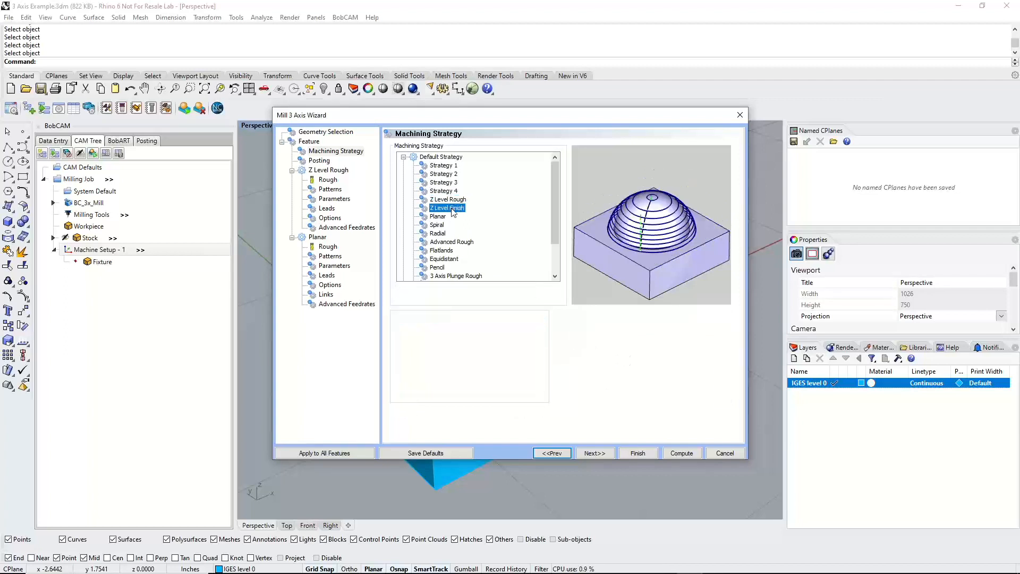
pyautogui.click(439, 217)
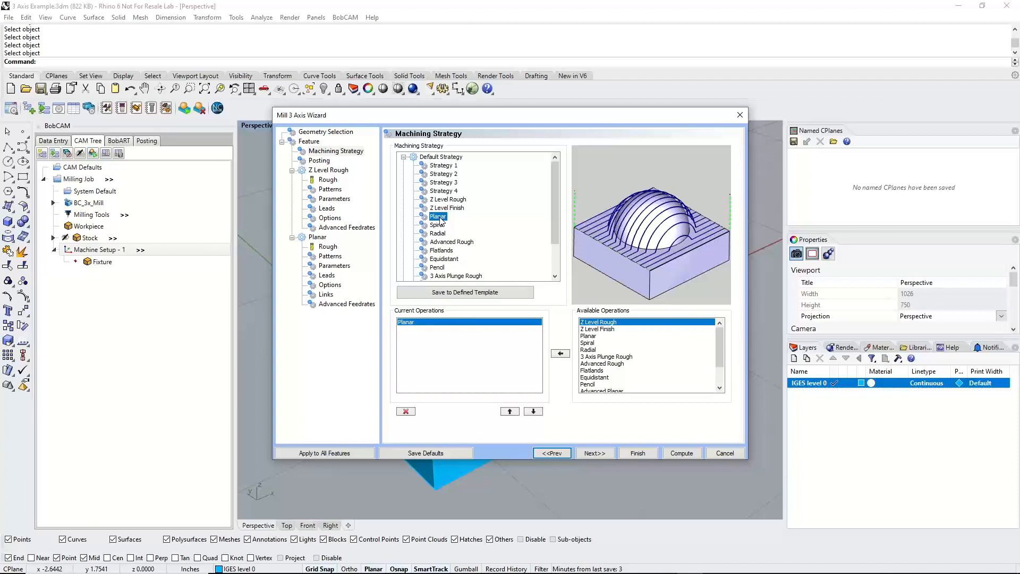
pyautogui.click(450, 242)
pyautogui.scroll(-2, 608, 351)
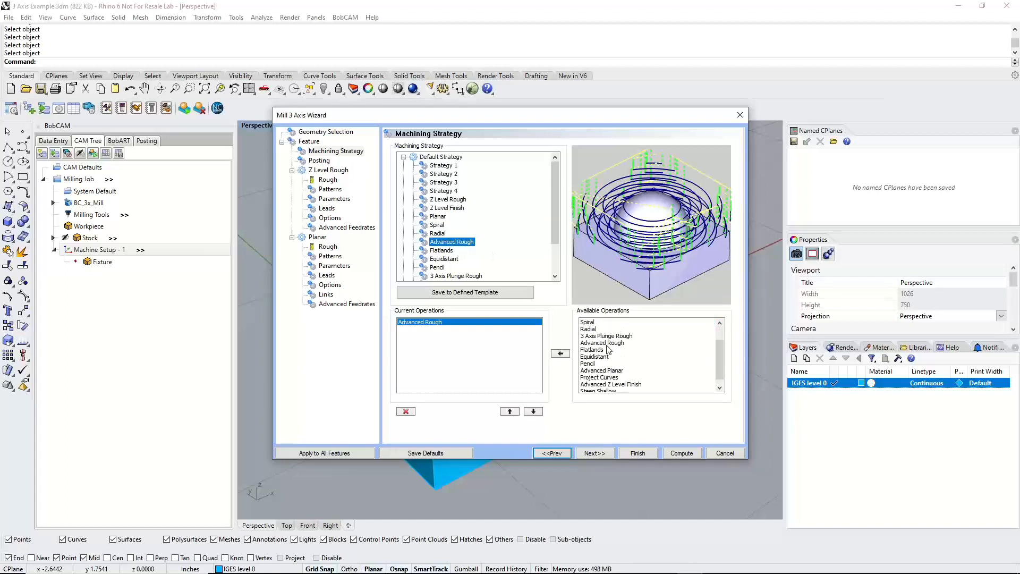
# Preview Advanced Z Level Finish among the available operations and add a second Advanced Rough to the feature's current operations
pyautogui.scroll(-1, 608, 351)
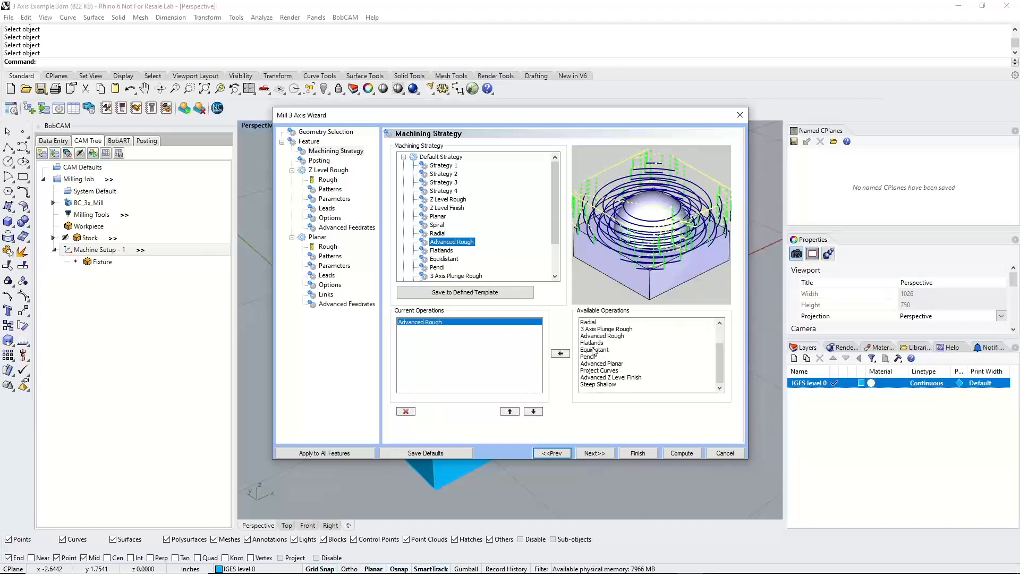
pyautogui.click(602, 377)
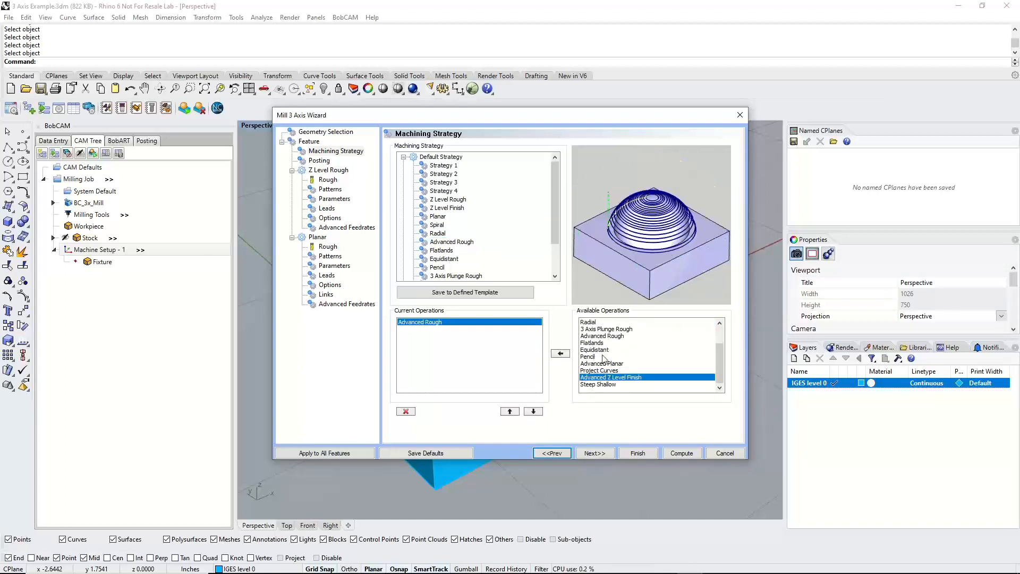
pyautogui.click(602, 337)
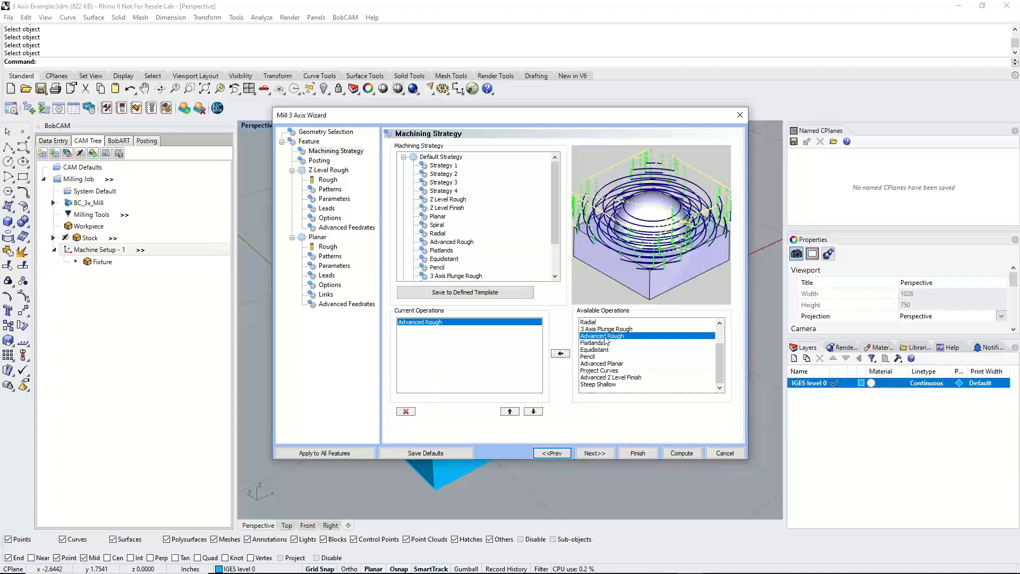
pyautogui.click(560, 353)
pyautogui.click(466, 324)
pyautogui.click(457, 329)
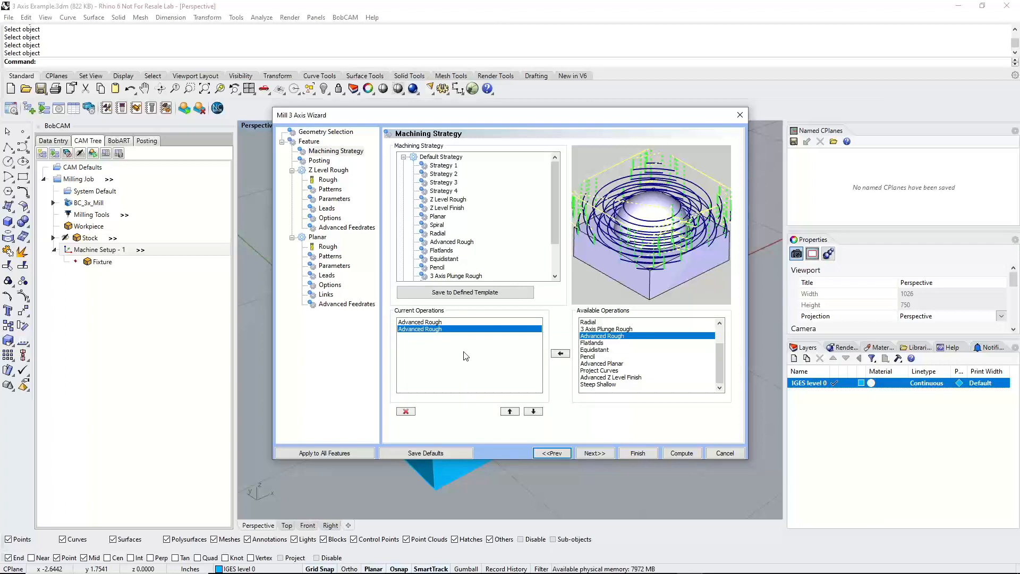
# Add Advanced Z Level Finish, Advanced Planar and Pencil operations after the two roughing operations, and check them against the part
pyautogui.click(602, 379)
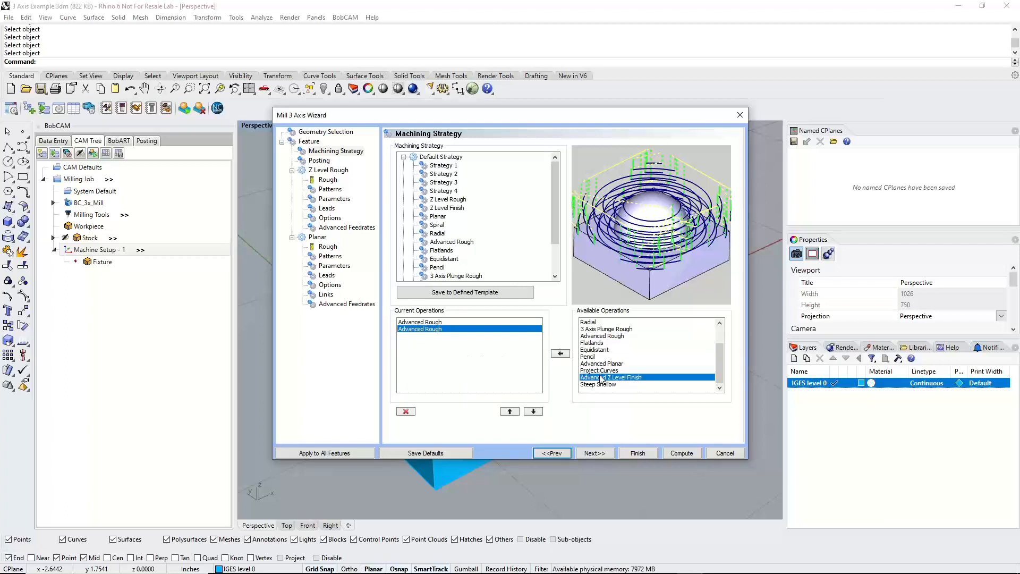
pyautogui.click(560, 354)
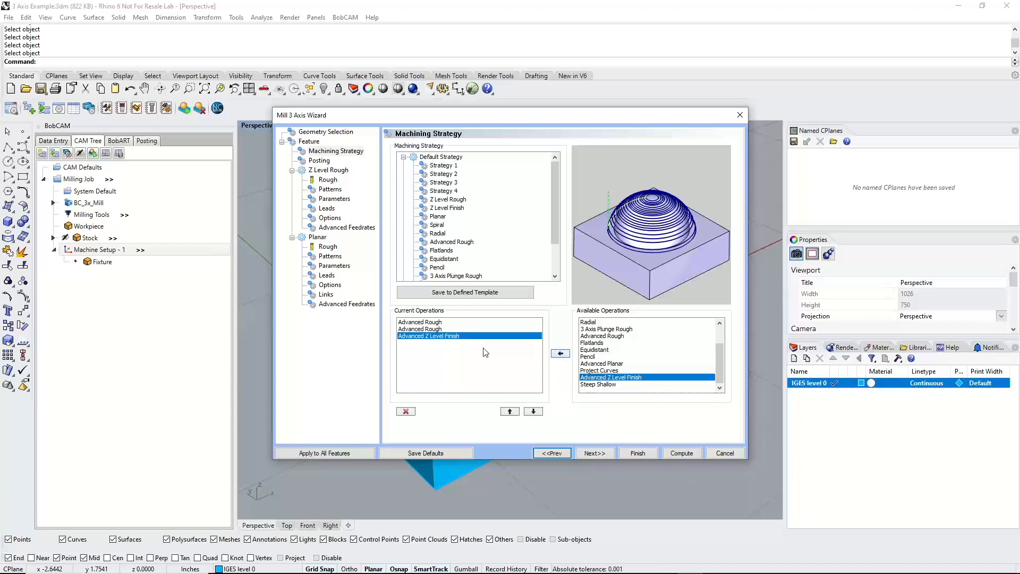
pyautogui.click(601, 363)
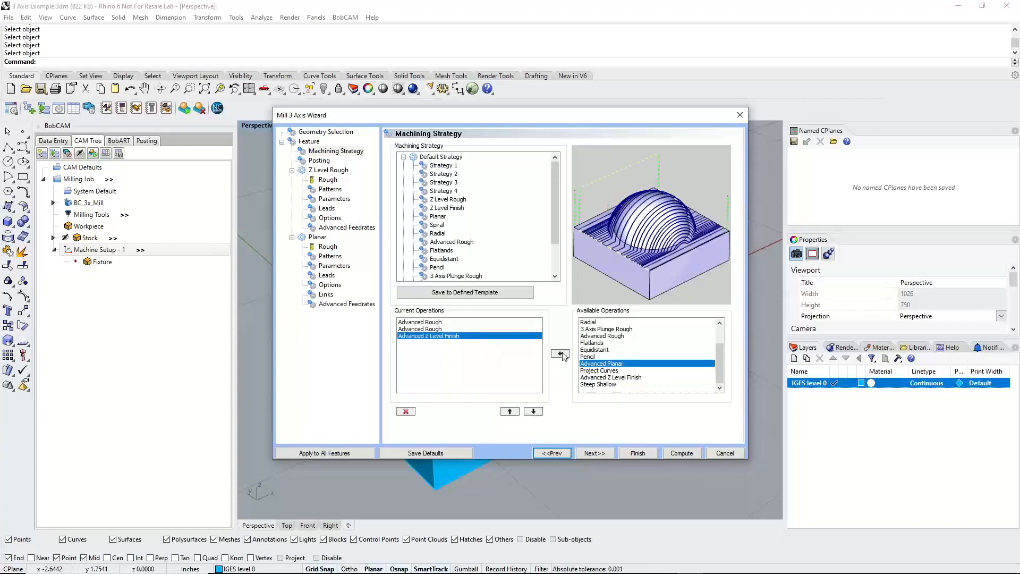
pyautogui.click(561, 354)
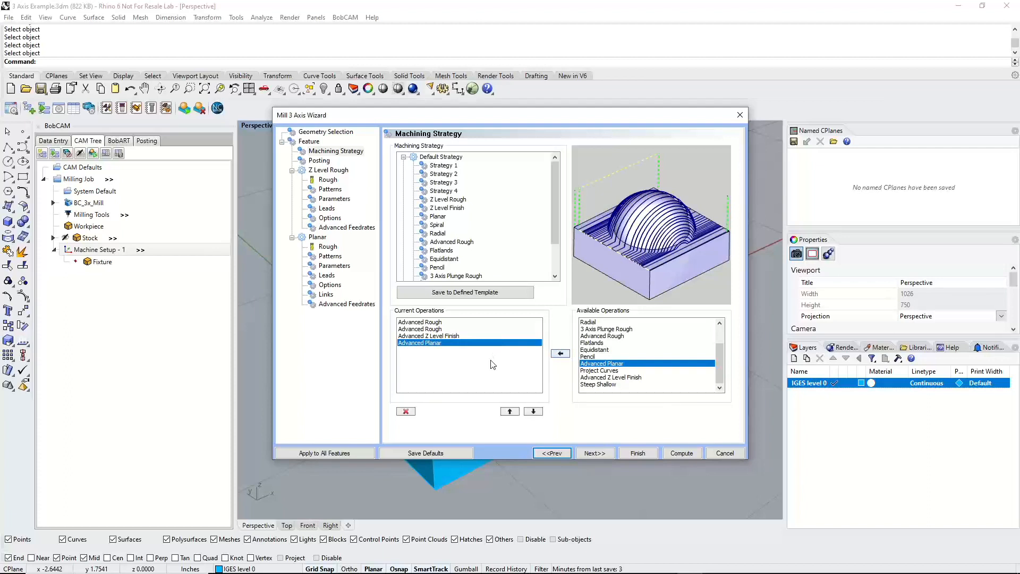
pyautogui.click(589, 357)
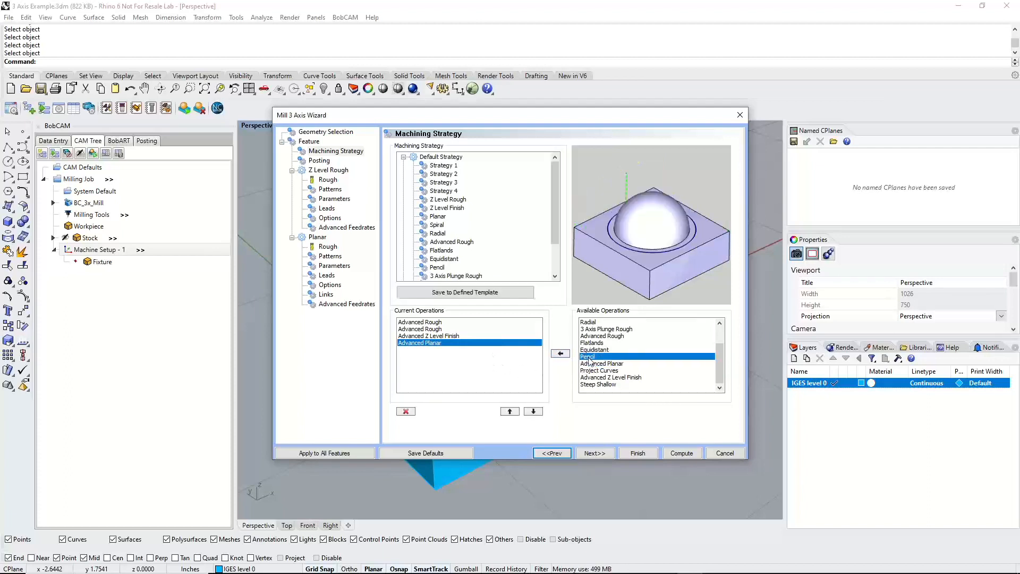
pyautogui.click(560, 355)
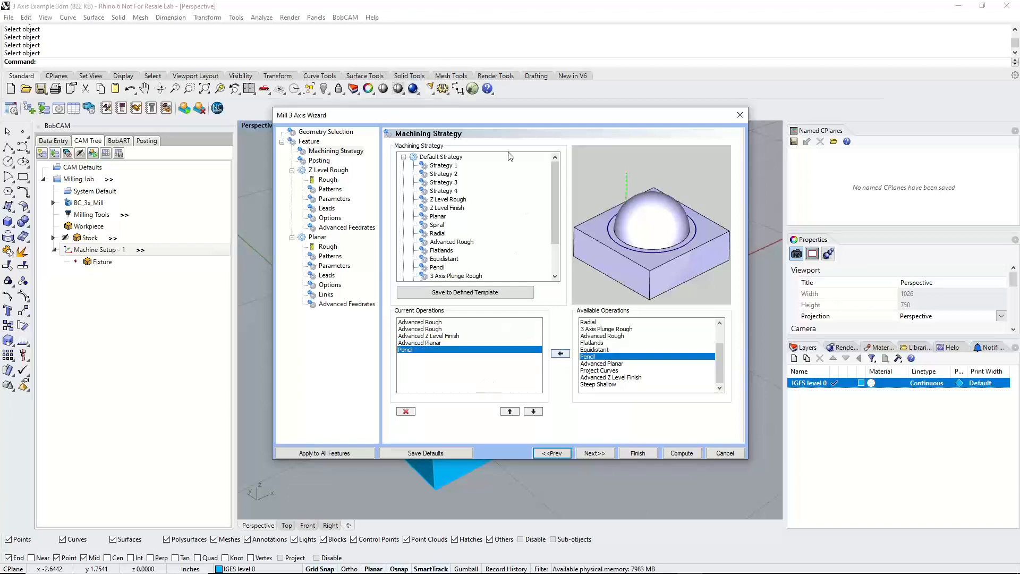
pyautogui.moveTo(509, 115); pyautogui.dragTo(530, 416)
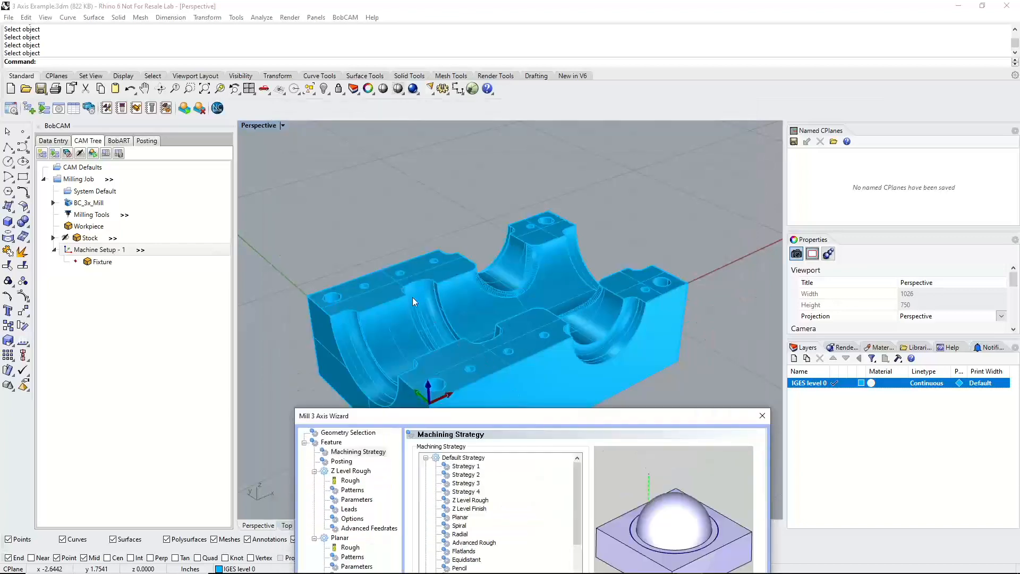
pyautogui.moveTo(442, 415); pyautogui.dragTo(423, 146)
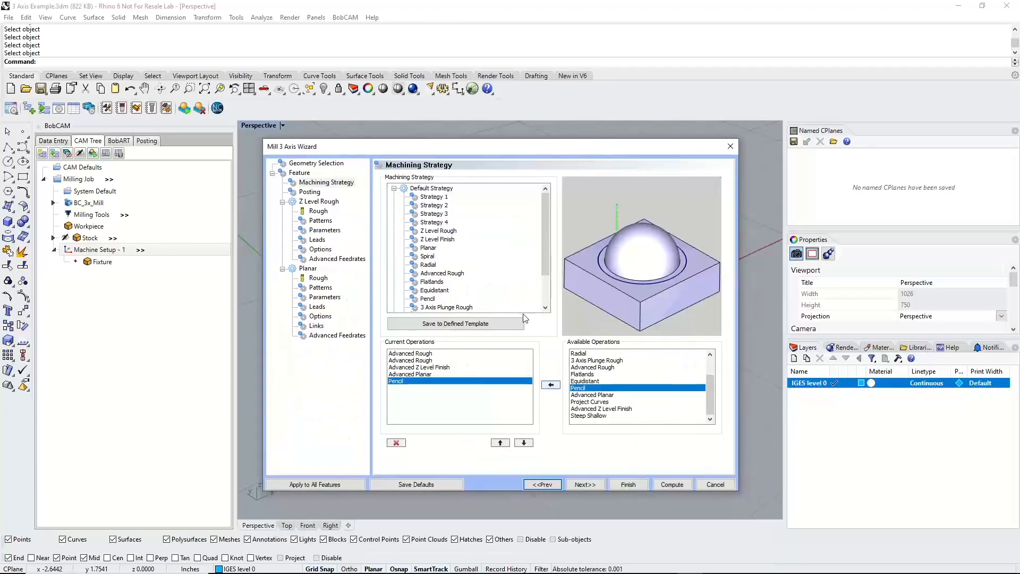
# Accept the machining strategy and enable Arc Fit in the feature's posting parameters, keeping work offset 1
pyautogui.click(591, 483)
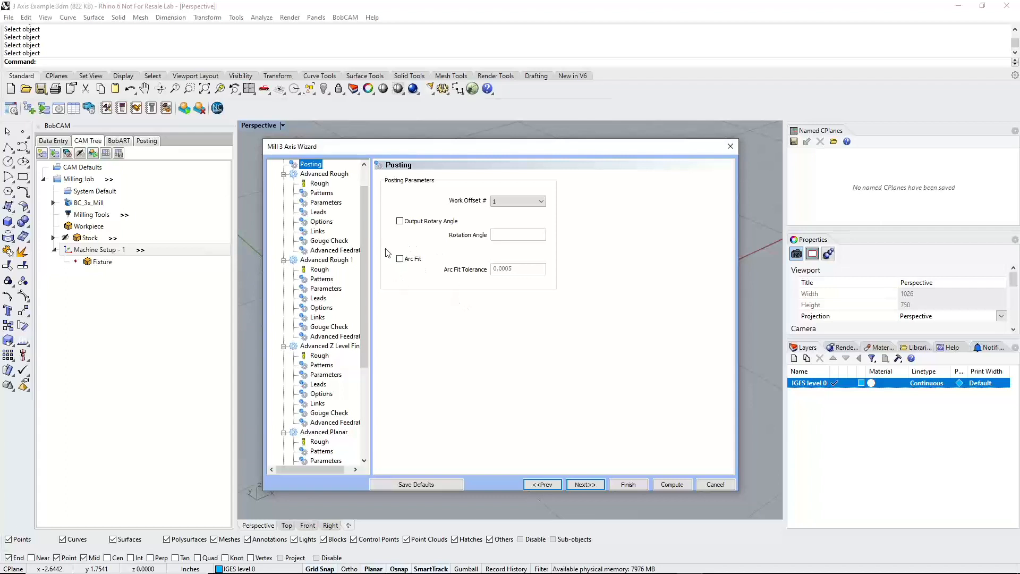
pyautogui.click(399, 259)
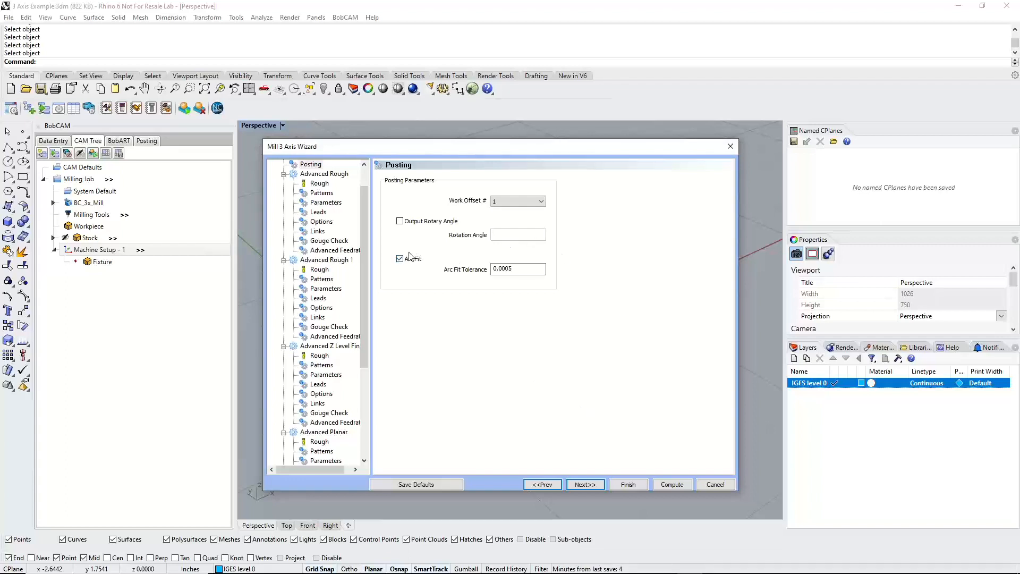
pyautogui.click(596, 485)
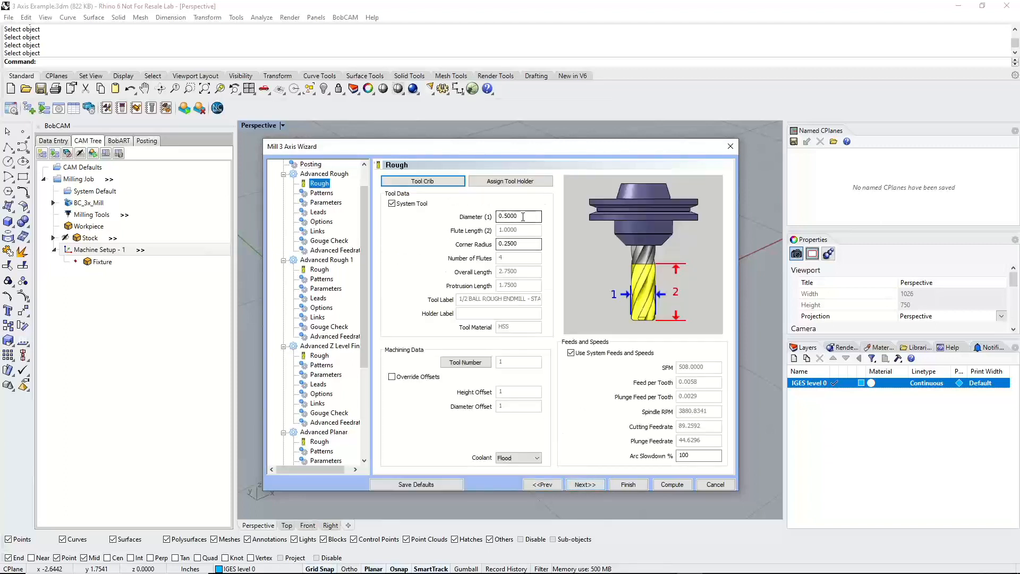
# Define the first Advanced Rough's system tool with a 0.75 diameter and a corner radius of 0
pyautogui.click(392, 203)
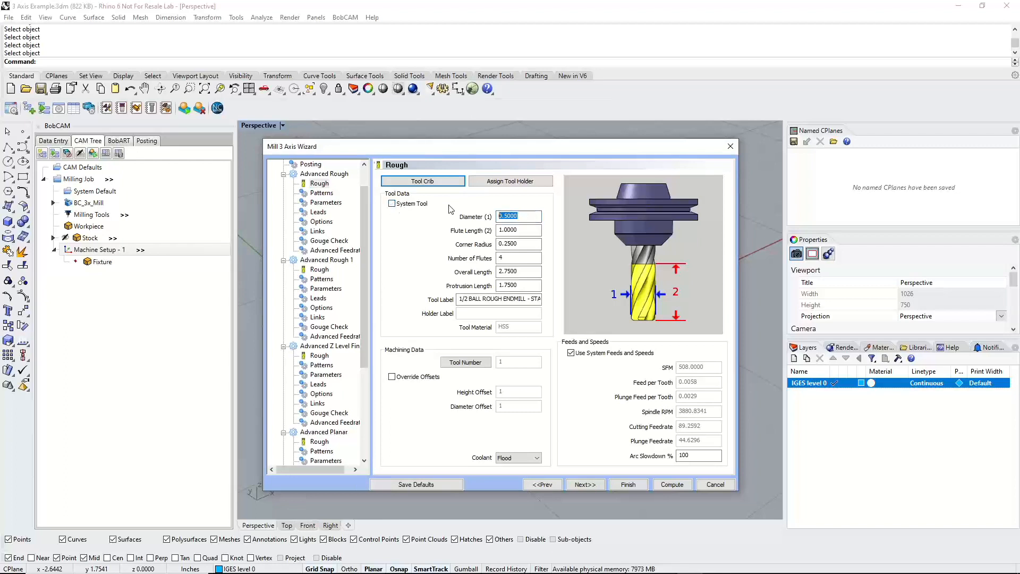
pyautogui.click(392, 204)
pyautogui.doubleClick(520, 217)
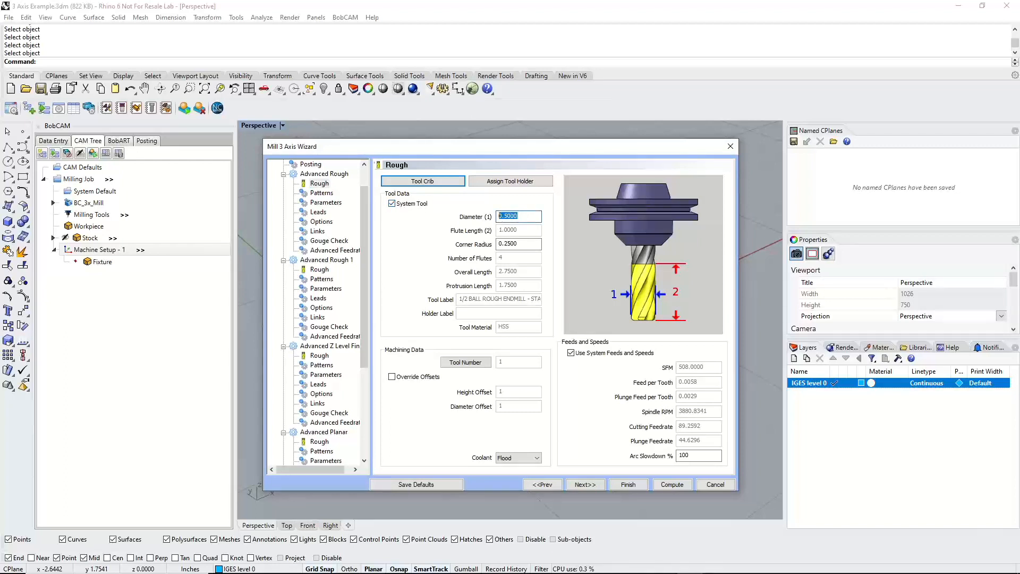
pyautogui.write('.75')
pyautogui.press('Tab')
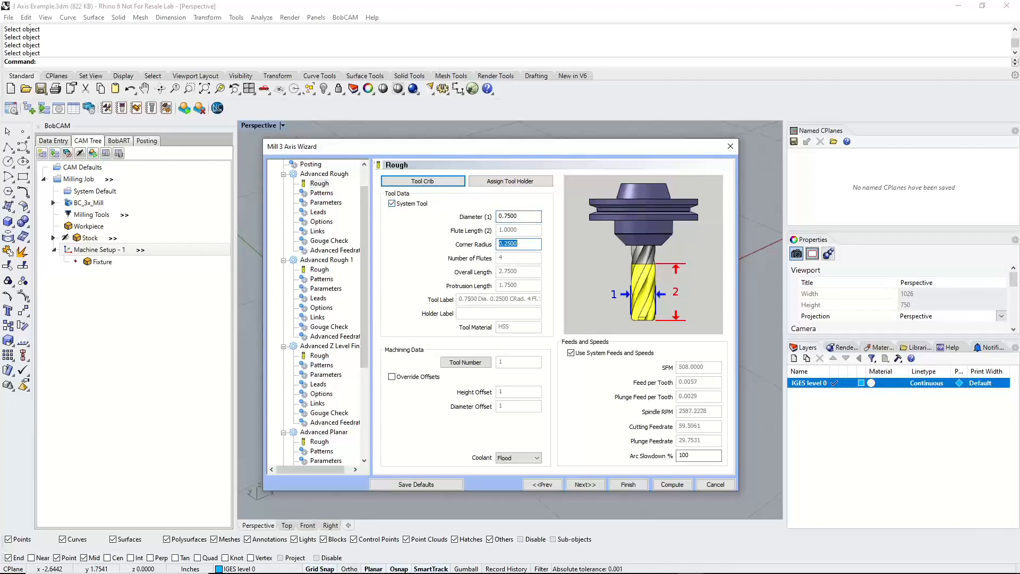
pyautogui.write('0')
pyautogui.click(530, 216)
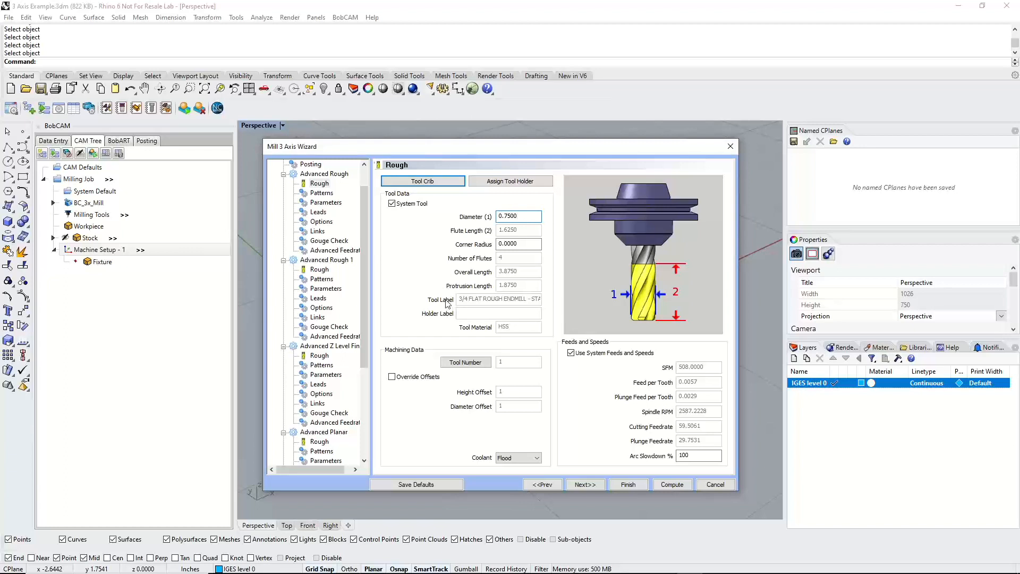
# Turn off the system tool for the first Advanced Rough and set the tool's protrusion length to 2.5
pyautogui.click(393, 205)
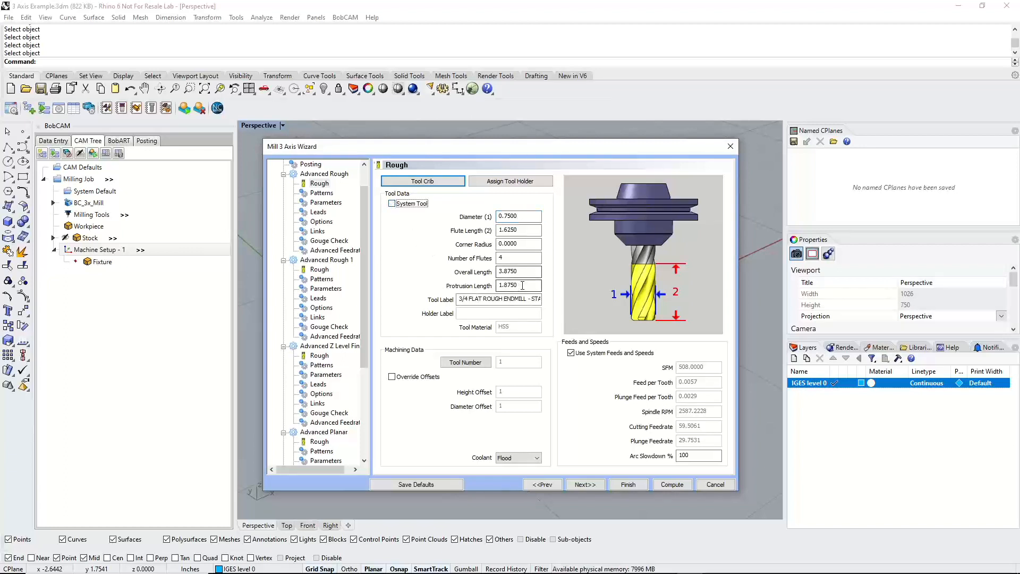
pyautogui.moveTo(522, 284); pyautogui.dragTo(459, 283)
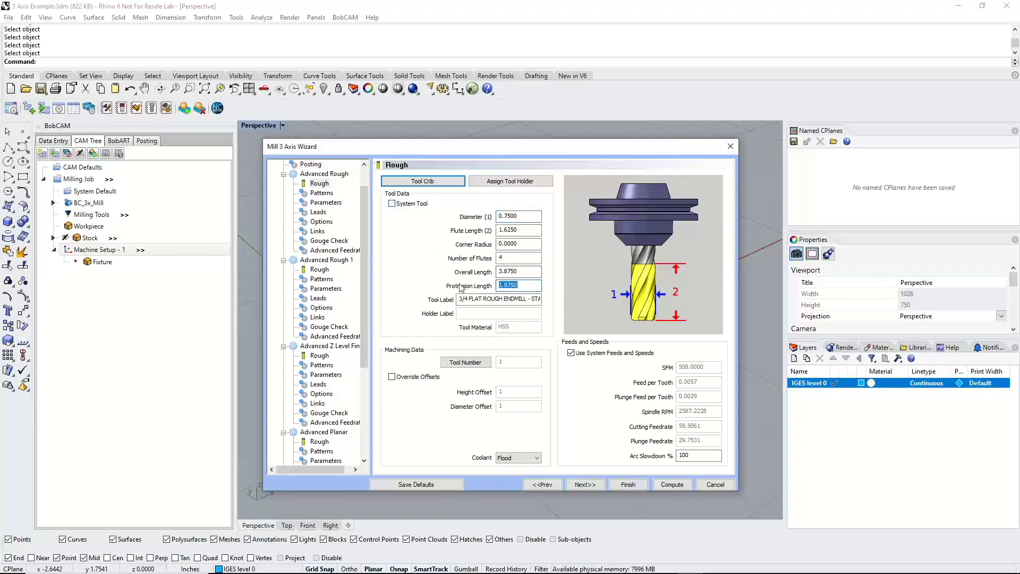
pyautogui.write('2.5')
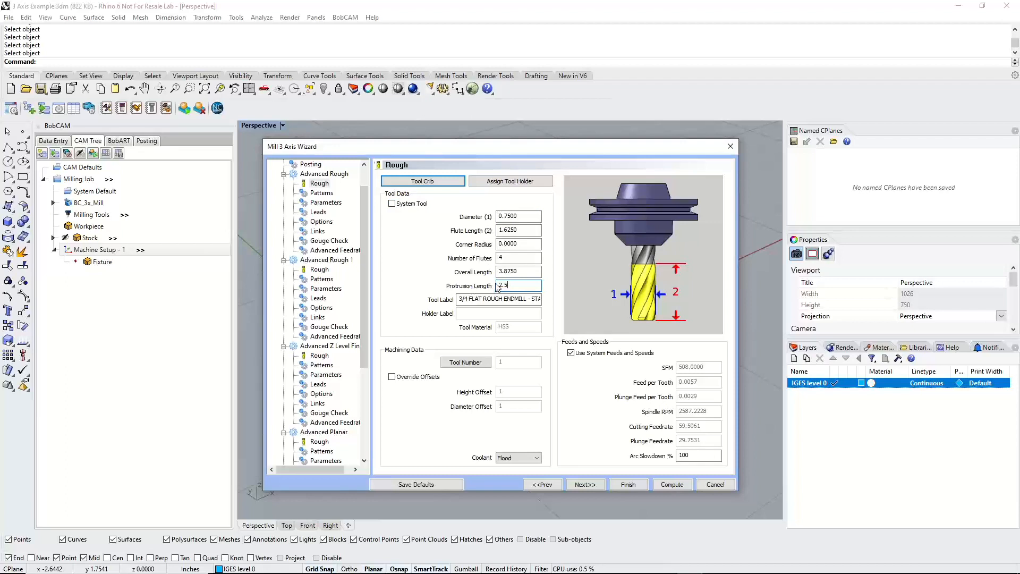
pyautogui.click(536, 271)
pyautogui.click(584, 485)
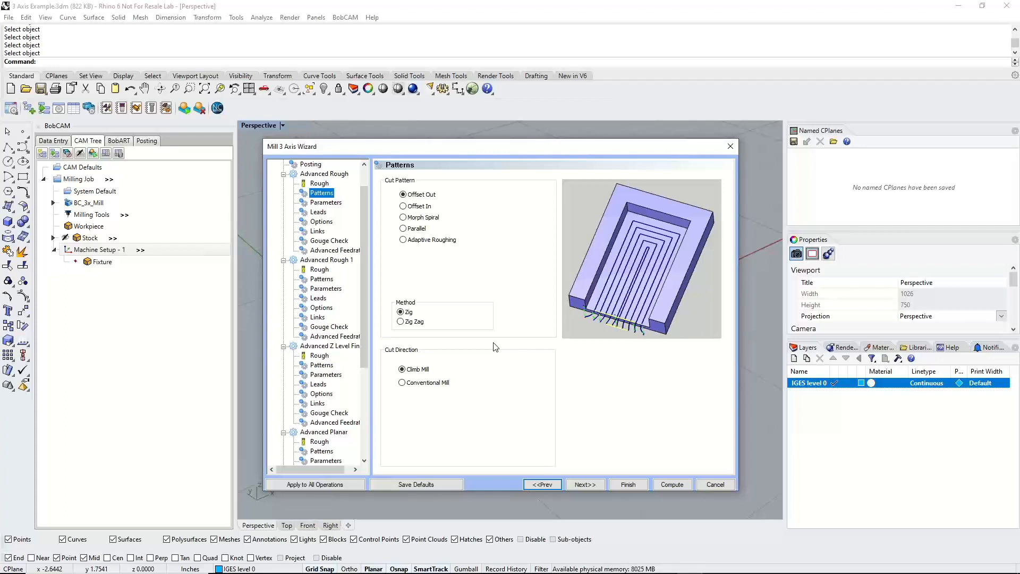
# Preview the Offset In, Morph Spiral, Parallel and Adaptive Roughing cut patterns, and return to Offset Out
pyautogui.click(404, 195)
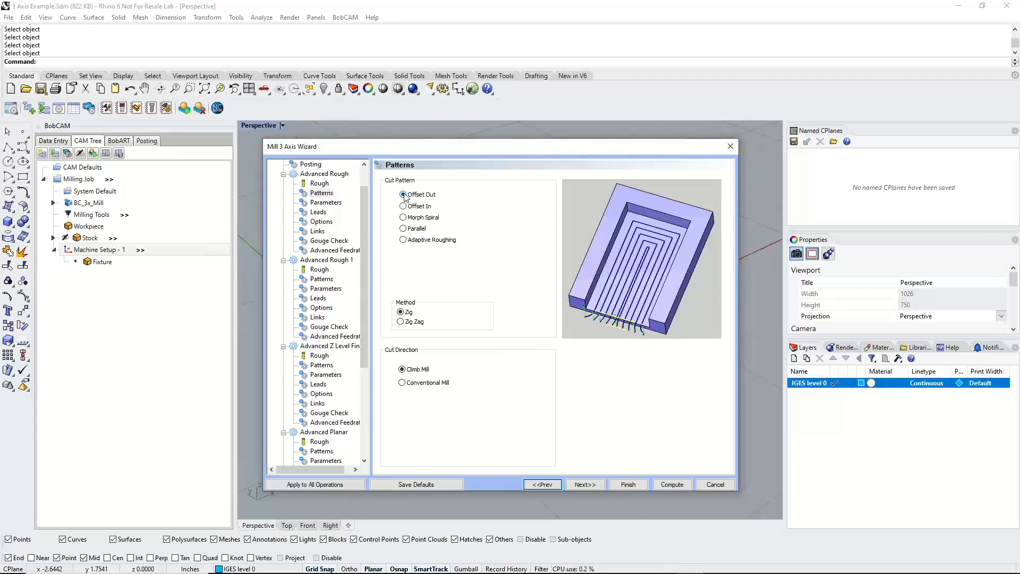
pyautogui.click(403, 207)
pyautogui.click(404, 218)
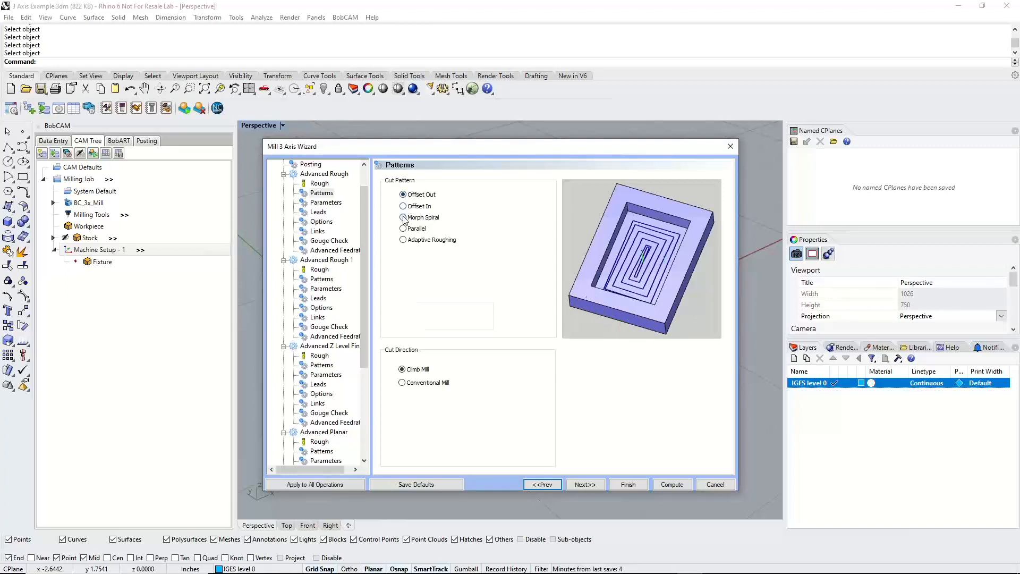
pyautogui.click(403, 228)
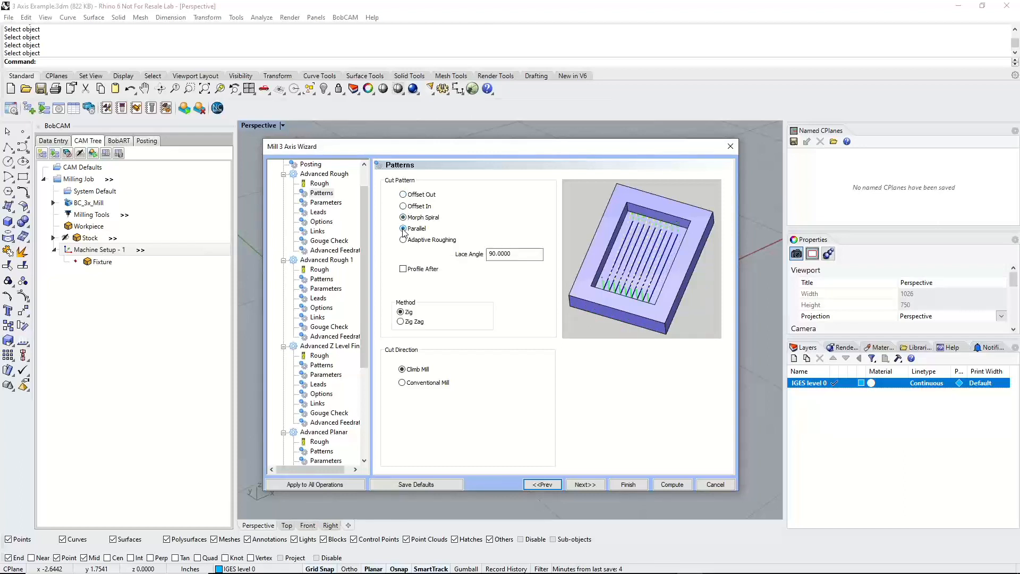
pyautogui.click(403, 240)
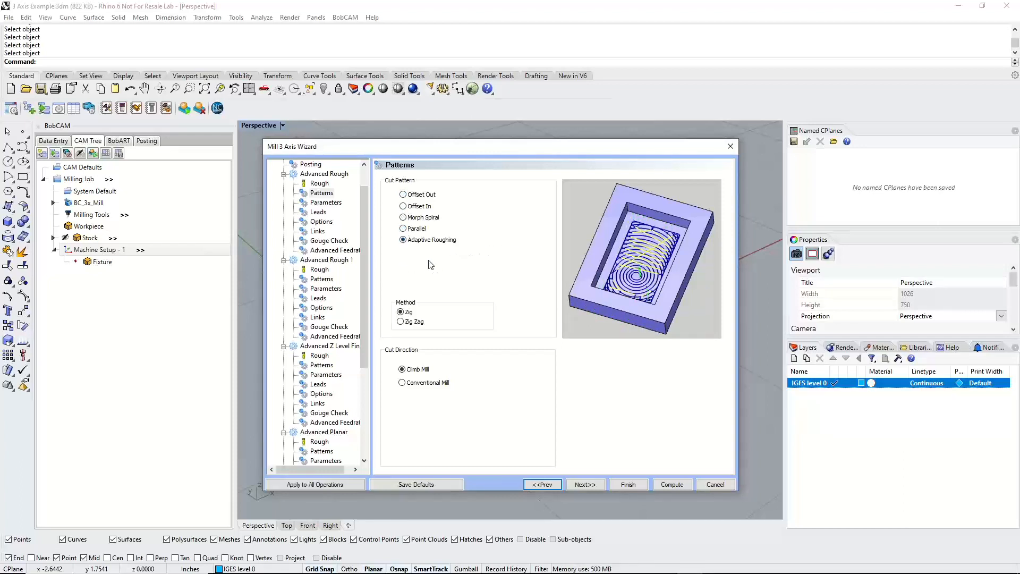
pyautogui.click(403, 194)
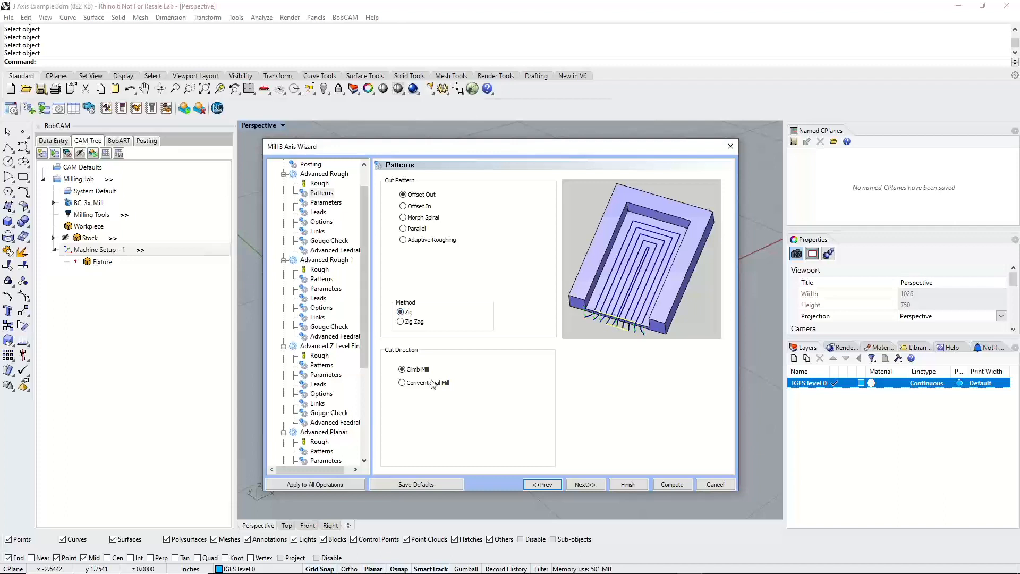
# Set the first Advanced Rough's depth of cut to 0.375 and its stepover to 0.3
pyautogui.click(585, 484)
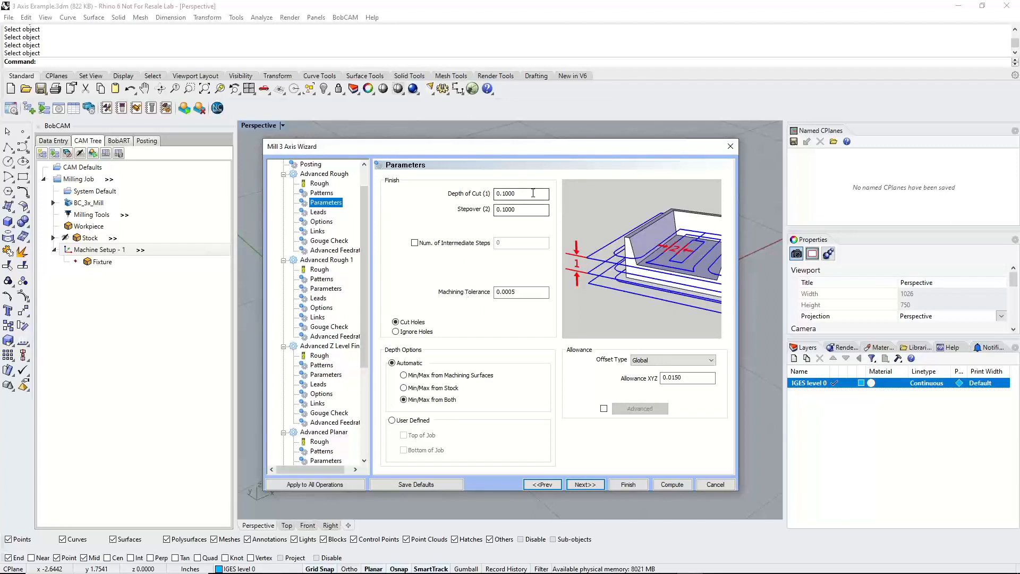
pyautogui.doubleClick(533, 193)
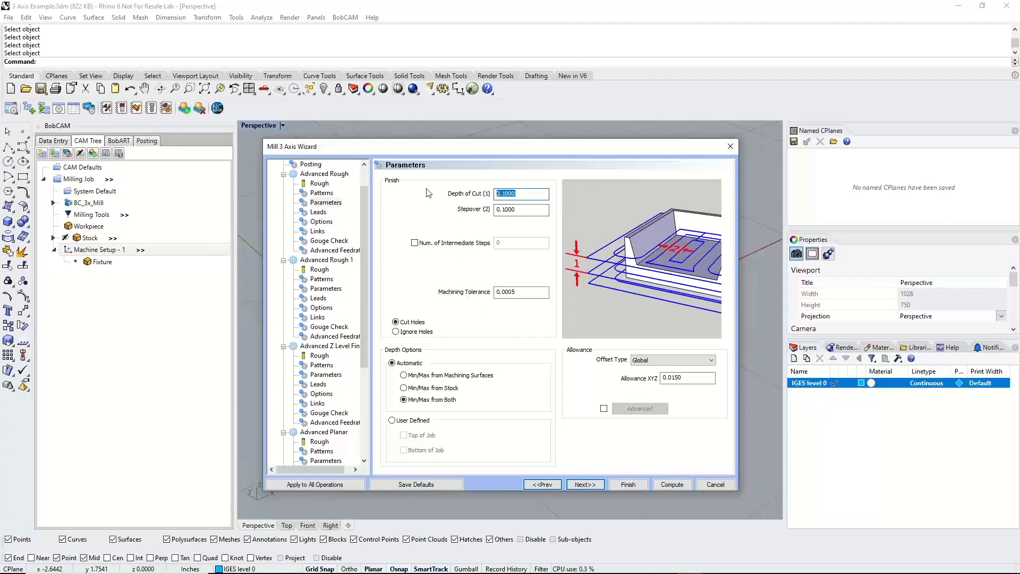
pyautogui.write('.375')
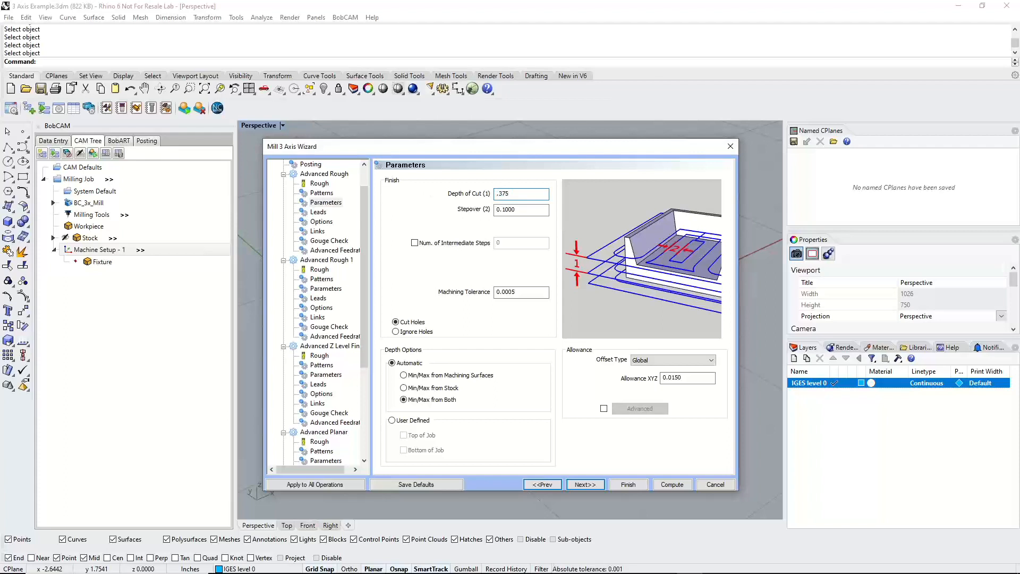
pyautogui.press('Tab')
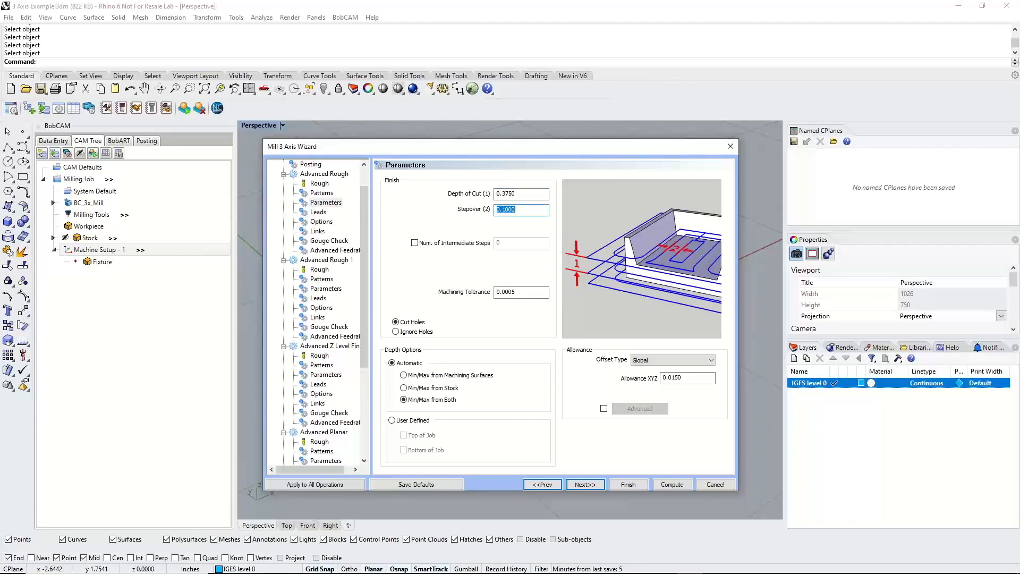
pyautogui.write('.3')
pyautogui.click(520, 193)
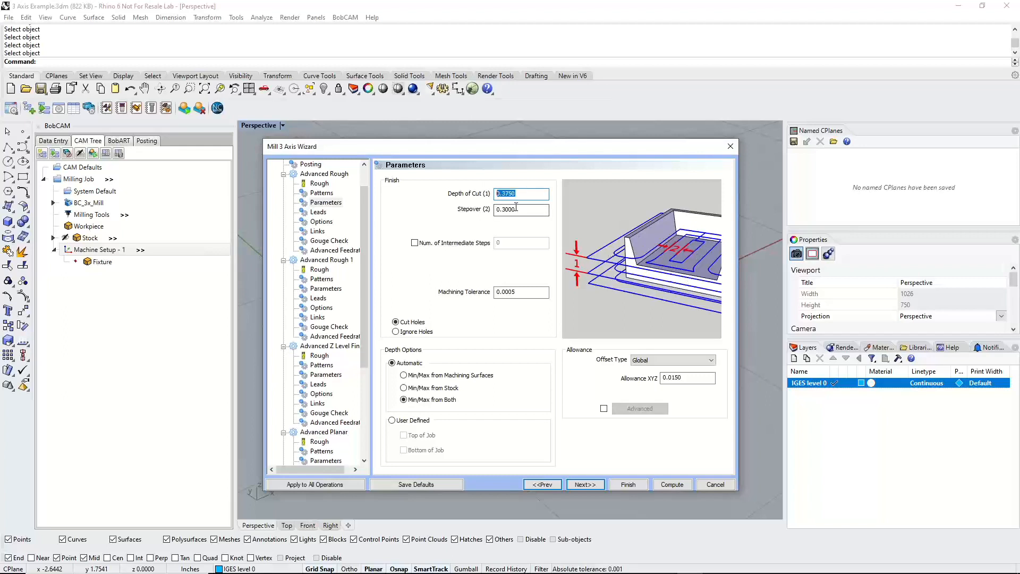
pyautogui.press('Tab')
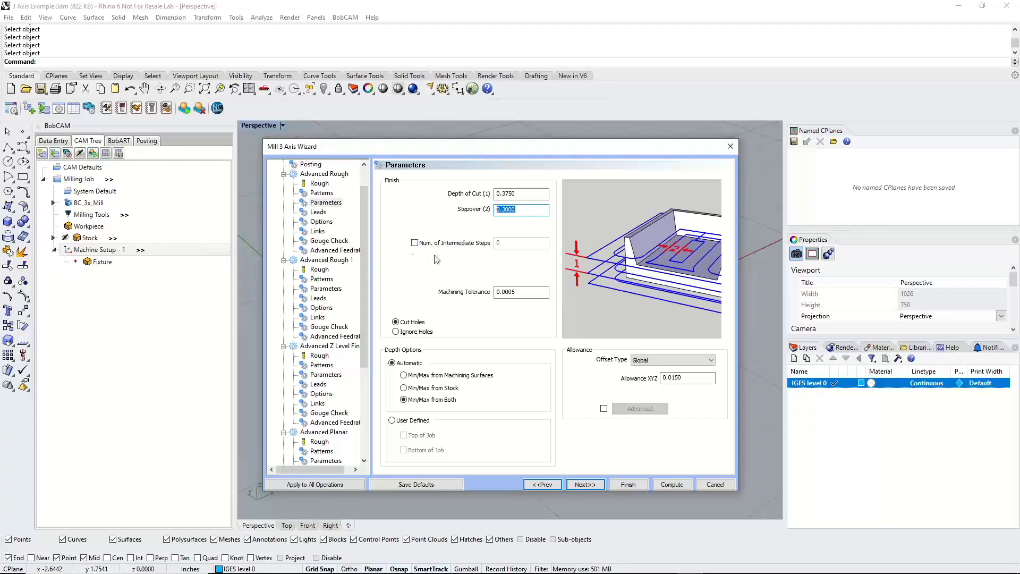
# Enable intermediate steps for the first Advanced Rough and set their number to 2
pyautogui.click(414, 243)
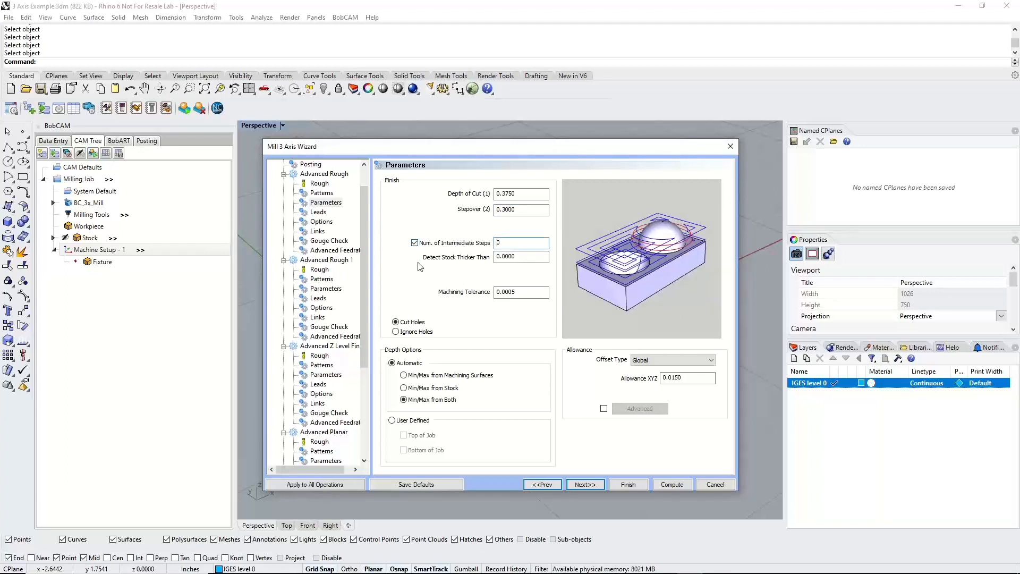
pyautogui.moveTo(503, 243); pyautogui.dragTo(485, 244)
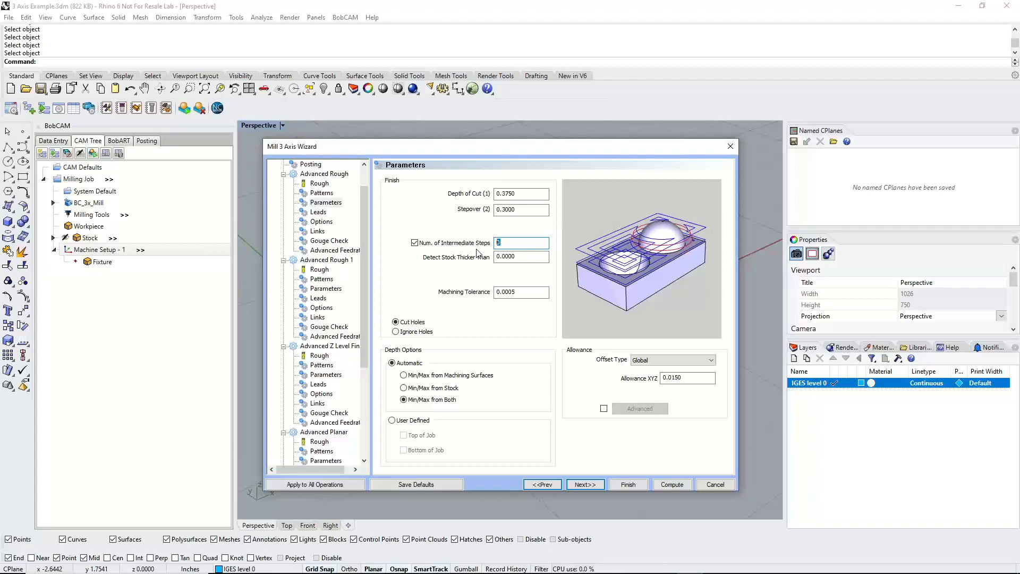
pyautogui.write('2')
pyautogui.click(520, 255)
pyautogui.press('Tab')
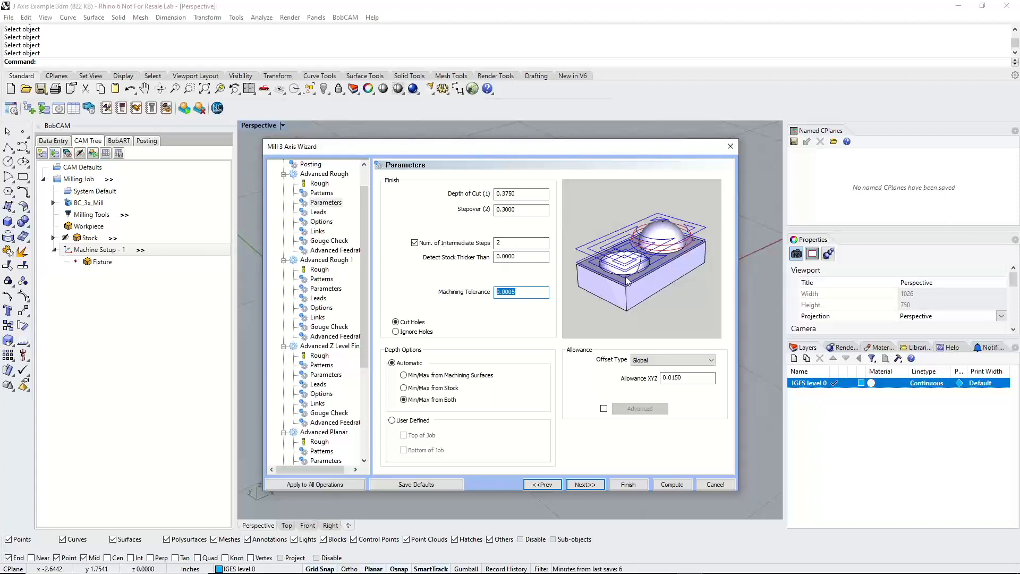
# Re-enter the first Advanced Rough's machining tolerance as 0.0005 and set the operation to ignore holes
pyautogui.click(527, 293)
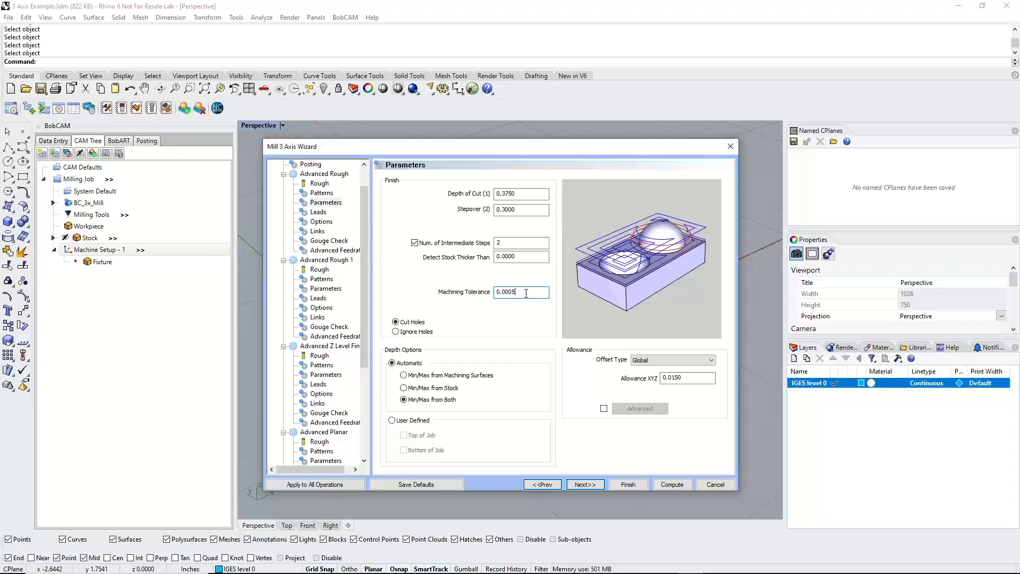
pyautogui.press('BackSpace')
pyautogui.write('1')
pyautogui.press('BackSpace')
pyautogui.press('BackSpace')
pyautogui.write('5')
pyautogui.write('15')
pyautogui.click(413, 332)
pyautogui.moveTo(446, 149)
pyautogui.mouseDown()
pyautogui.moveTo(473, 333)
pyautogui.moveTo(449, 131)
pyautogui.mouseUp()
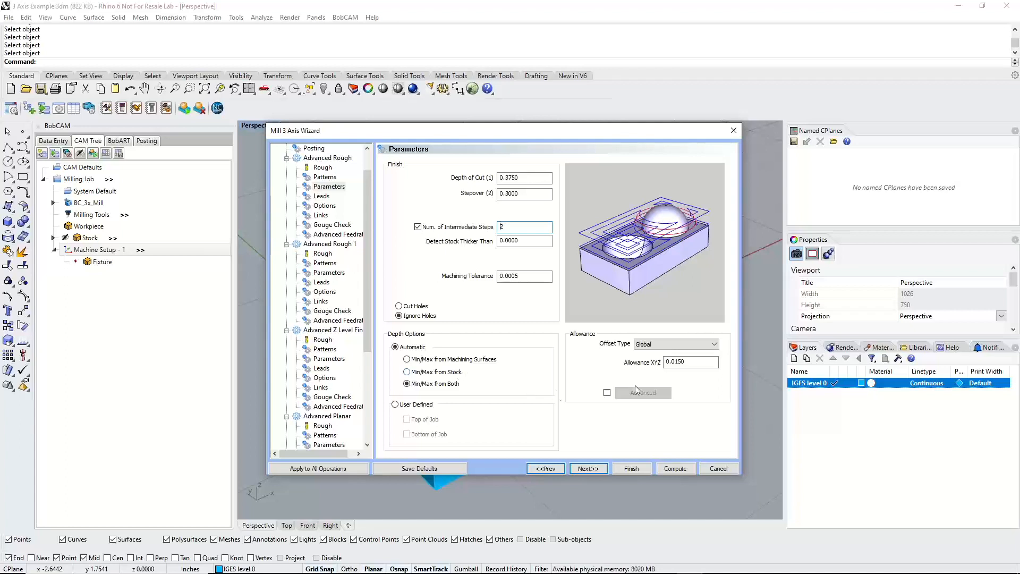
# Preview the Side and Bottom offset type for the first Advanced Rough's allowance, and return to Global
pyautogui.click(674, 362)
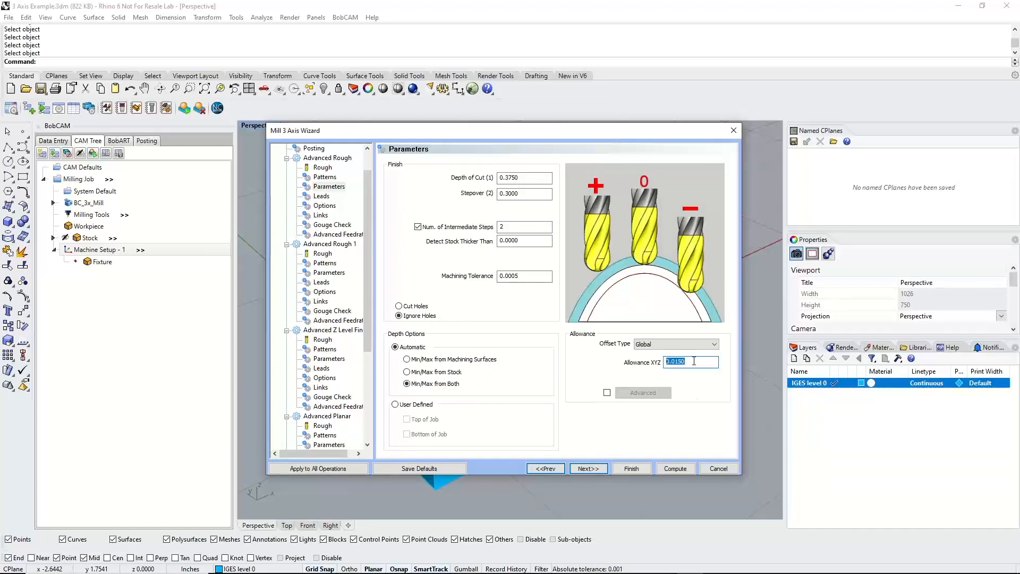
pyautogui.click(688, 362)
pyautogui.click(688, 344)
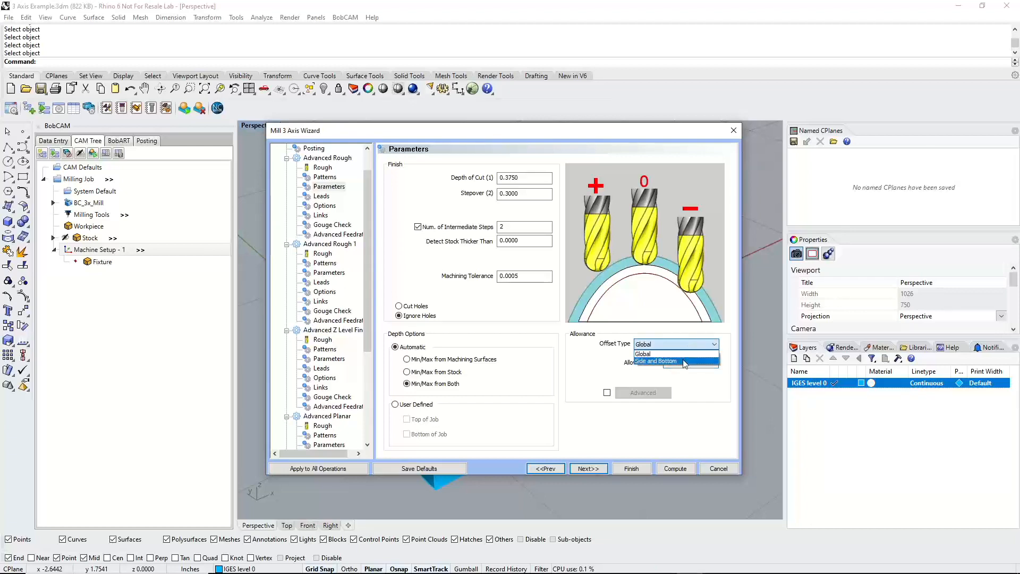
pyautogui.click(684, 361)
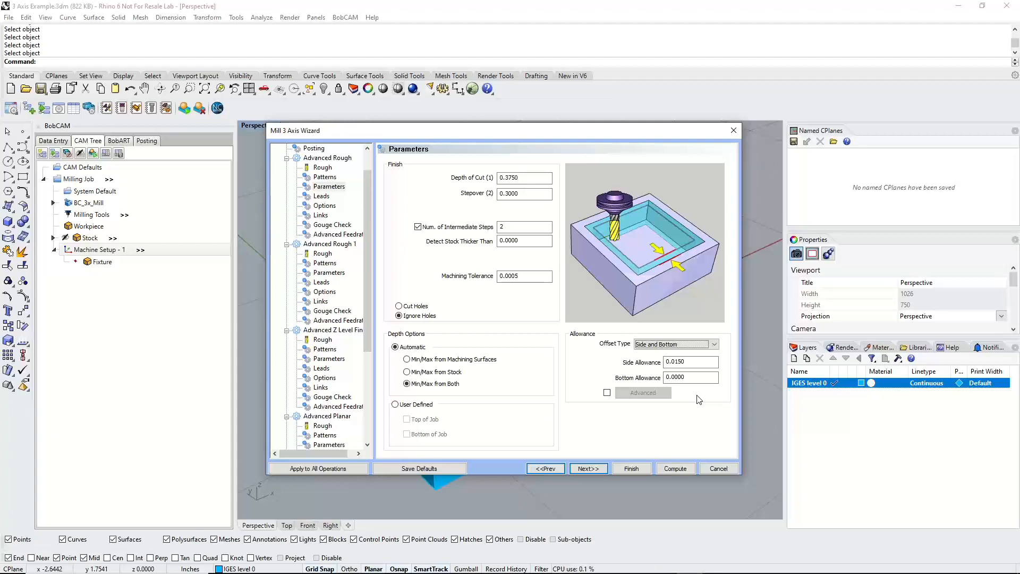
pyautogui.click(668, 344)
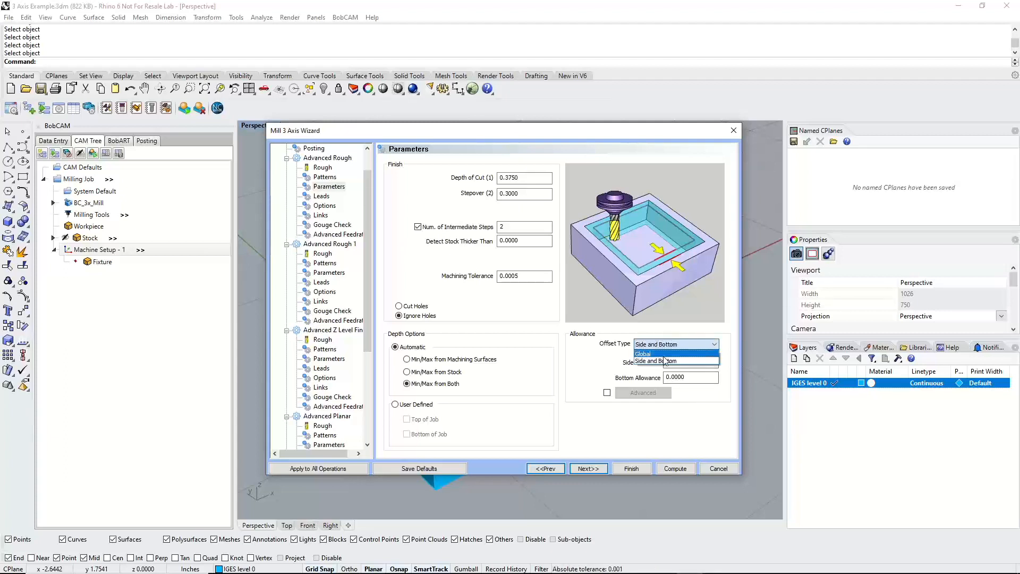
pyautogui.click(659, 355)
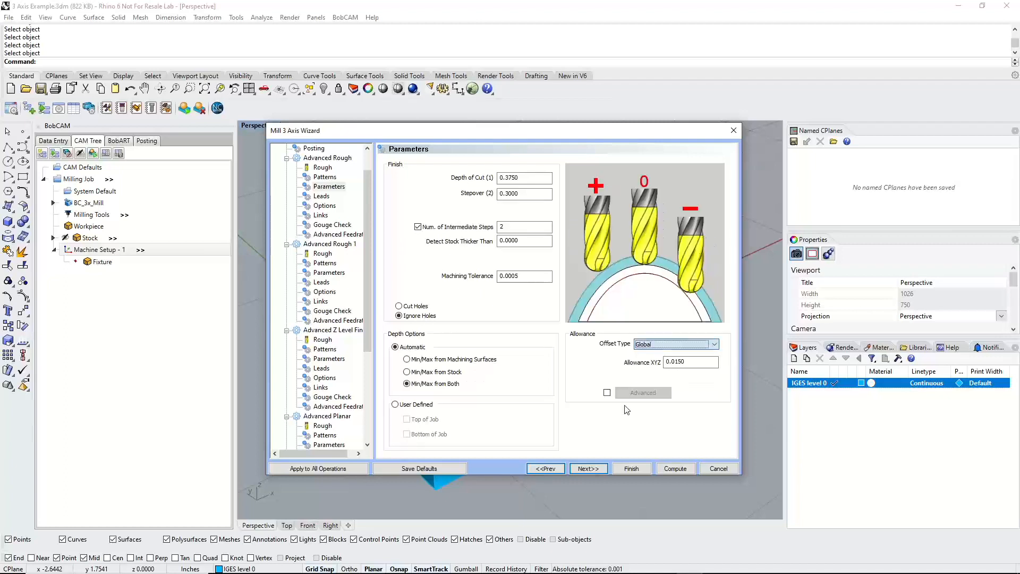
# Preview the Automatic, Line, Spiral, Zig Zag and Profile ramp entries for the first Advanced Rough, and return to Plunge
pyautogui.click(586, 468)
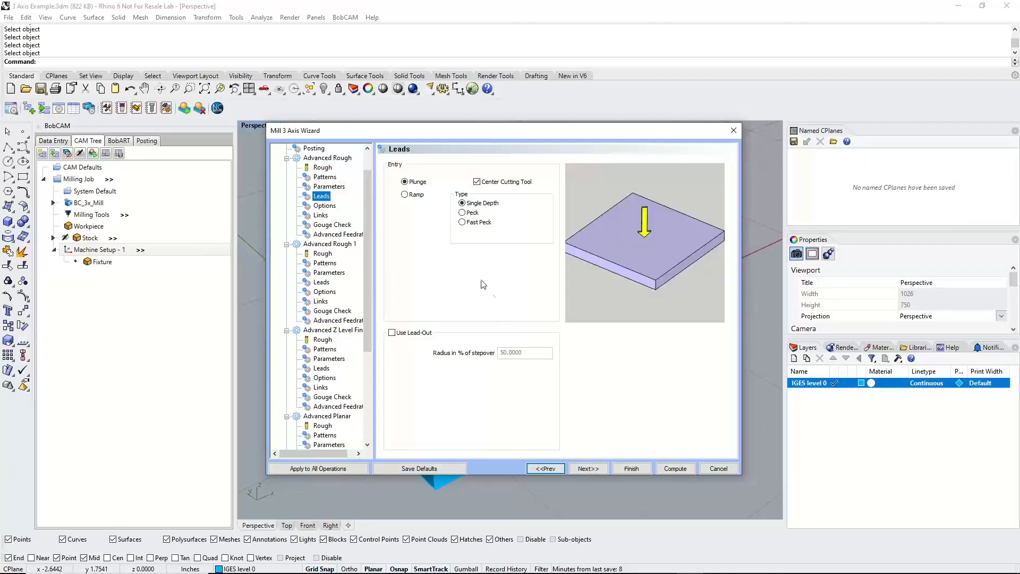
pyautogui.click(405, 181)
pyautogui.click(405, 194)
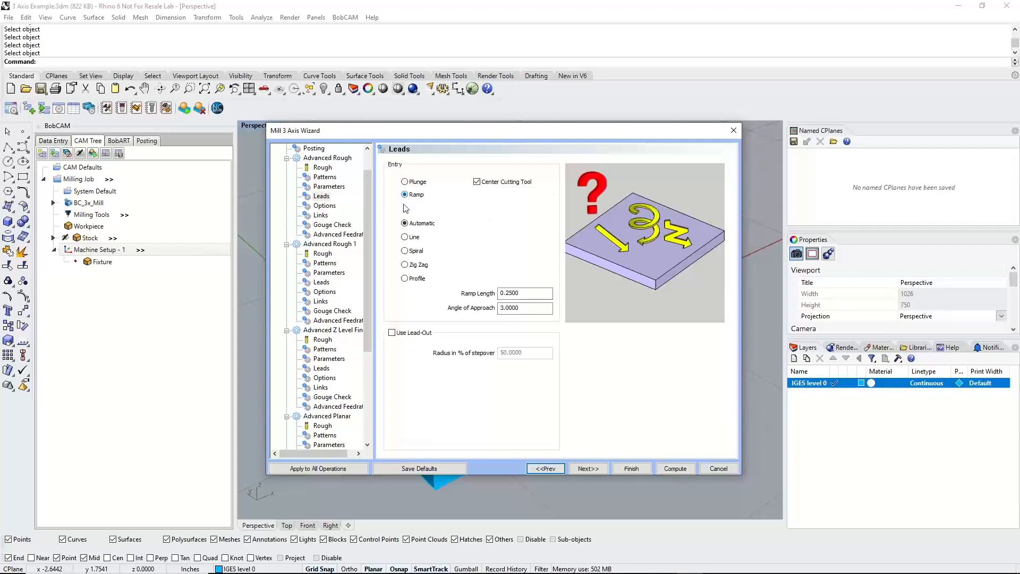
pyautogui.click(405, 237)
pyautogui.click(405, 251)
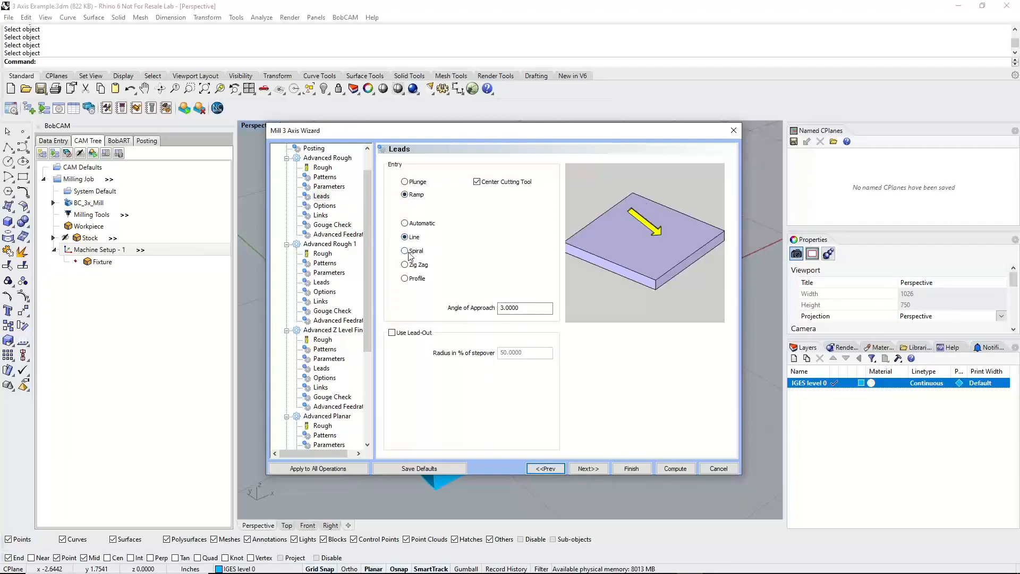
pyautogui.click(405, 265)
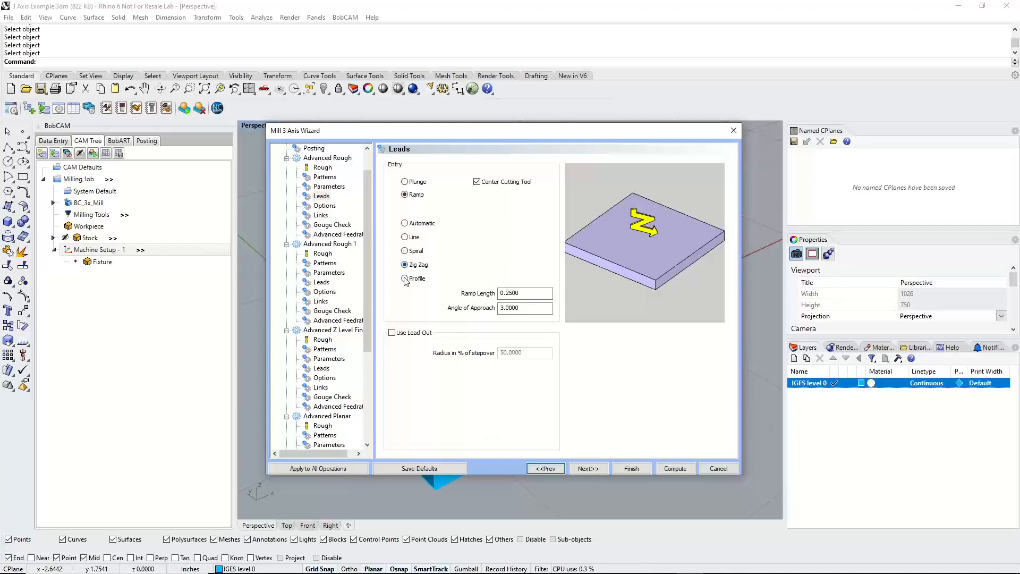
pyautogui.click(405, 279)
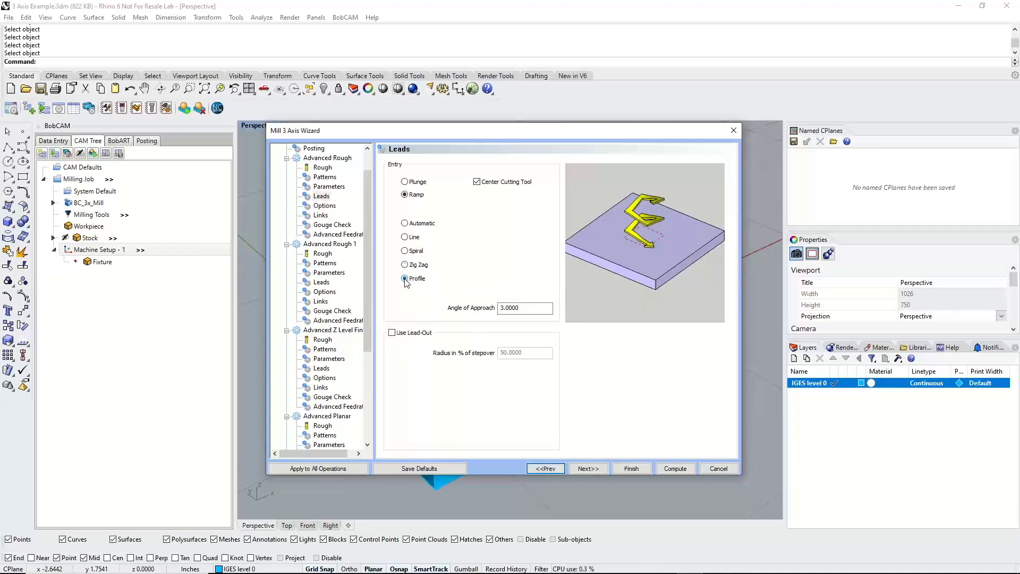
pyautogui.click(404, 223)
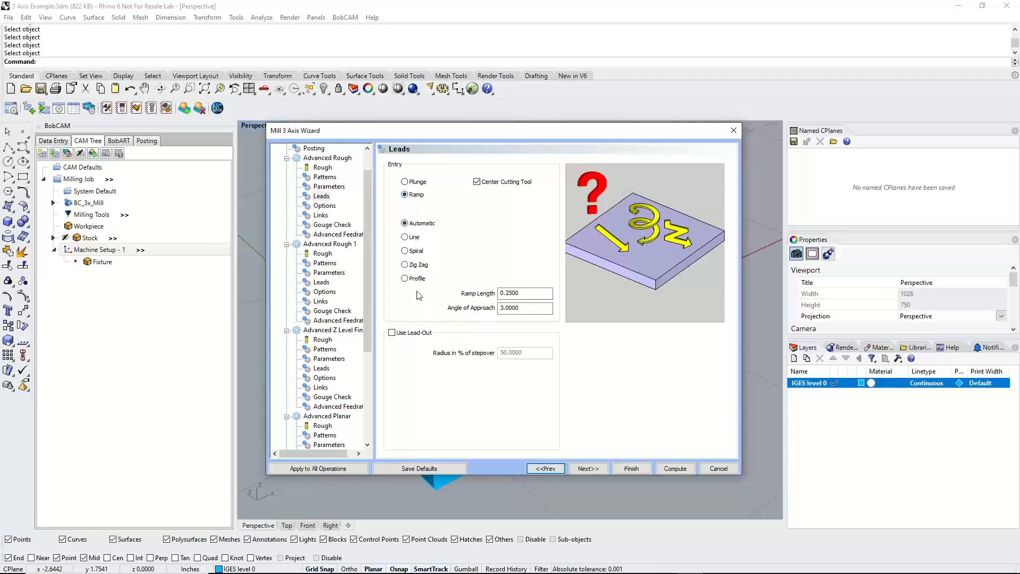
pyautogui.click(404, 183)
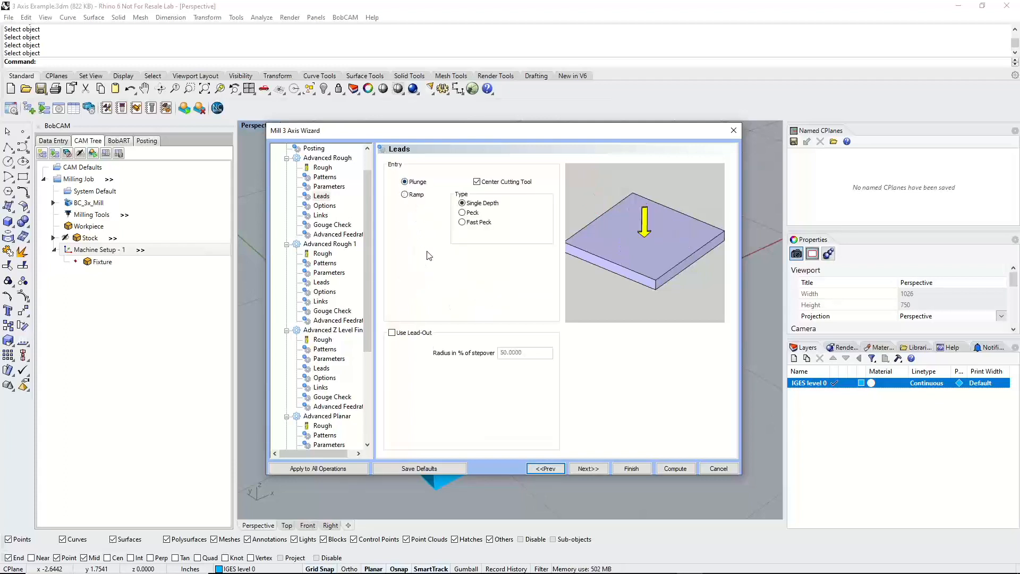
# Turn on Machine Flatlands in the first Advanced Rough's options
pyautogui.click(590, 469)
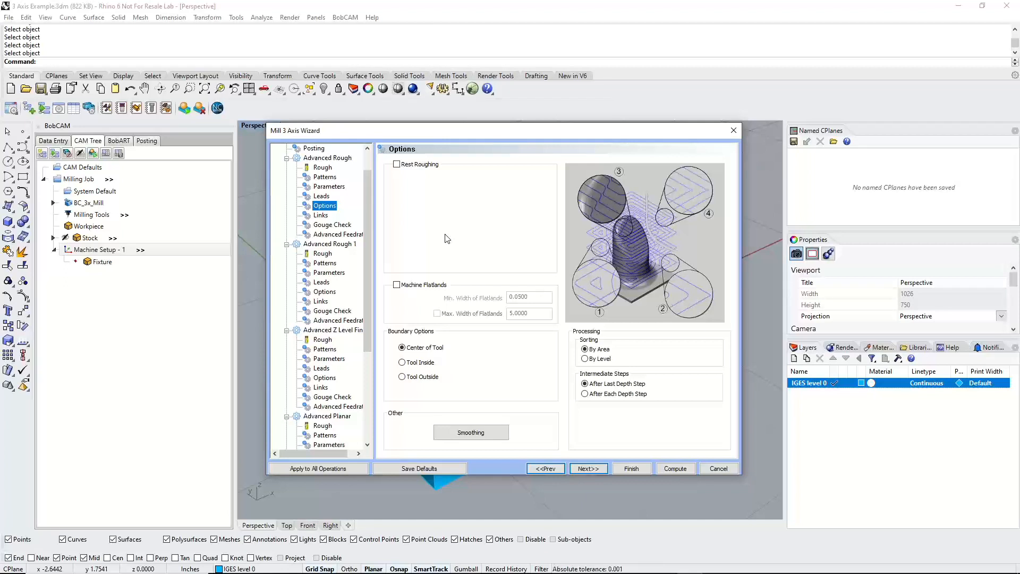
pyautogui.click(397, 286)
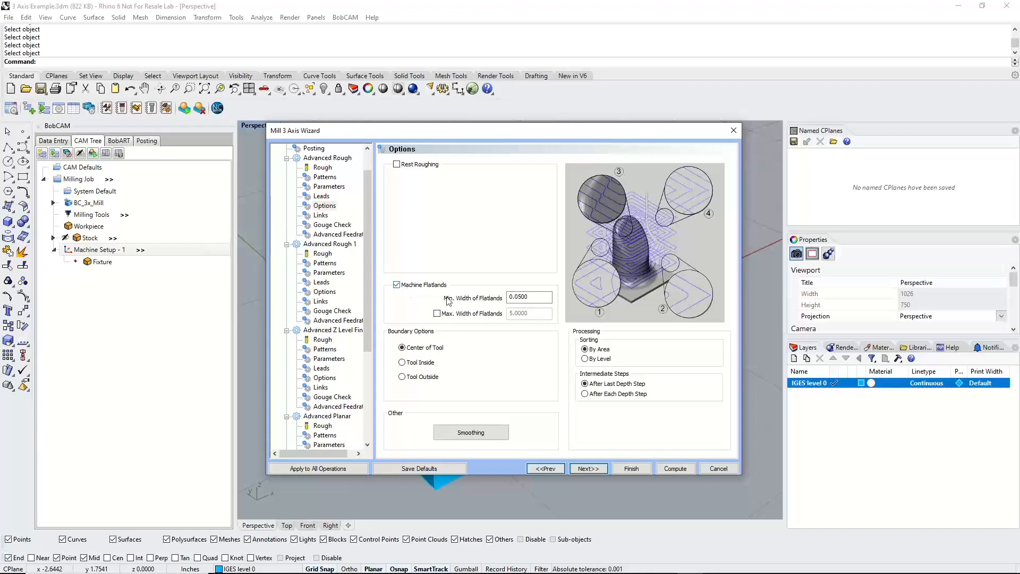
pyautogui.moveTo(503, 134)
pyautogui.mouseDown()
pyautogui.moveTo(509, 342)
pyautogui.moveTo(486, 134)
pyautogui.mouseUp()
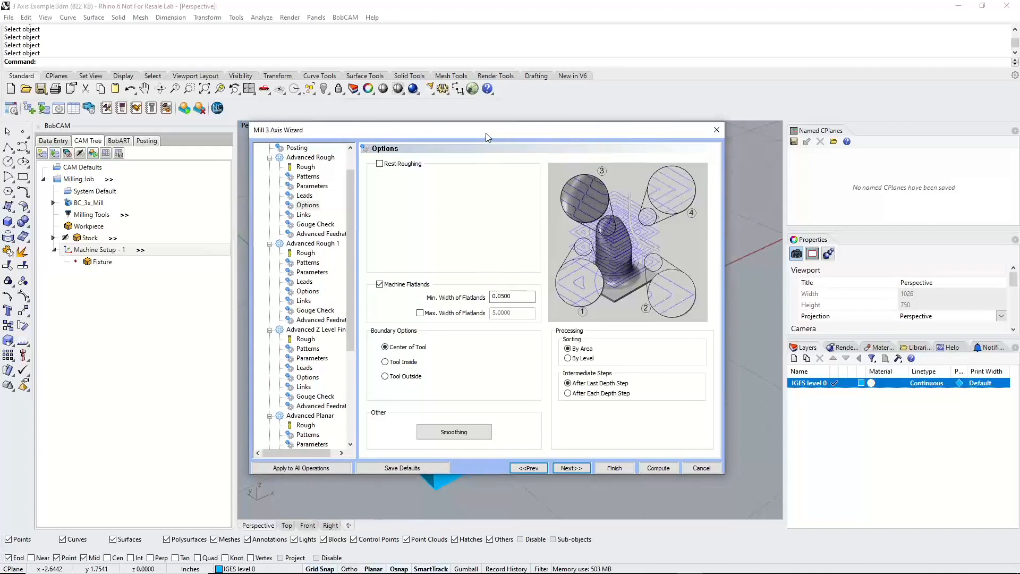
# Compare the S-Link and Full Retract links within groups for the first Advanced Rough, and choose Full Retract
pyautogui.click(571, 467)
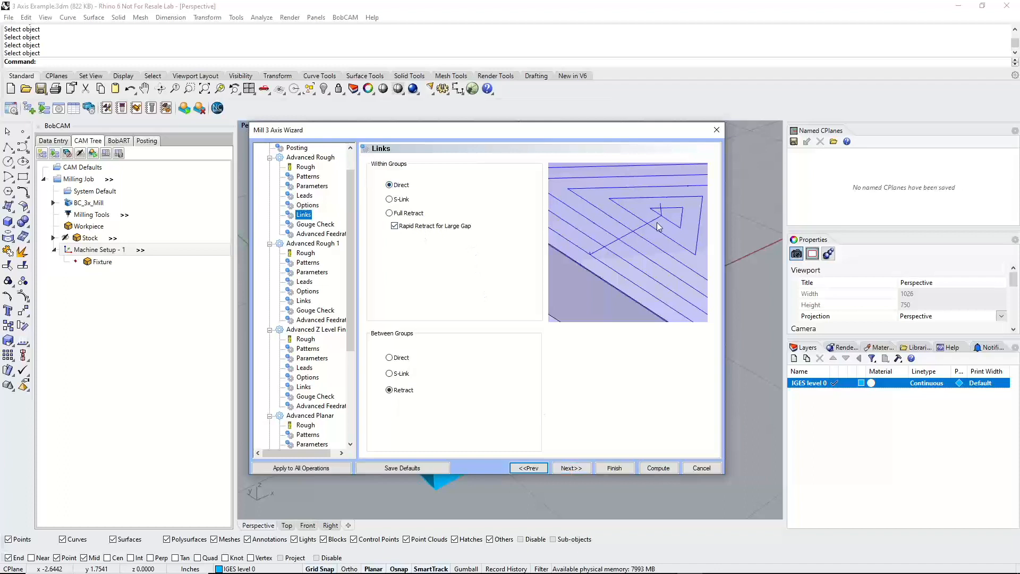
pyautogui.click(396, 200)
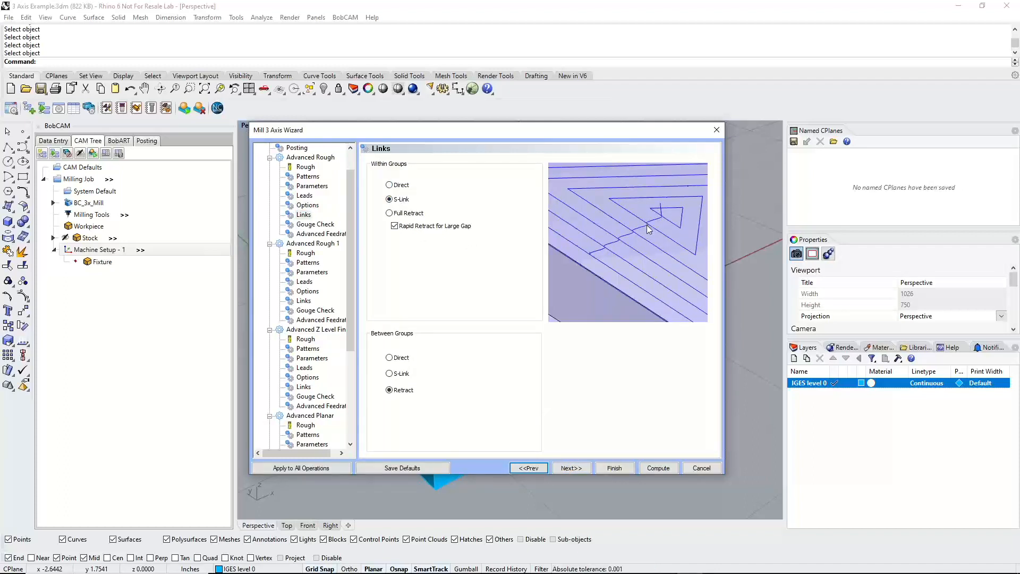
pyautogui.click(408, 215)
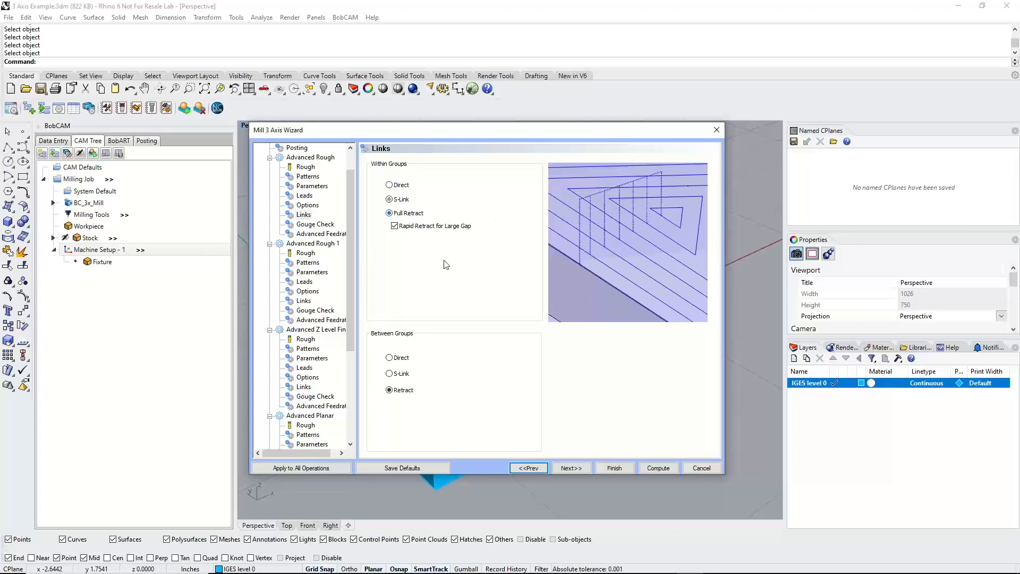
# Skip the gouge checks and choose Adaptive (Volume based) feedrates for the first Advanced Rough
pyautogui.click(579, 468)
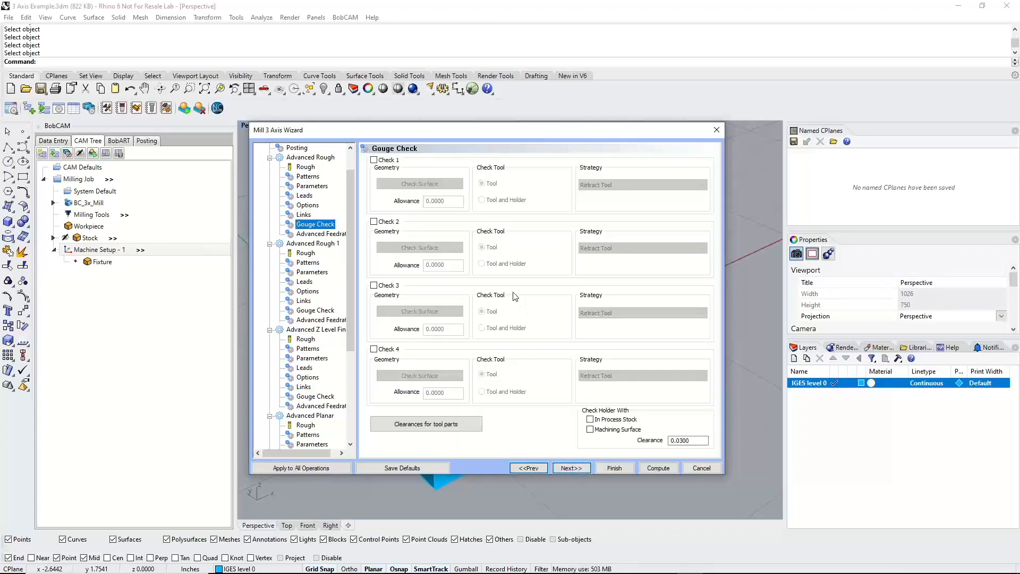
pyautogui.click(572, 469)
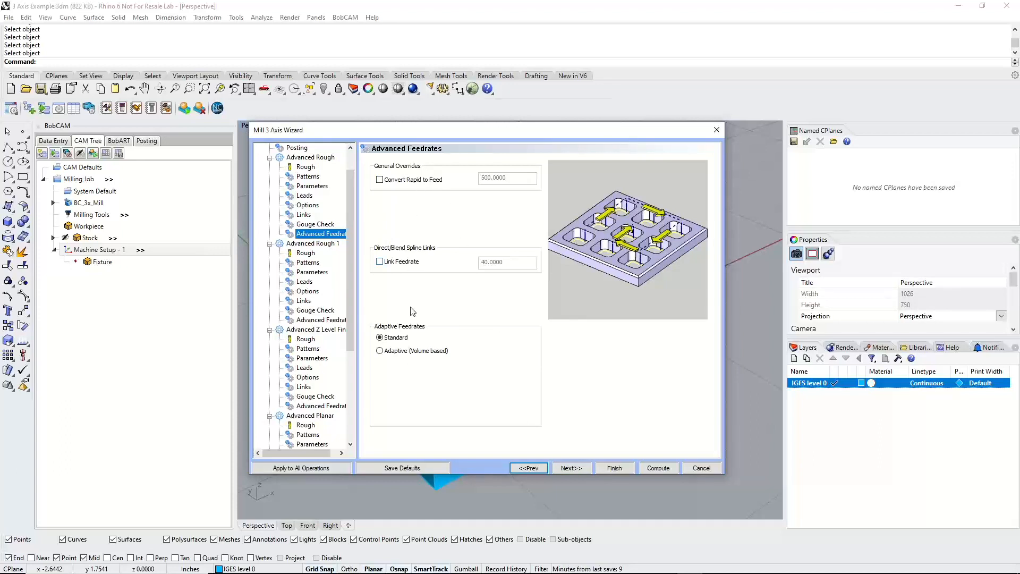
pyautogui.click(404, 351)
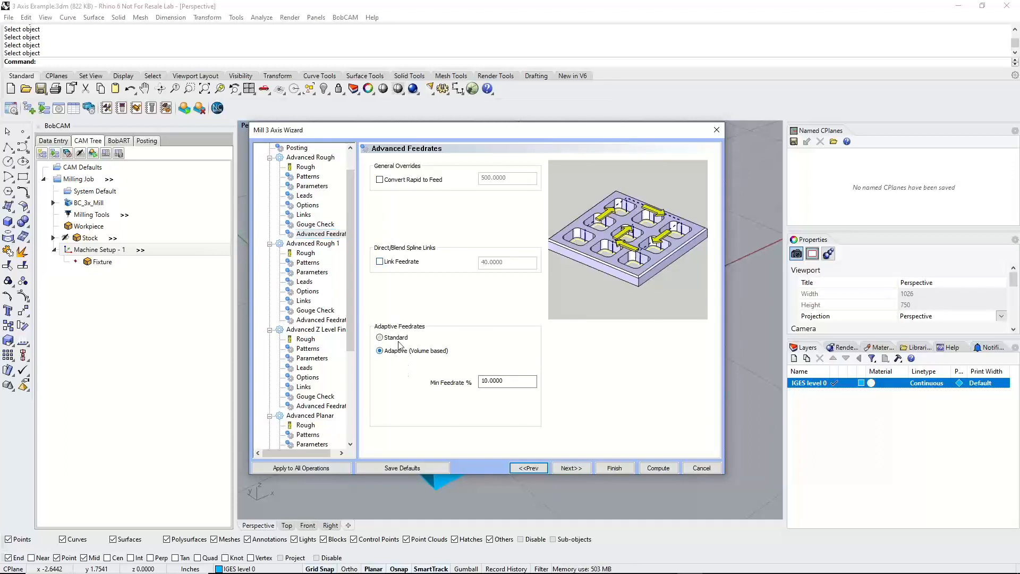
# Preview Radial Chip Thinning feedrates with the Adaptive Roughing pattern in the first Advanced Rough, and return the pattern to Offset Out
pyautogui.click(312, 186)
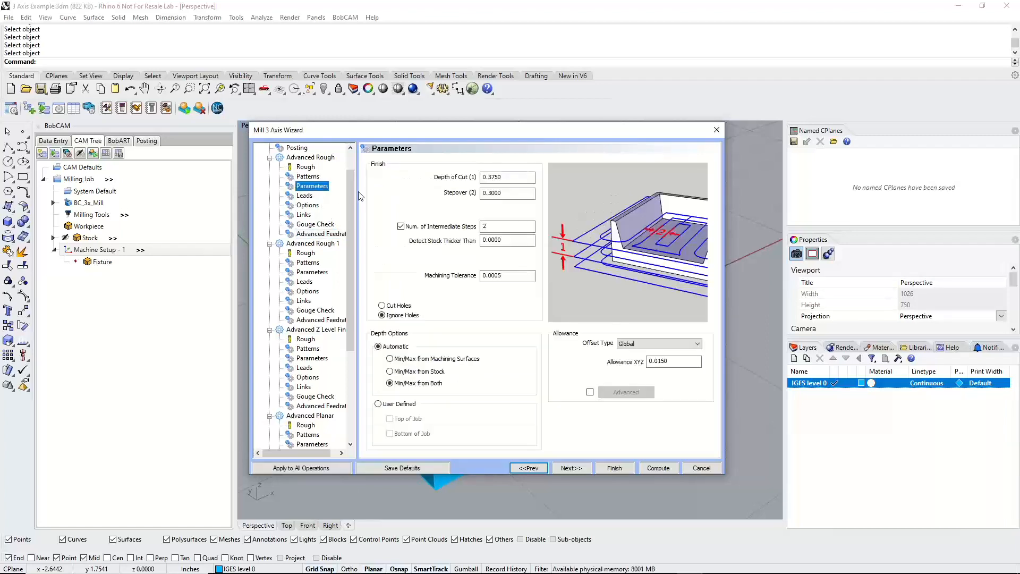
pyautogui.click(308, 176)
pyautogui.click(393, 223)
pyautogui.click(320, 234)
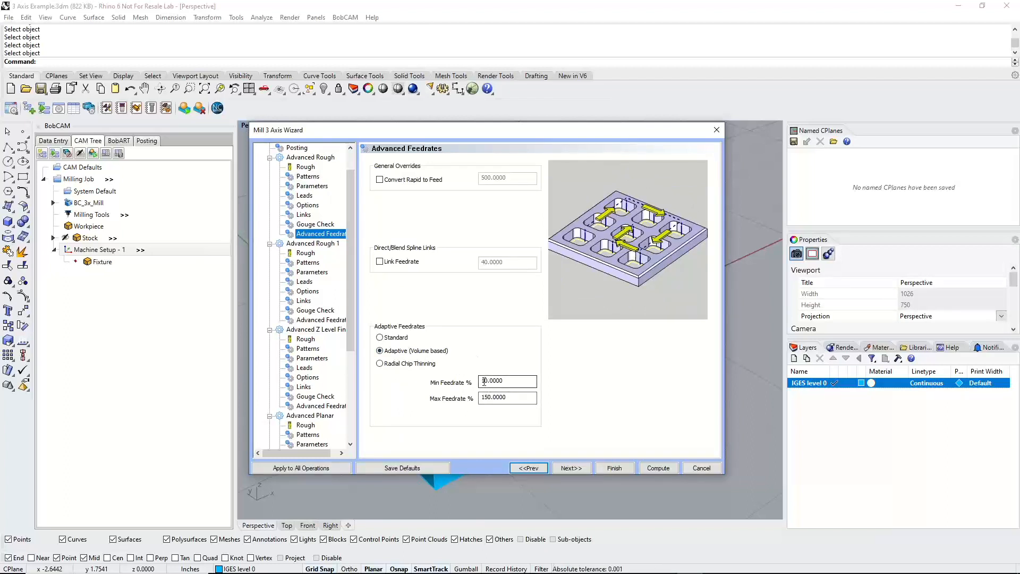
pyautogui.click(398, 363)
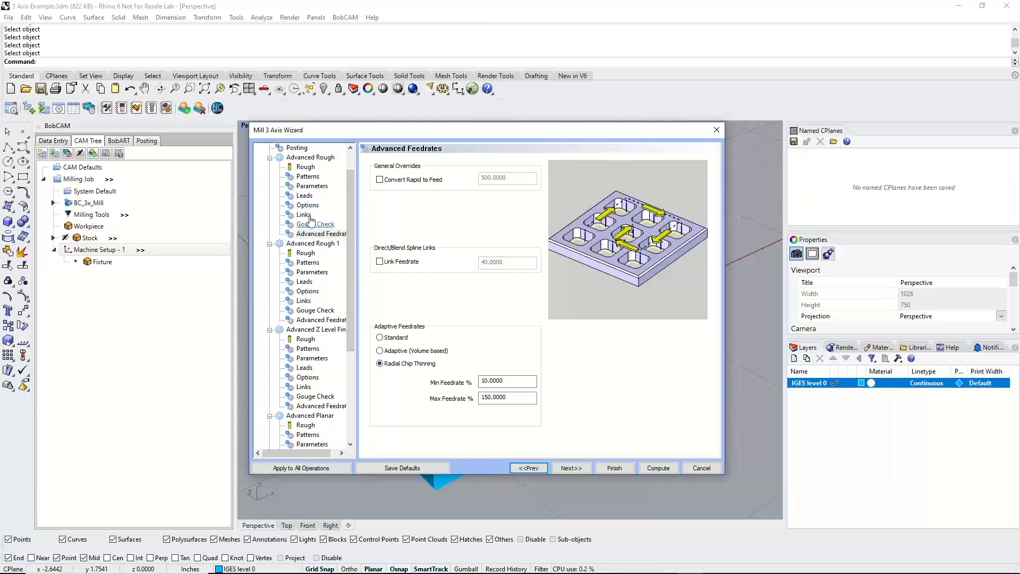
pyautogui.click(307, 186)
pyautogui.click(307, 177)
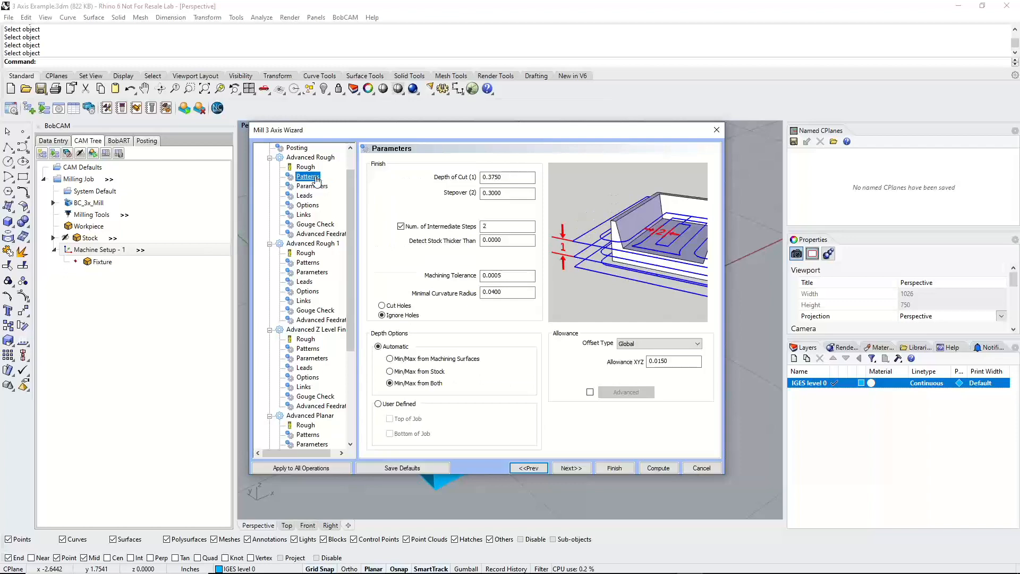
pyautogui.click(390, 189)
pyautogui.click(321, 234)
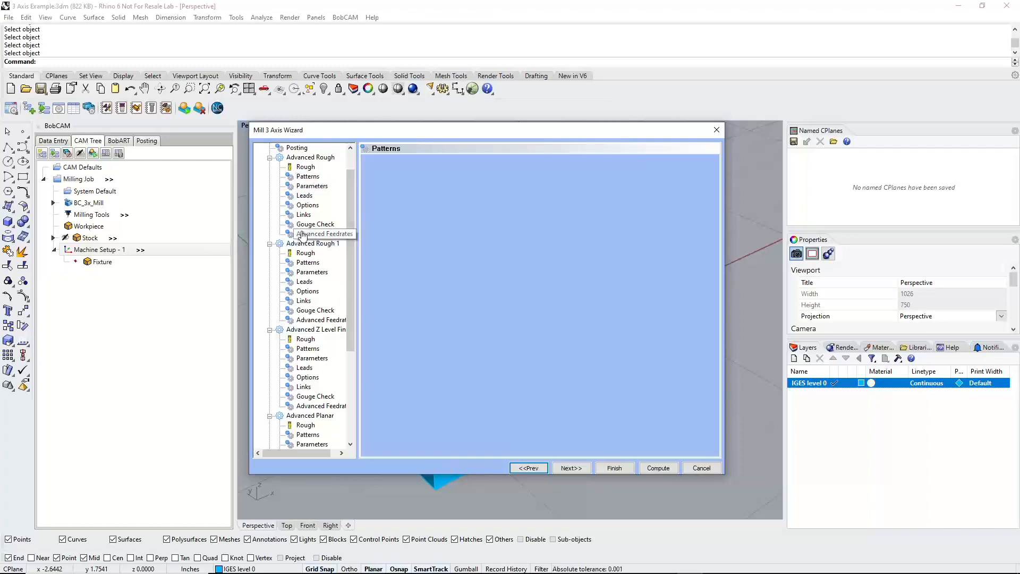
# Set the corner radius of the second Advanced Rough's 0.5 diameter tool to 0 and turn off its system tool
pyautogui.click(564, 468)
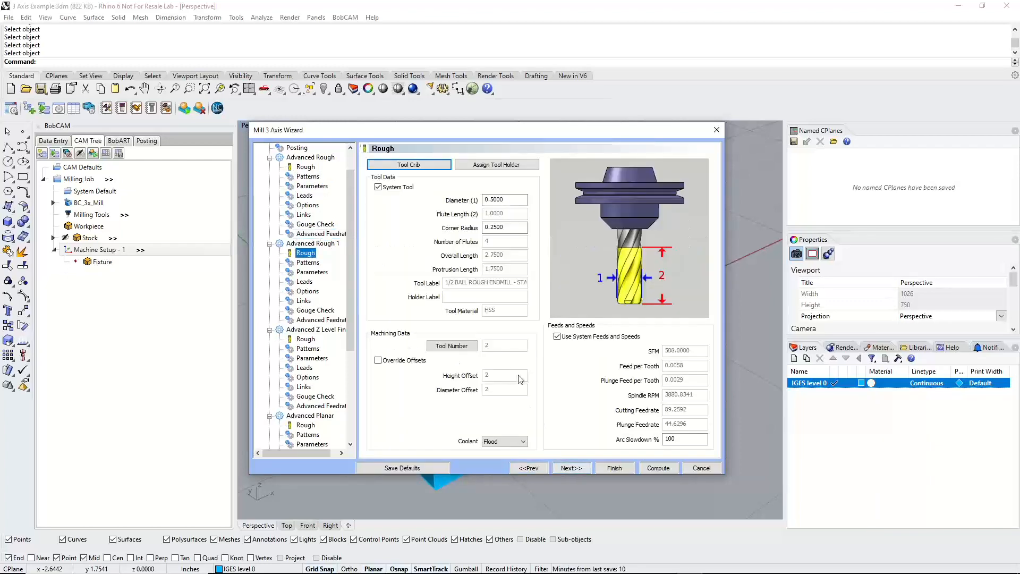
pyautogui.moveTo(526, 227); pyautogui.dragTo(471, 232)
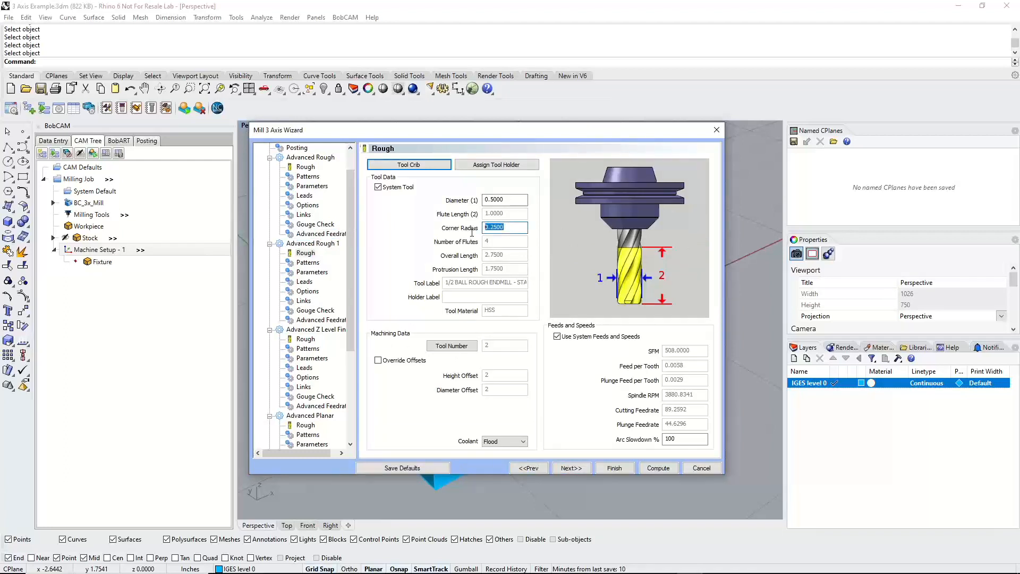
pyautogui.write('0')
pyautogui.click(509, 203)
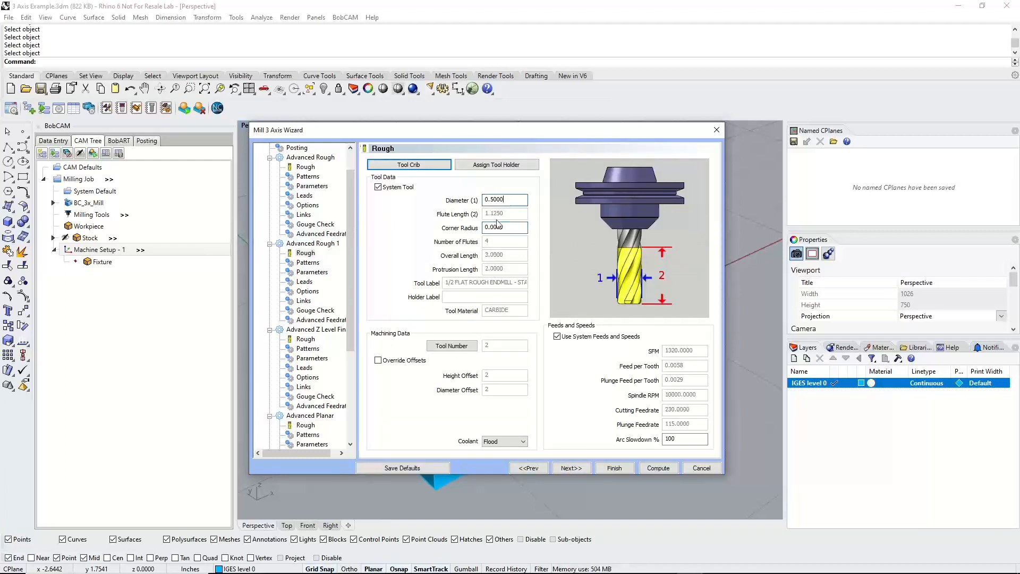
pyautogui.click(378, 188)
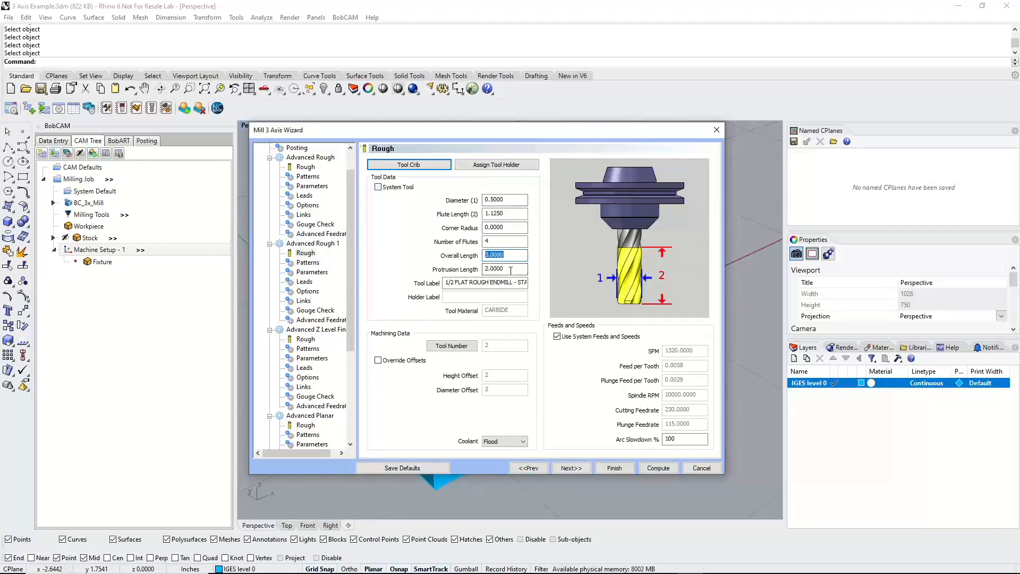
# Set the protrusion length of the second Advanced Rough's tool to 2.5
pyautogui.moveTo(525, 269); pyautogui.dragTo(428, 270)
pyautogui.write('2.5')
pyautogui.click(577, 471)
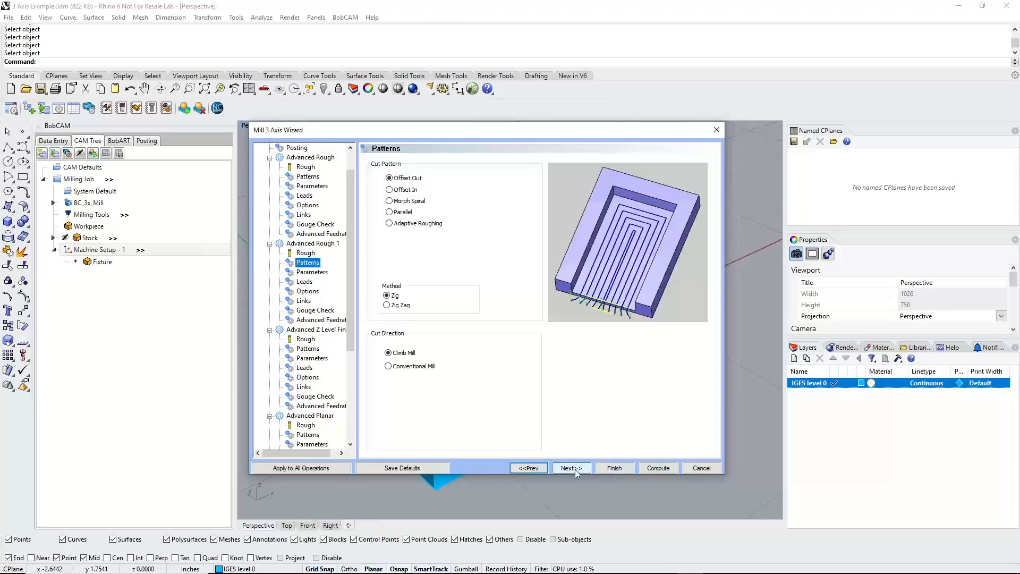
# Turn on Rest Roughing based on the previous operation in the second Advanced Rough, and keep its default links, gouge check and Standard feedrates
pyautogui.click(577, 470)
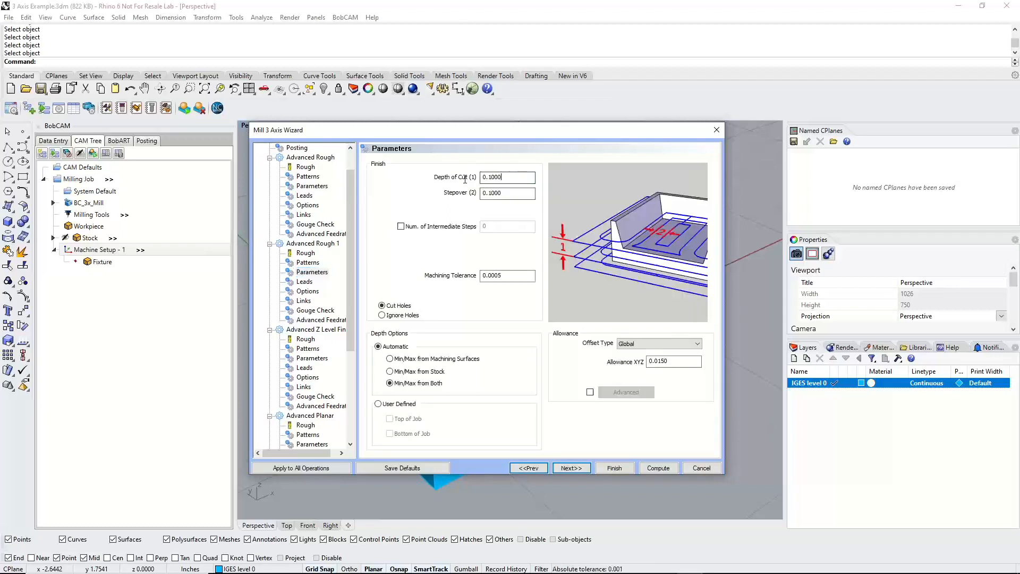
pyautogui.press('Tab')
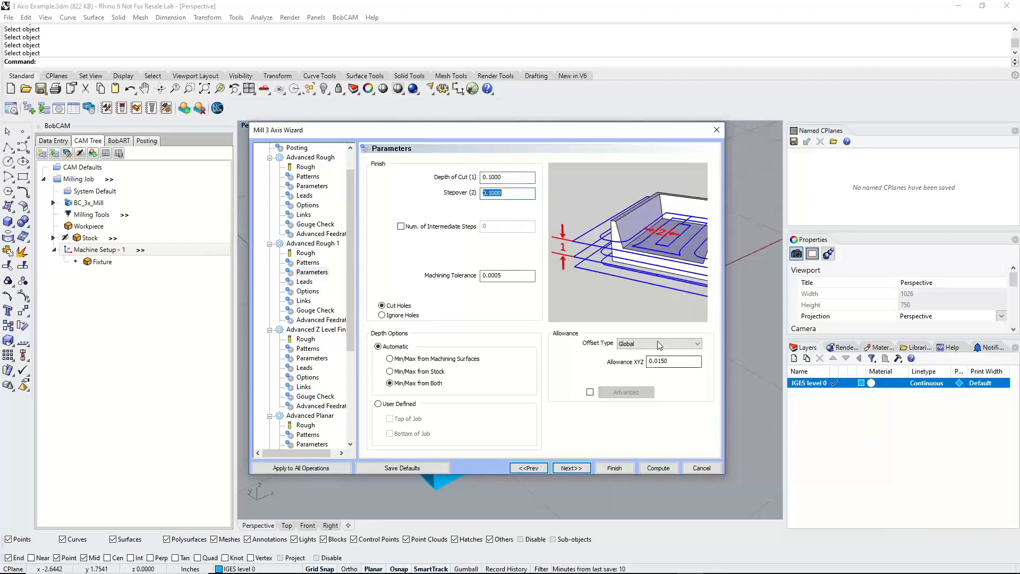
pyautogui.click(579, 470)
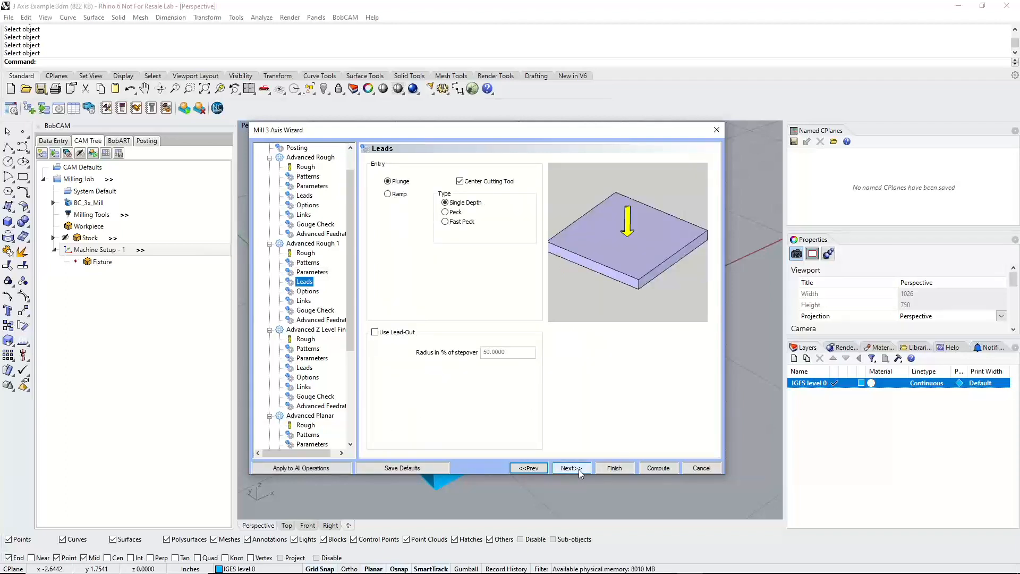
pyautogui.click(579, 470)
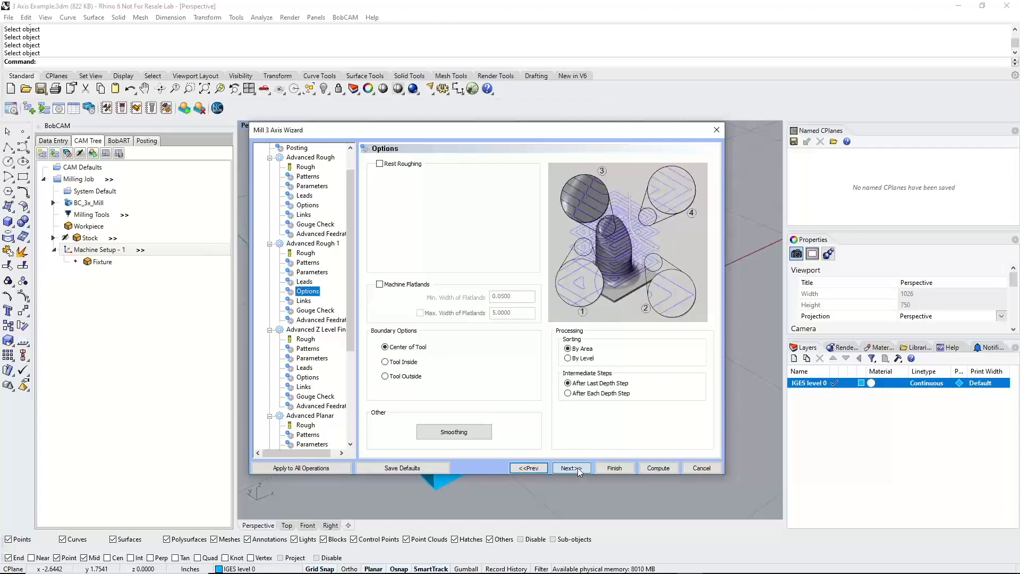
pyautogui.click(379, 164)
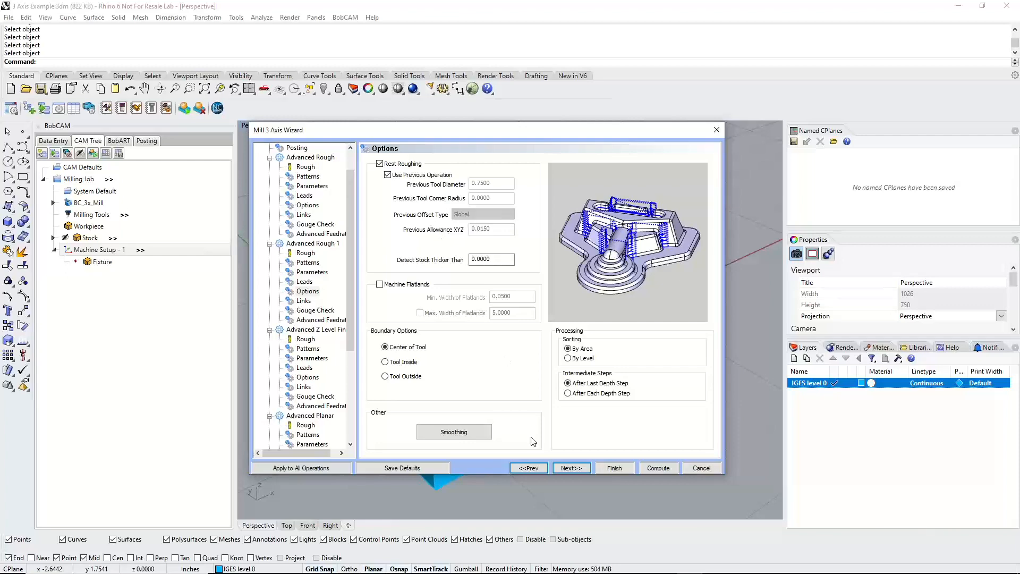
pyautogui.click(572, 468)
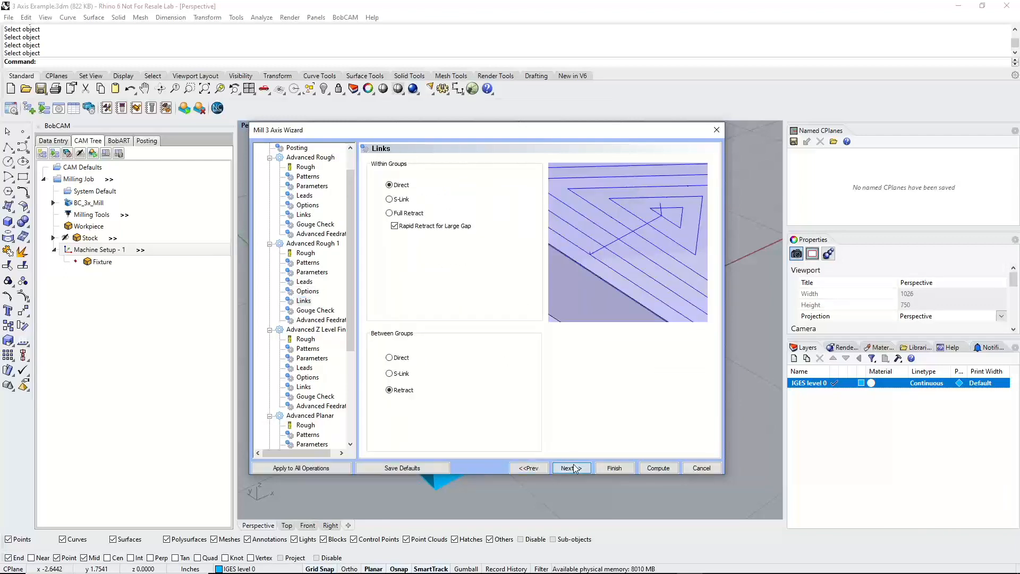
pyautogui.click(572, 468)
pyautogui.click(571, 468)
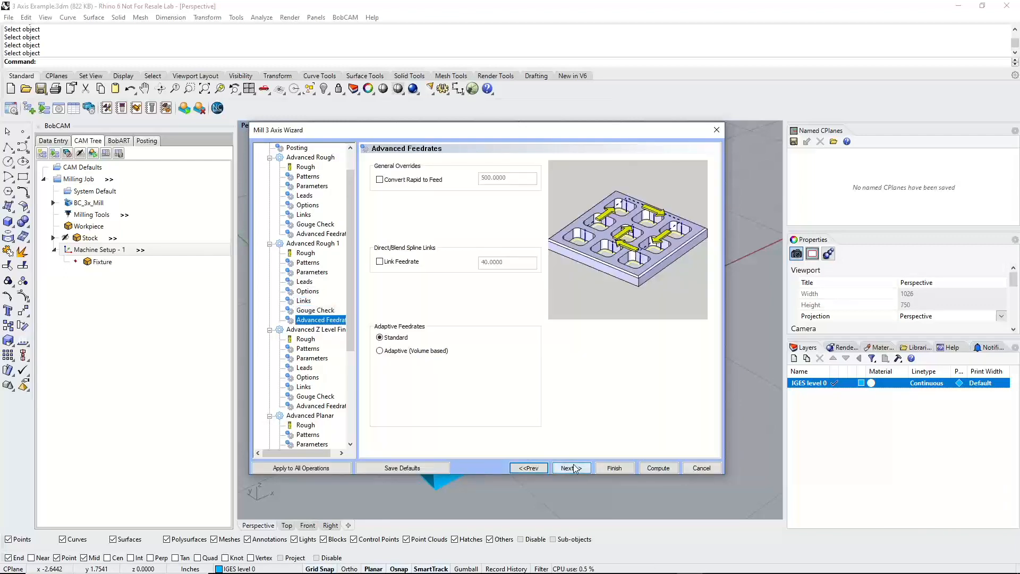
pyautogui.click(572, 468)
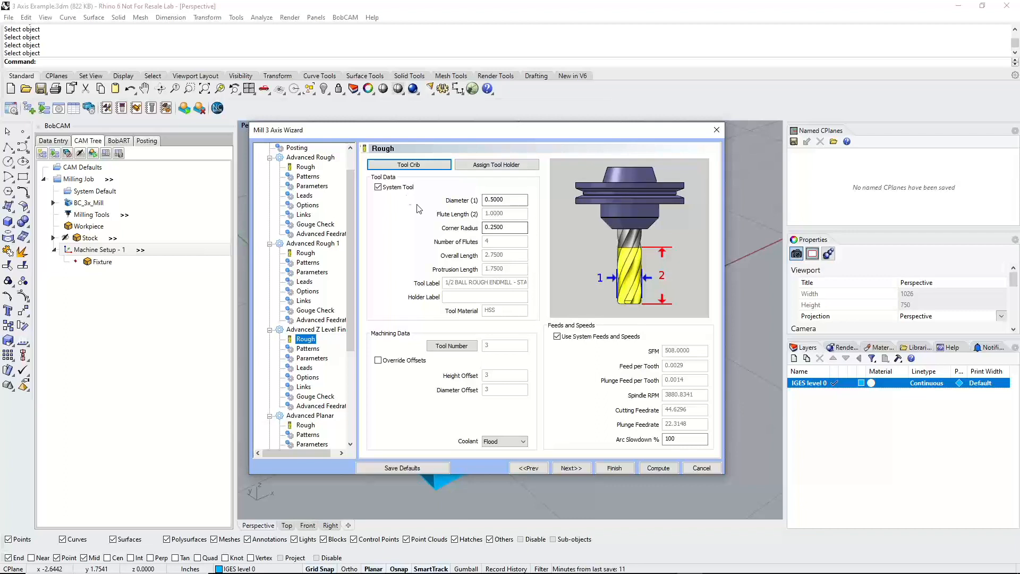
# Turn off the system tool for Advanced Z Level Finish, set its protrusion length to 2.5 and apply the change to all operations sharing the tool
pyautogui.click(378, 188)
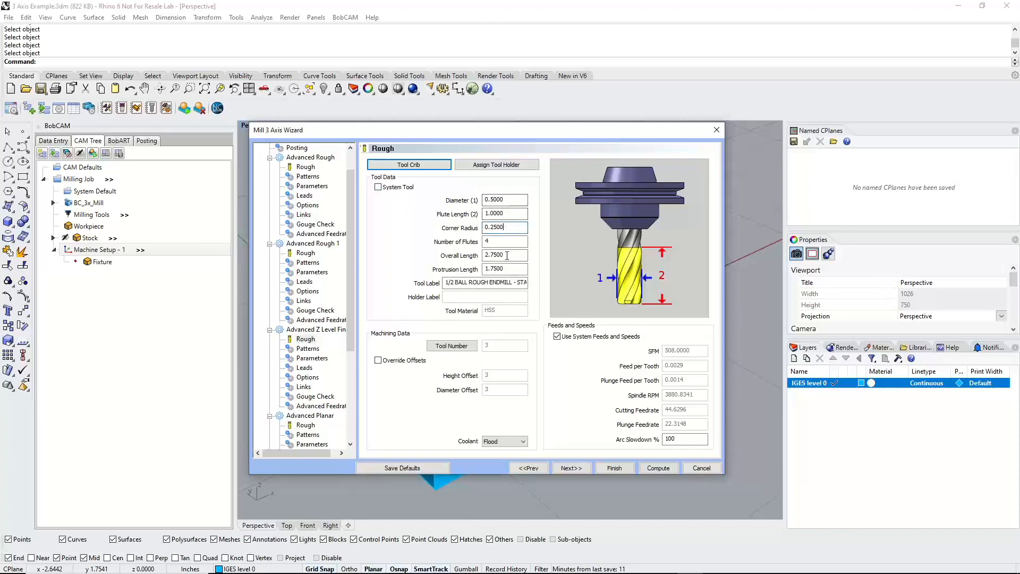
pyautogui.doubleClick(499, 269)
pyautogui.write('2.5')
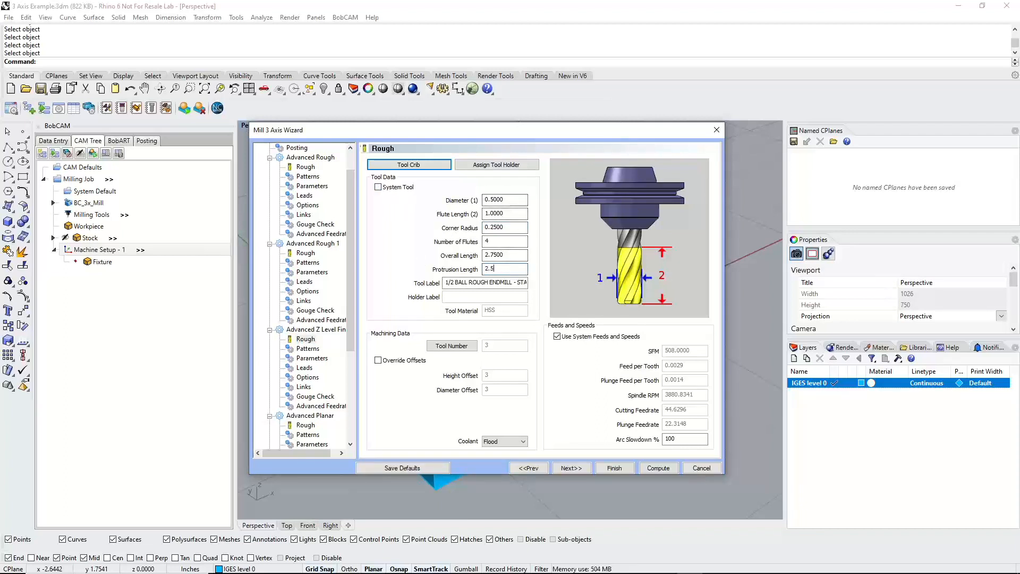
pyautogui.click(509, 255)
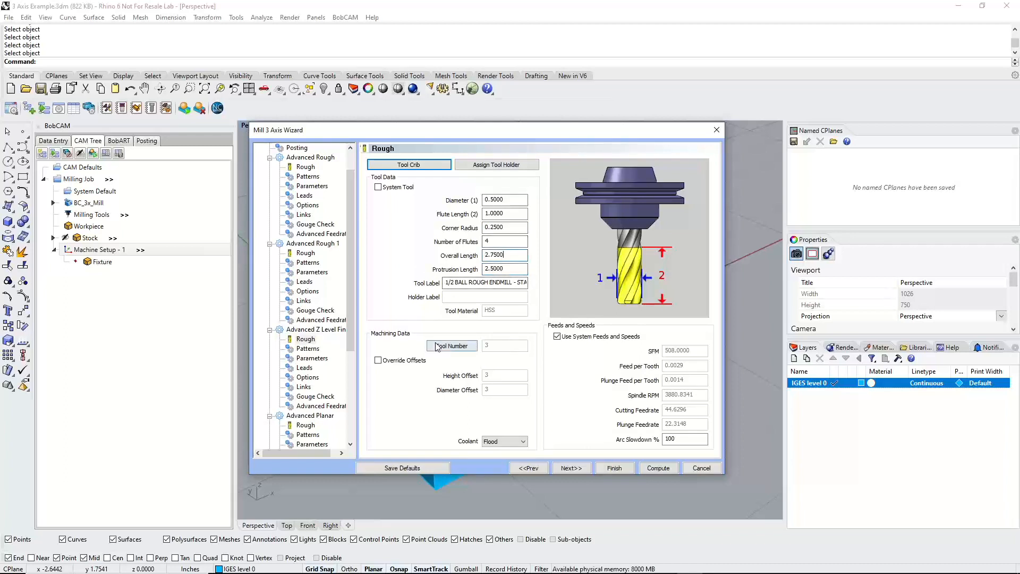
pyautogui.scroll(-4, 340, 328)
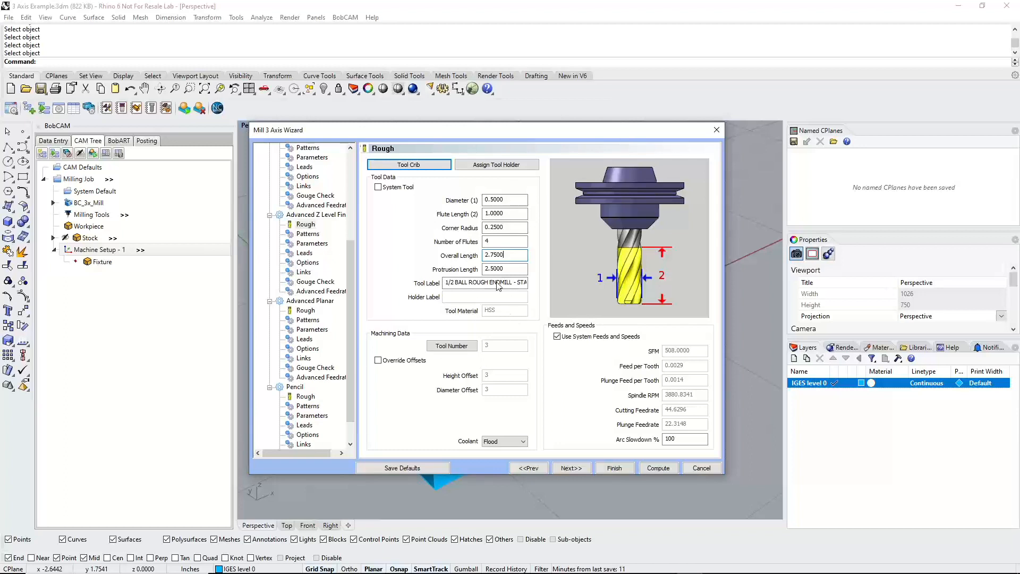
pyautogui.click(576, 468)
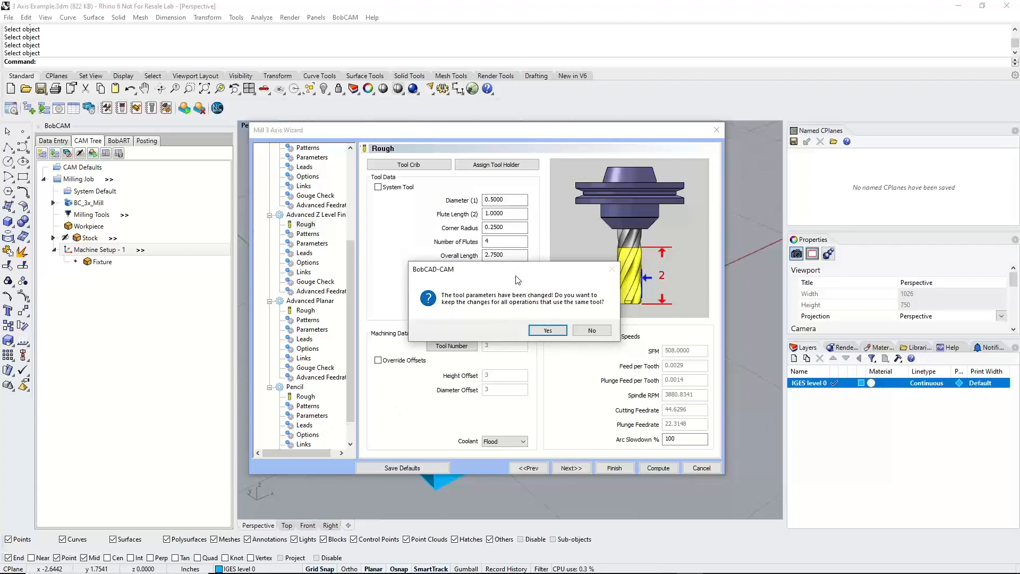
pyautogui.click(545, 331)
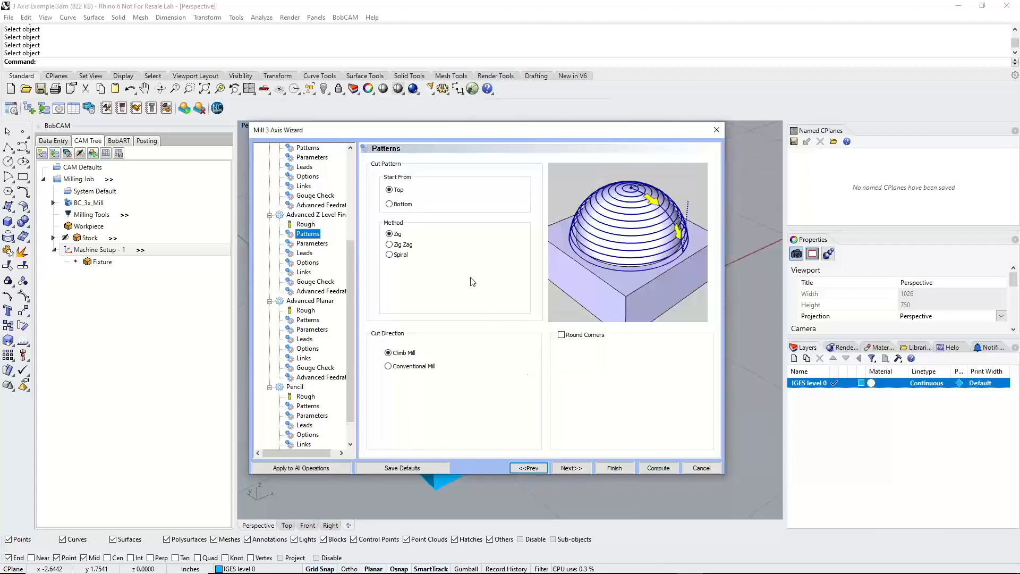
# Compare starting from Top and Bottom for the Advanced Z Level Finish, keeping Top with the Zig method and Climb Mill
pyautogui.click(391, 190)
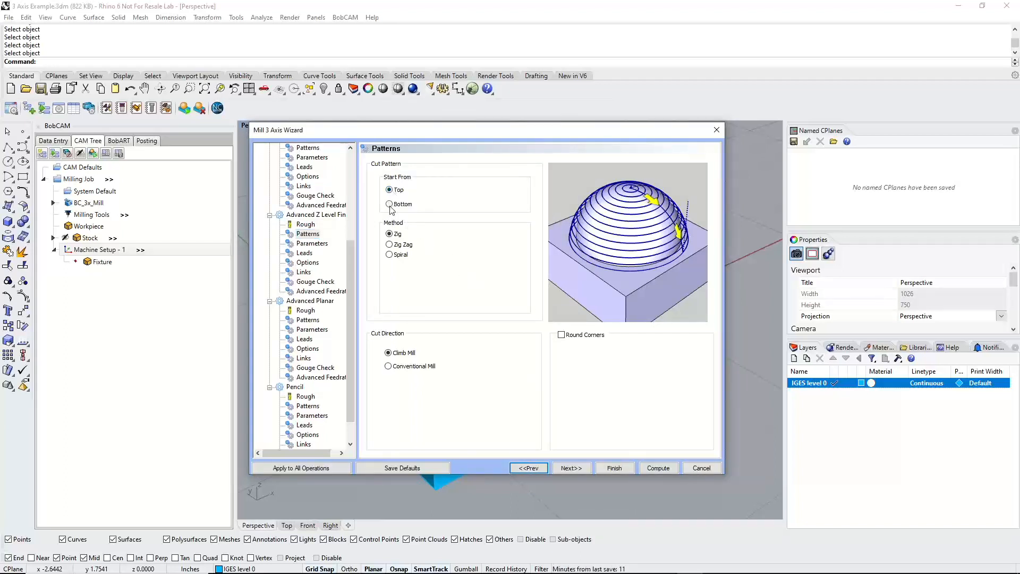
pyautogui.click(390, 205)
pyautogui.click(390, 190)
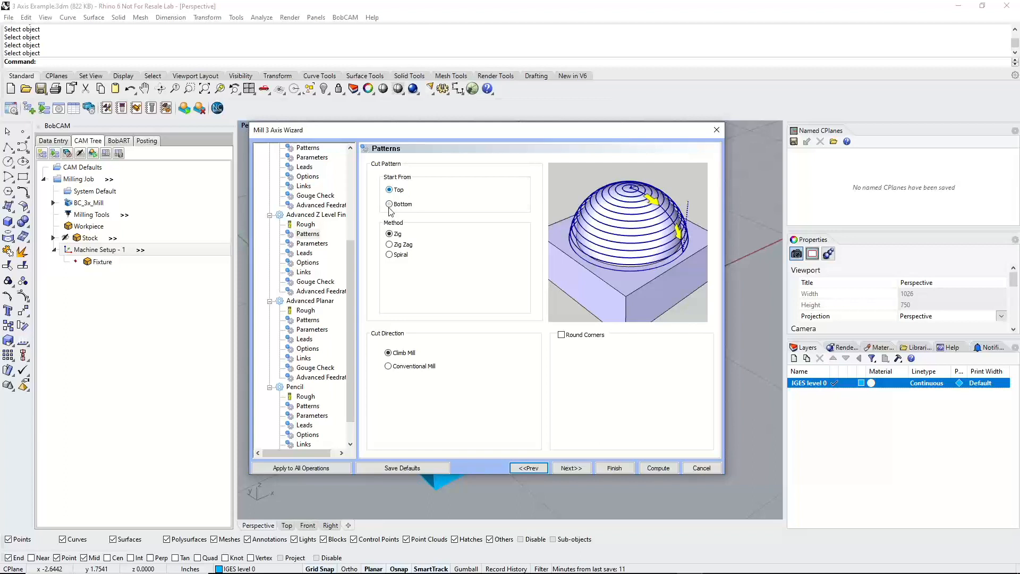
pyautogui.click(391, 234)
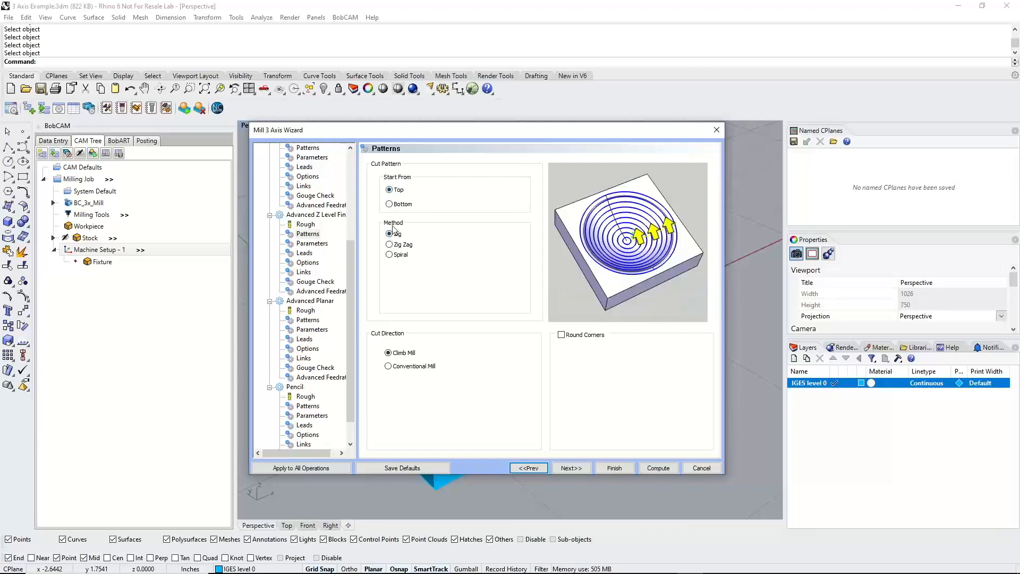
pyautogui.click(389, 352)
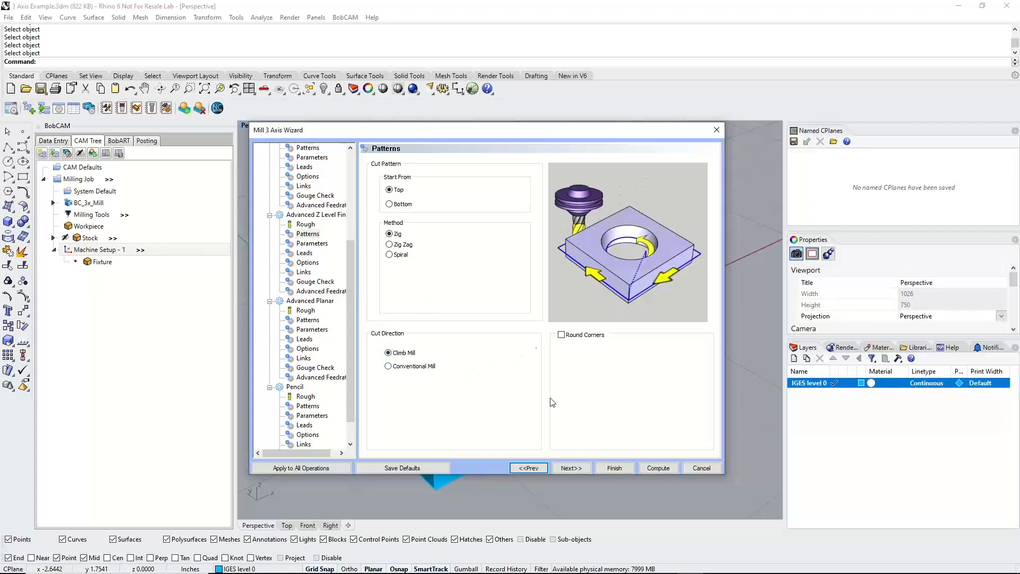
# Set the Advanced Z Level Finish depth of cut to 0.025 and preview the Machine Flatlands and Machine Vertical Walls Only options
pyautogui.click(569, 467)
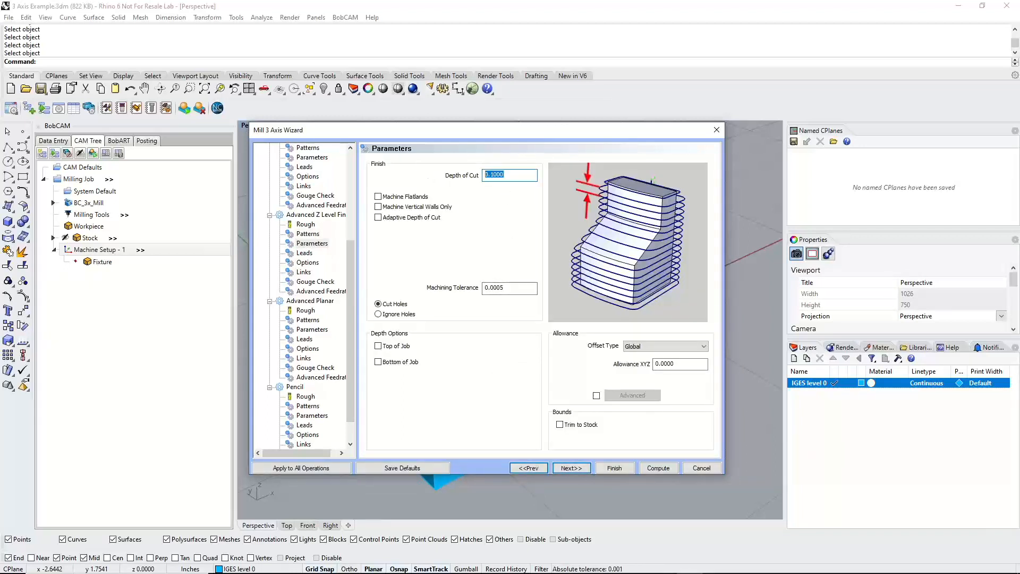
pyautogui.write('.025')
pyautogui.click(408, 198)
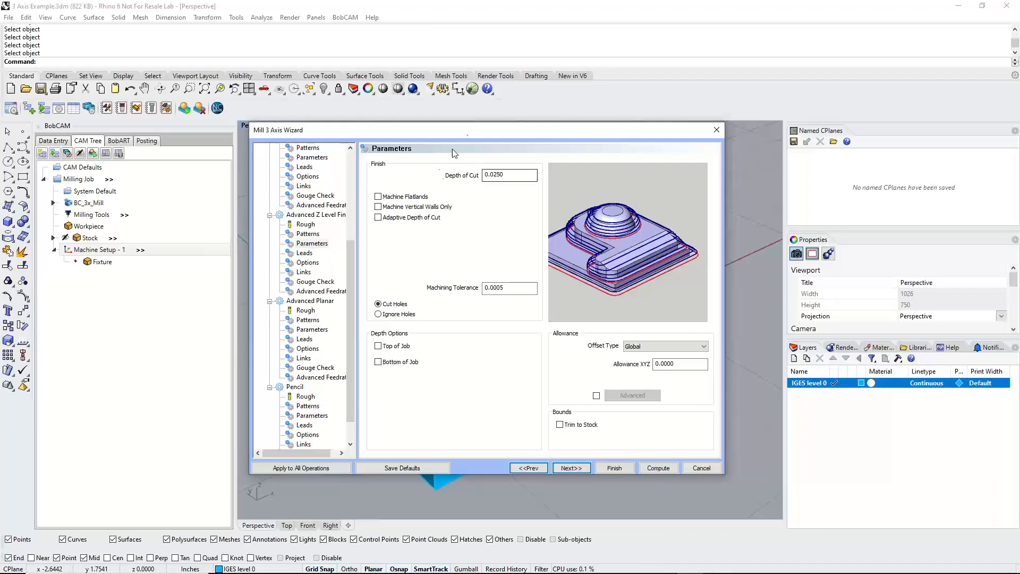
pyautogui.click(430, 209)
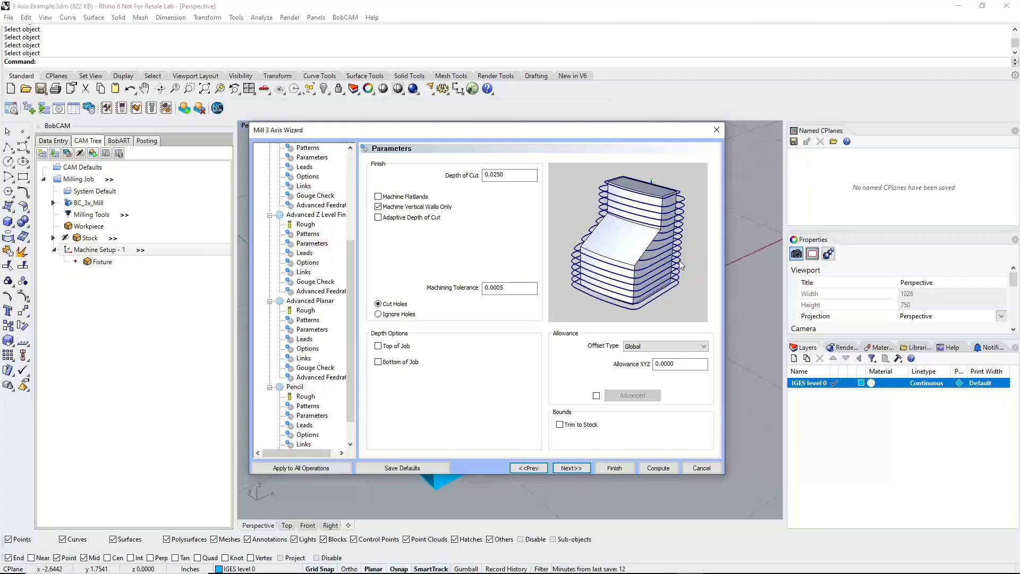
pyautogui.click(414, 209)
# Enable Adaptive Depth of Cut with a 0.01 minimum depth step and trimmed adaptive depth step passes for the Advanced Z Level Finish
pyautogui.click(416, 219)
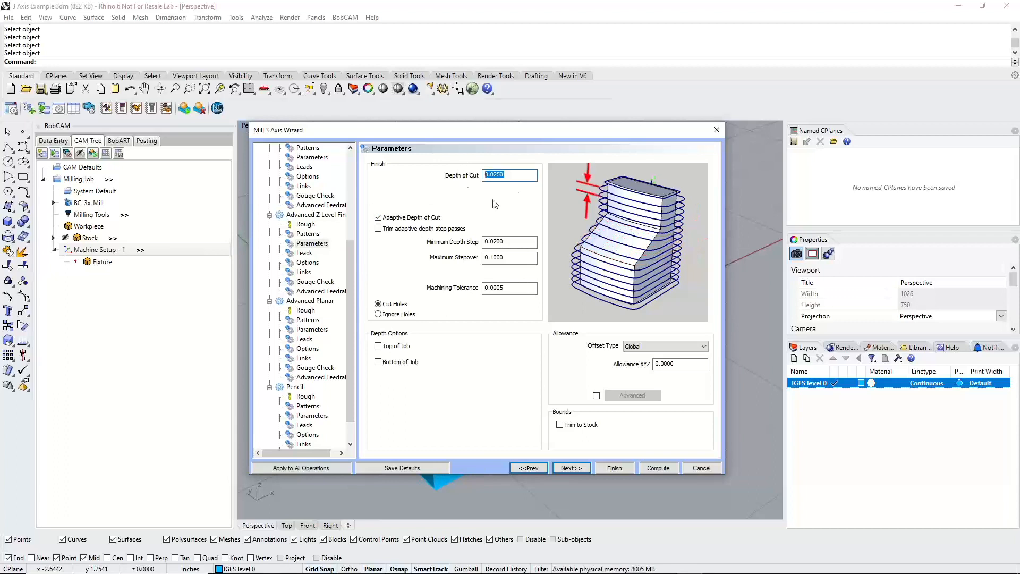
pyautogui.click(519, 241)
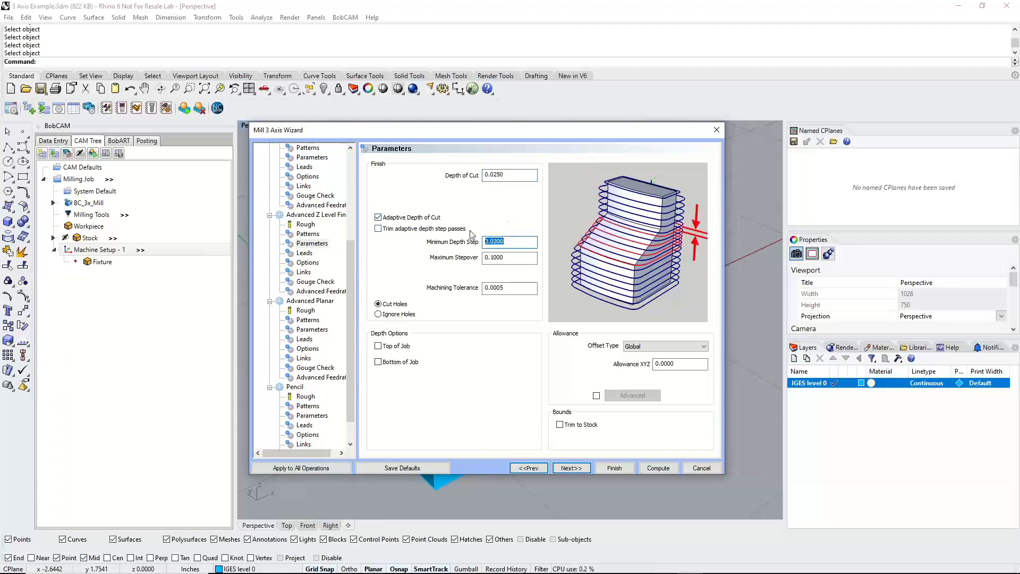
pyautogui.write('.01')
pyautogui.click(433, 230)
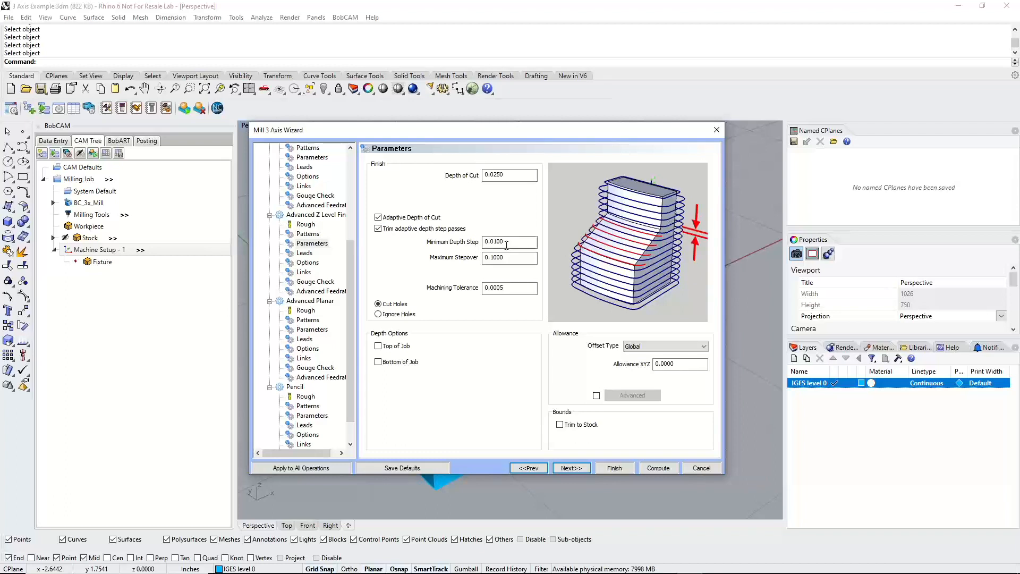
pyautogui.click(452, 230)
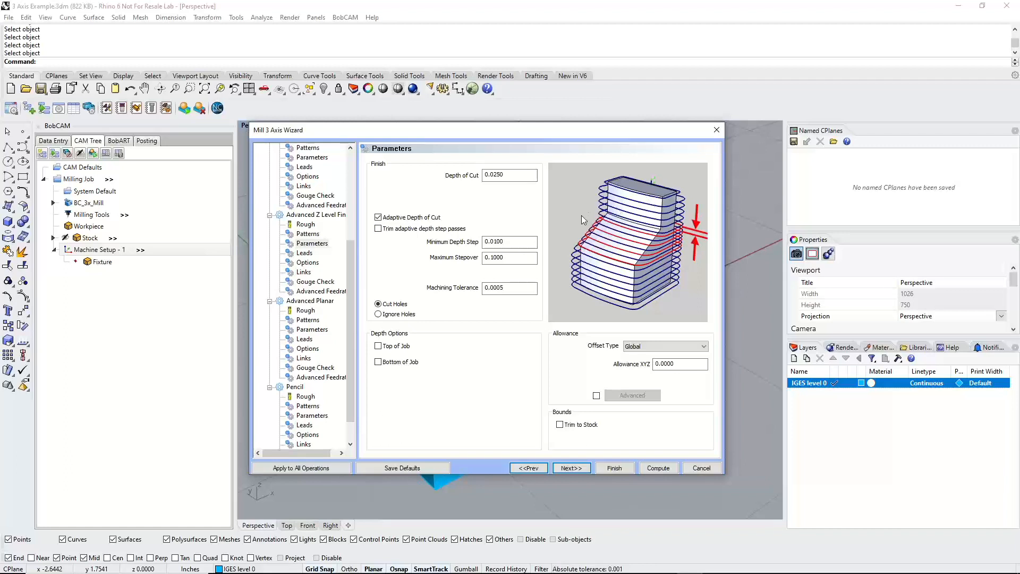
pyautogui.click(450, 229)
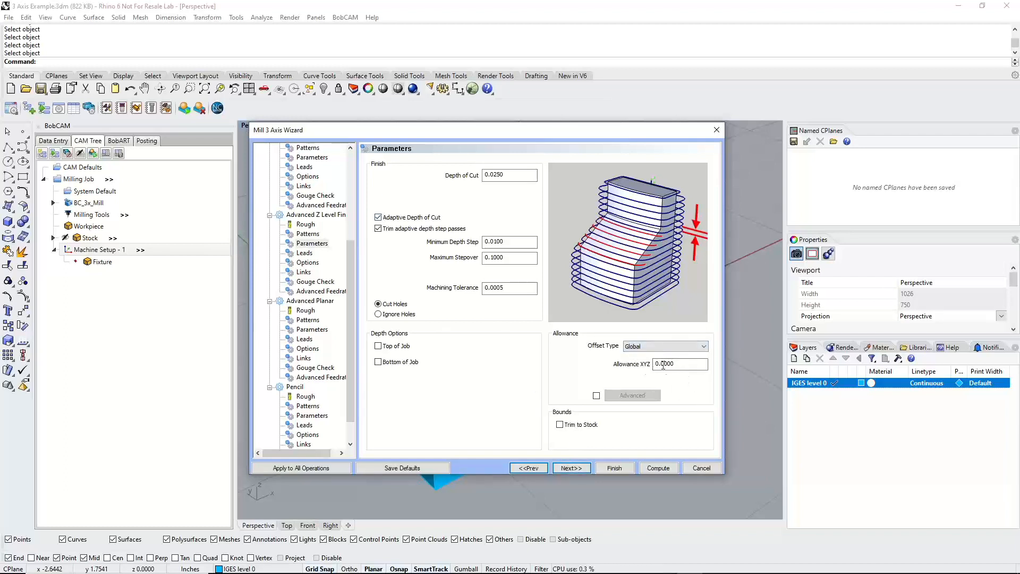
# Preview the Parallel, Right Angle and Circular lead-ins for the Advanced Z Level Finish, and return the lead-in to Vertical
pyautogui.click(571, 467)
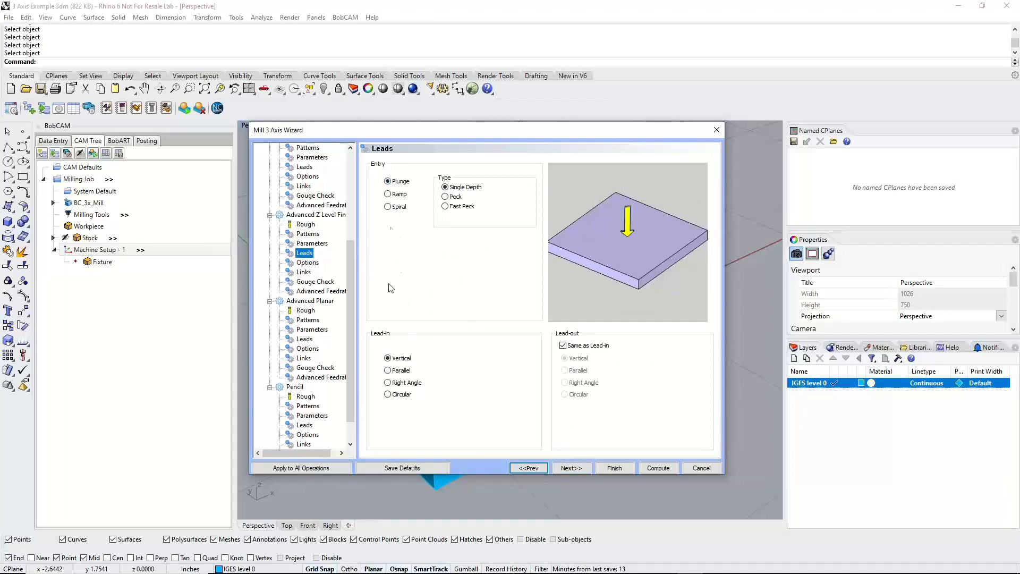
pyautogui.click(401, 371)
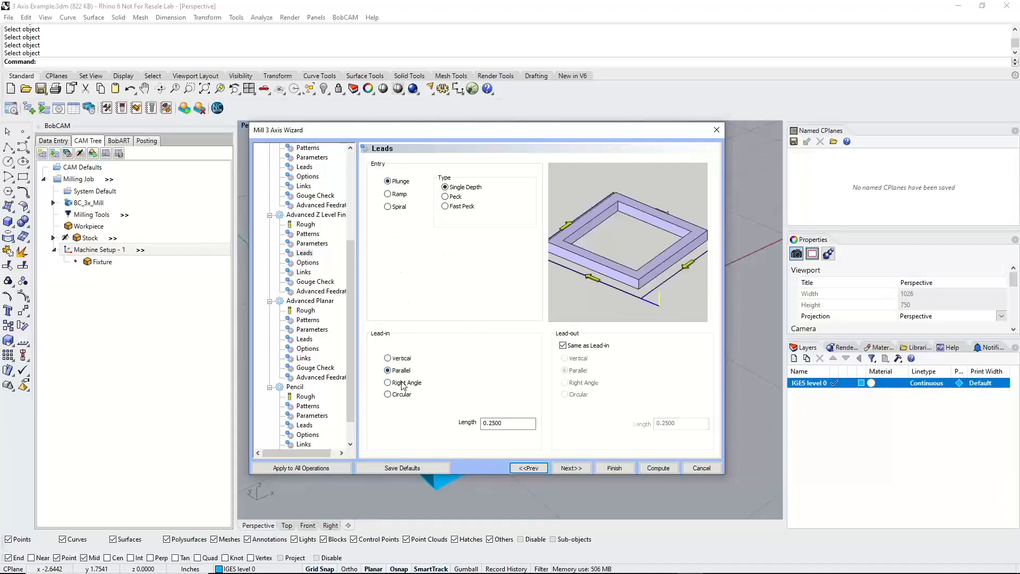
pyautogui.click(403, 383)
pyautogui.click(402, 394)
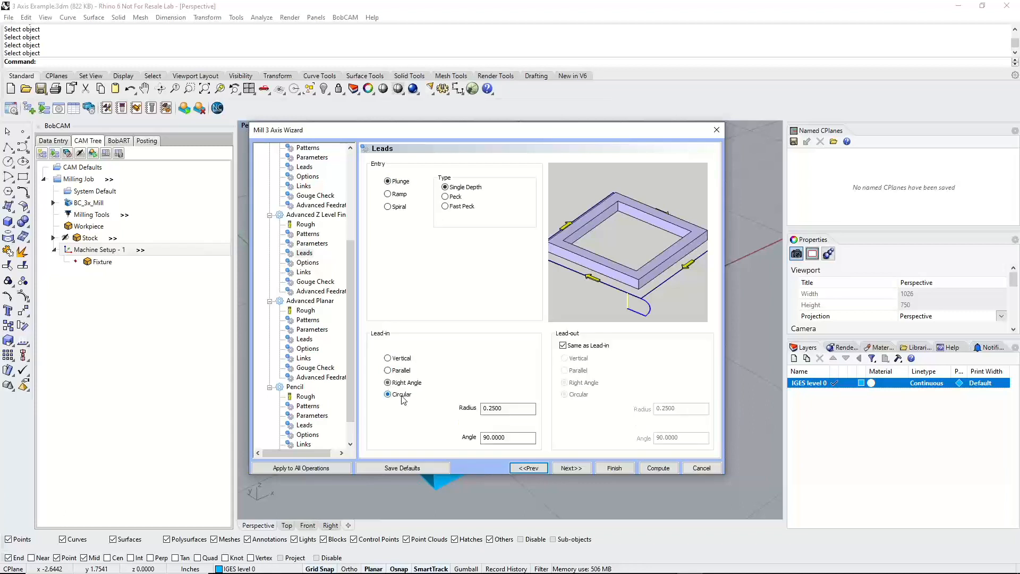
pyautogui.click(400, 359)
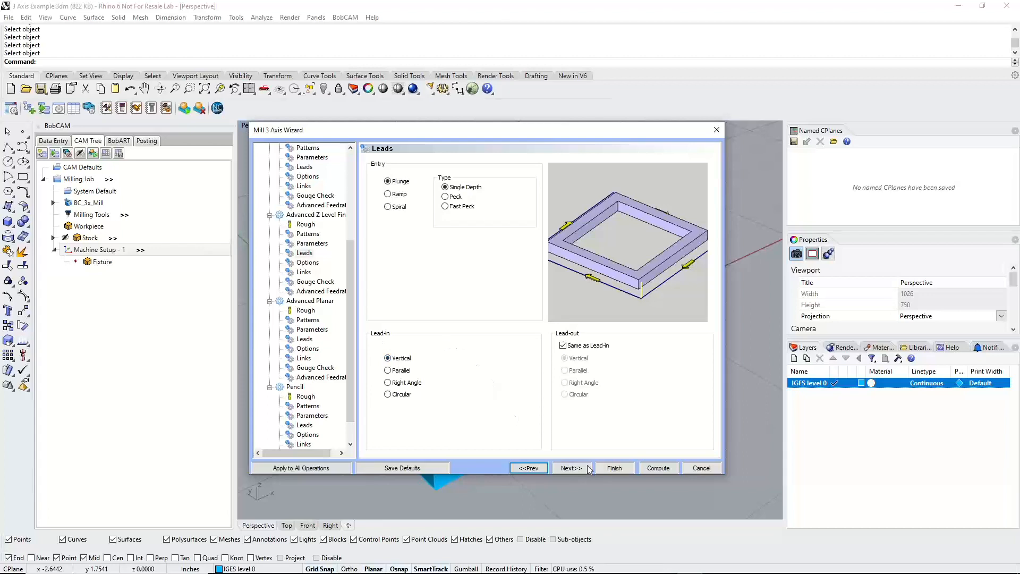
# Set the Advanced Z Level Finish cutting extents to 3D Extents and limit machining to slope angles between 30 and 90
pyautogui.click(571, 467)
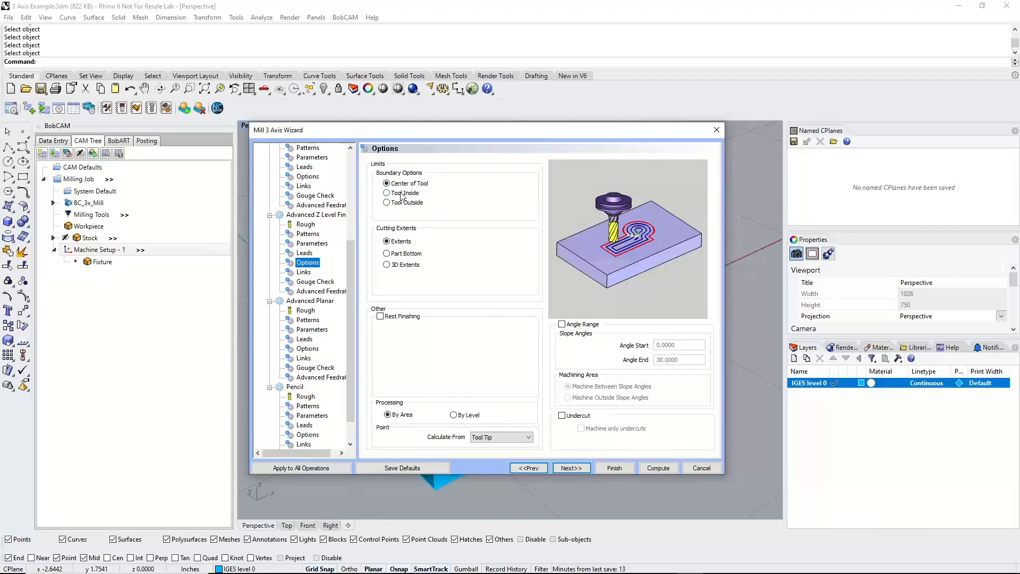
pyautogui.click(405, 265)
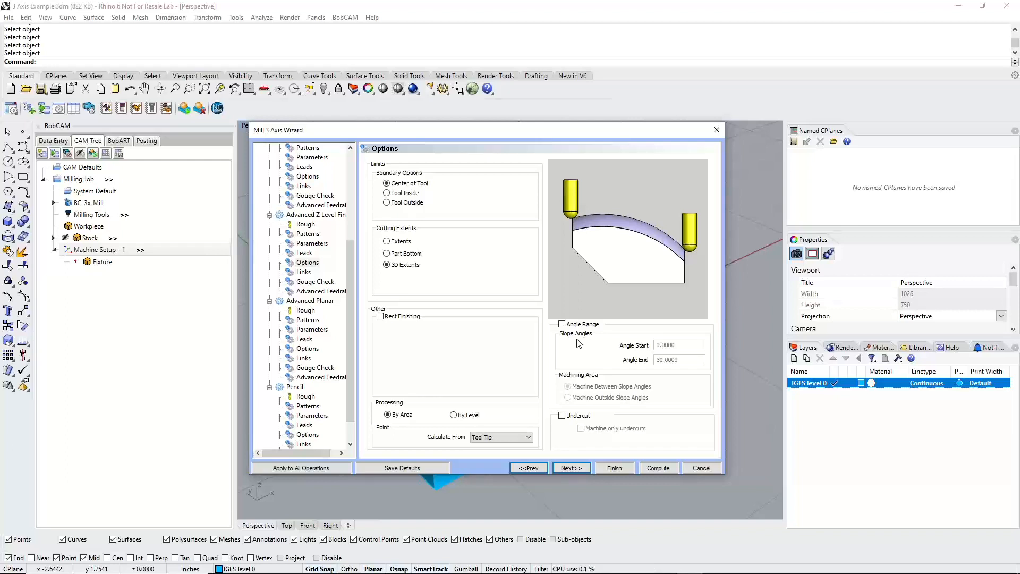
pyautogui.click(562, 324)
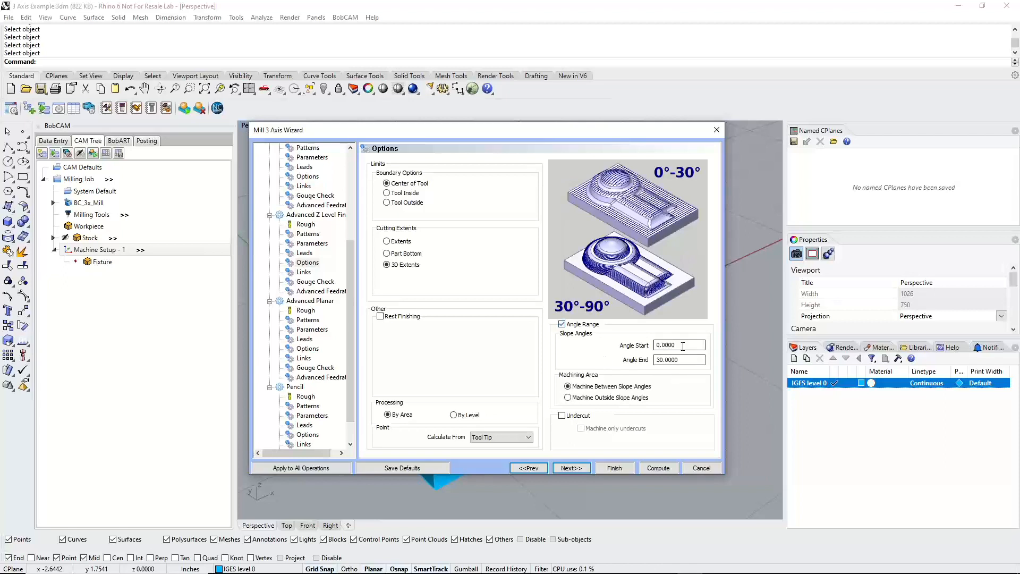
pyautogui.moveTo(684, 345); pyautogui.dragTo(615, 345)
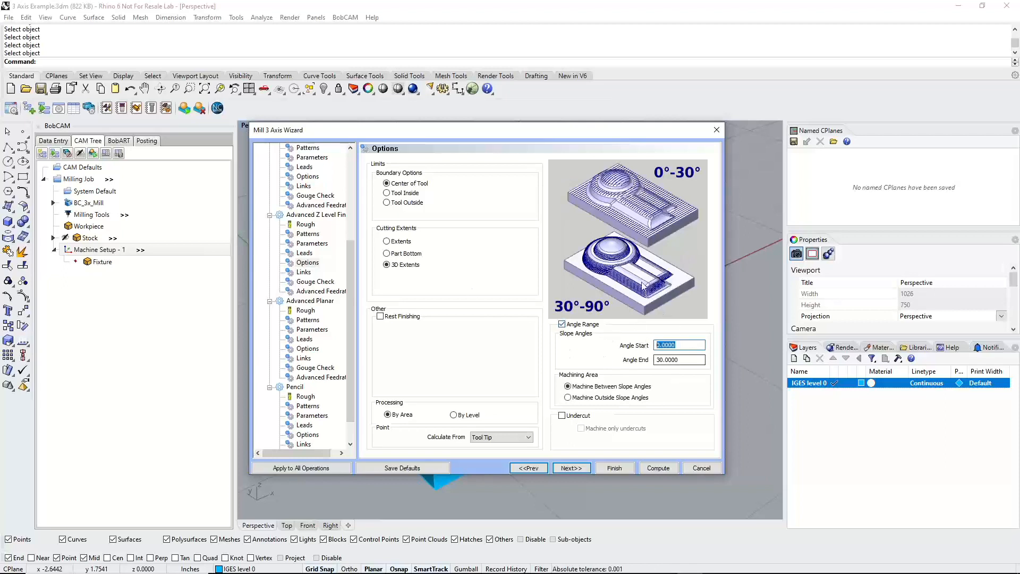
pyautogui.write('30')
pyautogui.press('Tab')
pyautogui.write('90')
pyautogui.press('Tab')
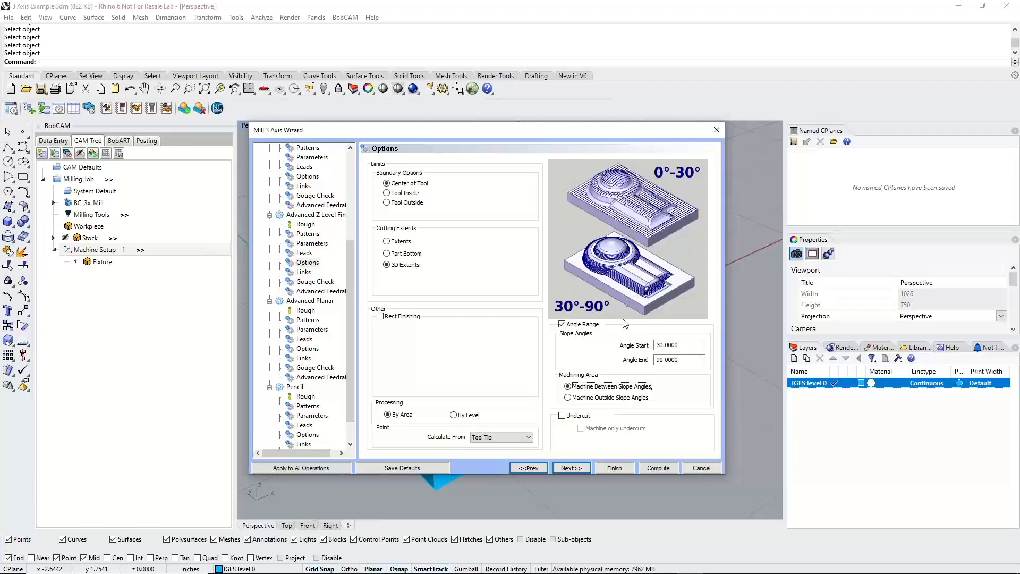
# Preview the Direct, Horizontal/Vertical, Spiral, S-Link and Full Retract links for the Advanced Z Level Finish, and return to Follow
pyautogui.click(572, 468)
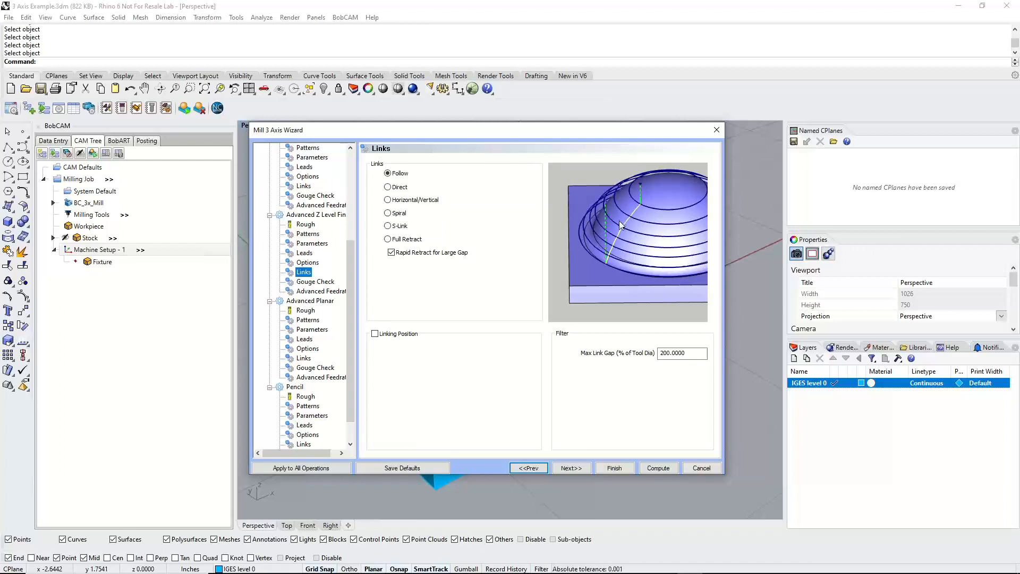
pyautogui.click(405, 188)
pyautogui.click(408, 200)
pyautogui.click(397, 213)
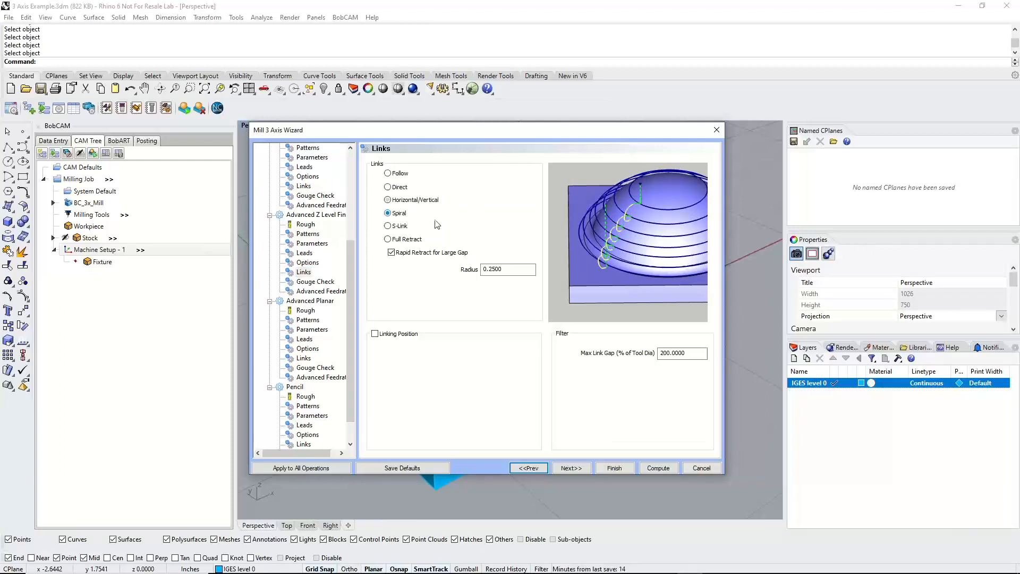
pyautogui.click(406, 227)
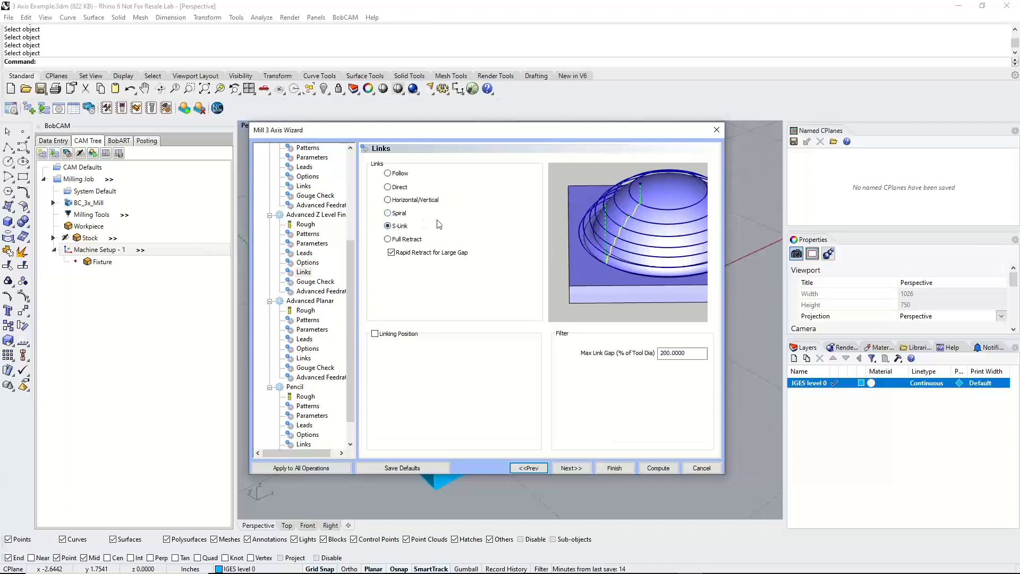
pyautogui.click(407, 240)
pyautogui.click(399, 174)
# Review the Advanced Z Level Finish gouge check and advanced feedrates, and check the Advanced Planar tool's diameter
pyautogui.click(572, 467)
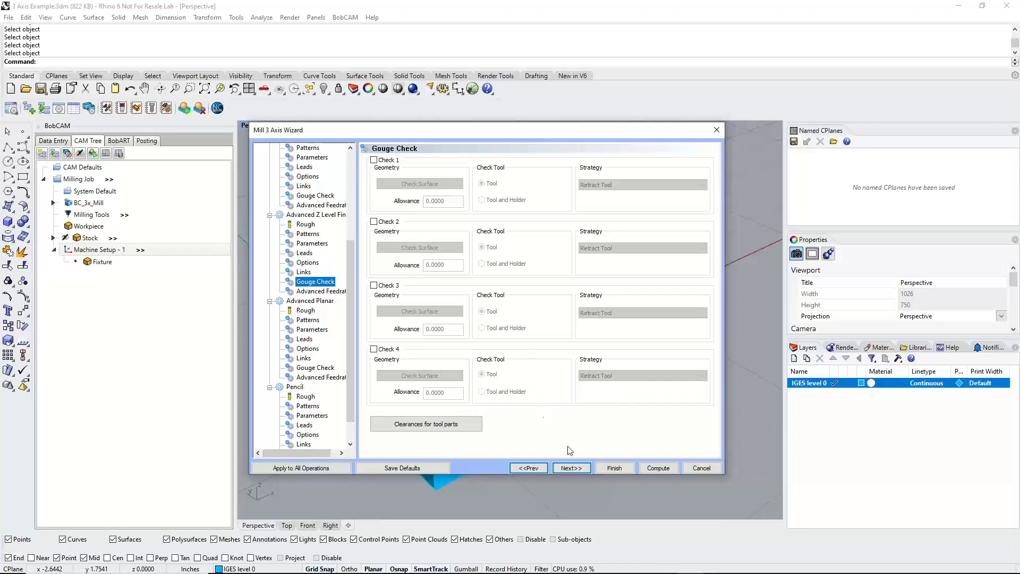
pyautogui.click(578, 471)
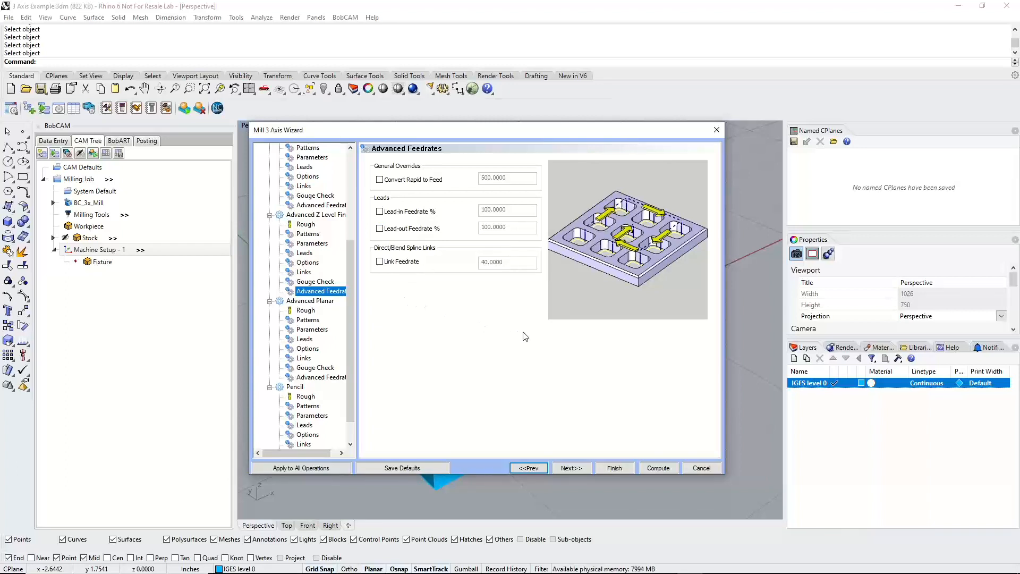
pyautogui.click(571, 467)
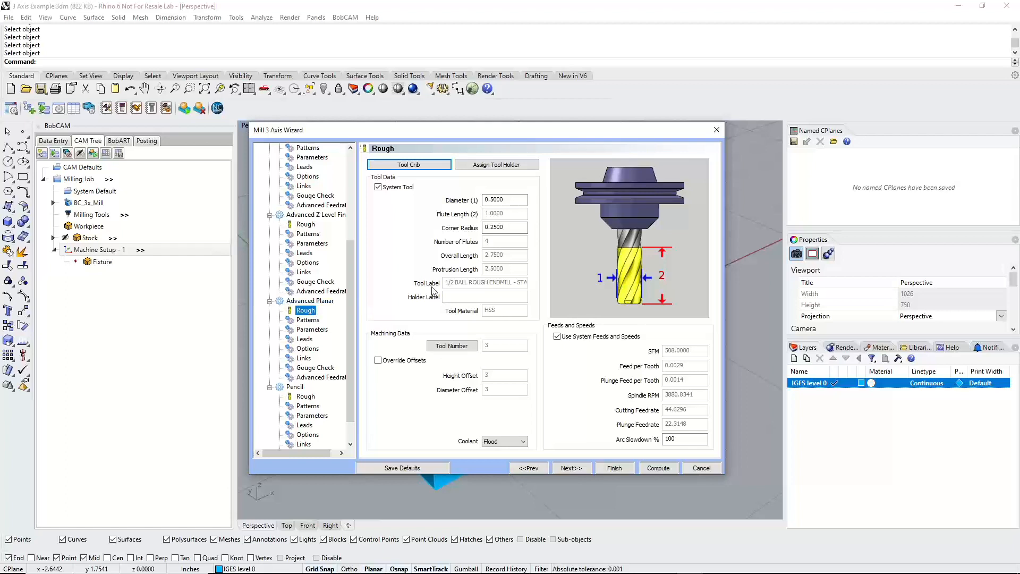
pyautogui.doubleClick(505, 200)
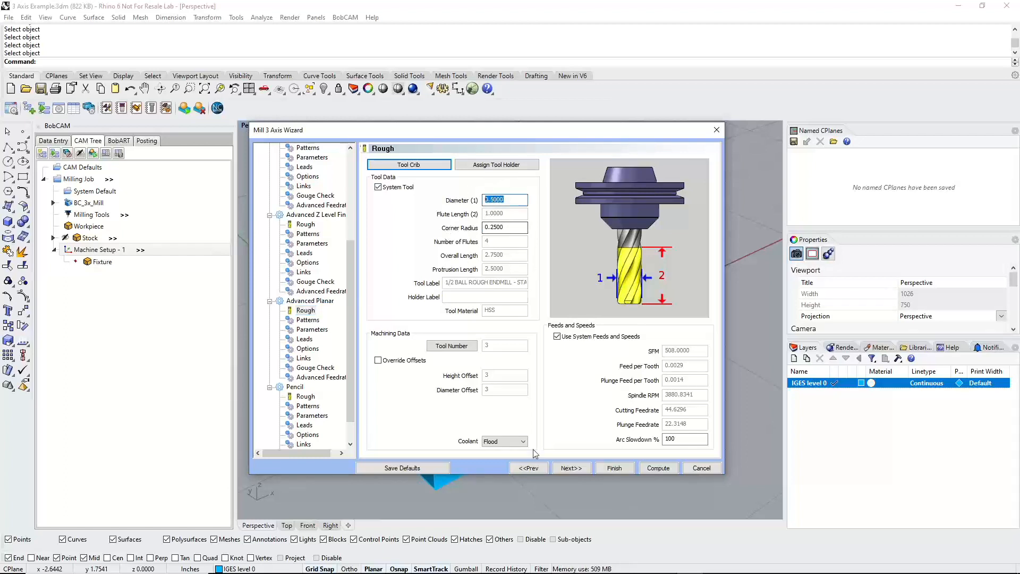
# Preview the Zig, Up and Down cut patterns for Advanced Planar, return to Zig Zag and examine the lace angle
pyautogui.click(572, 468)
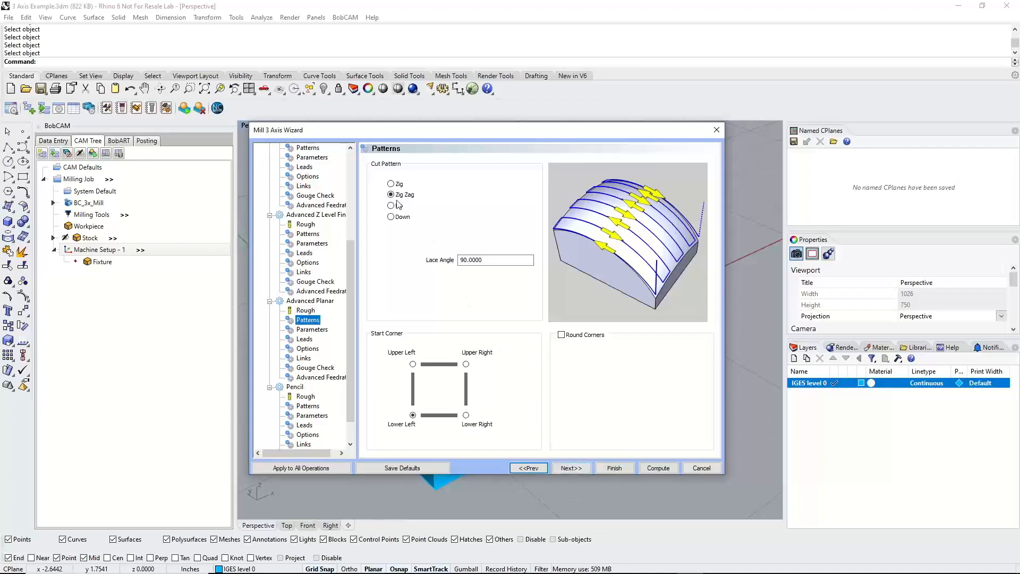
pyautogui.click(392, 184)
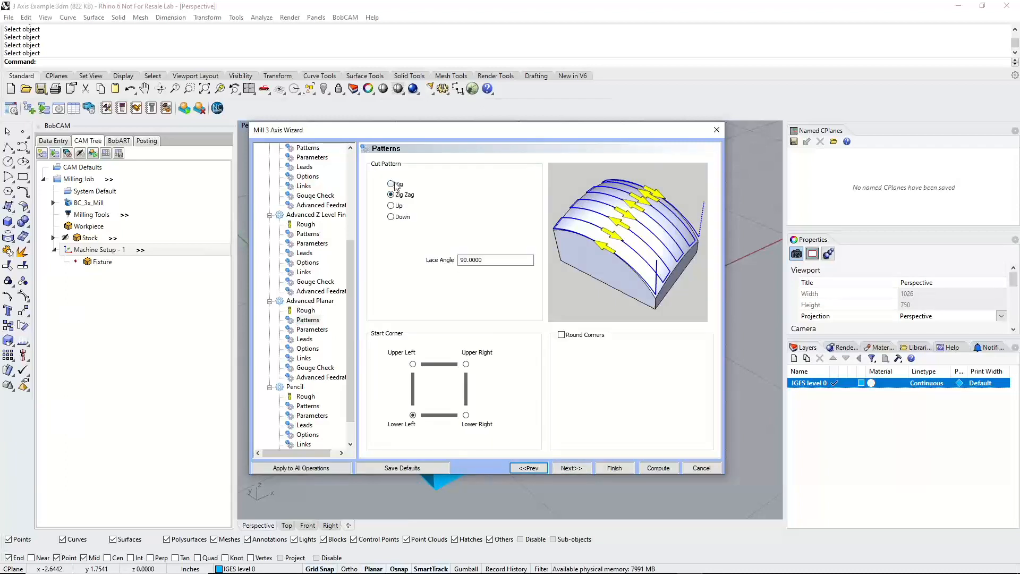
pyautogui.click(392, 206)
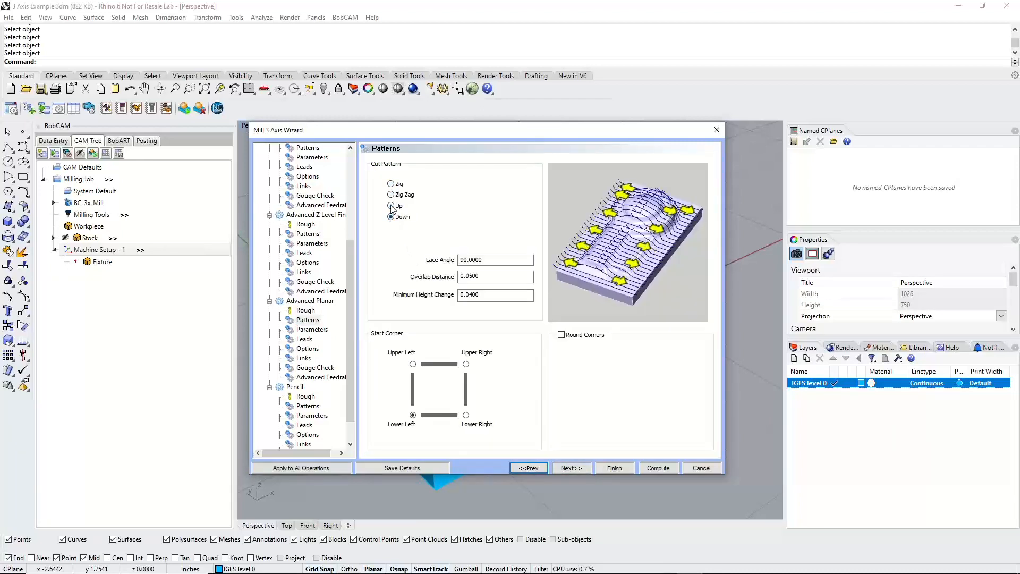
pyautogui.click(392, 184)
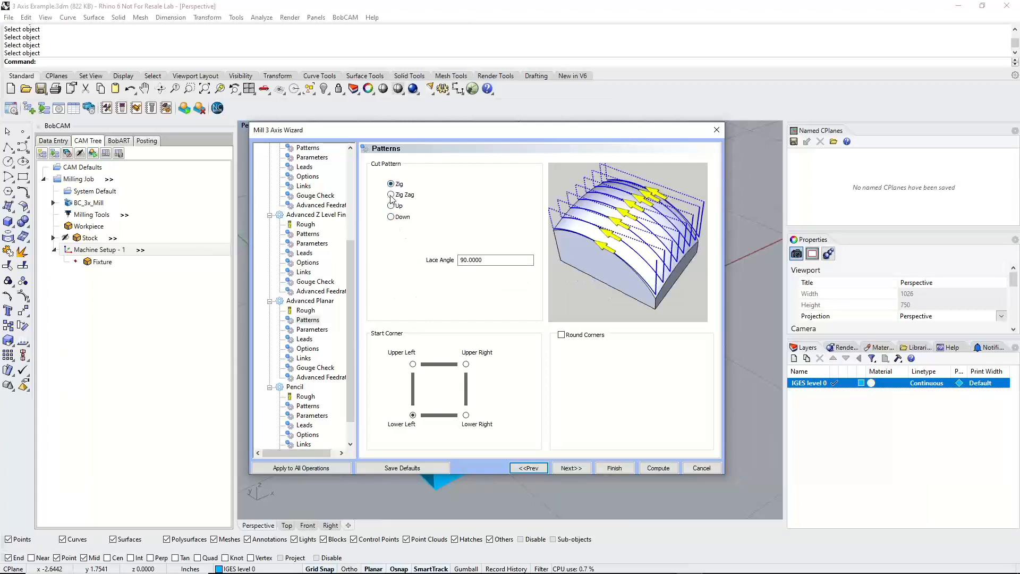
pyautogui.click(392, 195)
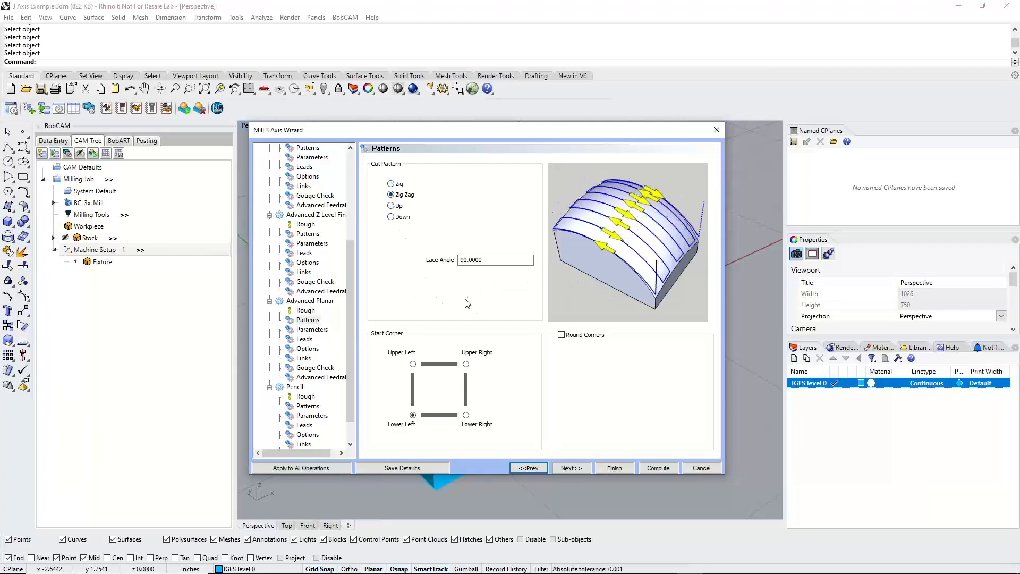
pyautogui.moveTo(490, 260); pyautogui.dragTo(422, 262)
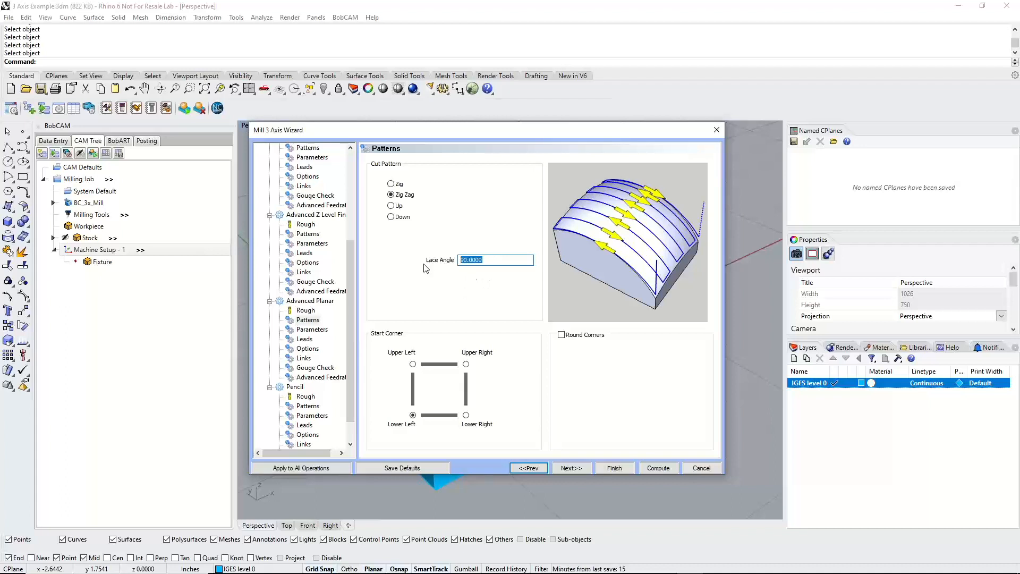
pyautogui.click(486, 260)
pyautogui.moveTo(466, 129)
pyautogui.mouseDown()
pyautogui.moveTo(517, 303)
pyautogui.moveTo(518, 459)
pyautogui.moveTo(494, 112)
pyautogui.moveTo(476, 128)
pyautogui.mouseUp()
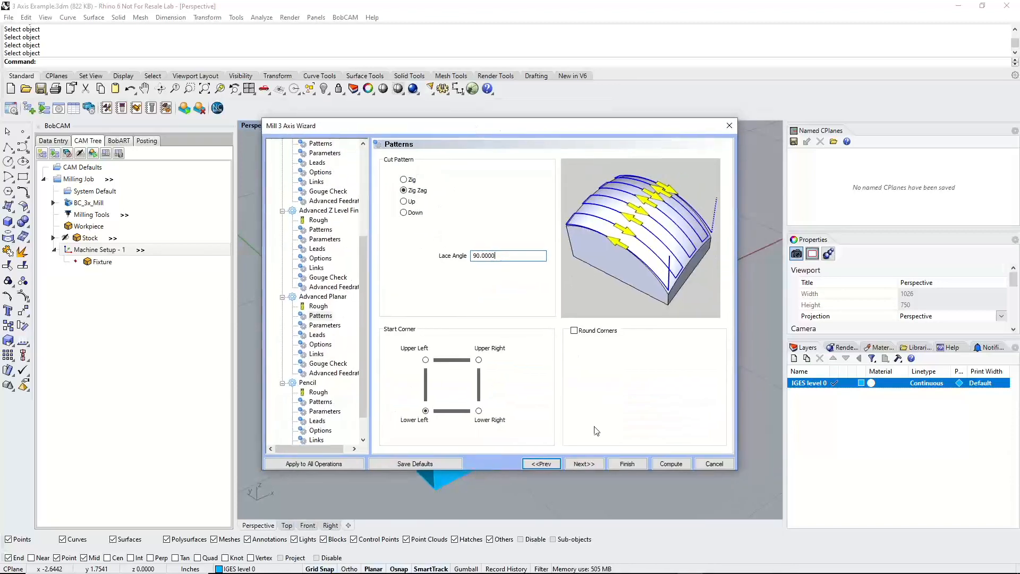
# Set the Advanced Planar stepover to 0.025 and compare the Adaptive and Perpendicular stepover types, keeping Standard
pyautogui.click(584, 464)
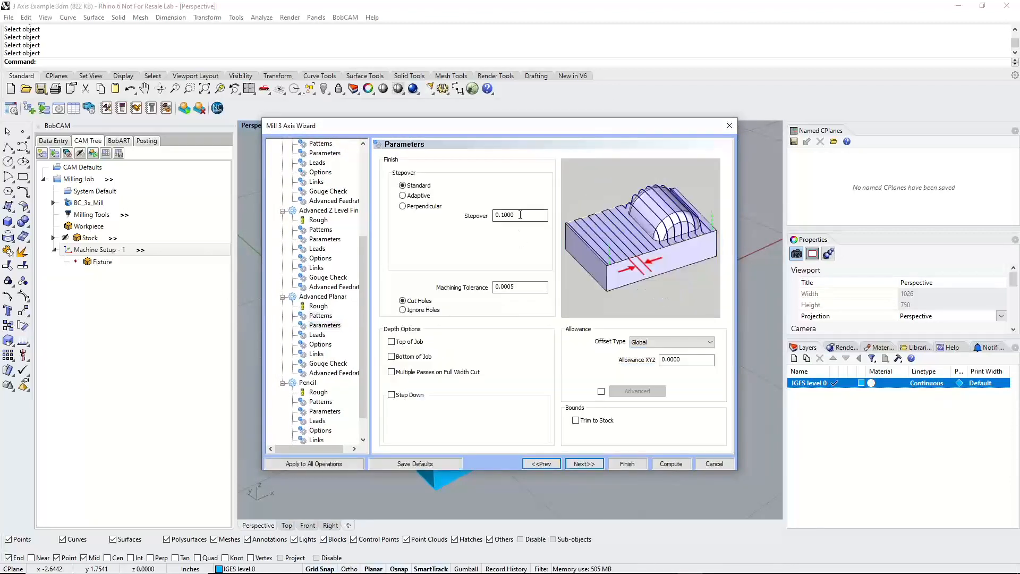
pyautogui.write('.025')
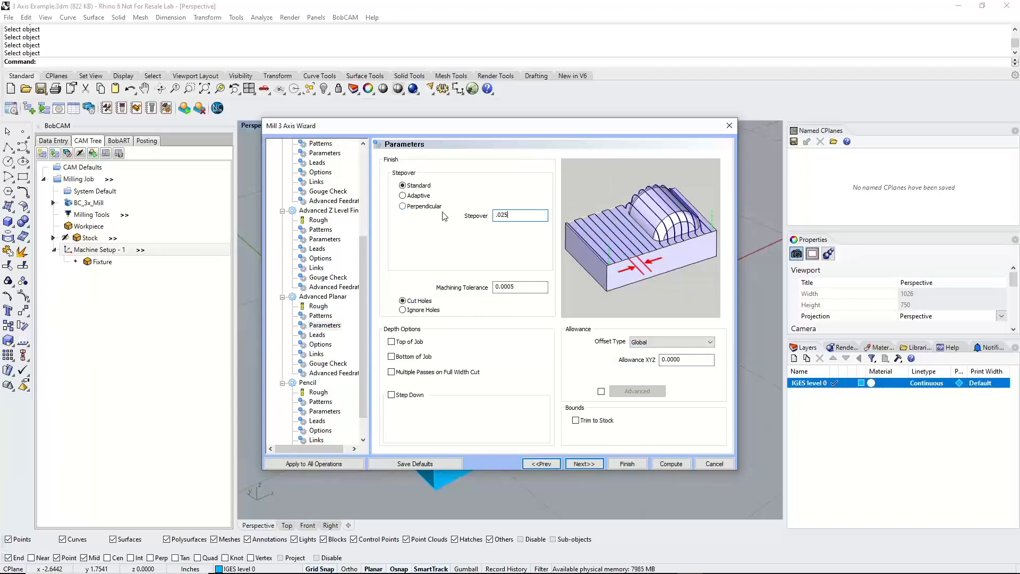
pyautogui.click(426, 197)
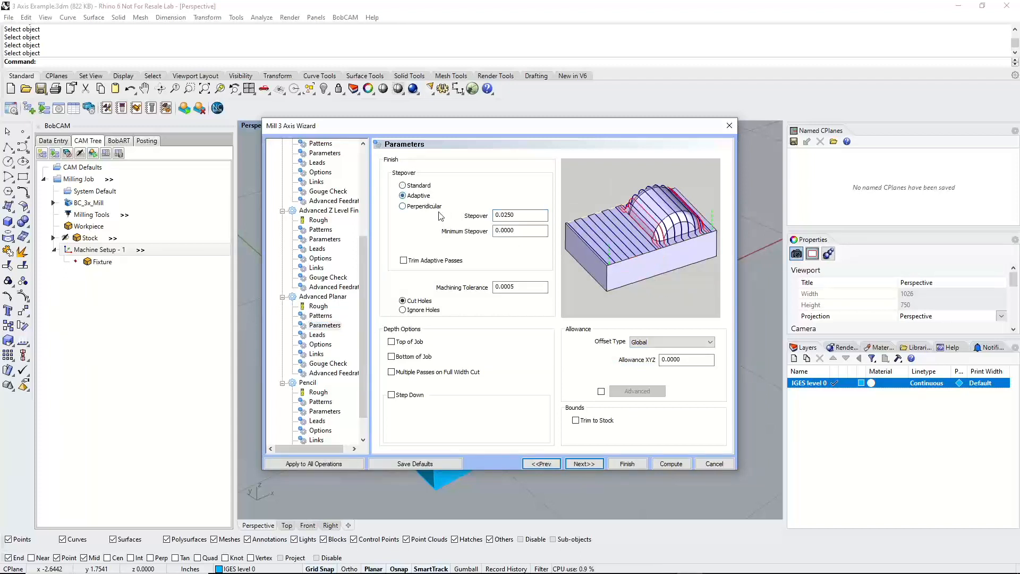
pyautogui.click(499, 232)
pyautogui.click(522, 231)
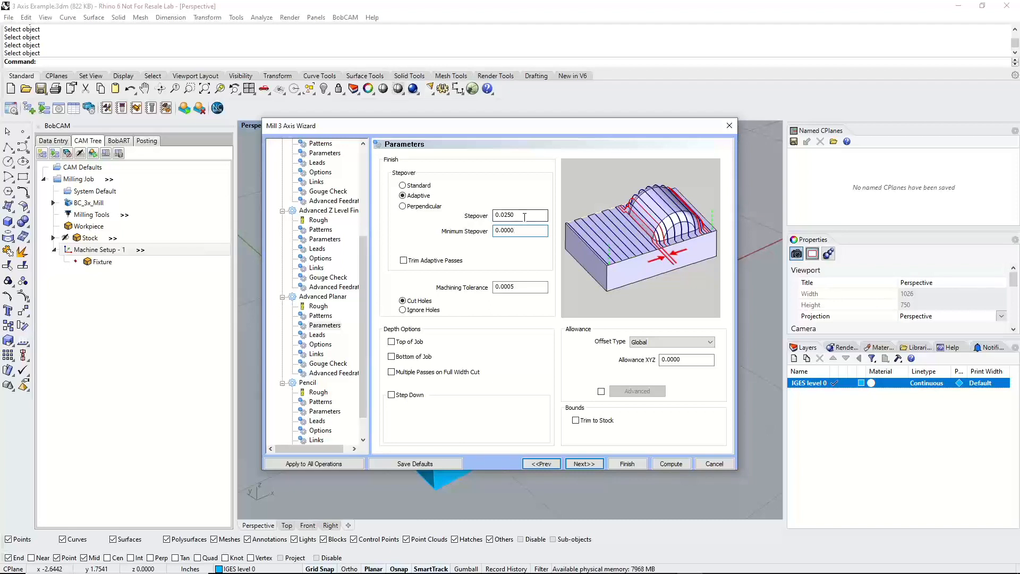
pyautogui.moveTo(521, 216); pyautogui.dragTo(480, 226)
pyautogui.click(424, 207)
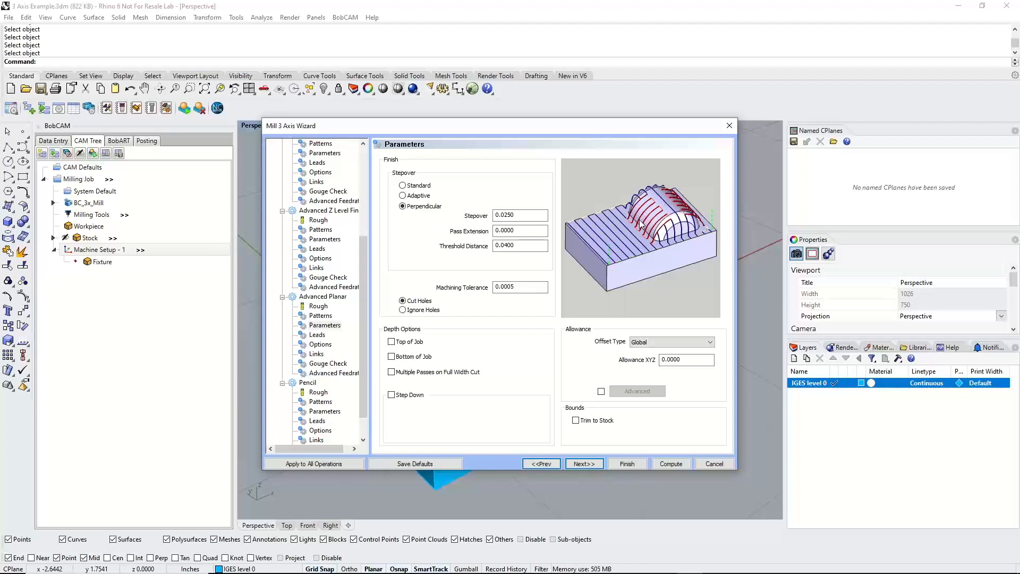
pyautogui.click(422, 187)
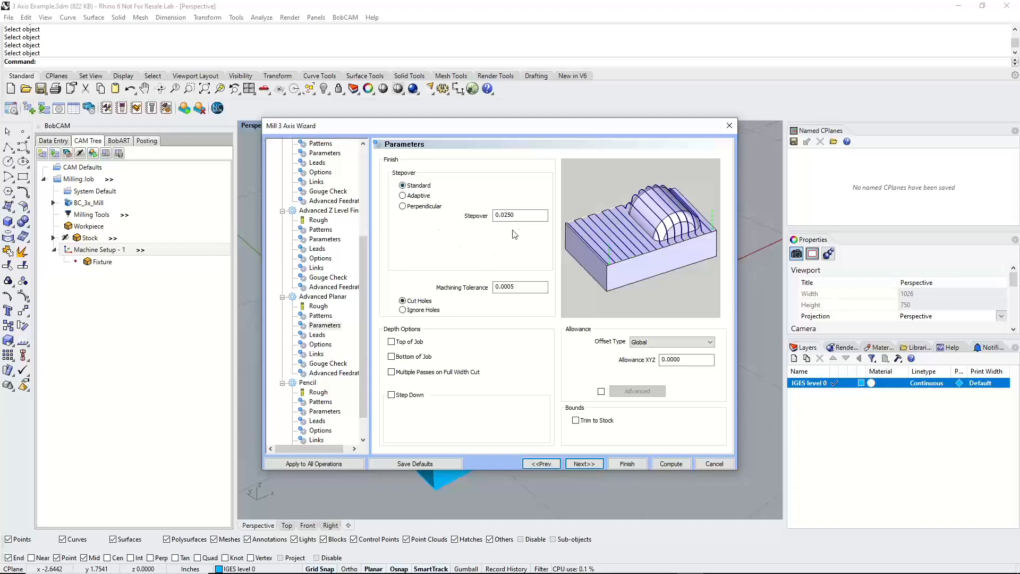
pyautogui.click(504, 214)
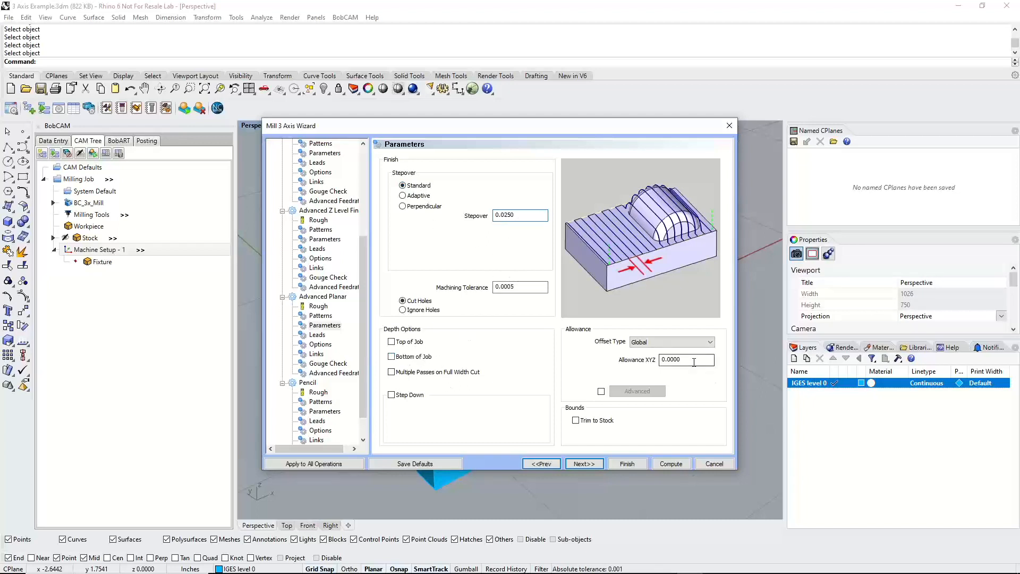
# Preview the entry and lead-in types for Advanced Planar, and return to a Plunge entry with a Vertical lead-in
pyautogui.click(584, 463)
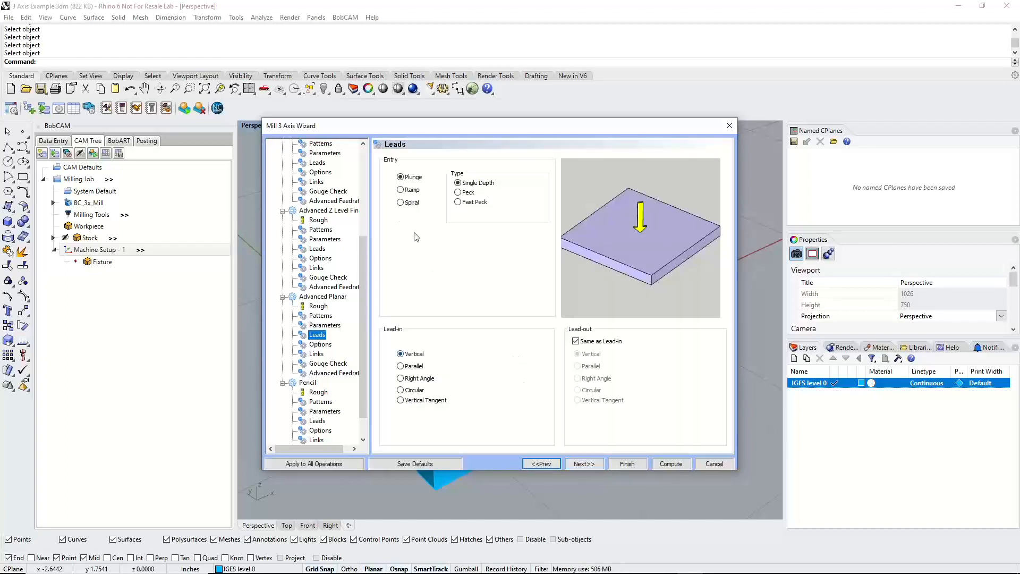
pyautogui.click(401, 190)
pyautogui.click(401, 203)
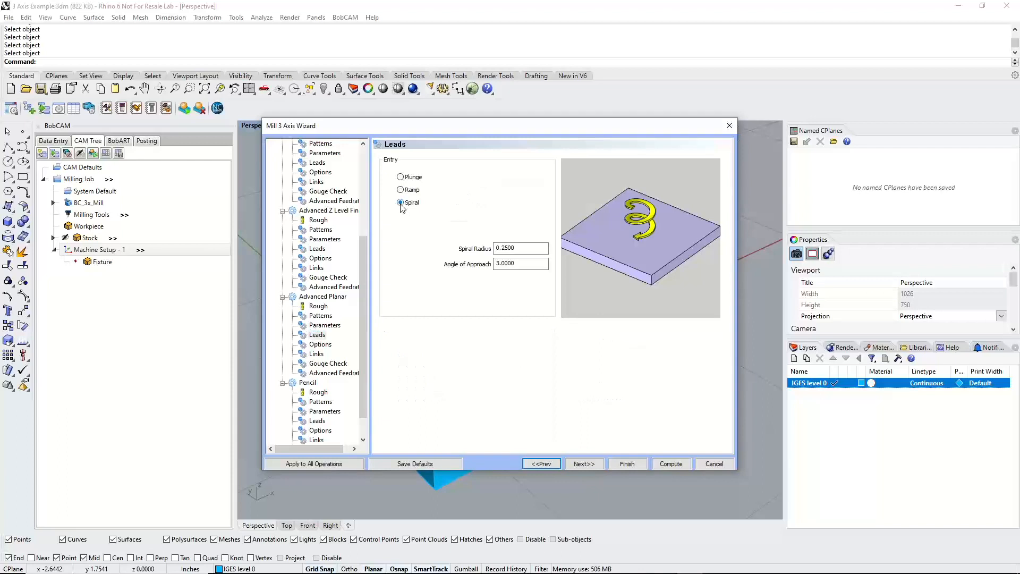
pyautogui.click(400, 177)
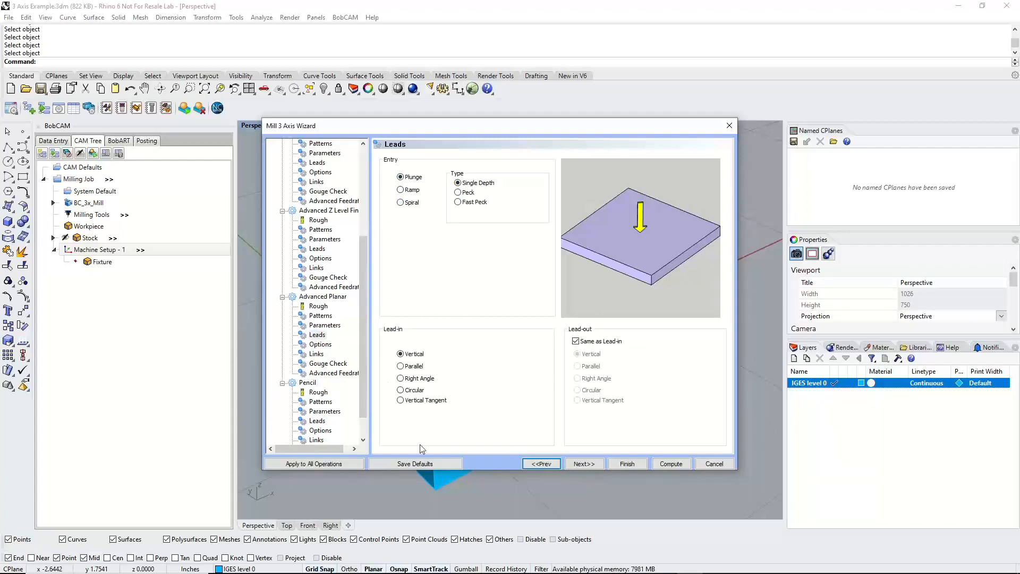
pyautogui.click(401, 366)
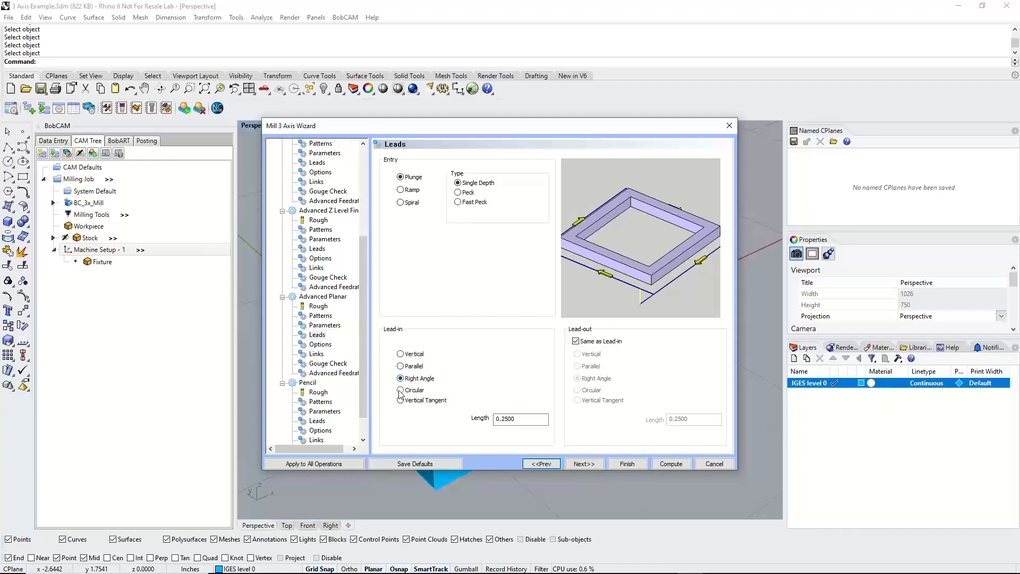
pyautogui.click(401, 390)
pyautogui.click(402, 355)
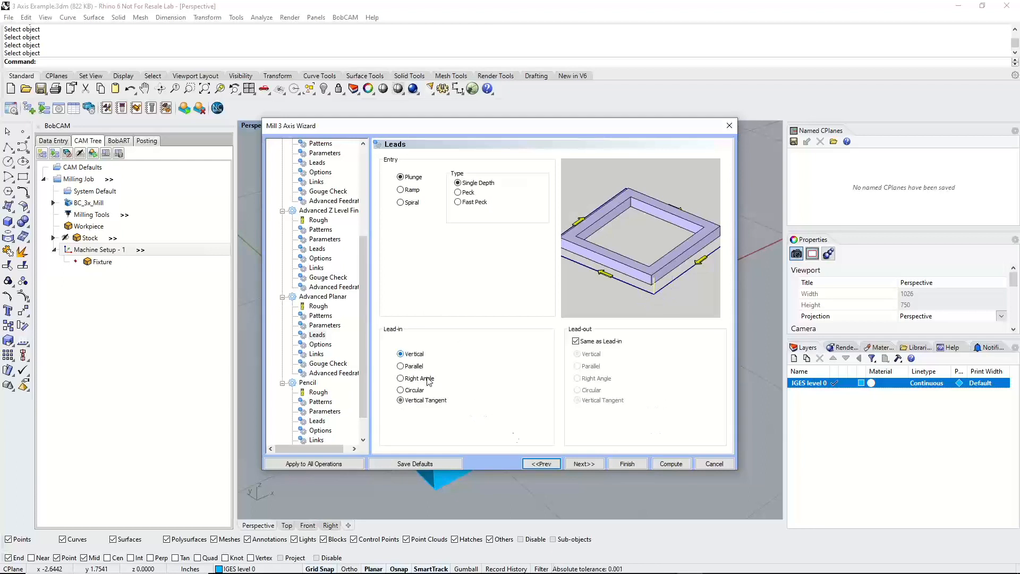
# Set the Advanced Planar cutting extents to 3D Extents and enable an angle range with an end angle of 35
pyautogui.click(579, 462)
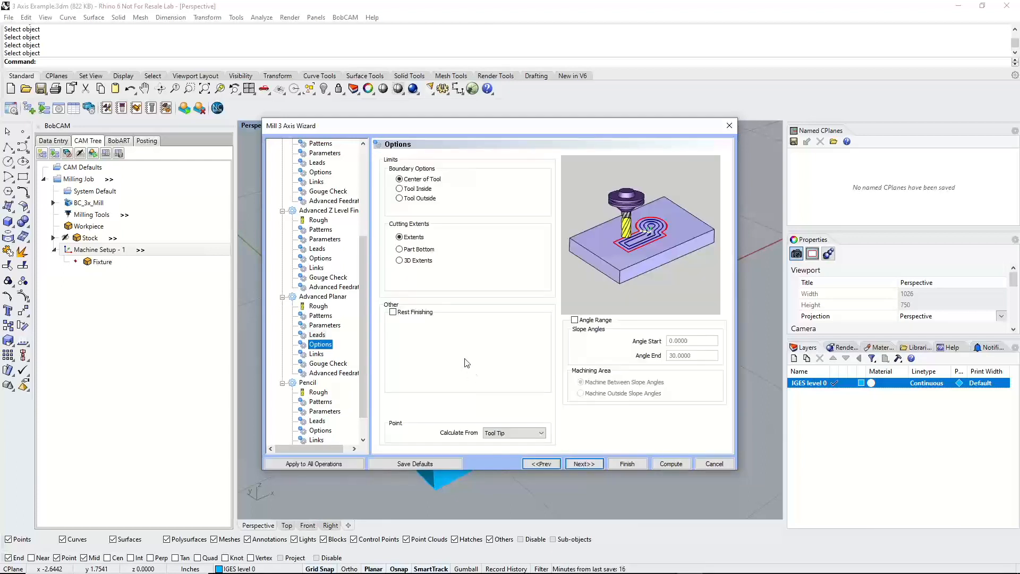
pyautogui.click(407, 260)
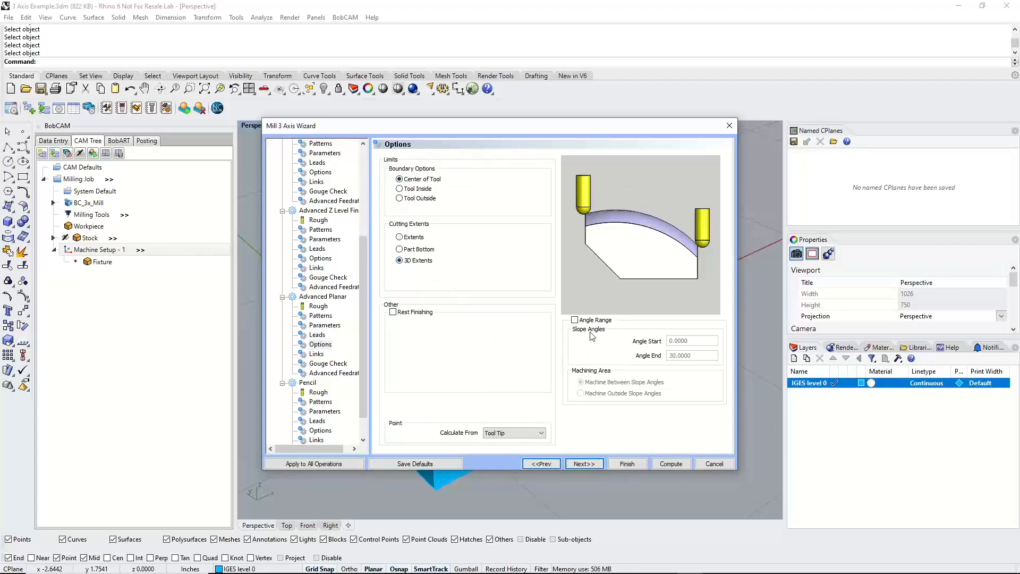
pyautogui.click(575, 320)
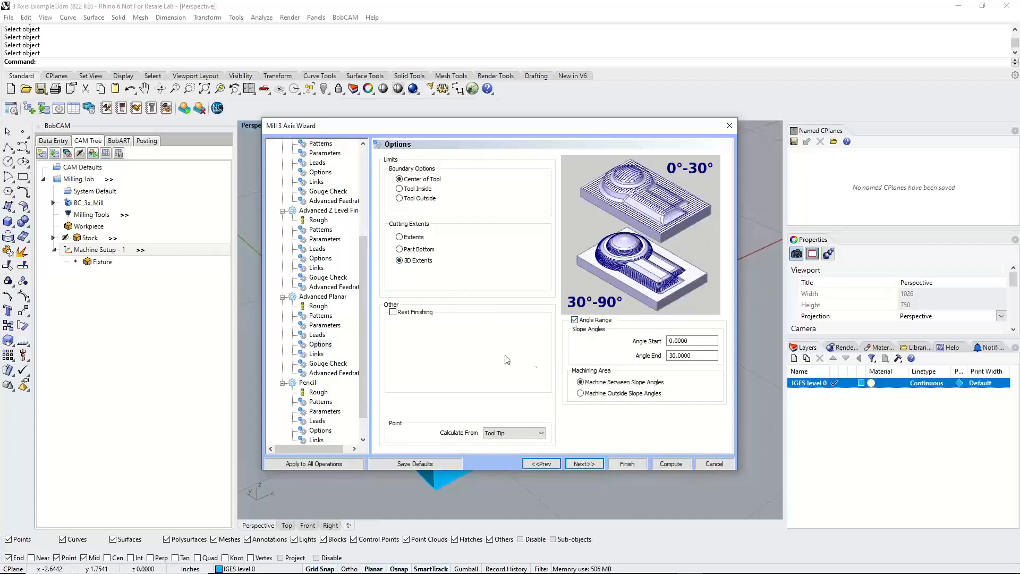
pyautogui.doubleClick(671, 341)
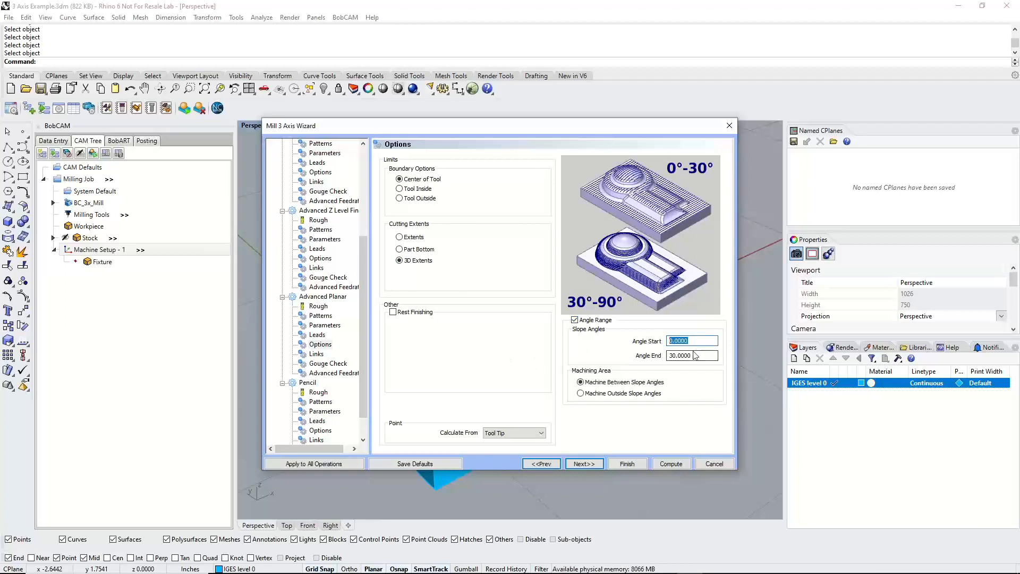
pyautogui.press('Tab')
pyautogui.write('35')
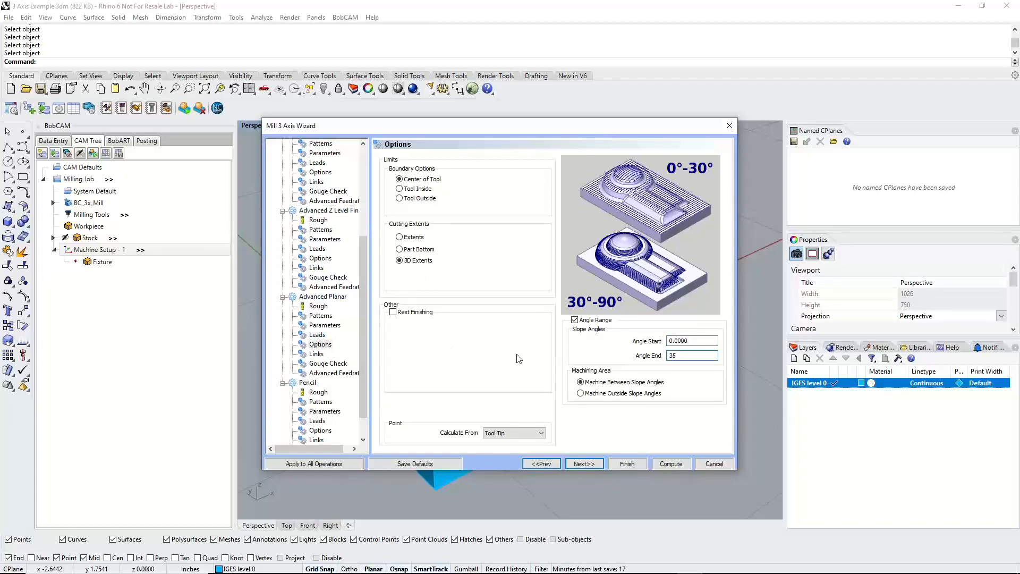
# Preview the other Advanced Planar link types, return to Follow, and review the gouge check and advanced feedrates
pyautogui.click(587, 463)
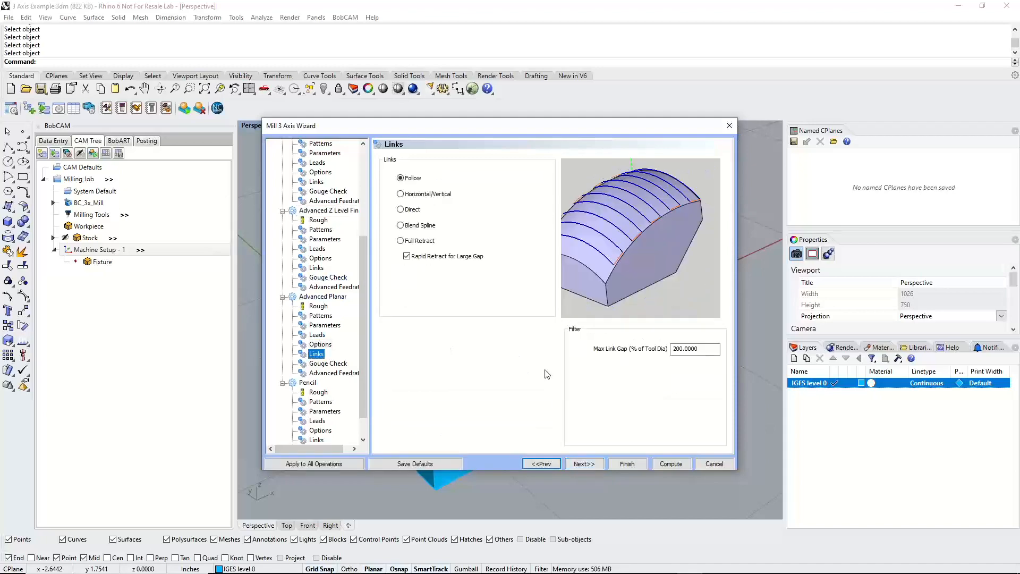
pyautogui.click(321, 316)
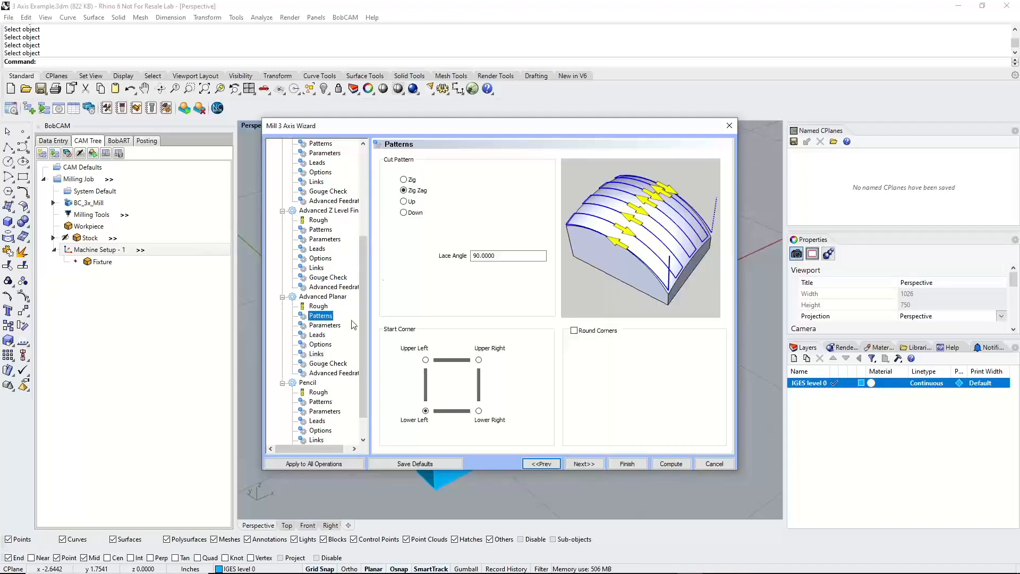
pyautogui.click(317, 354)
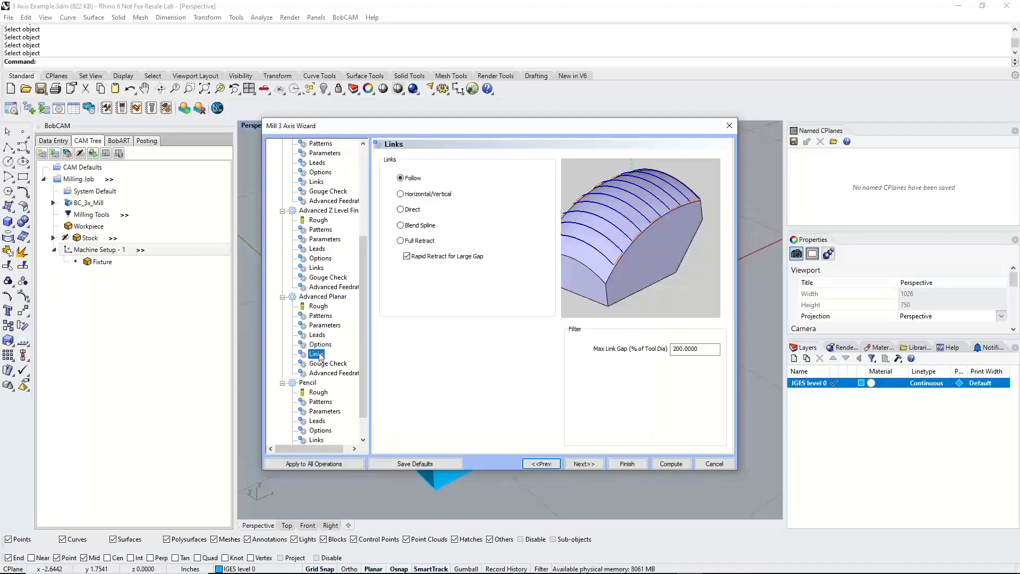
pyautogui.click(400, 194)
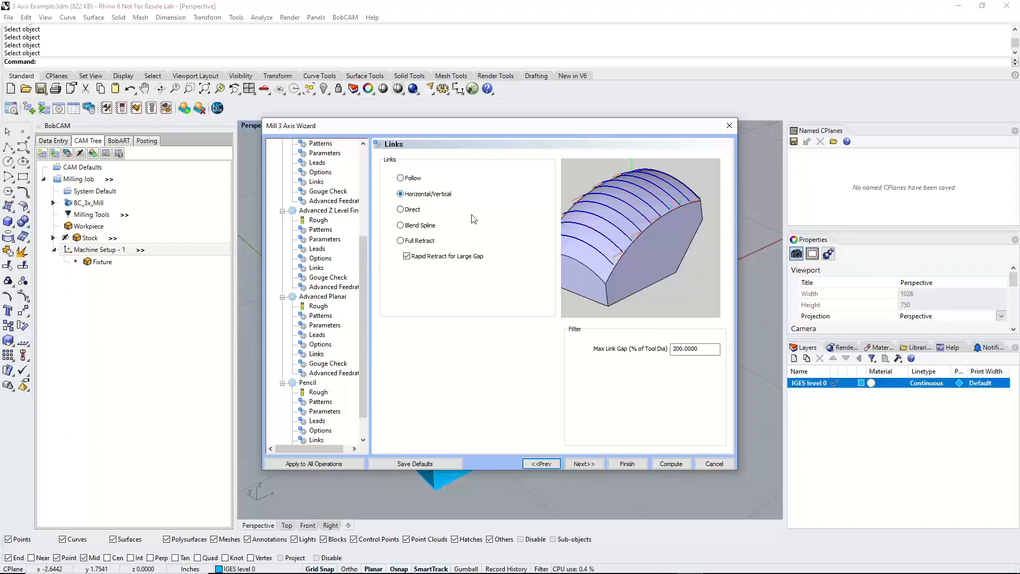
pyautogui.click(402, 210)
pyautogui.click(400, 226)
pyautogui.click(401, 242)
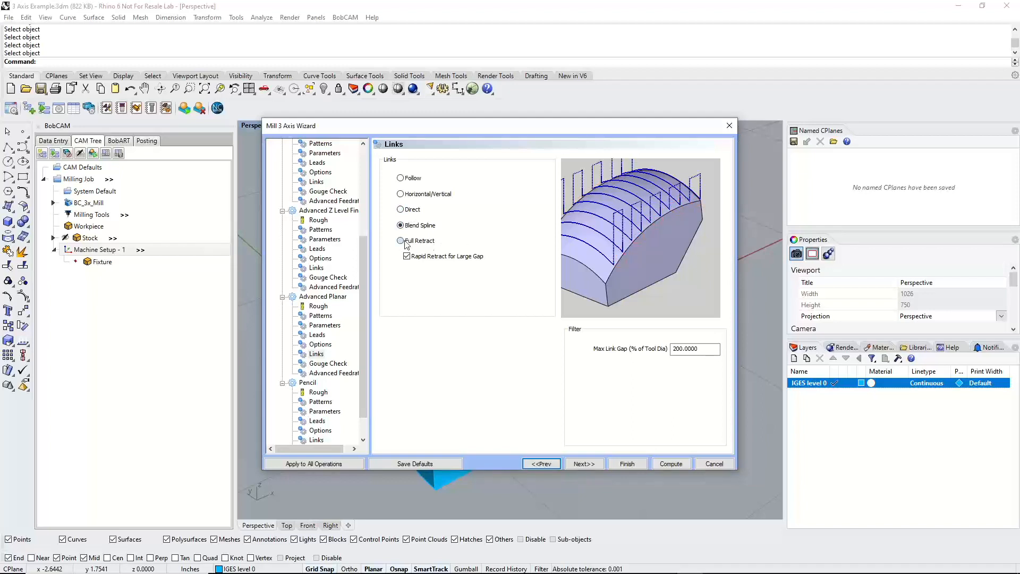
pyautogui.click(400, 178)
pyautogui.click(595, 464)
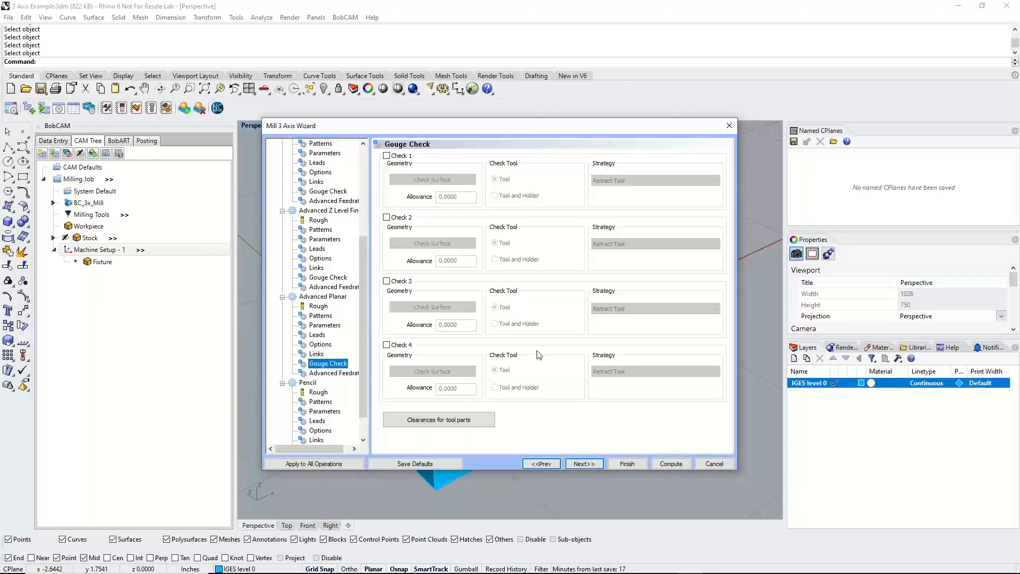
pyautogui.click(584, 463)
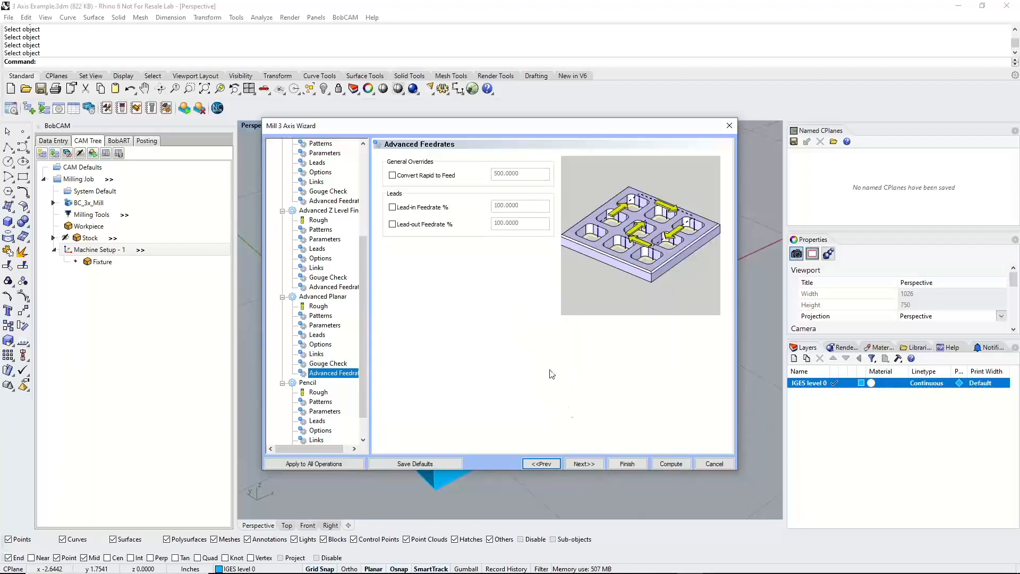
# Set the Pencil tool's diameter to 0.375 and its corner radius to half of that, 0.1875
pyautogui.click(584, 463)
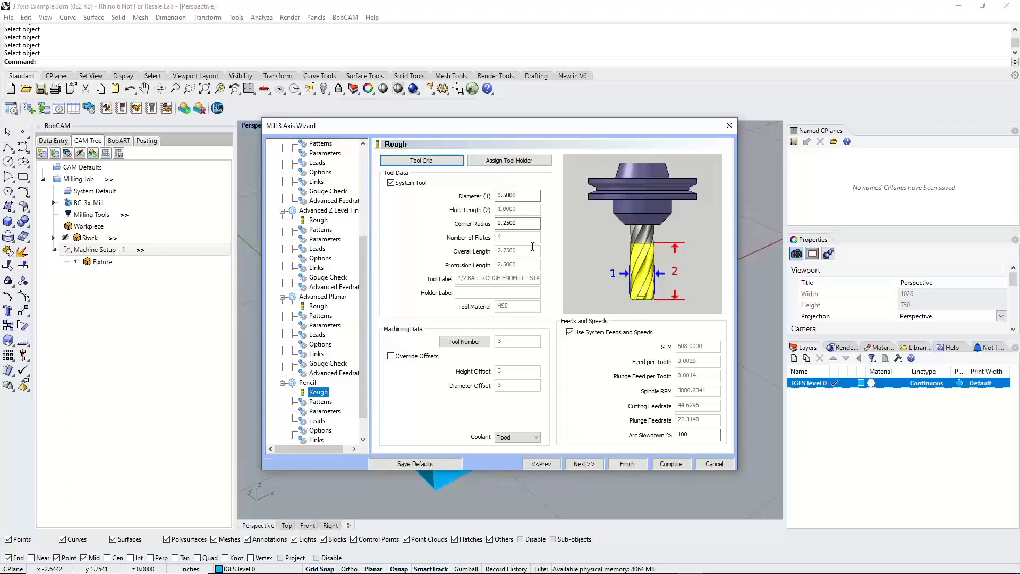
pyautogui.moveTo(524, 196); pyautogui.dragTo(480, 189)
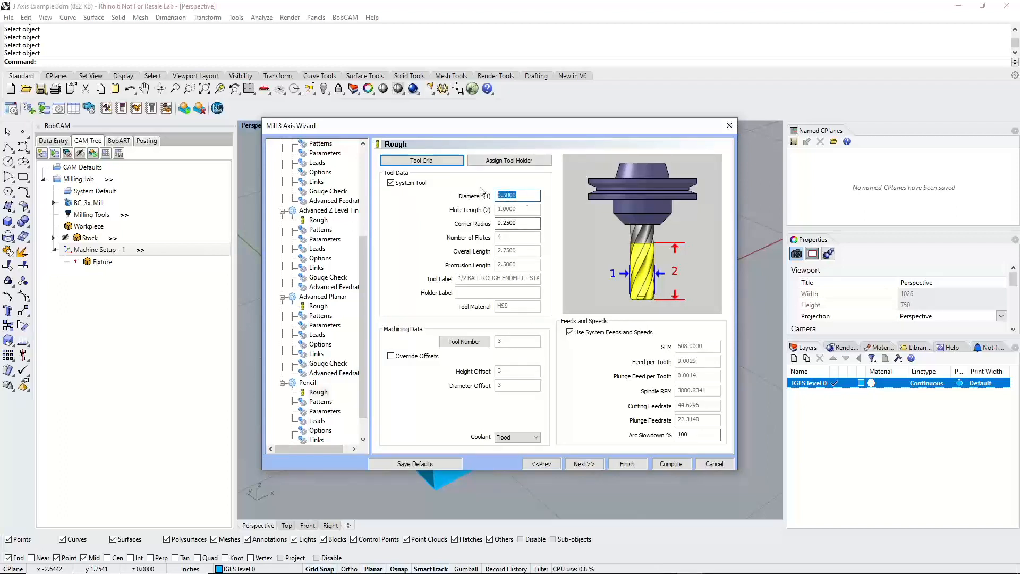
pyautogui.write('.375')
pyautogui.press('Tab')
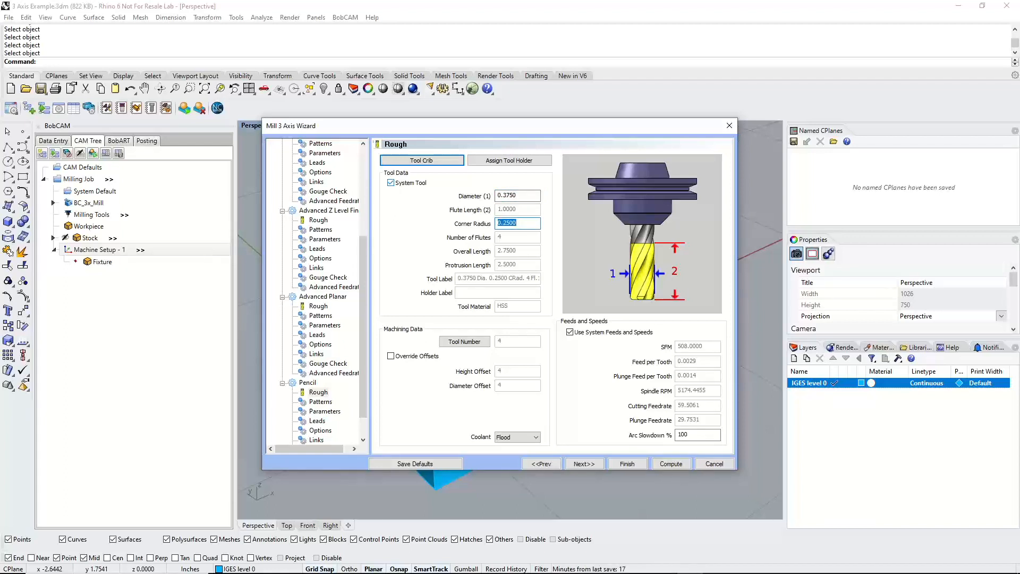
pyautogui.write('.375/2')
pyautogui.press('Tab')
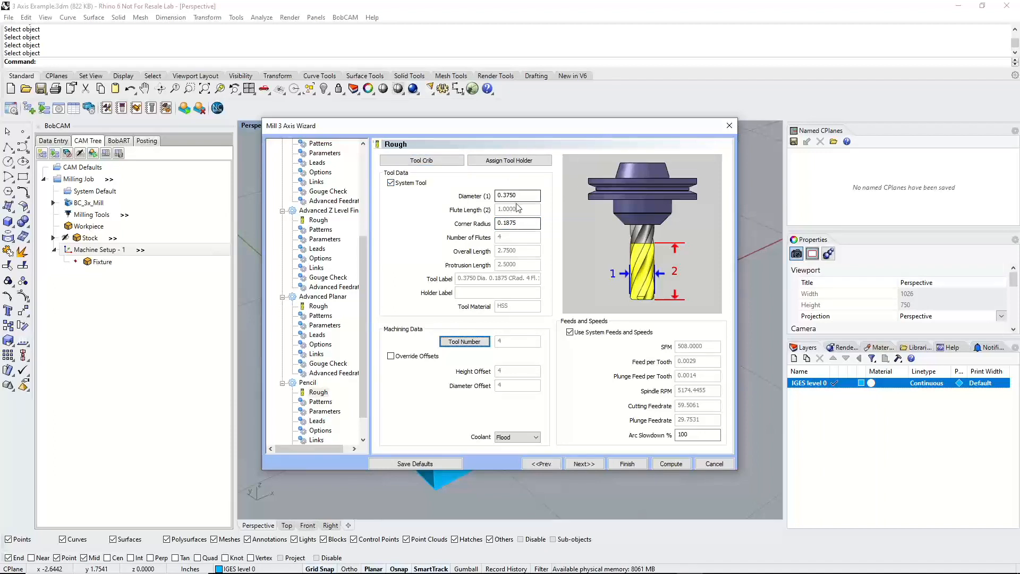
# Review the Pencil cut direction and parameters, enabling Multiple Passes to examine its settings and switching it off again
pyautogui.click(582, 464)
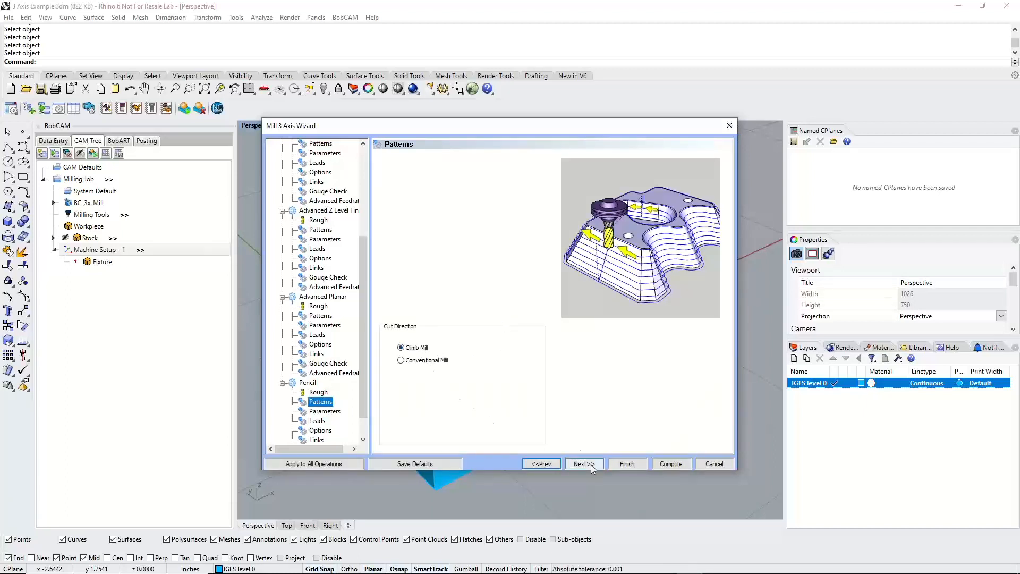
pyautogui.click(590, 464)
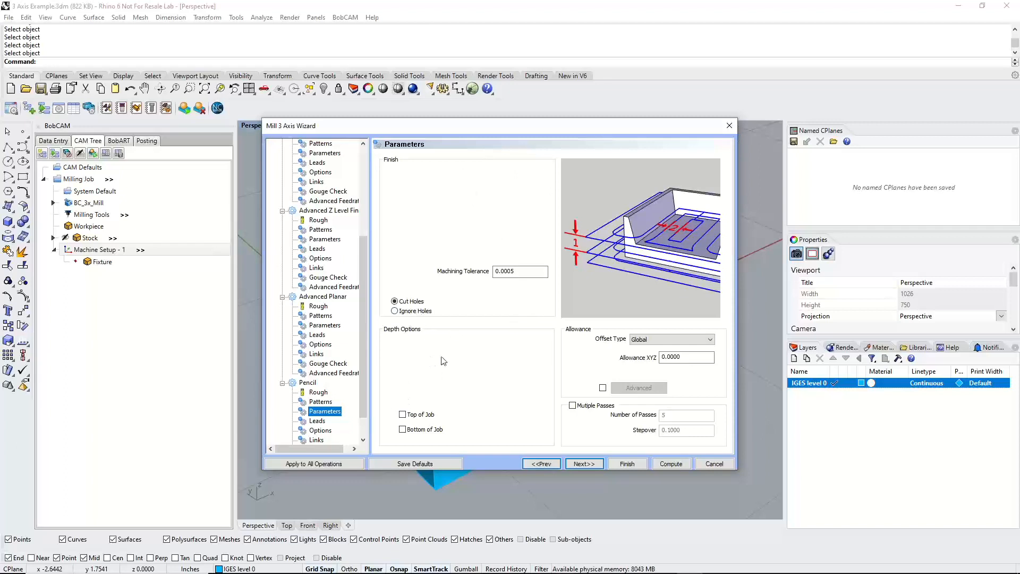
pyautogui.click(572, 406)
pyautogui.press('Tab')
pyautogui.press('Tab')
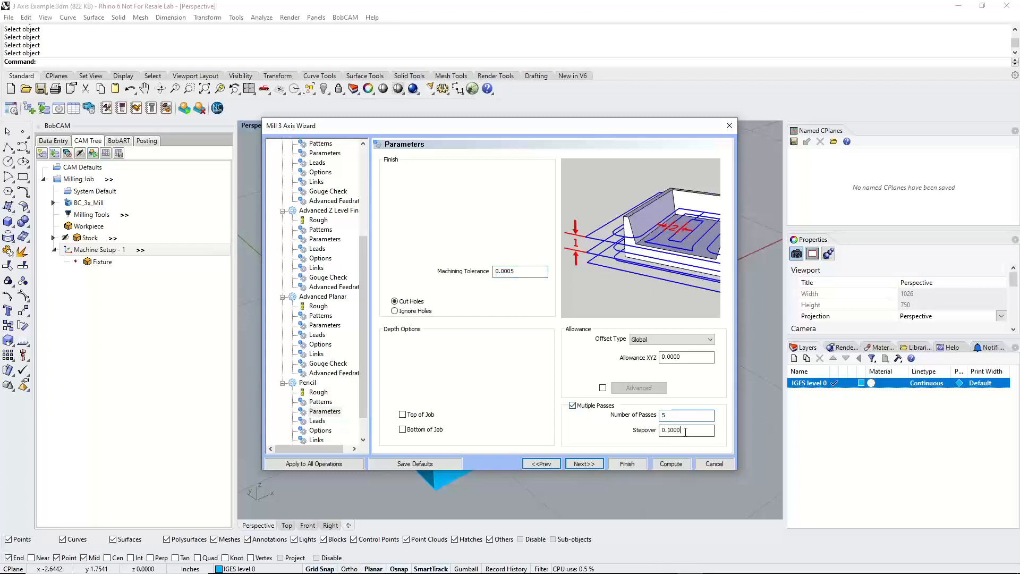
pyautogui.click(579, 408)
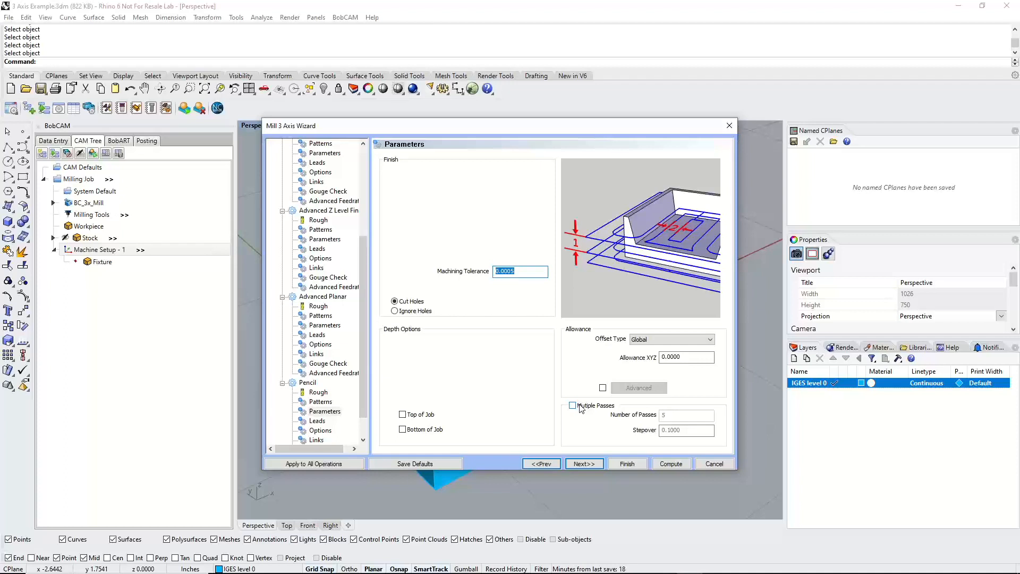
# Review the Pencil leads, options, gouge check and advanced feedrates, previewing the Direct, S-Link and Full Retract links before returning to Follow
pyautogui.click(583, 463)
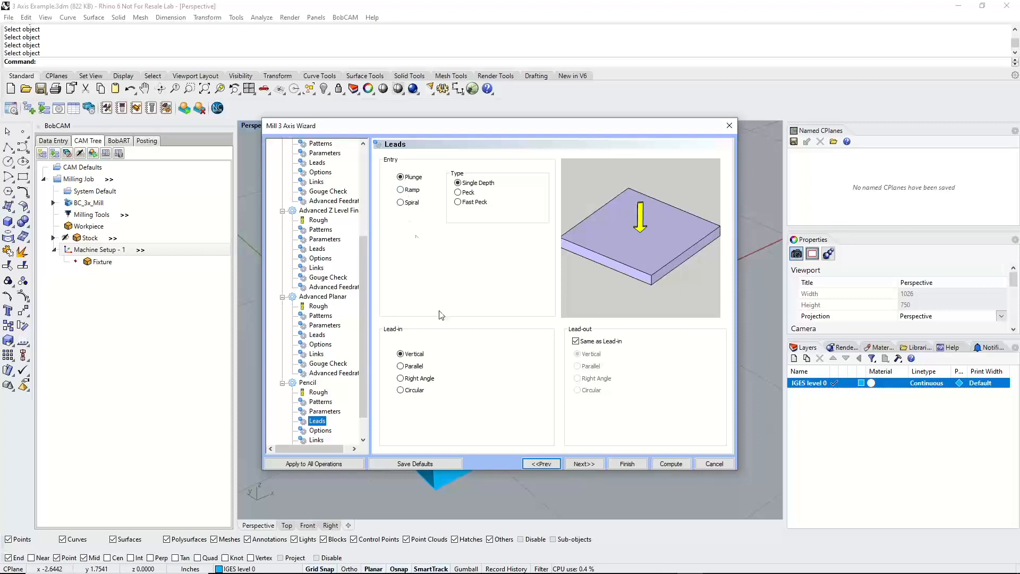
pyautogui.click(578, 461)
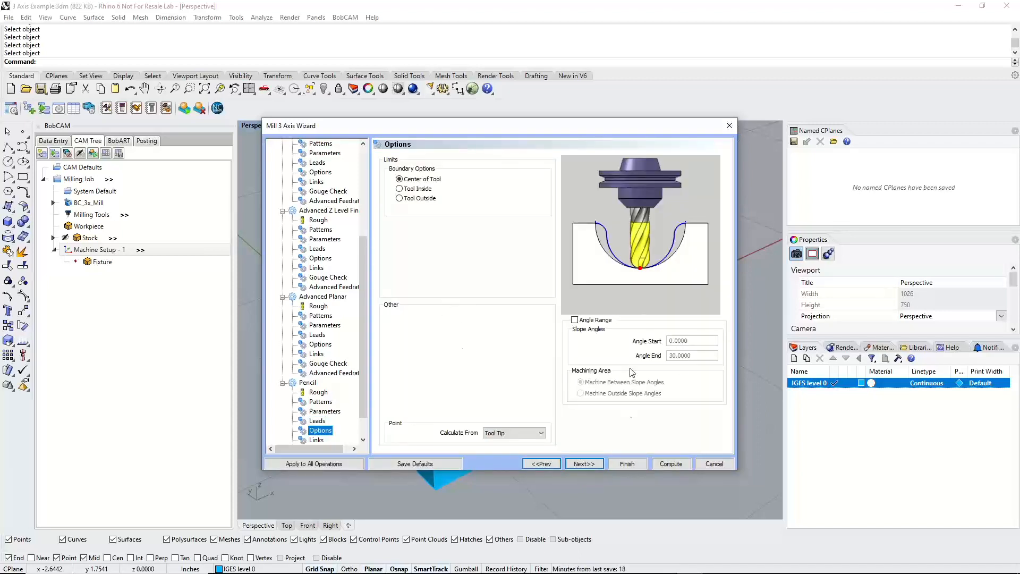
pyautogui.click(585, 463)
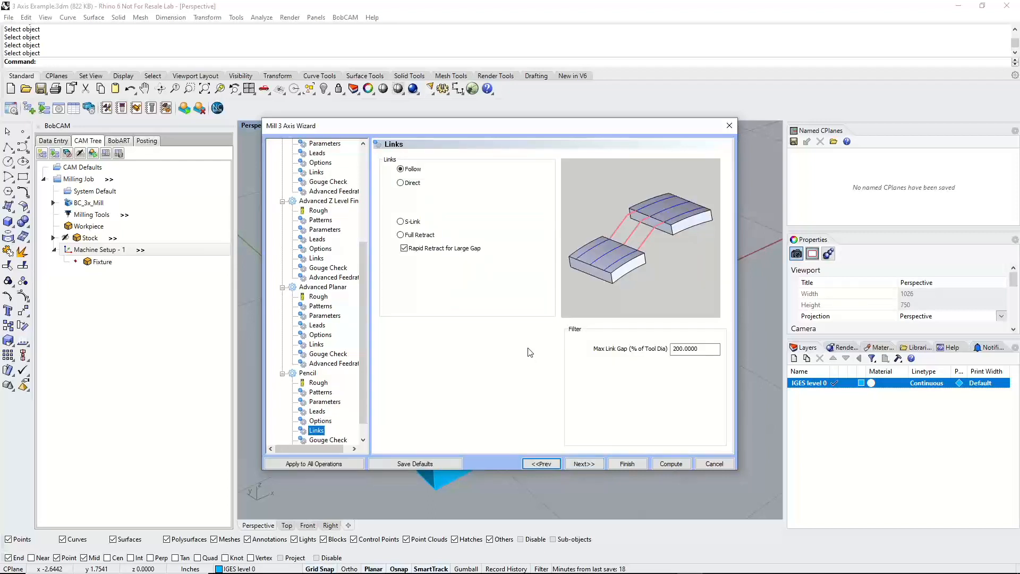
pyautogui.click(401, 183)
pyautogui.click(401, 235)
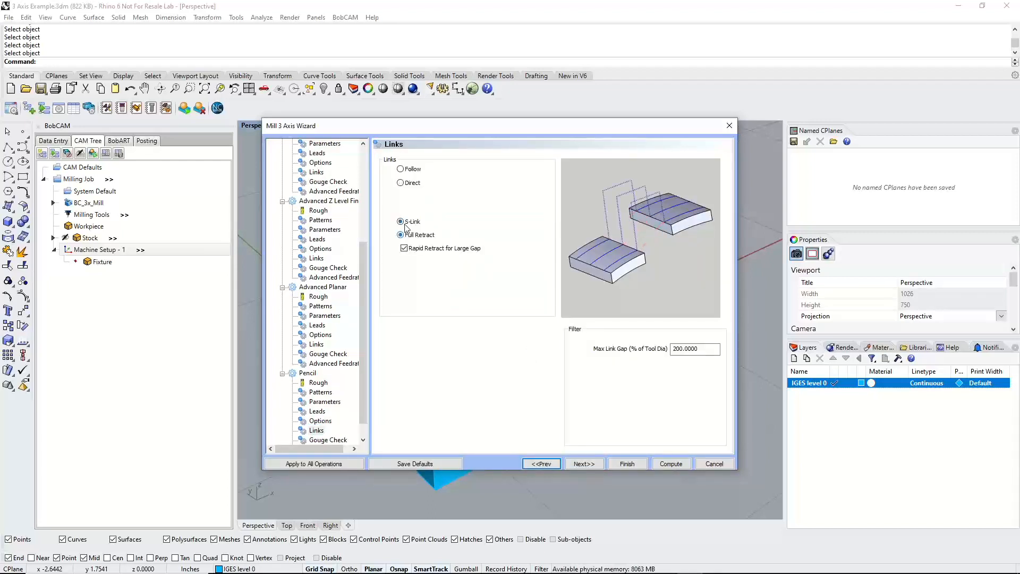
pyautogui.click(400, 169)
pyautogui.click(581, 463)
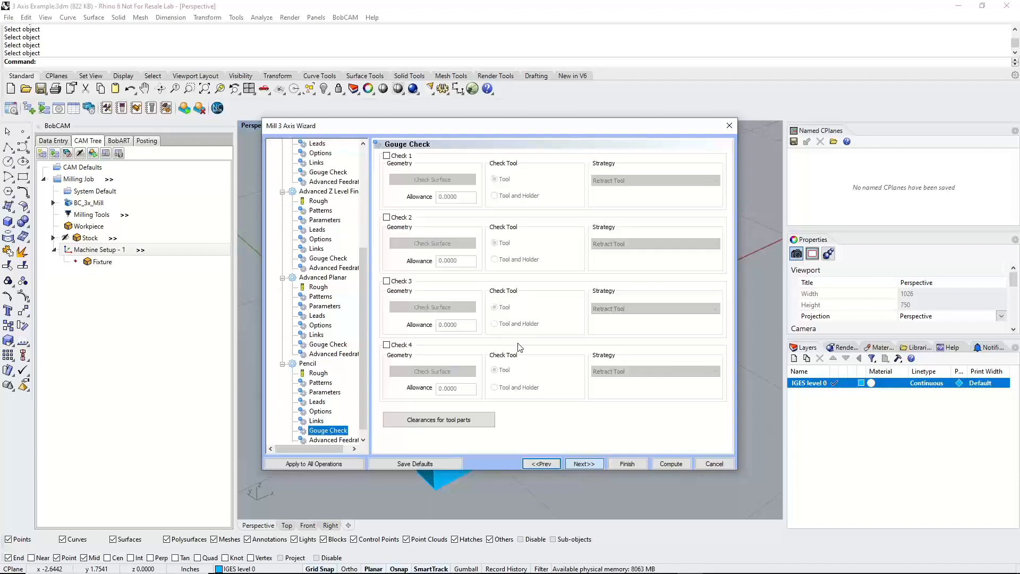
pyautogui.click(580, 463)
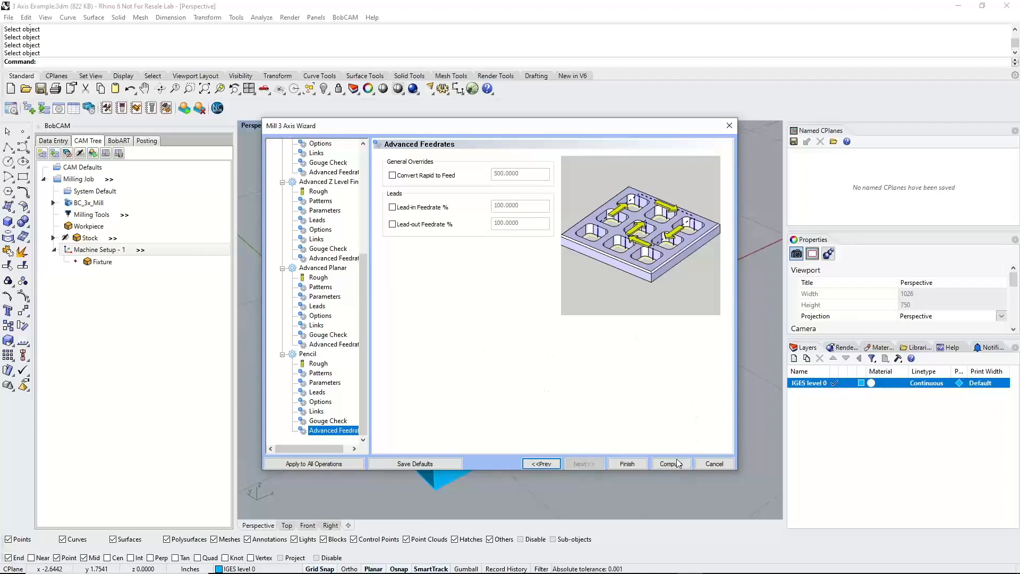
# Finish the Mill 3 Axis wizard without computing, and save the file
pyautogui.click(637, 464)
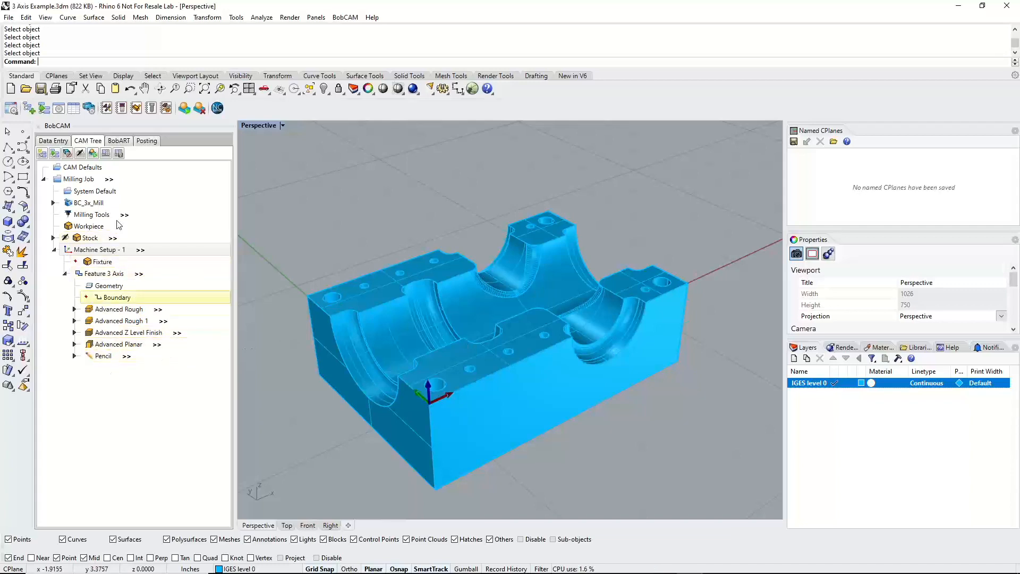
pyautogui.click(8, 18)
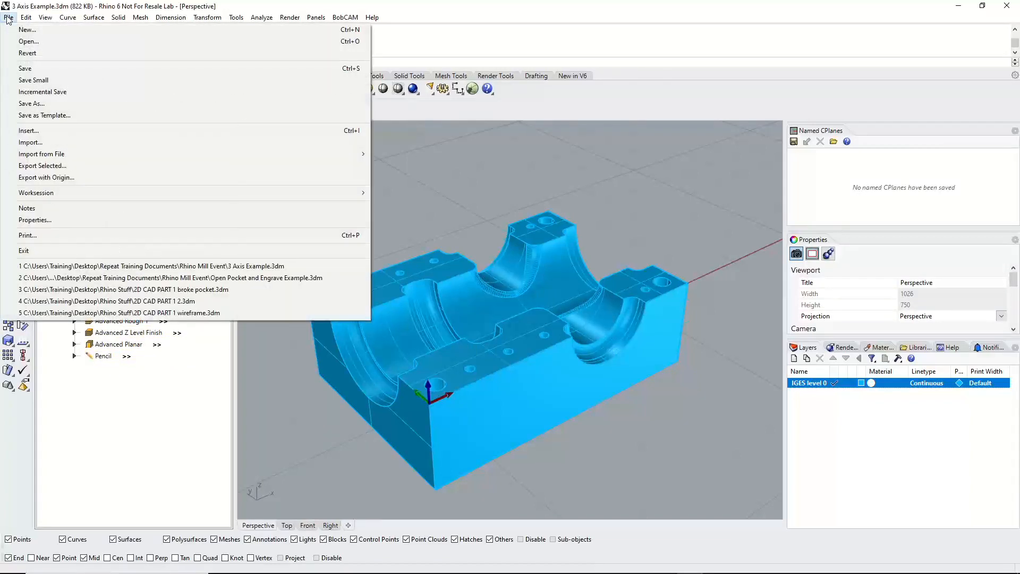
pyautogui.click(36, 69)
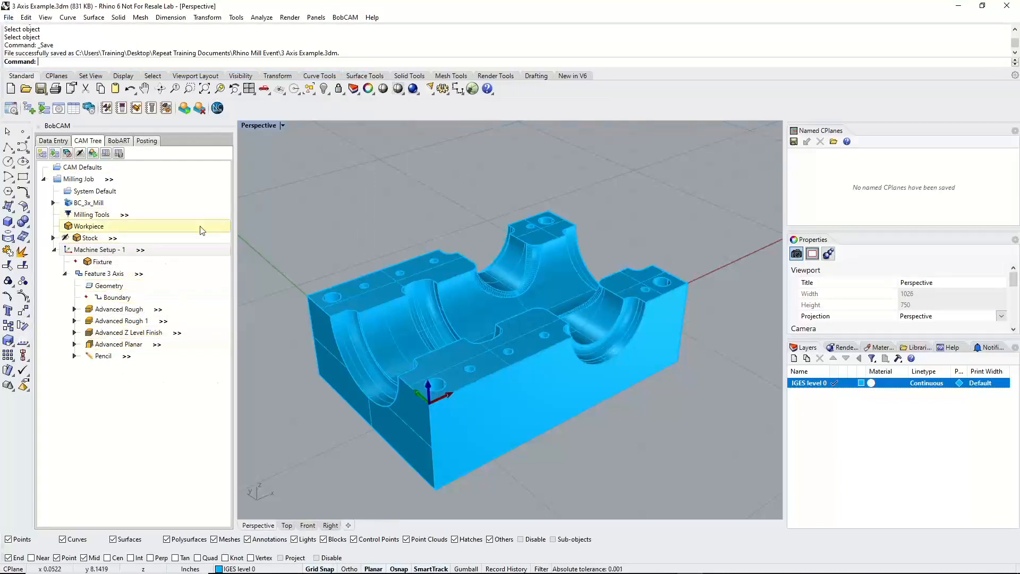
# Compute all toolpaths of Feature 3 Axis and blank them in the viewport
pyautogui.rightClick(111, 276)
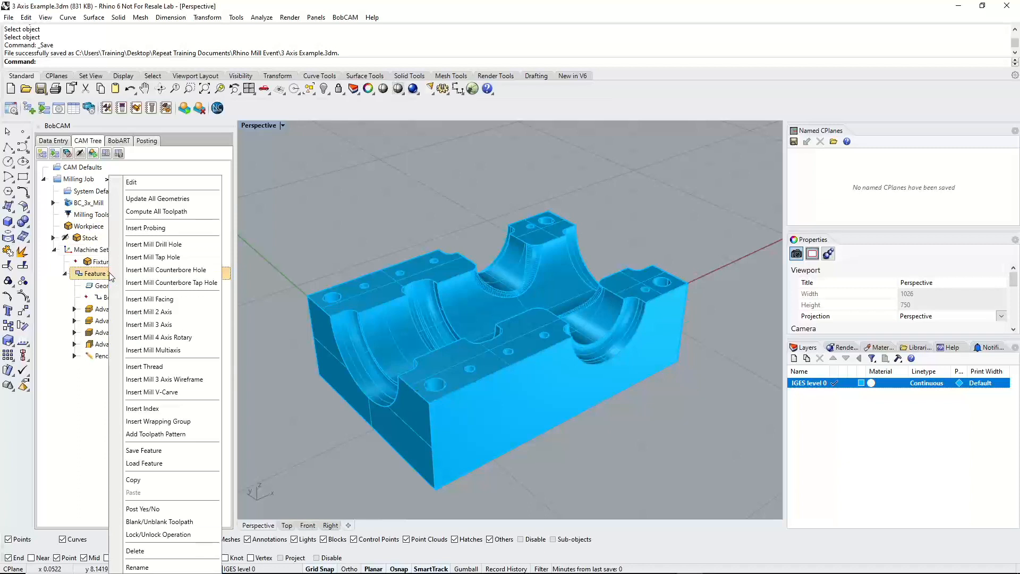
pyautogui.click(160, 210)
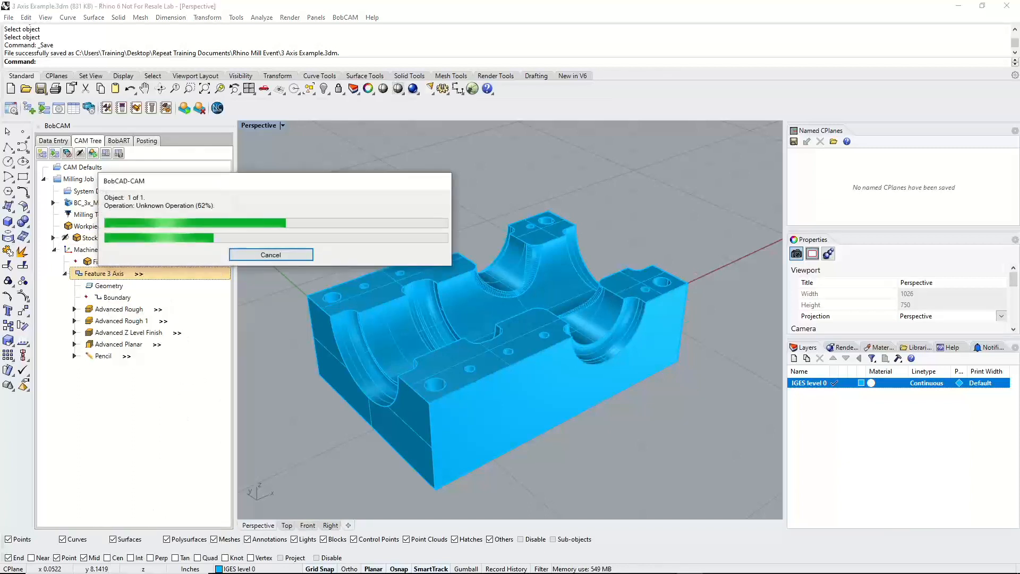
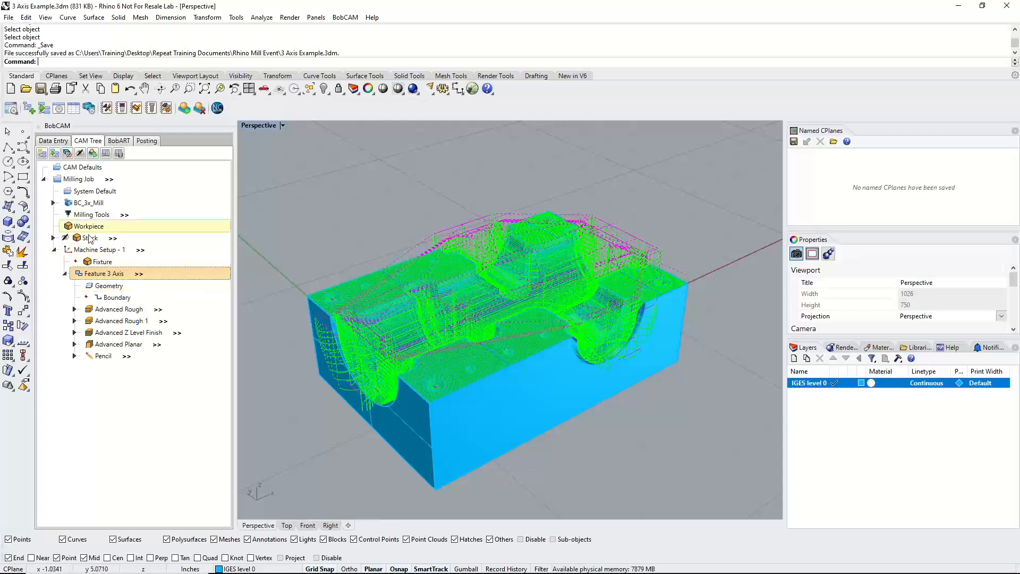
pyautogui.rightClick(96, 274)
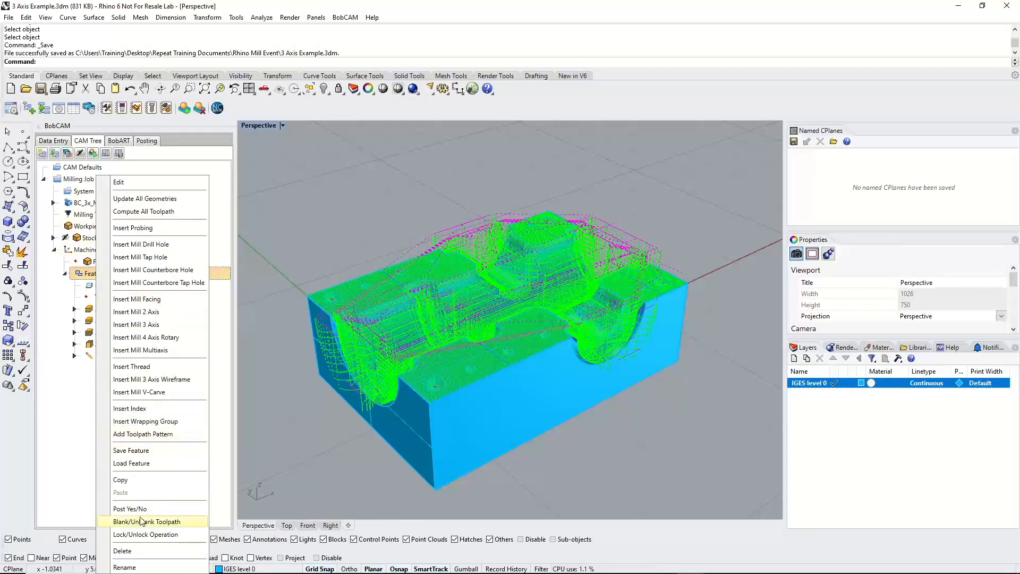
pyautogui.click(167, 522)
# Change the IGES level 0 layer colour to near-black, RGB 0, 13, 18
pyautogui.click(861, 382)
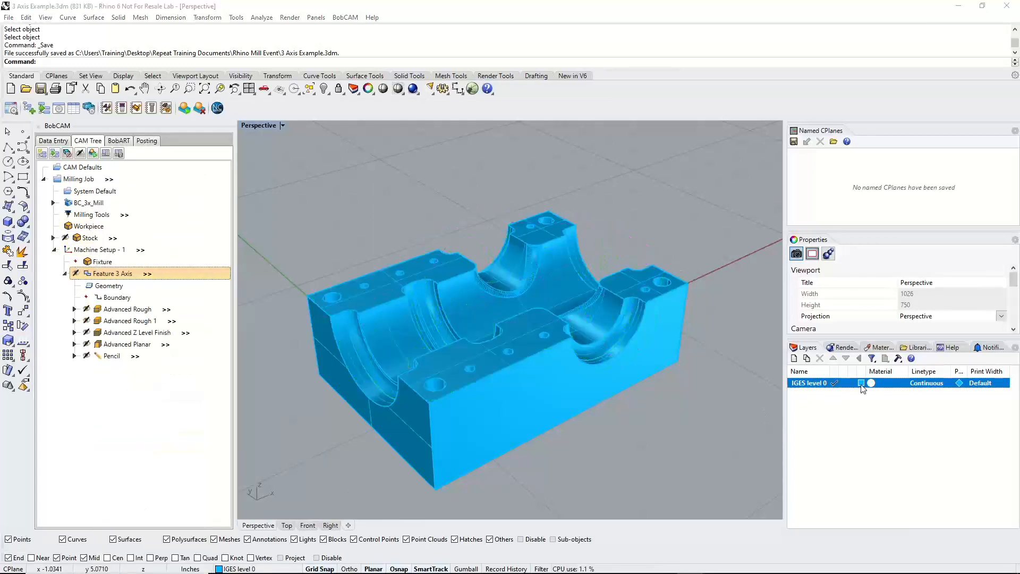
pyautogui.click(510, 281)
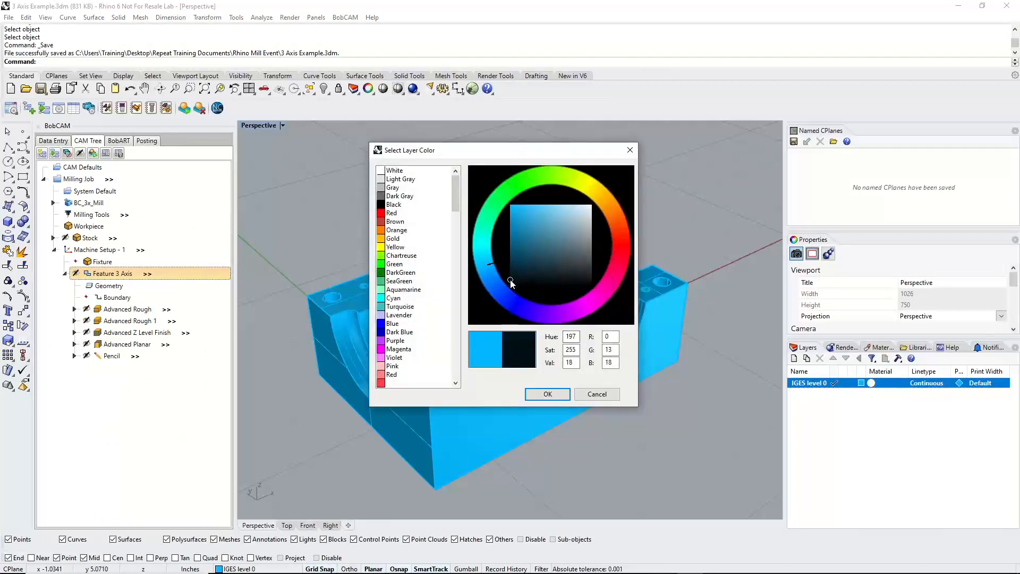
pyautogui.click(543, 394)
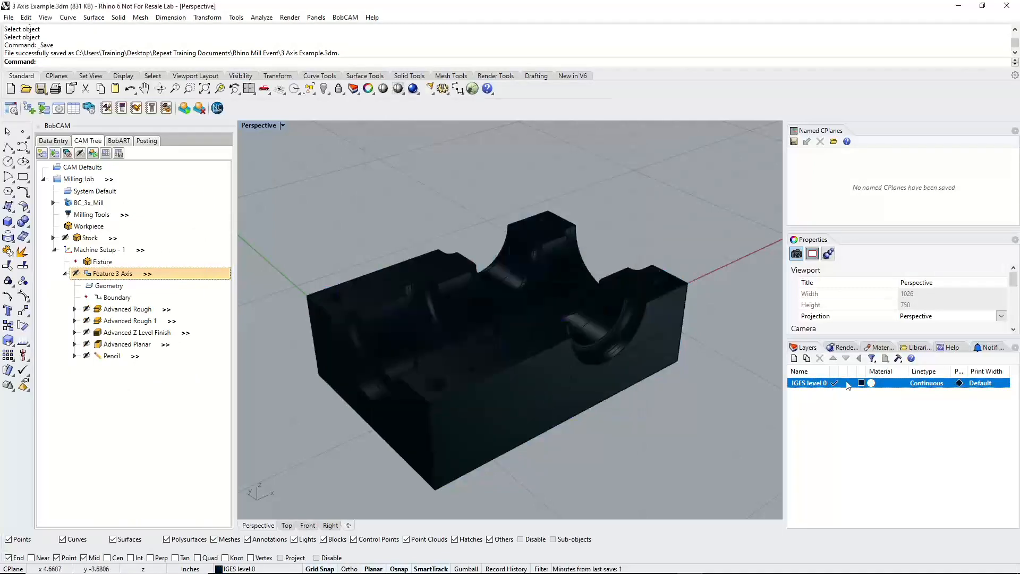
# Set the IGES level 0 layer colour to dark grey, RGB 55, 55, 55
pyautogui.click(863, 385)
pyautogui.moveTo(533, 279)
pyautogui.mouseDown()
pyautogui.moveTo(585, 280)
pyautogui.moveTo(592, 269)
pyautogui.mouseUp()
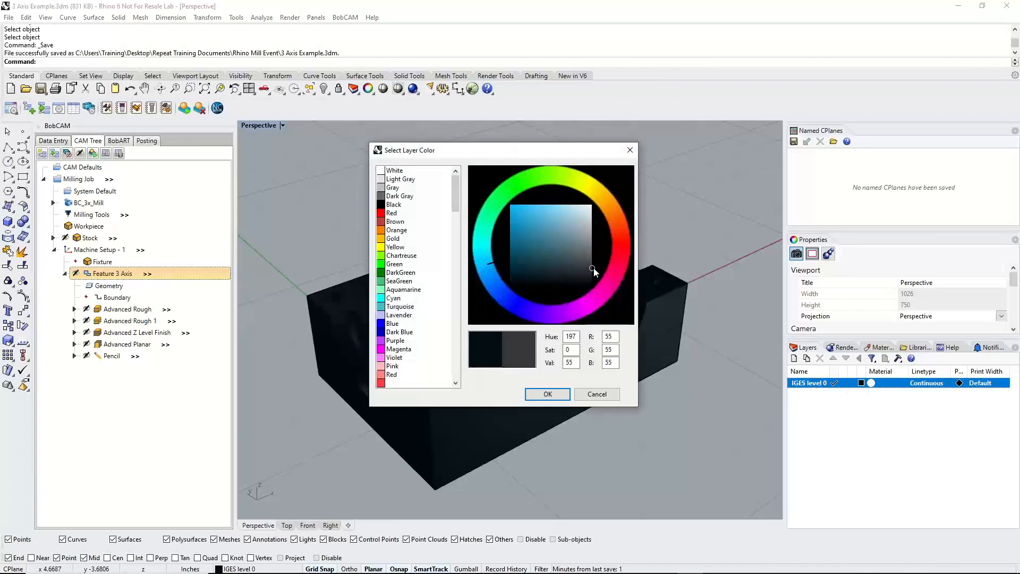
pyautogui.click(550, 394)
# Inspect and compare the Advanced Rough and Advanced Rough 1 toolpaths on the part individually
pyautogui.moveTo(524, 346); pyautogui.dragTo(489, 365, button='right')
pyautogui.click(136, 310)
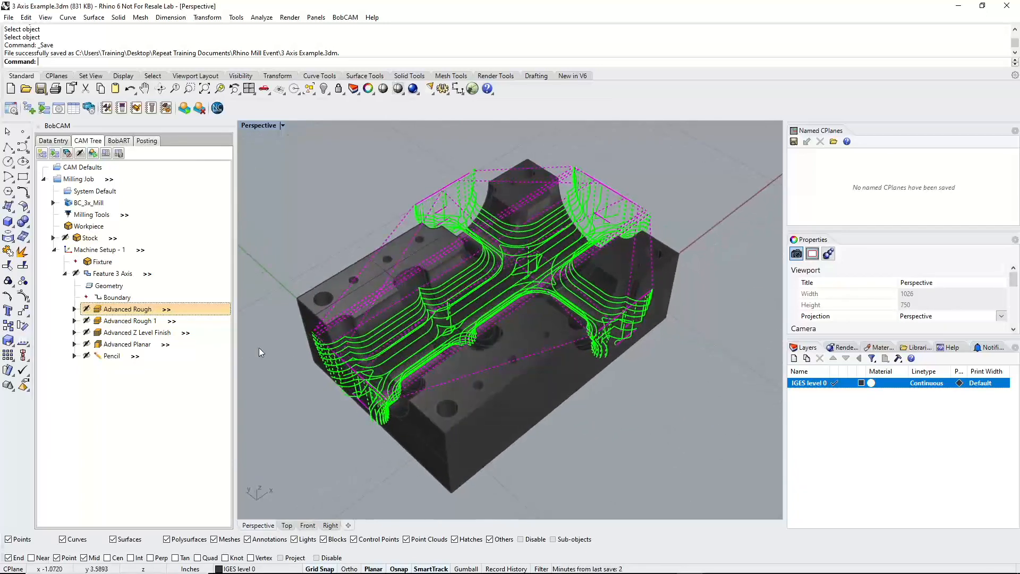
pyautogui.click(117, 321)
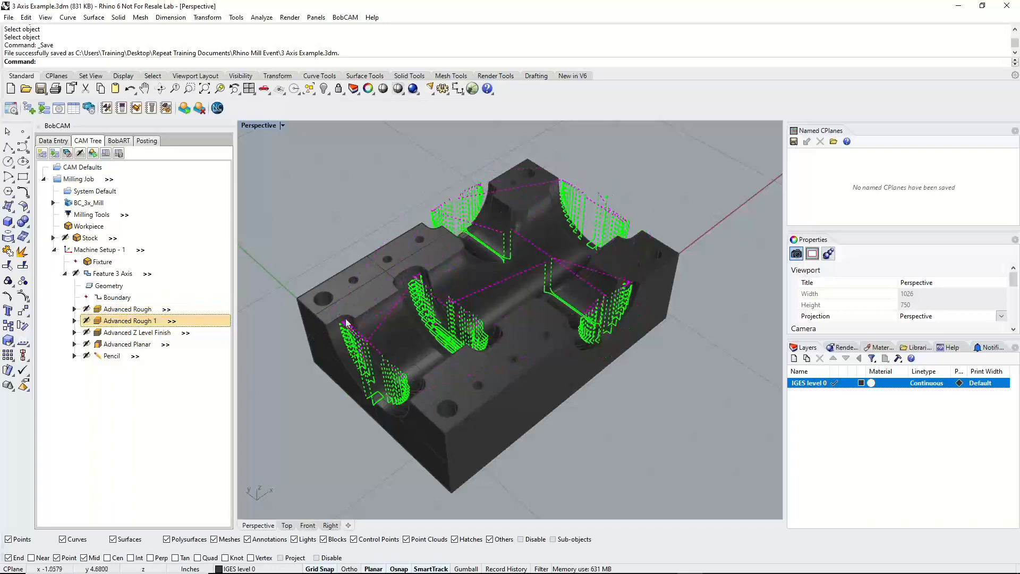
pyautogui.moveTo(510, 380); pyautogui.dragTo(474, 381, button='right')
pyautogui.click(140, 309)
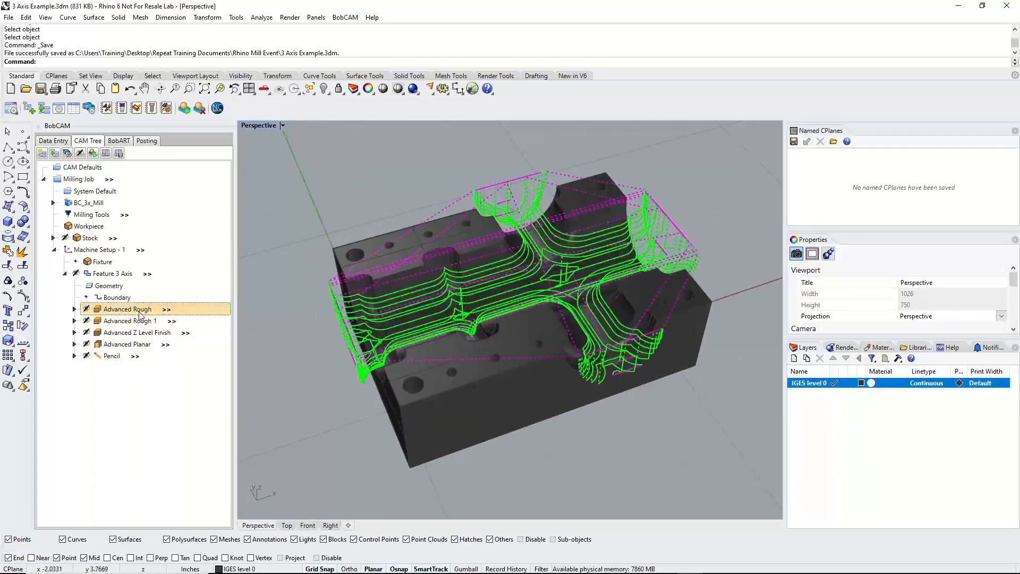
pyautogui.click(141, 321)
# Inspect the Advanced Z Level Finish, Advanced Planar and Pencil toolpaths on the part one after another
pyautogui.click(140, 333)
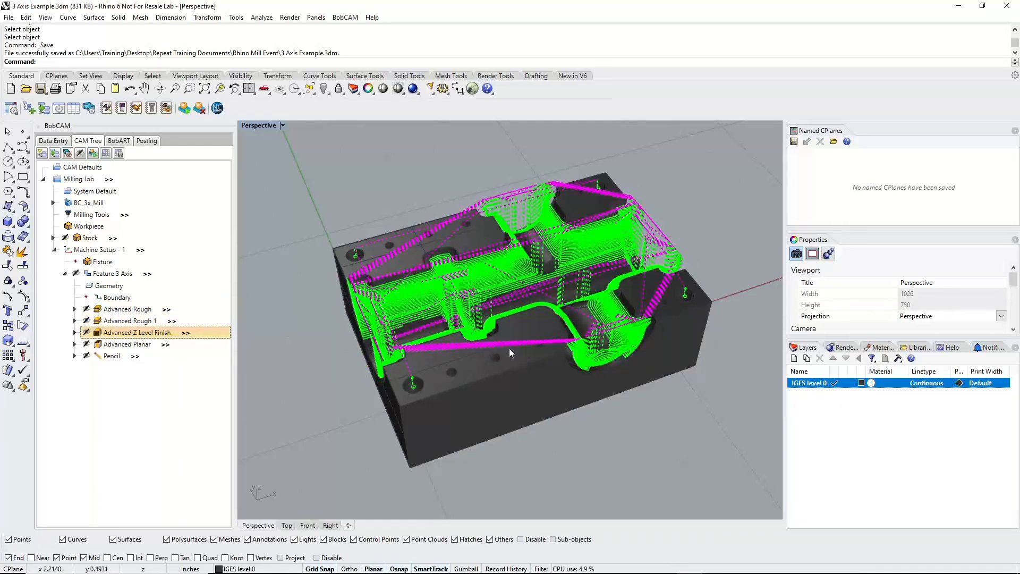
pyautogui.moveTo(509, 349); pyautogui.dragTo(374, 321, button='right')
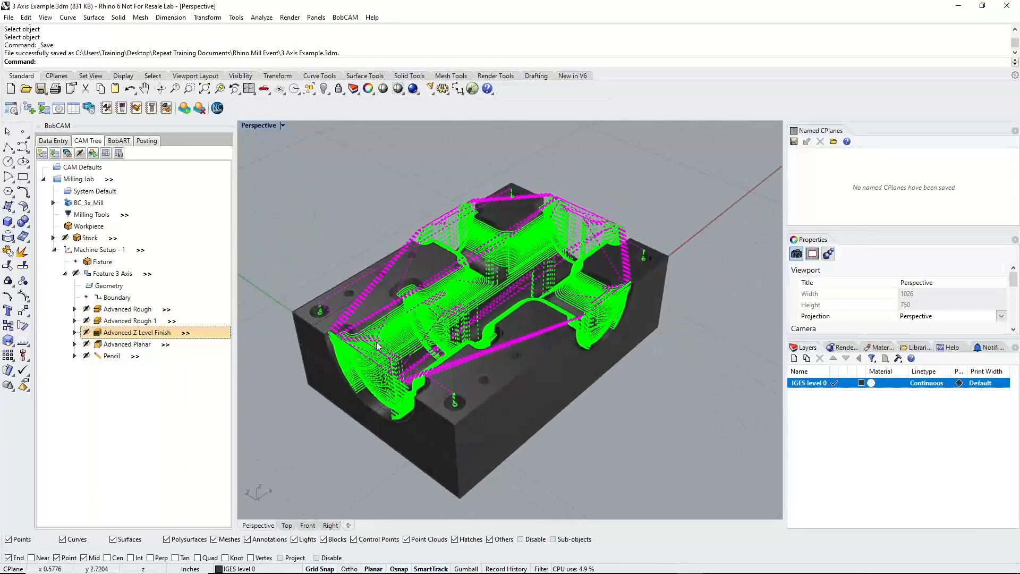
pyautogui.click(116, 346)
pyautogui.moveTo(510, 340); pyautogui.dragTo(440, 374, button='right')
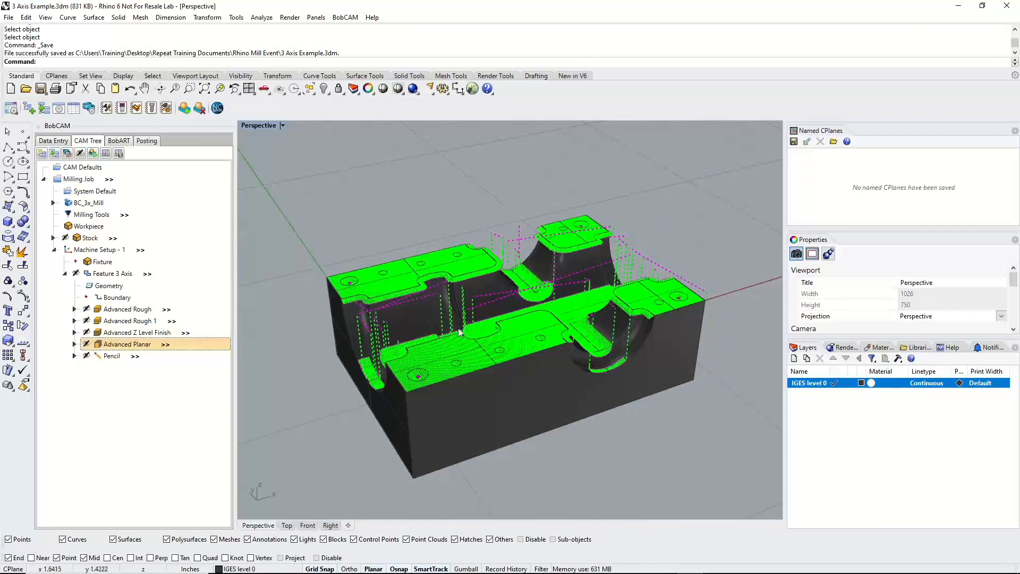
pyautogui.click(111, 356)
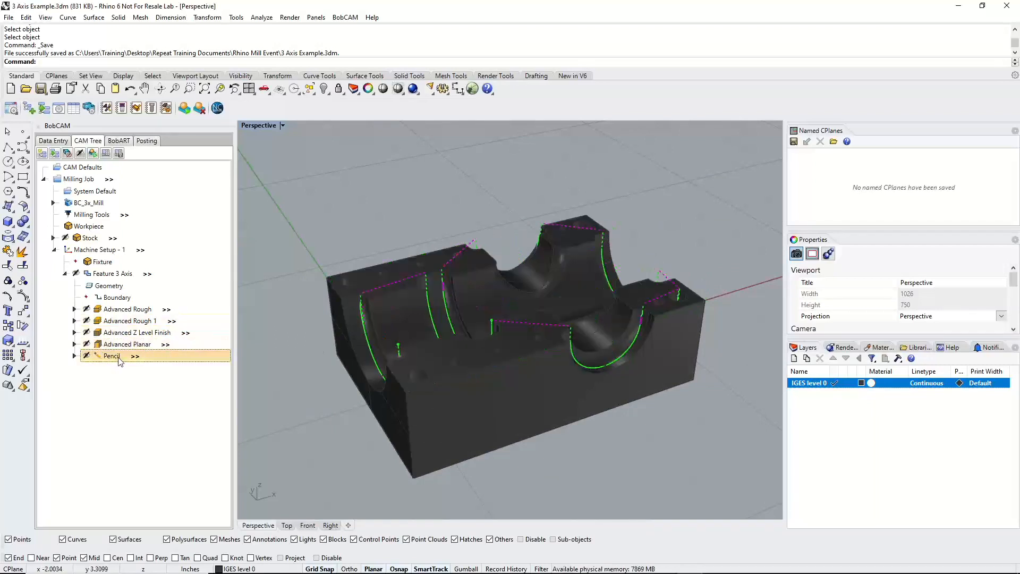
pyautogui.moveTo(460, 362)
pyautogui.mouseDown(button='right')
pyautogui.moveTo(510, 366)
pyautogui.moveTo(429, 375)
pyautogui.mouseUp(button='right')
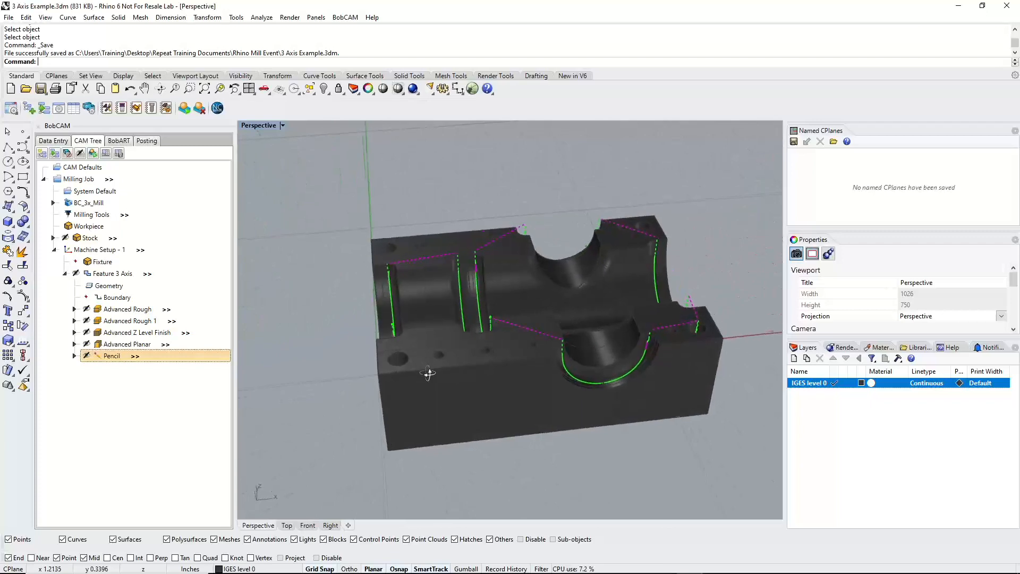
# Edit the Advanced Planar operation to limit its depth with Top of Job enabled at -0.1, and finish the wizard without computing
pyautogui.click(136, 347)
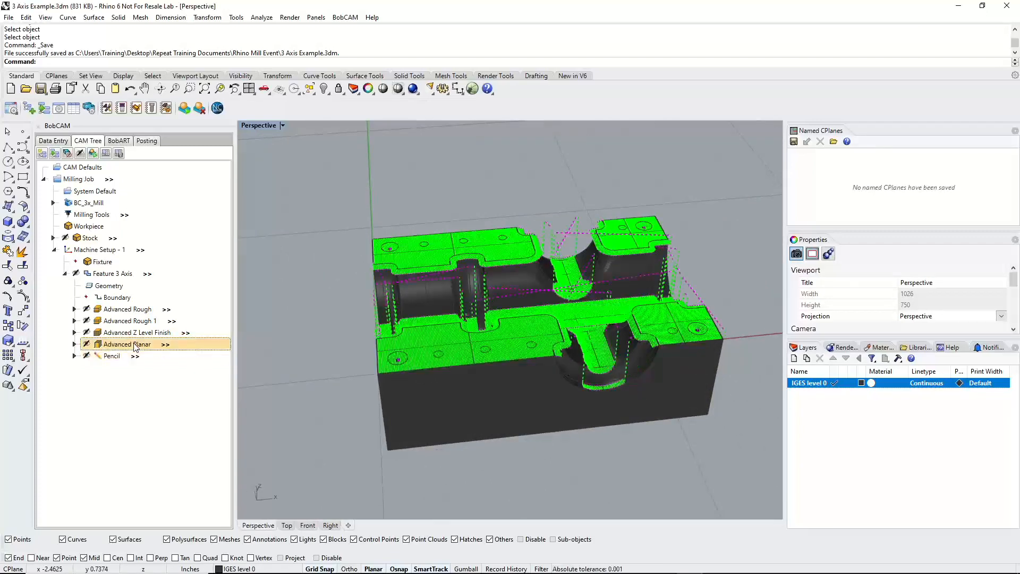
pyautogui.rightClick(134, 345)
pyautogui.click(69, 350)
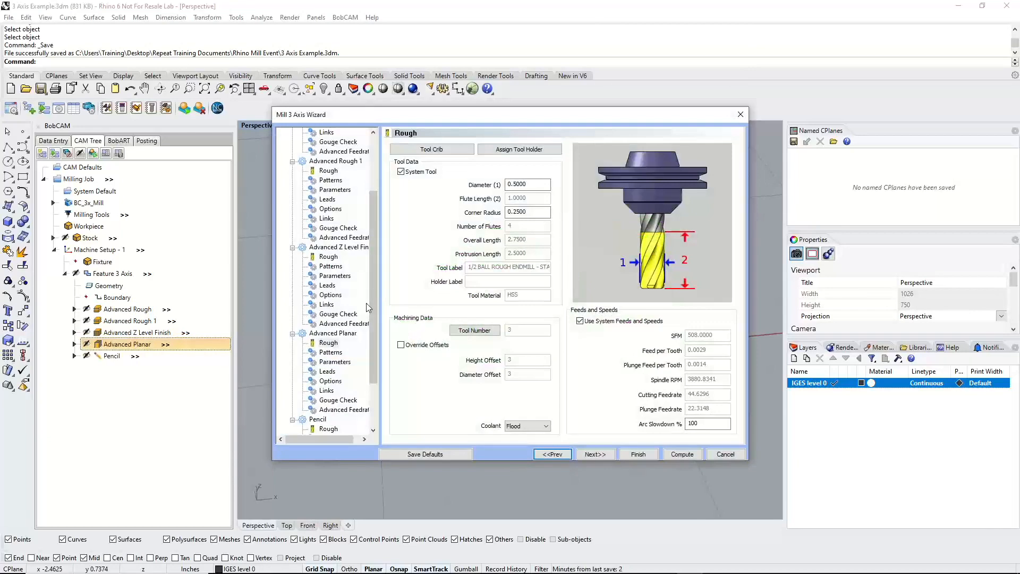
pyautogui.click(595, 454)
pyautogui.click(595, 454)
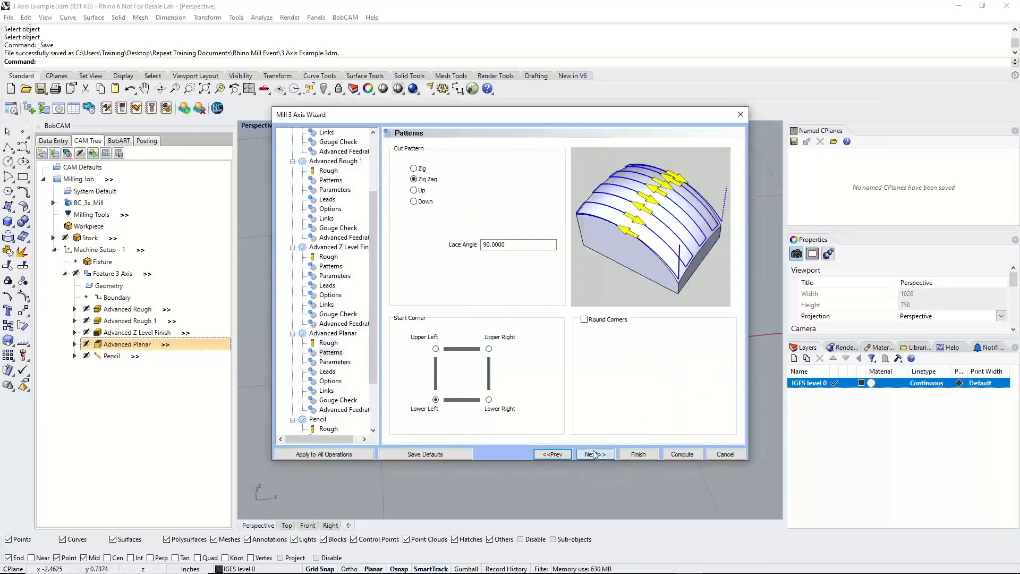
pyautogui.click(402, 331)
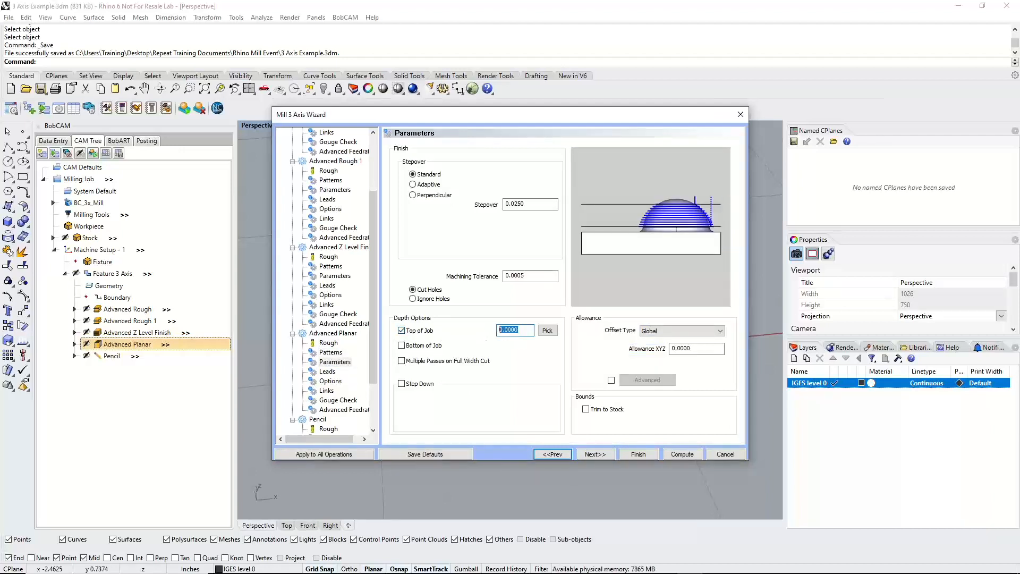
pyautogui.write('-.1')
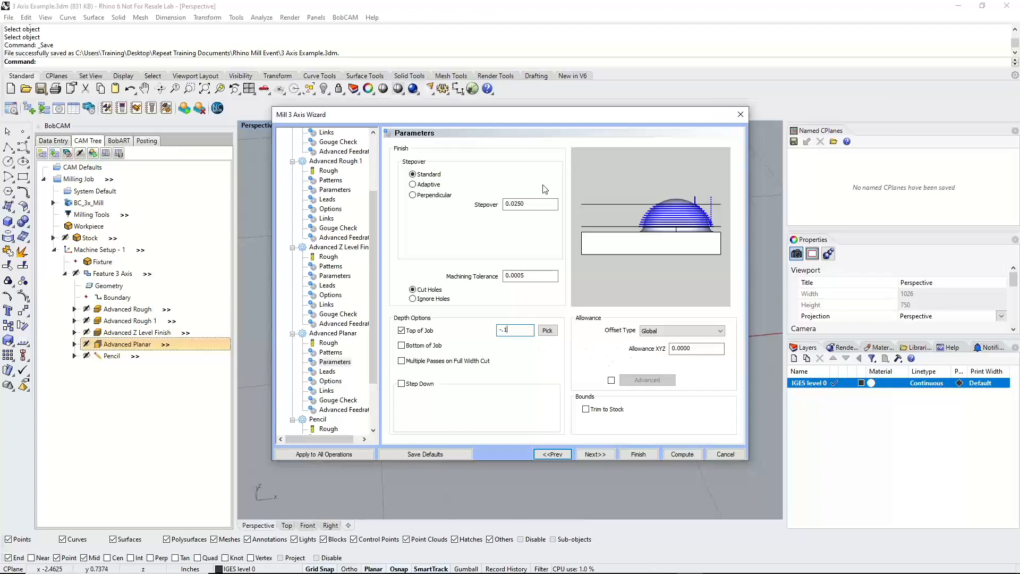
pyautogui.moveTo(553, 121); pyautogui.dragTo(521, 532)
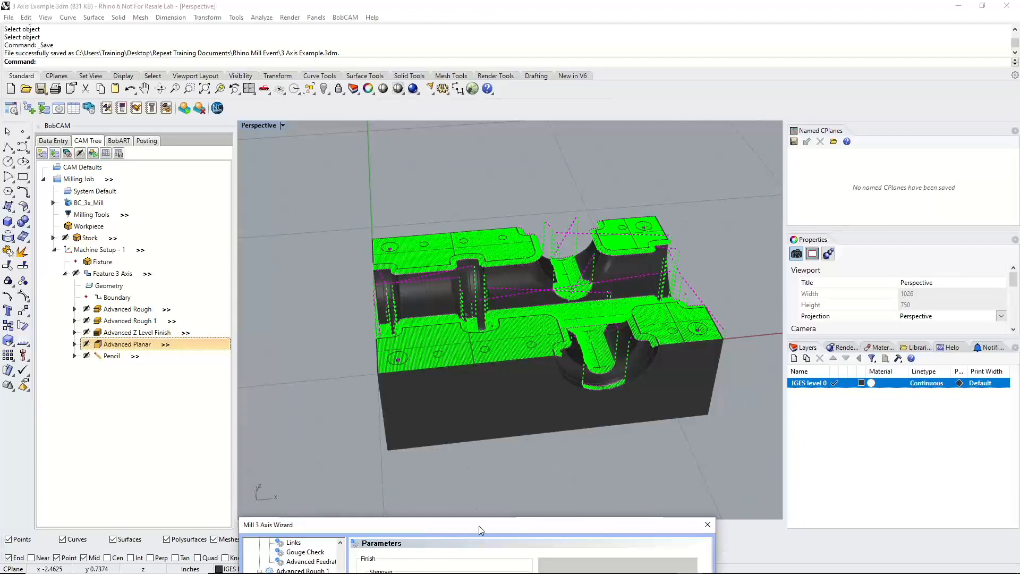
pyautogui.moveTo(480, 525); pyautogui.dragTo(485, 130)
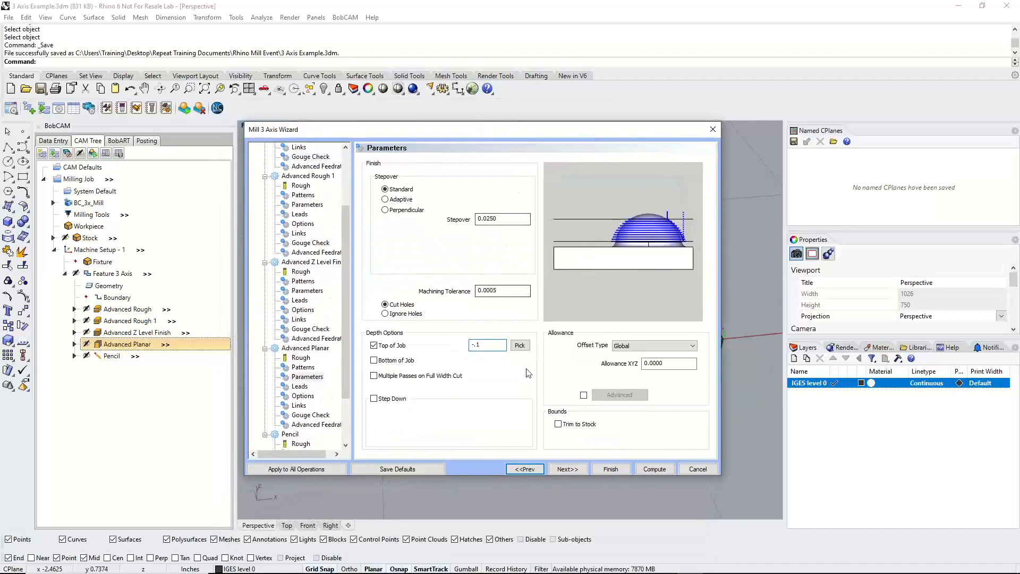
pyautogui.click(611, 469)
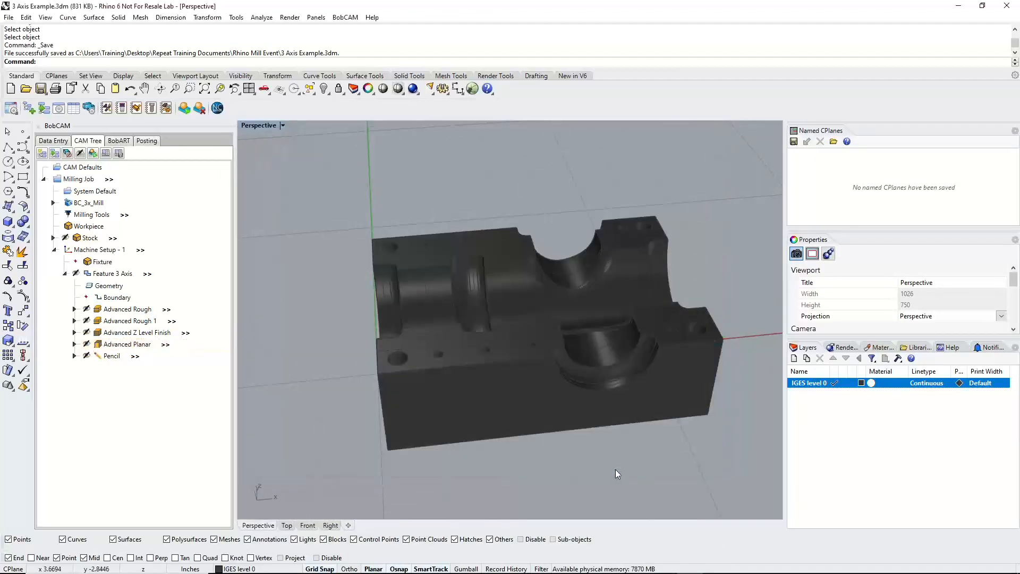
# Recompute the Advanced Planar toolpath, check it on the part, and save the file
pyautogui.rightClick(128, 349)
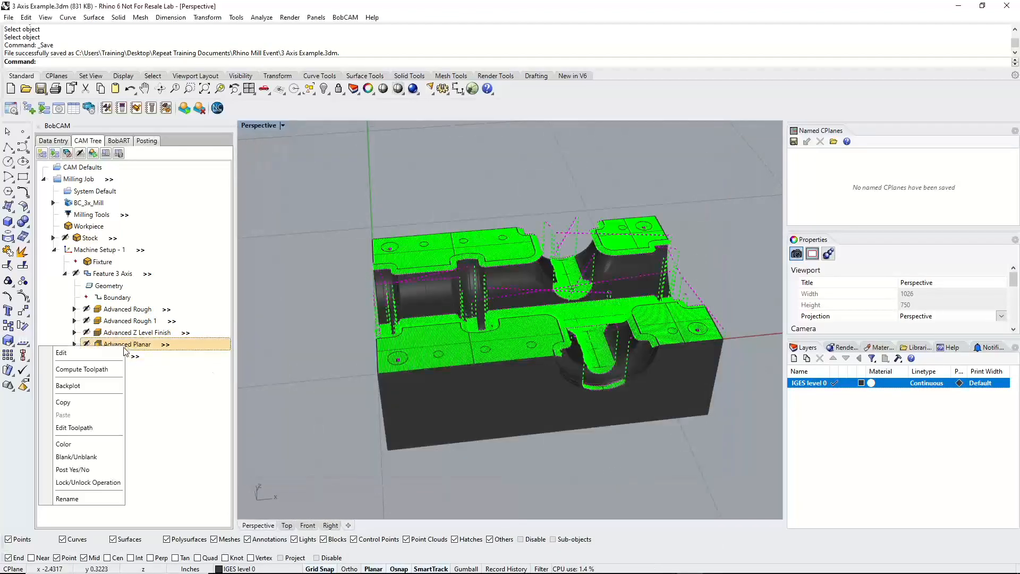
pyautogui.click(81, 369)
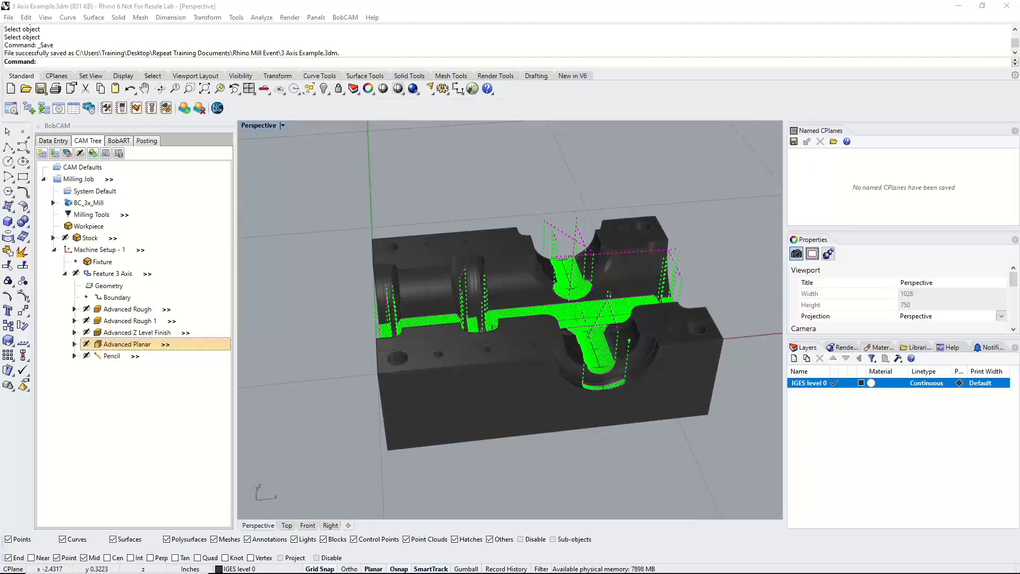
pyautogui.moveTo(614, 338); pyautogui.dragTo(647, 439, button='right')
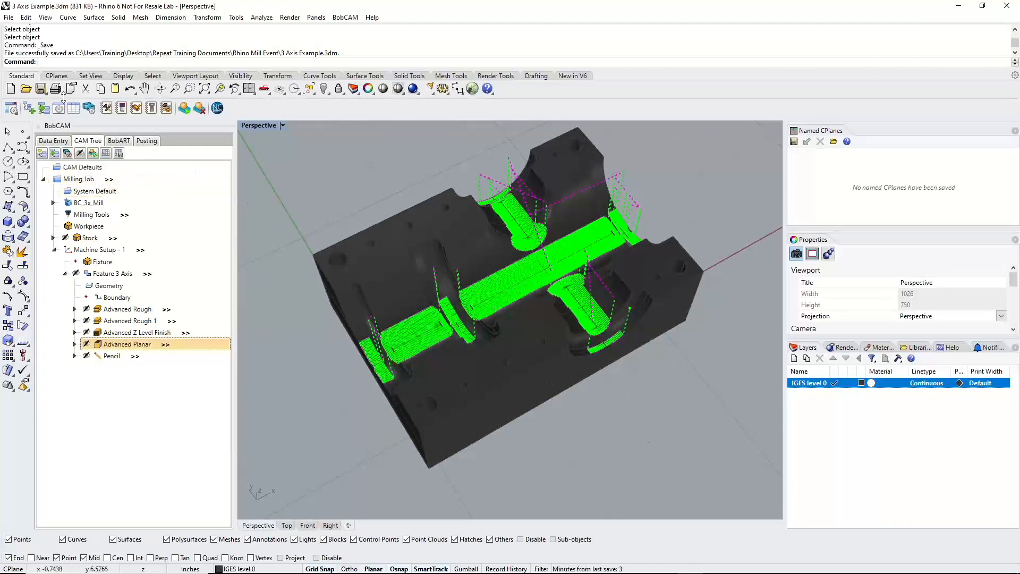
pyautogui.click(9, 18)
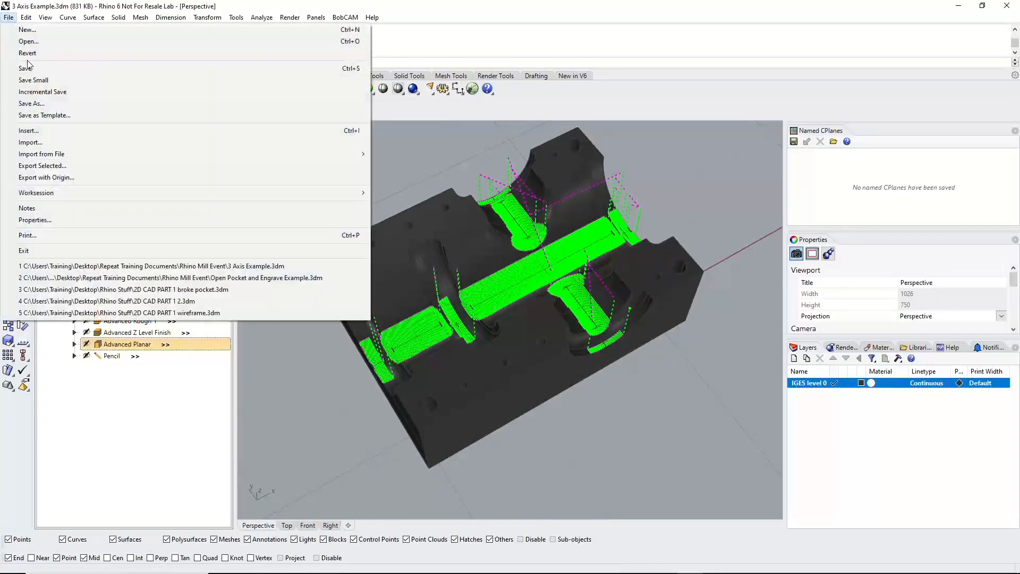
pyautogui.click(30, 68)
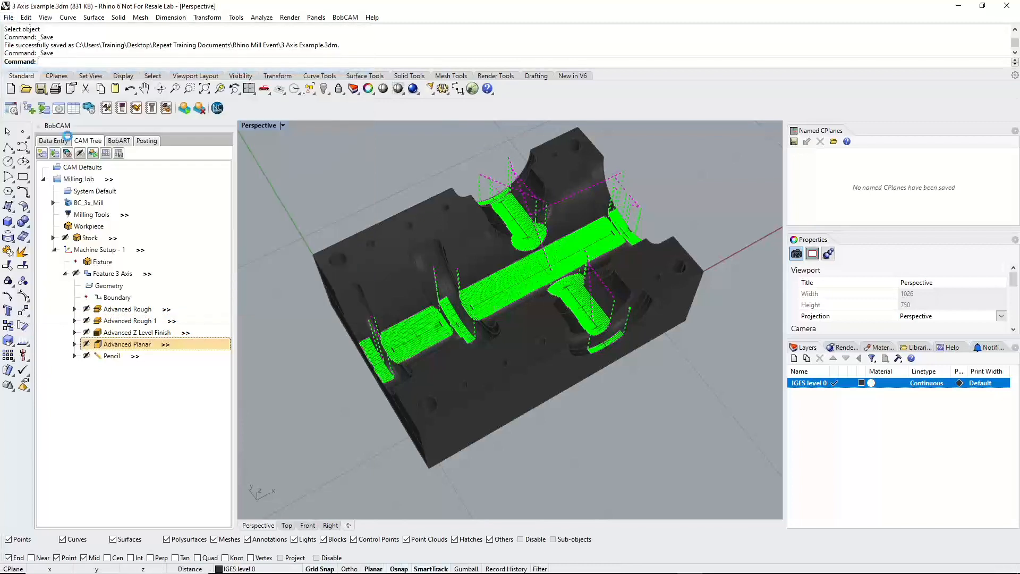
# Launch the machining simulation, hide the workpiece so only the stock and tool show, and run it
pyautogui.click(93, 154)
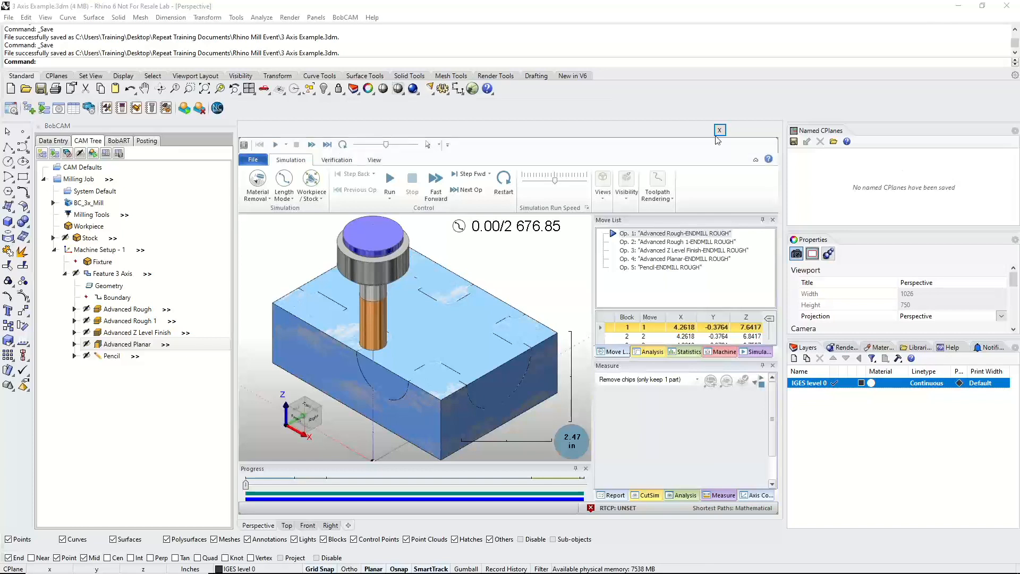
pyautogui.click(622, 186)
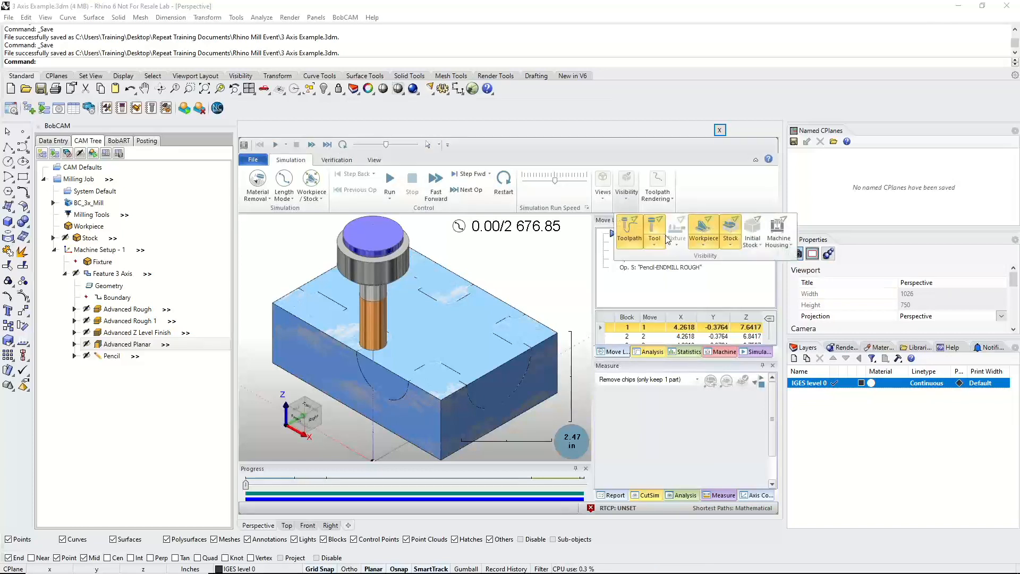
pyautogui.click(718, 294)
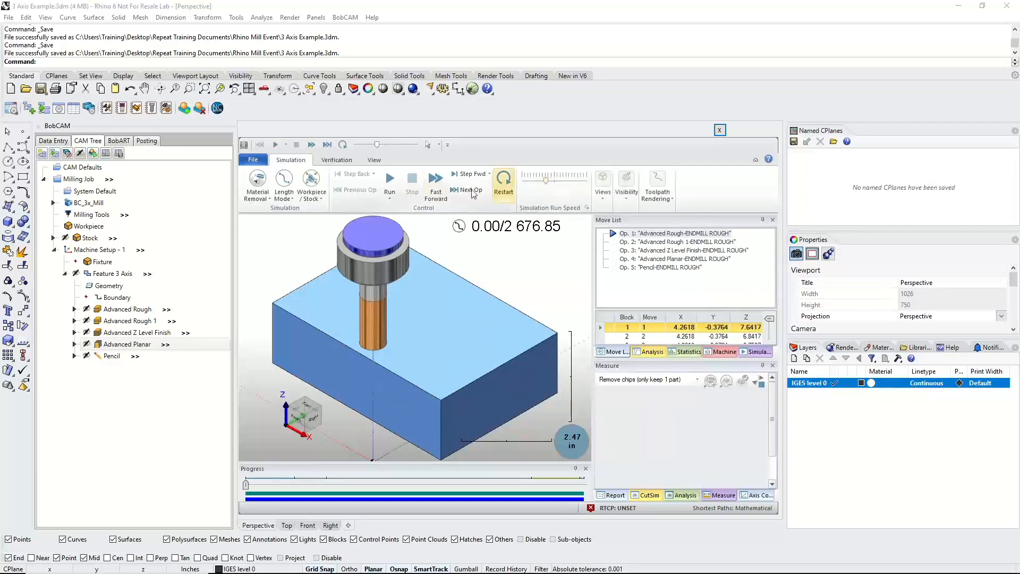
pyautogui.click(388, 182)
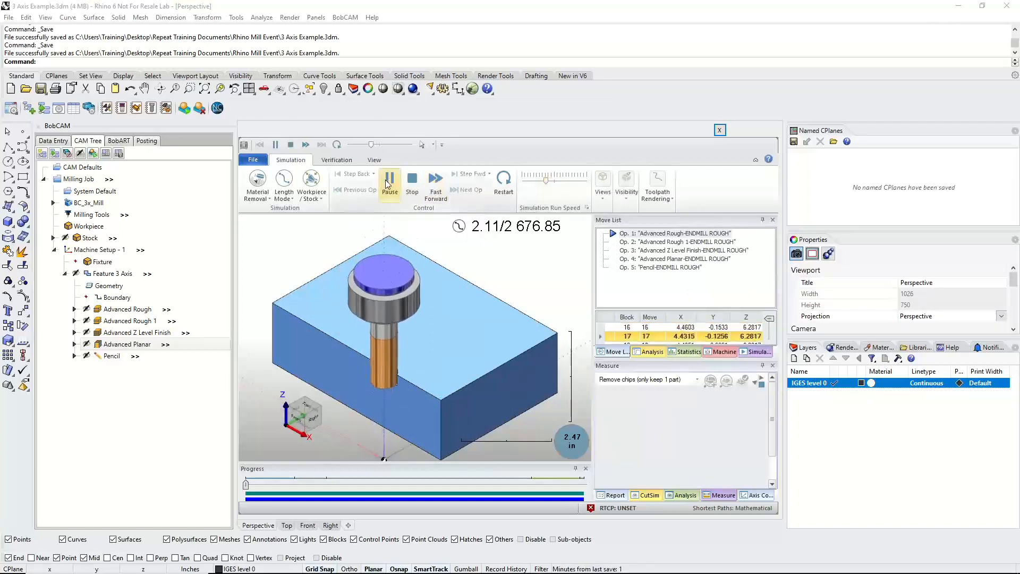
# Raise the simulation run speed in stages and watch both Advanced Rough operations cut the stock
pyautogui.moveTo(545, 180); pyautogui.dragTo(559, 182)
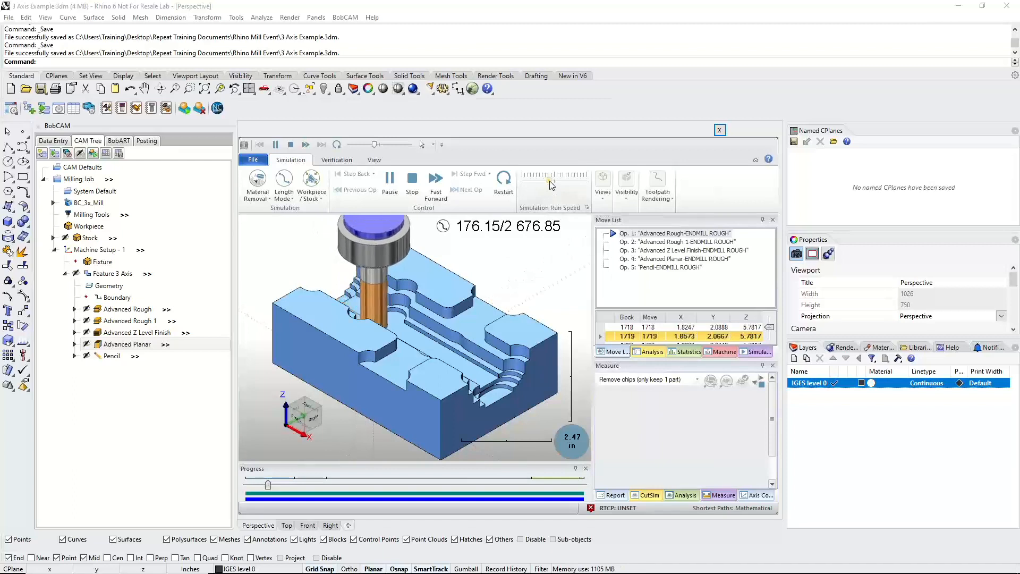
pyautogui.moveTo(549, 182); pyautogui.dragTo(554, 181)
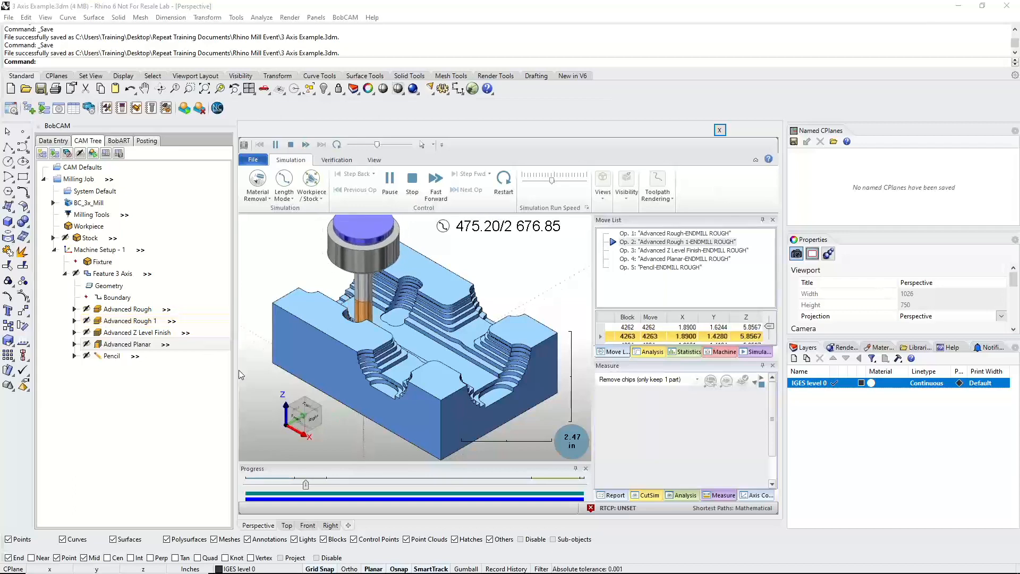
pyautogui.moveTo(417, 331); pyautogui.dragTo(419, 368, button='middle')
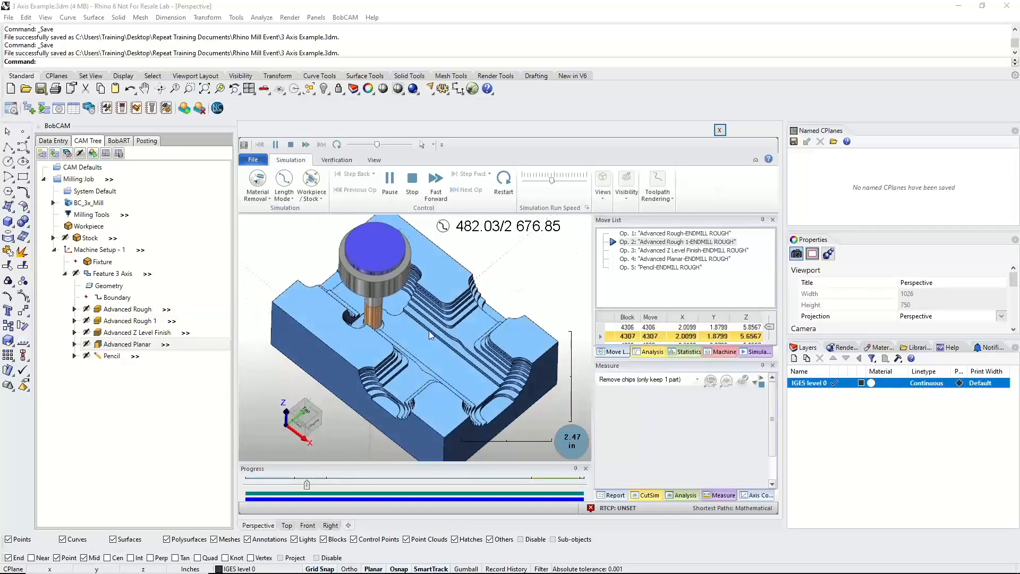
pyautogui.click(557, 180)
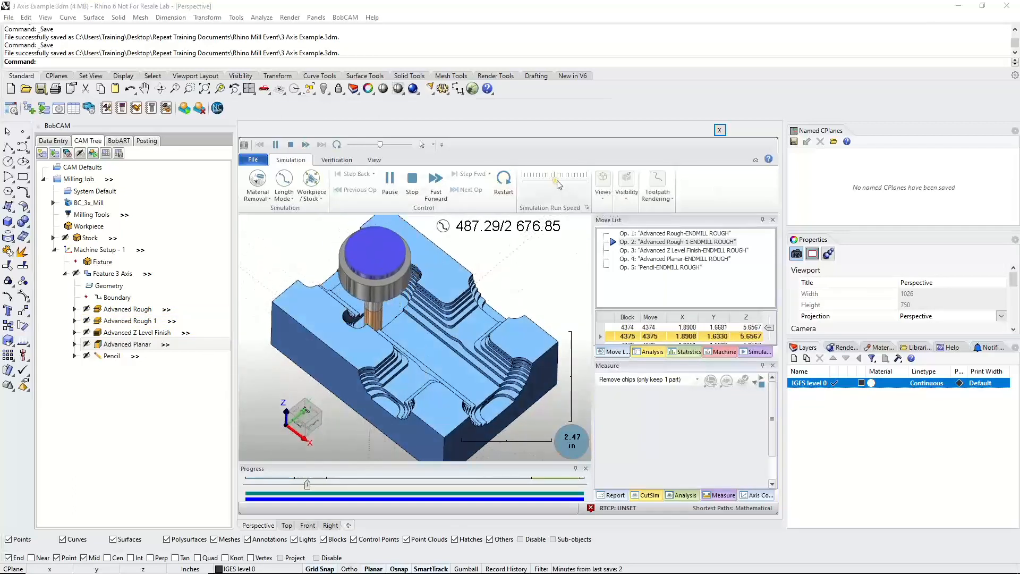
pyautogui.moveTo(432, 341); pyautogui.dragTo(390, 375, button='middle')
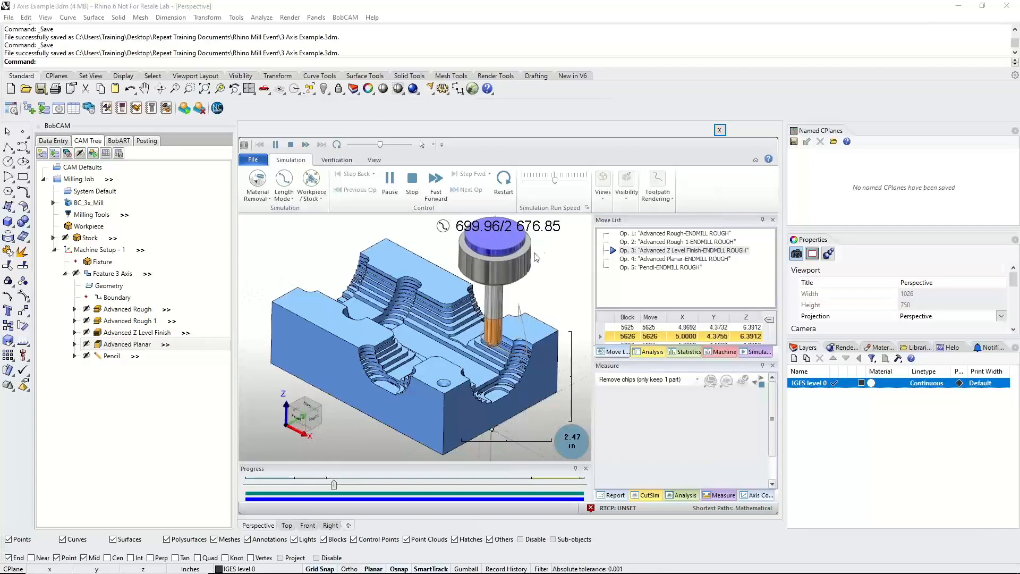
pyautogui.moveTo(457, 310)
pyautogui.mouseDown(button='middle')
pyautogui.moveTo(461, 331)
pyautogui.moveTo(458, 308)
pyautogui.mouseUp(button='middle')
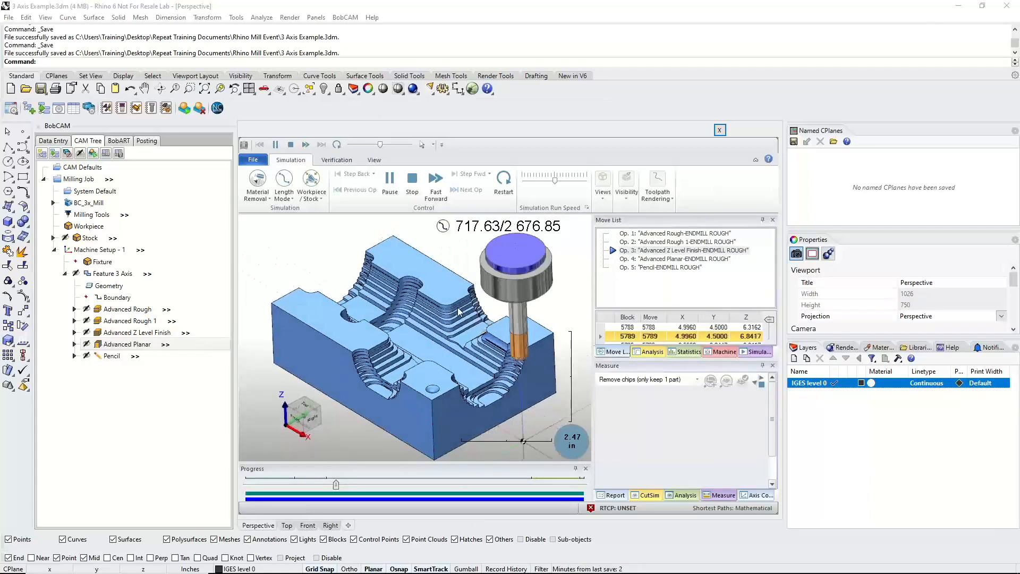
# Speed up the simulation further through Advanced Z Level Finish, and continue past the flute-to-stock collision
pyautogui.moveTo(556, 181); pyautogui.dragTo(560, 180)
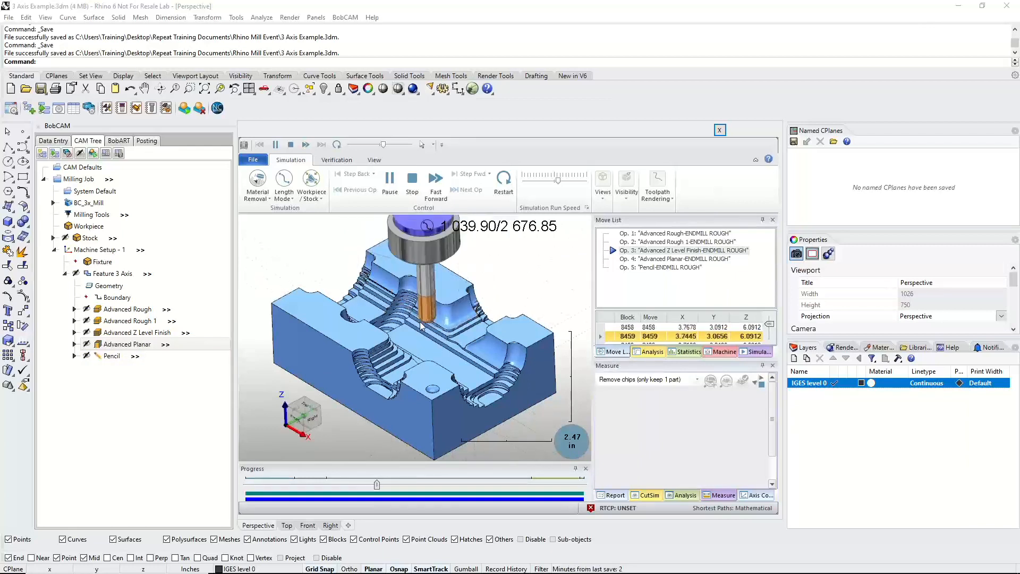
pyautogui.click(565, 181)
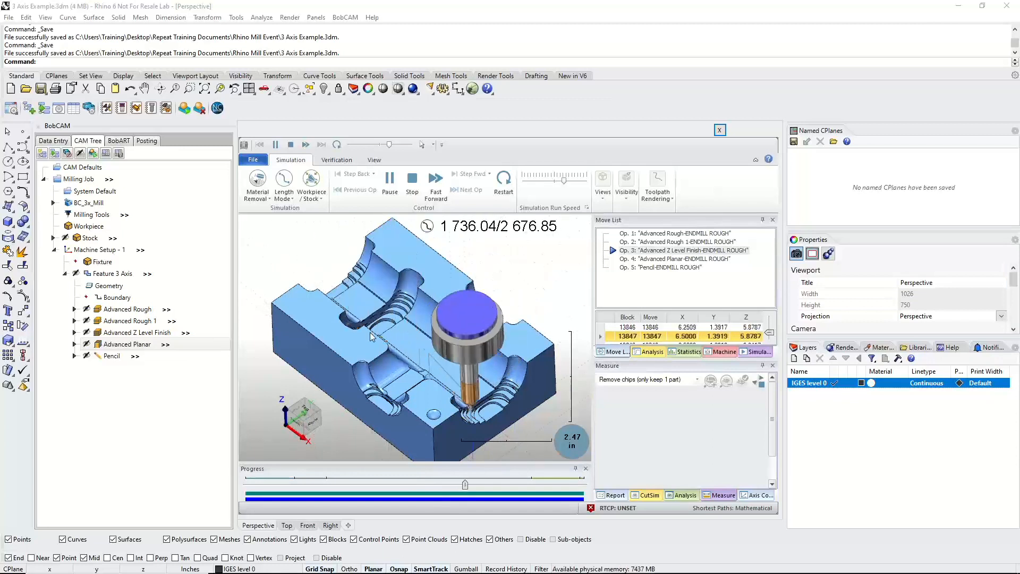
pyautogui.click(513, 188)
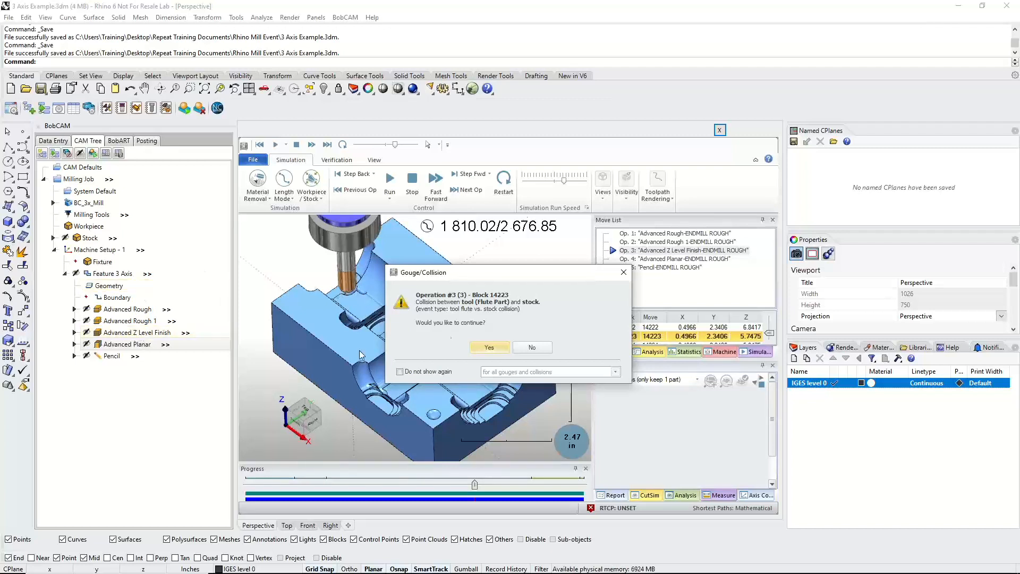
pyautogui.click(486, 348)
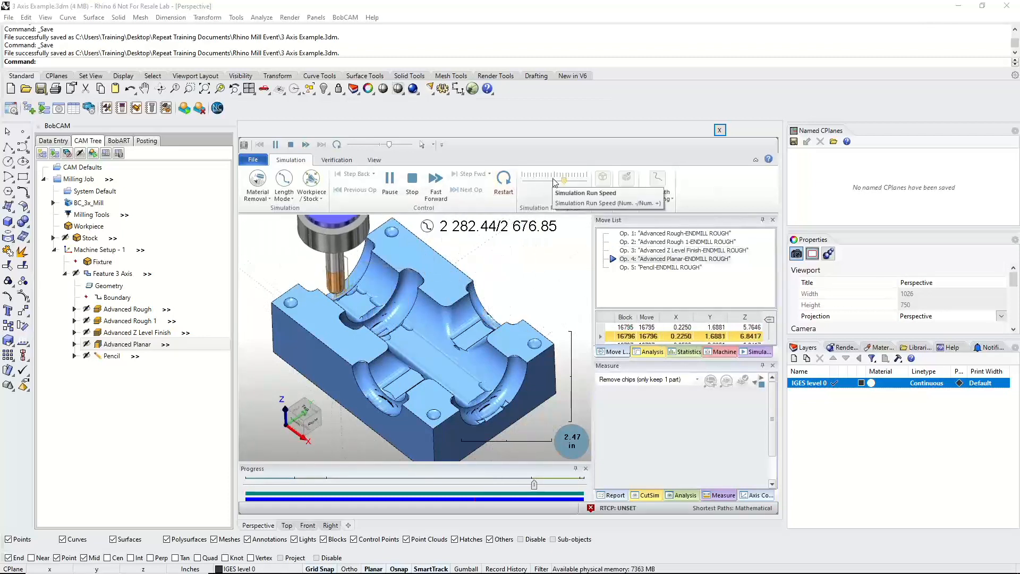
# Slow the simulation for the Advanced Planar operation, then speed it up slightly and examine the cavity and end grooves
pyautogui.click(553, 180)
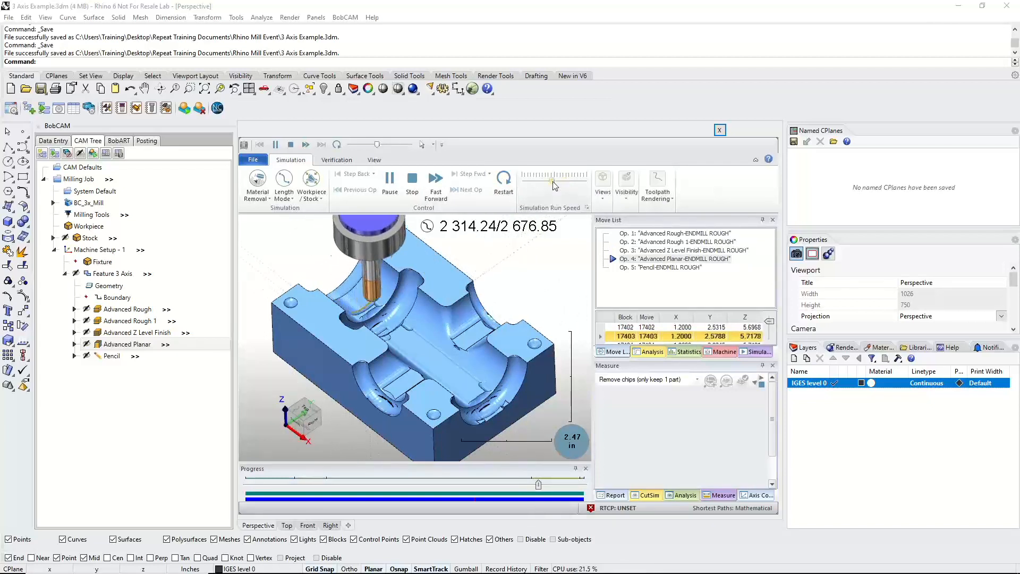
pyautogui.moveTo(552, 182); pyautogui.dragTo(558, 183)
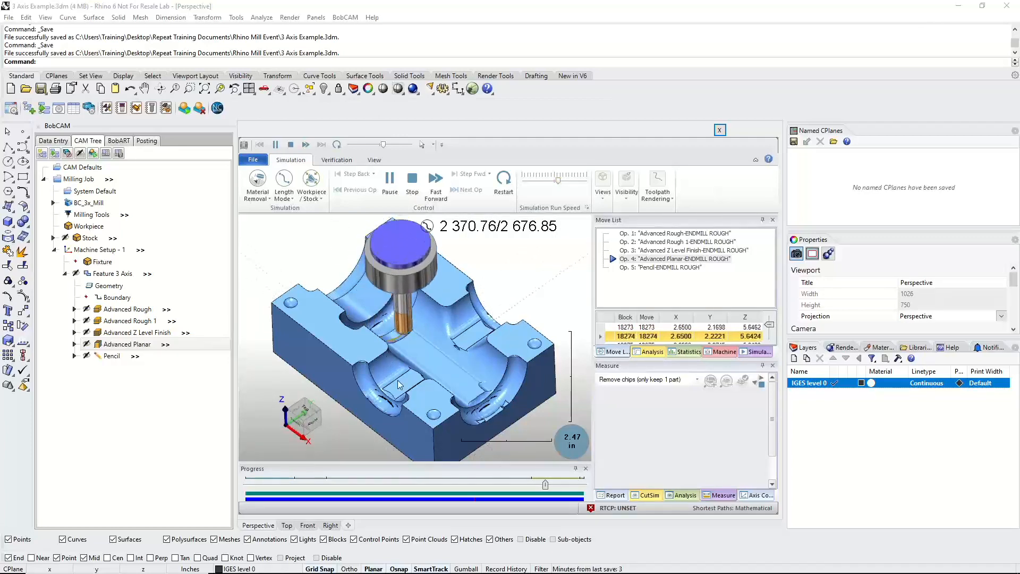
pyautogui.scroll(2, 383, 362)
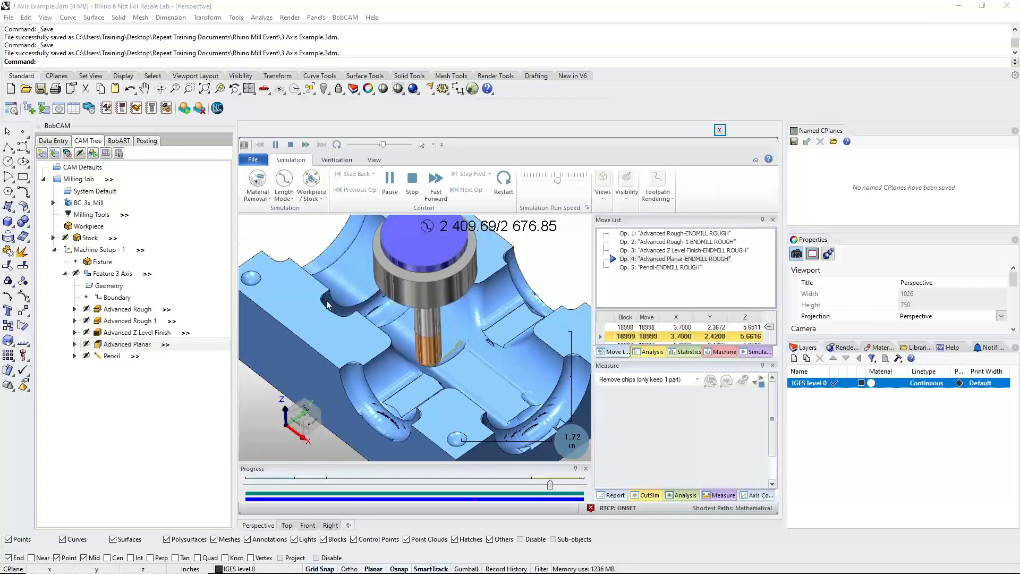
pyautogui.scroll(-3, 371, 311)
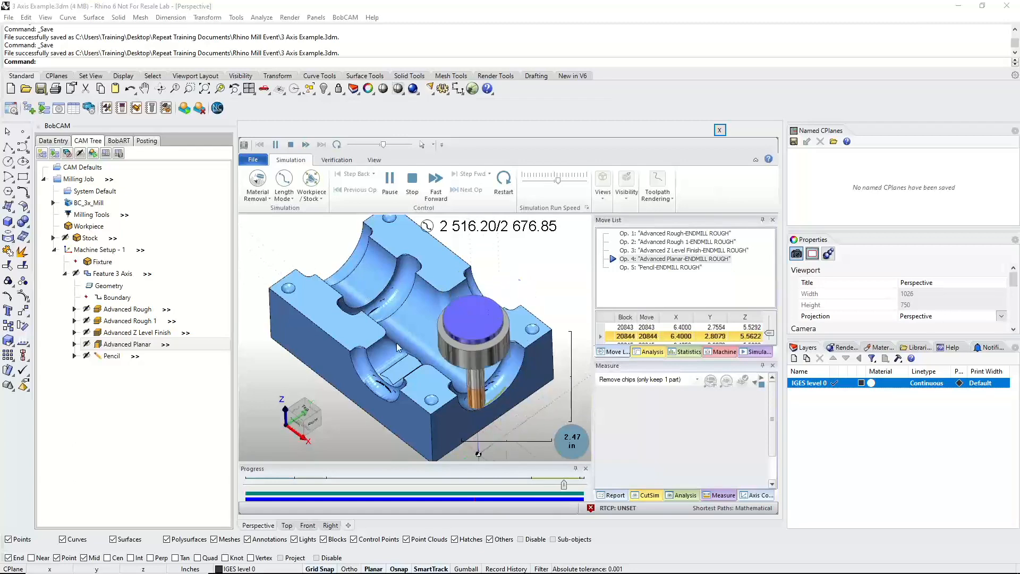
pyautogui.scroll(5, 489, 394)
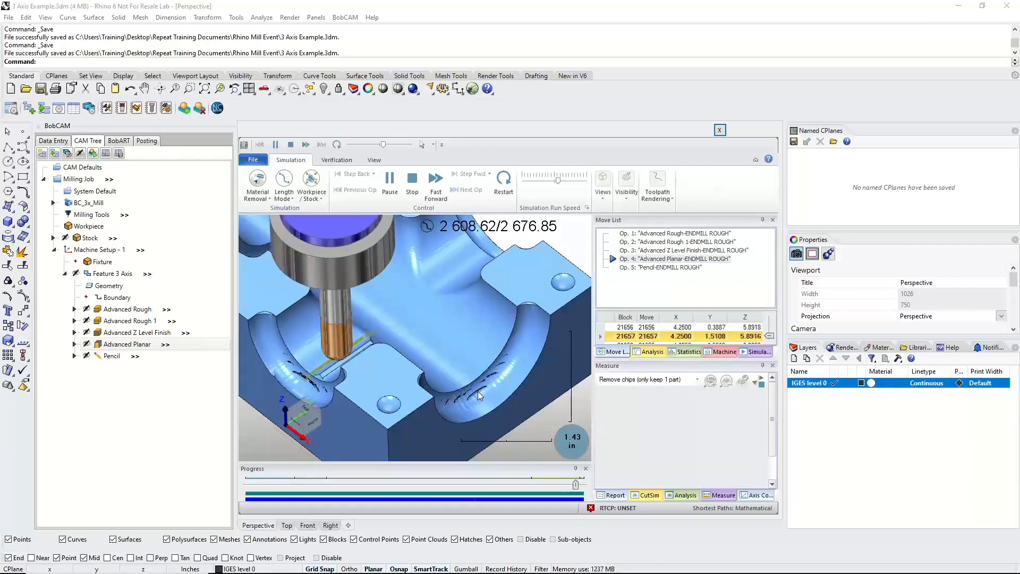
# Adjust the run speed to watch Advanced Planar finish, and pause the simulation during the Pencil operation
pyautogui.click(543, 183)
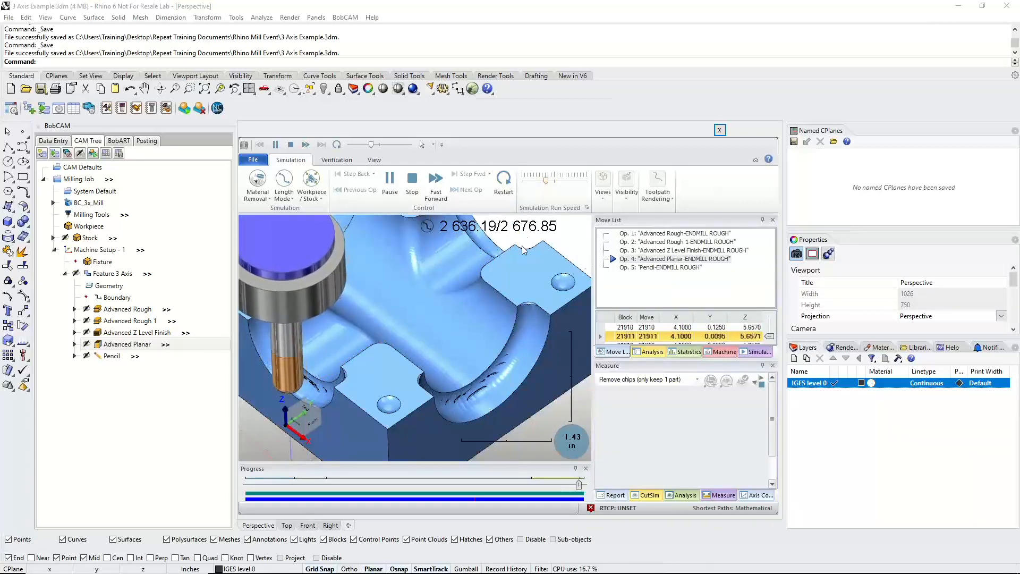
pyautogui.scroll(-3, 483, 306)
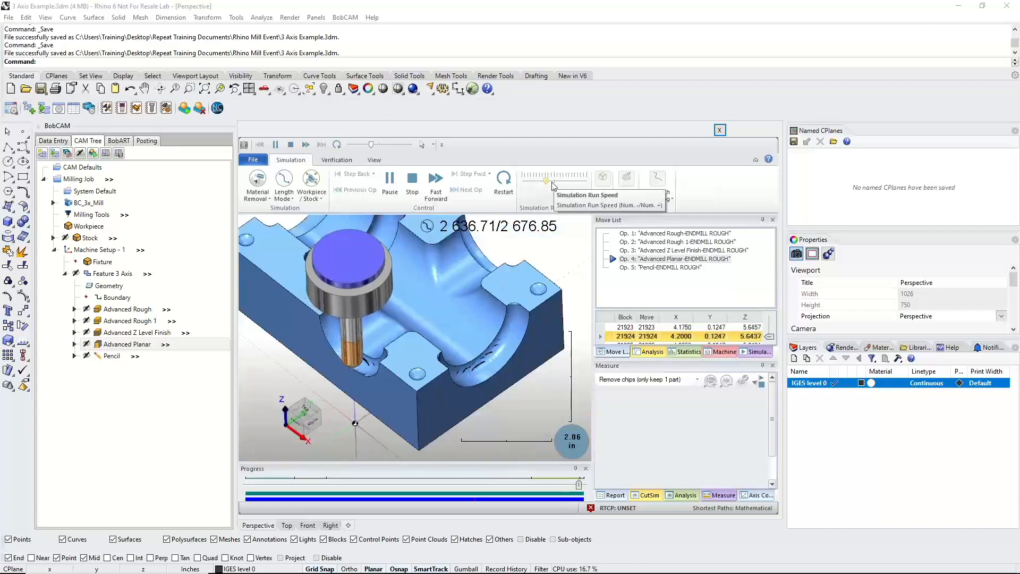
pyautogui.click(552, 182)
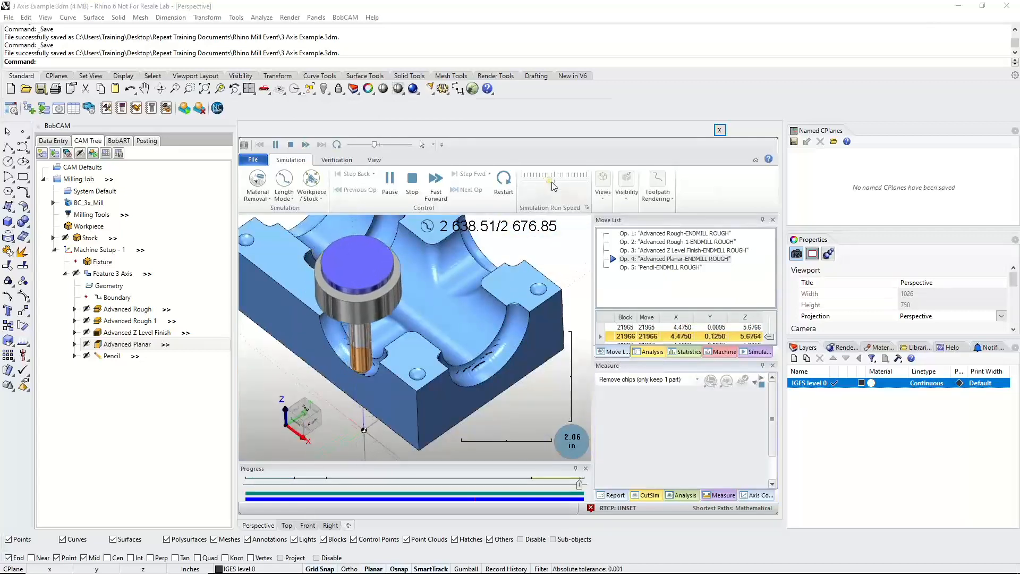
pyautogui.click(552, 180)
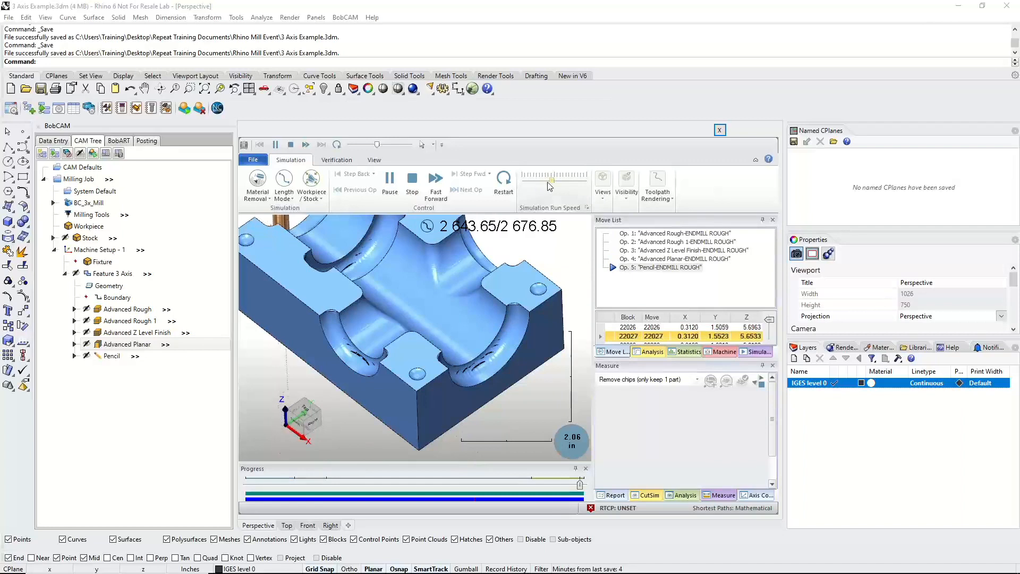
pyautogui.press('space')
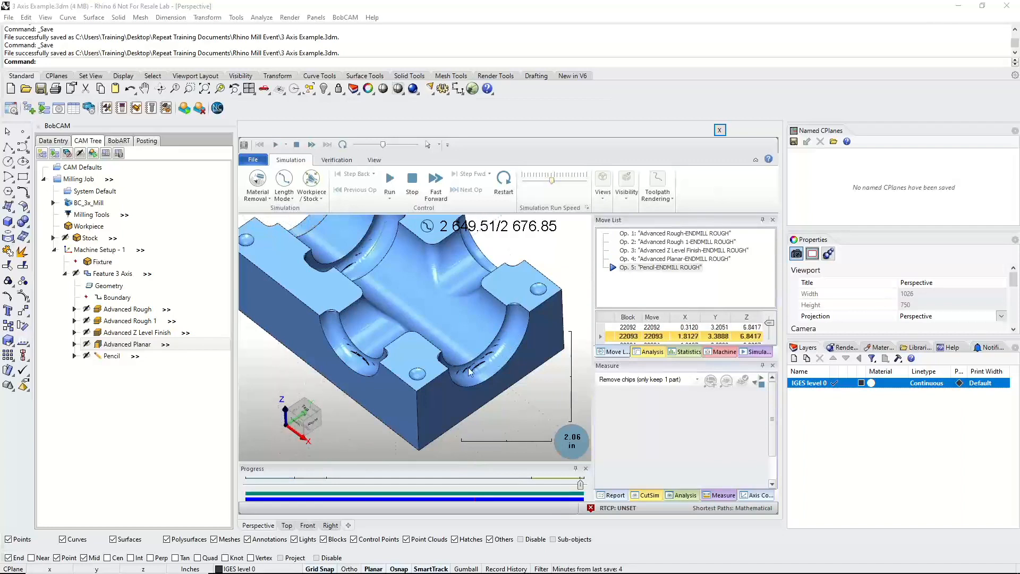
# Resume the Pencil simulation and continue past each flute-to-stock collision until the program ends
pyautogui.click(389, 179)
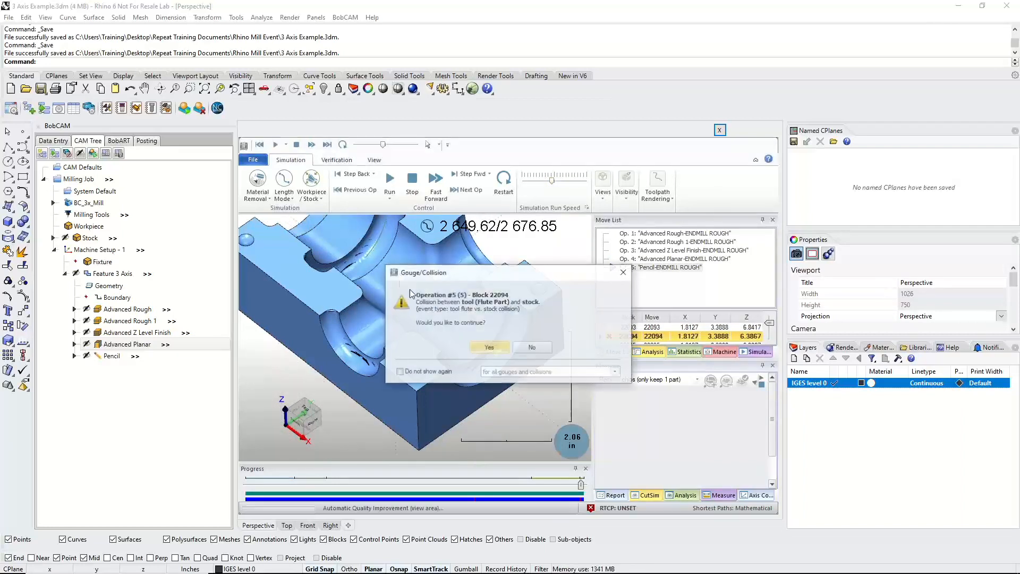
pyautogui.click(493, 348)
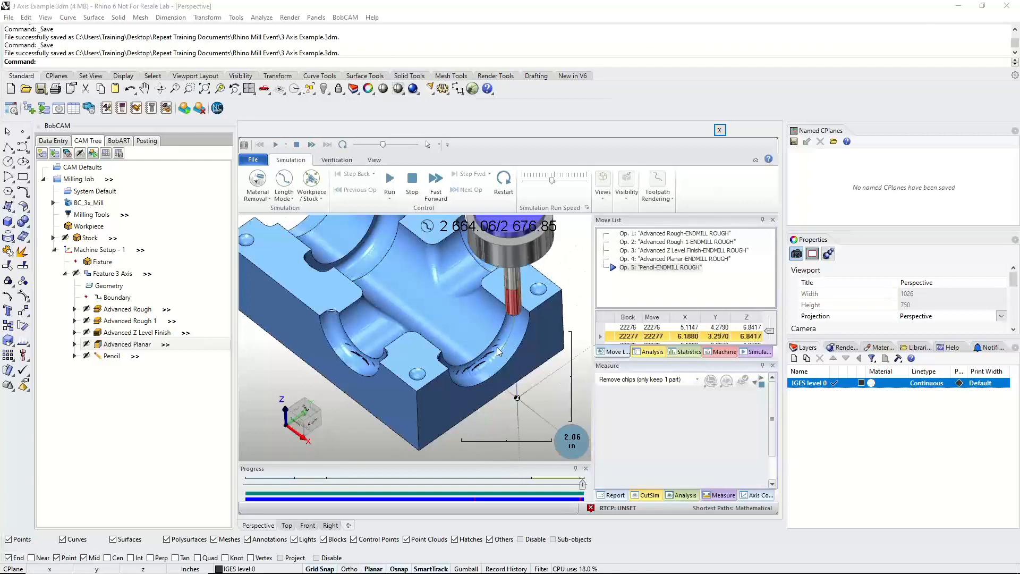
pyautogui.moveTo(541, 276); pyautogui.dragTo(307, 248)
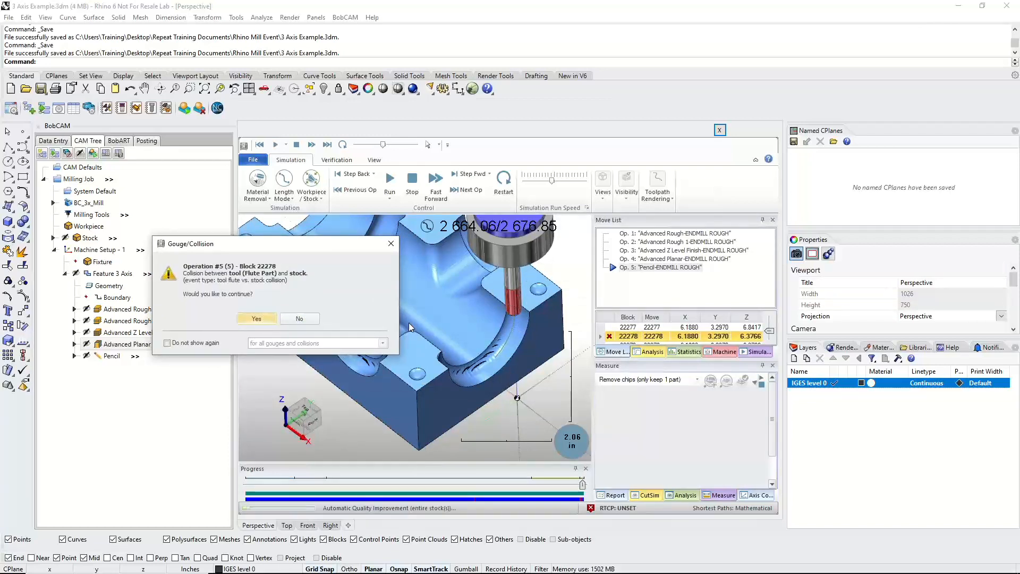
pyautogui.click(263, 317)
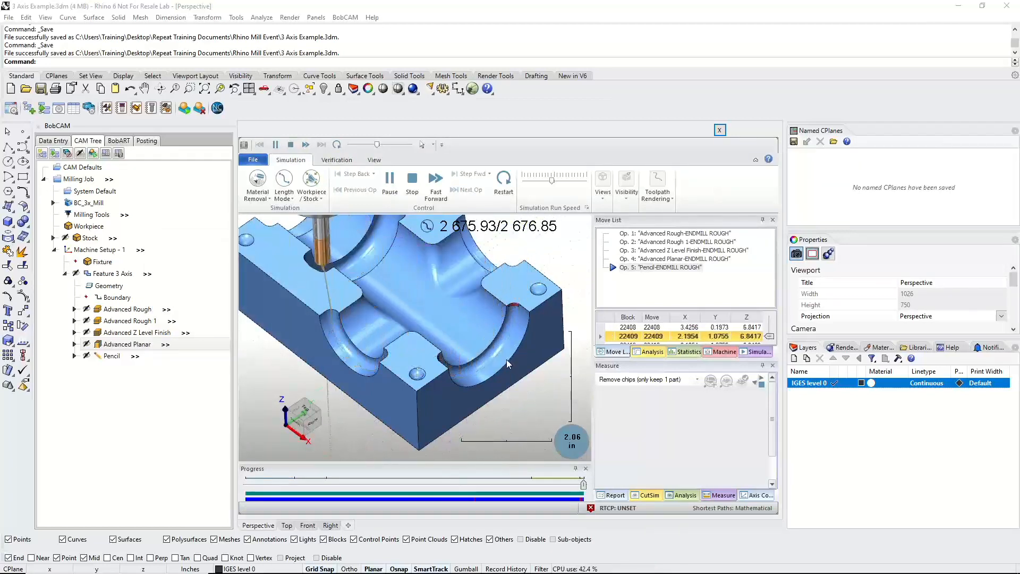
# Examine the finished groove surfaces on the simulated stock up close, and exit the simulation
pyautogui.scroll(4, 488, 381)
pyautogui.scroll(1, 433, 355)
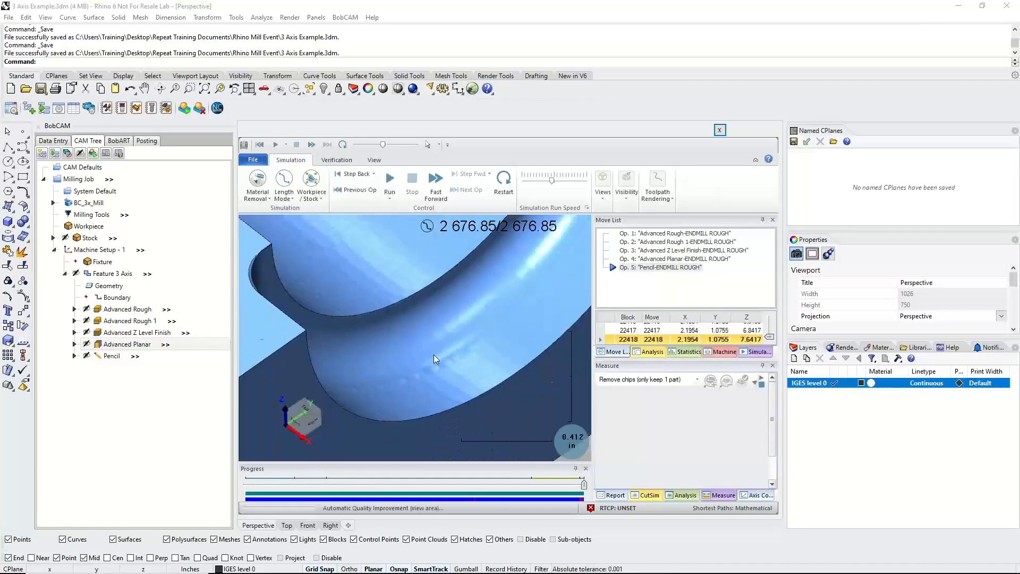
pyautogui.scroll(-5, 434, 355)
pyautogui.scroll(3, 481, 282)
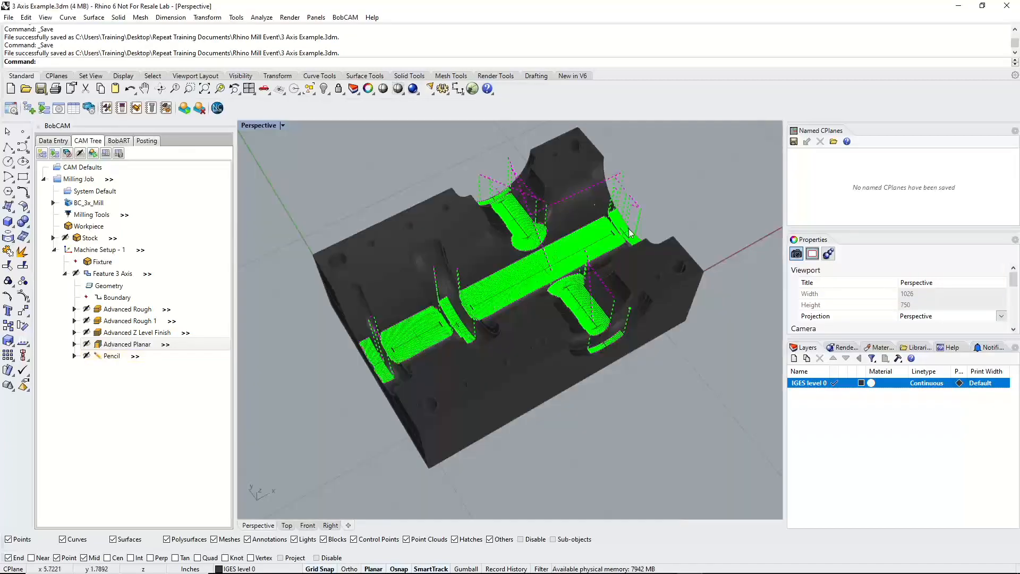
# Display the Pencil toolpath and inspect its entry moves at the curved grooves
pyautogui.click(187, 360)
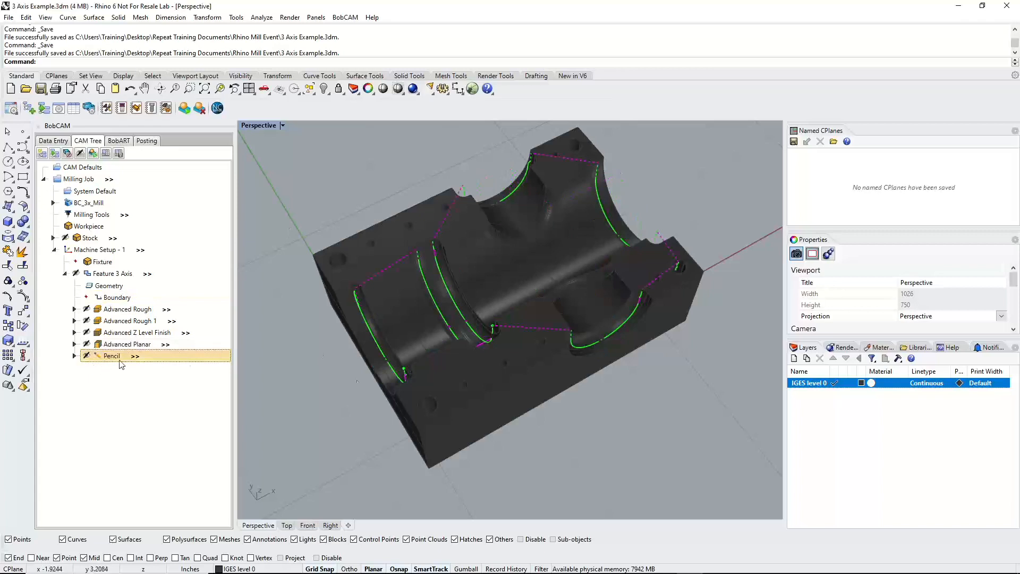
pyautogui.moveTo(478, 383); pyautogui.dragTo(445, 346, button='right')
pyautogui.scroll(10, 344, 340)
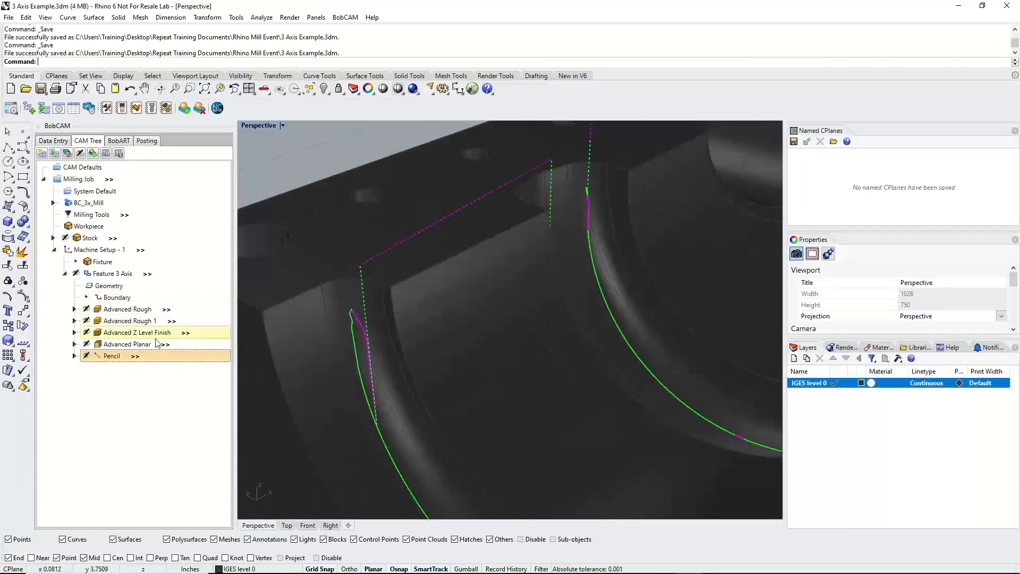
# Edit the Pencil operation's leads to use a Parallel lead-in, and finish the wizard without computing
pyautogui.rightClick(110, 354)
pyautogui.click(45, 360)
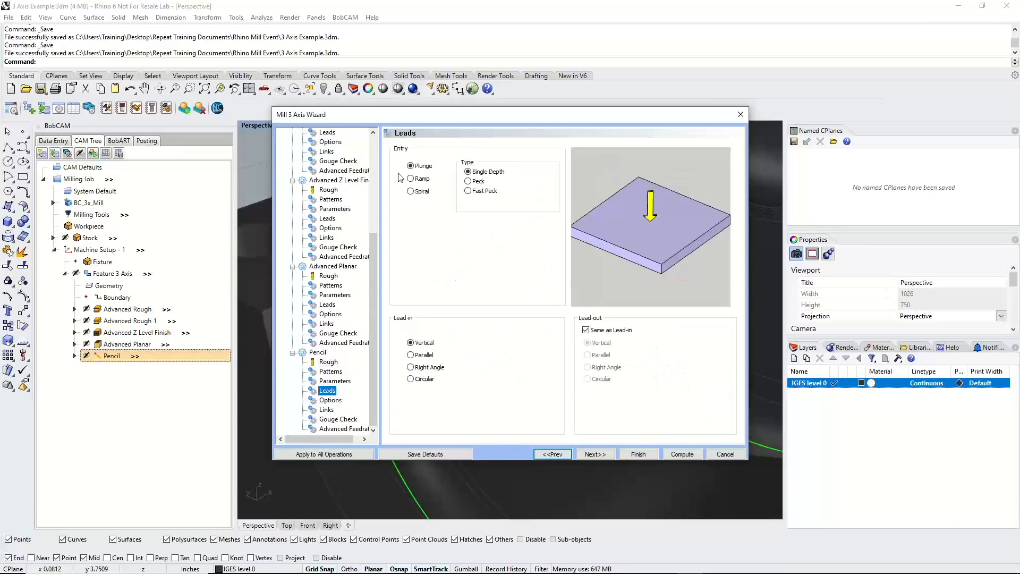
pyautogui.click(411, 355)
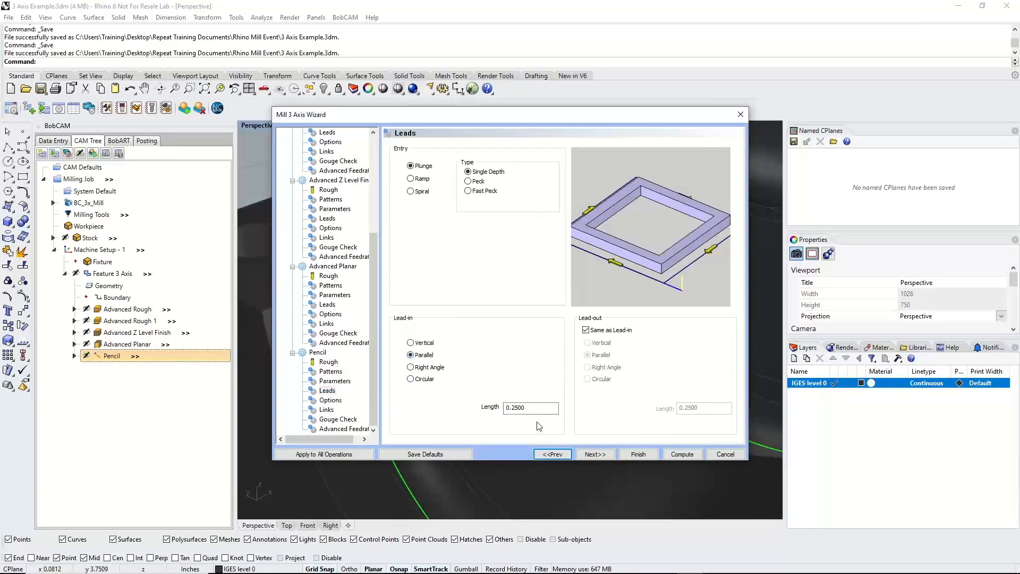
pyautogui.click(645, 457)
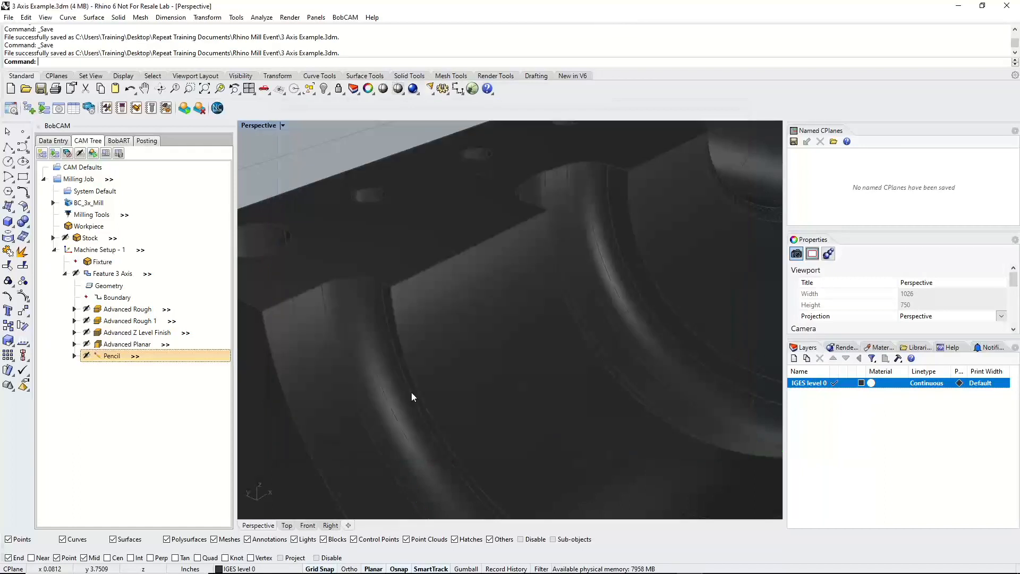
# Recompute the Pencil toolpath and check its lead moves across the part
pyautogui.rightClick(110, 358)
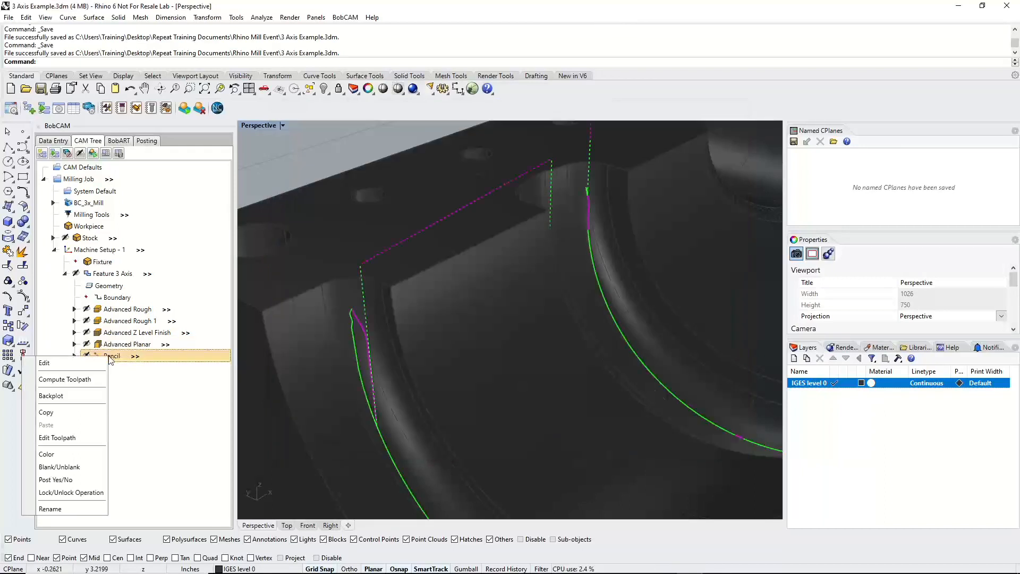
pyautogui.click(76, 379)
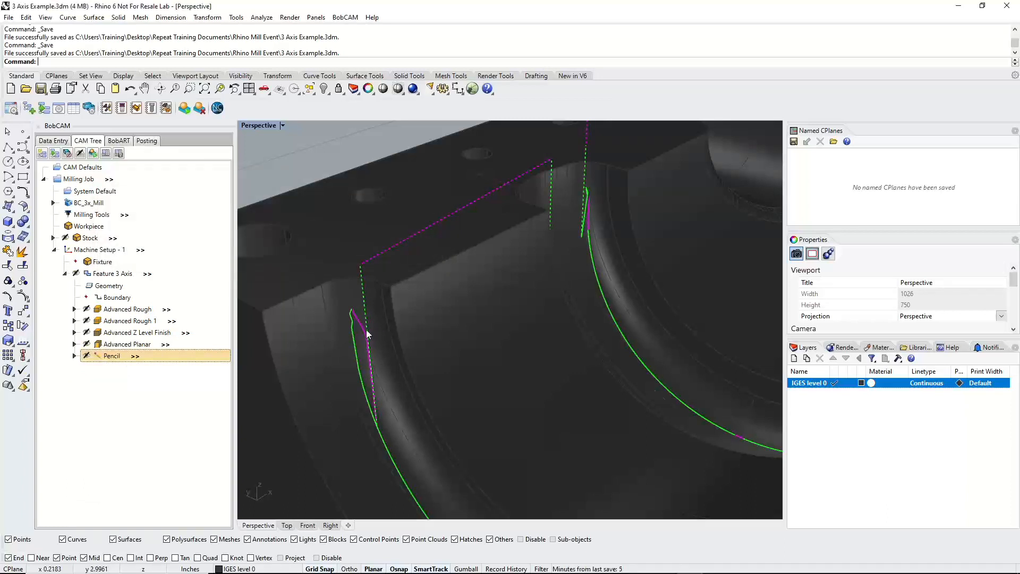
pyautogui.scroll(-3, 365, 329)
pyautogui.scroll(-1, 518, 338)
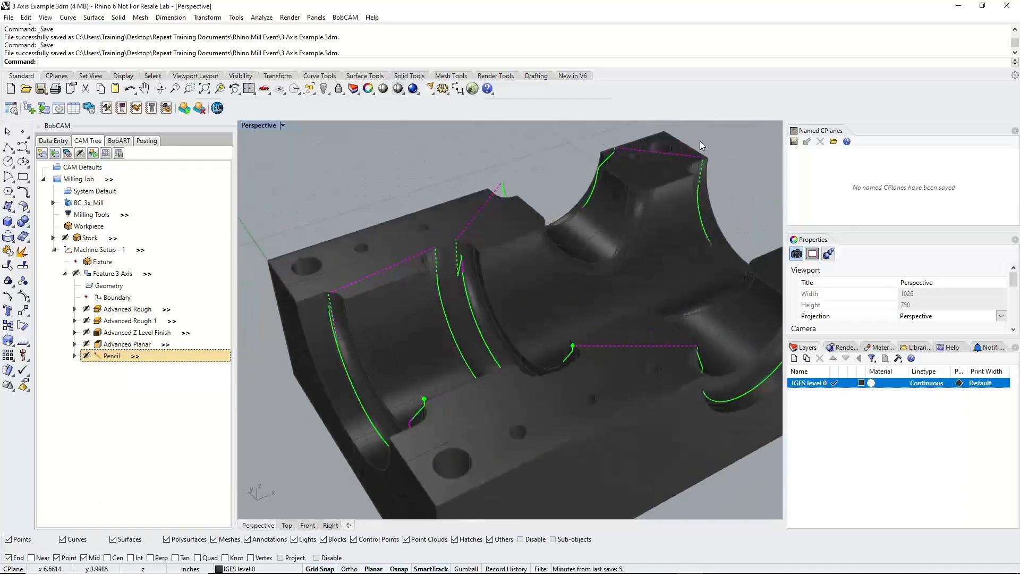
# Edit the Pencil operation's leads to try a Right Angle lead-in, and finish the wizard
pyautogui.rightClick(106, 365)
pyautogui.click(79, 368)
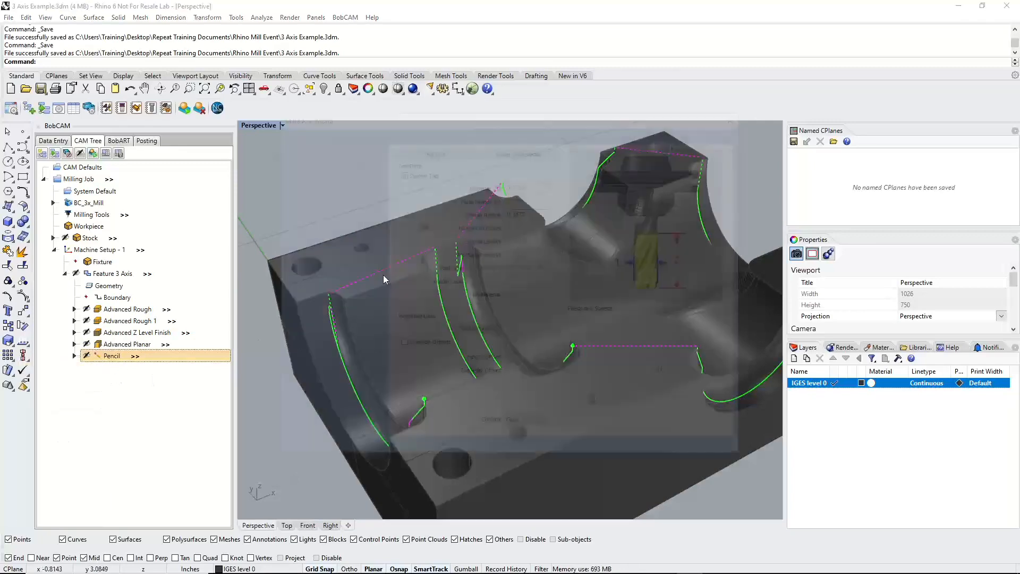
pyautogui.scroll(1, 329, 340)
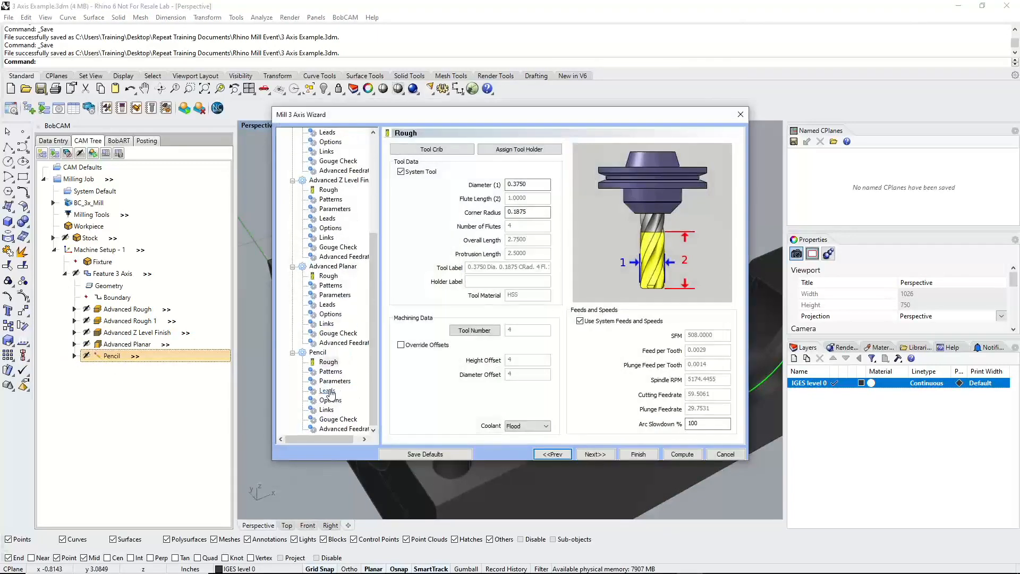
pyautogui.click(327, 390)
pyautogui.click(428, 367)
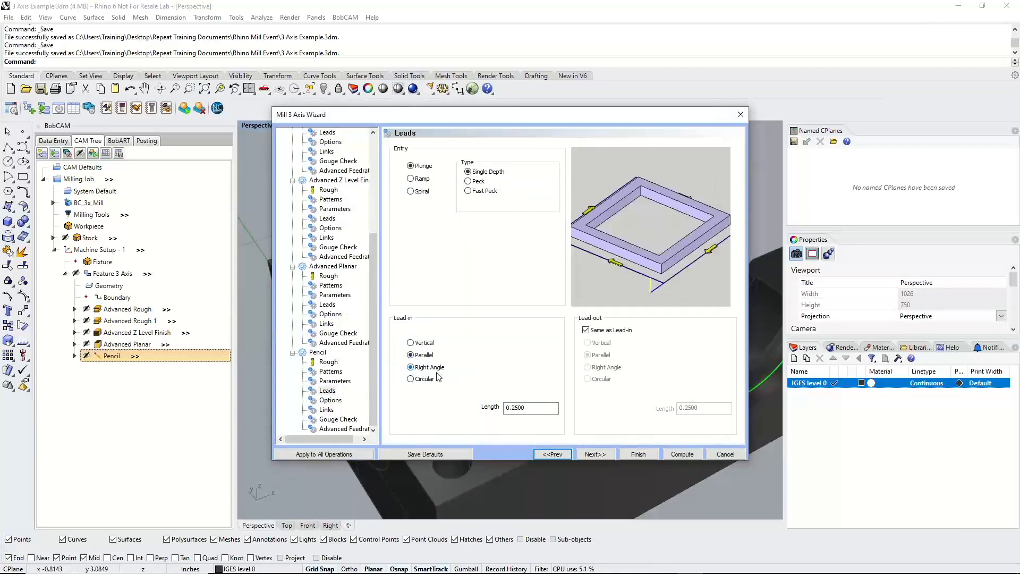
pyautogui.click(673, 458)
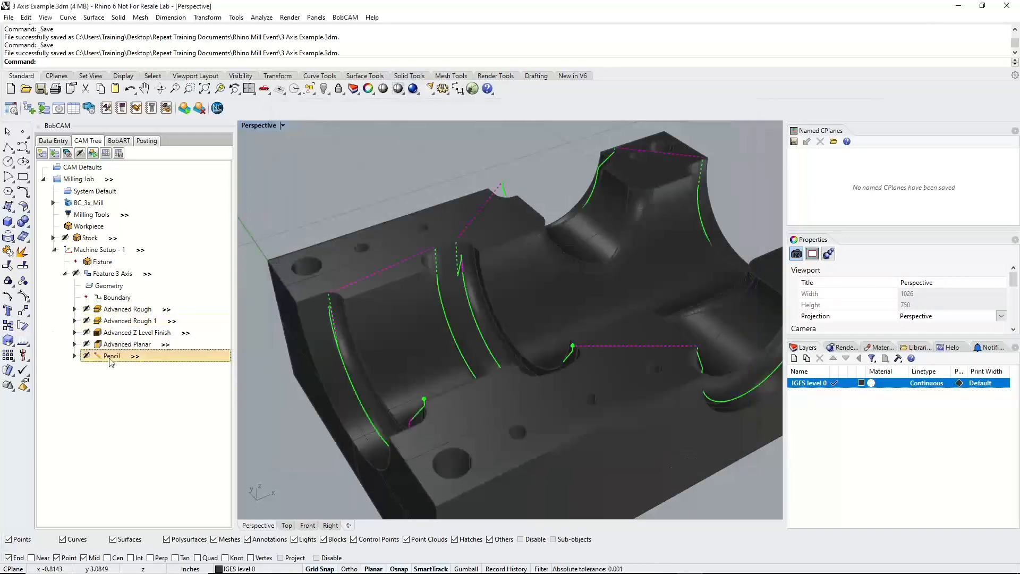
# Recompute the Pencil toolpath and inspect the right-angle lead moves at the curved grooves
pyautogui.rightClick(111, 361)
pyautogui.click(87, 382)
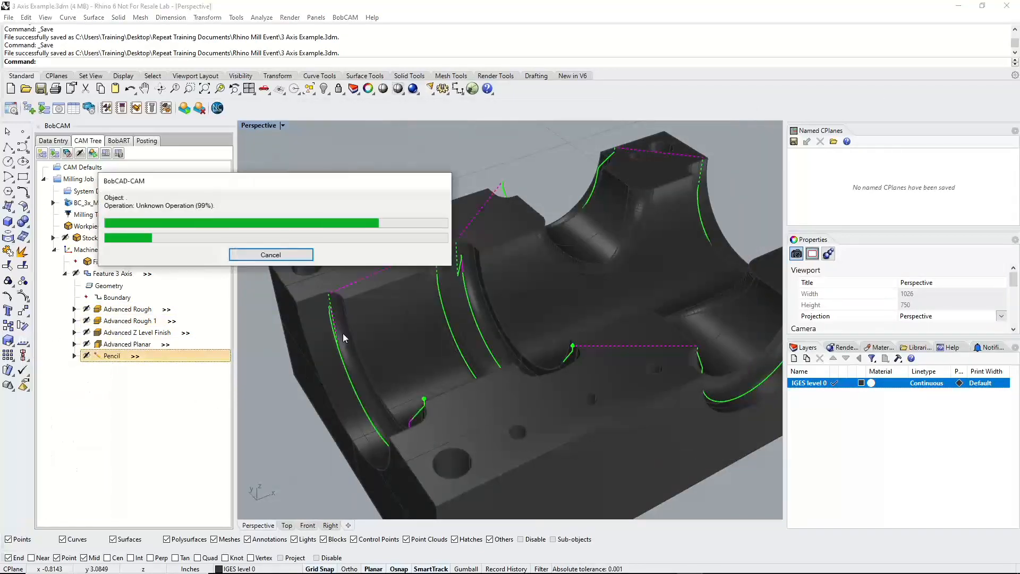
pyautogui.moveTo(335, 329); pyautogui.dragTo(349, 375, button='right')
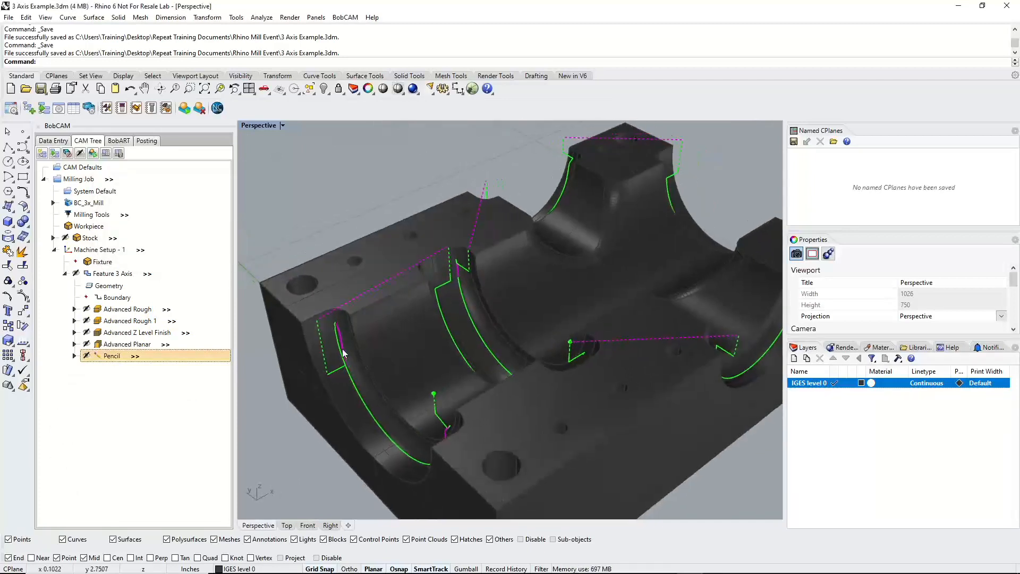
pyautogui.moveTo(556, 348); pyautogui.dragTo(424, 420, button='right')
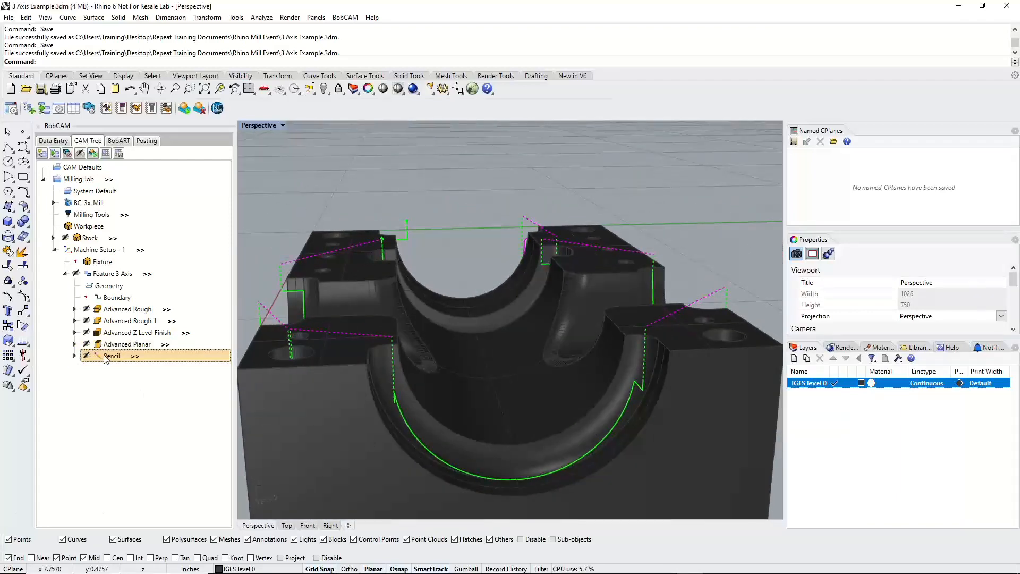
# Set the Pencil operation's lead-in back to Parallel and finish the wizard
pyautogui.rightClick(77, 355)
pyautogui.click(39, 361)
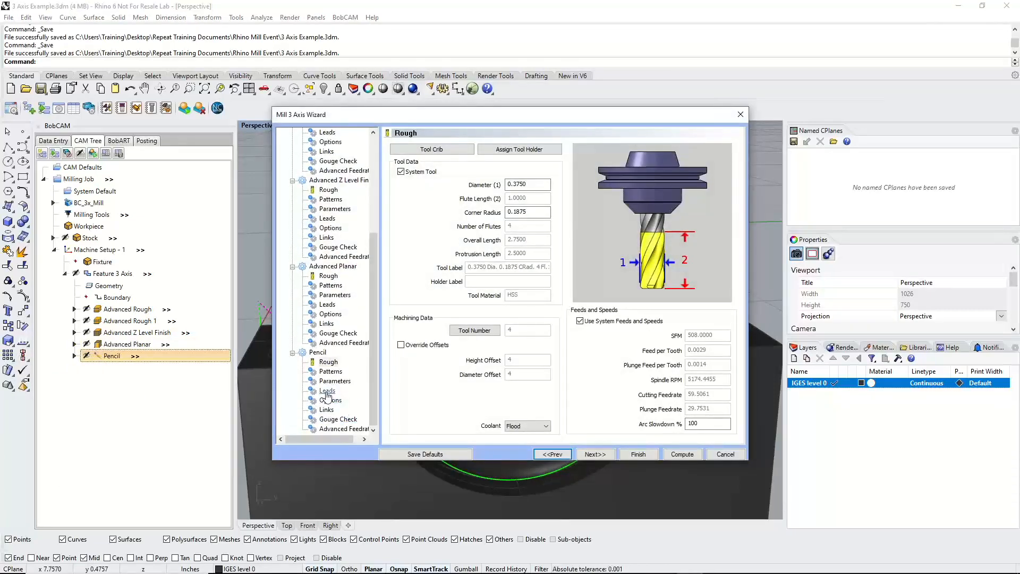
pyautogui.click(328, 391)
pyautogui.click(422, 355)
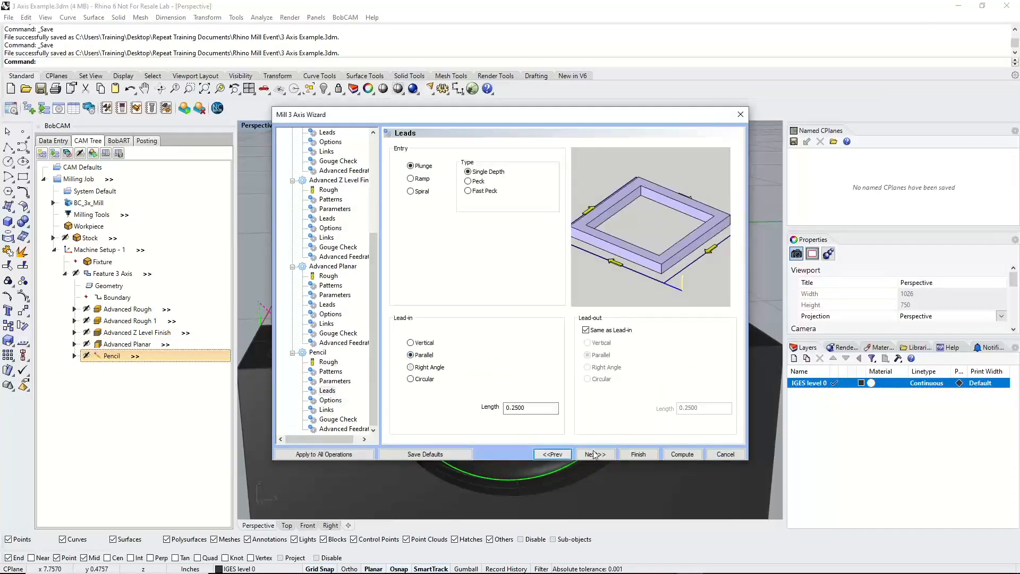
pyautogui.click(639, 454)
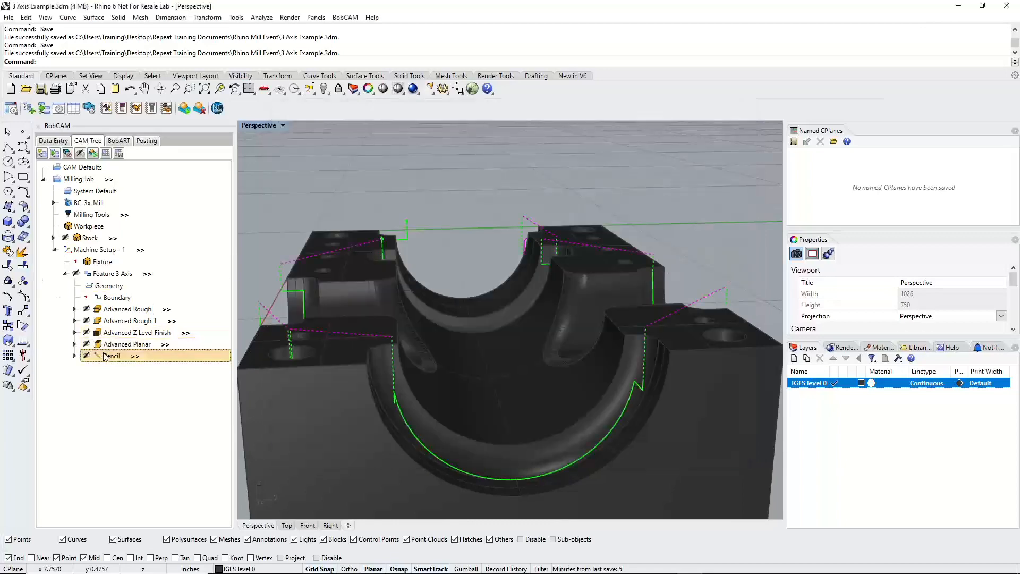
# Recompute the Pencil toolpath with the parallel leads and check it around the whole part
pyautogui.rightClick(105, 357)
pyautogui.click(59, 376)
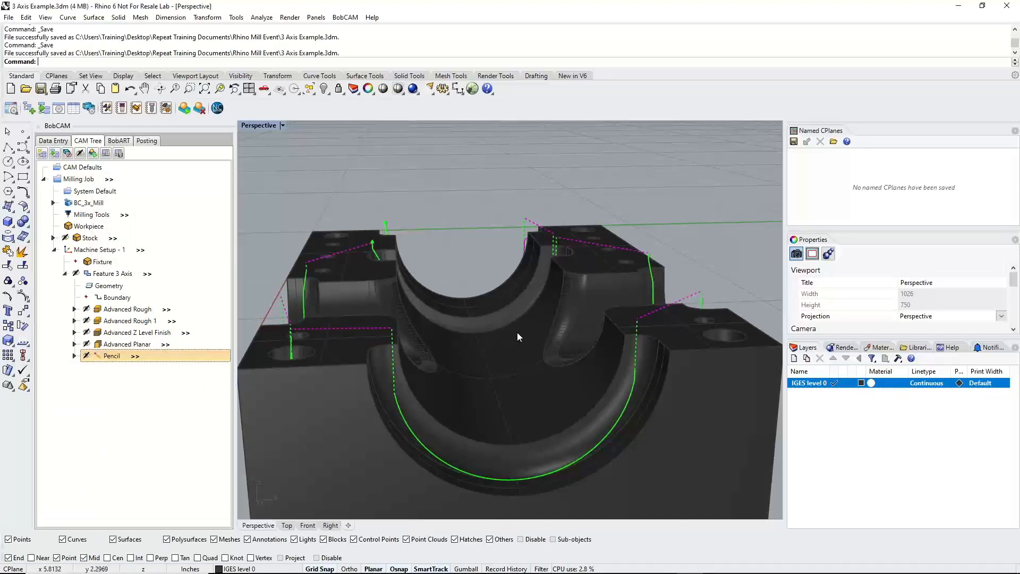
pyautogui.scroll(-3, 518, 335)
pyautogui.moveTo(473, 342); pyautogui.dragTo(581, 356, button='right')
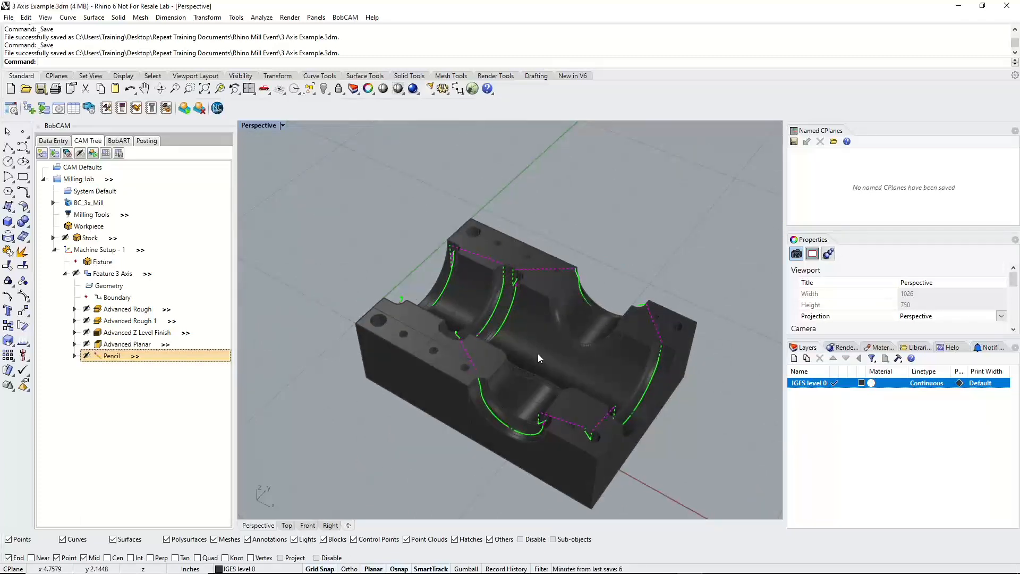
# Review the milling job's machining order, and display the Advanced Planar toolpath
pyautogui.rightClick(88, 184)
pyautogui.click(127, 200)
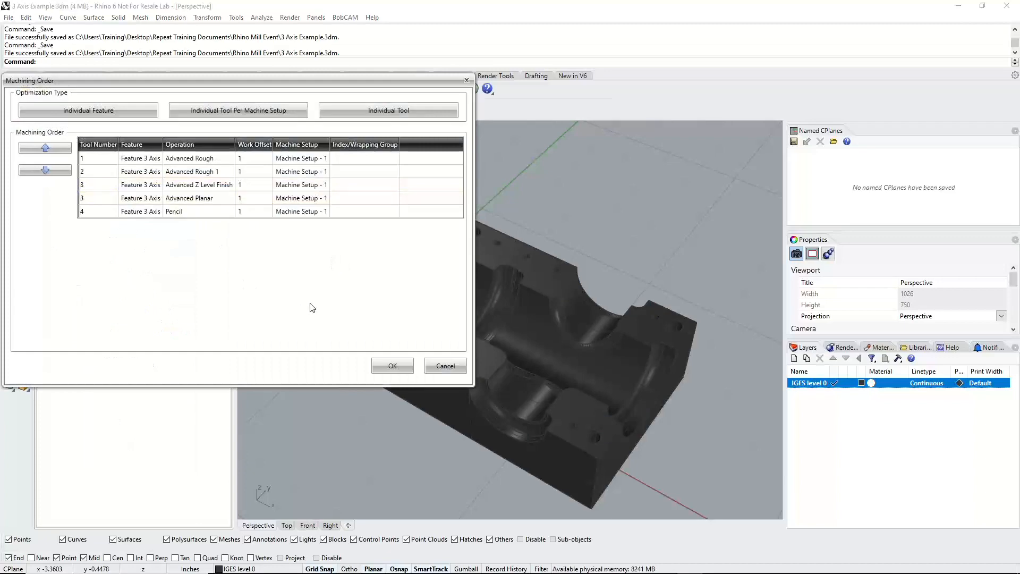
pyautogui.click(387, 364)
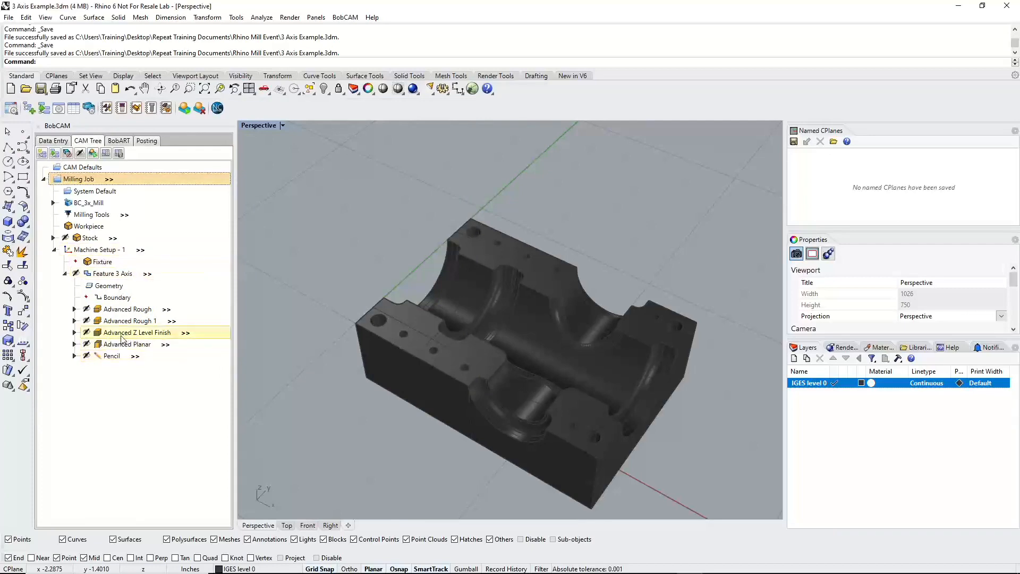
pyautogui.moveTo(125, 348)
pyautogui.mouseDown()
pyautogui.moveTo(125, 337)
pyautogui.moveTo(136, 347)
pyautogui.mouseUp()
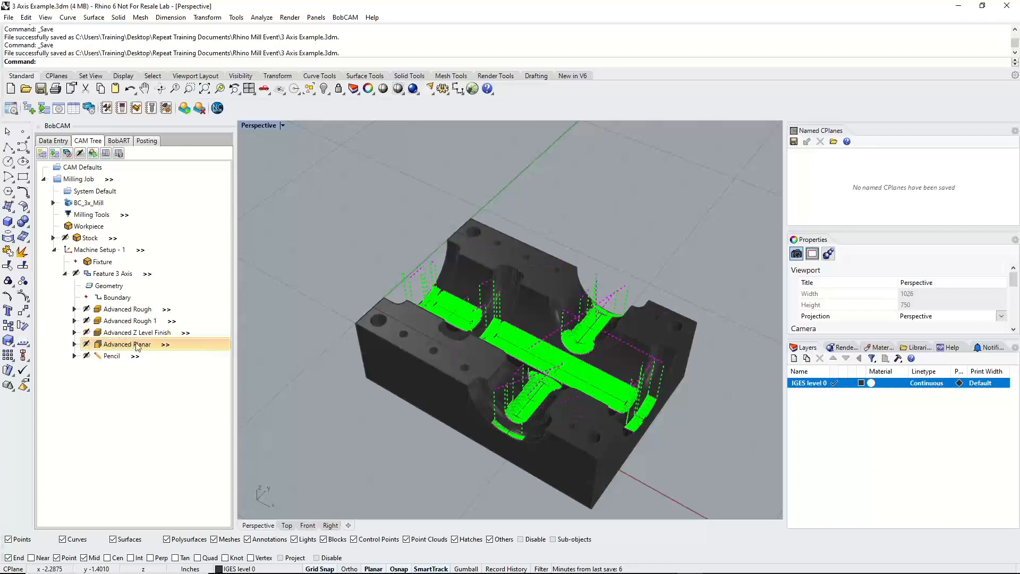
# Verify the tools assigned to the milling job, and close the list without changes
pyautogui.rightClick(85, 214)
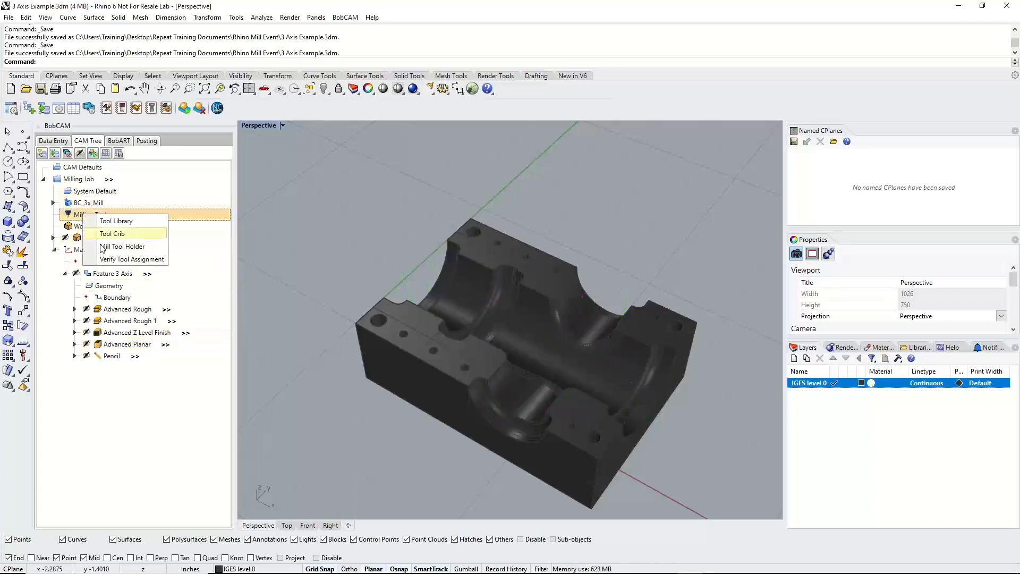
pyautogui.click(123, 259)
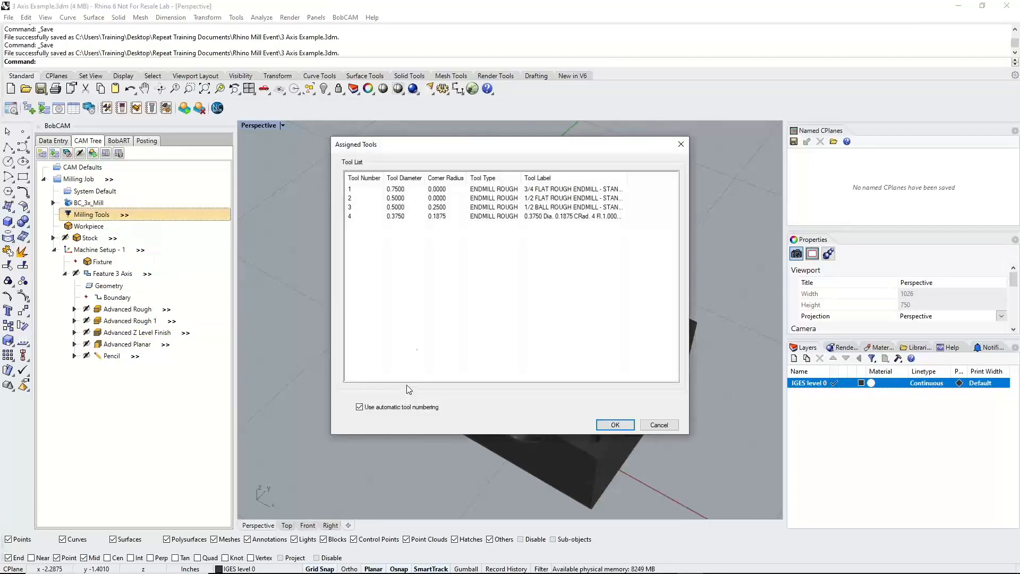
pyautogui.click(663, 428)
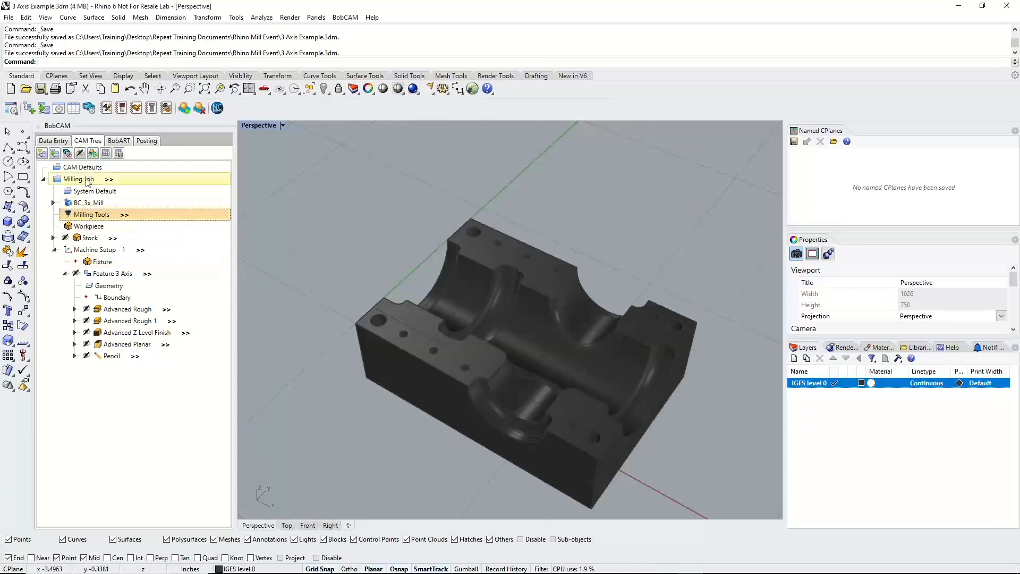
# Check the post processor file under the BC_3x_Mill machine, and post the milling job's NC code
pyautogui.rightClick(87, 180)
pyautogui.press('Escape')
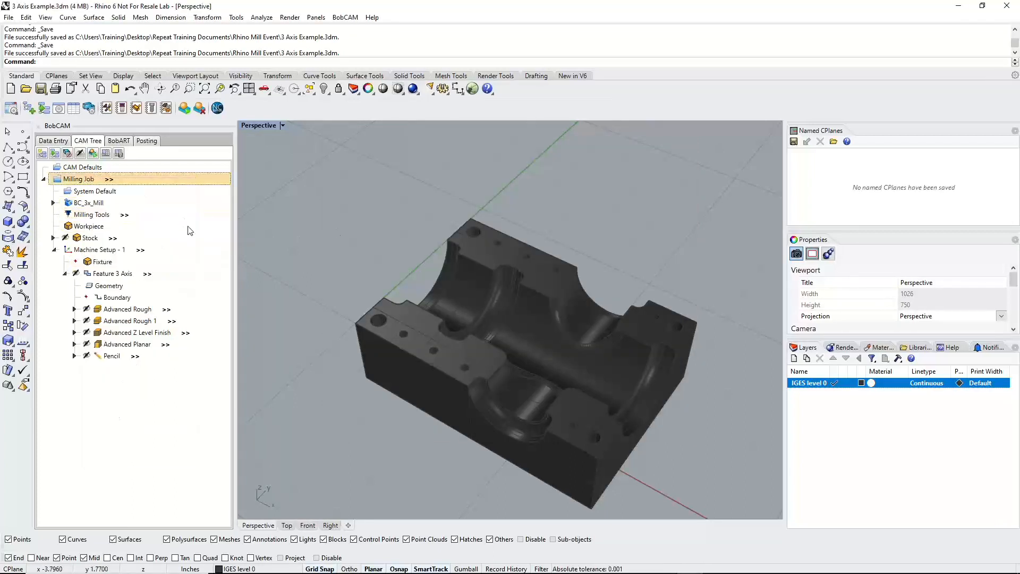
pyautogui.doubleClick(87, 203)
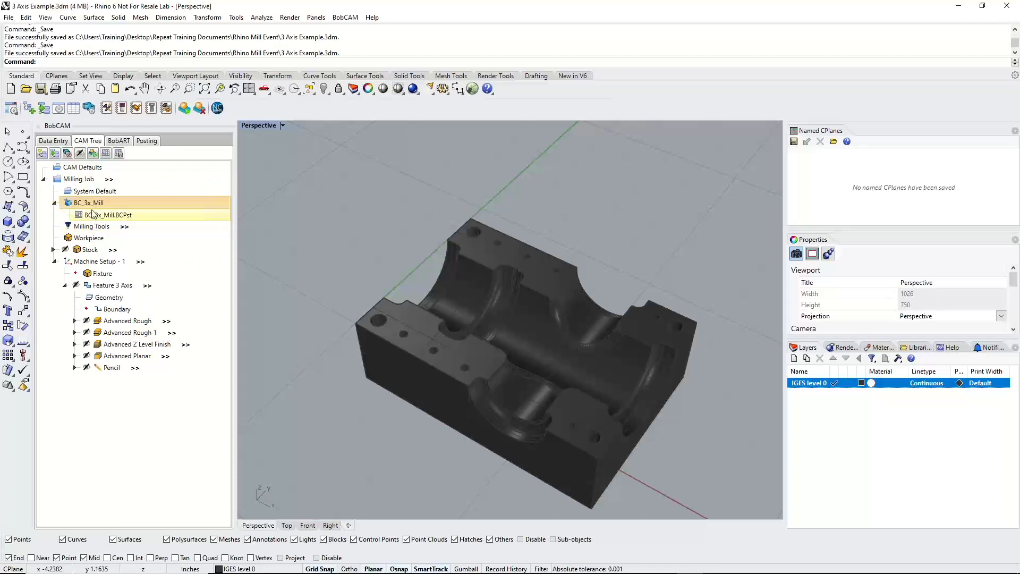
pyautogui.rightClick(78, 179)
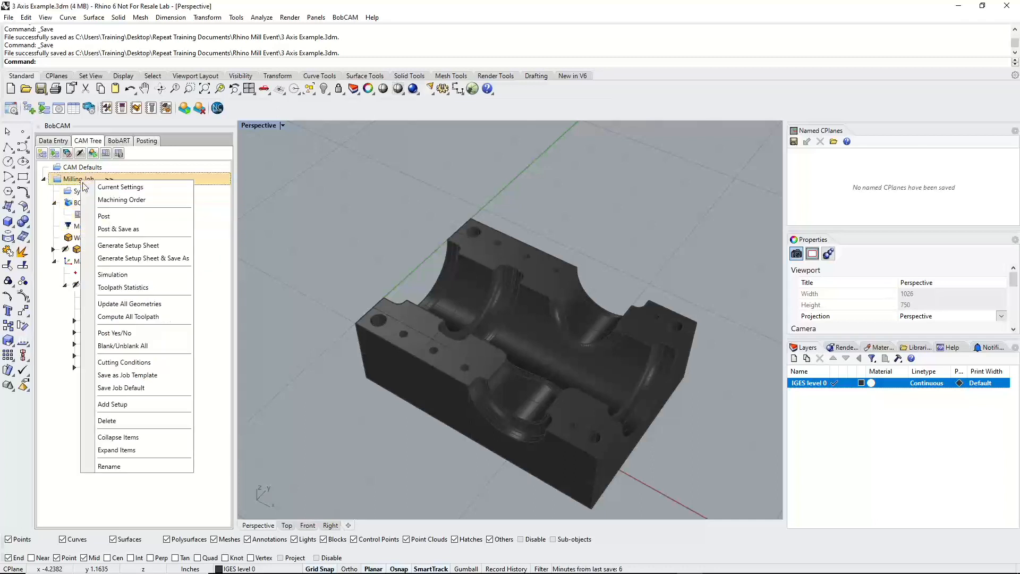
pyautogui.click(117, 217)
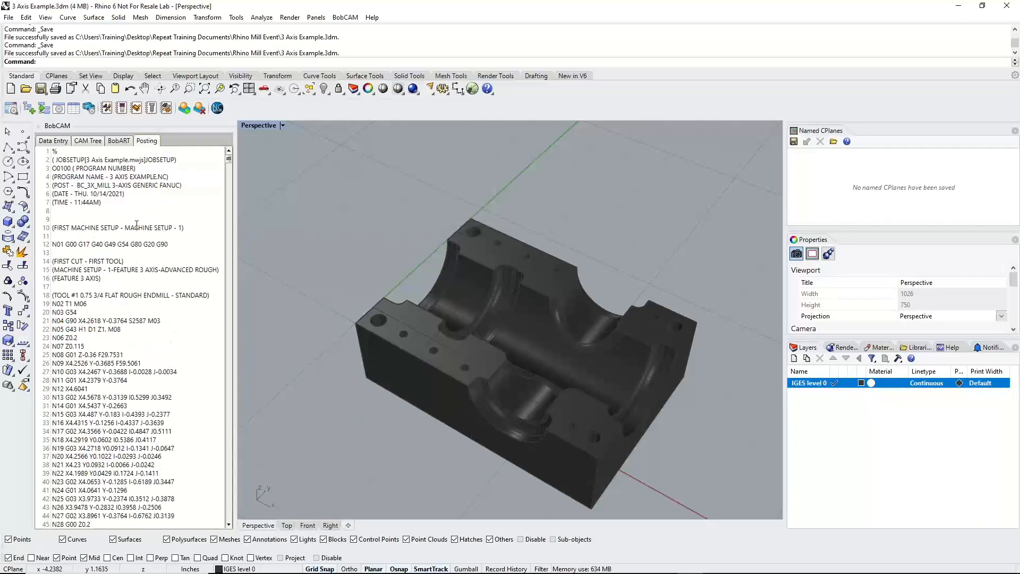
pyautogui.scroll(-2, 151, 248)
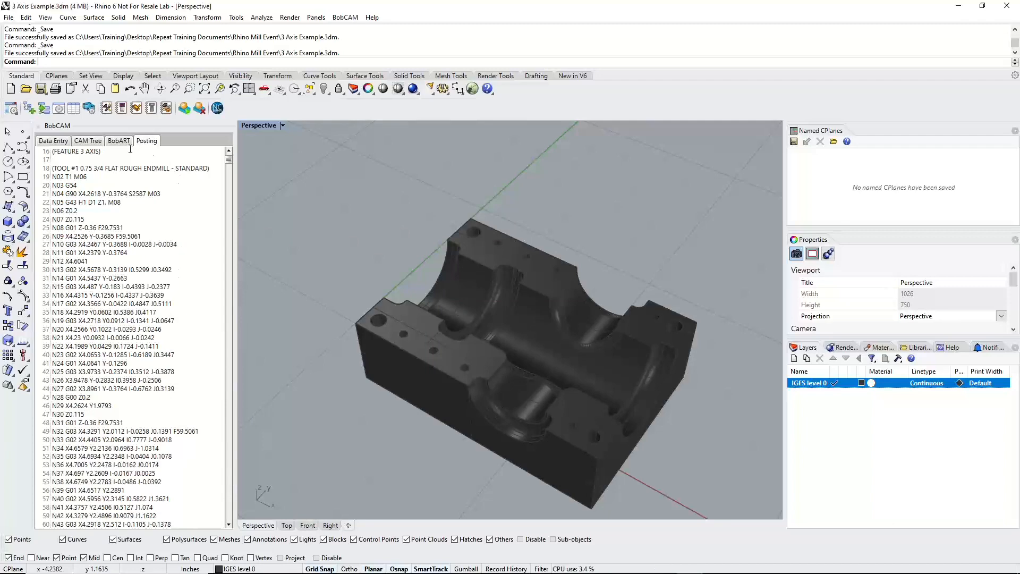
# Disable Arc Fit in the Feature 3 Axis posting parameters, repost the job, and examine the end of the NC code
pyautogui.click(87, 140)
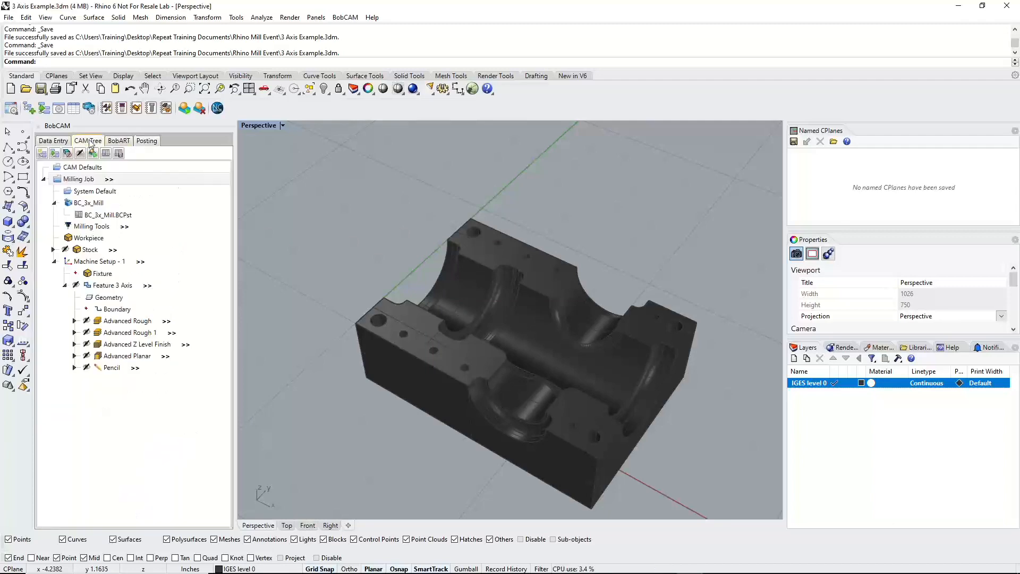
pyautogui.rightClick(102, 286)
pyautogui.click(127, 182)
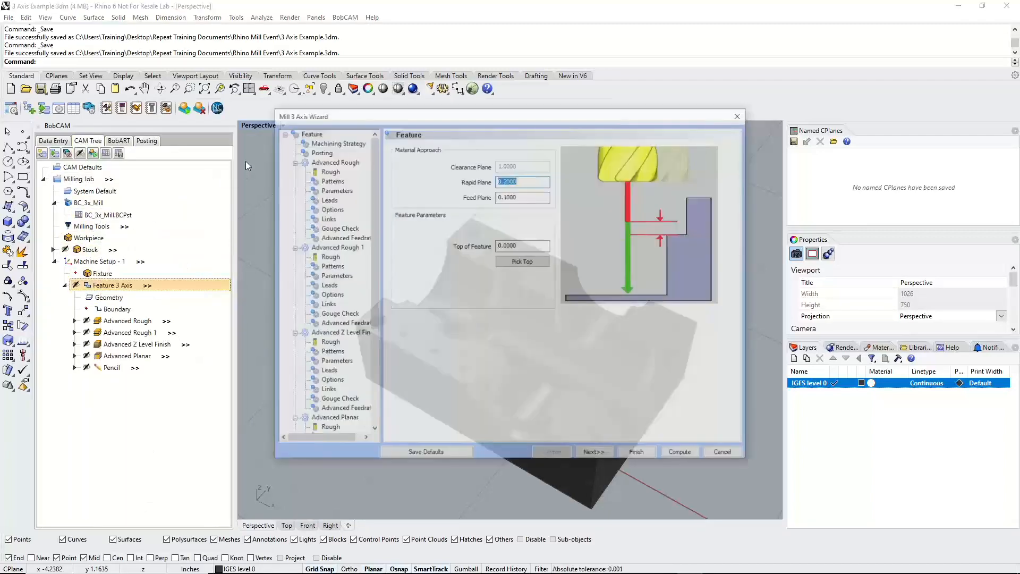
pyautogui.click(320, 152)
pyautogui.click(410, 229)
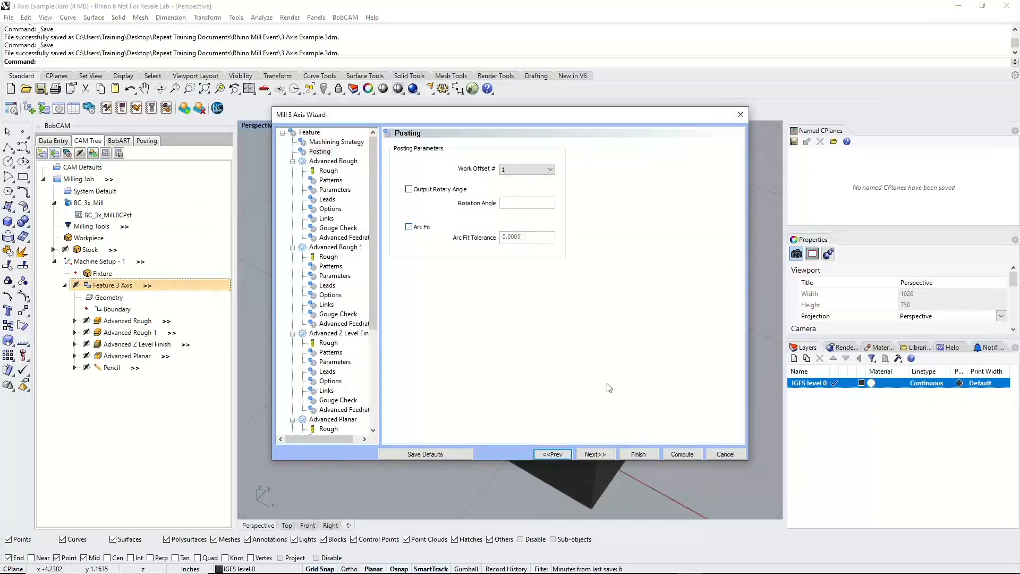
pyautogui.click(639, 454)
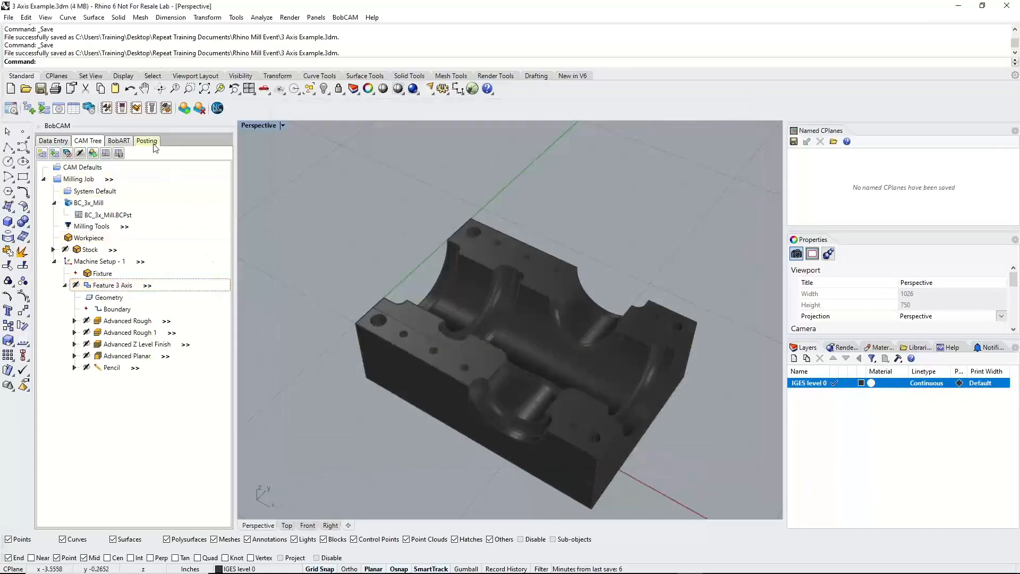
pyautogui.click(105, 153)
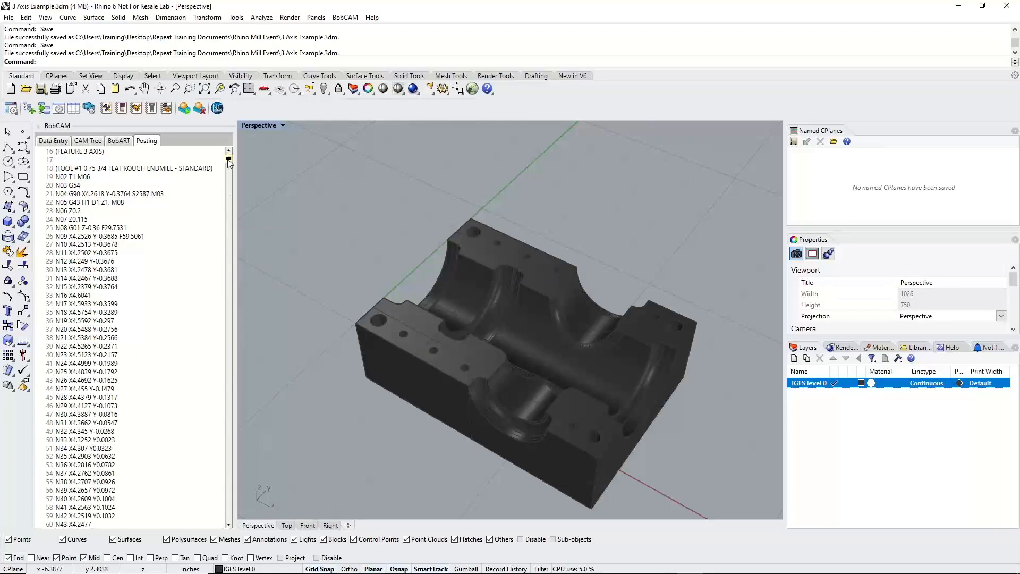
pyautogui.moveTo(229, 159); pyautogui.dragTo(229, 515)
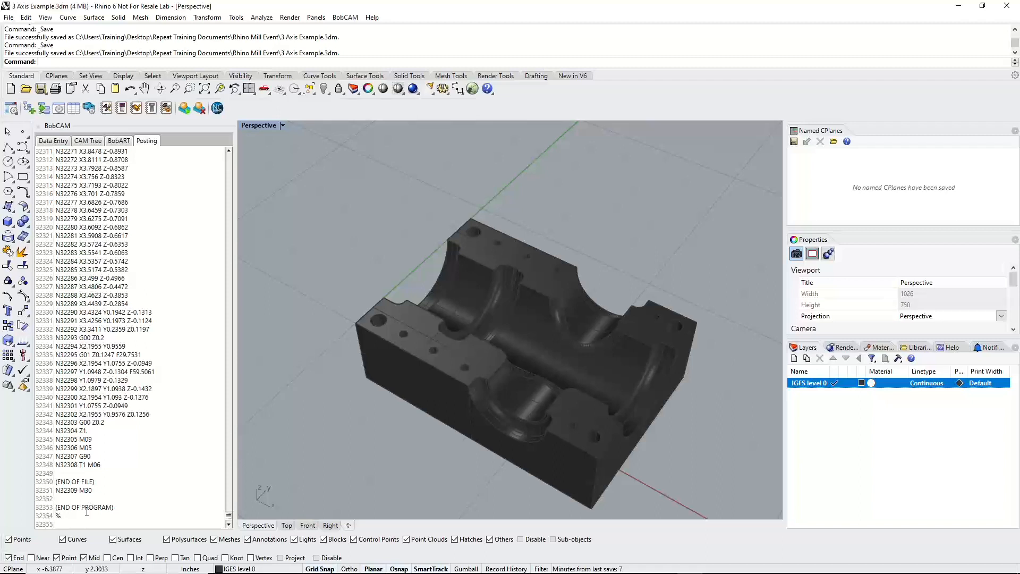
# Re-enable Arc Fit in the Feature 3 Axis posting parameters, repost the NC code, and return to the CAM Tree
pyautogui.click(113, 142)
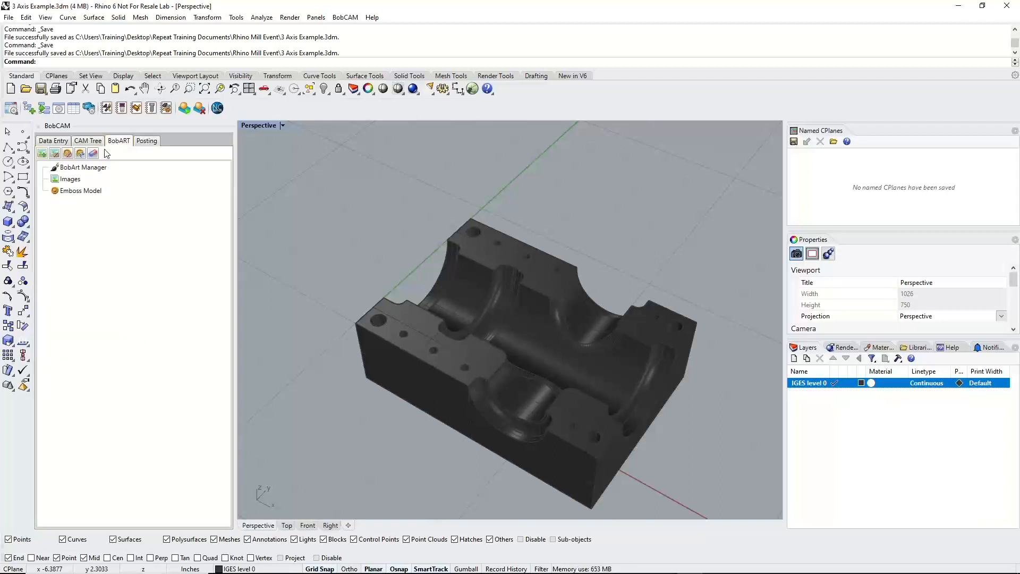
pyautogui.click(87, 141)
pyautogui.rightClick(106, 285)
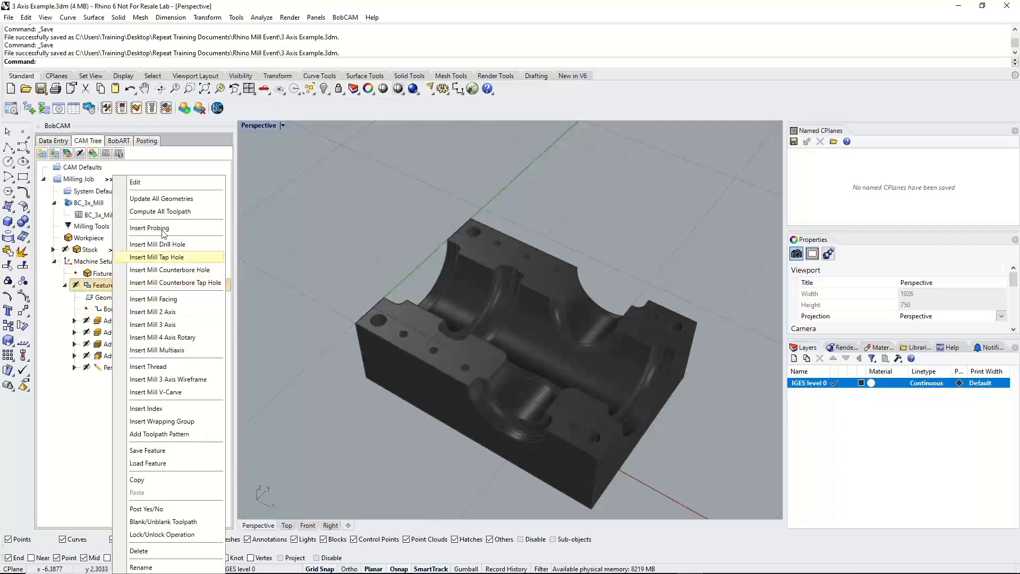
pyautogui.click(136, 182)
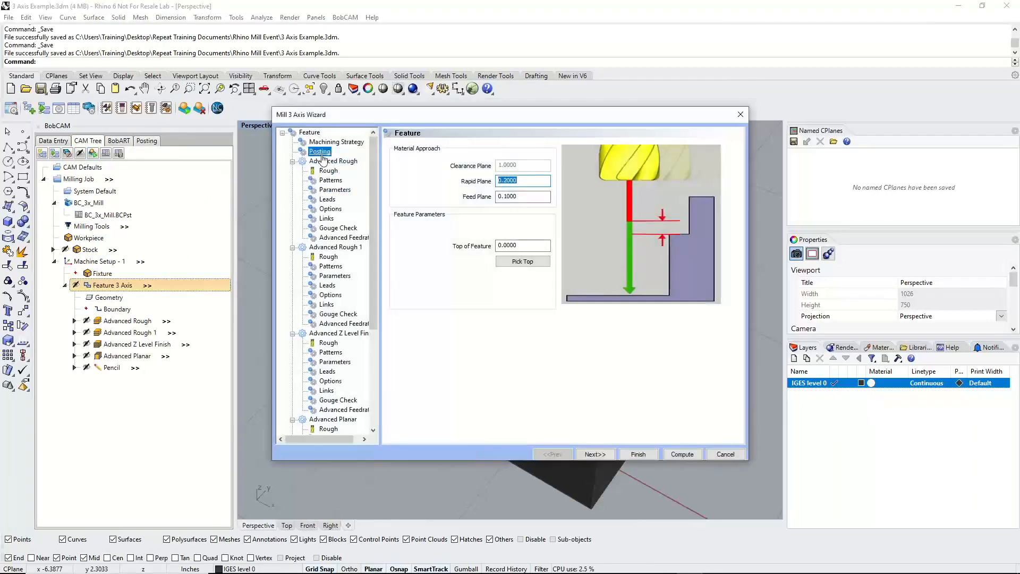
pyautogui.click(408, 227)
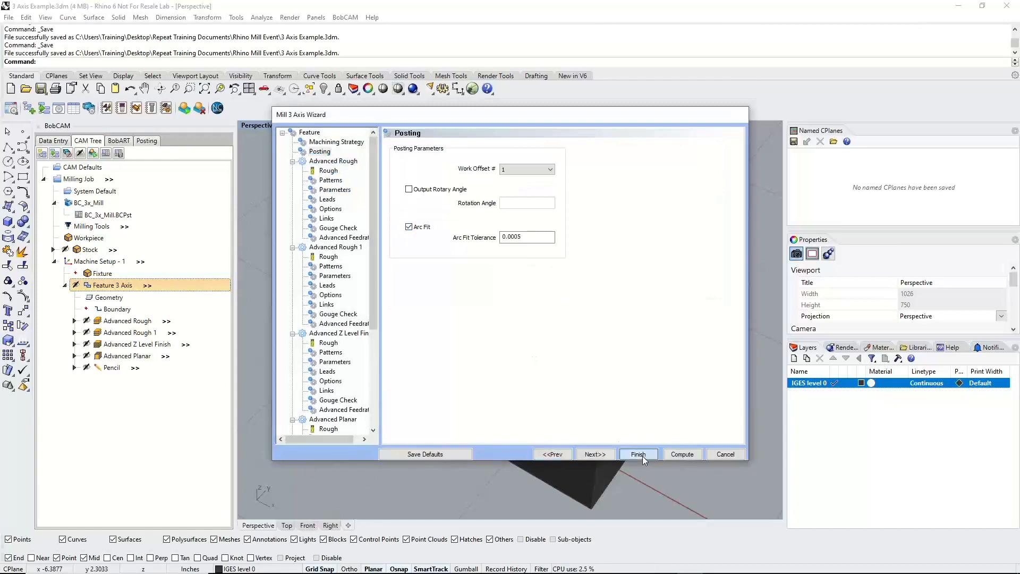
pyautogui.click(643, 456)
pyautogui.click(106, 155)
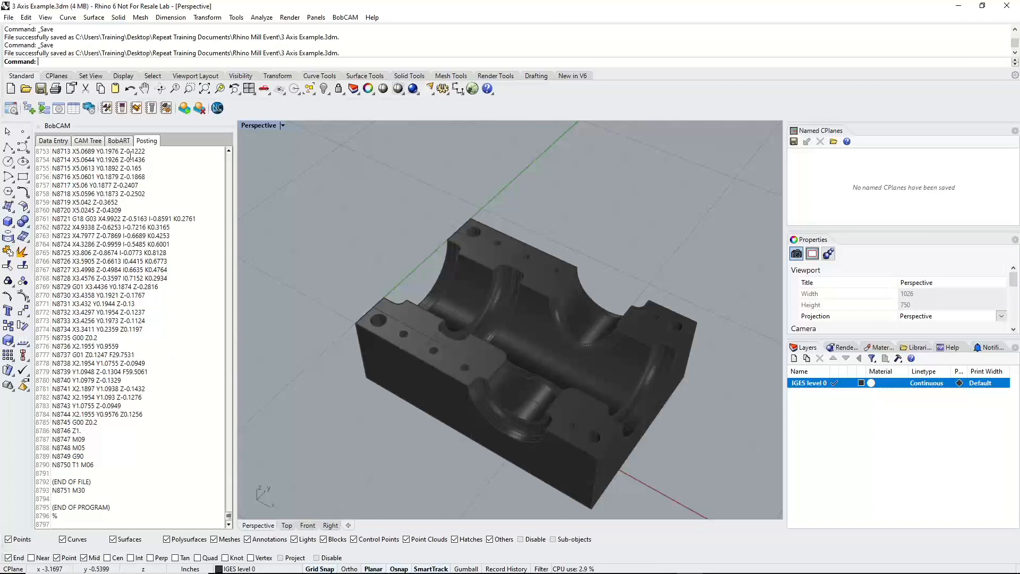
pyautogui.click(119, 140)
pyautogui.click(87, 141)
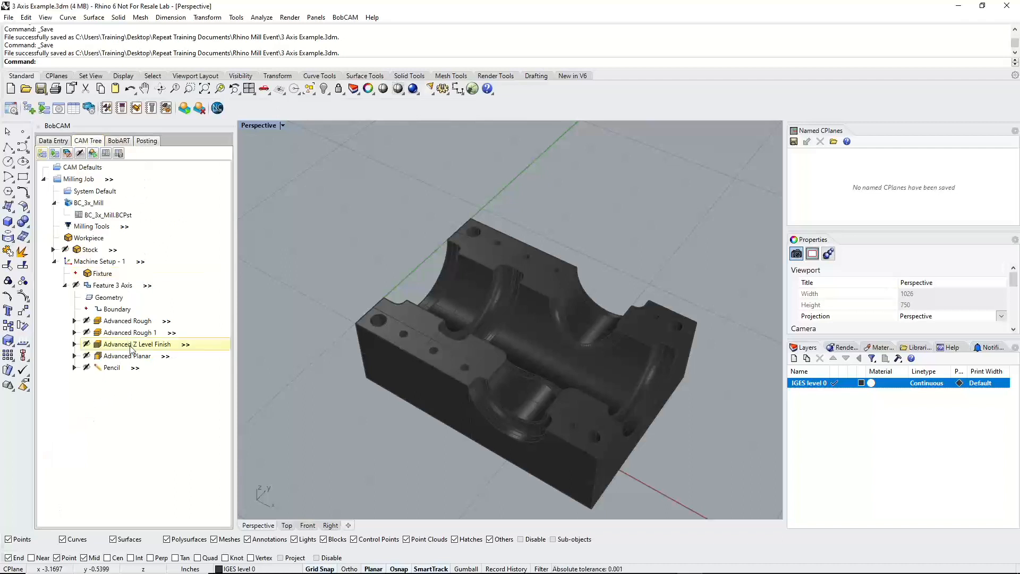
pyautogui.scroll(-3, 515, 375)
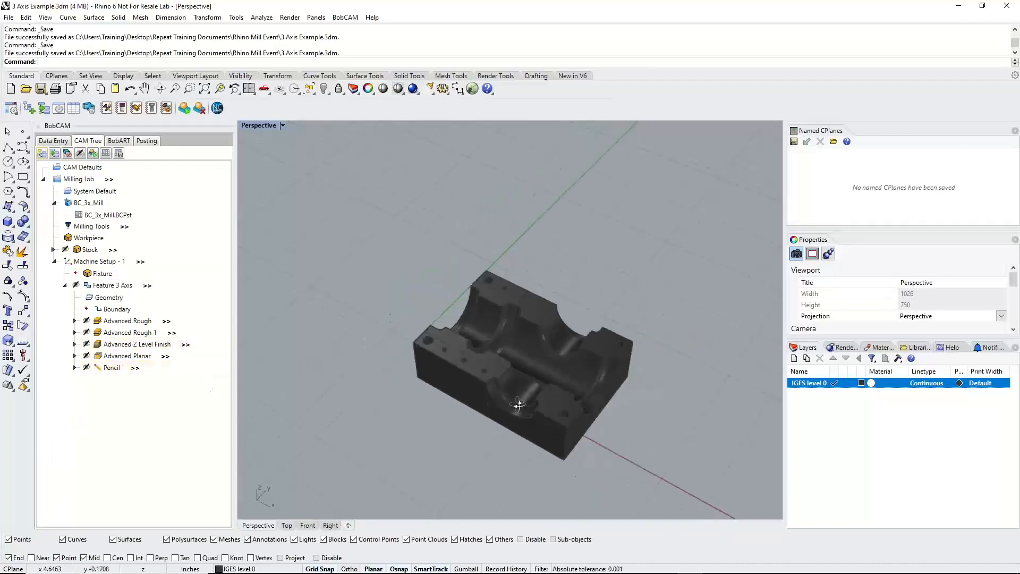
pyautogui.moveTo(518, 405); pyautogui.dragTo(429, 340, button='right')
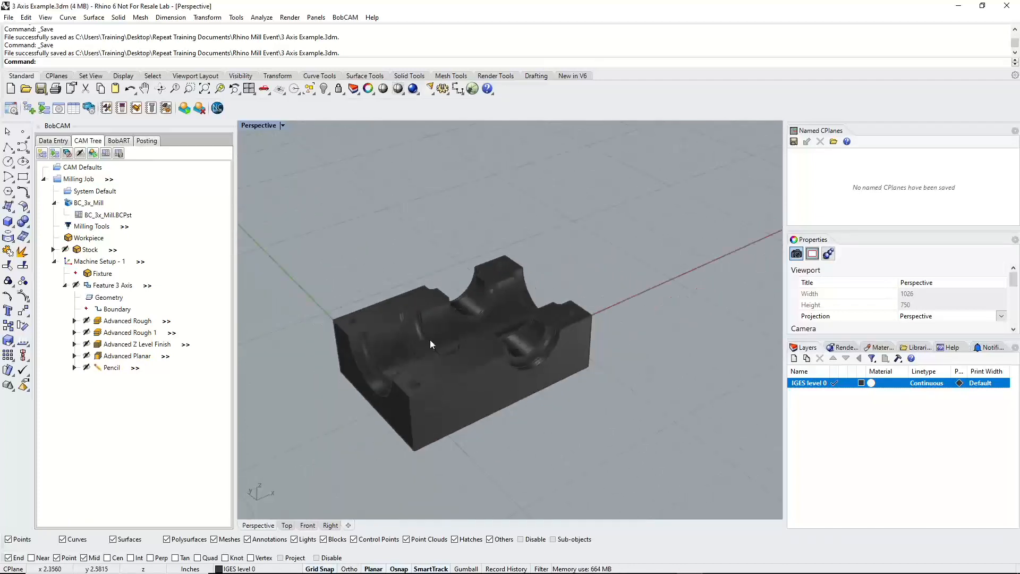
pyautogui.scroll(4, 419, 400)
pyautogui.scroll(-3, 367, 367)
pyautogui.scroll(3, 366, 368)
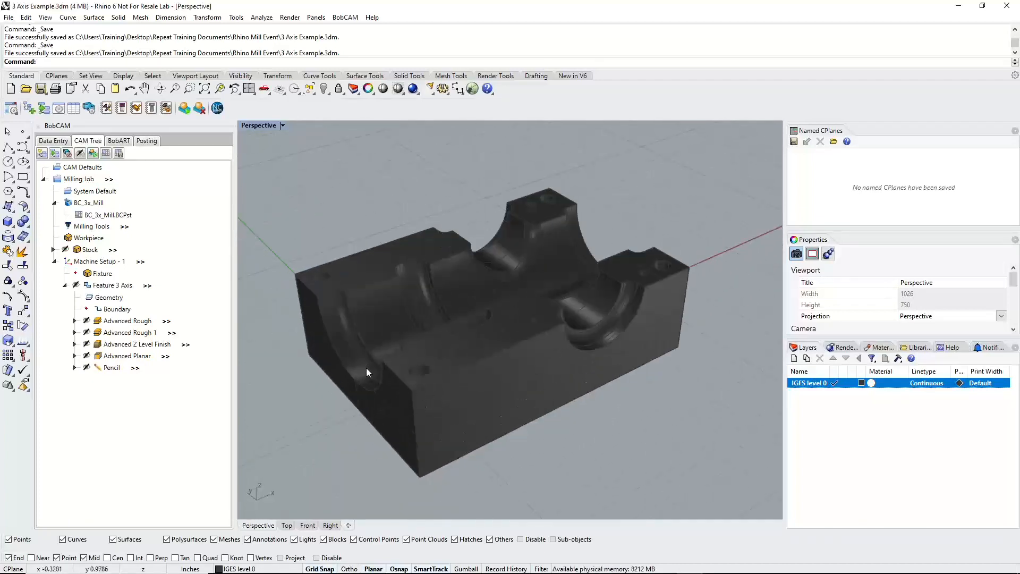